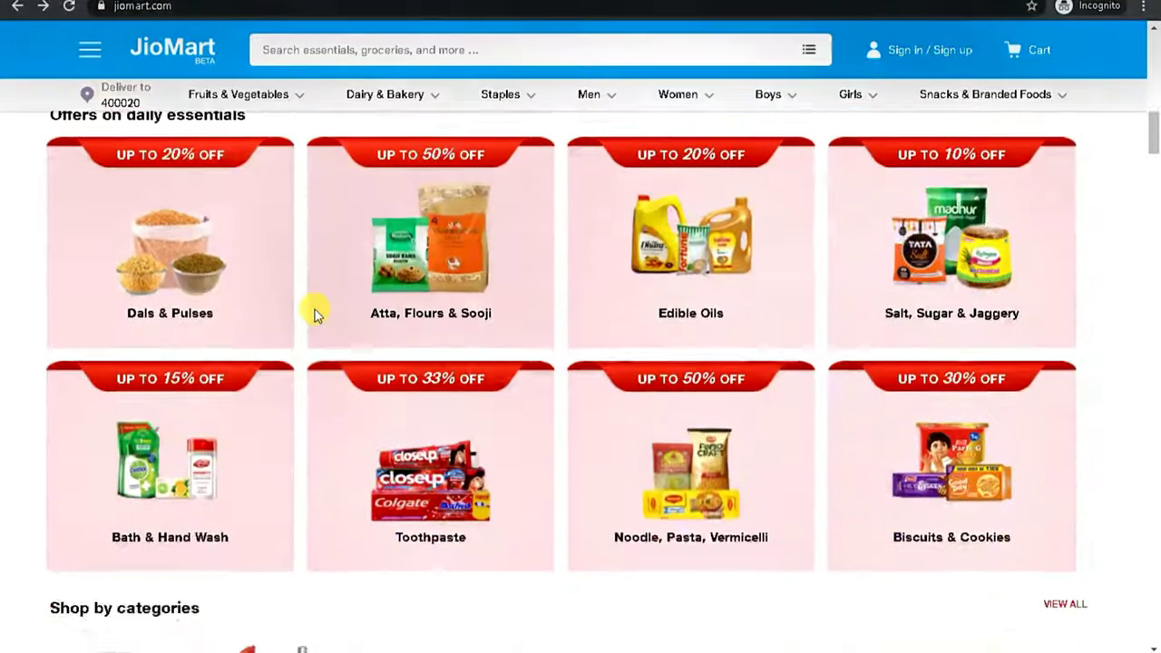
Open the Add New product form in a new tab from the Products list
scroll(300, 322, up, 3)
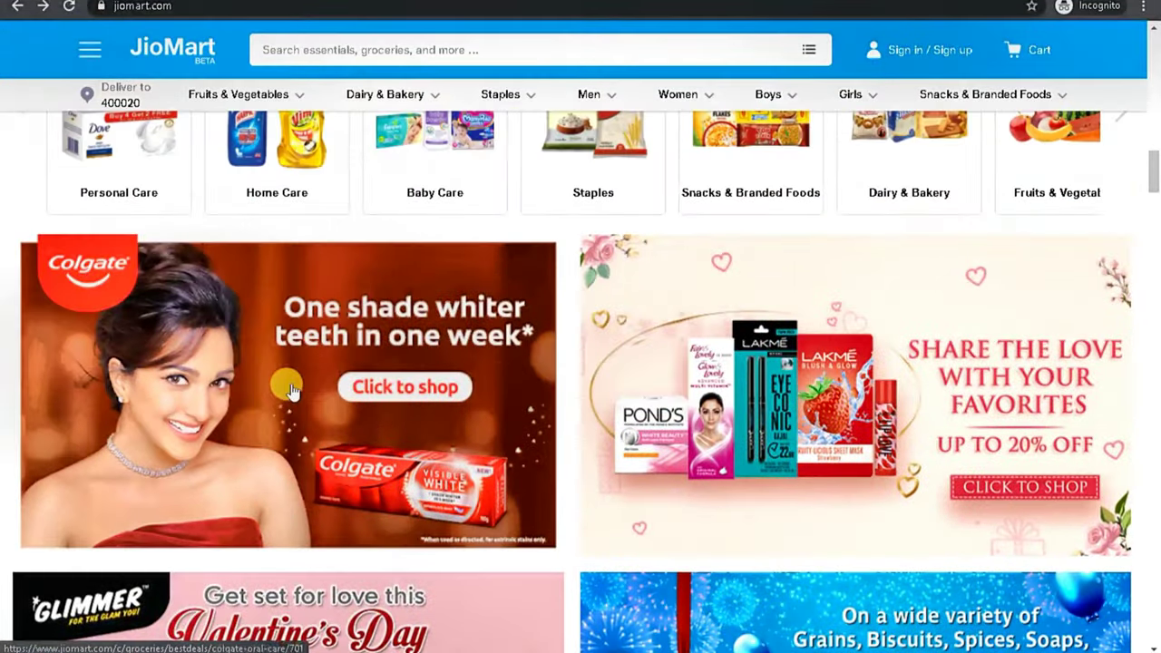
scroll(291, 388, down, 15)
scroll(292, 376, down, 10)
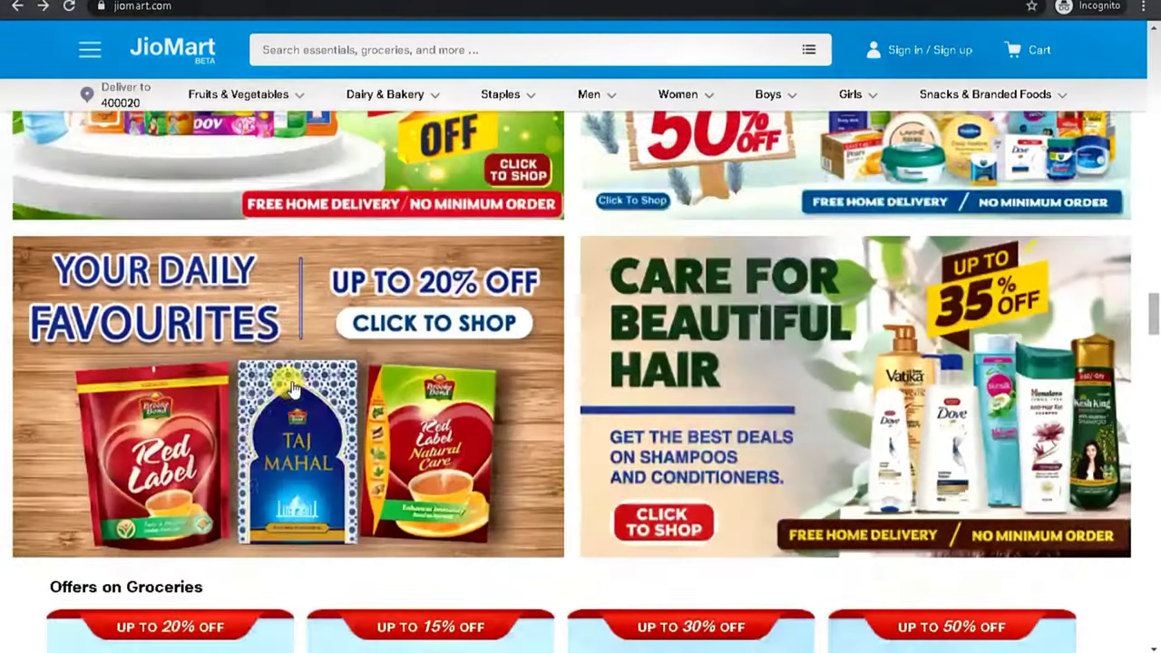
drag(1155, 354, 1153, 635)
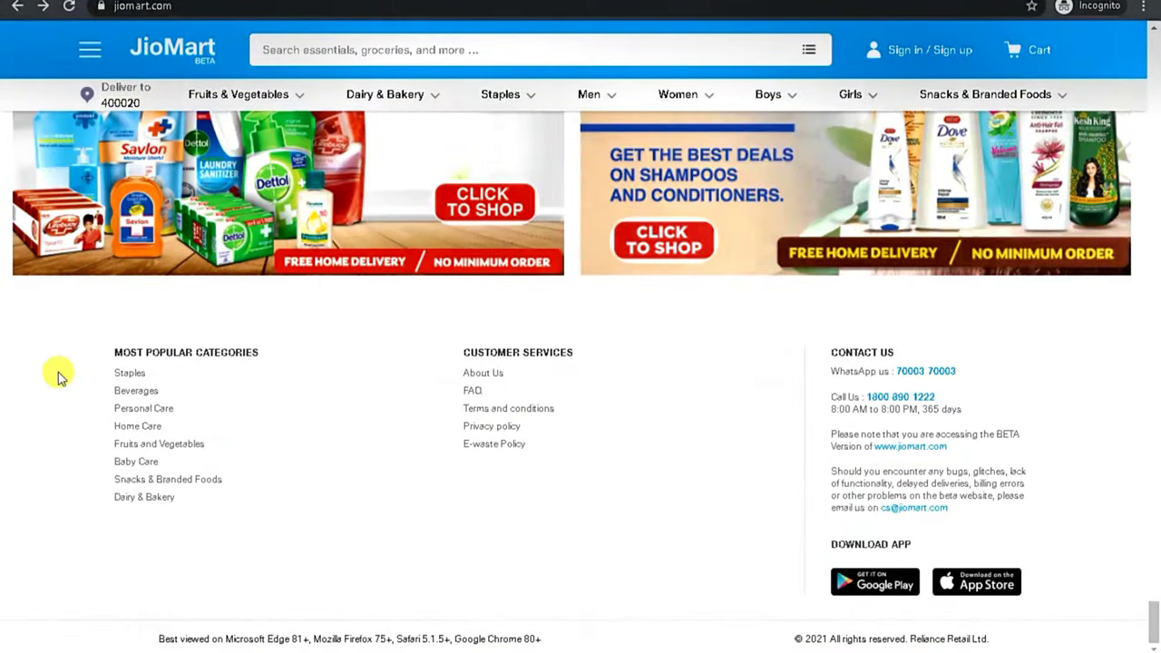
drag(64, 336, 989, 561)
click(89, 46)
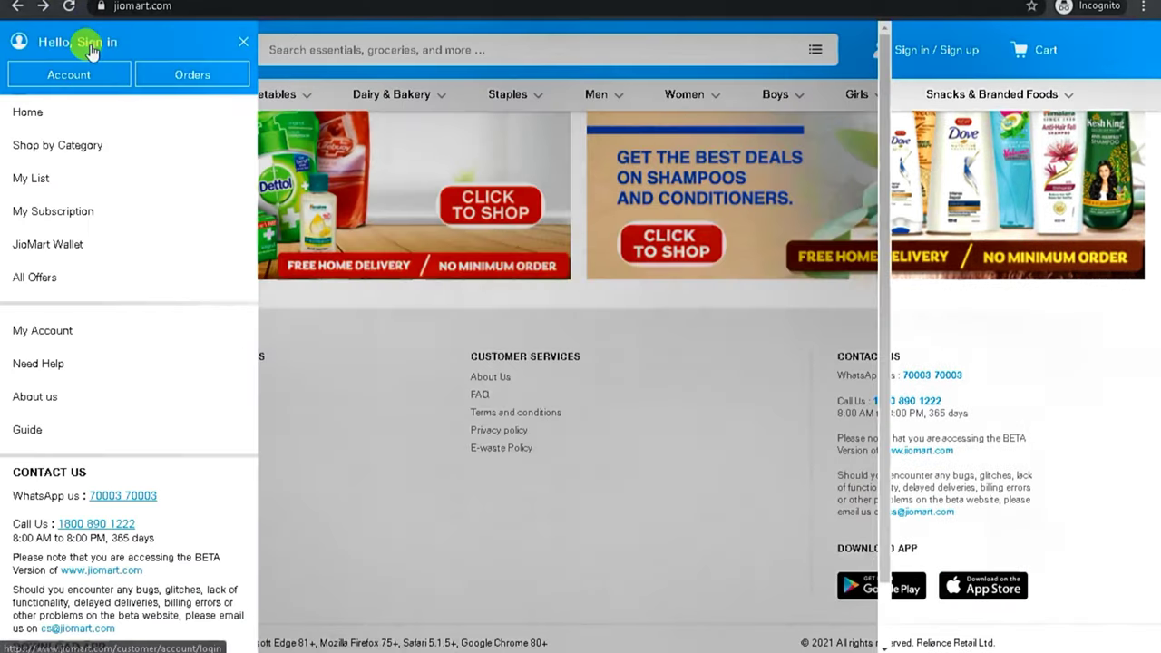
click(263, 56)
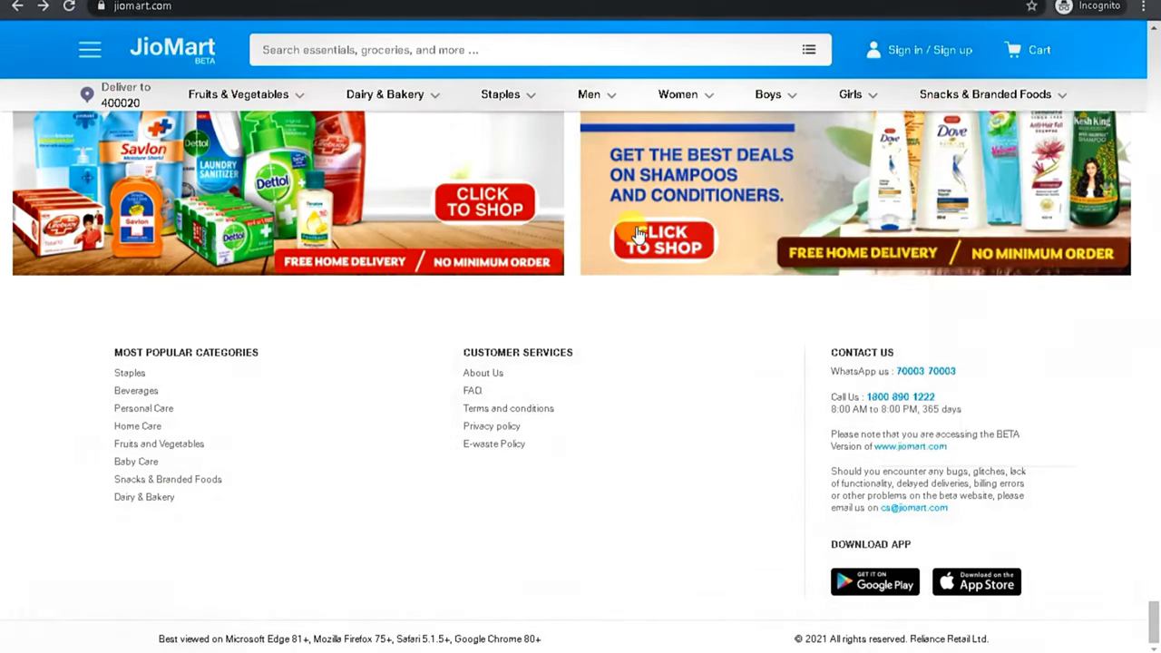
scroll(370, 298, up, 10)
scroll(370, 297, up, 10)
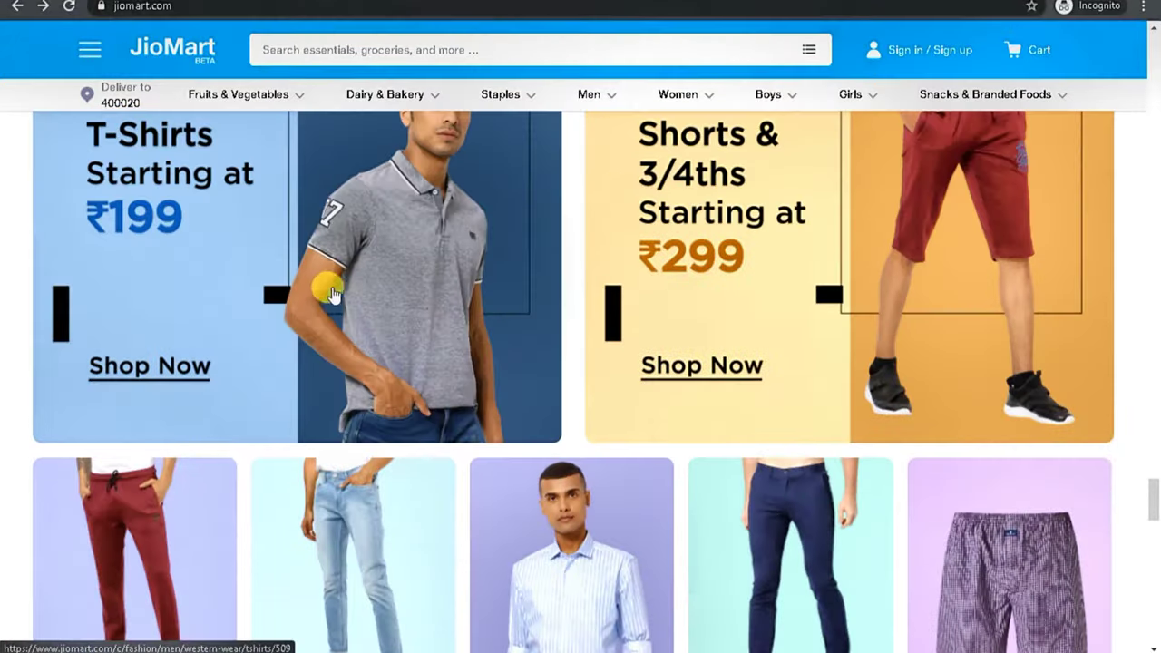
scroll(324, 306, up, 4)
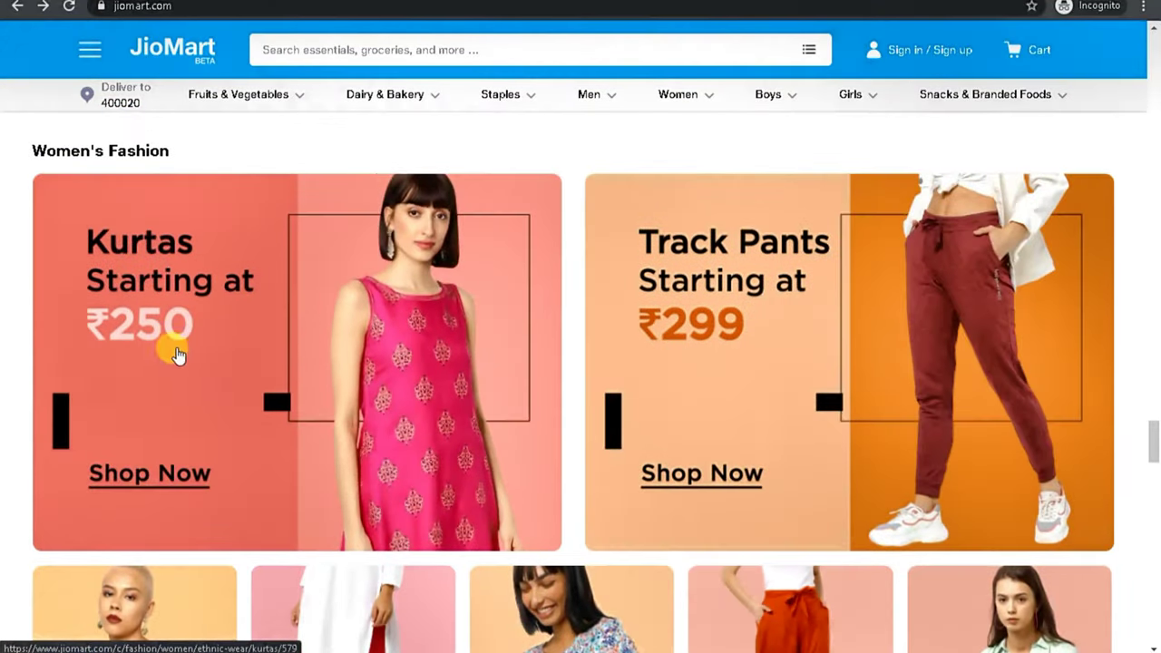
scroll(169, 345, up, 4)
scroll(150, 307, up, 5)
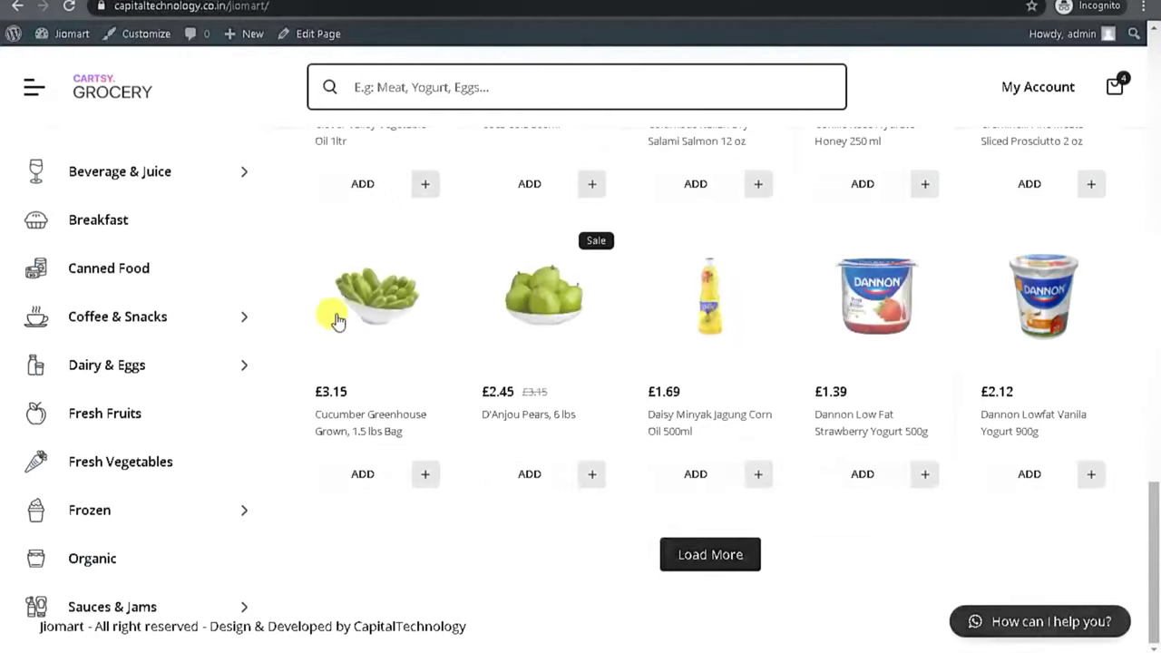
scroll(345, 345, up, 4)
scroll(336, 358, up, 10)
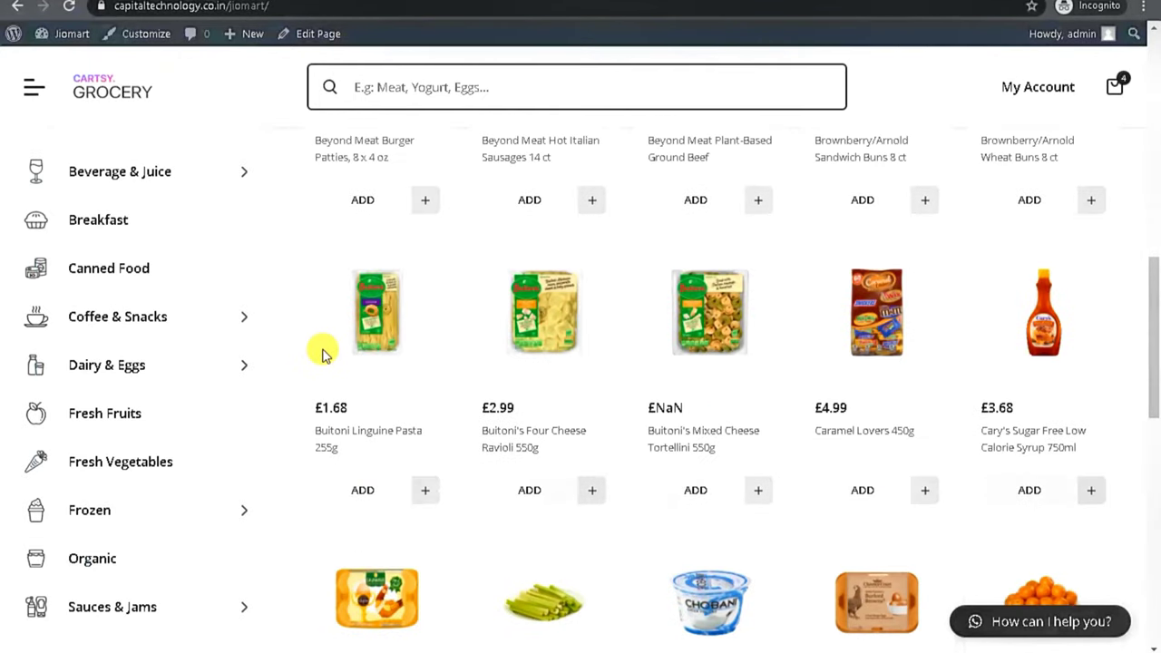
scroll(281, 333, up, 5)
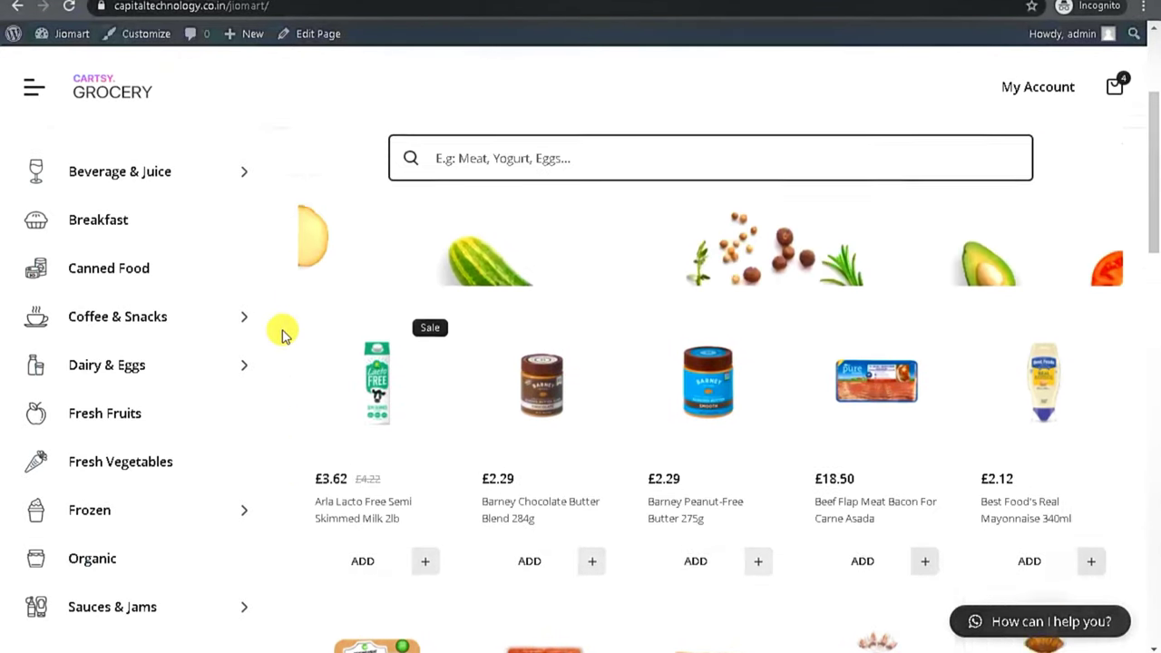
scroll(415, 425, down, 15)
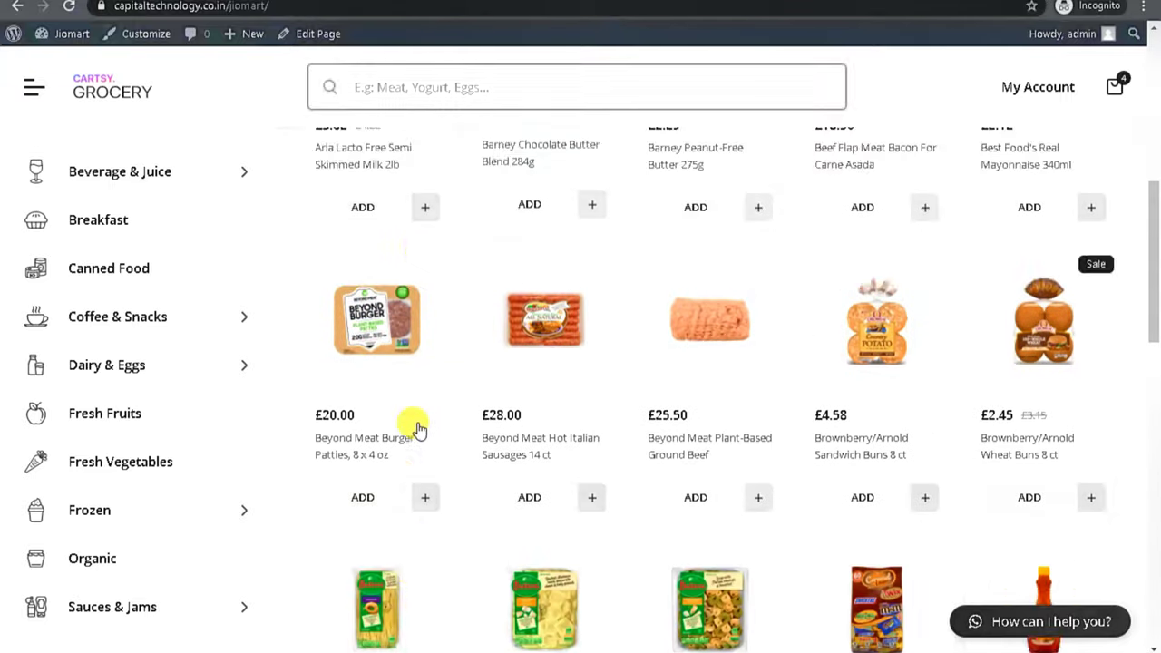
scroll(415, 427, down, 1)
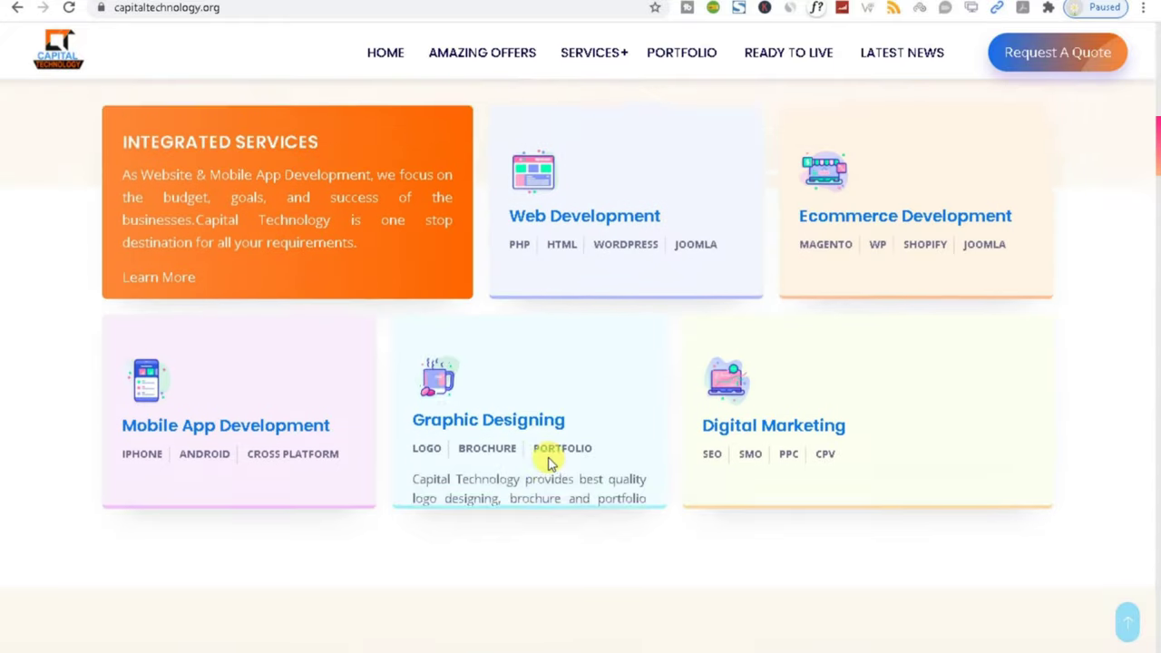
scroll(544, 453, up, 3)
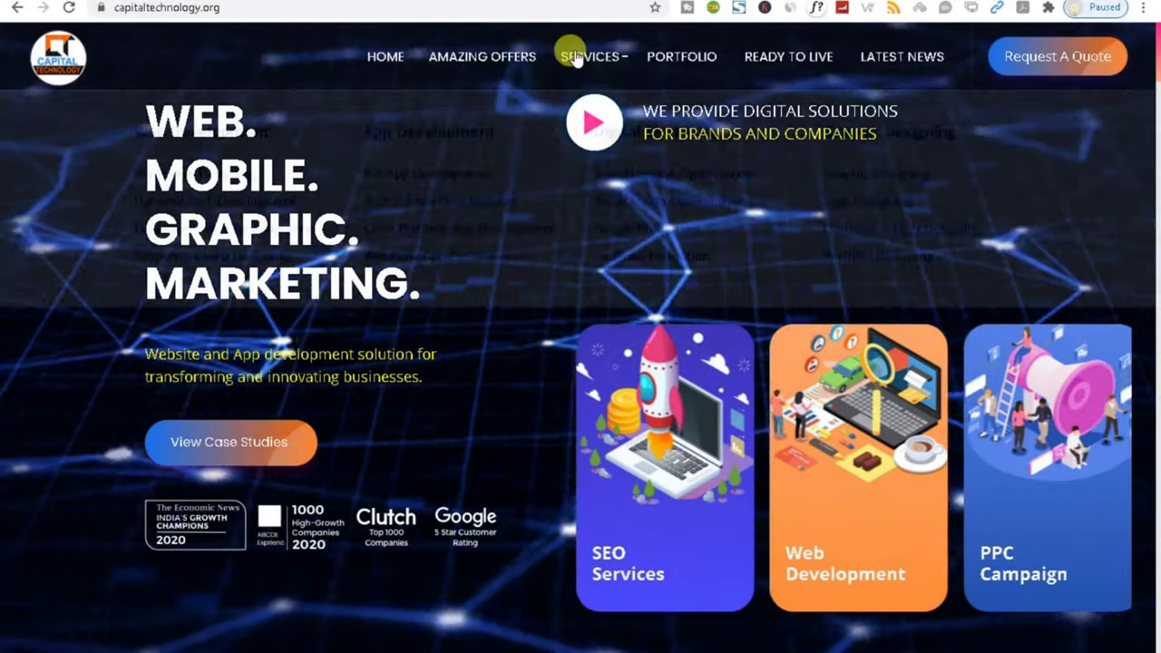
mouse_move(608, 59)
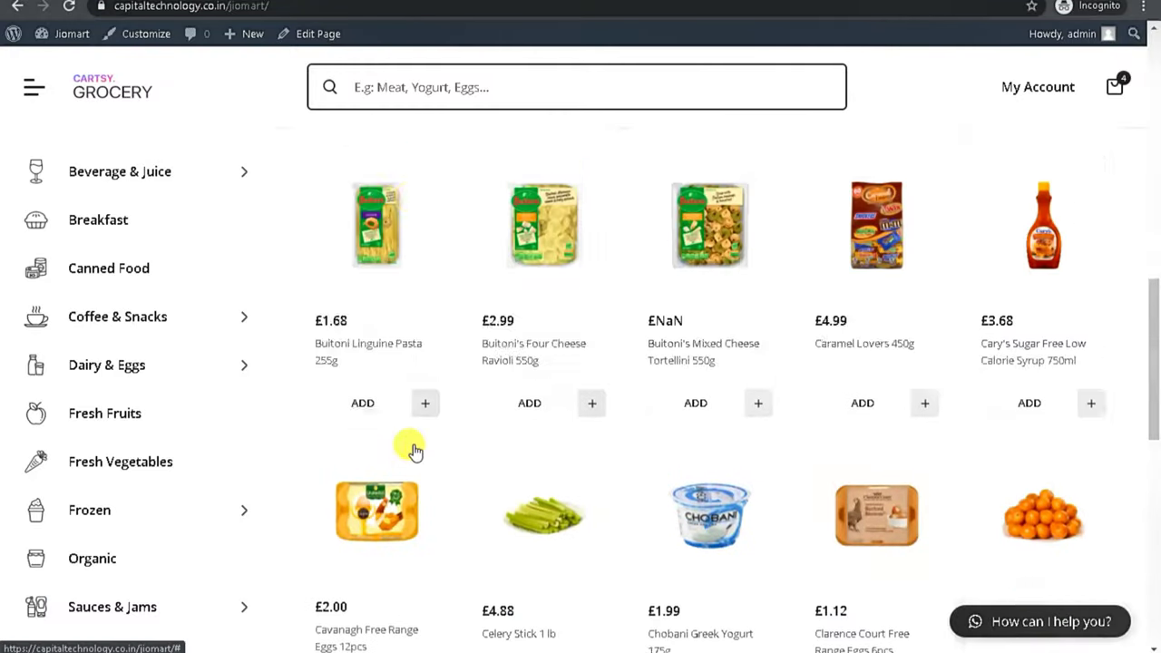
scroll(412, 445, up, 6)
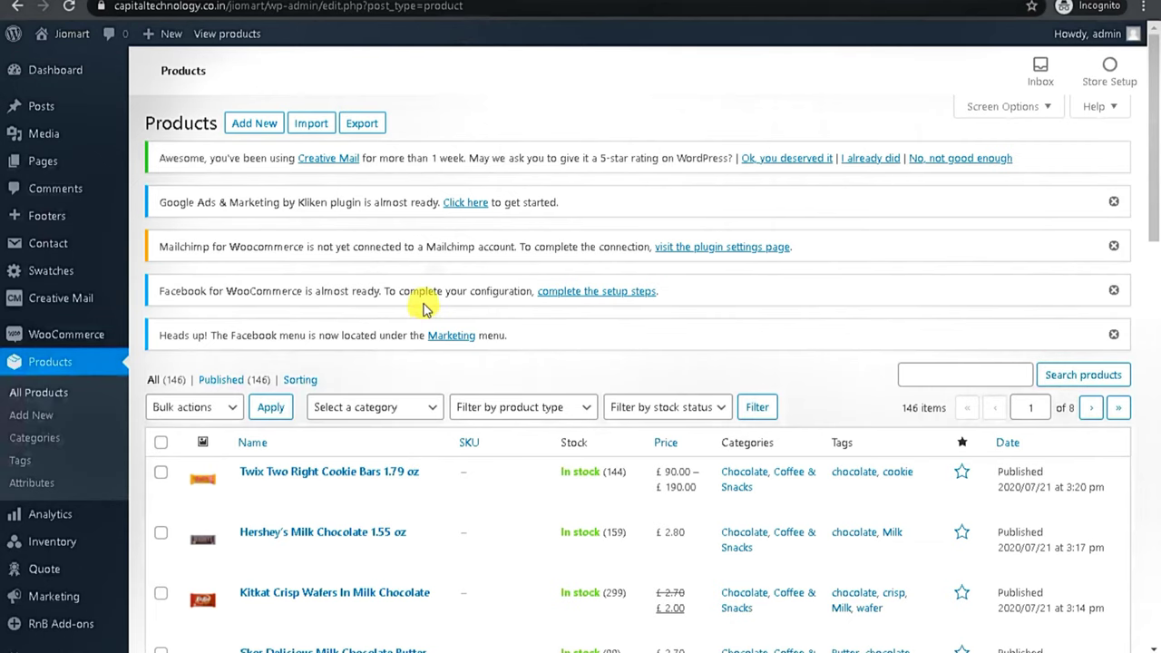
scroll(423, 309, down, 5)
scroll(414, 309, up, 4)
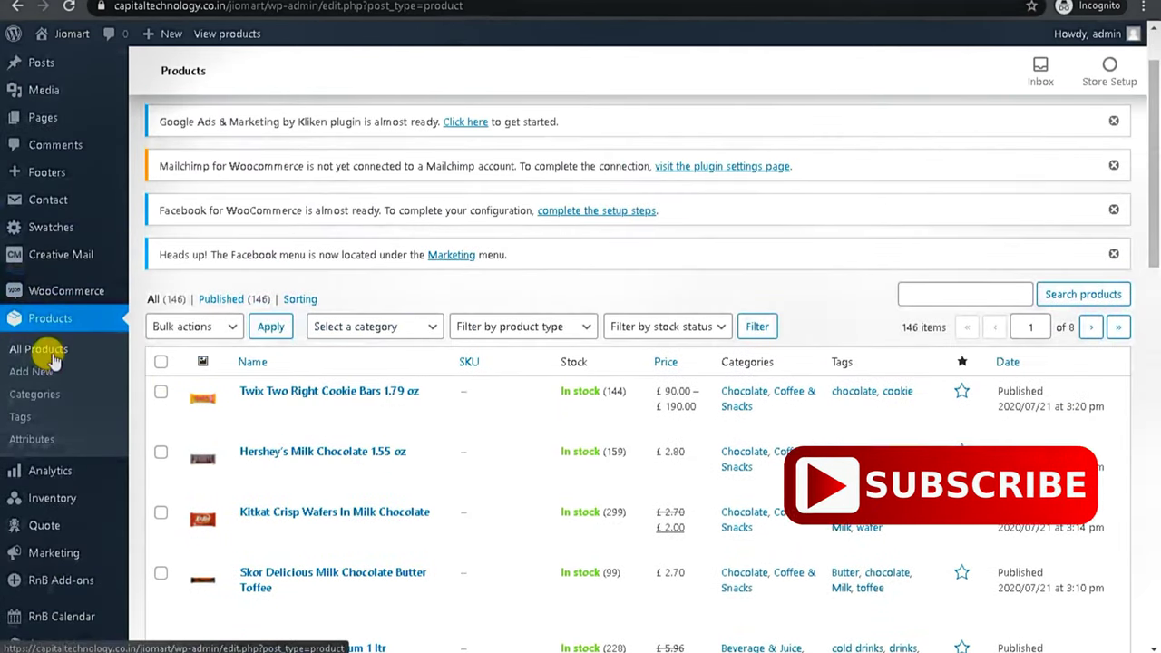
scroll(64, 449, up, 1)
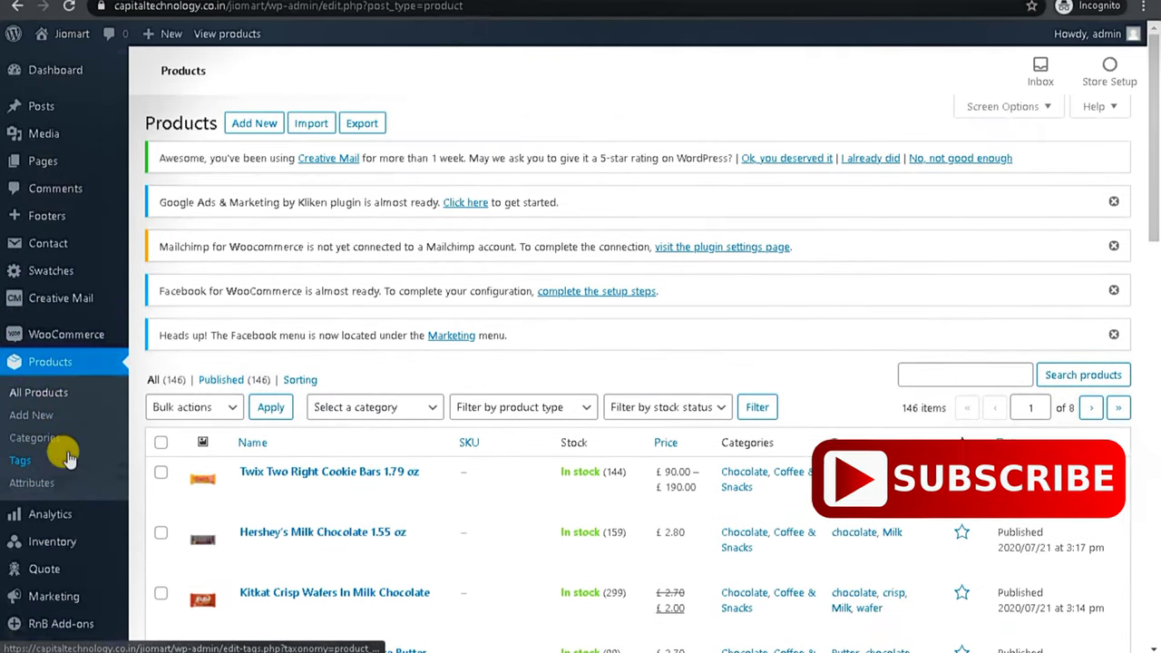
right_click(249, 127)
click(260, 138)
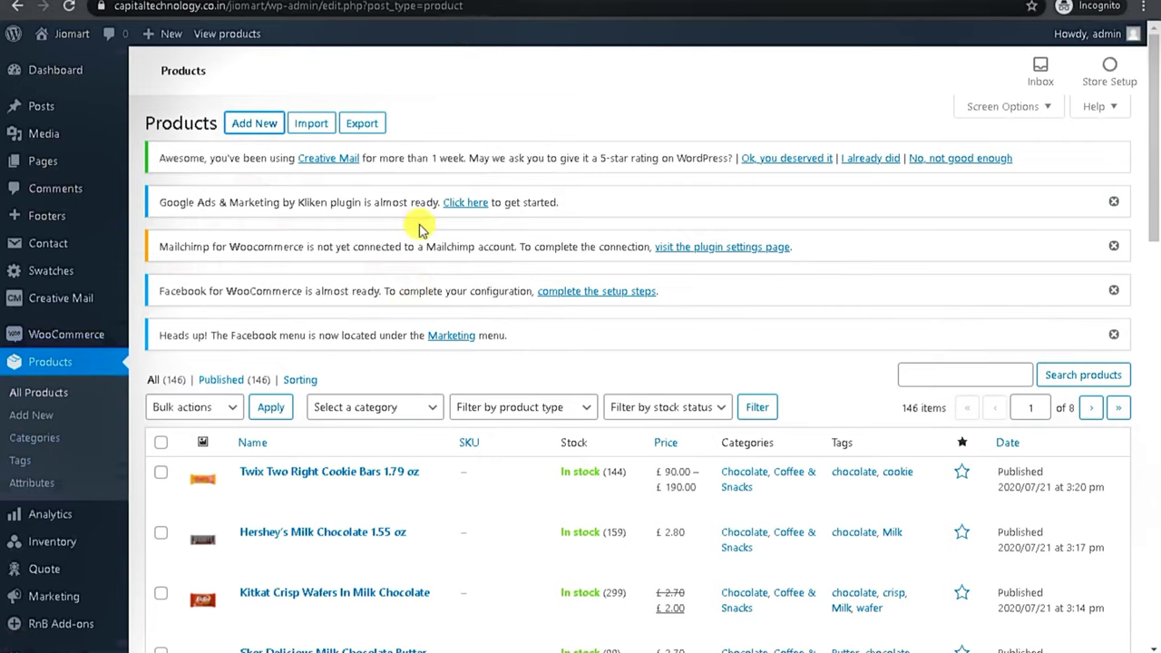
Open the Twix and Hershey product pages in new tabs
mouse_move(254, 513)
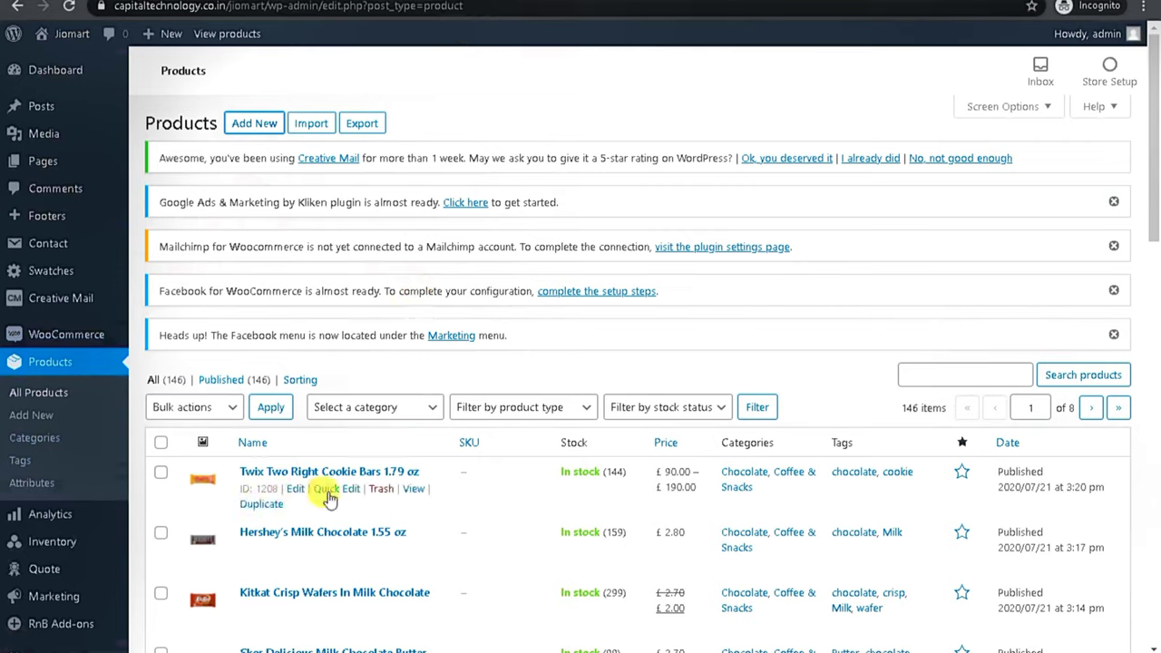
right_click(413, 491)
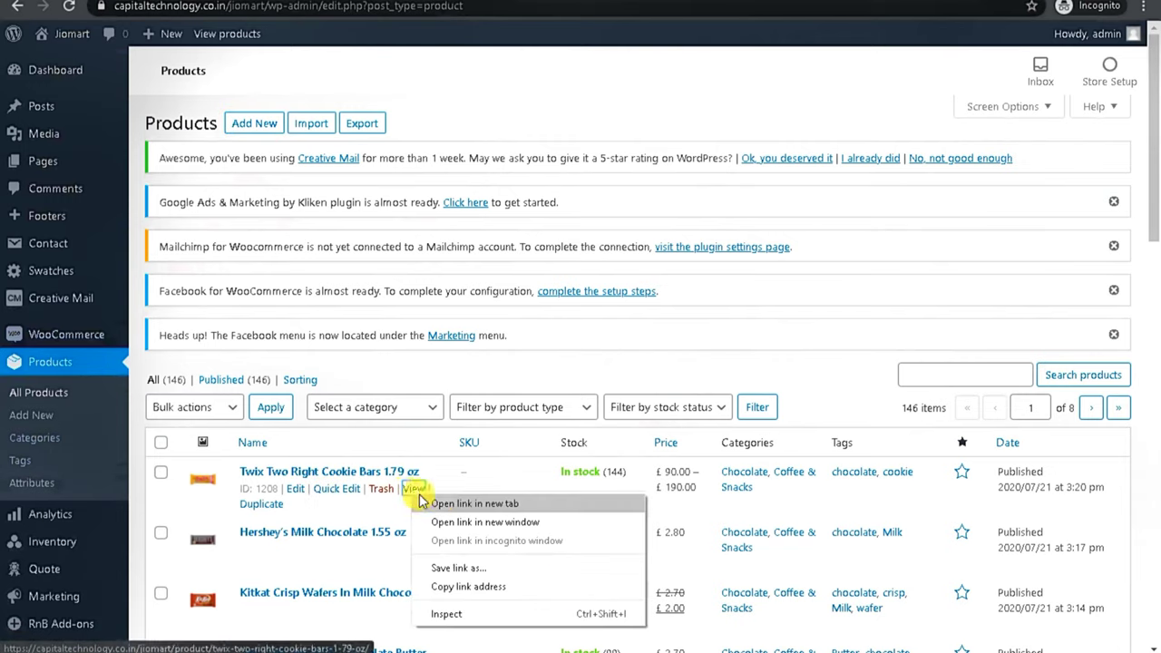
key(Escape)
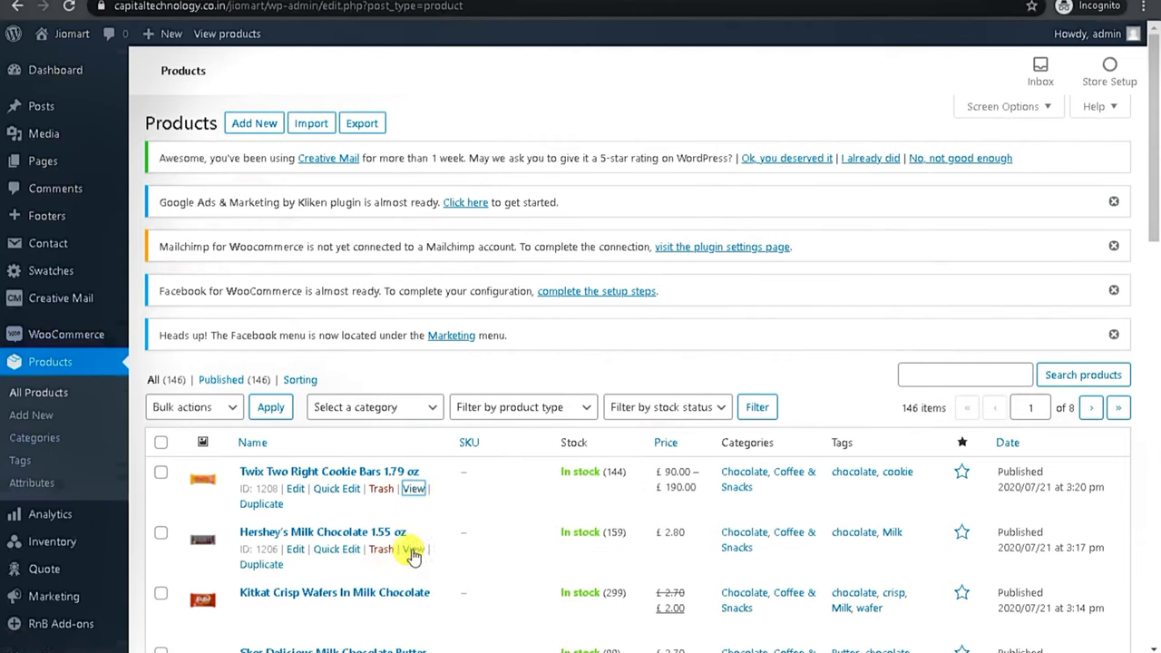
right_click(415, 554)
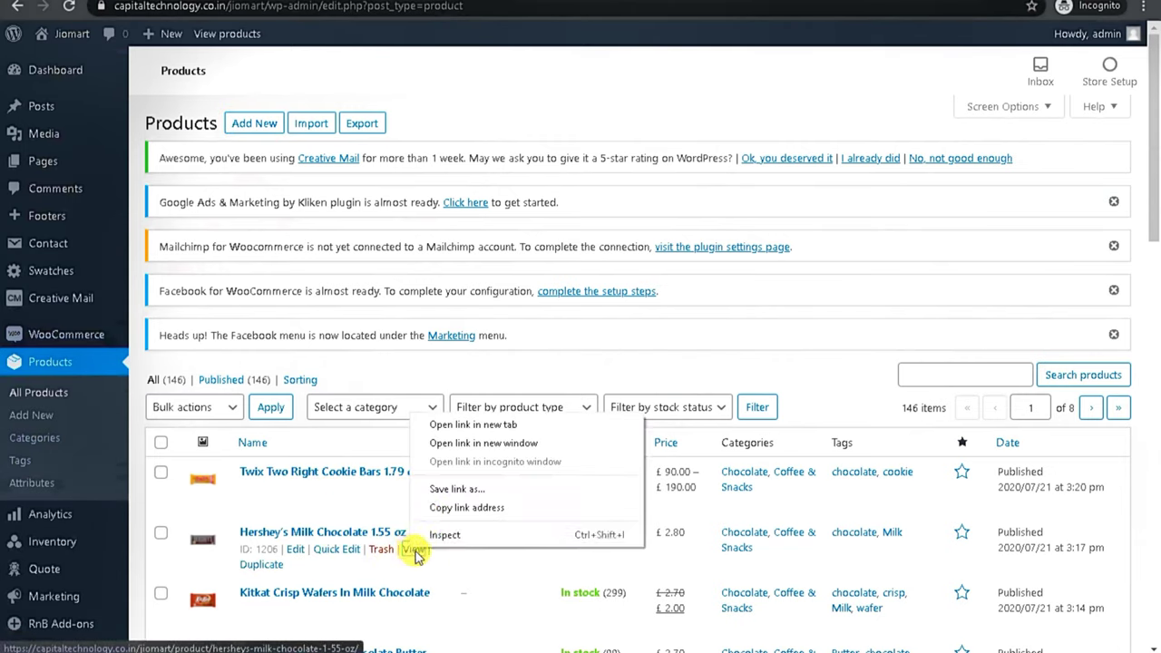
click(467, 424)
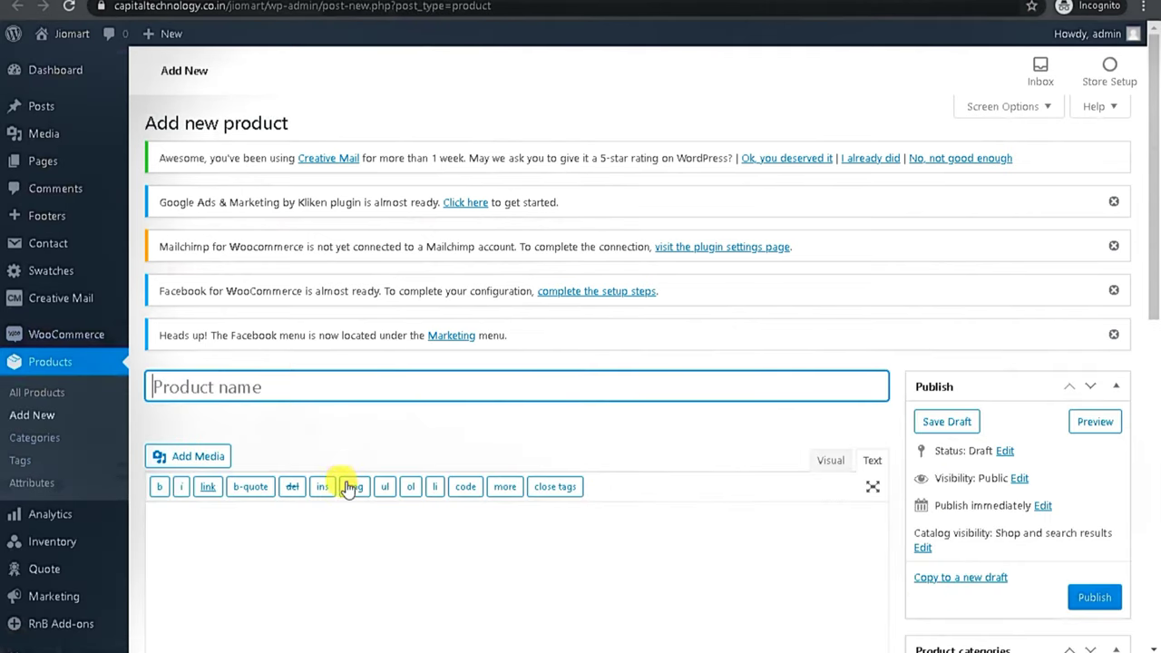
Name the new product 'test Products' and click into the description so it autosaves as a draft
scroll(345, 482, down, 5)
scroll(353, 482, up, 5)
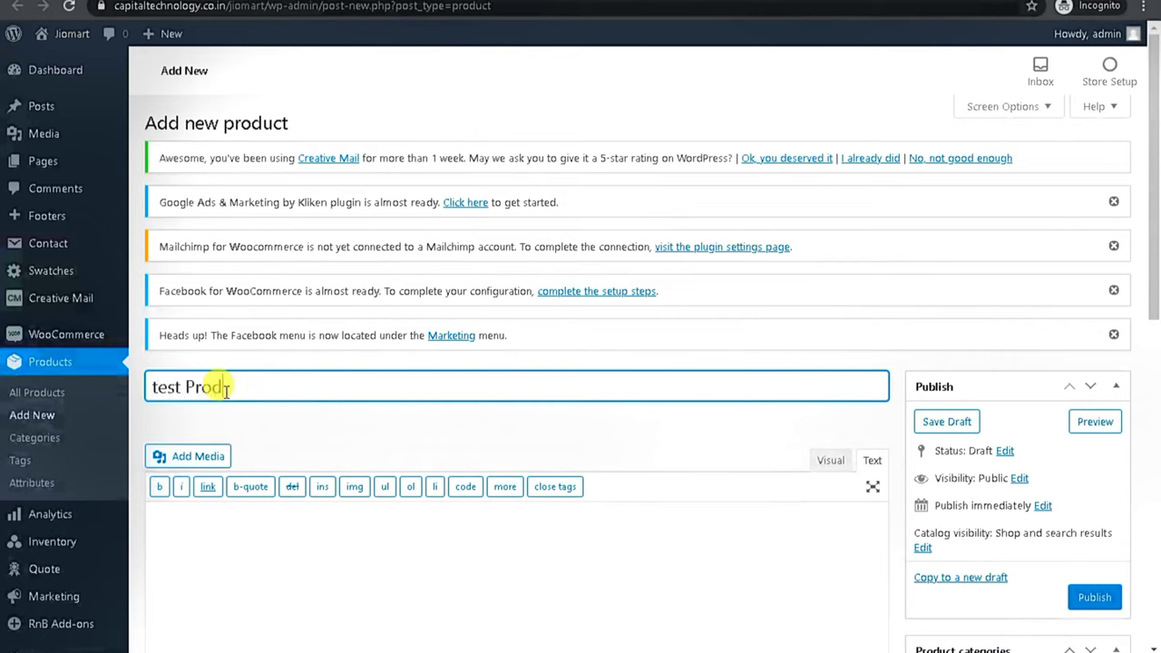
drag(282, 385, 174, 409)
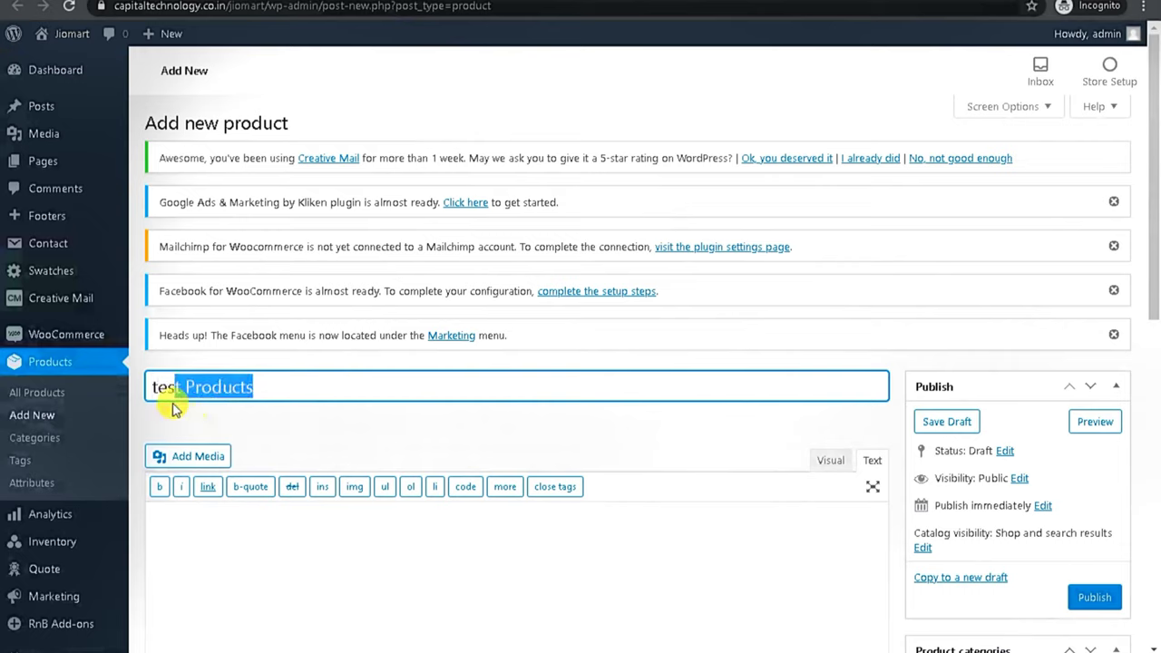
scroll(296, 512, down, 4)
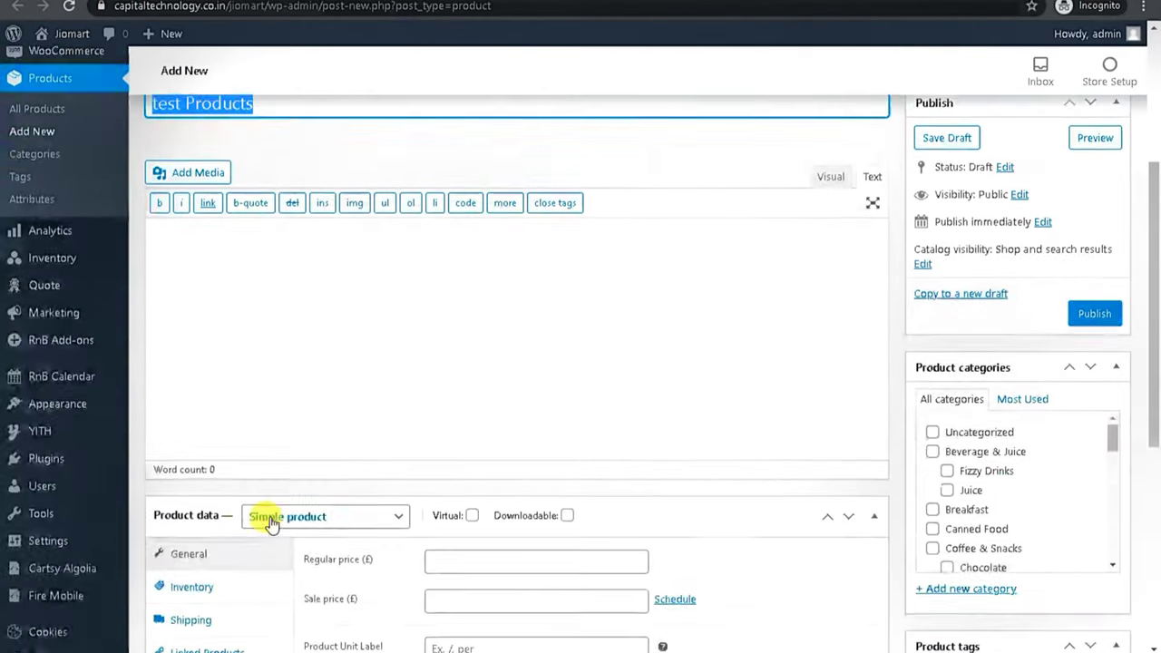
click(189, 228)
scroll(191, 236, up, 2)
scroll(190, 251, up, 2)
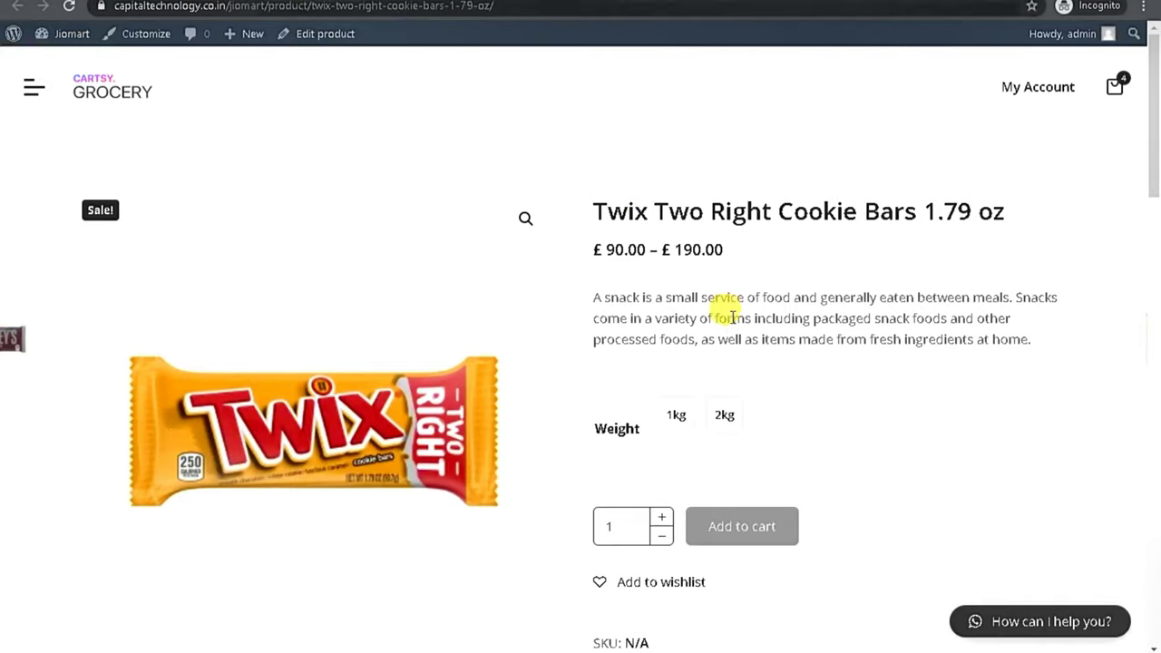
scroll(732, 316, down, 7)
drag(65, 311, 947, 389)
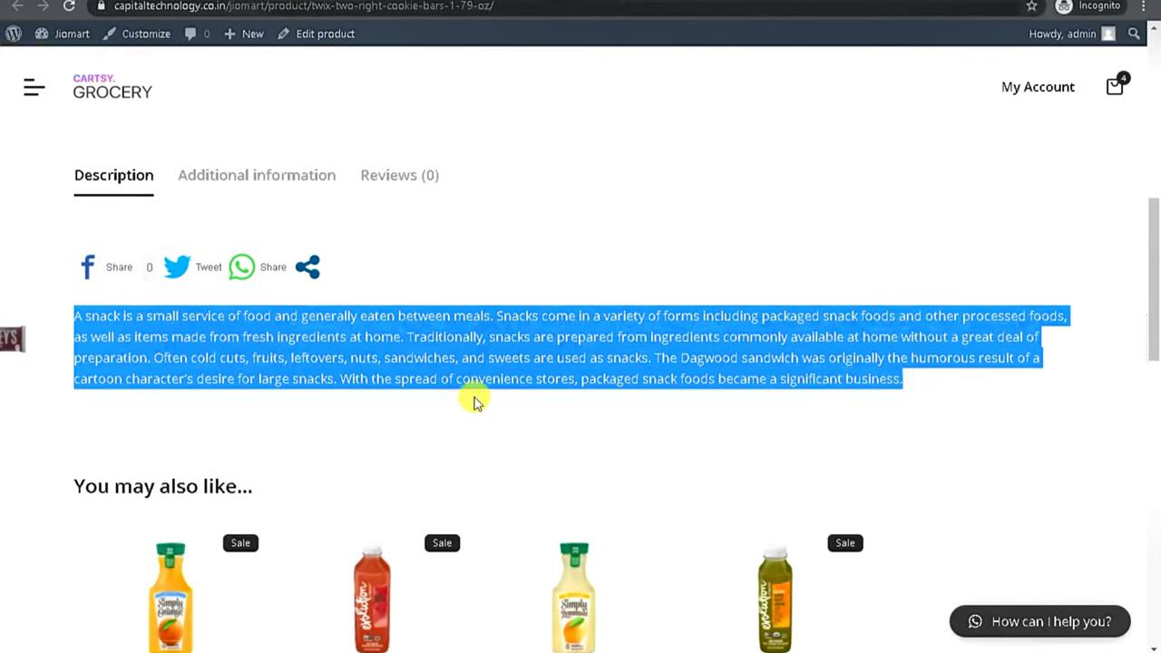
scroll(454, 408, up, 3)
click(420, 14)
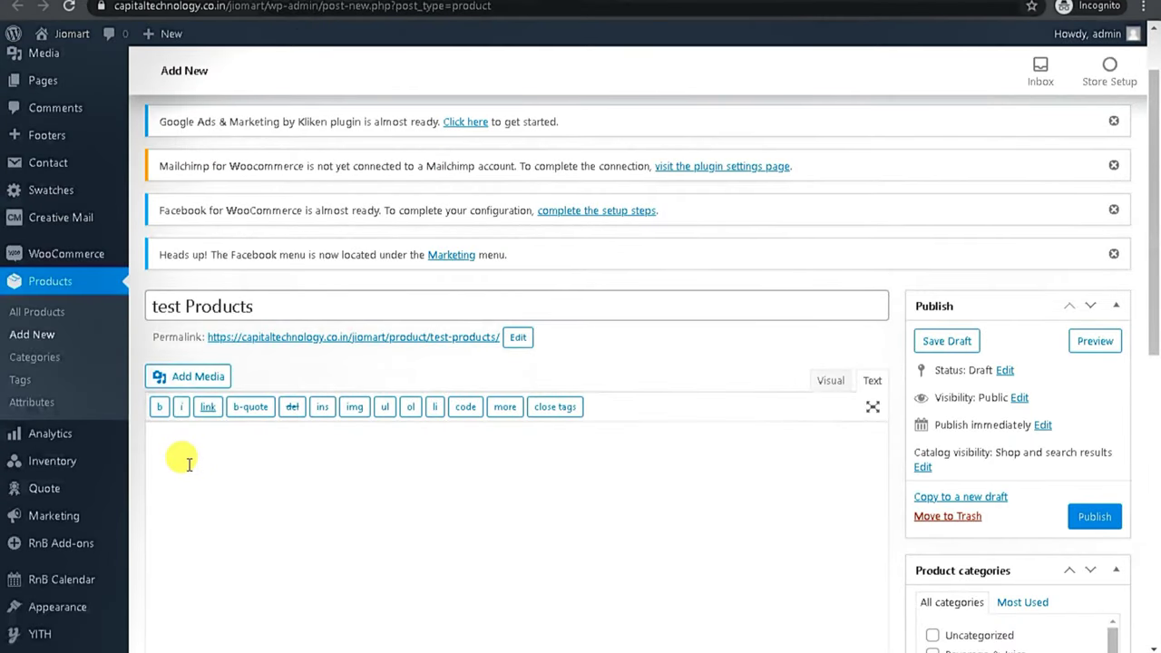
Enter a regular price of 100 and a sale price of 90
scroll(188, 465, down, 5)
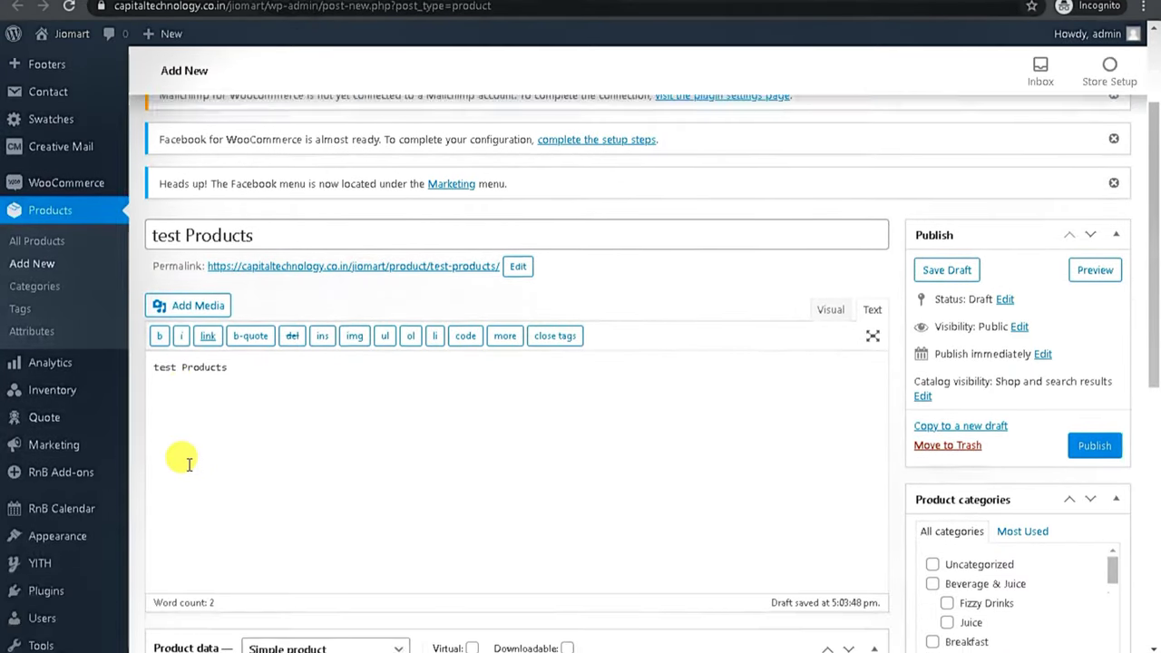
scroll(189, 470, down, 1)
click(461, 283)
text(100)
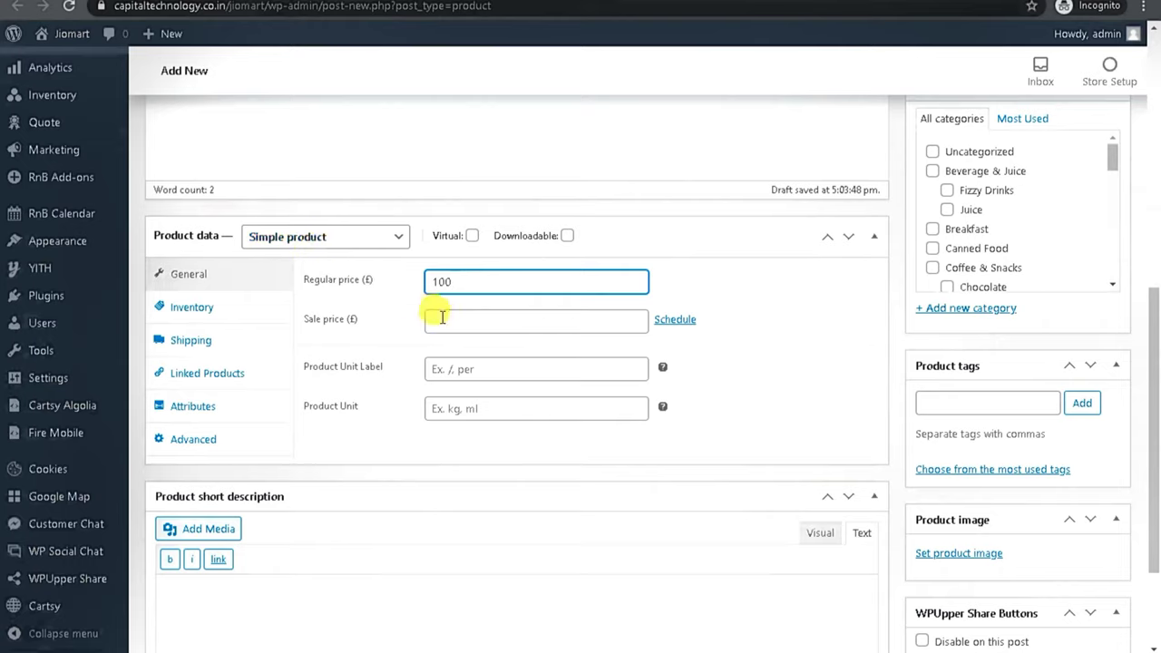
click(452, 316)
text(90)
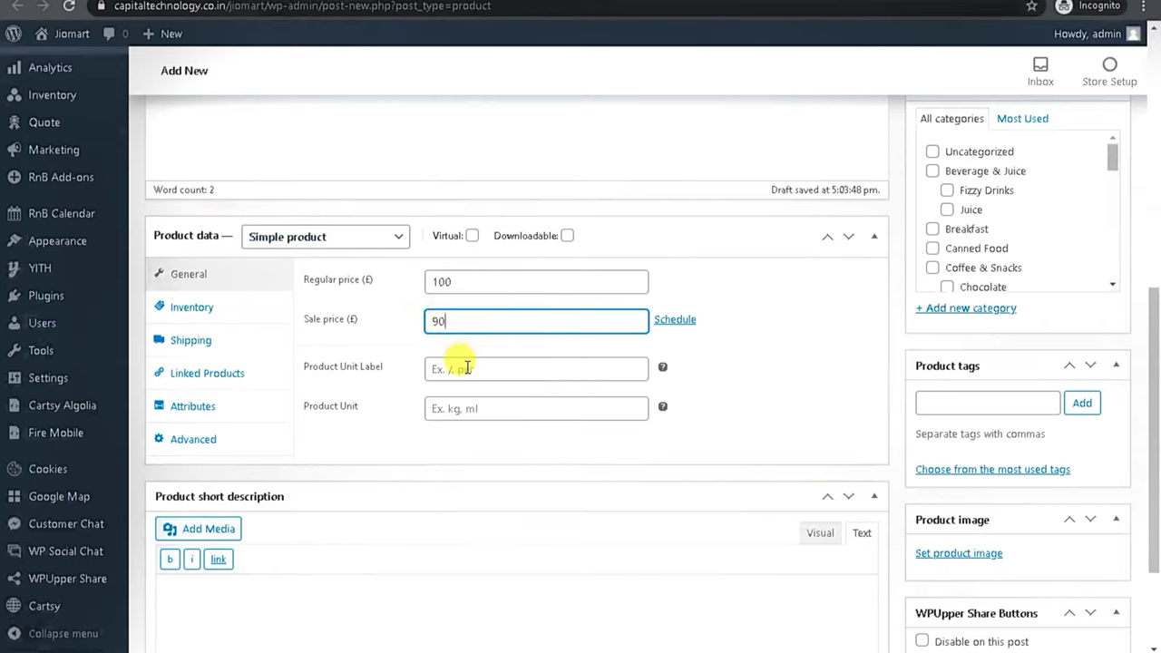
drag(471, 322, 368, 335)
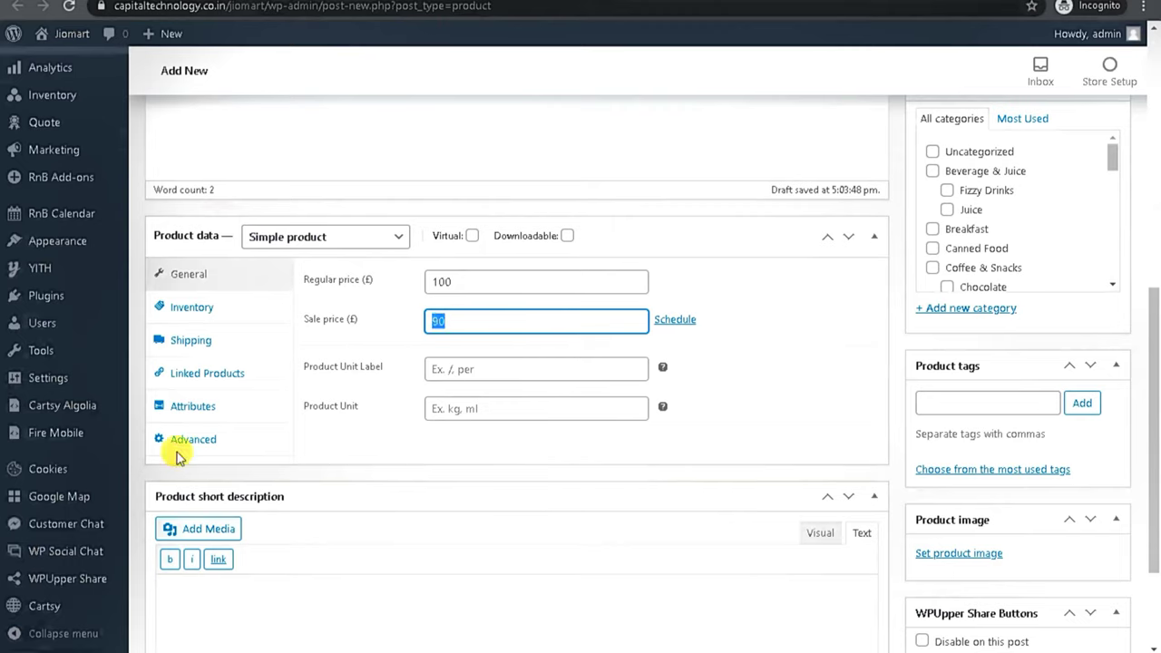
drag(440, 320, 443, 332)
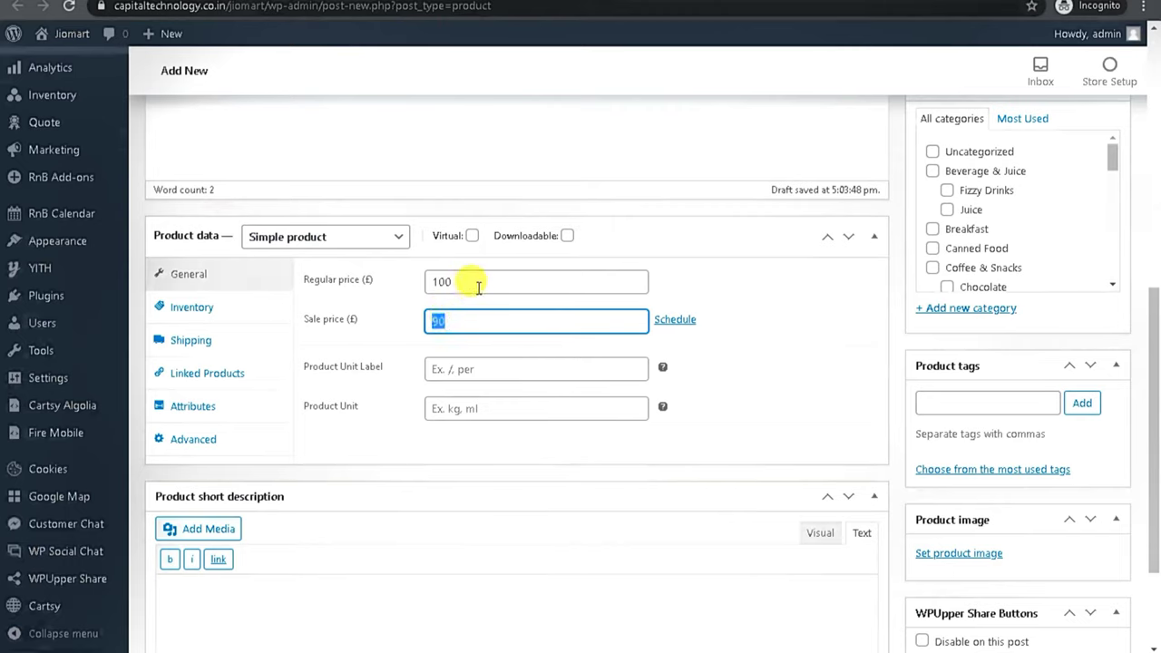
drag(478, 285, 352, 282)
drag(478, 323, 254, 324)
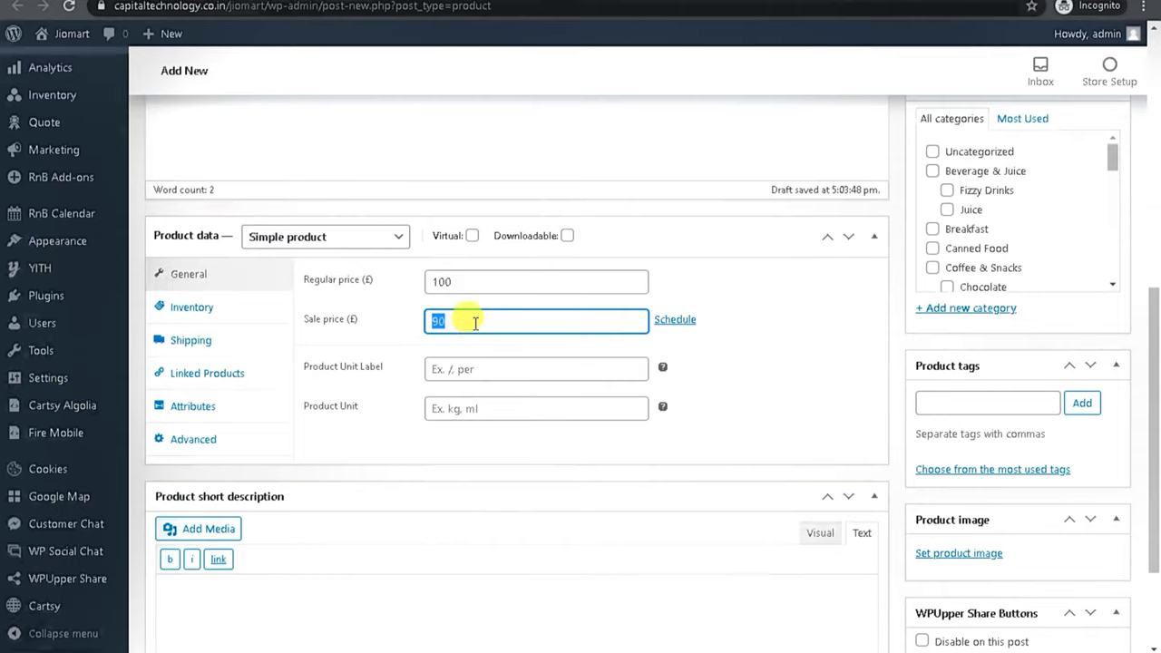
Fill the Product Unit Label with 'Per'
click(470, 367)
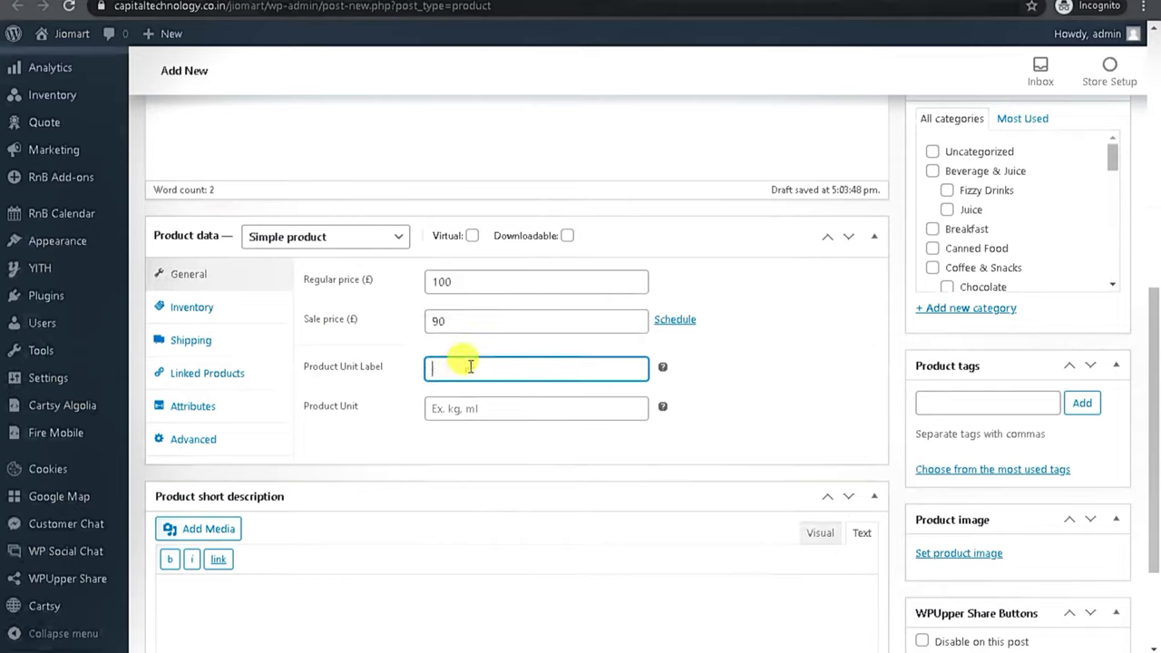
click(438, 410)
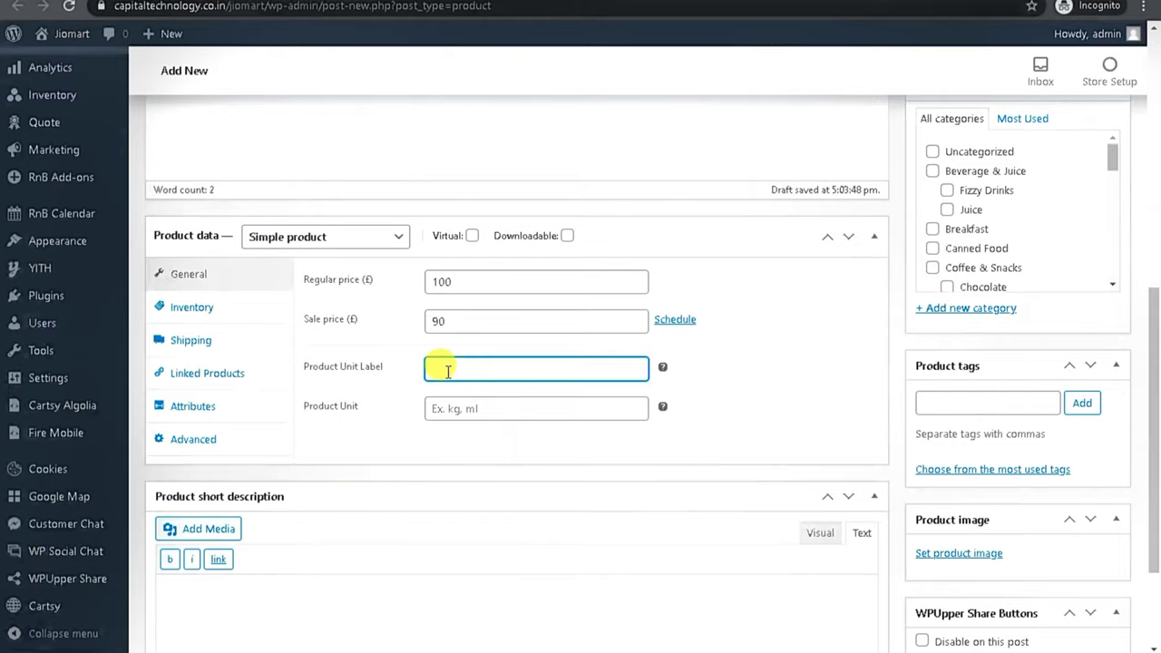
text(r)
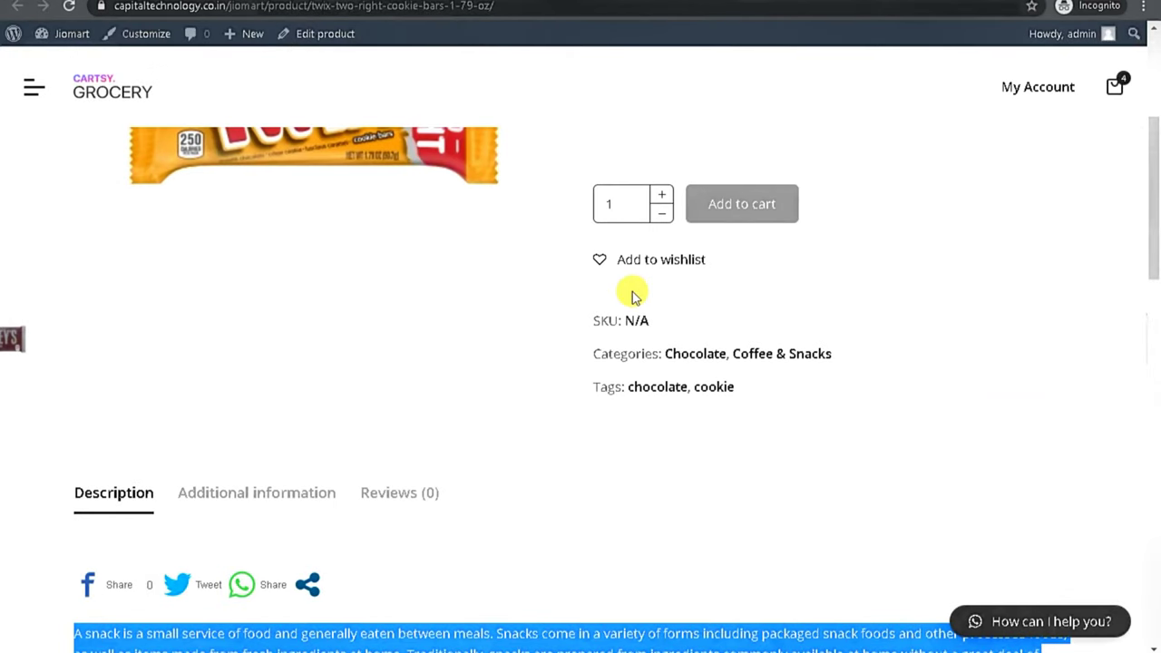
scroll(630, 300, up, 5)
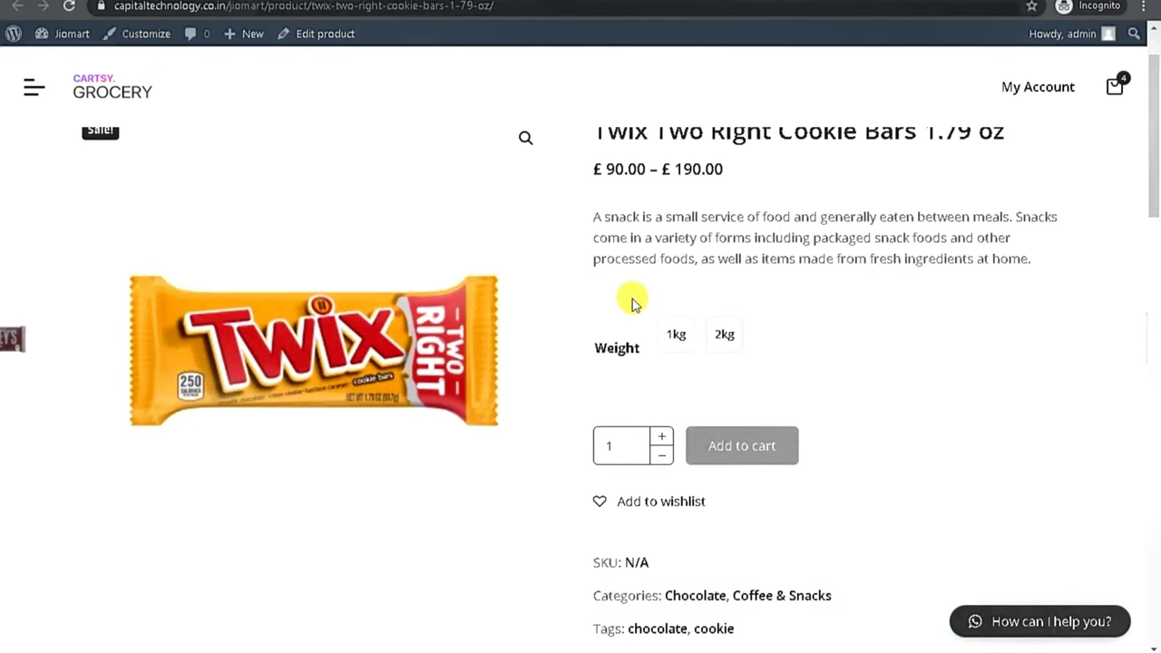
drag(596, 197, 965, 207)
click(881, 285)
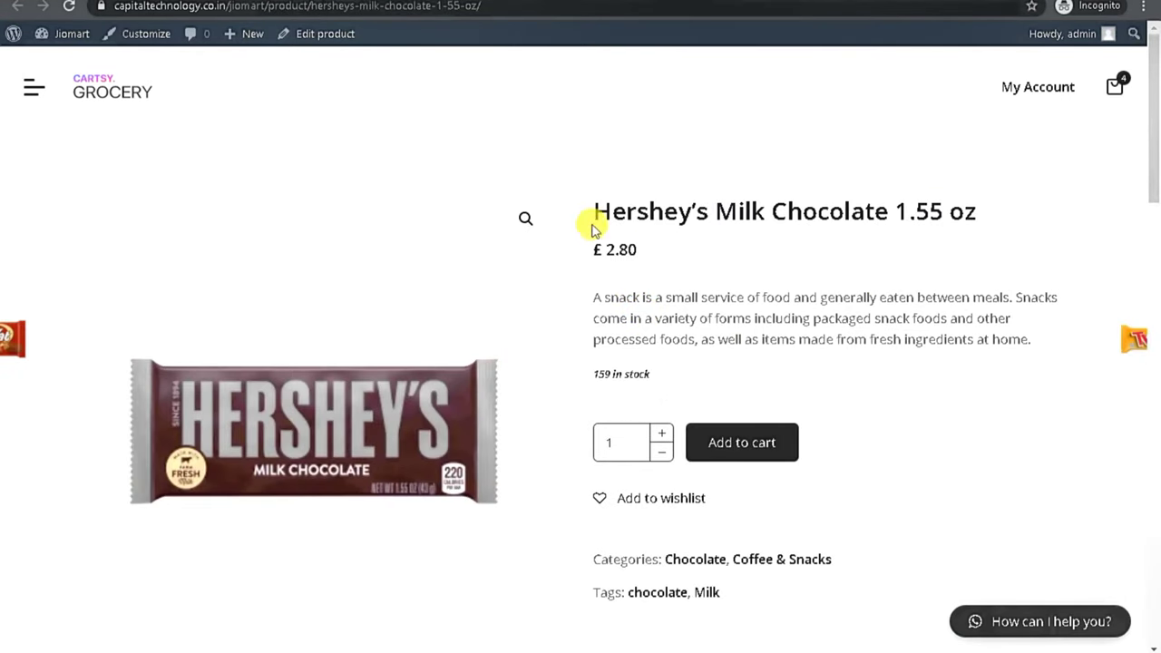
drag(592, 225, 1050, 234)
click(758, 289)
drag(605, 201, 574, 306)
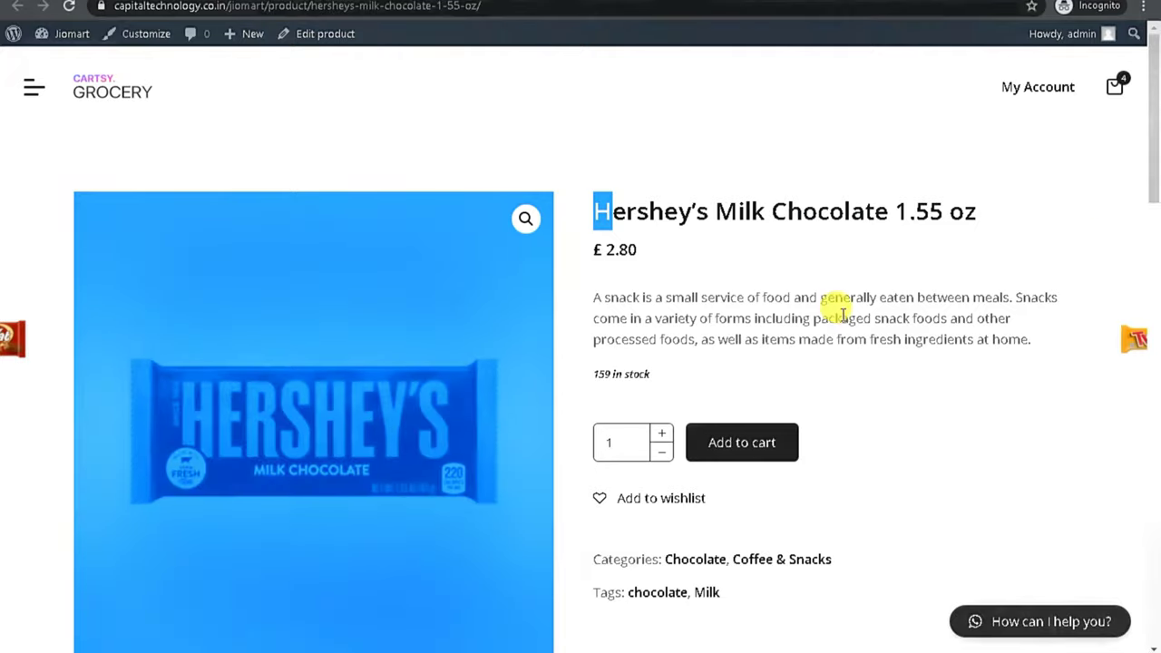
scroll(574, 306, down, 2)
scroll(652, 454, up, 2)
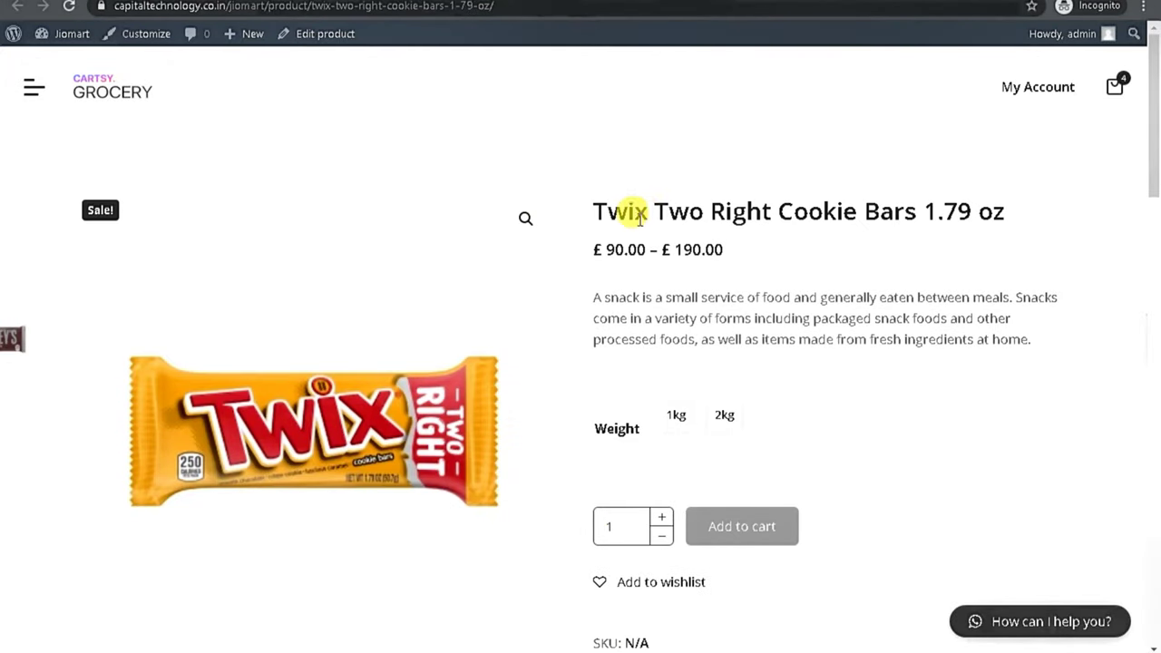
drag(592, 209, 947, 241)
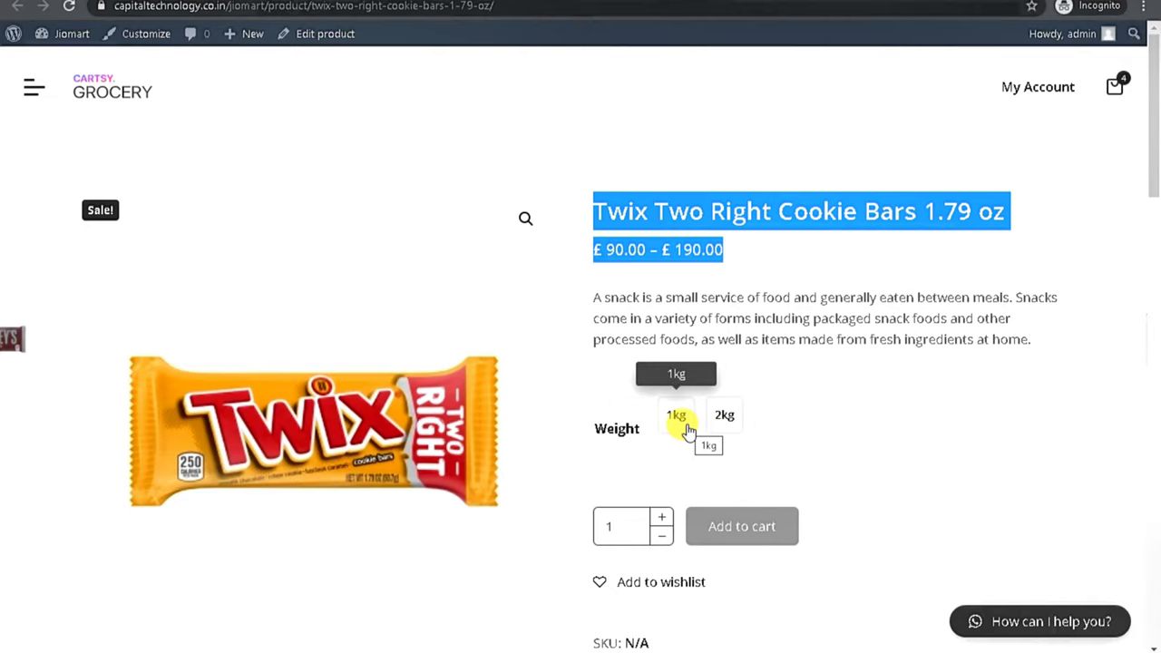
triple_click(641, 293)
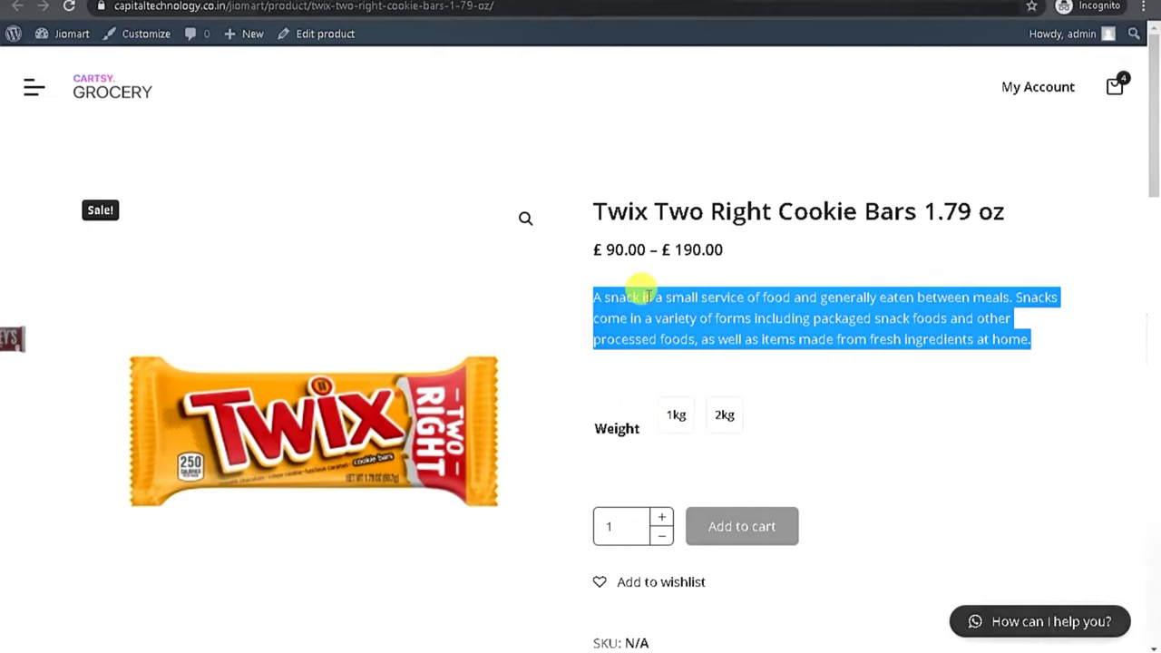
scroll(700, 454, down, 1)
click(675, 337)
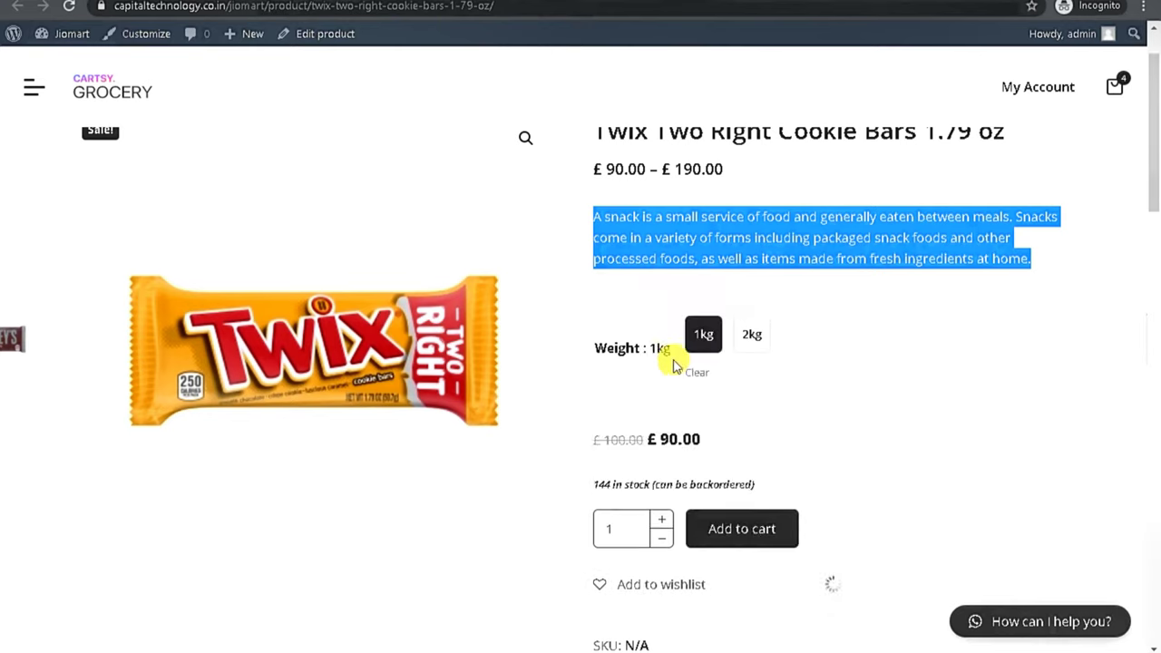
key(alt+Left)
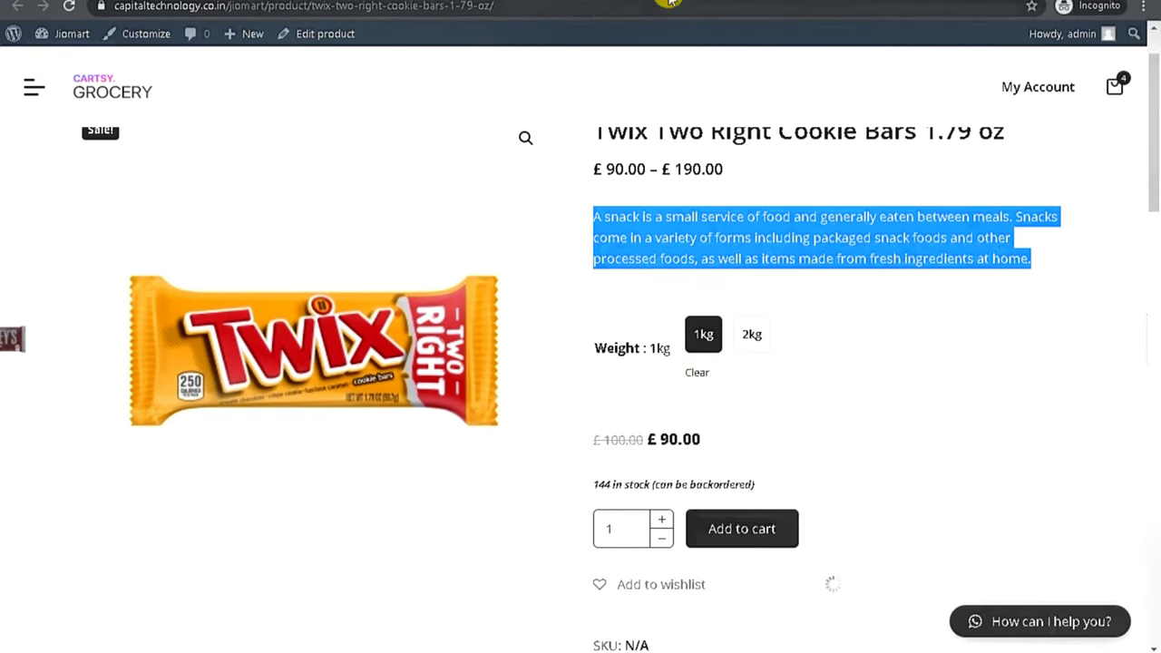
triple_click(662, 204)
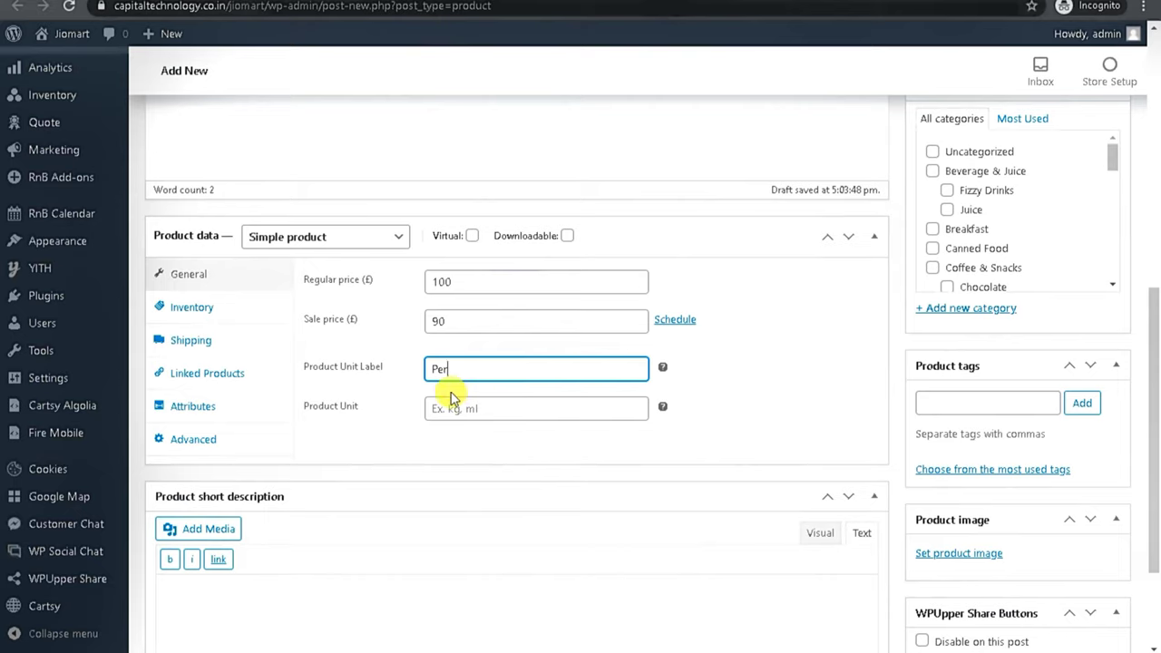
Set the unit to kg and SKU to test-001, leaving stock management off
click(461, 406)
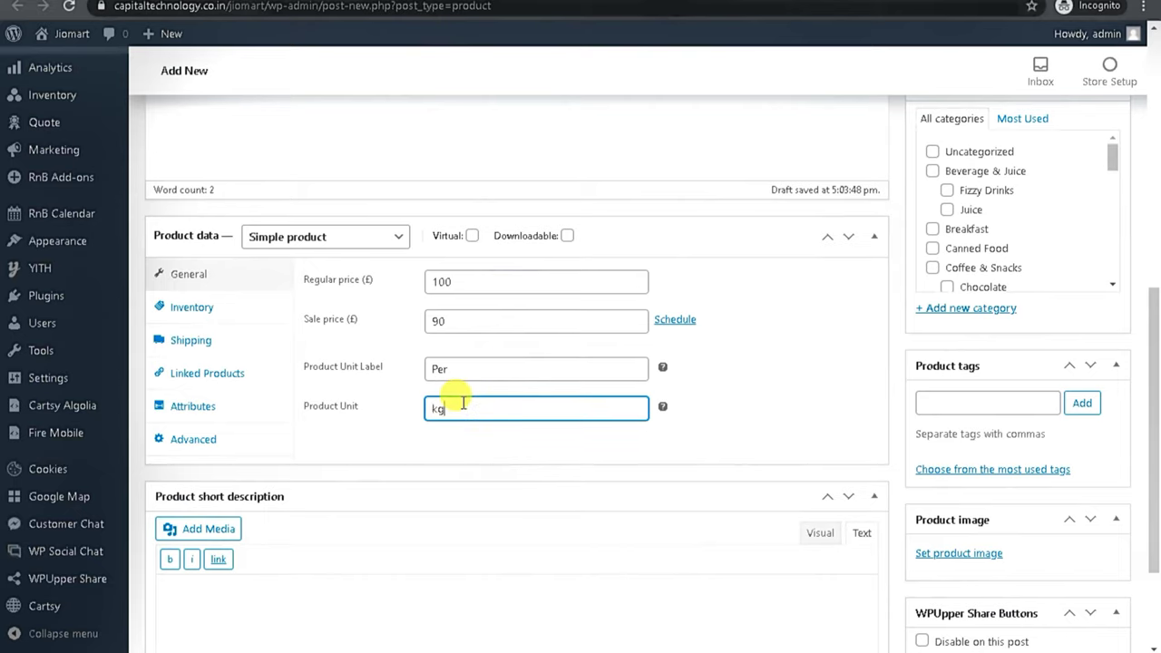
click(186, 310)
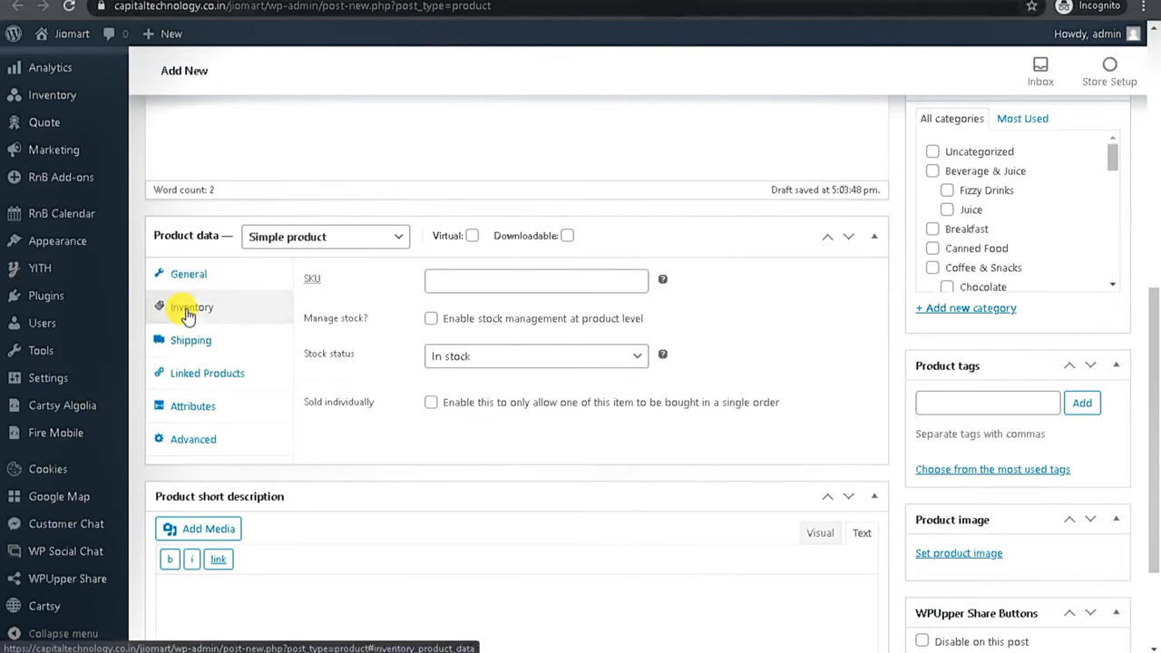
click(460, 283)
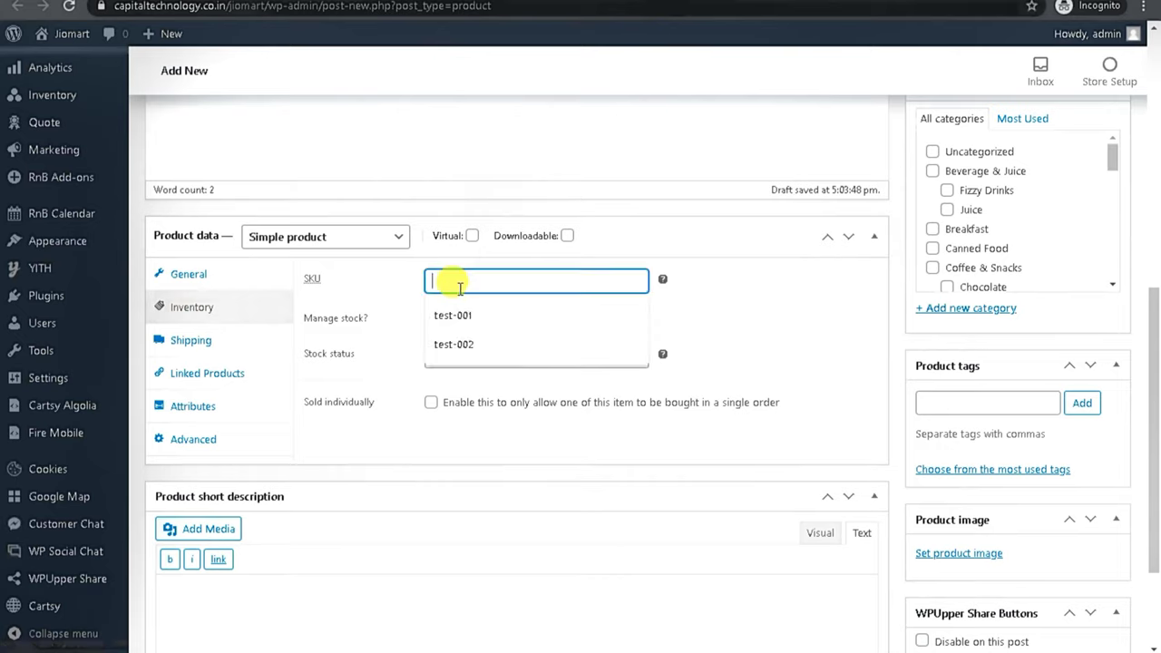
click(464, 315)
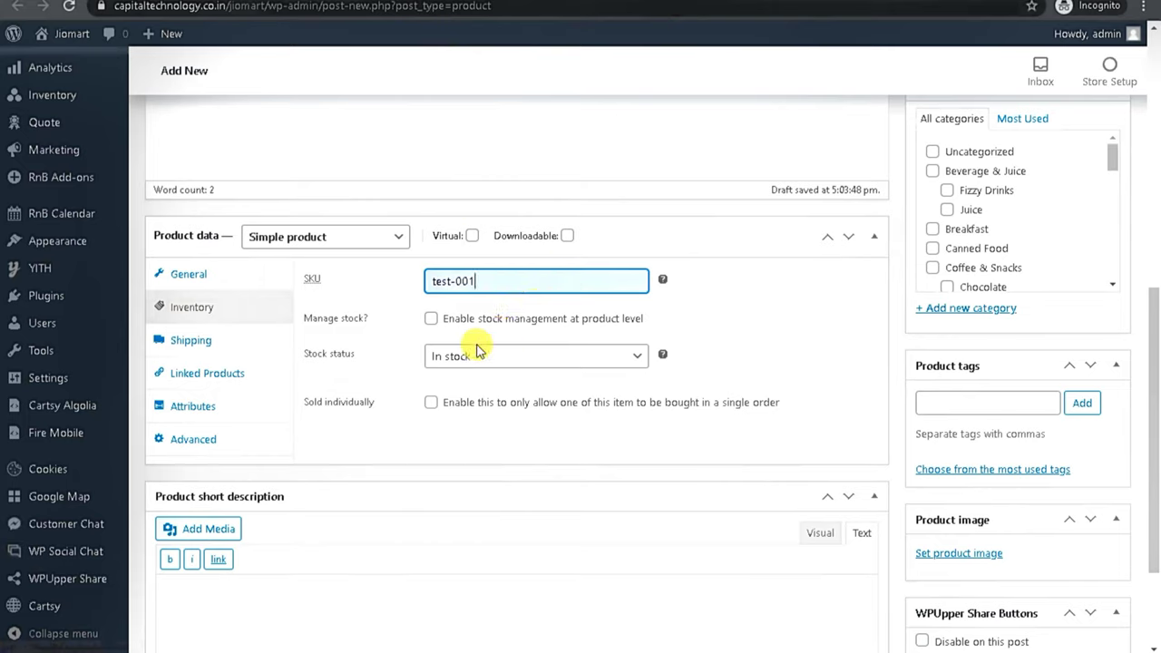
click(431, 319)
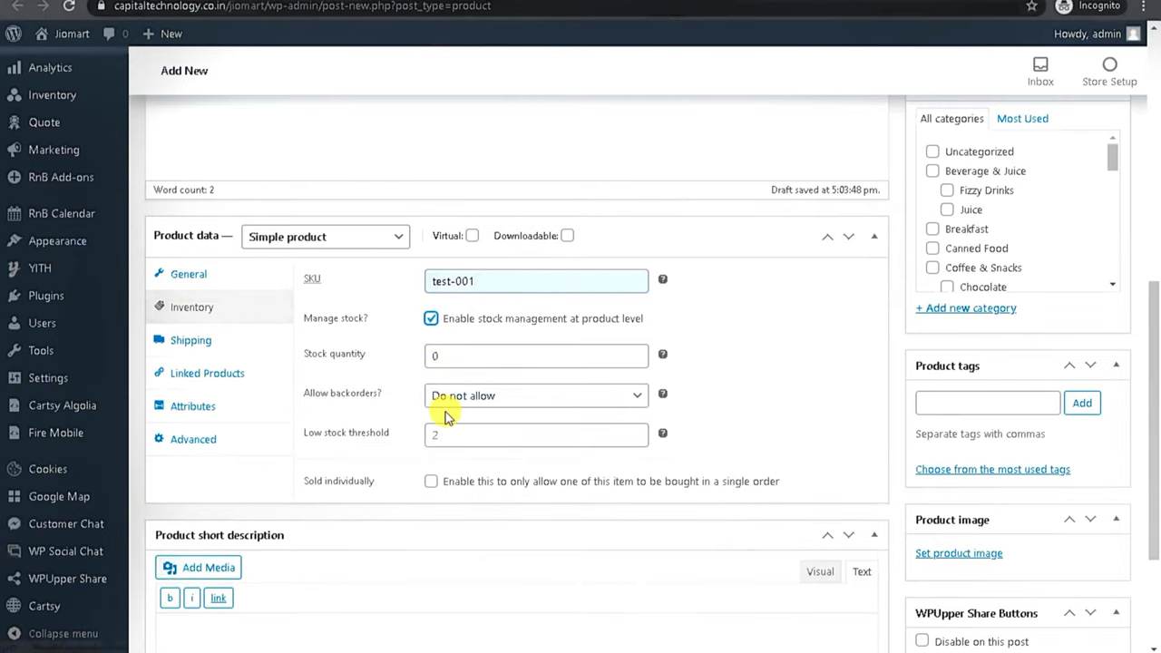
click(431, 318)
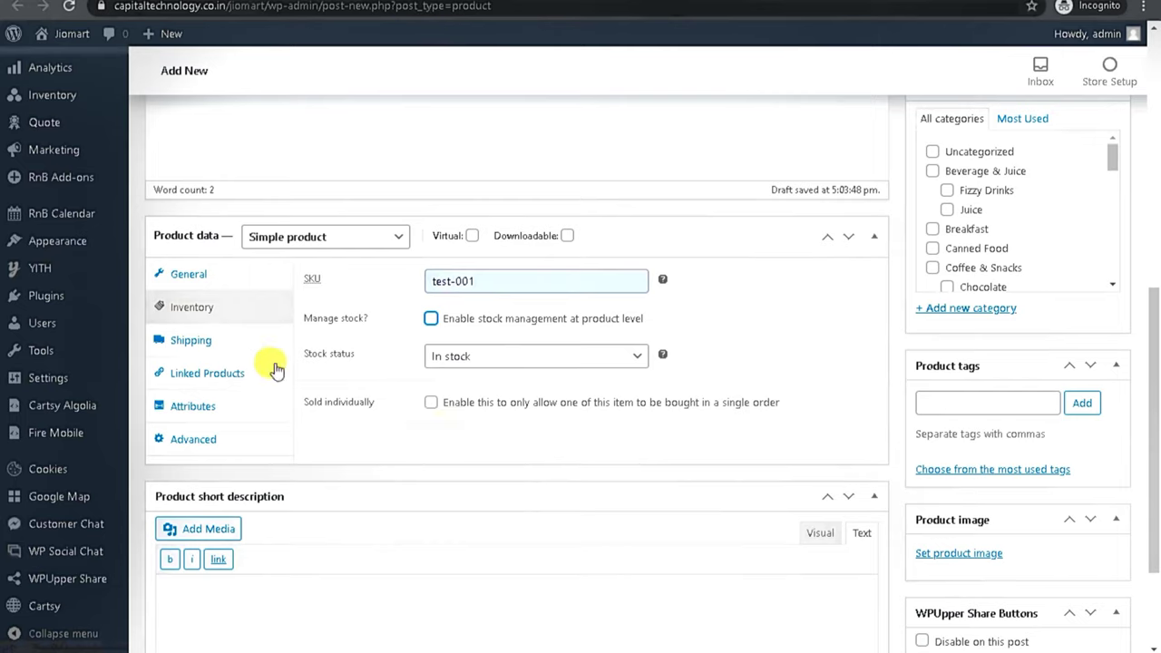
Look through the Shipping, Linked Products and Attributes settings
click(199, 340)
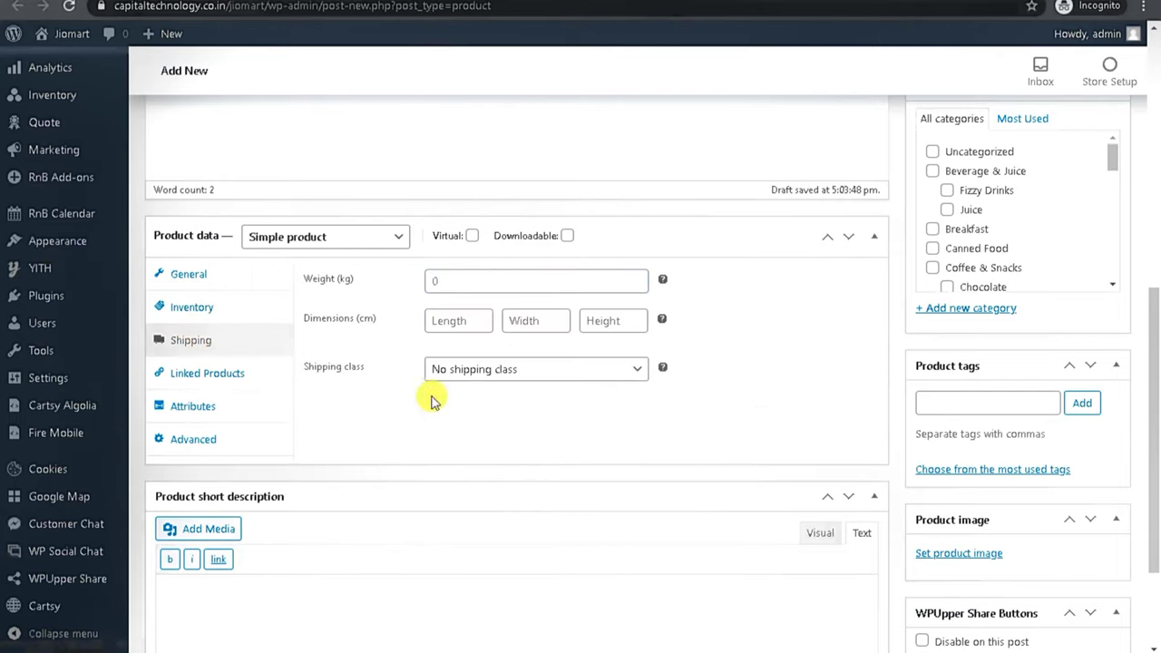
click(186, 374)
click(192, 409)
Write 'test Products' lines in the short description and format them as a numbered list
click(193, 439)
scroll(363, 431, down, 2)
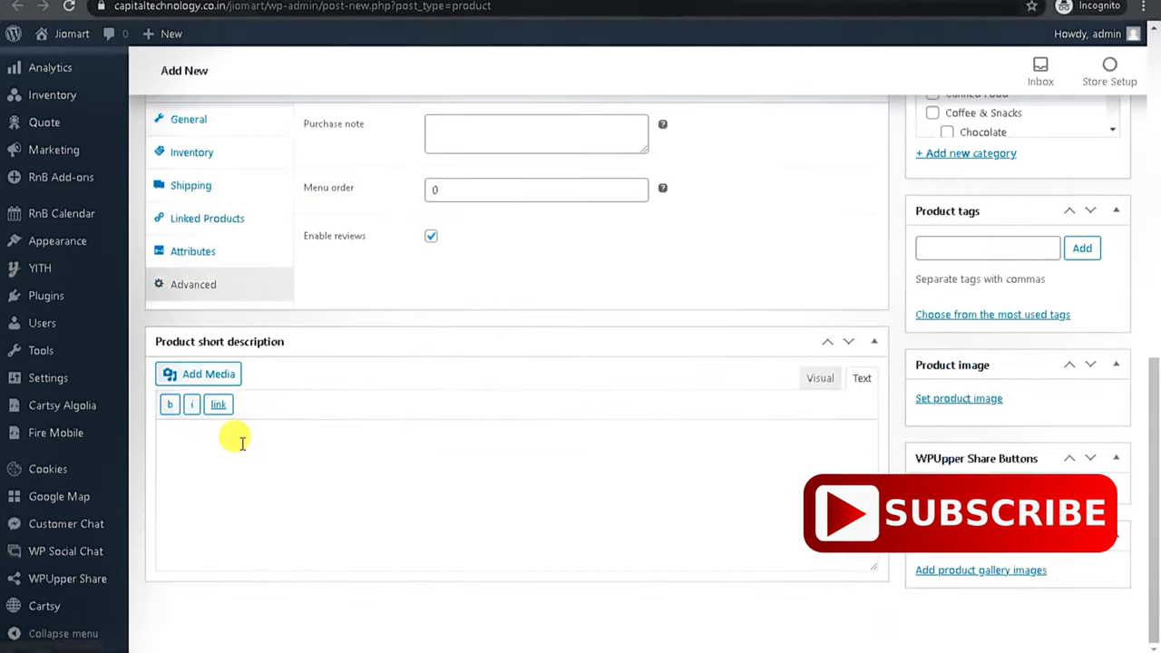
click(242, 443)
text(test Products)
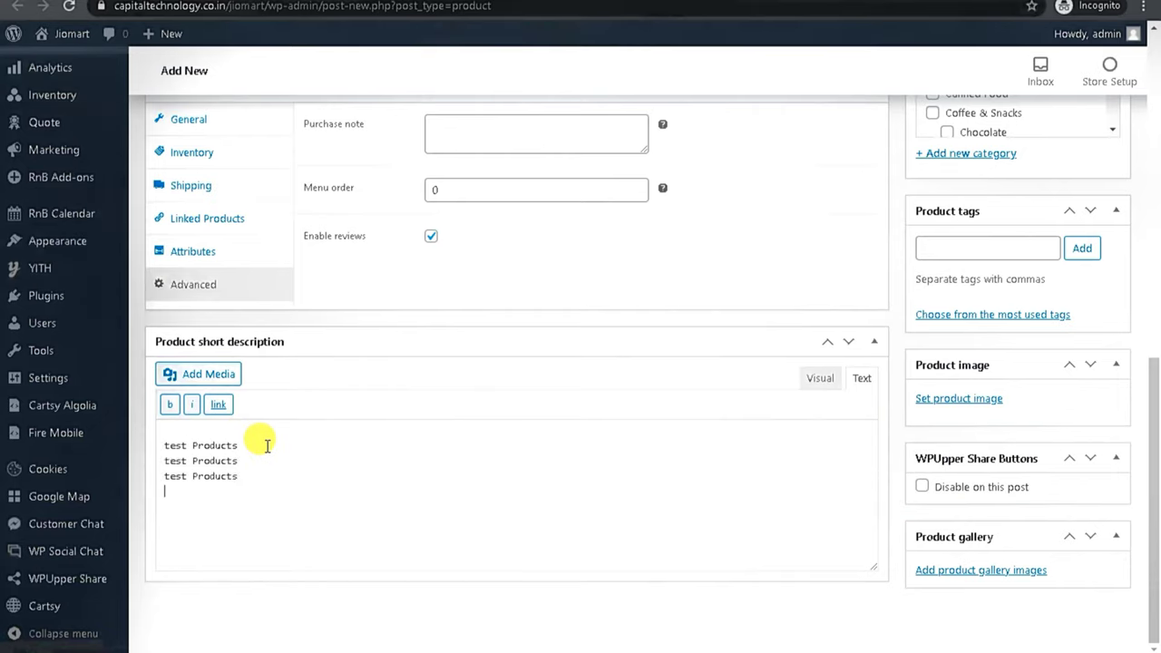
drag(260, 508, 145, 438)
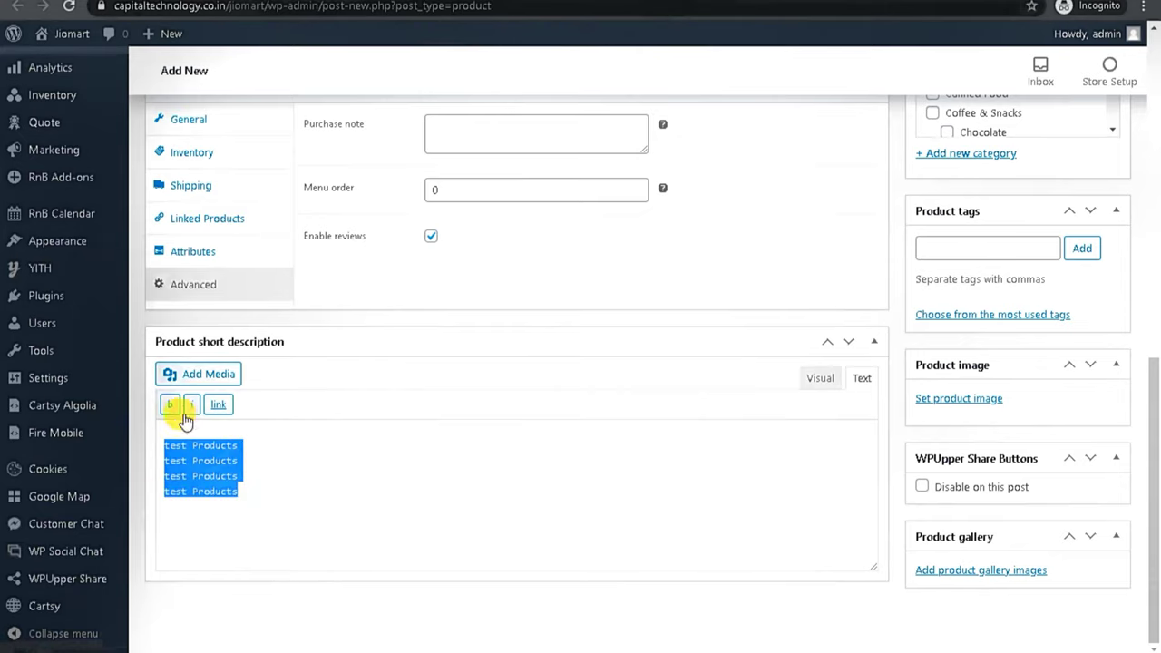
click(862, 381)
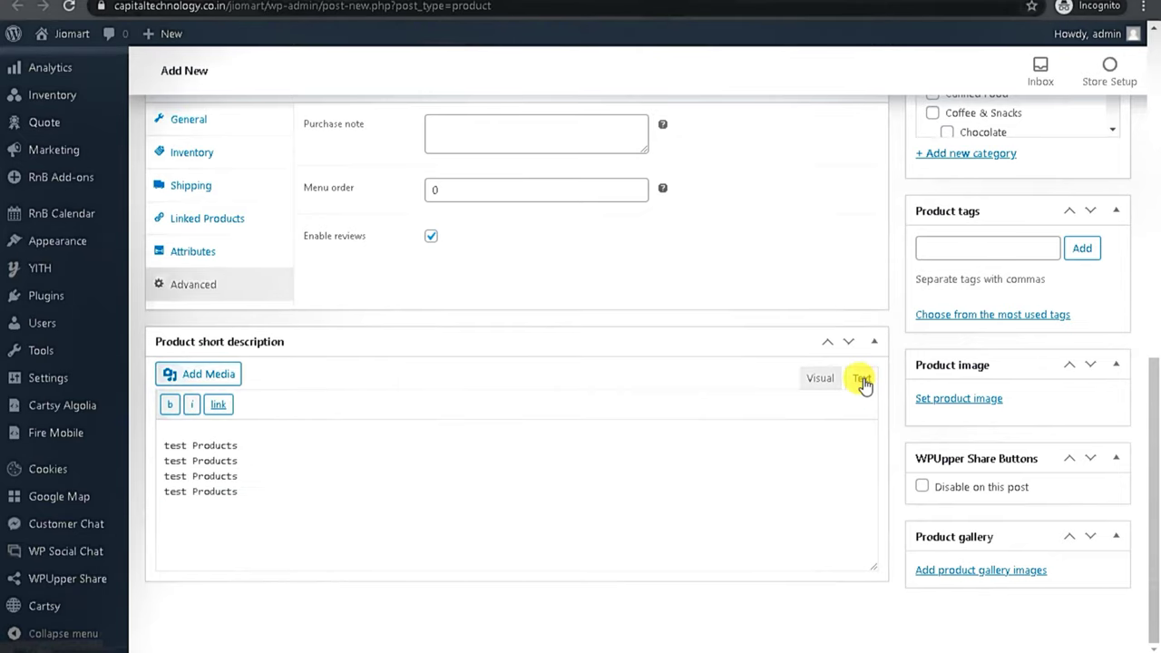
click(821, 378)
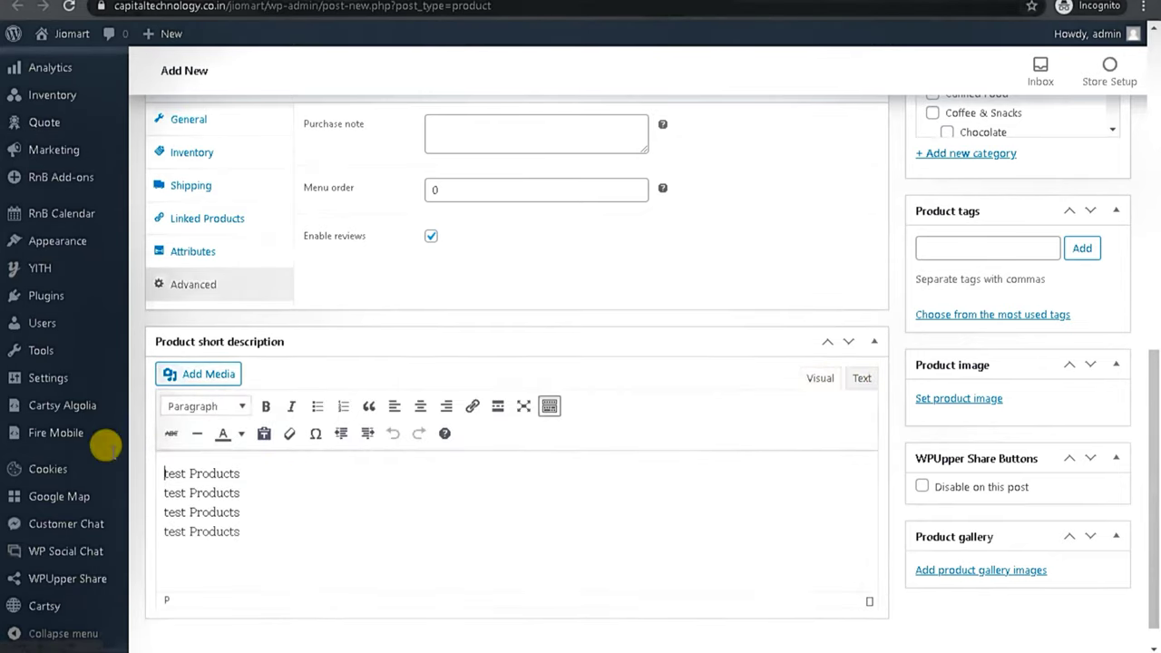
drag(240, 524, 156, 468)
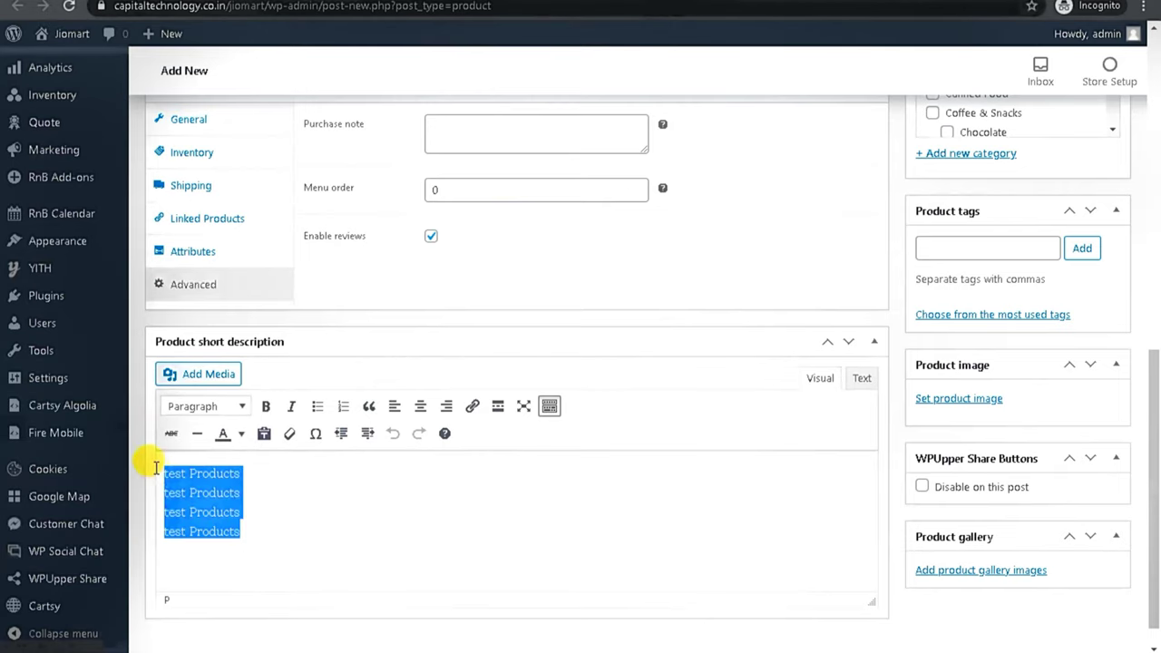
click(317, 405)
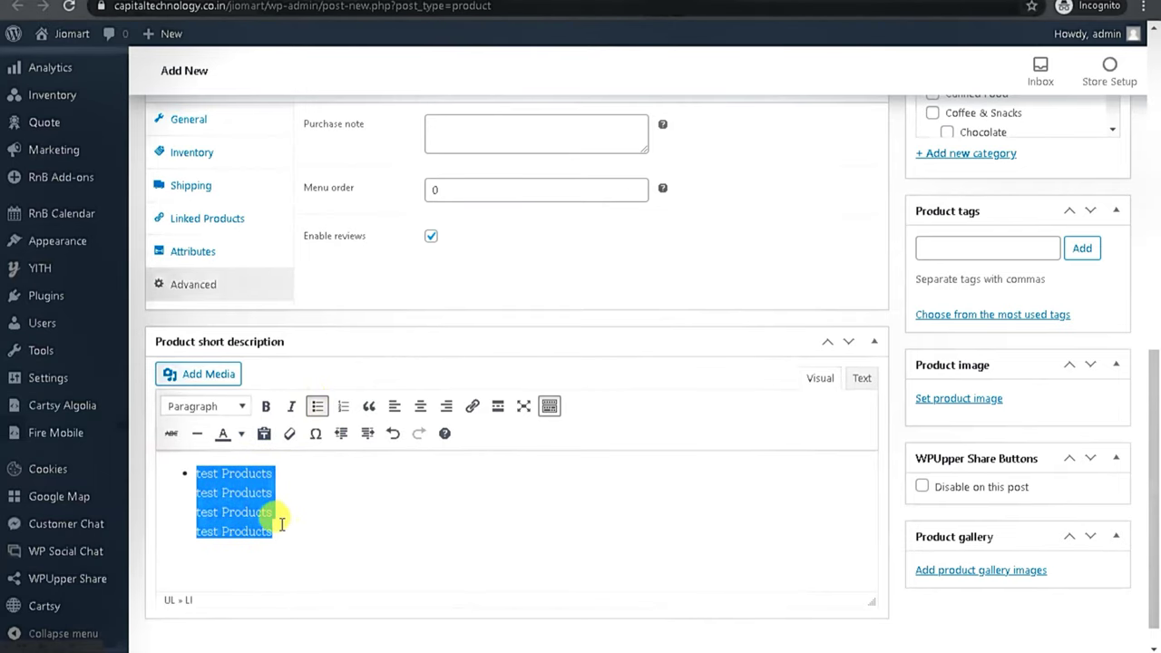
click(258, 501)
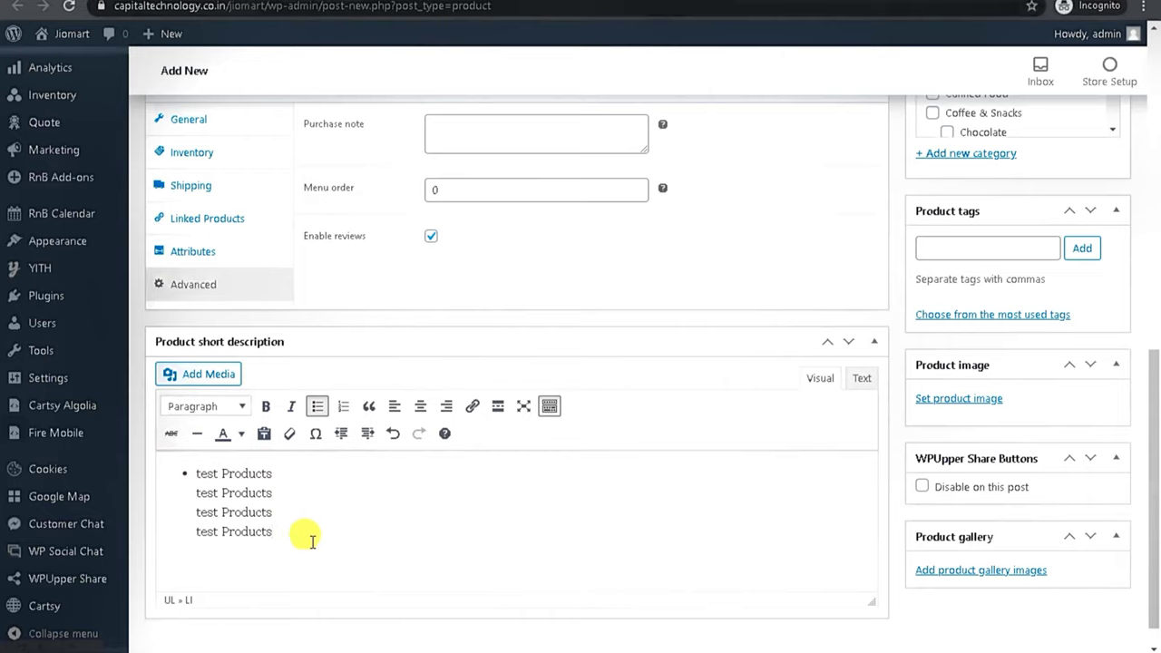
drag(274, 533, 186, 468)
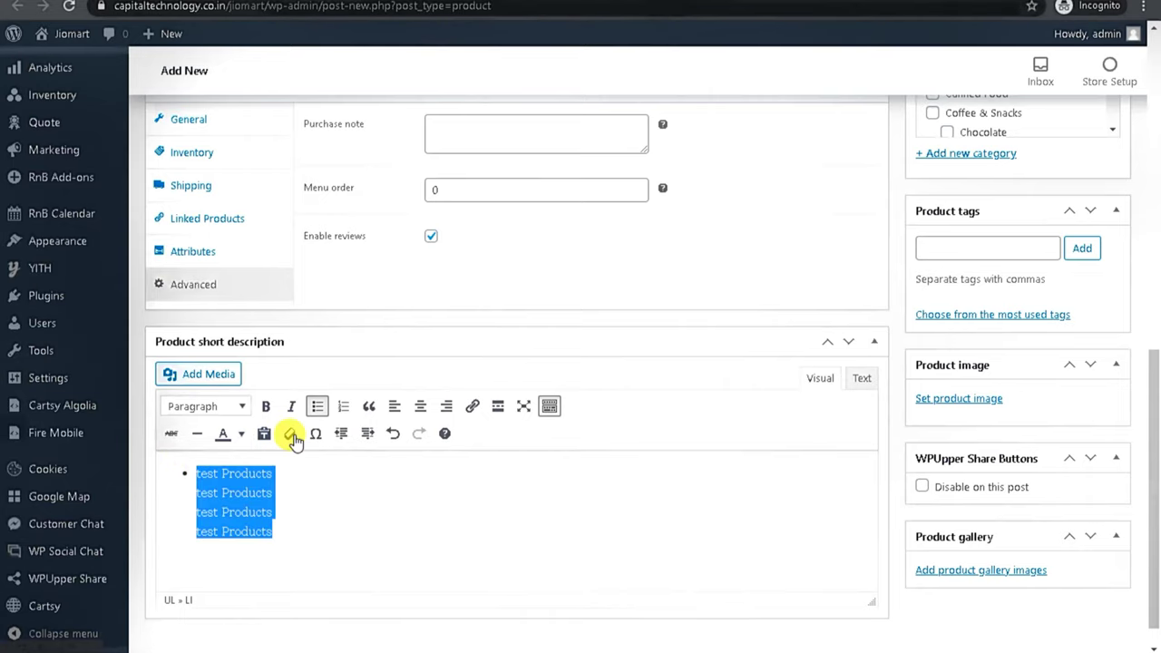
click(341, 407)
Complete the list to four numbered 'test Products' items and delete the leftover lines
click(298, 475)
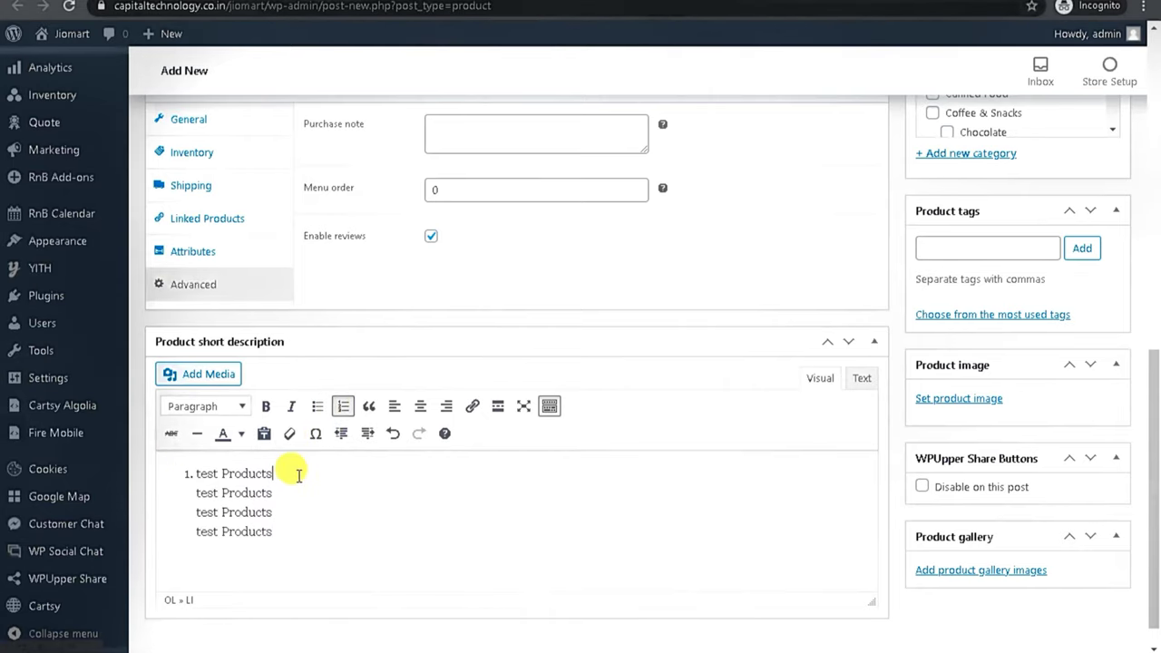
key(Return)
text(test Products)
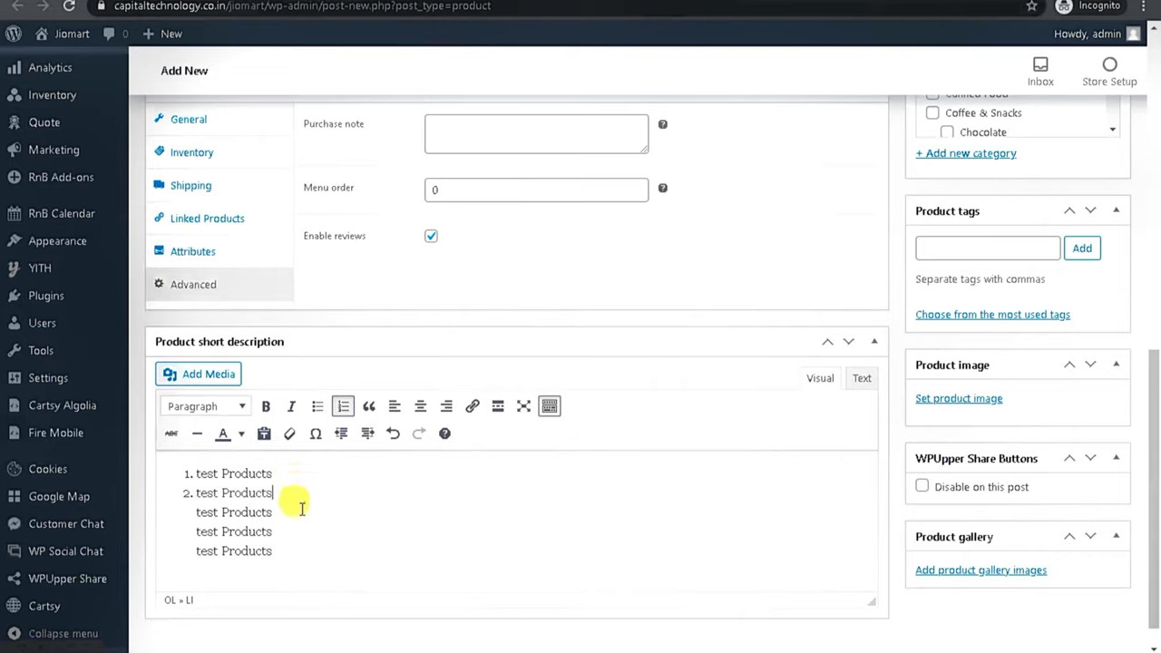
key(Return)
key(Return)
text(test Products)
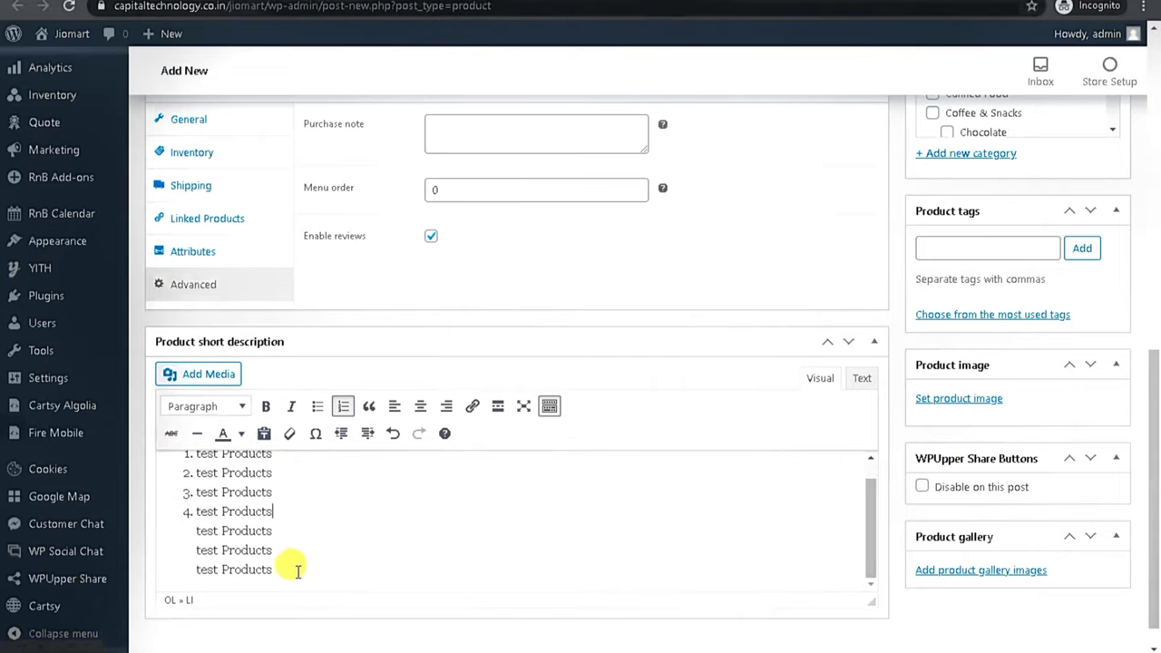
drag(298, 572, 193, 524)
key(BackSpace)
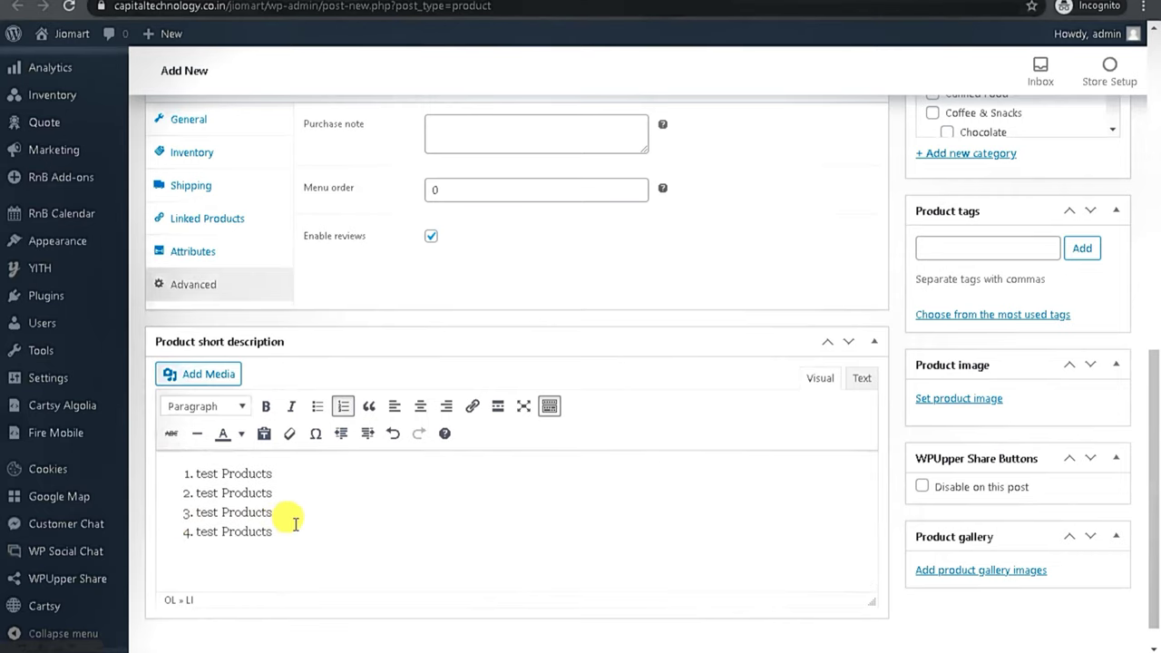
scroll(590, 417, up, 4)
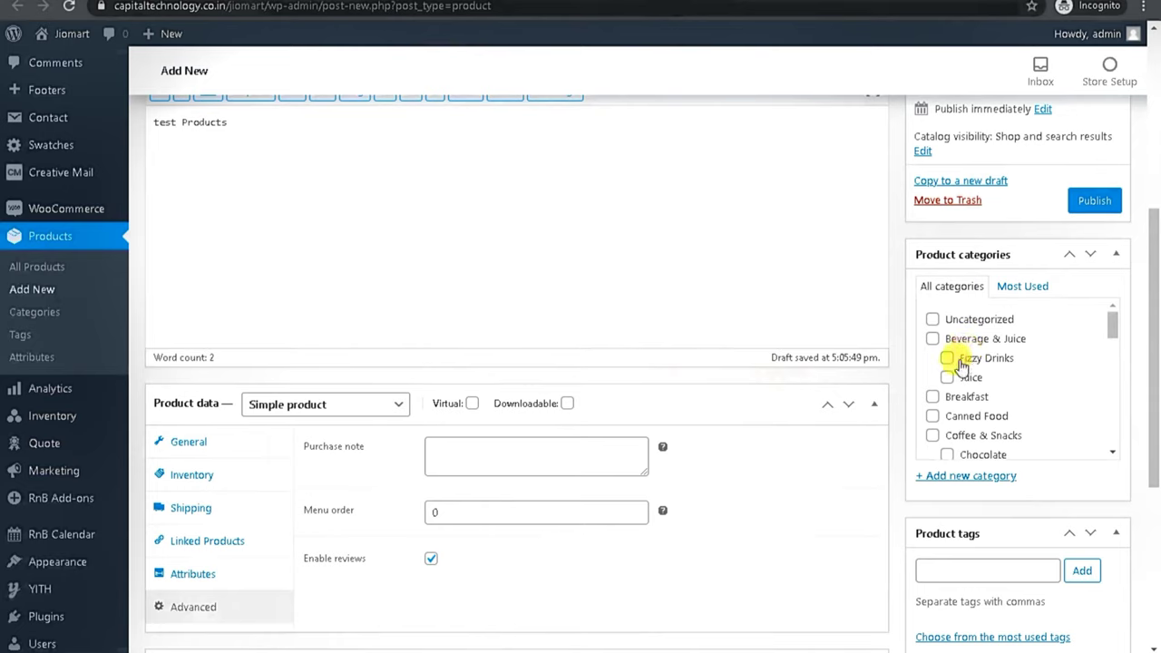
Tick the Beverage & Juice product category
scroll(955, 390, down, 3)
scroll(939, 427, up, 3)
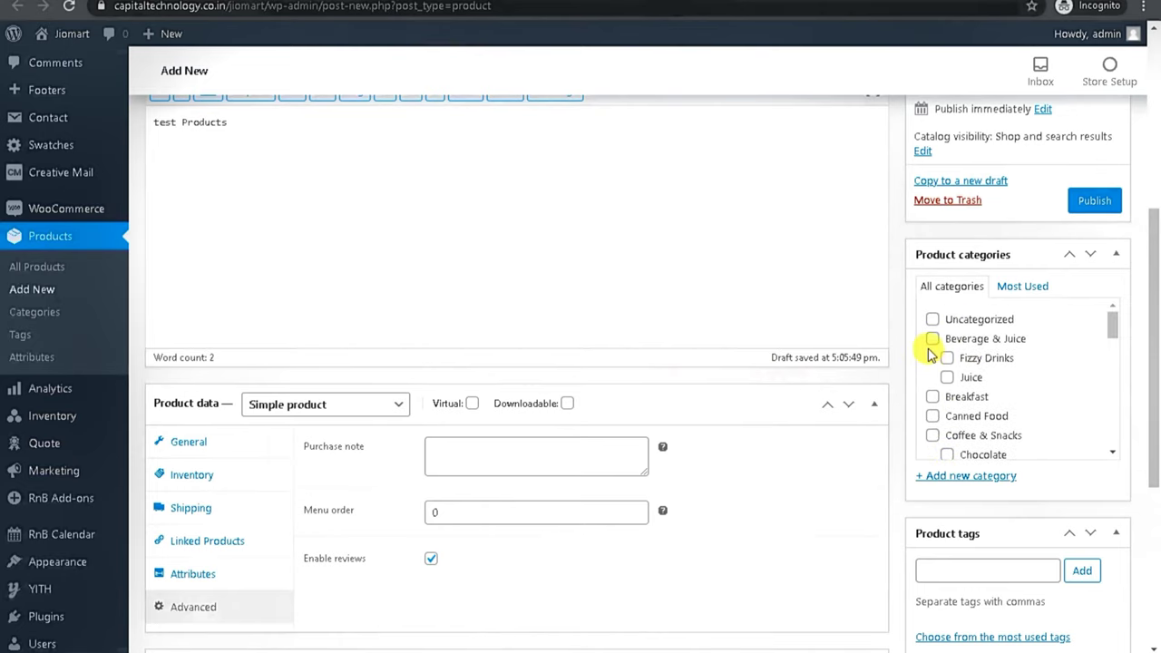
click(931, 340)
scroll(990, 372, down, 8)
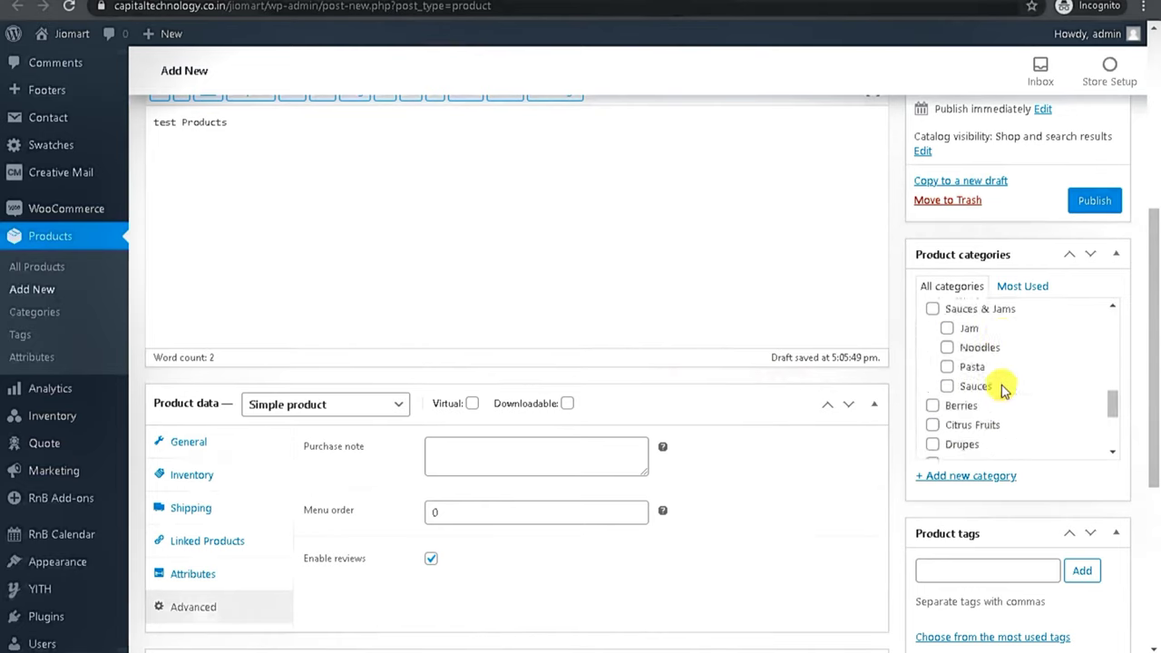
scroll(1001, 391, down, 8)
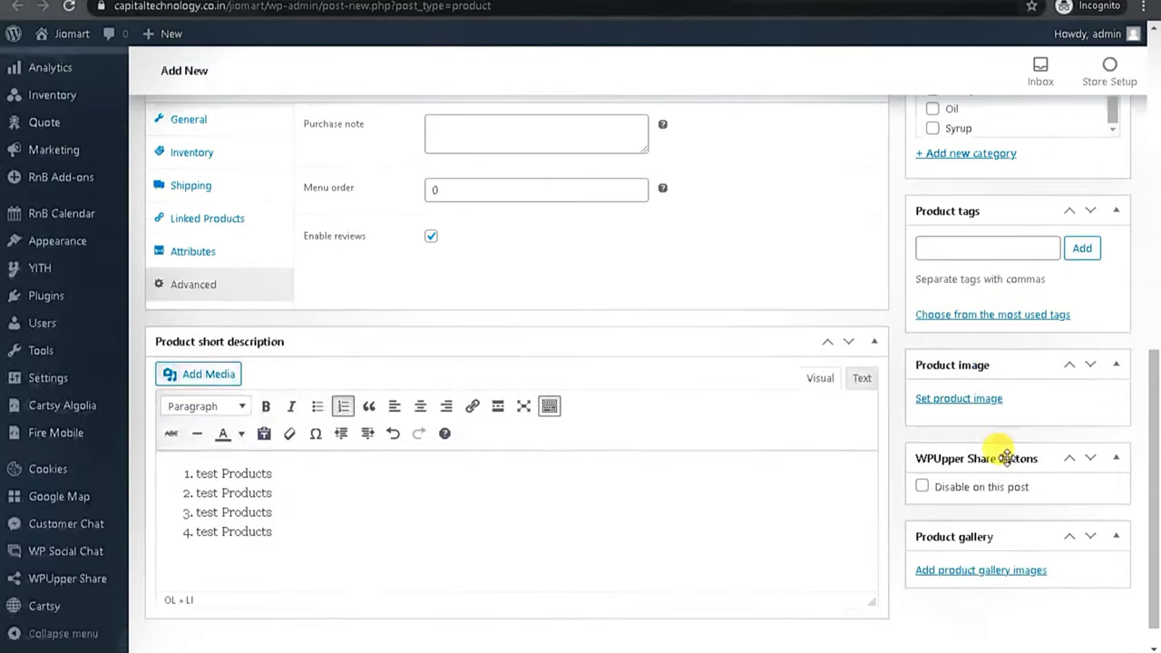
Set the red juice-5 bottle from the Media Library as the product image
click(960, 402)
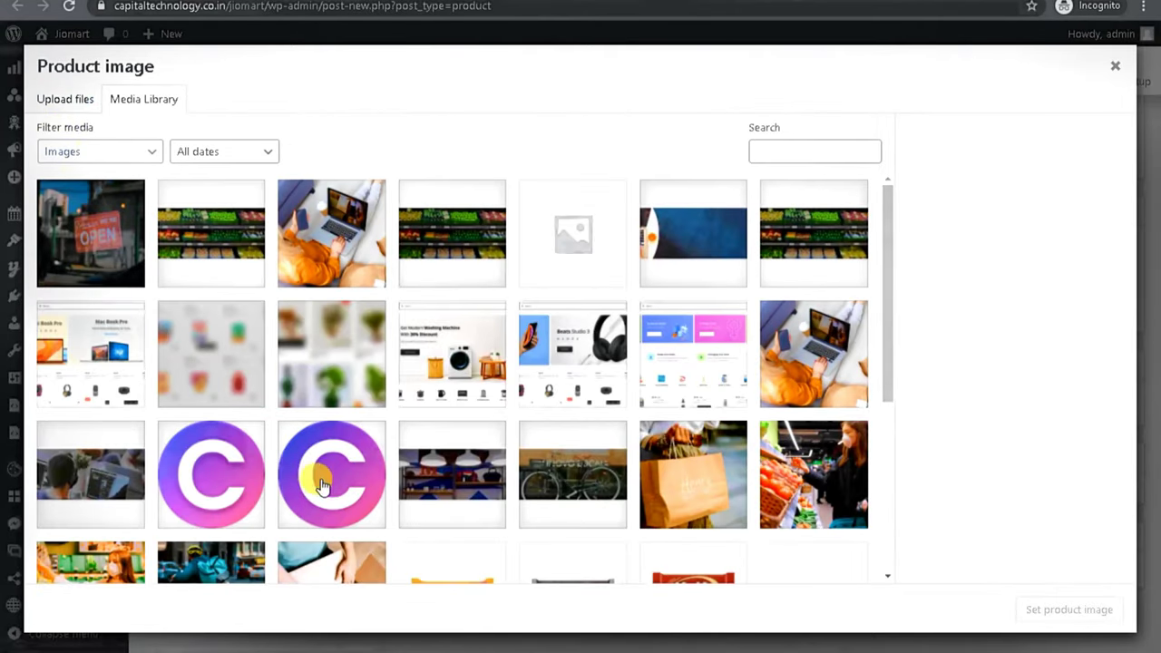
scroll(376, 292, down, 5)
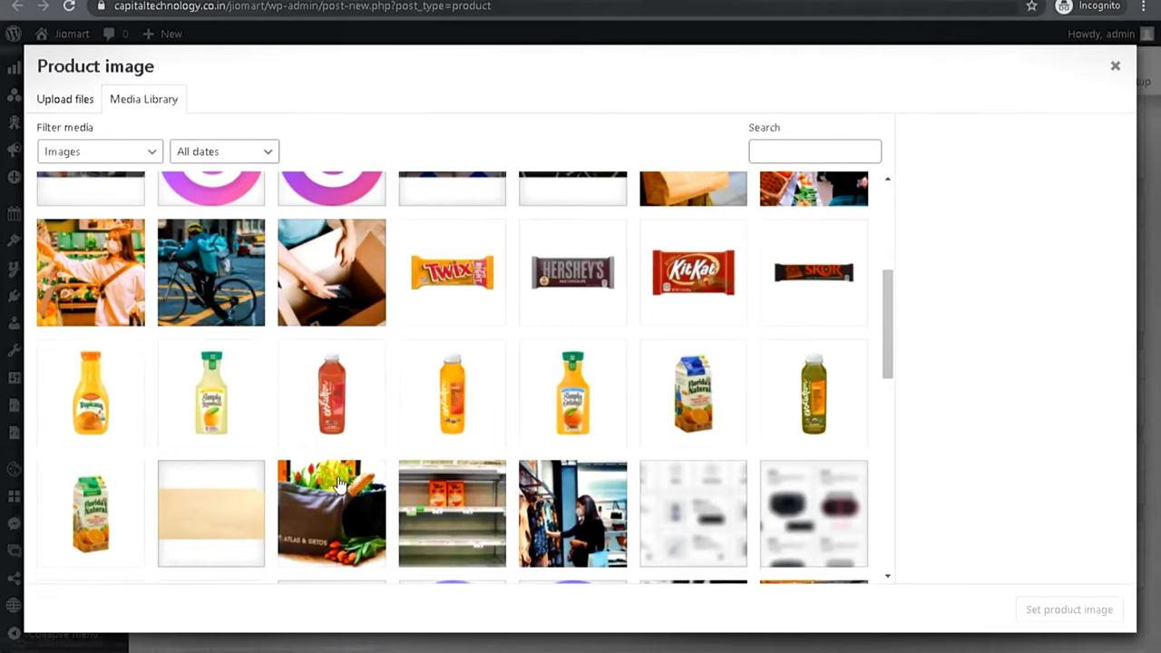
click(314, 403)
click(1105, 609)
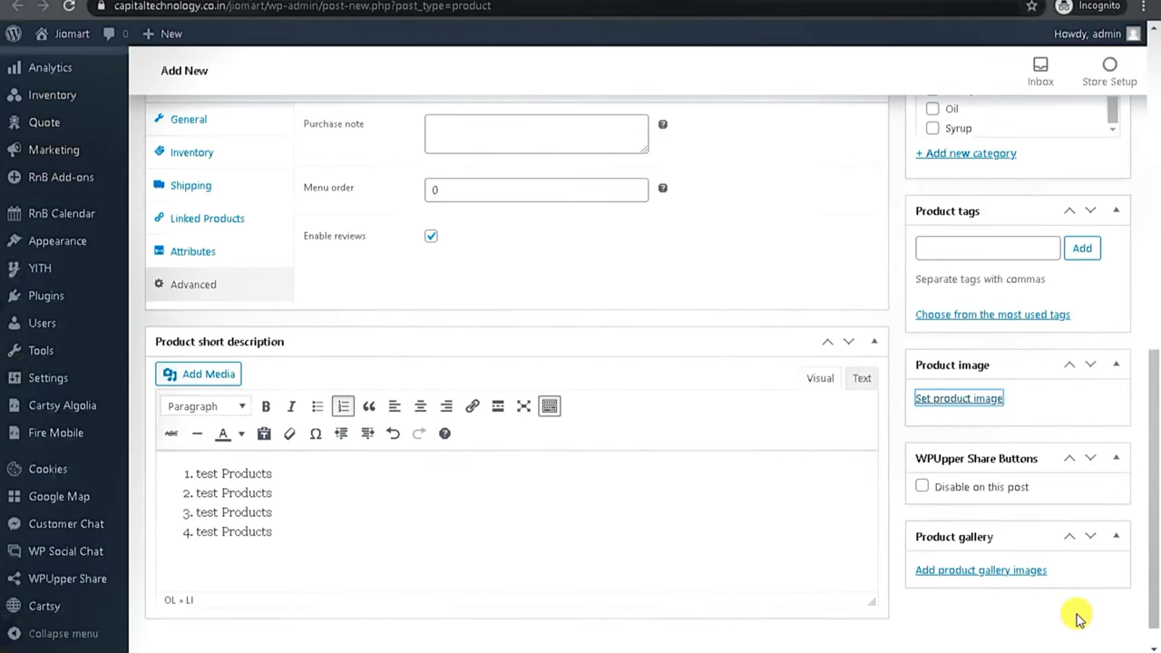
scroll(918, 558, down, 3)
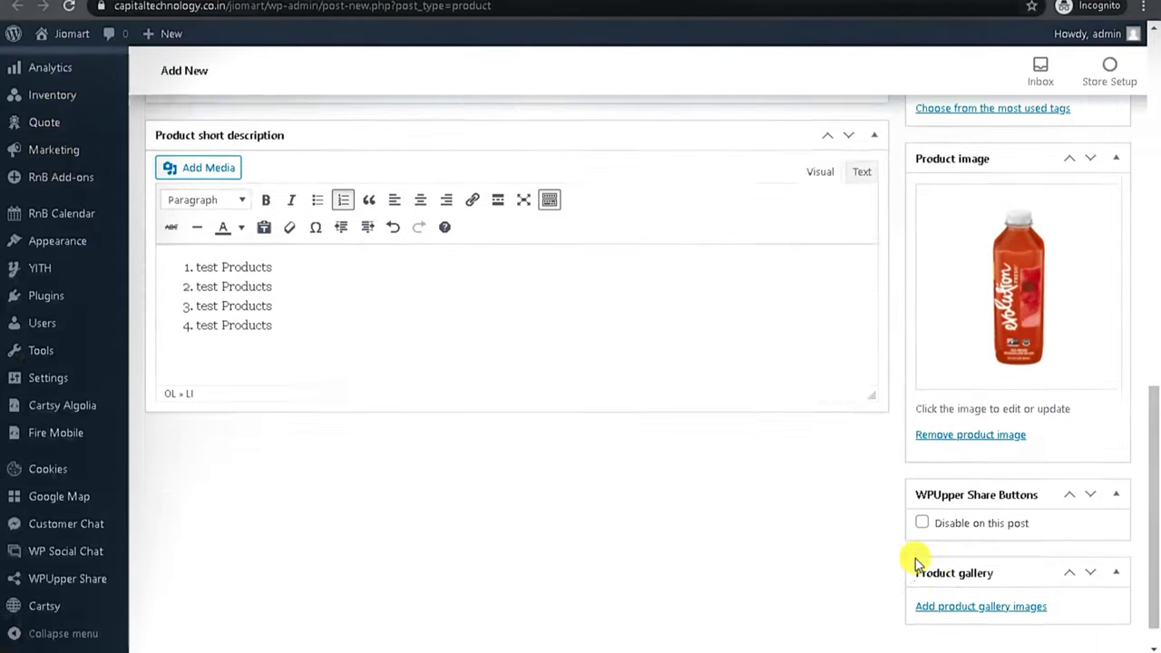
In the gallery picker, inspect the juice-5 image's 390×390 size and try a media search
click(975, 571)
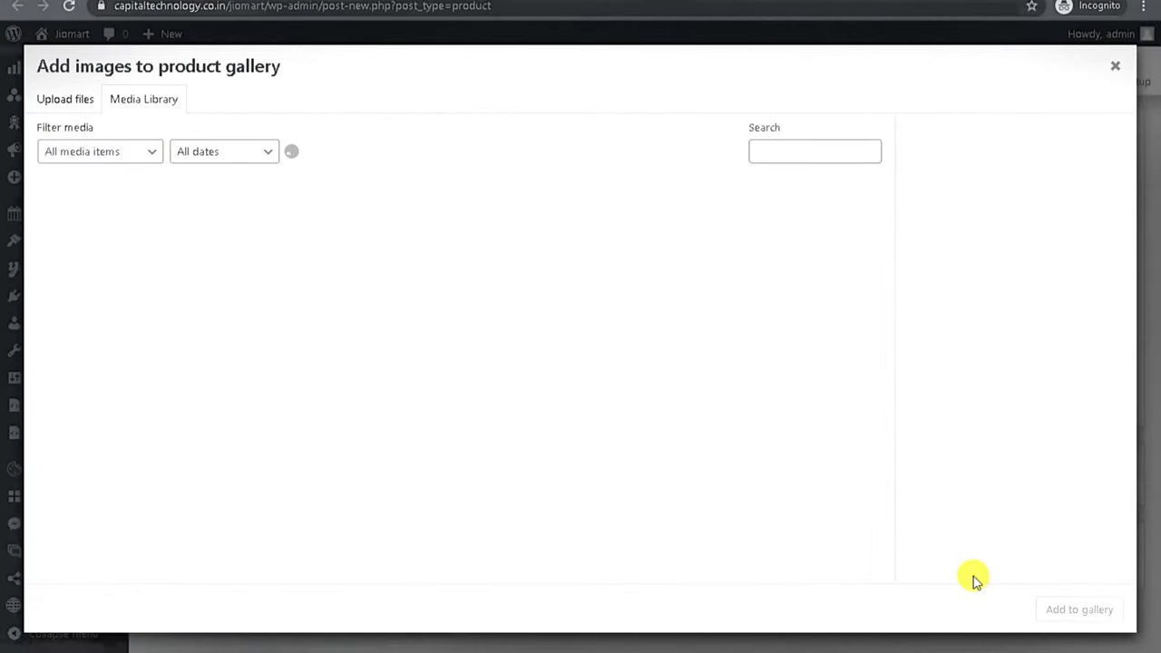
scroll(531, 472, down, 4)
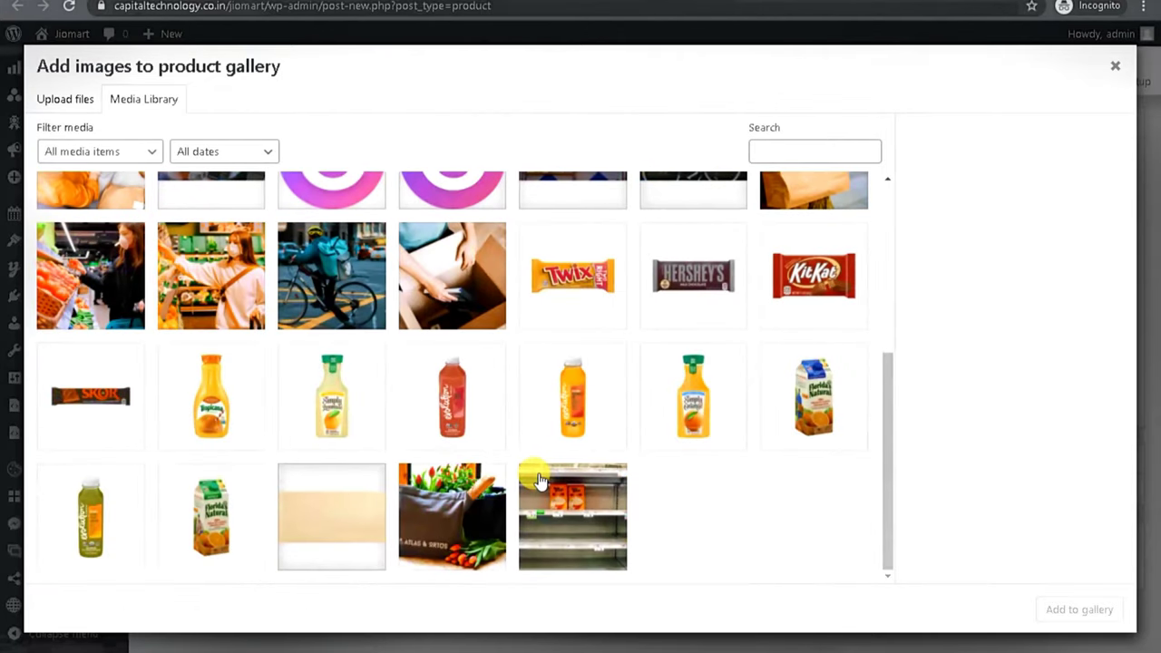
click(461, 439)
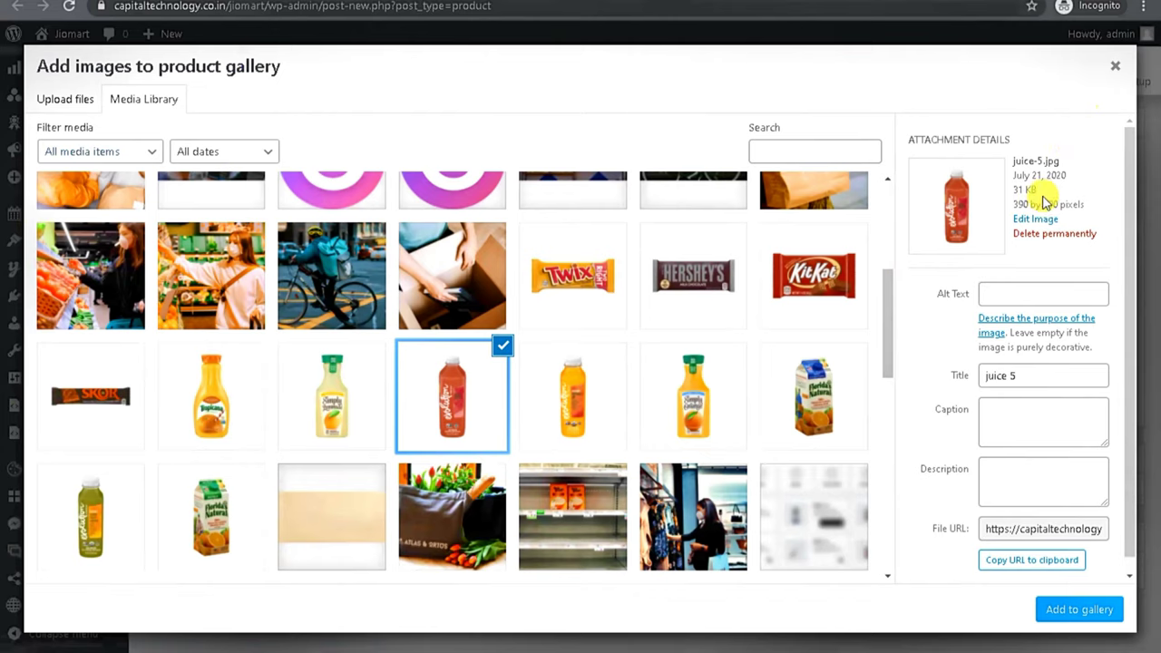
drag(1015, 204, 1055, 207)
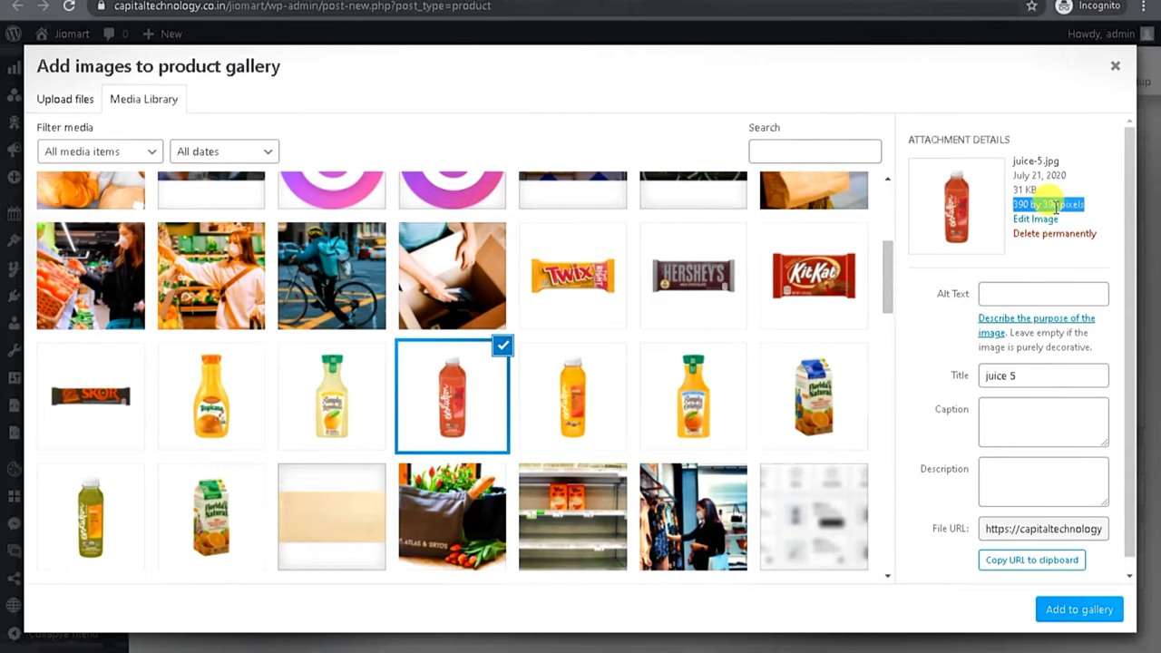
click(772, 149)
text(1000x800)
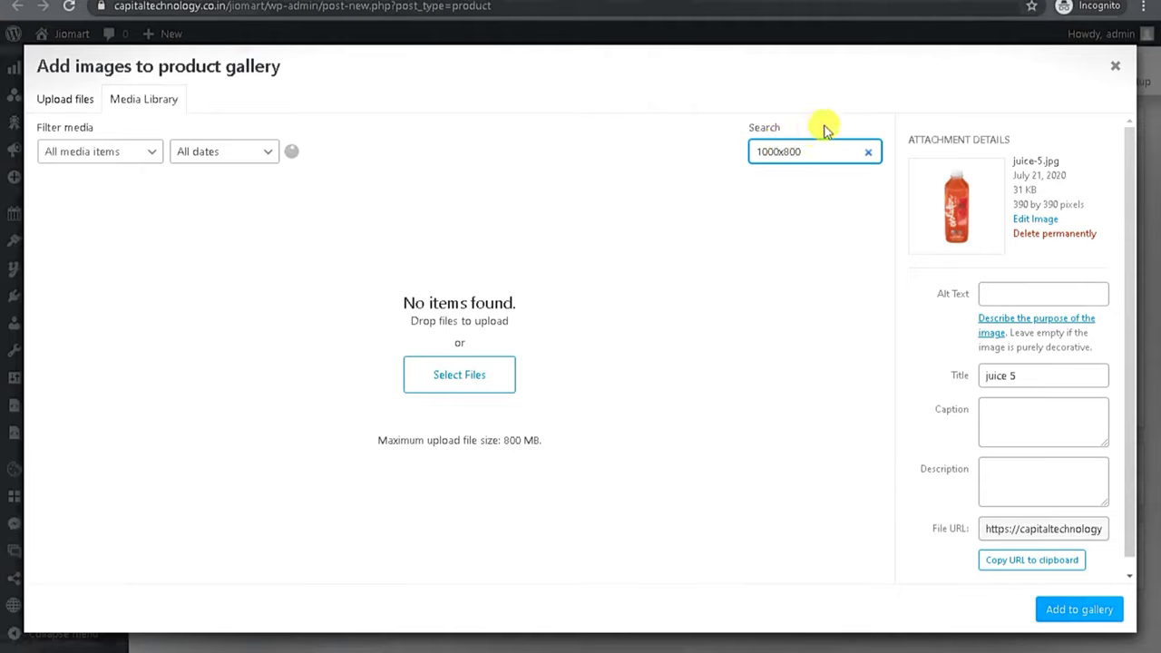
drag(804, 151, 746, 160)
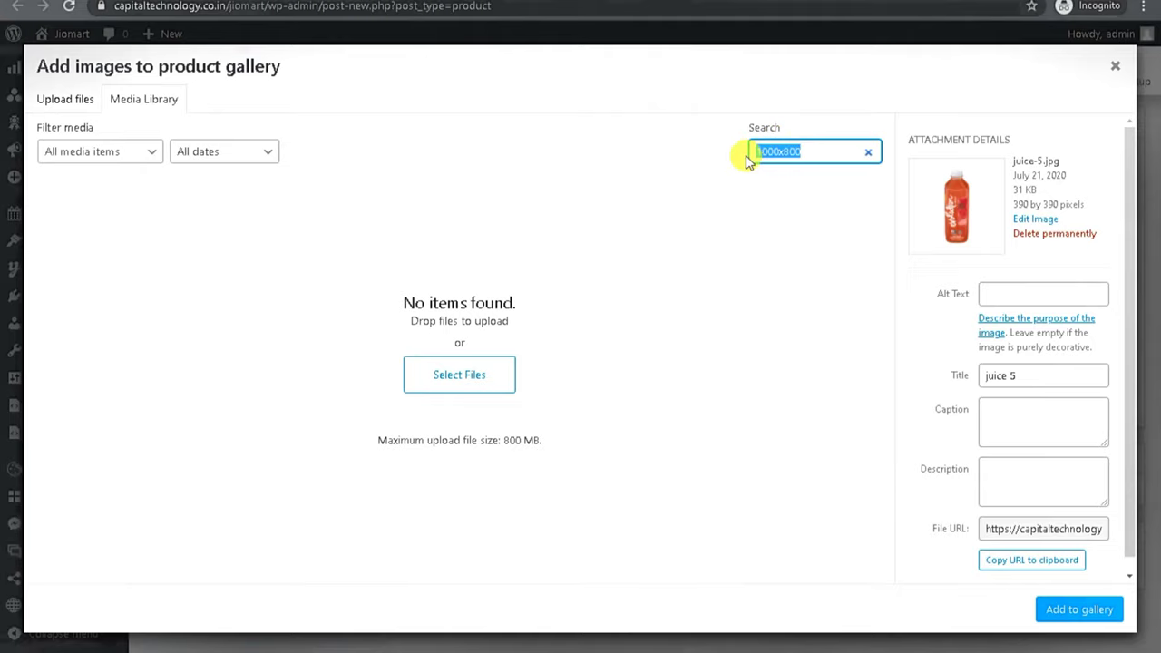
click(868, 152)
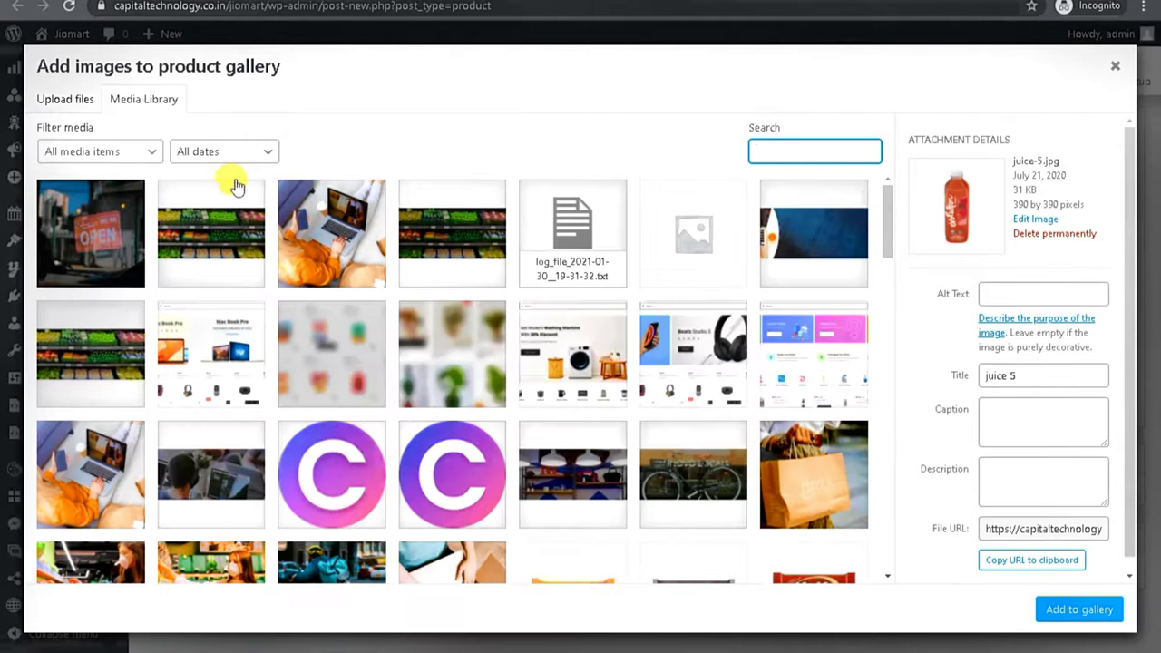
scroll(596, 493, down, 5)
scroll(601, 499, down, 15)
scroll(602, 499, down, 1)
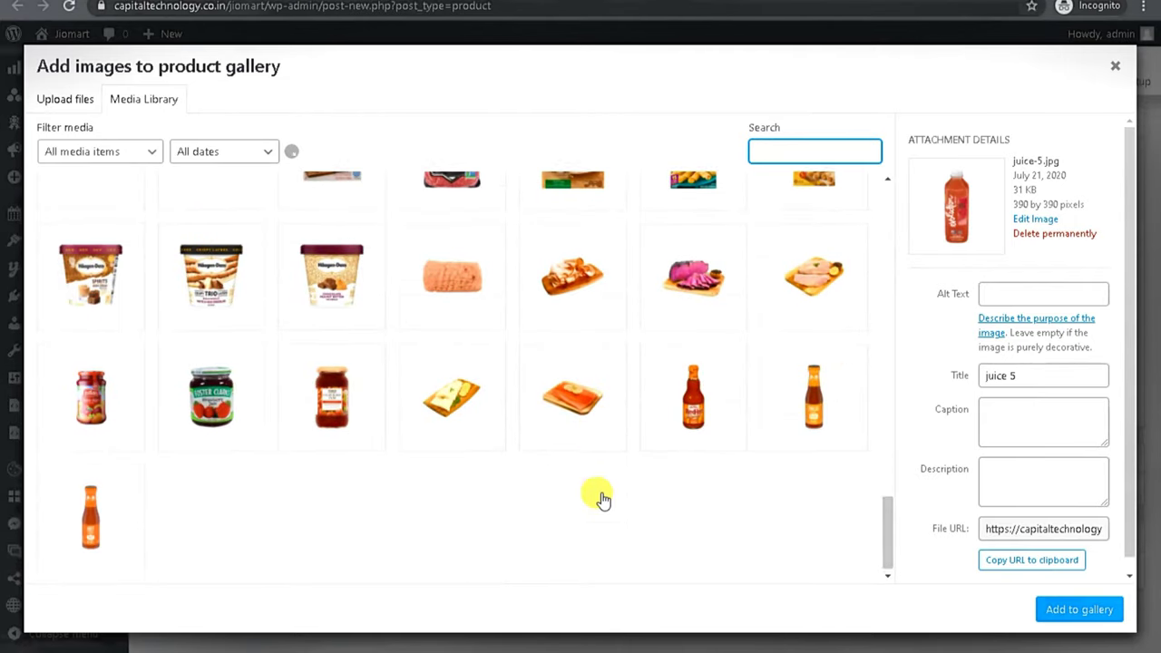
Preview the Cutted-Fish2, Jam-2, Jam-1-2-2, Yogurt-1, Soft-Bread4 and fresh-fruits3 images
click(459, 426)
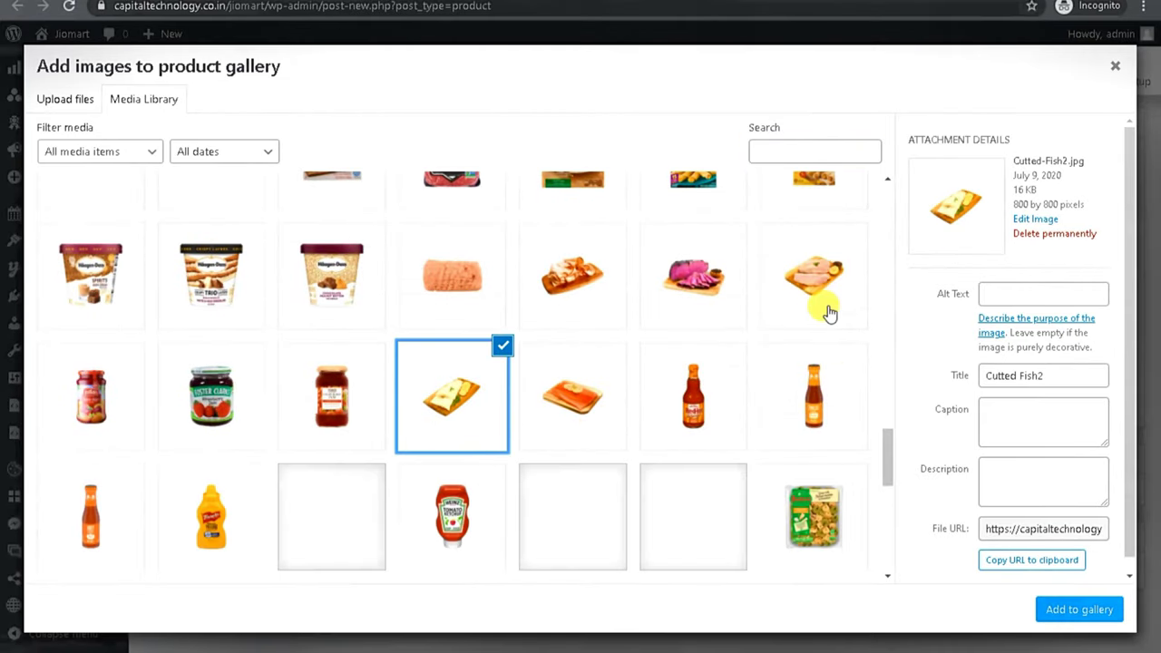
click(316, 432)
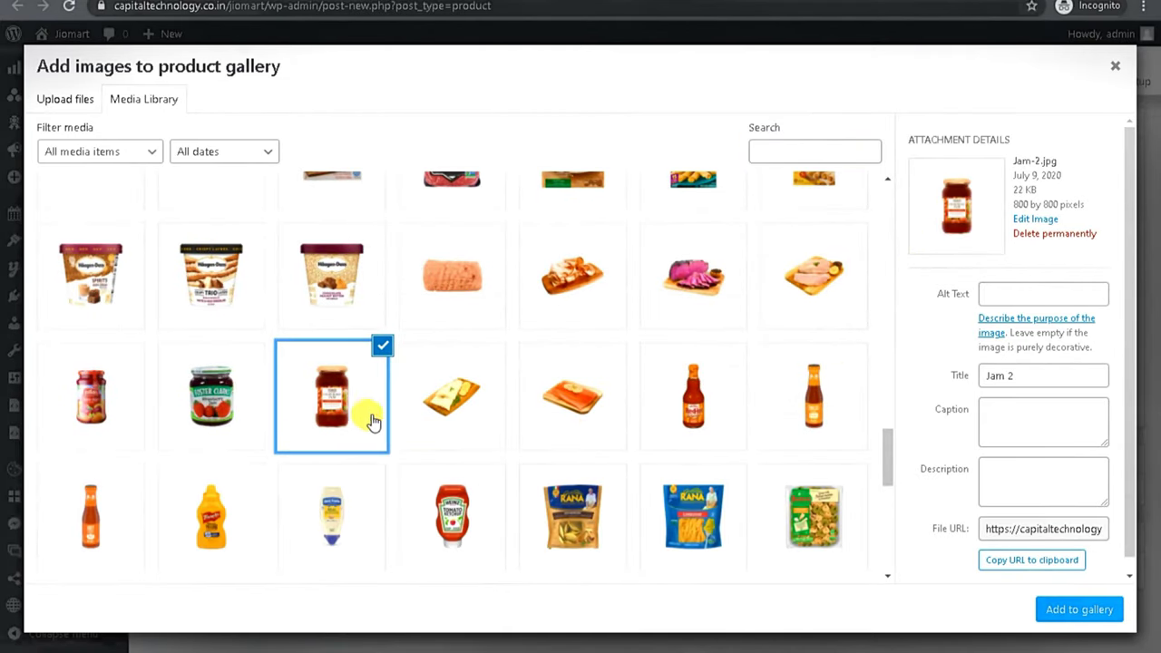
drag(1014, 208, 1073, 207)
click(210, 434)
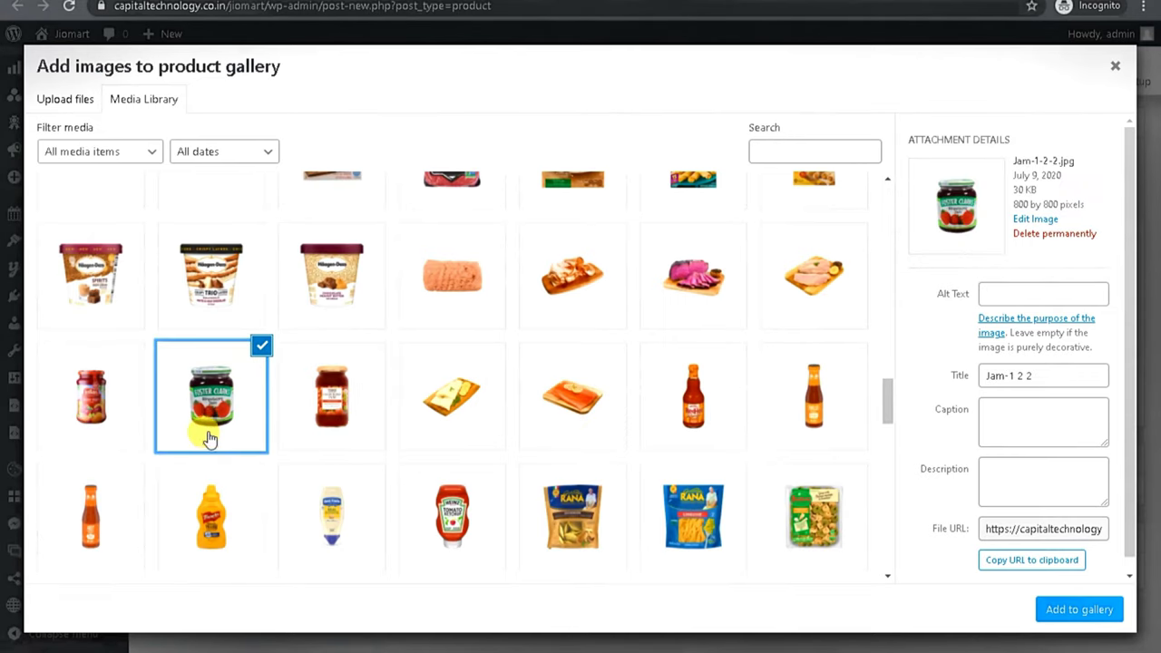
scroll(209, 437, down, 5)
scroll(209, 440, down, 10)
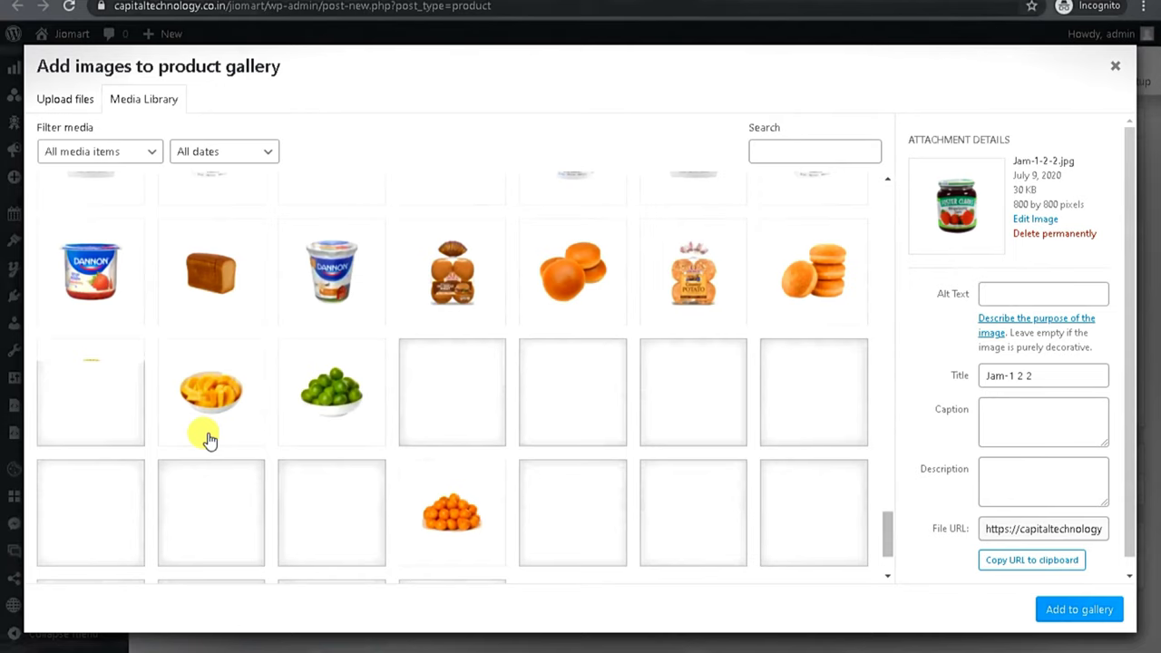
click(324, 288)
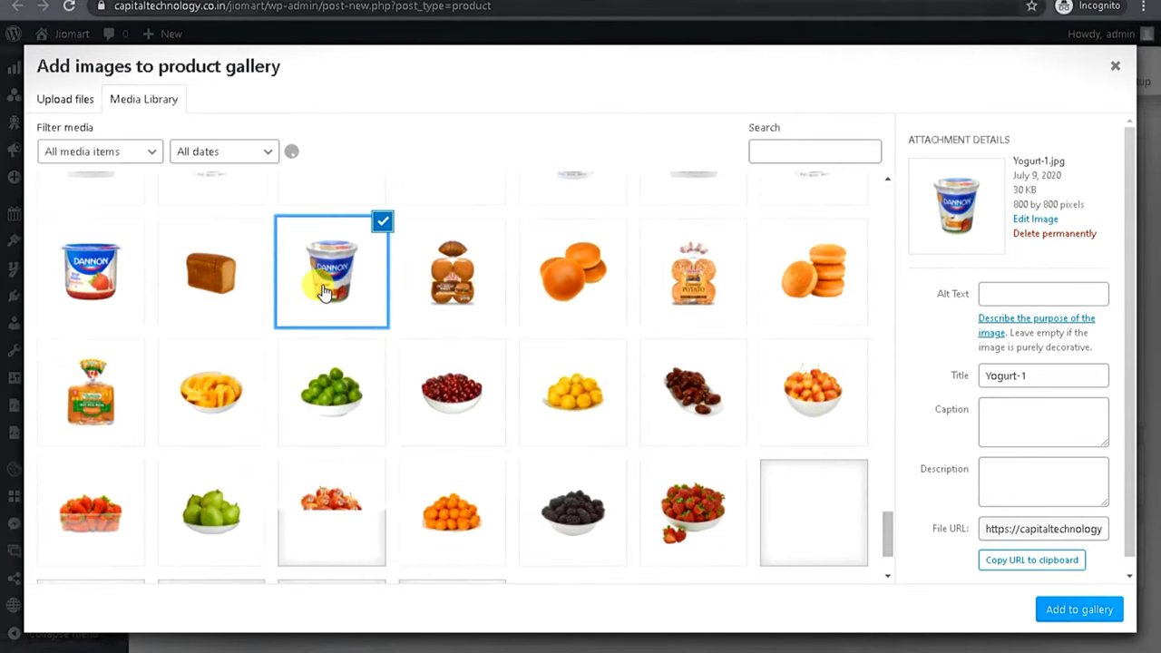
click(571, 293)
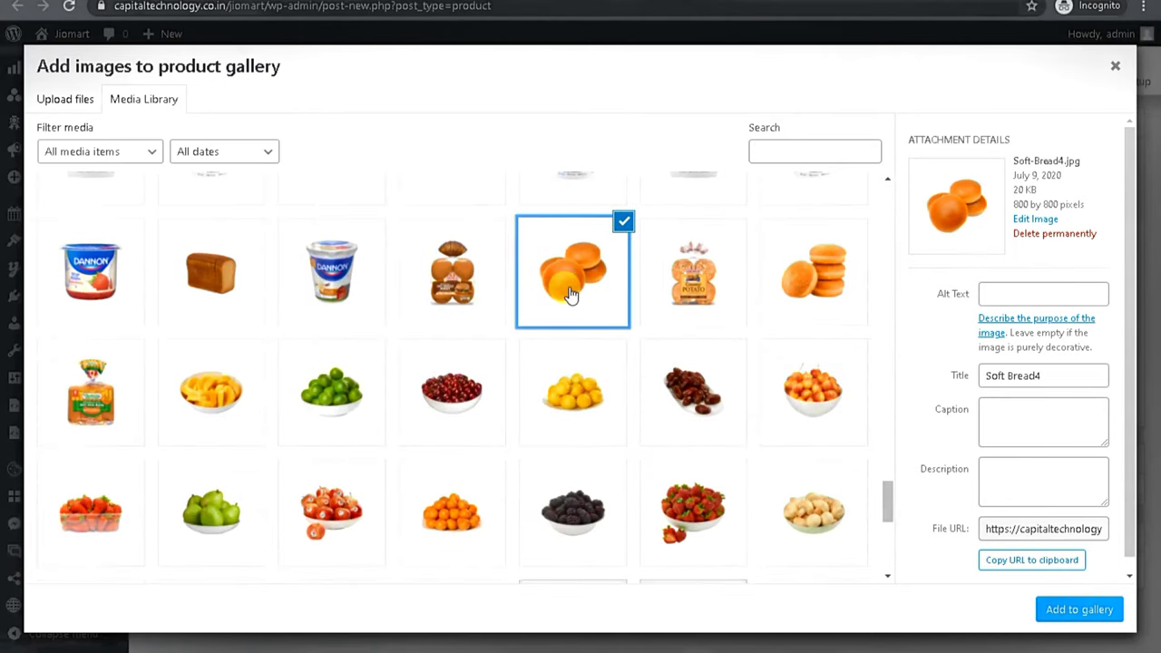
scroll(548, 318, down, 5)
click(440, 297)
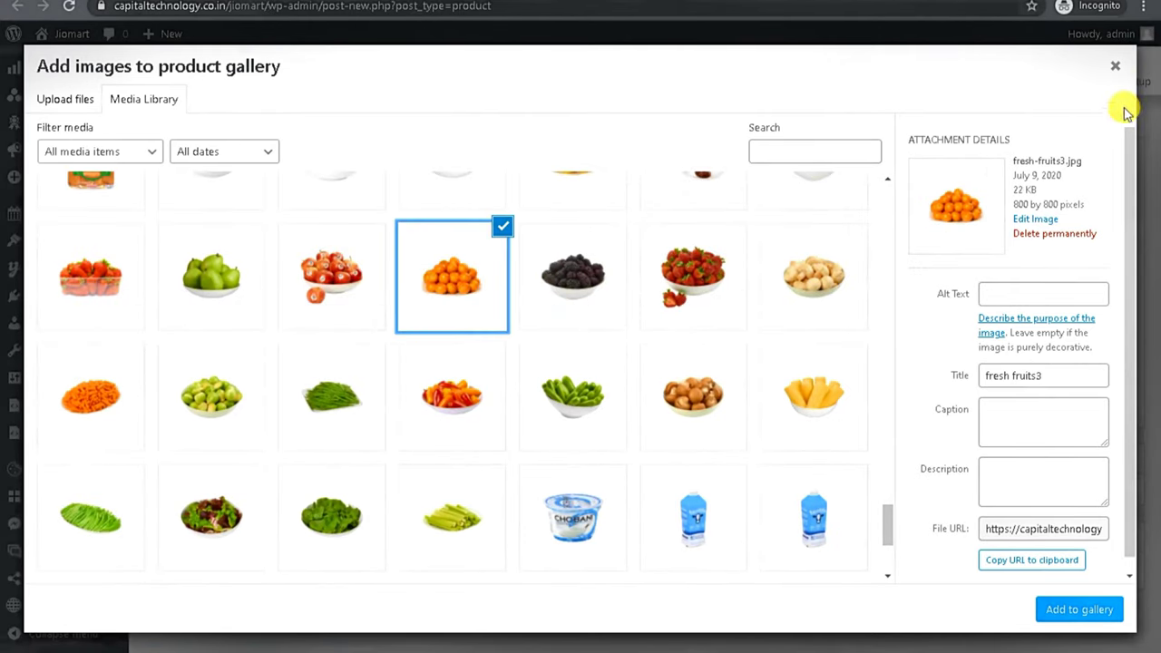
Close the gallery picker without adding images and publish the product
click(1115, 66)
scroll(987, 508, up, 9)
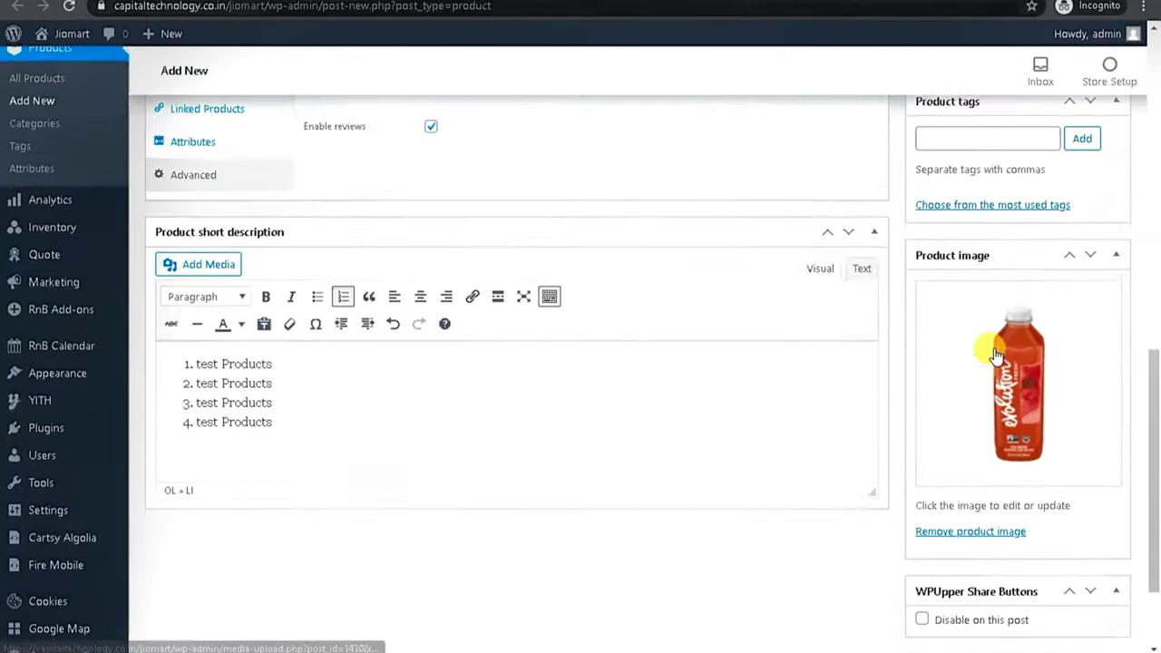
click(1090, 445)
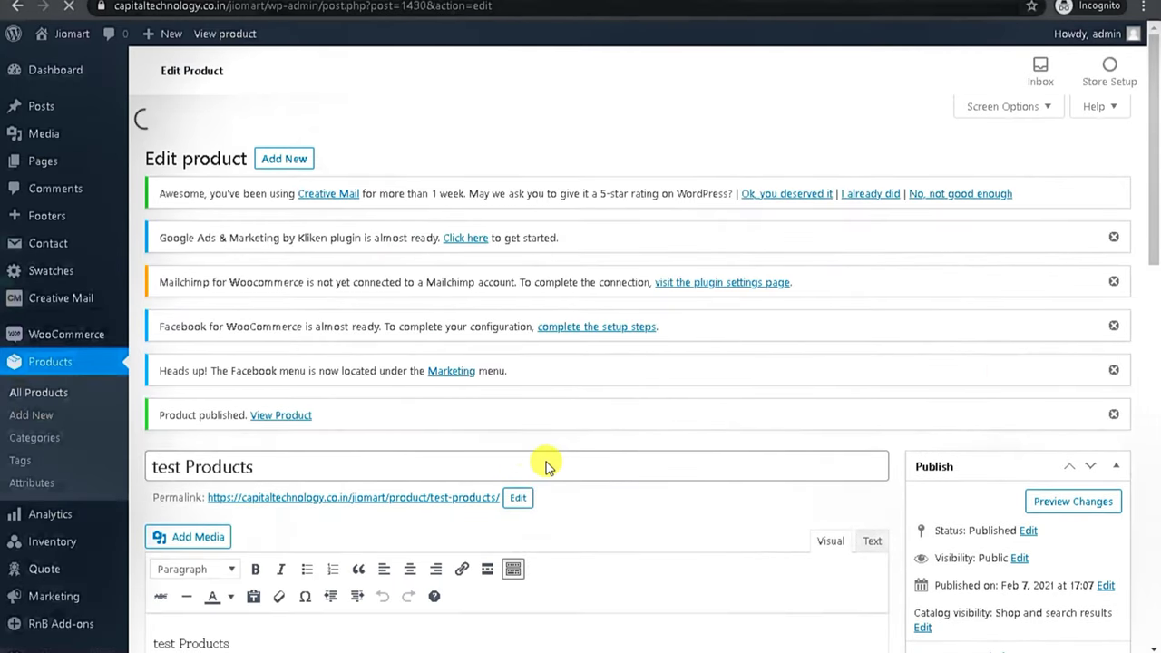
scroll(548, 444, down, 4)
right_click(306, 141)
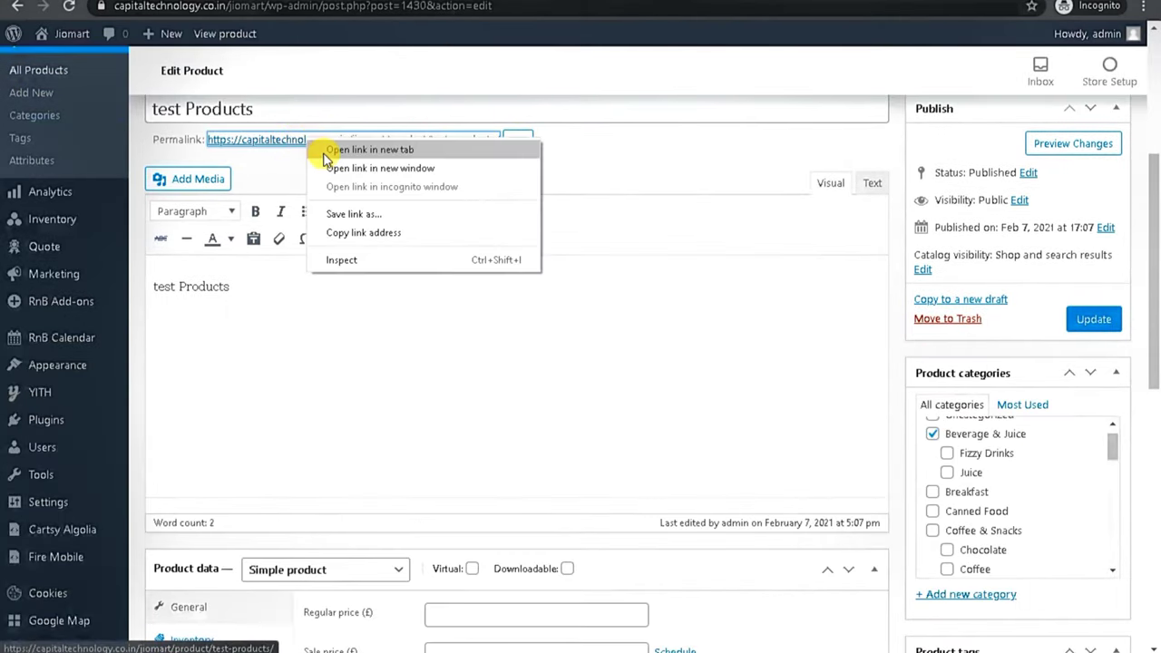
click(363, 150)
key(ctrl+Tab)
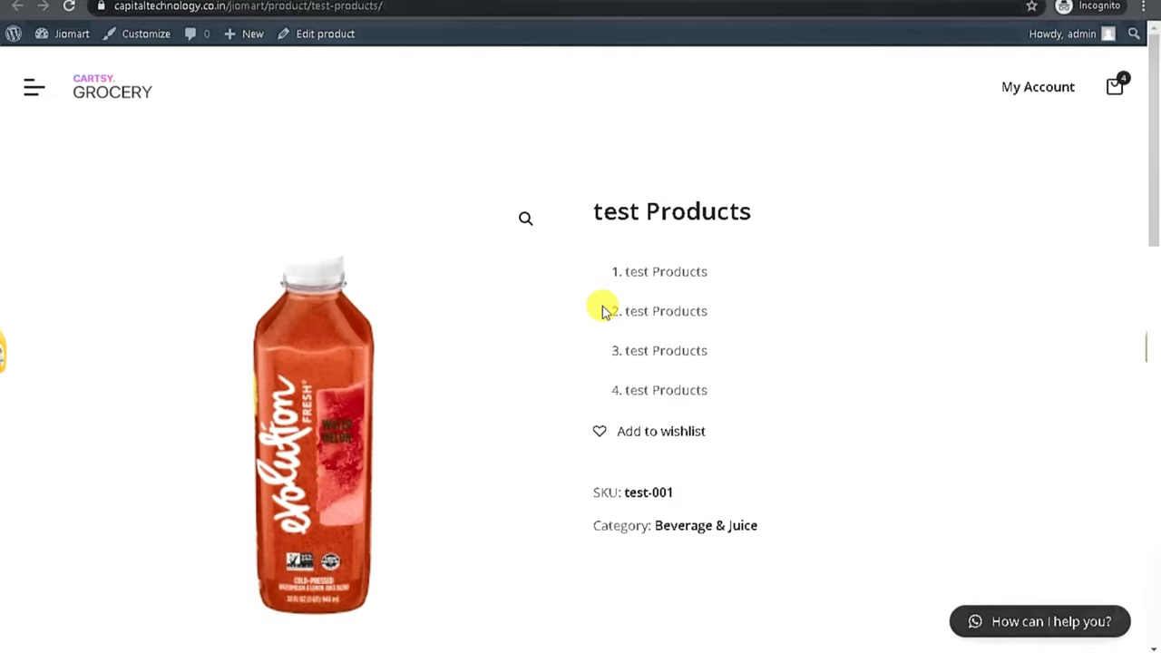
drag(768, 420, 599, 277)
drag(737, 376, 615, 267)
scroll(614, 281, down, 1)
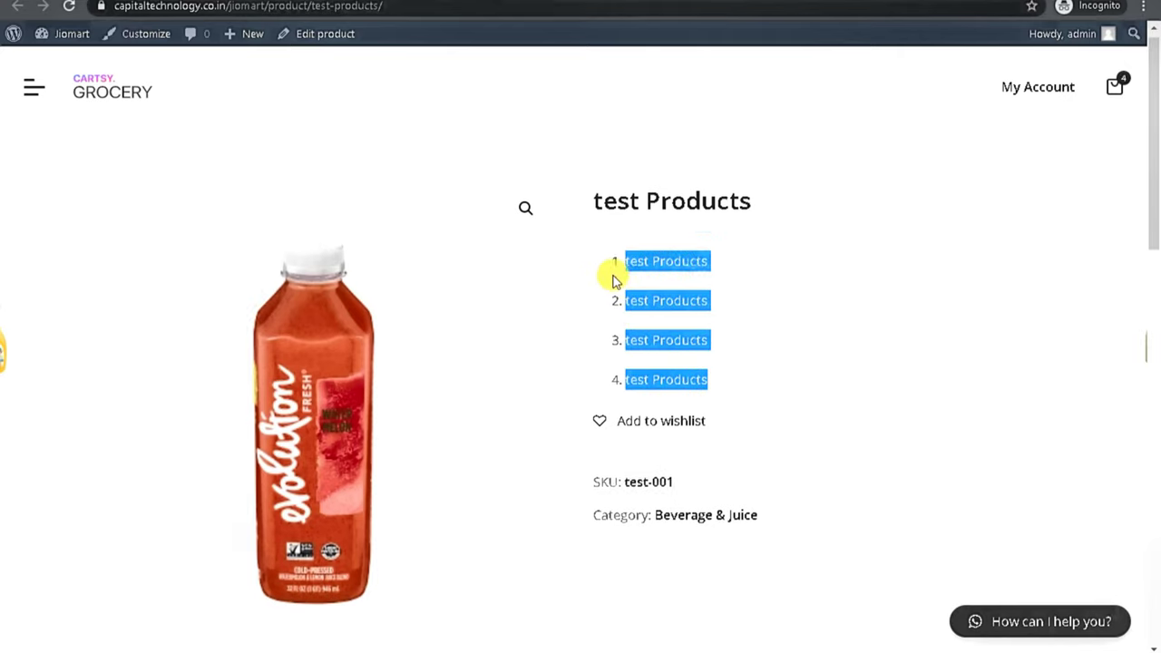
scroll(613, 277, down, 5)
drag(73, 397, 173, 408)
scroll(176, 435, up, 5)
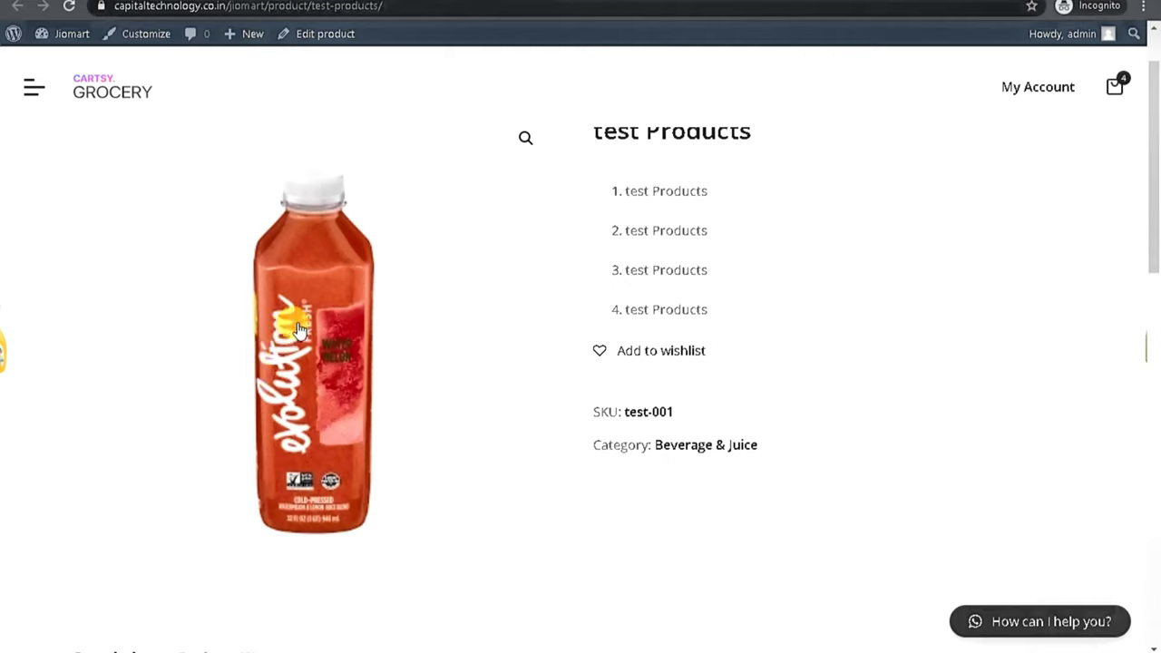
scroll(680, 371, up, 1)
scroll(689, 323, down, 3)
scroll(690, 325, down, 1)
scroll(690, 322, up, 4)
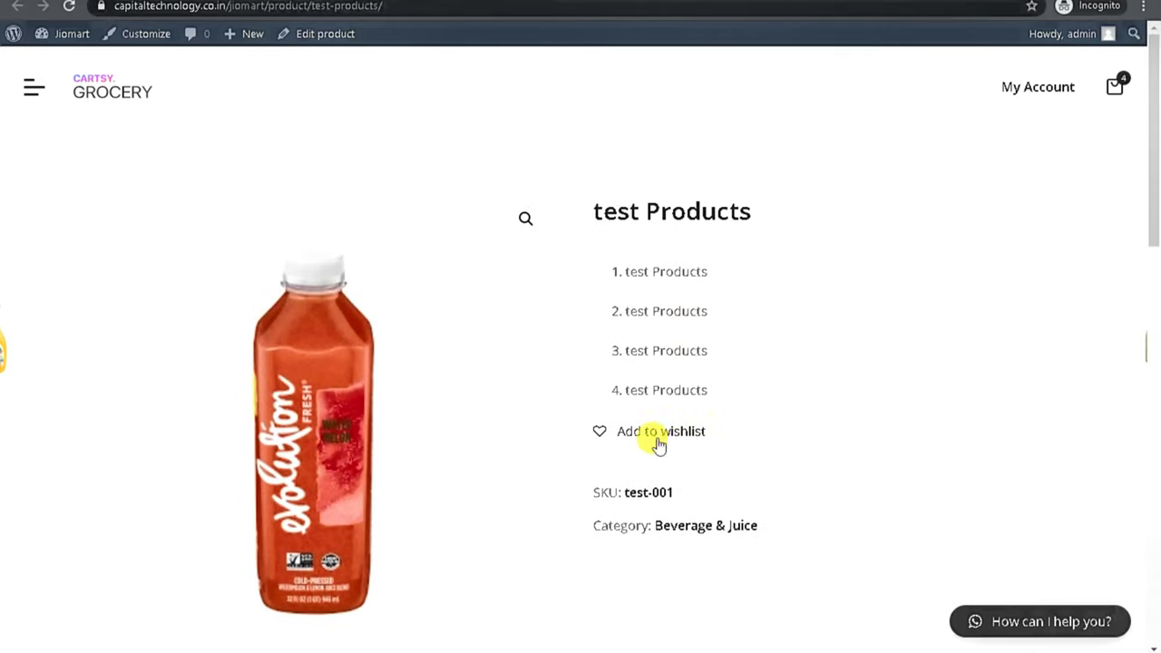
drag(594, 208, 772, 536)
click(812, 444)
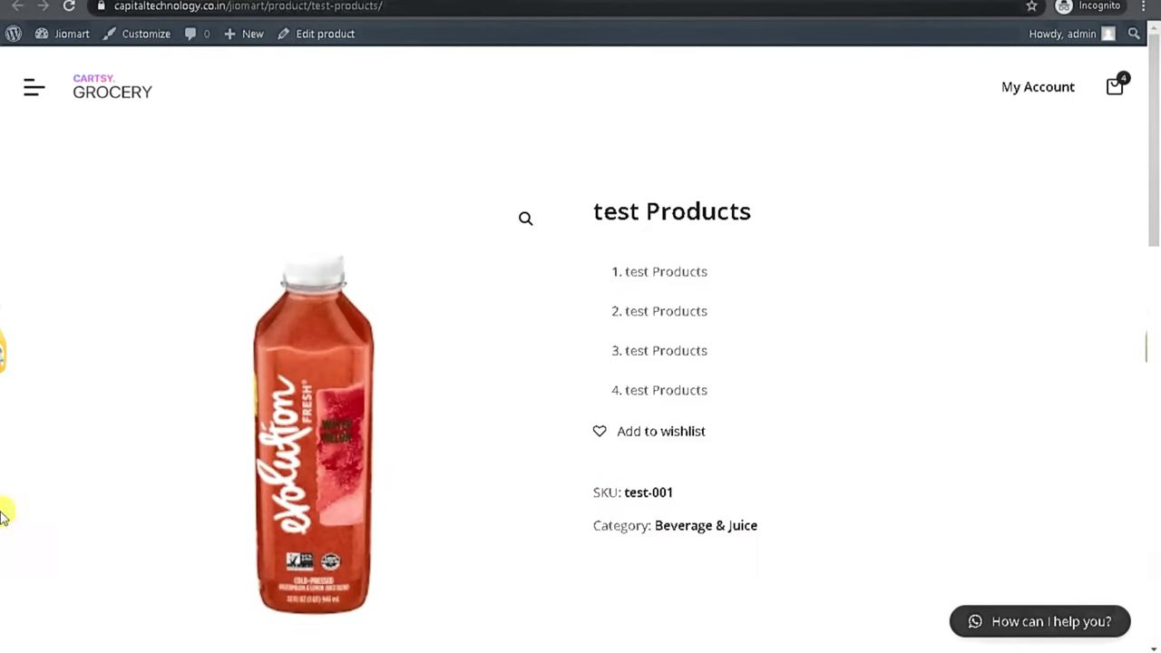
scroll(717, 392, down, 6)
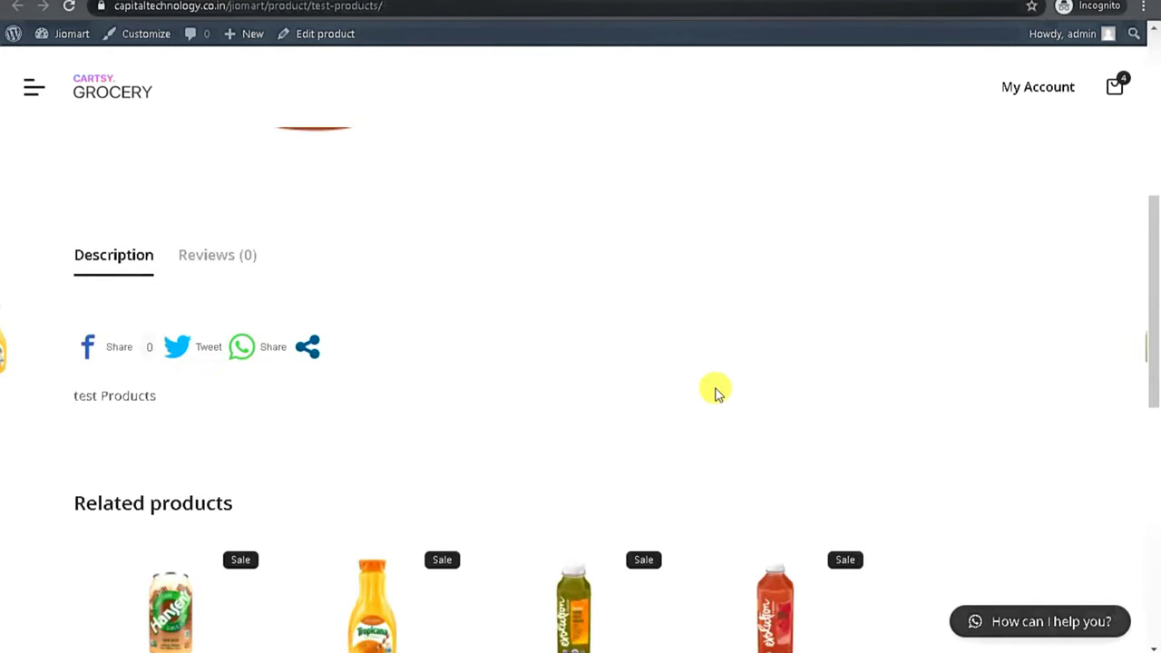
scroll(714, 392, up, 6)
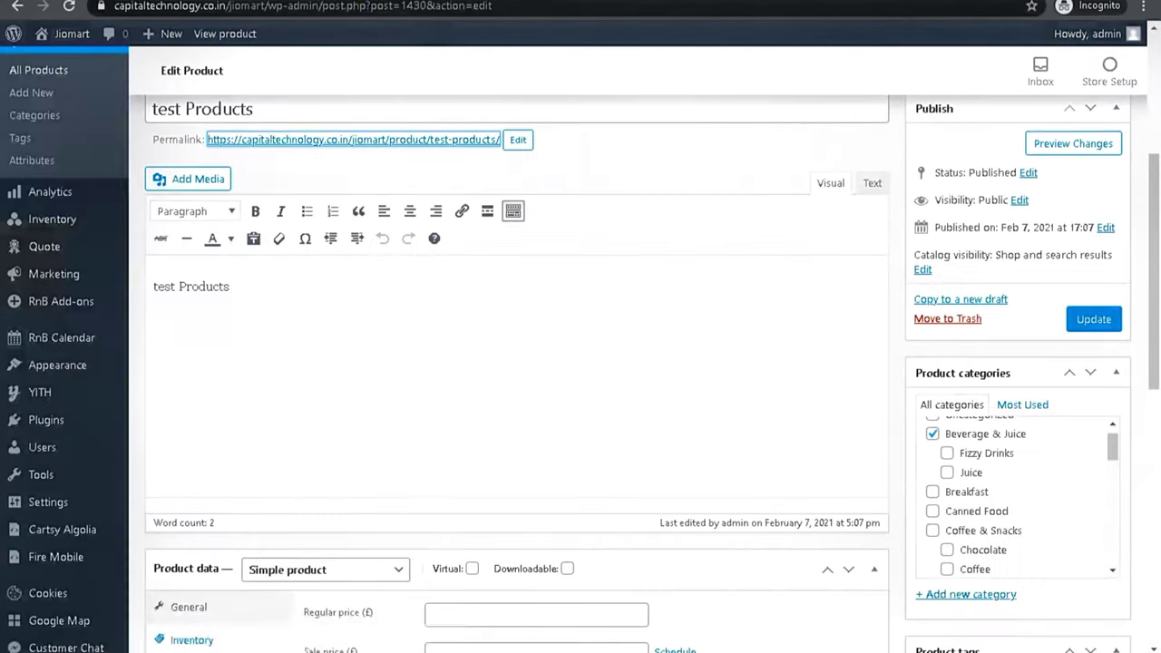
scroll(542, 410, down, 4)
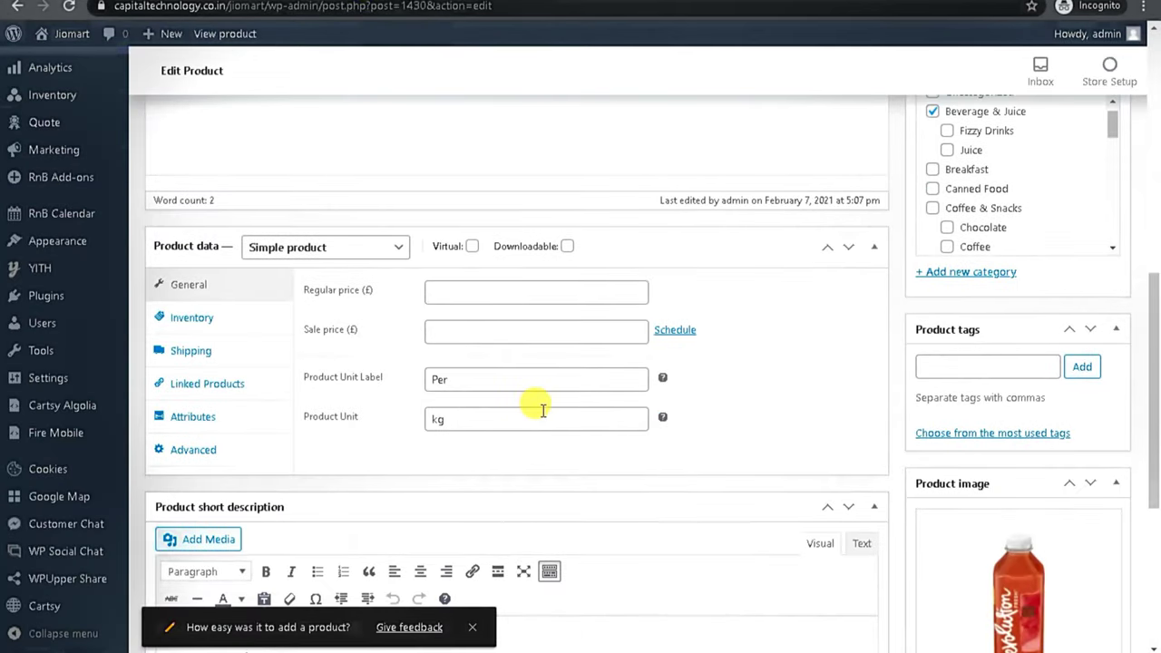
Fill in regular price 100 and sale price 90 and update the product
click(450, 296)
click(446, 321)
click(440, 330)
click(450, 363)
scroll(713, 415, up, 5)
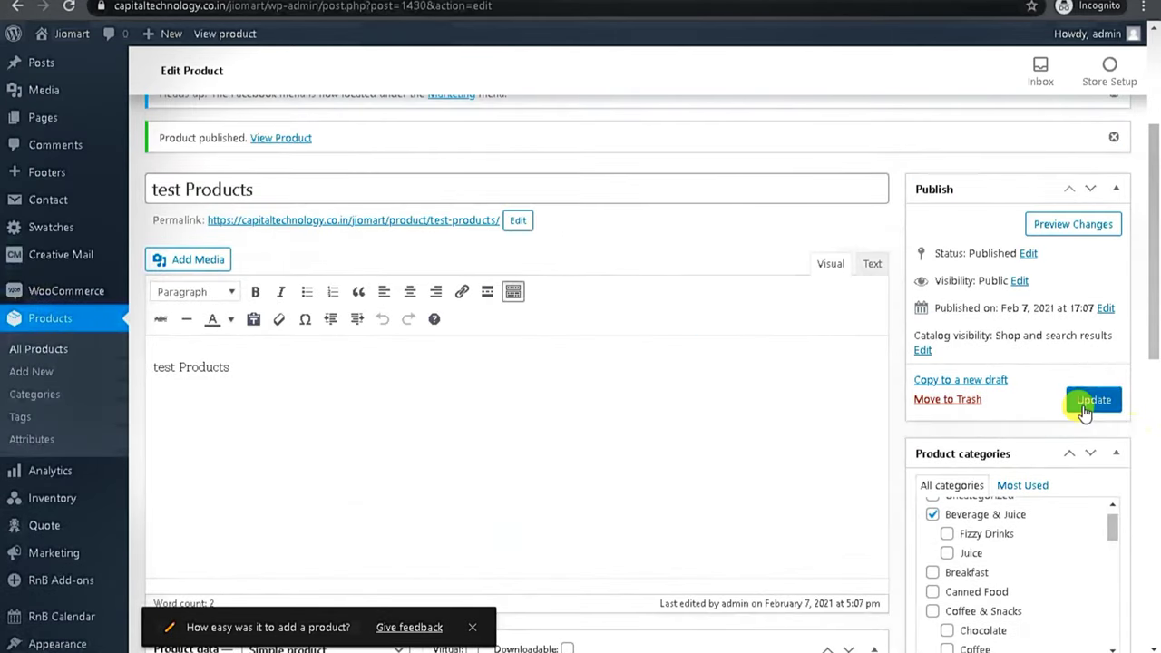
click(1082, 413)
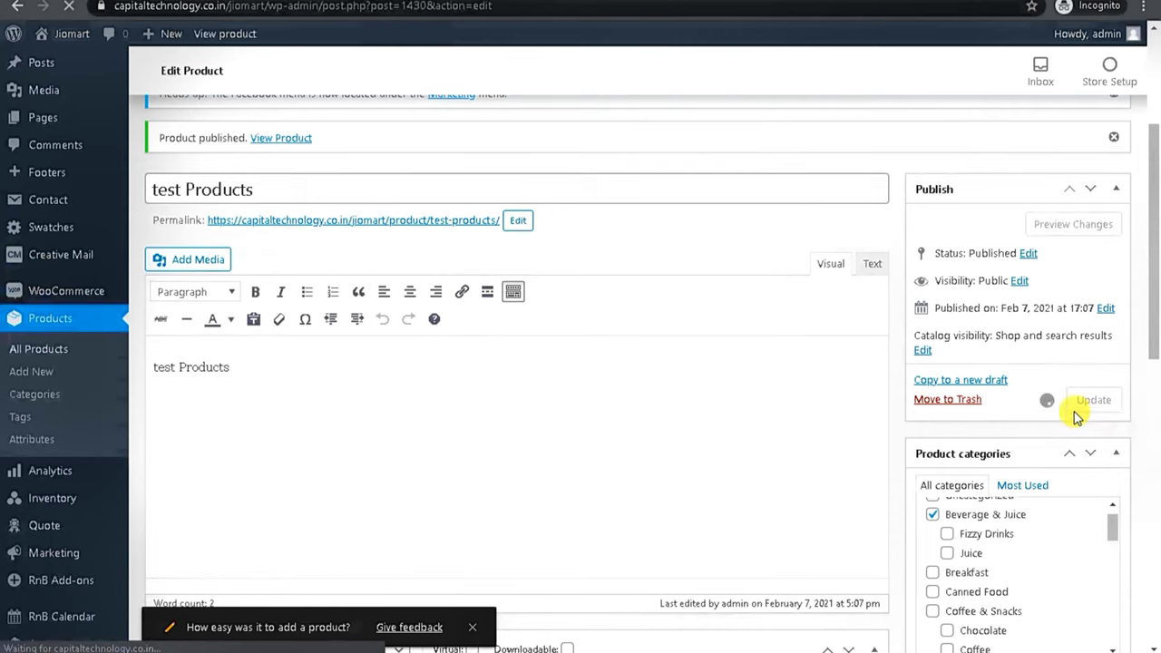
Change the prices to 101 regular and 99 sale and update the product again
scroll(445, 467, down, 5)
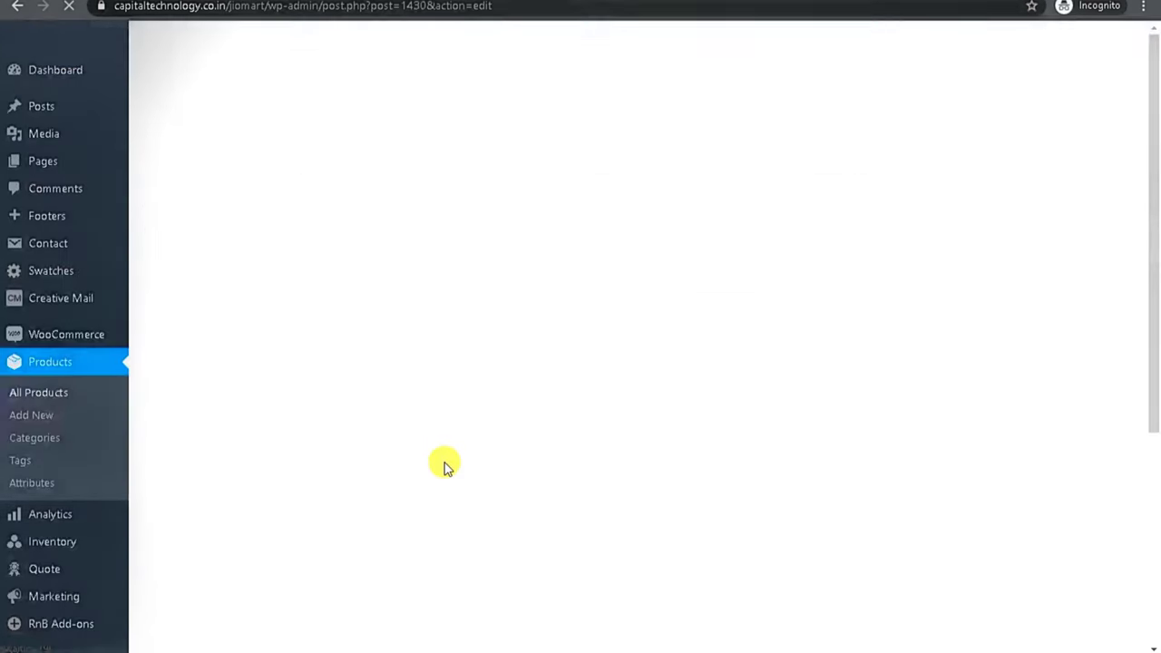
scroll(445, 467, down, 3)
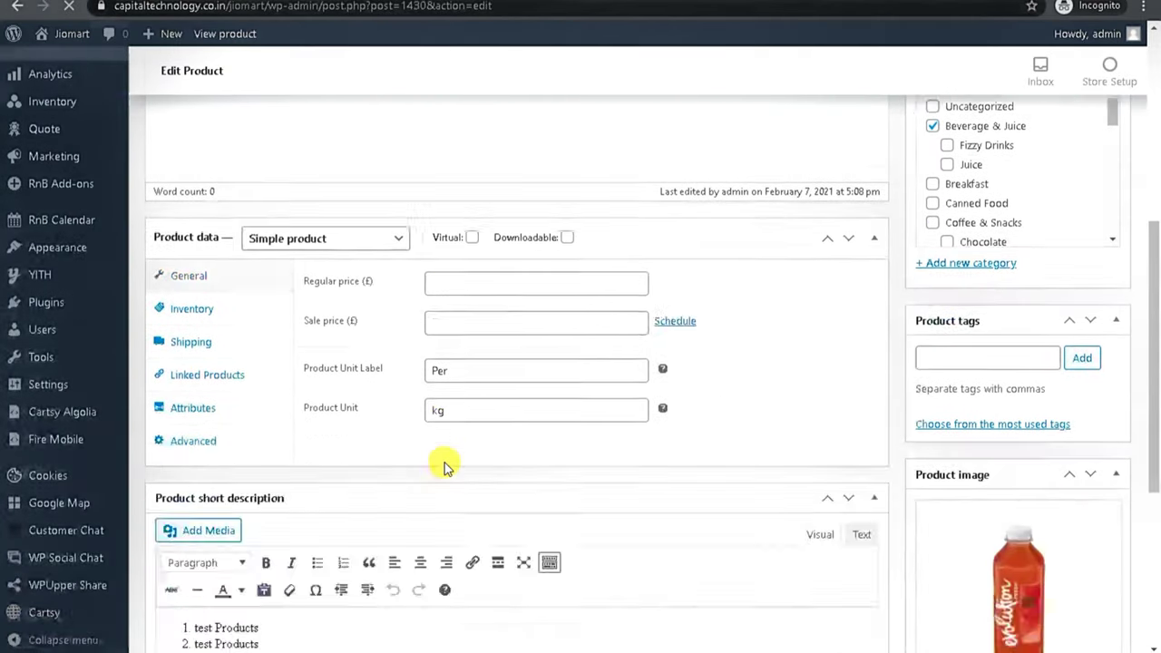
scroll(500, 476, down, 5)
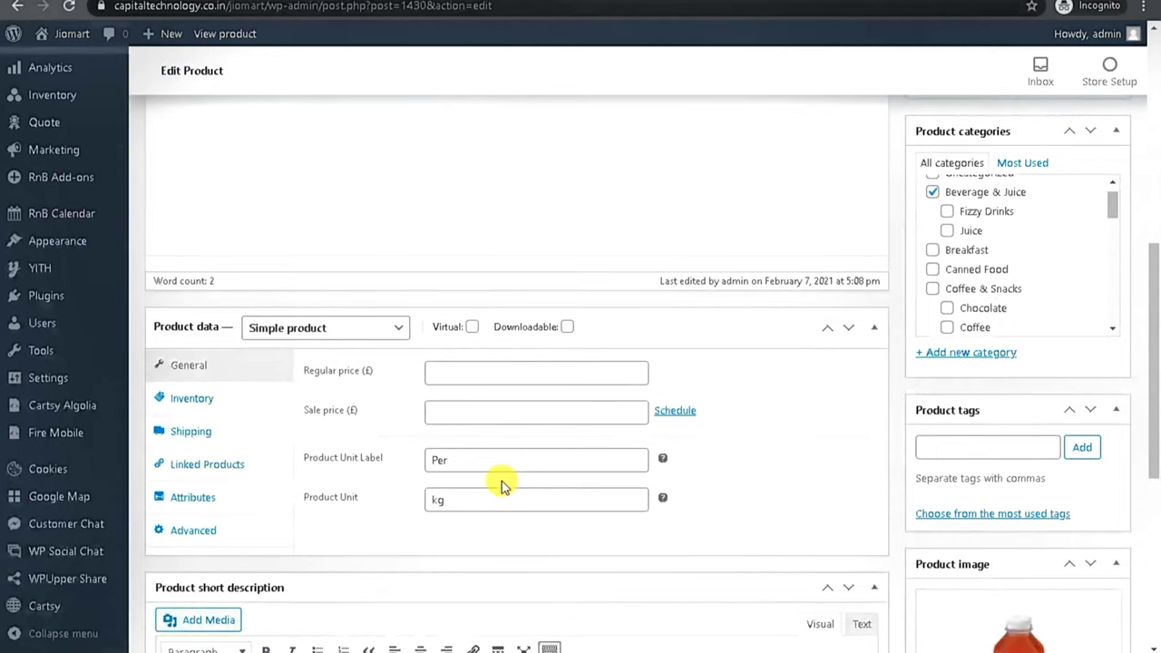
click(438, 371)
text(10)
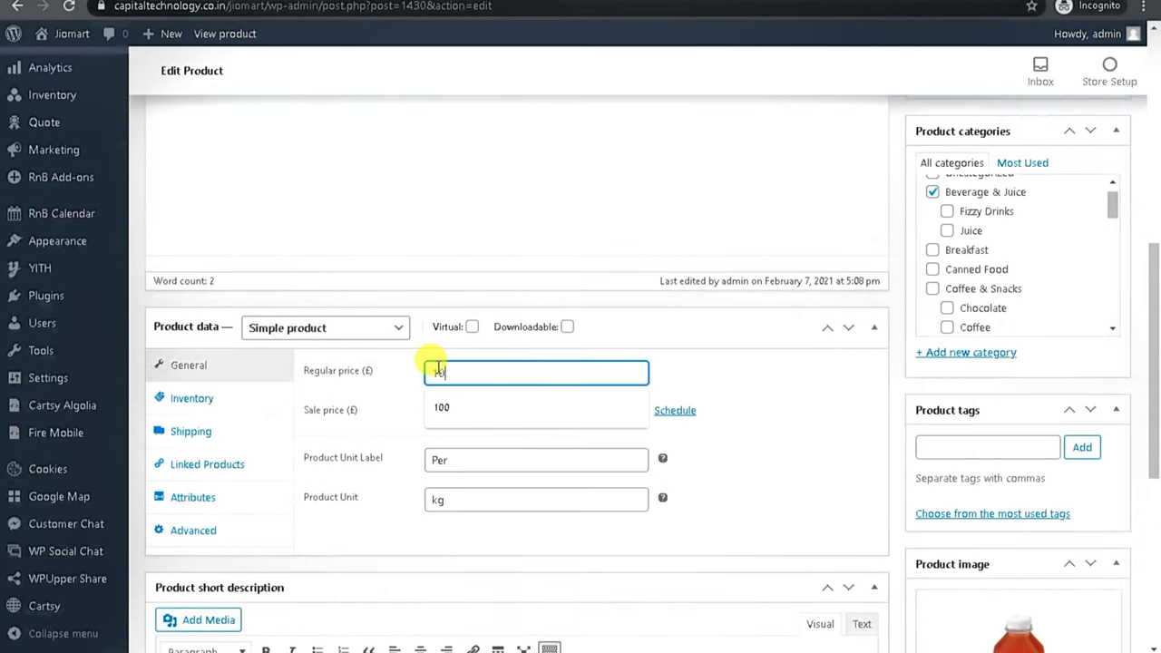
text(1)
click(453, 416)
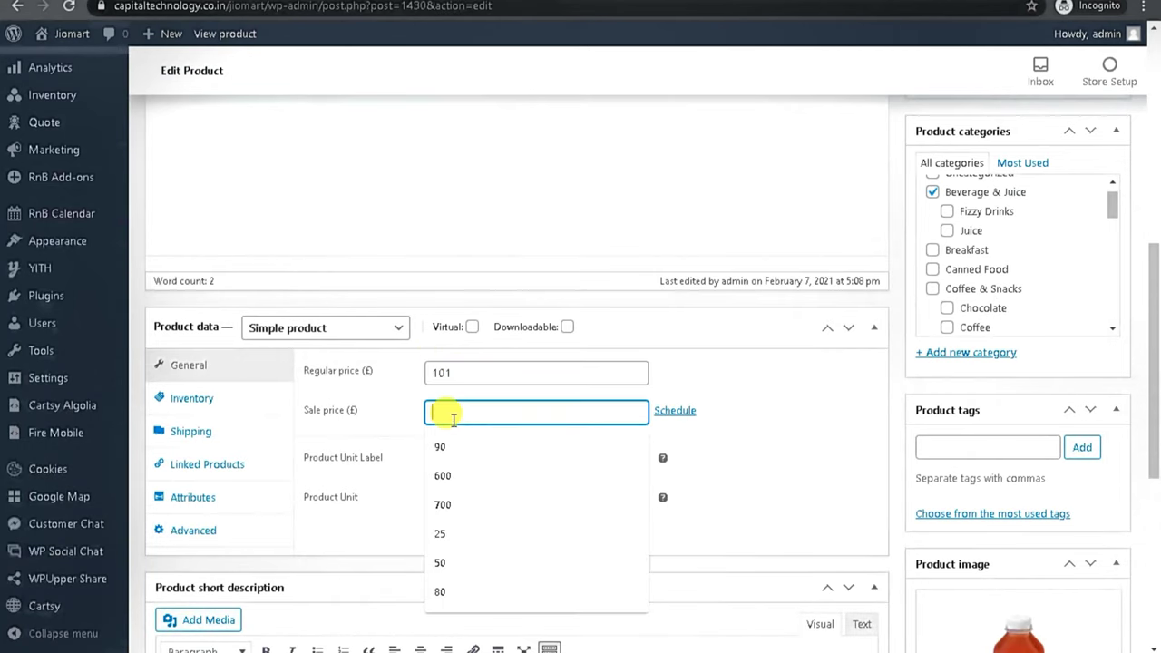
text(9)
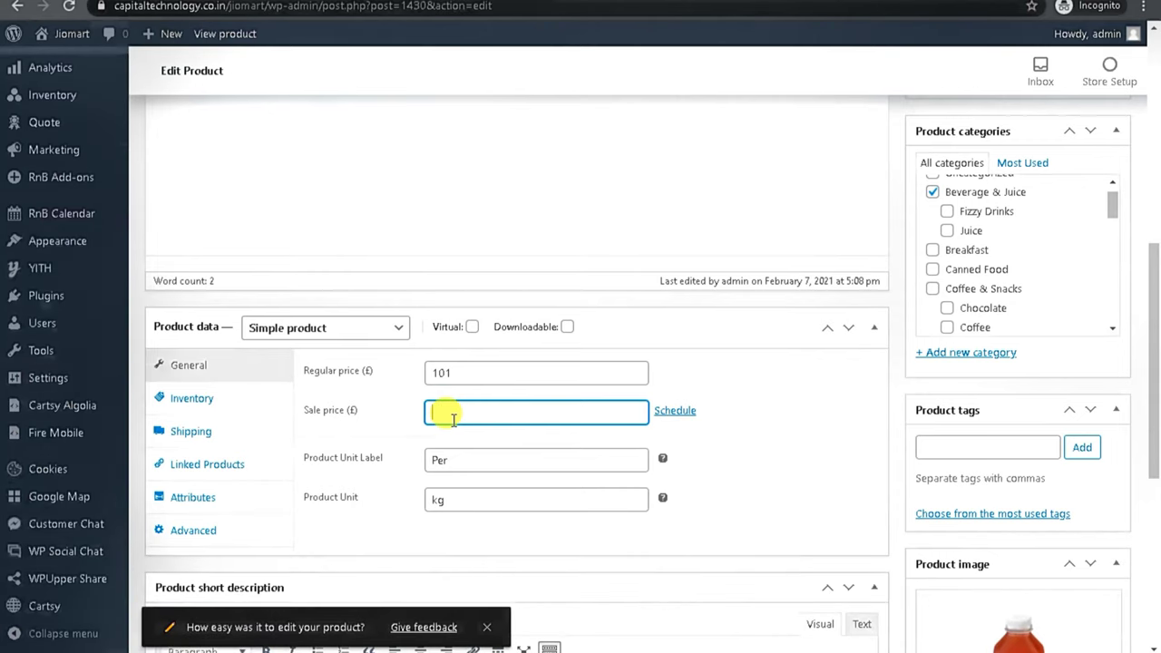
text(91)
key(Return)
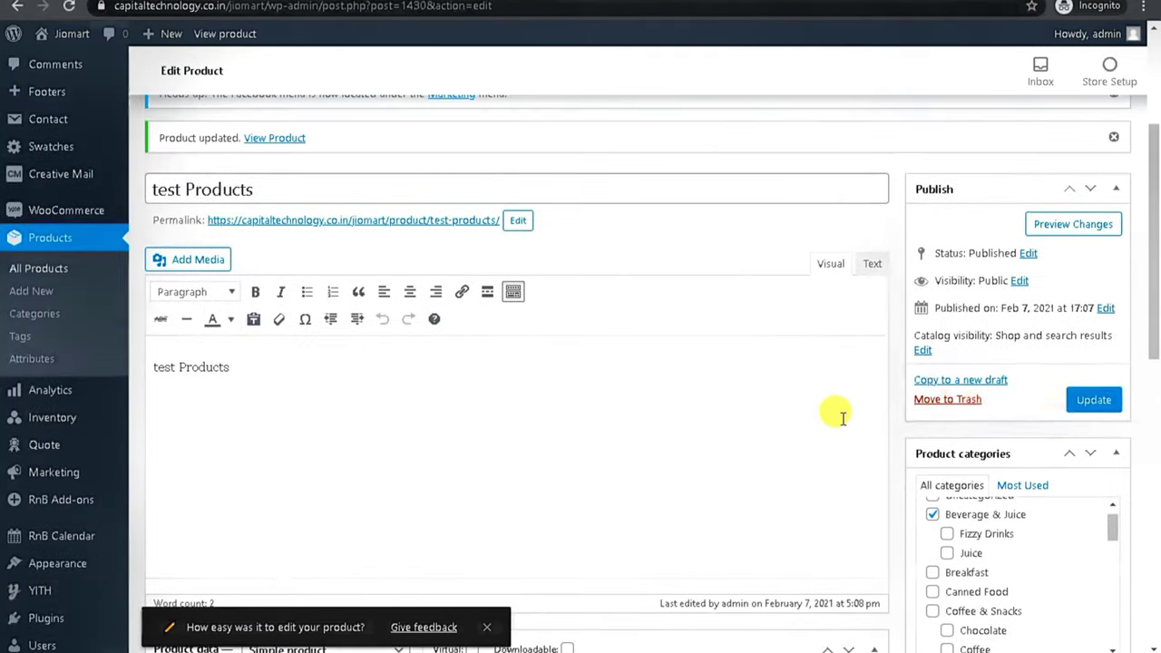
click(1091, 400)
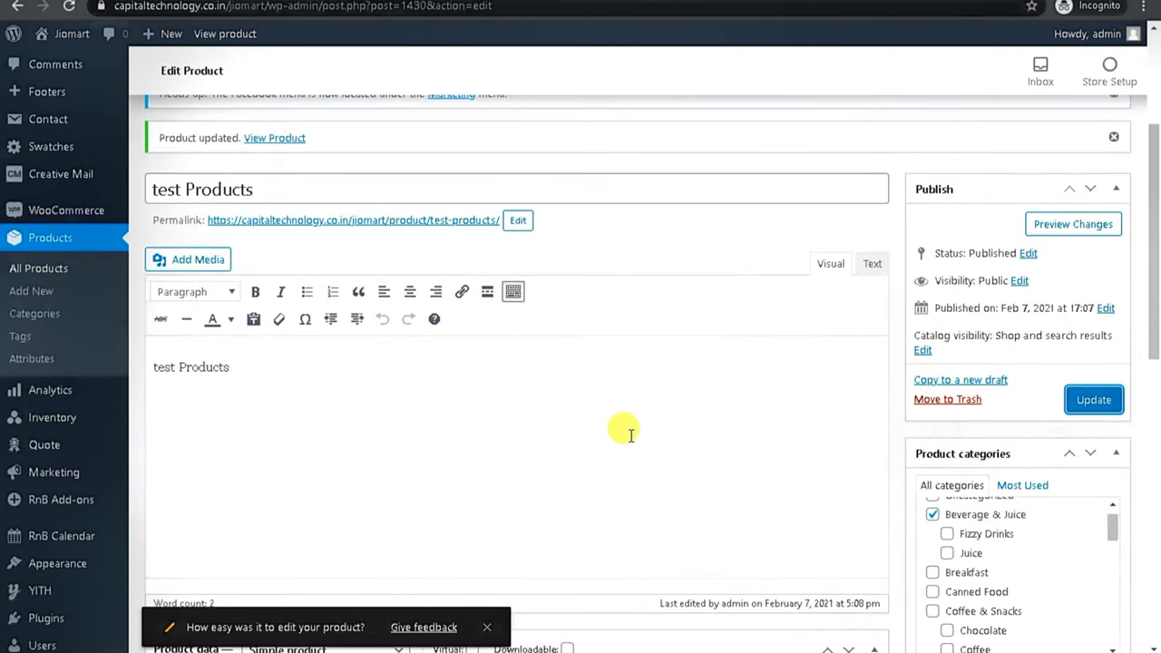
scroll(631, 435, down, 3)
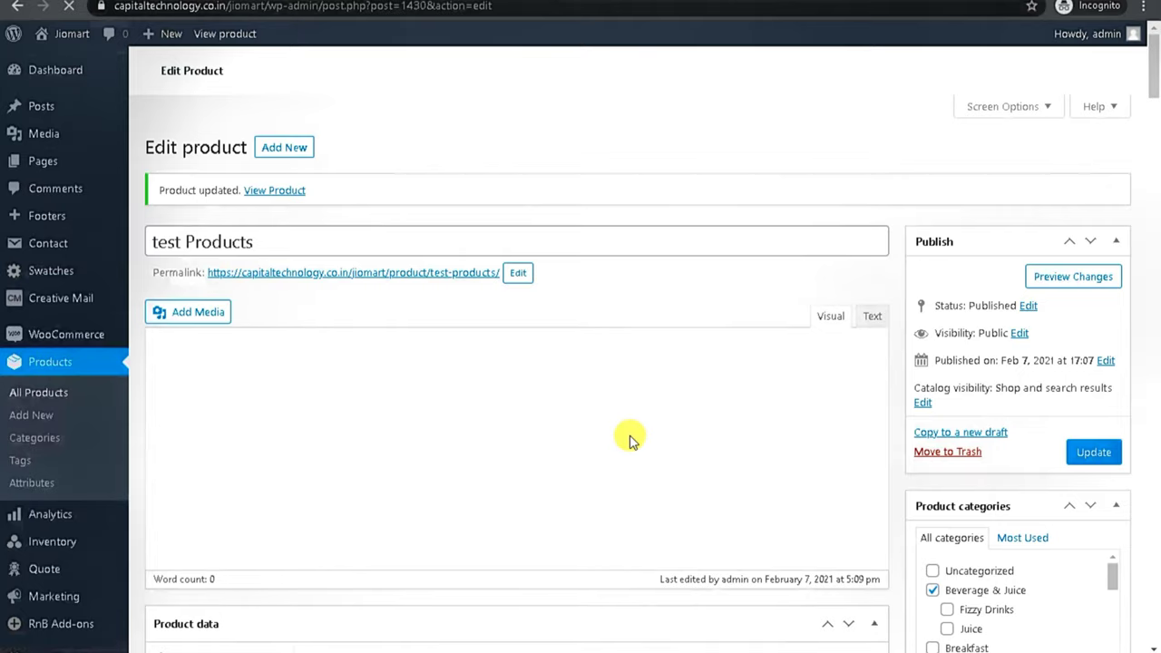
scroll(642, 449, down, 4)
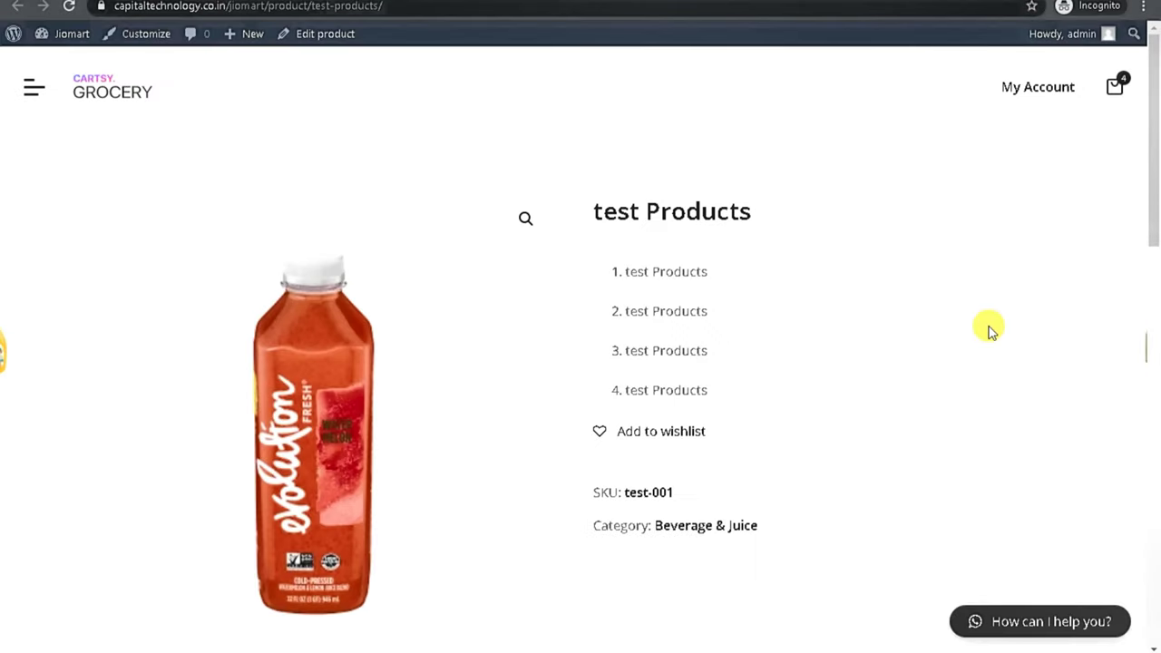
Return to the test Products edit screen and check the now-empty Regular price field
scroll(944, 425, down, 4)
key(alt+Left)
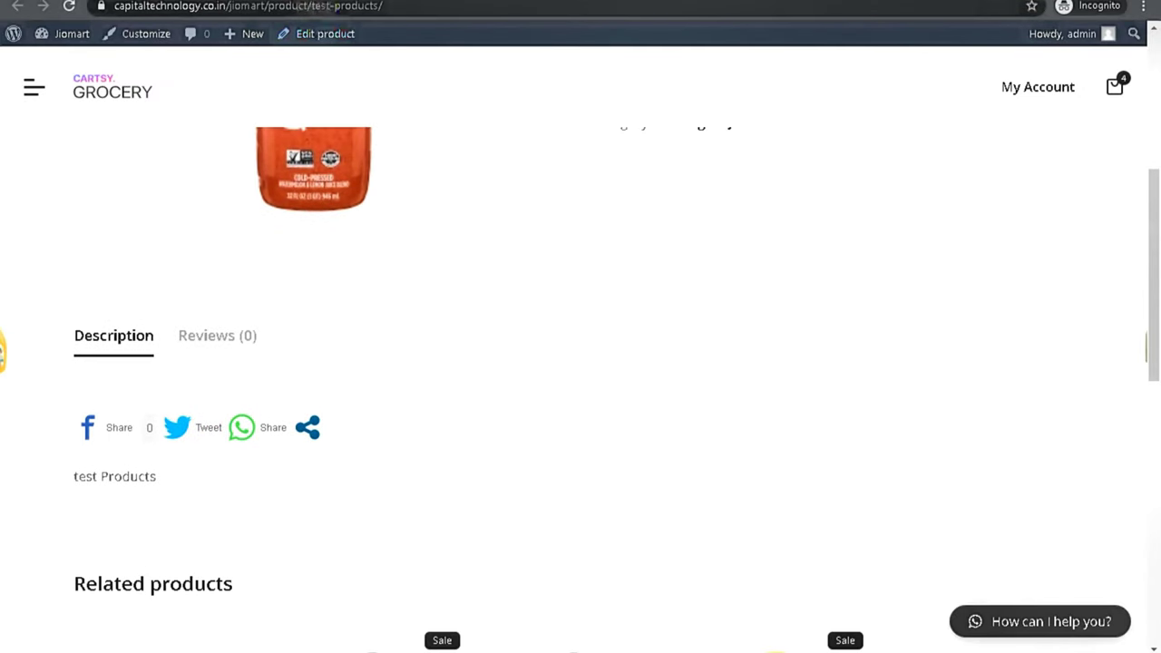
scroll(513, 427, down, 2)
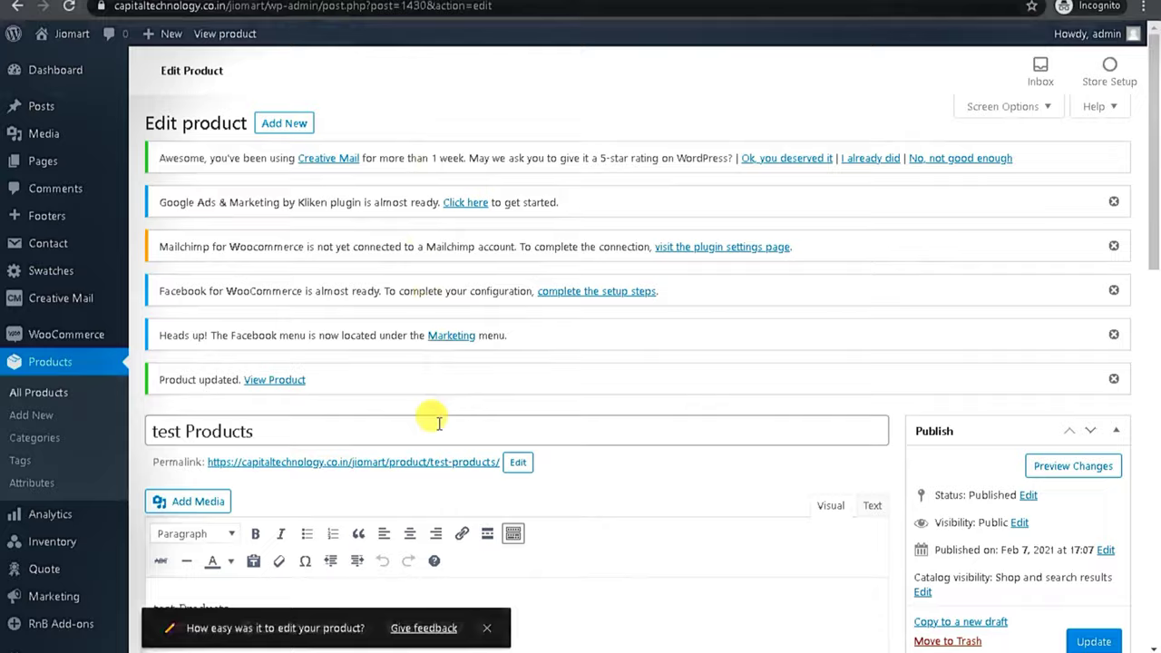
scroll(435, 440, down, 4)
scroll(436, 440, down, 4)
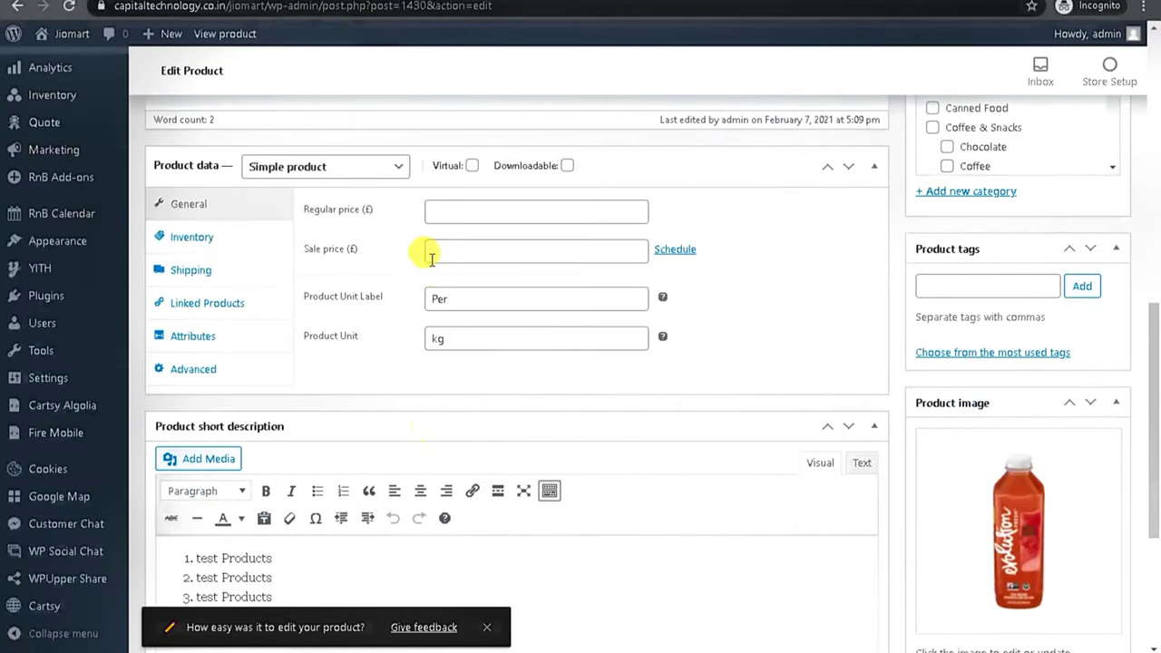
click(440, 211)
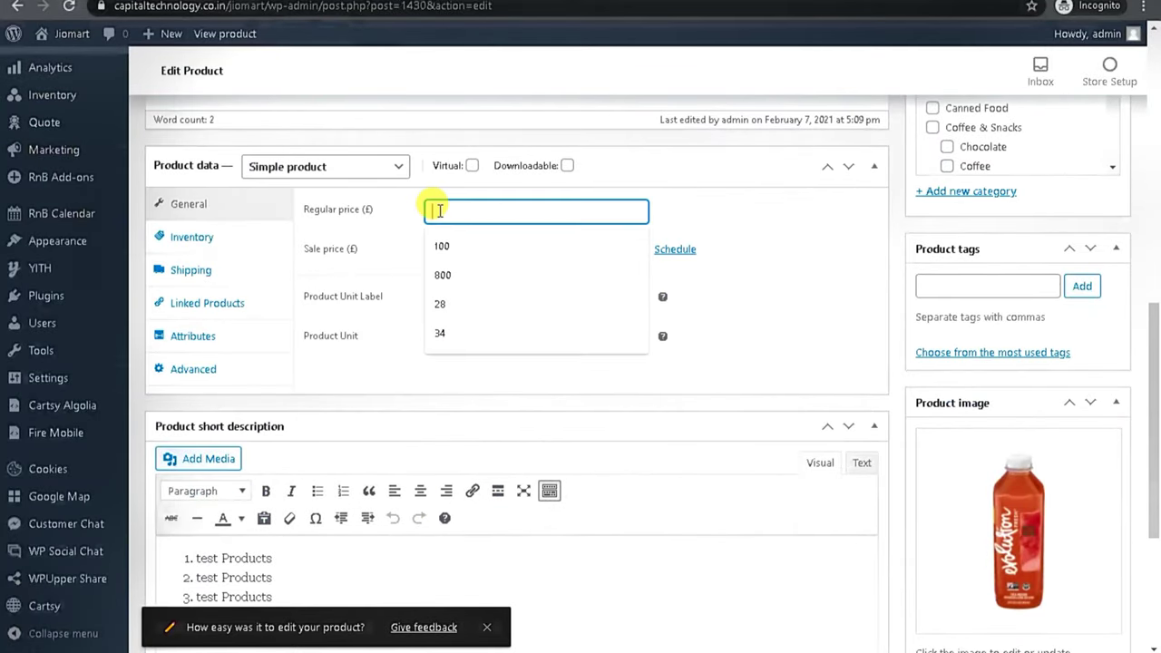
click(352, 411)
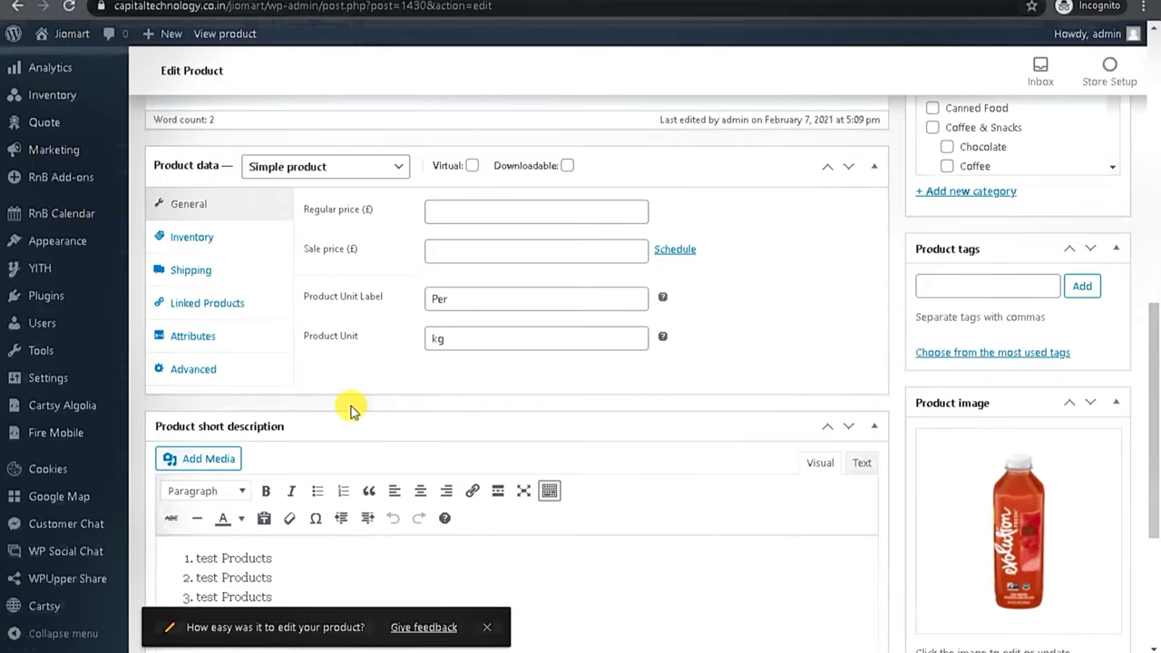
scroll(23, 444, up, 5)
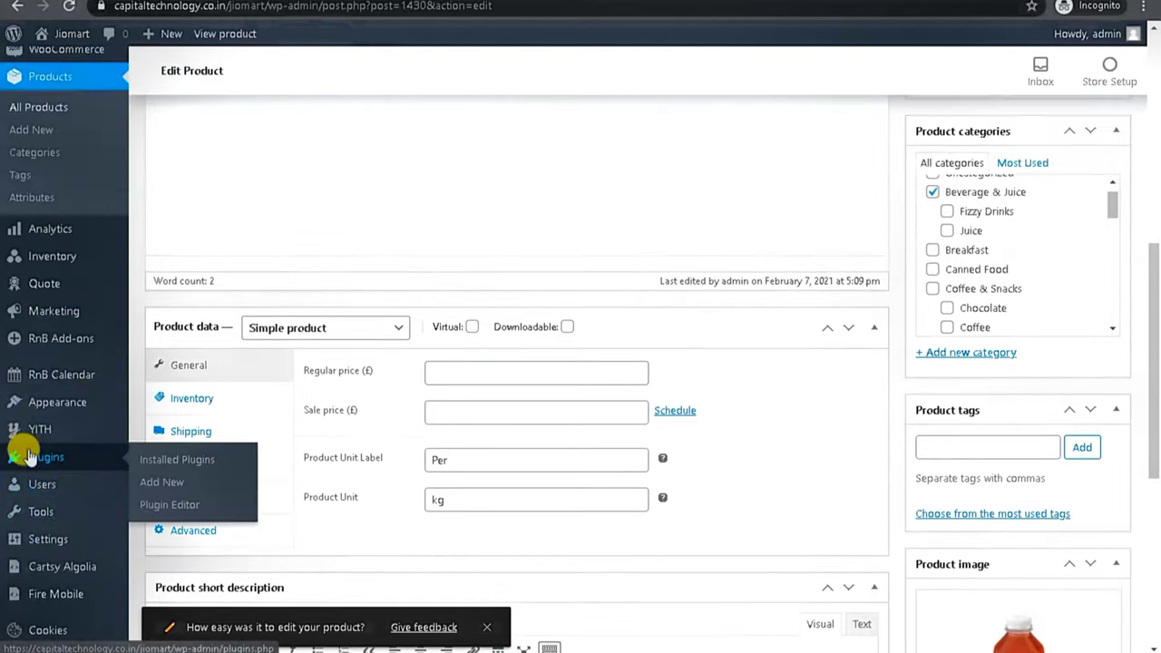
Go to WooCommerce Settings from the admin sidebar to reach the General tab
scroll(27, 455, up, 2)
mouse_move(50, 343)
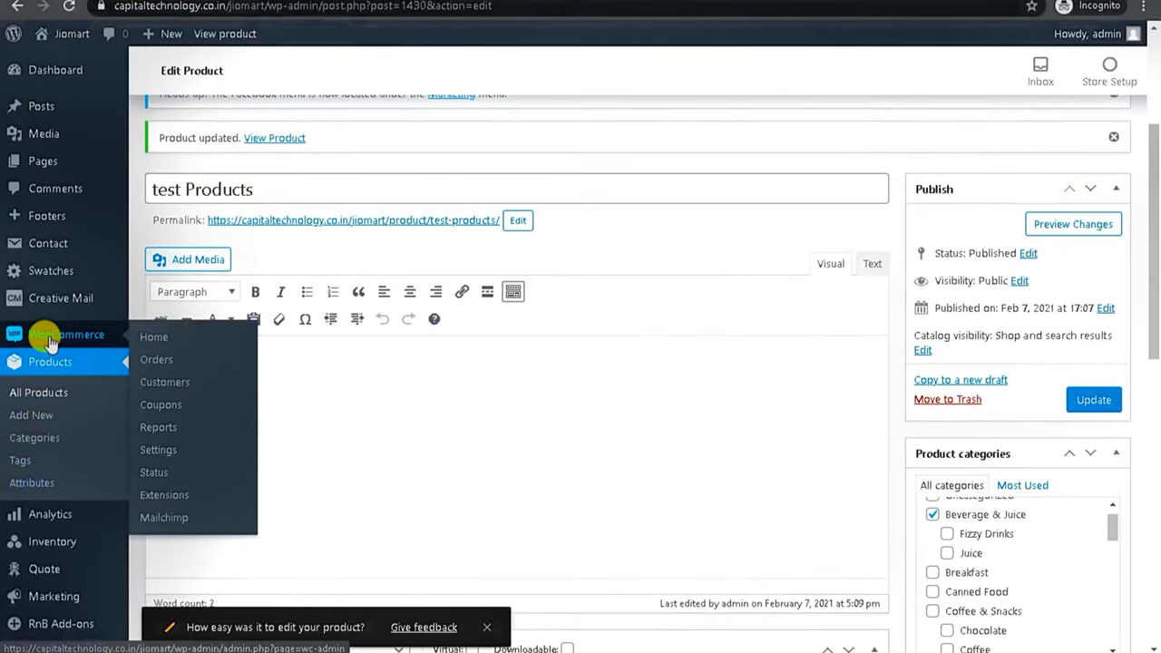
right_click(170, 464)
click(181, 470)
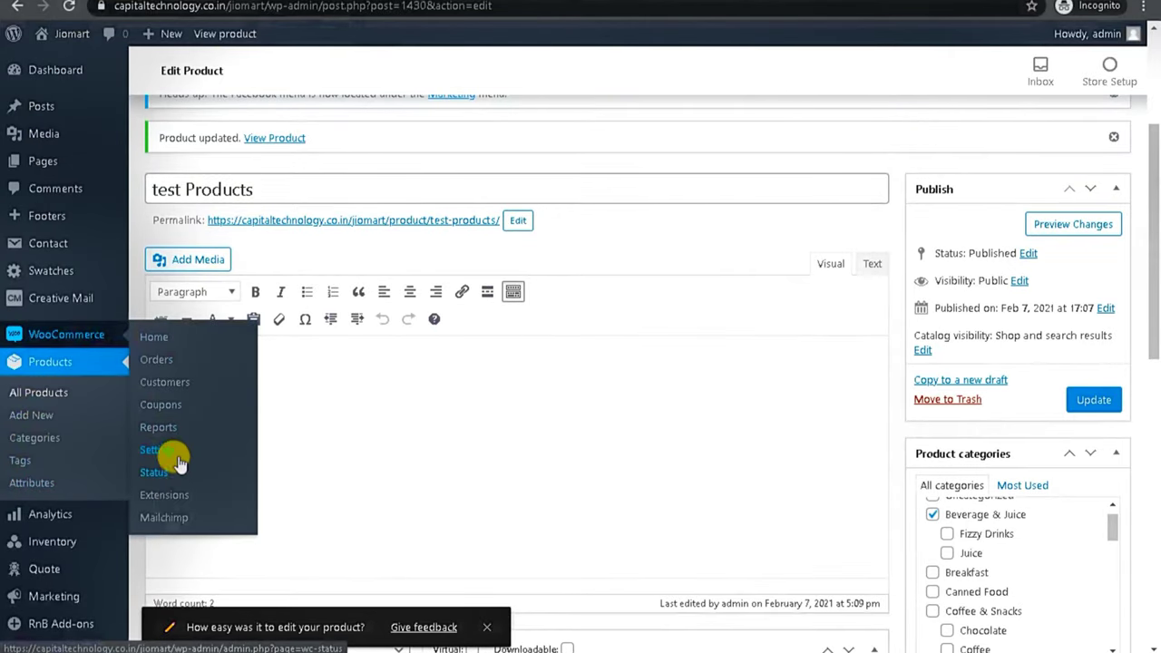
click(156, 450)
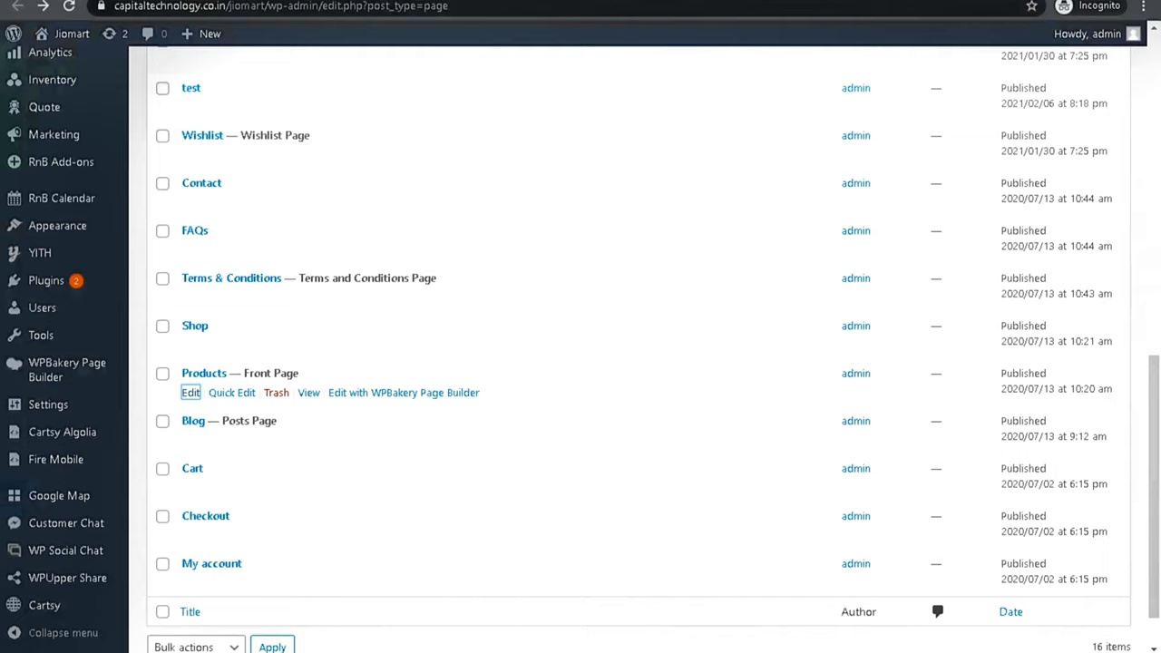
click(306, 393)
On the storefront, highlight the pound-priced products and add Buitoni Linguine Pasta to the cart
scroll(481, 437, down, 3)
scroll(481, 438, down, 1)
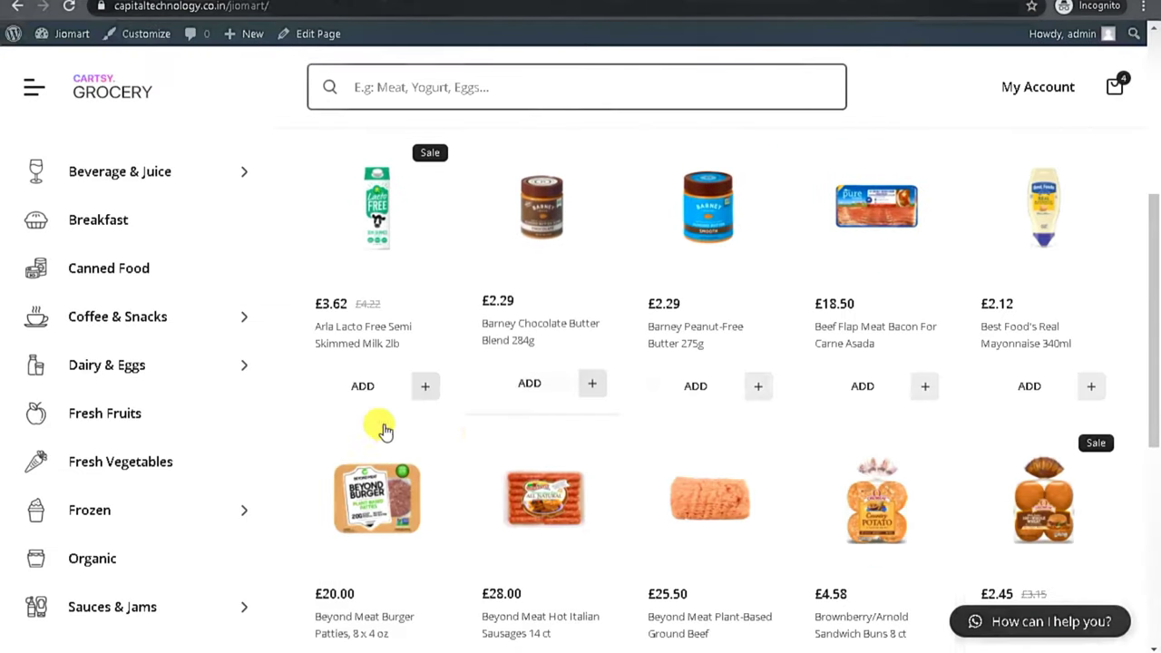
drag(354, 302, 1067, 516)
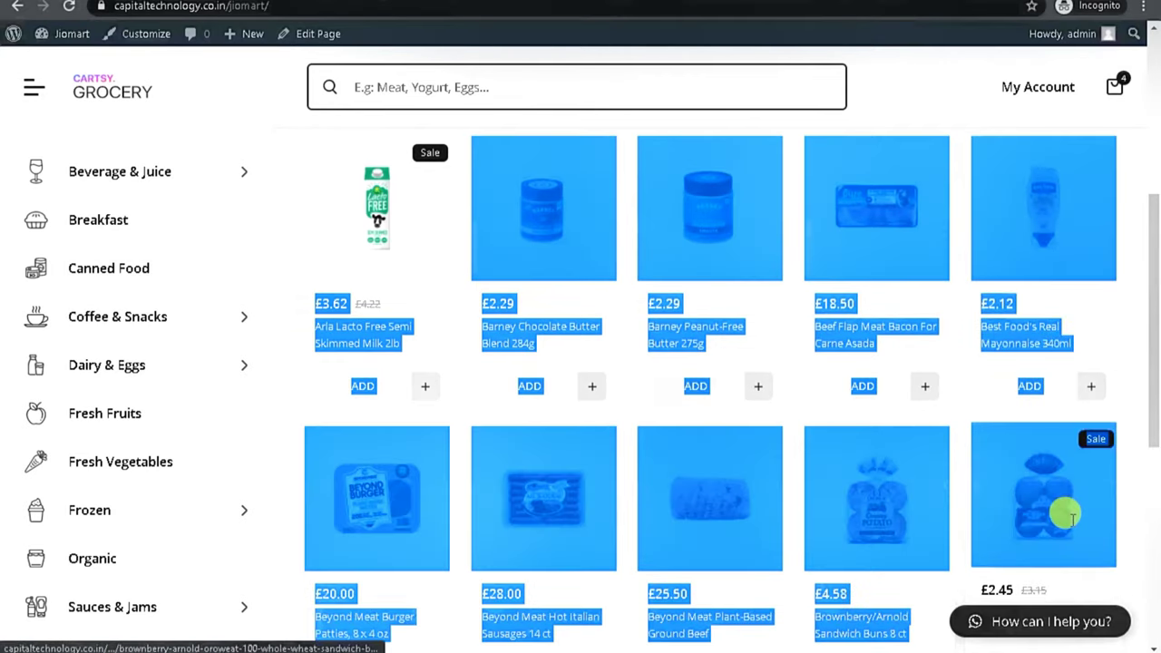
scroll(317, 389, down, 5)
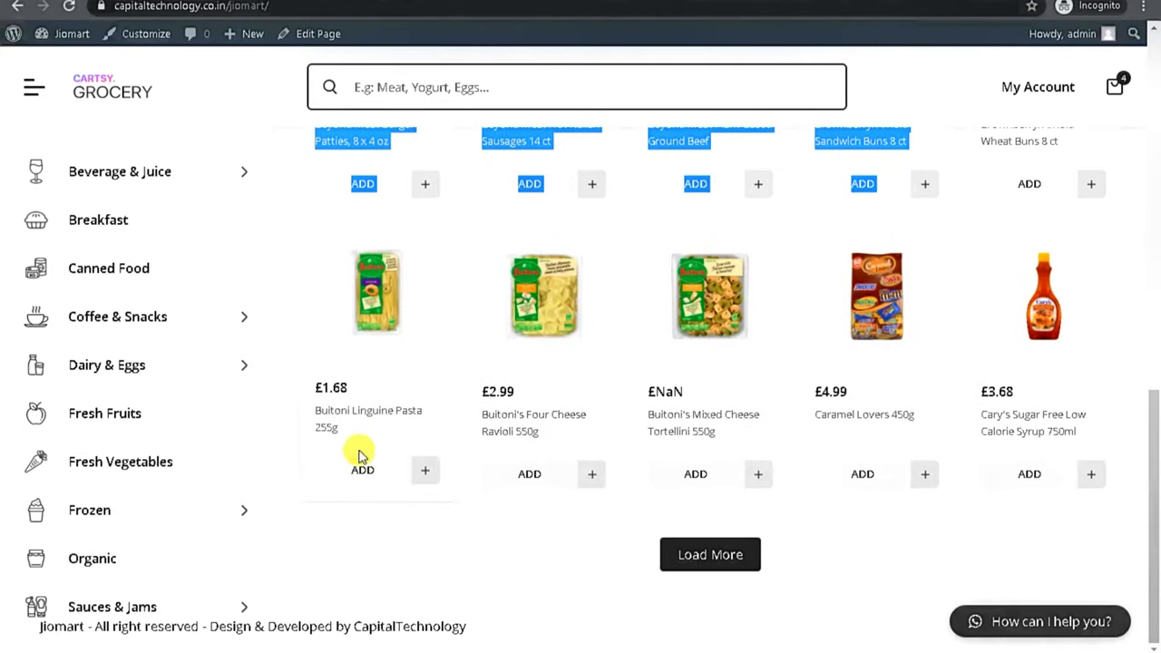
click(362, 464)
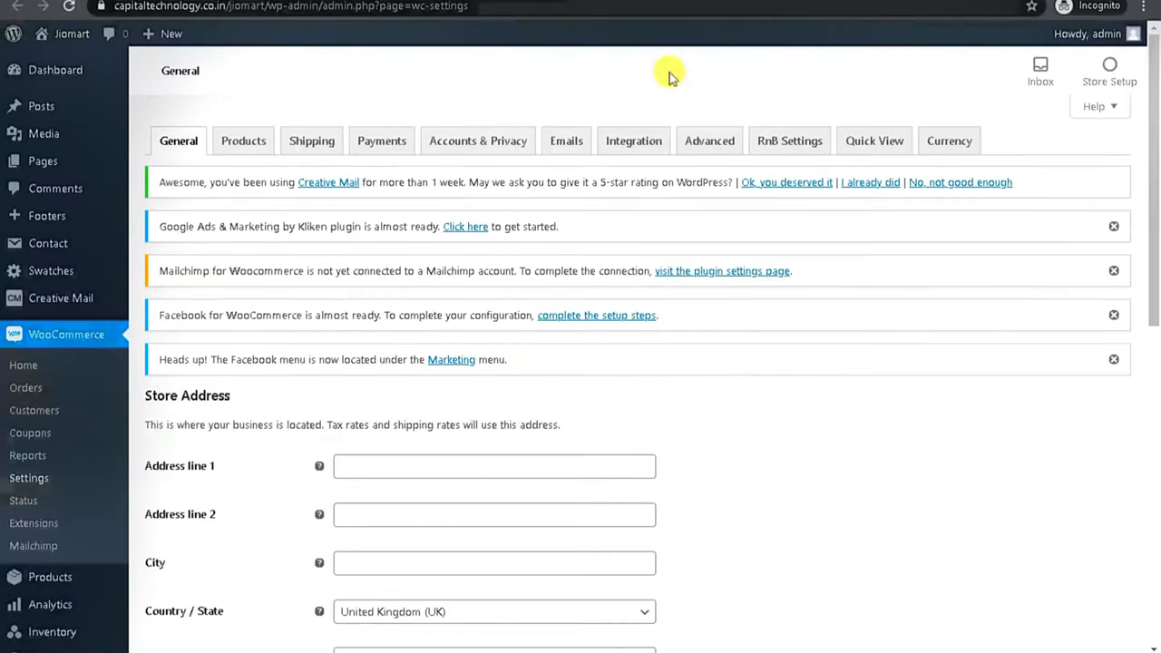
Autofill the store's Address line 1 from a saved address entry
scroll(705, 426, down, 7)
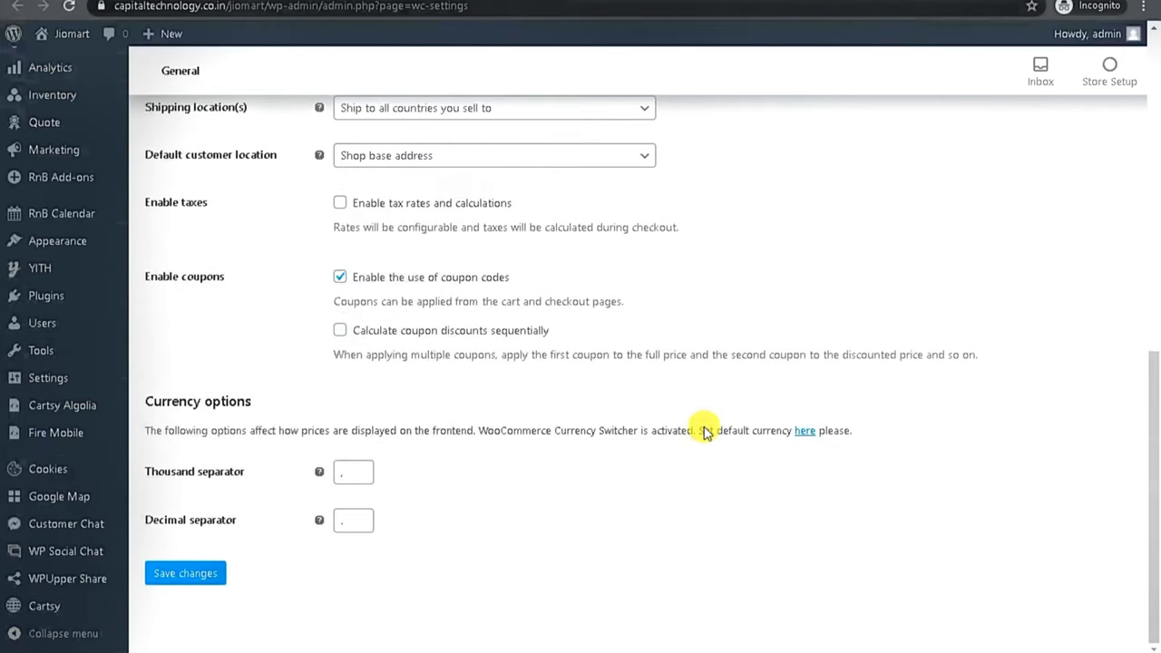
scroll(705, 430, up, 6)
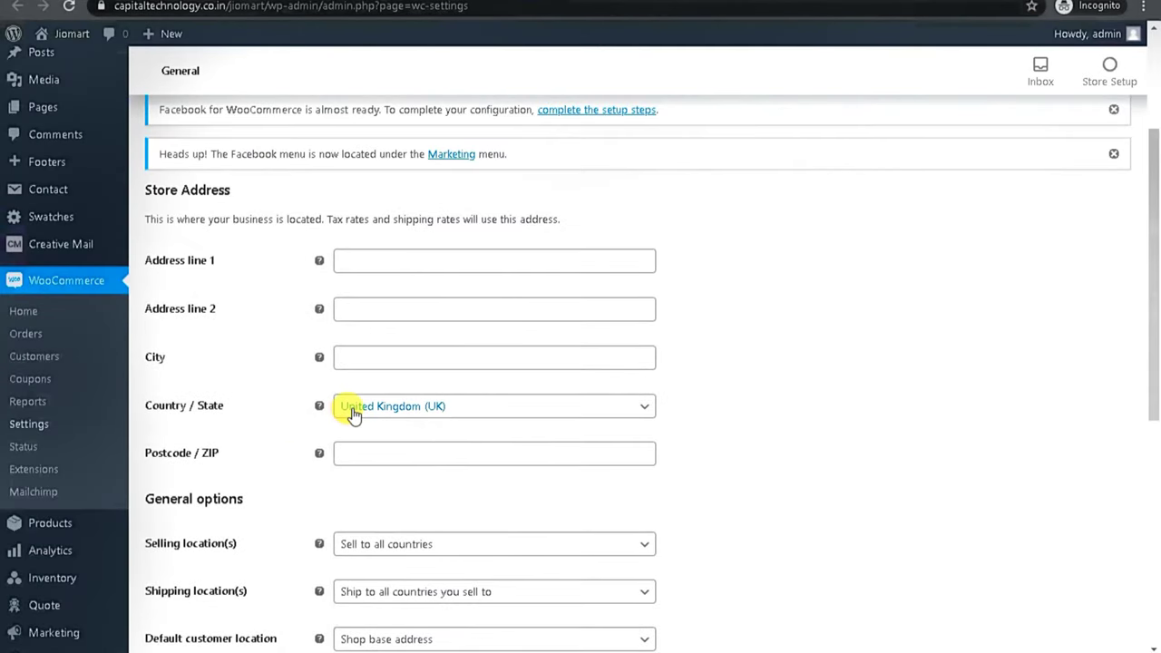
click(354, 413)
click(877, 357)
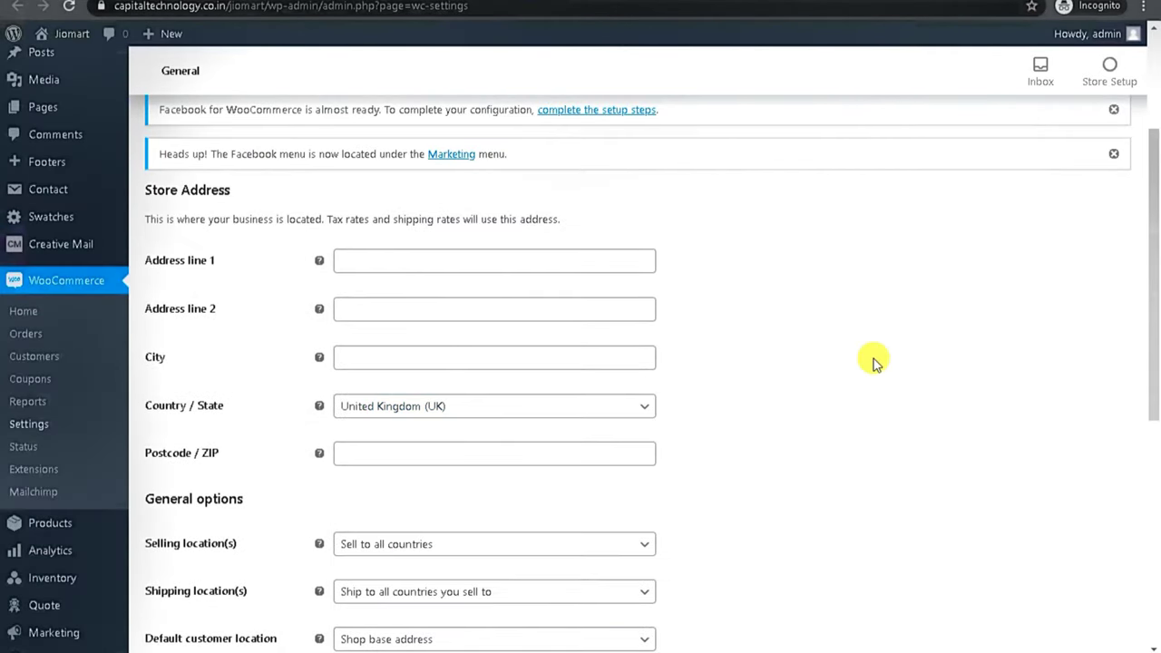
click(356, 263)
click(355, 308)
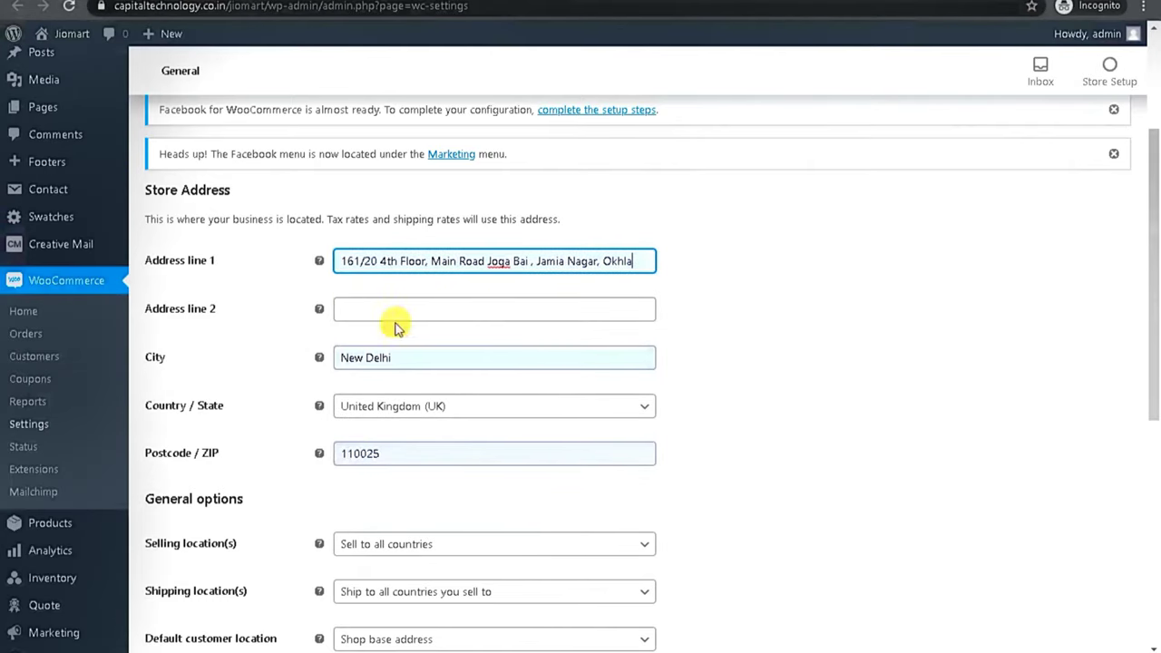
Move the locality from the end of Address line 1 into Address line 2
drag(540, 262, 735, 259)
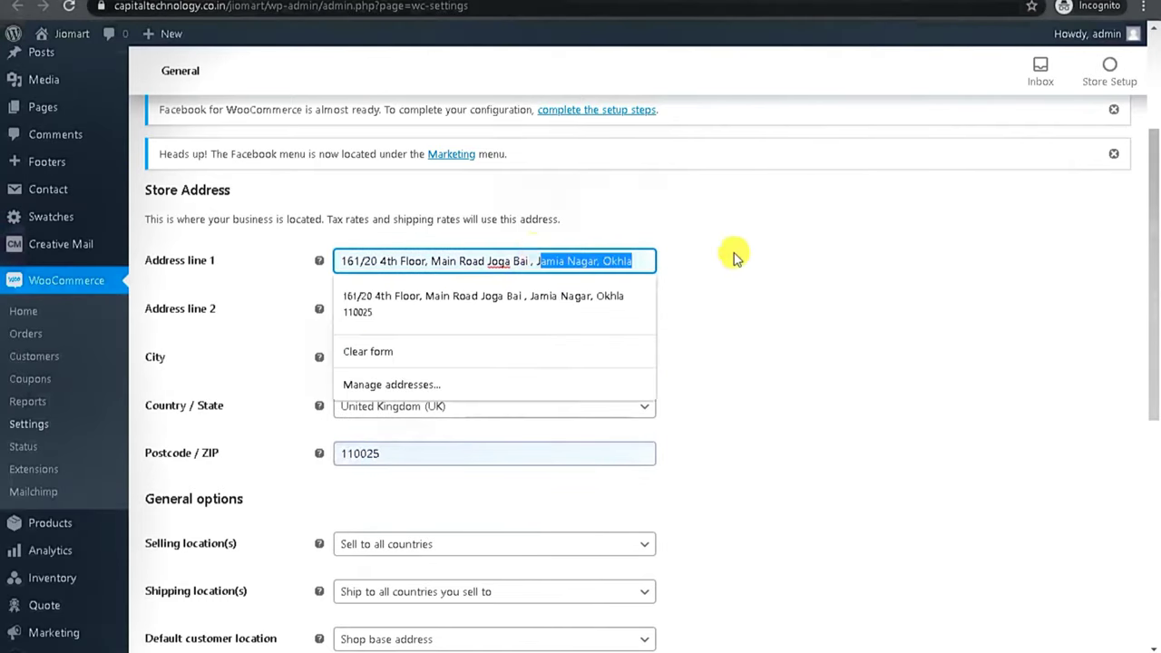
click(735, 259)
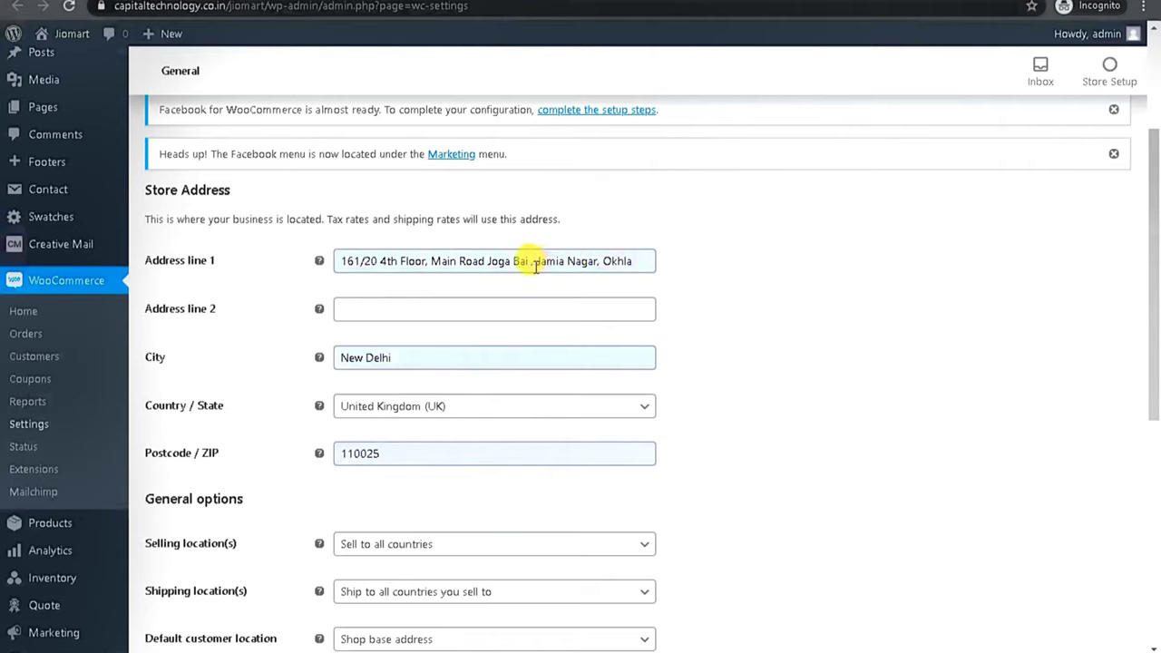
drag(533, 262, 757, 286)
key(ctrl+c)
key(BackSpace)
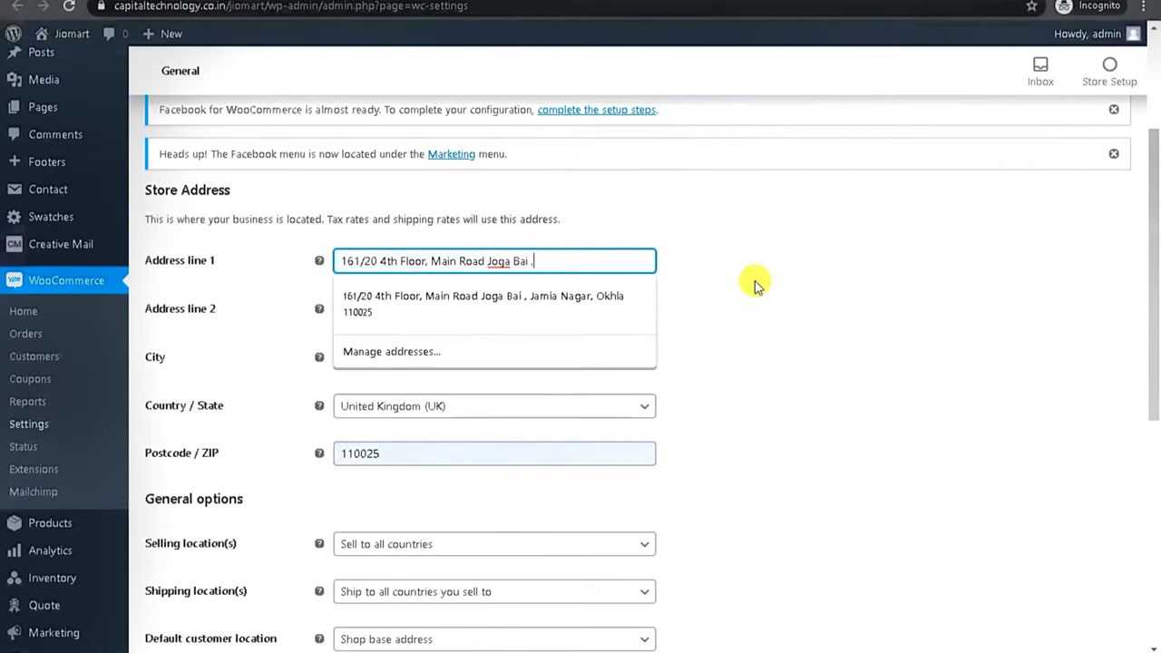
click(758, 286)
click(346, 305)
key(ctrl+v)
Set the store's Country / State to India — Delhi
scroll(786, 324, down, 2)
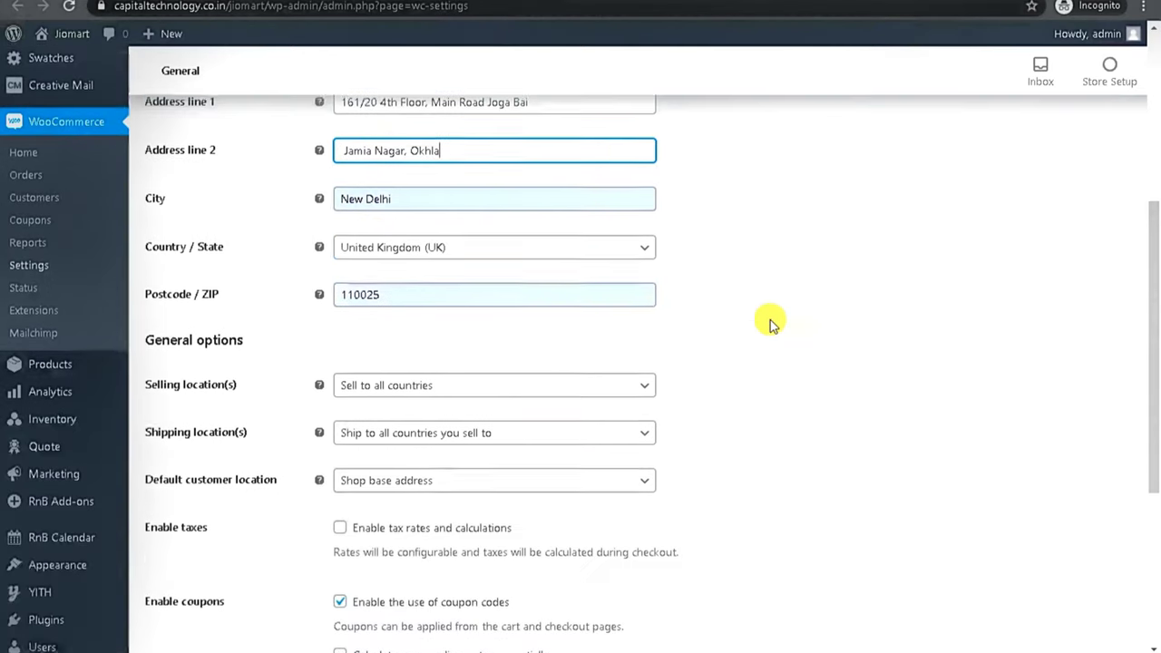
click(482, 254)
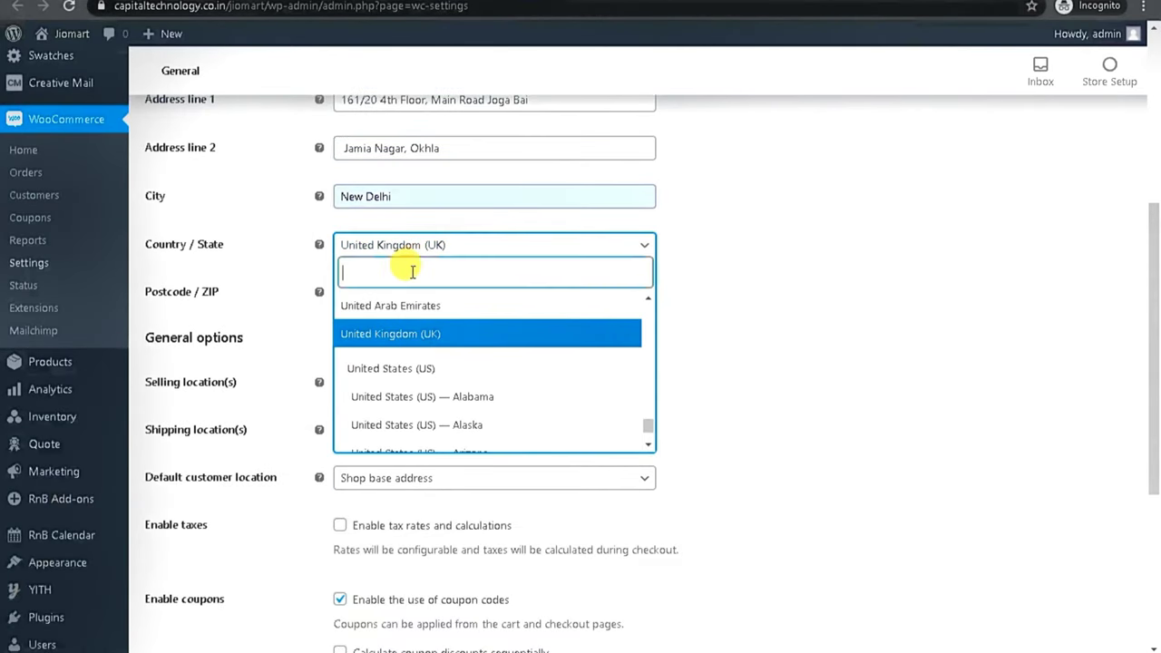
text(india)
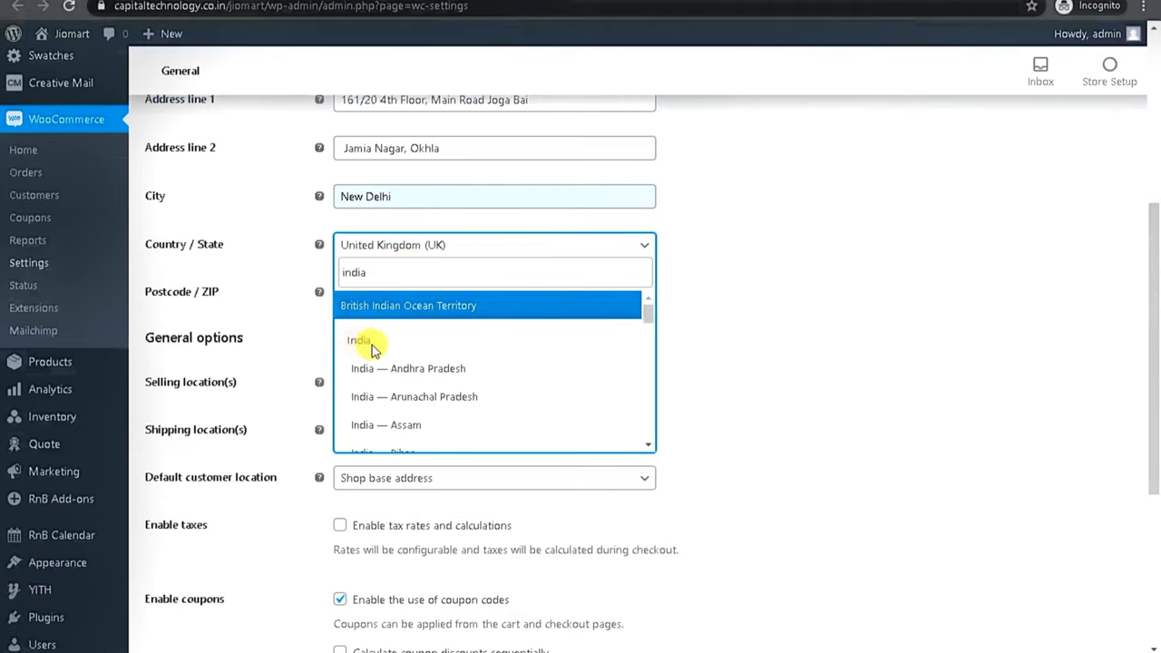
scroll(462, 409, down, 2)
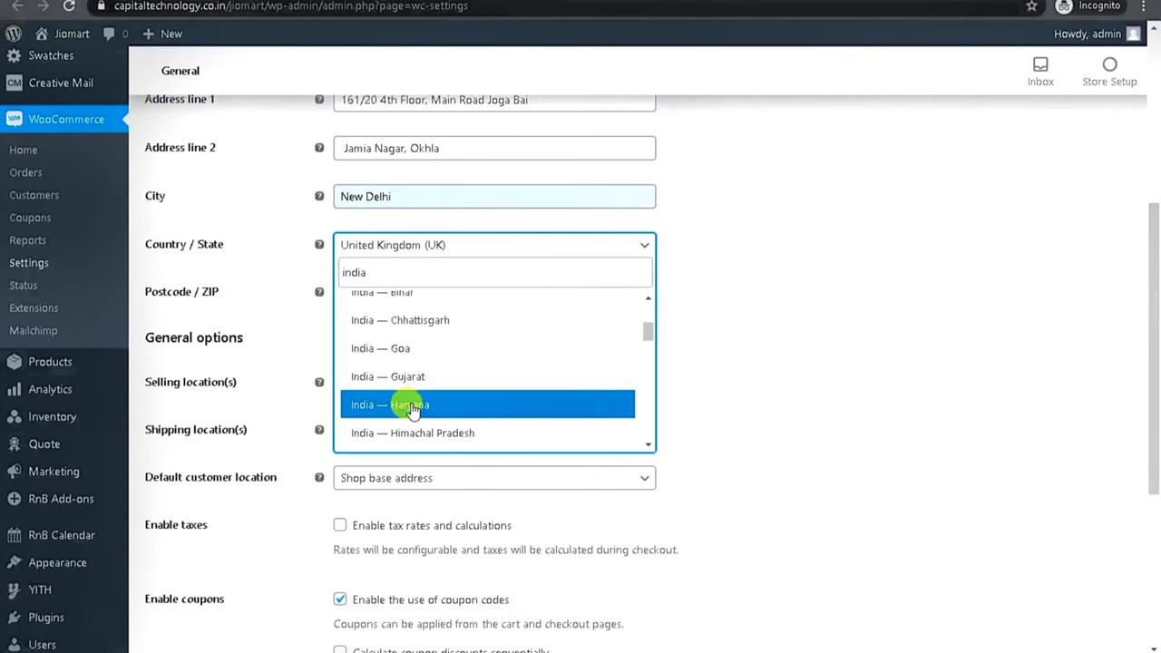
scroll(468, 392, down, 3)
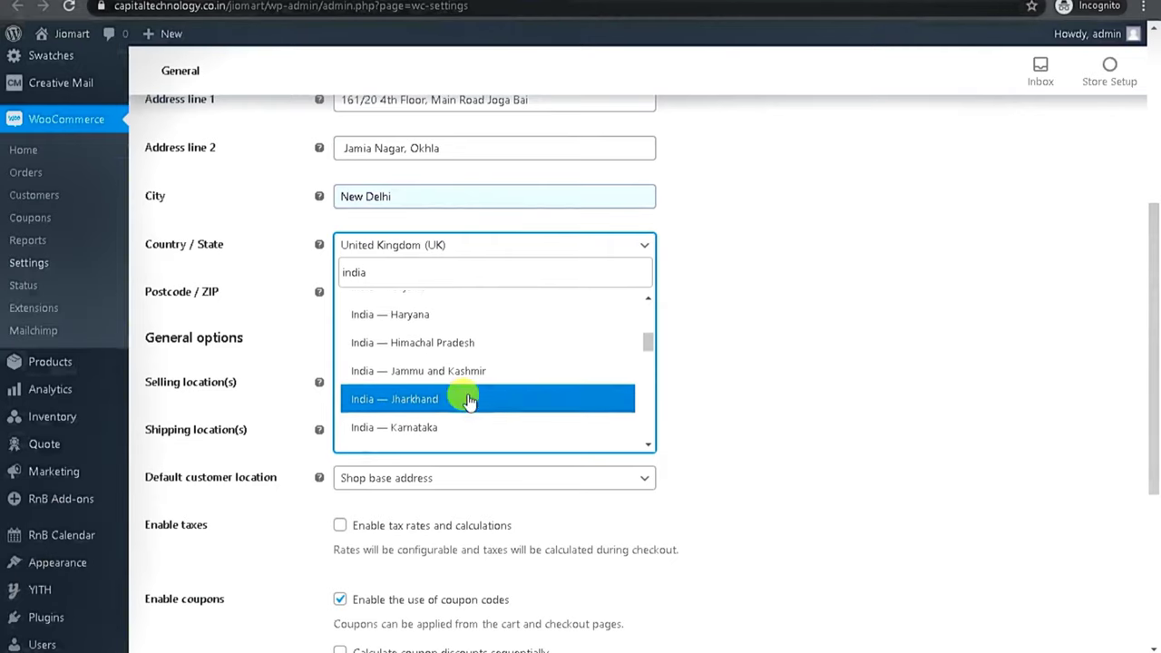
scroll(467, 401, down, 5)
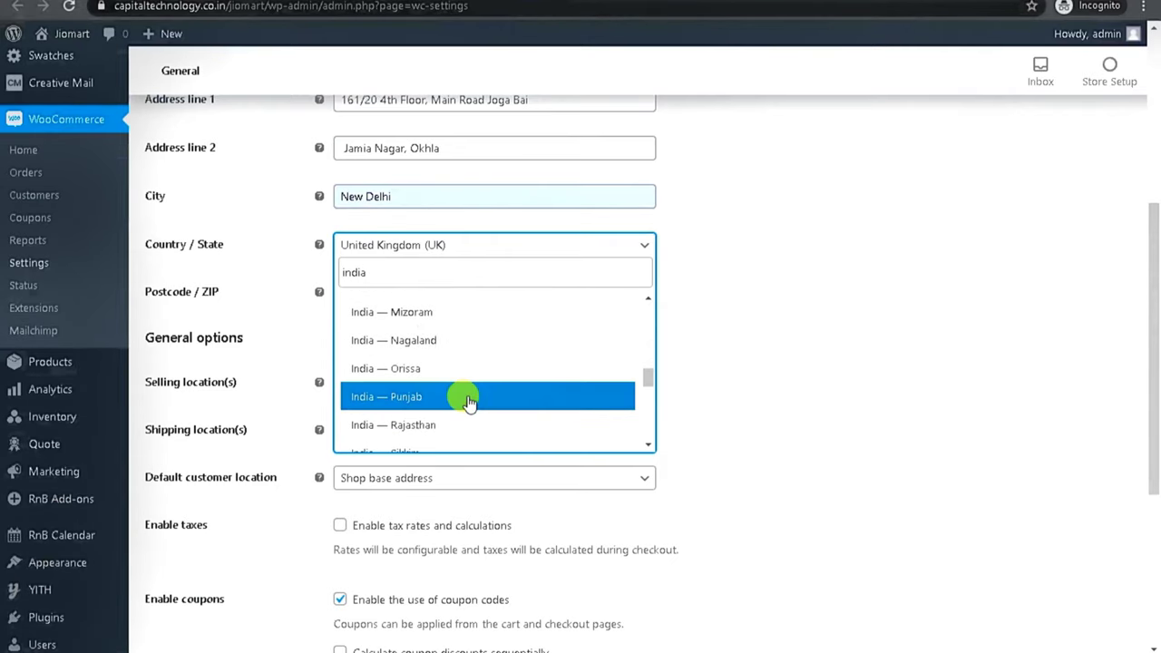
scroll(468, 403, down, 2)
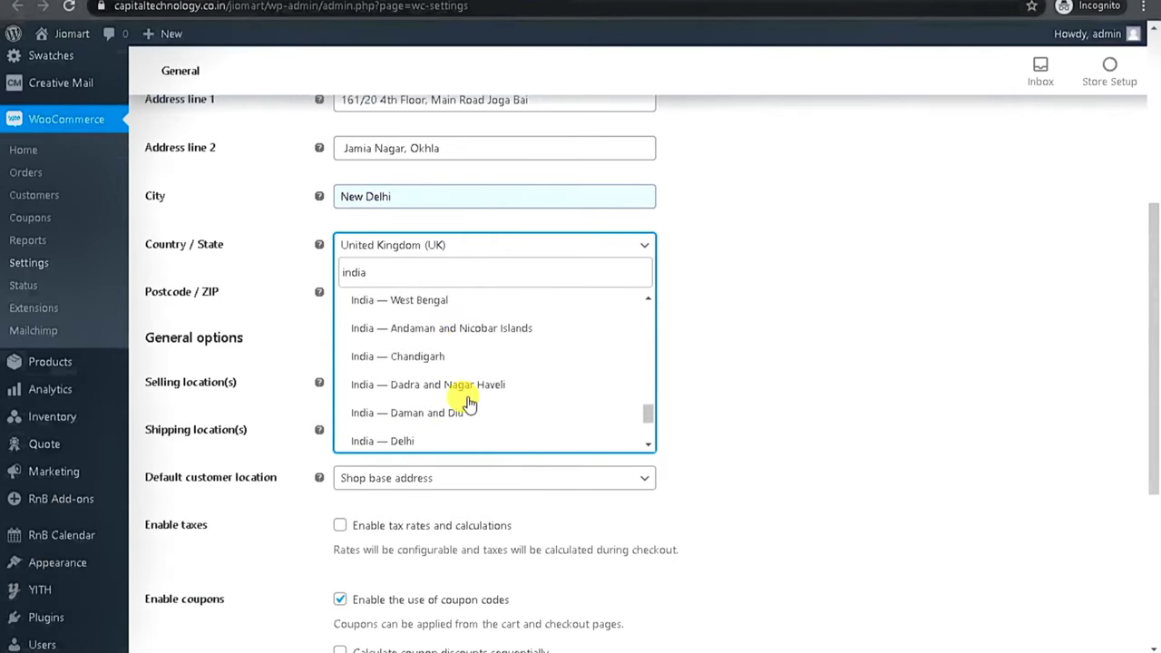
click(474, 438)
scroll(608, 390, down, 2)
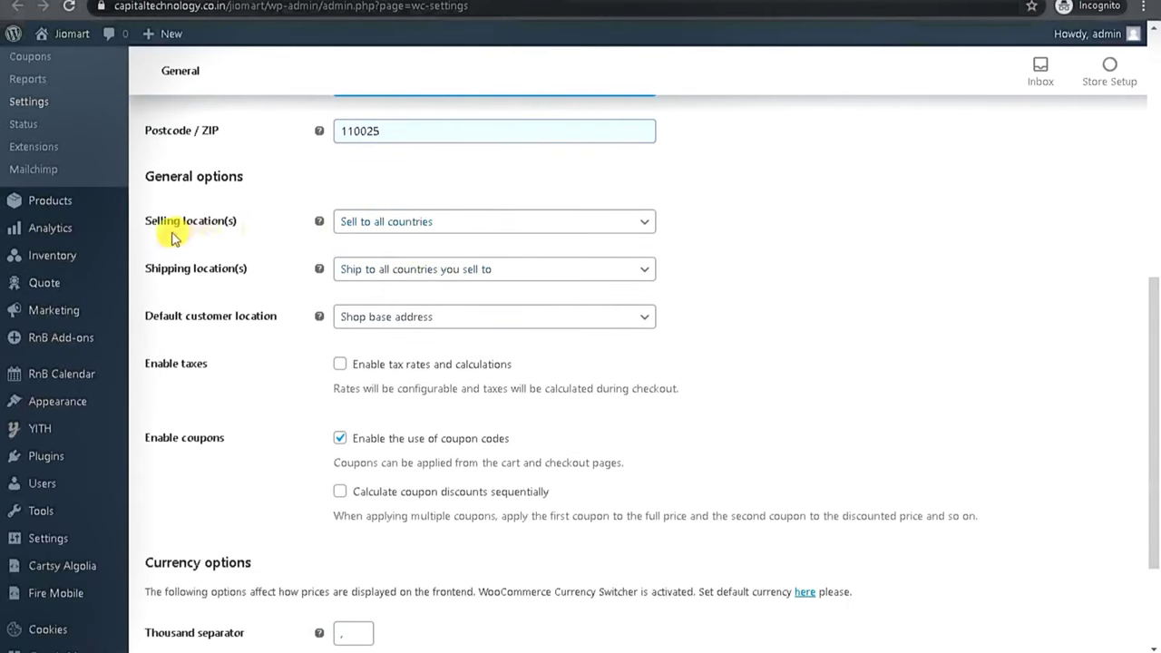
Restrict selling to specific countries, with India as the only one
click(372, 224)
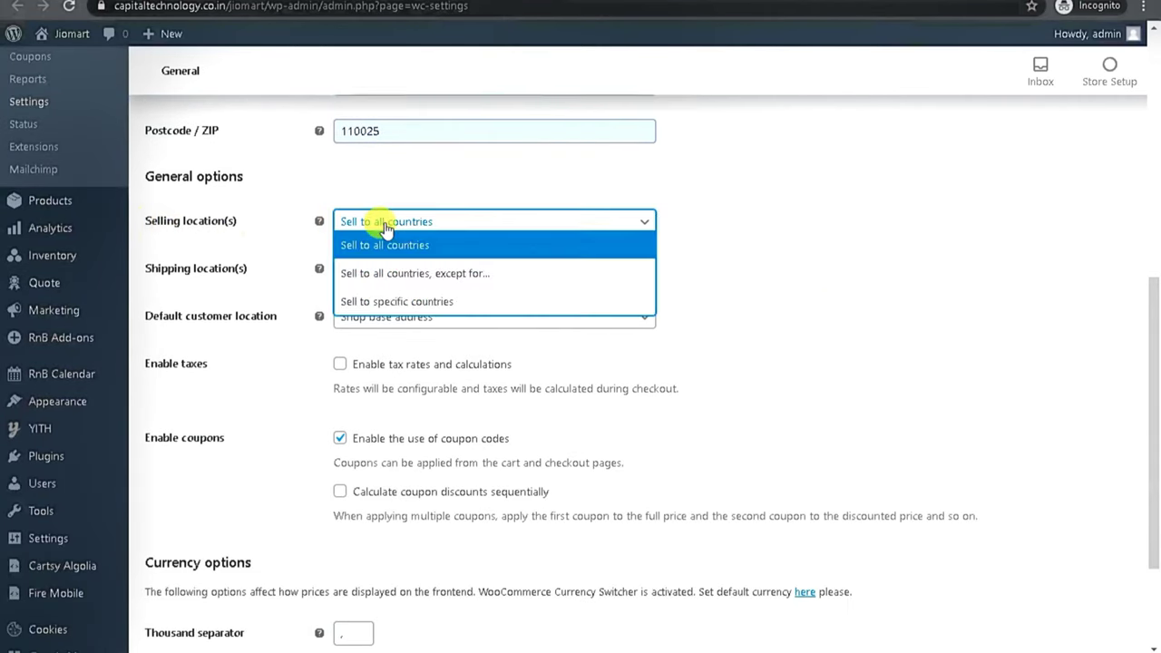
click(425, 307)
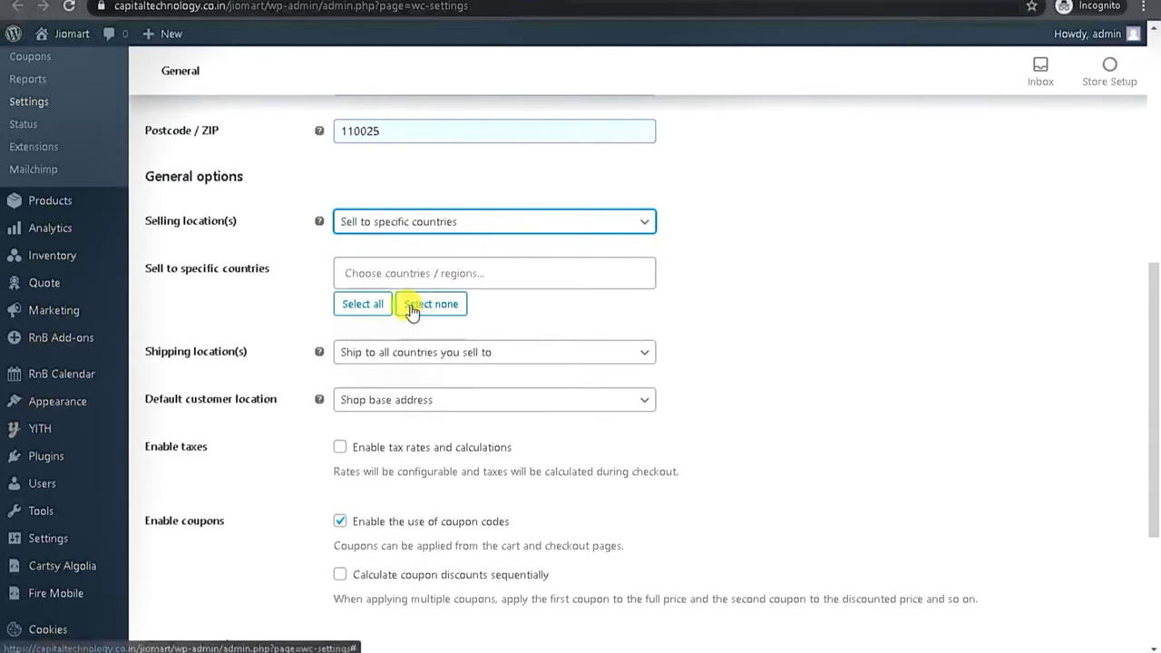
click(353, 275)
text(india)
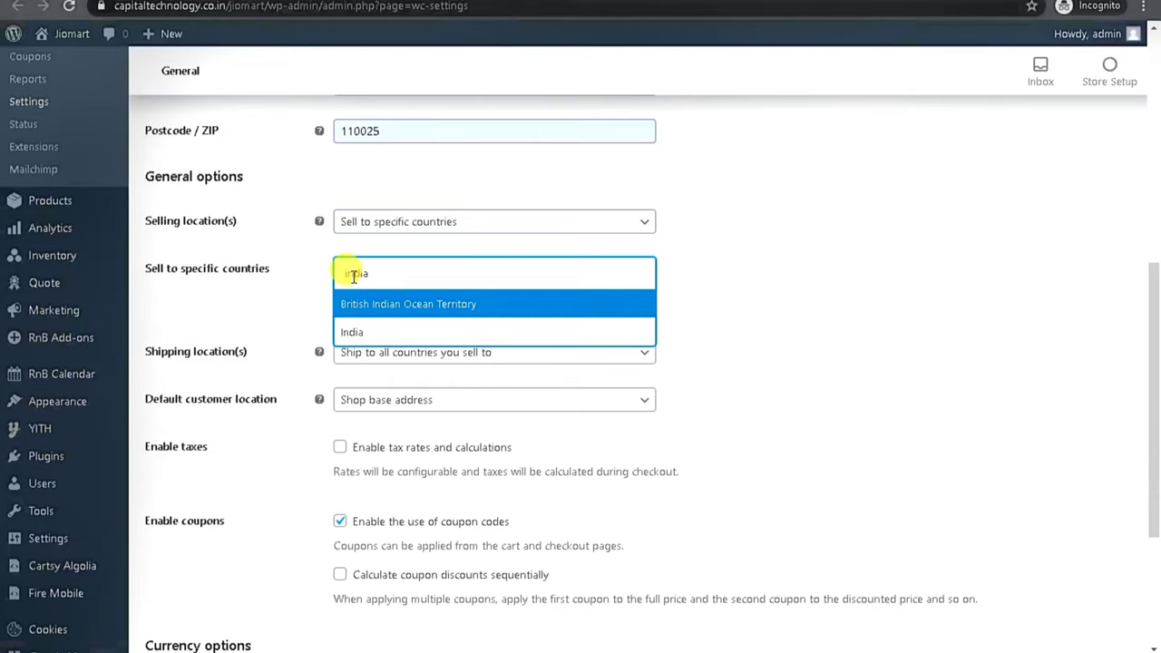
click(352, 331)
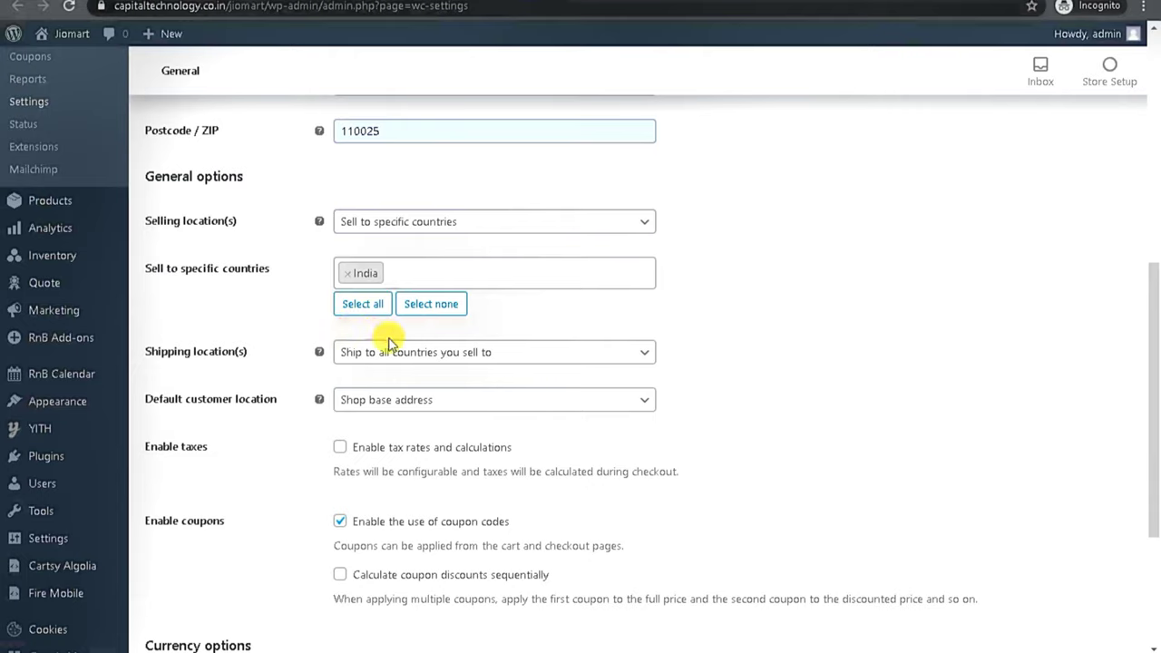
Restrict shipping to specific countries, with India as the only one
click(386, 353)
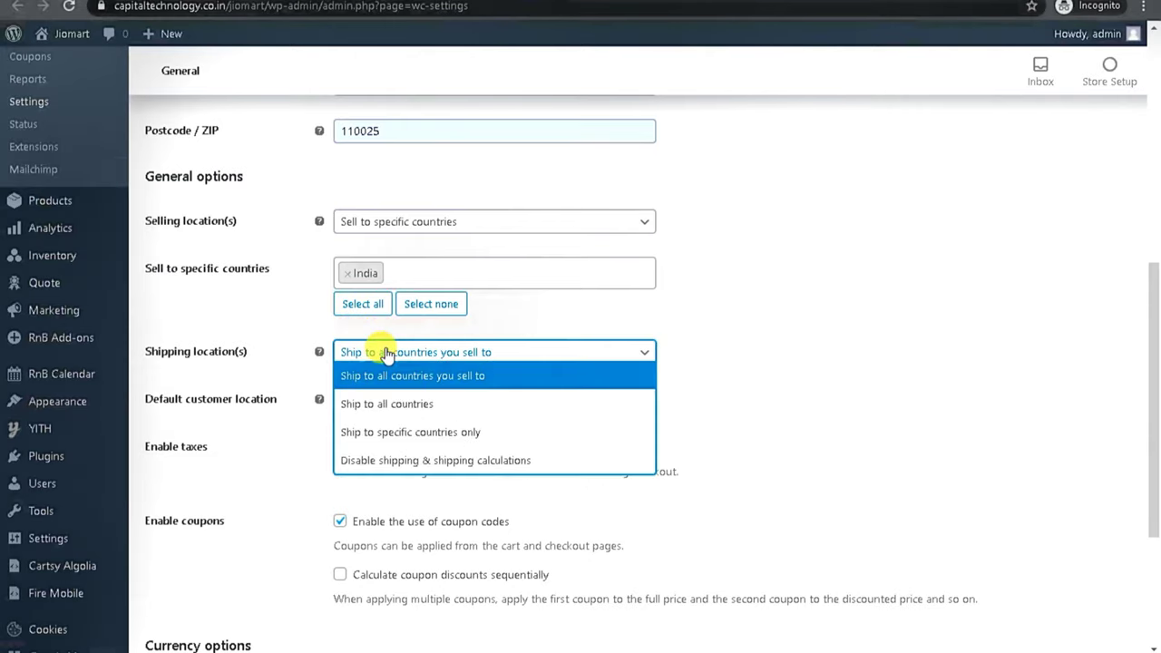
click(404, 448)
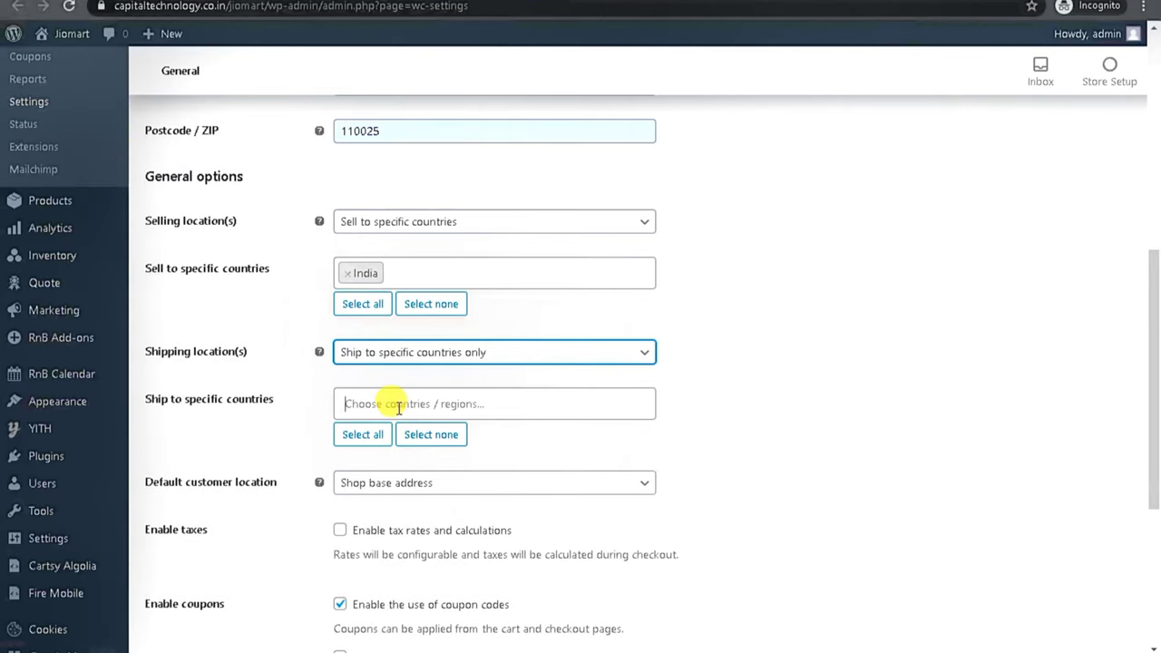
click(397, 407)
text(India)
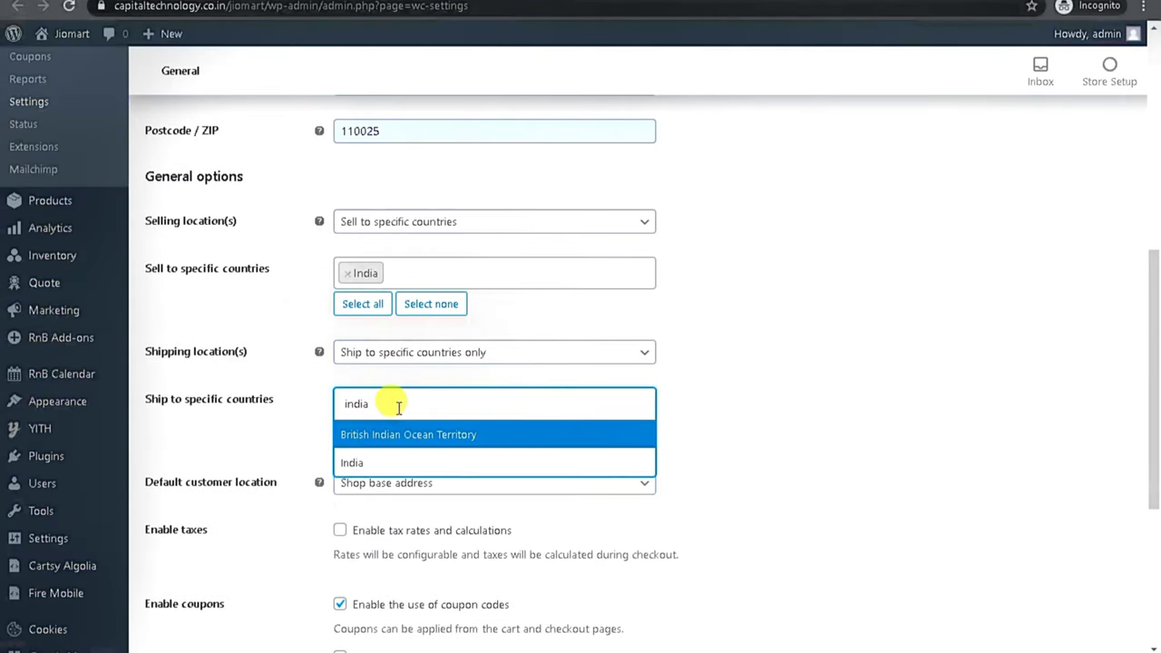
click(392, 461)
scroll(392, 464, down, 1)
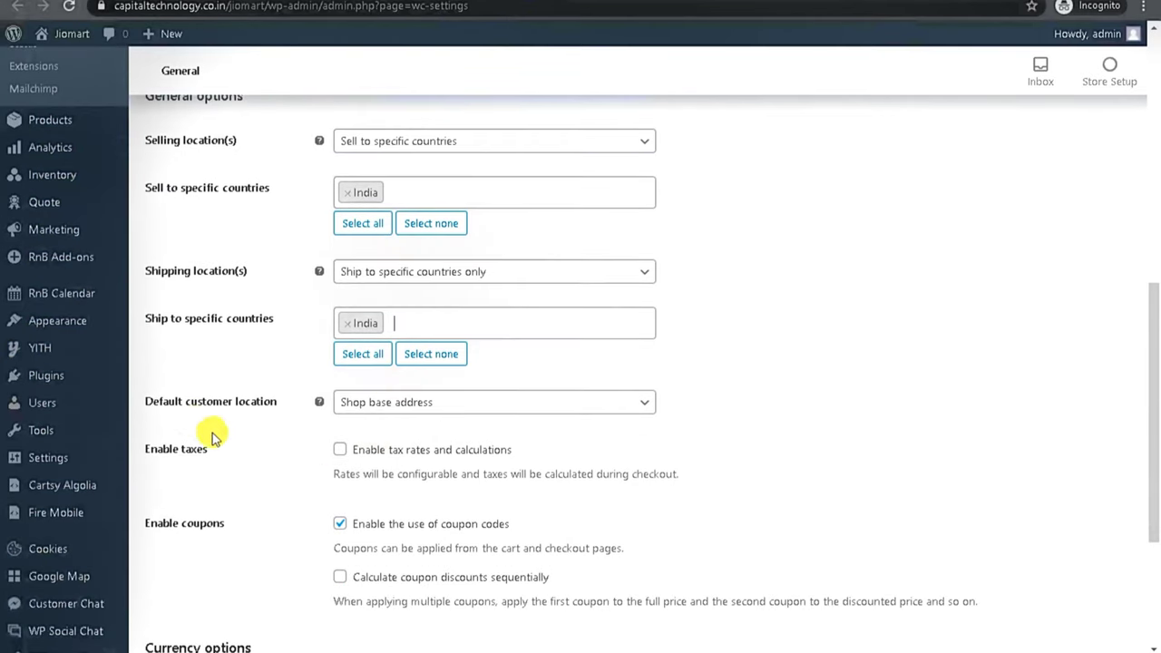
Keep 'Shop base address' as the default customer location
click(348, 405)
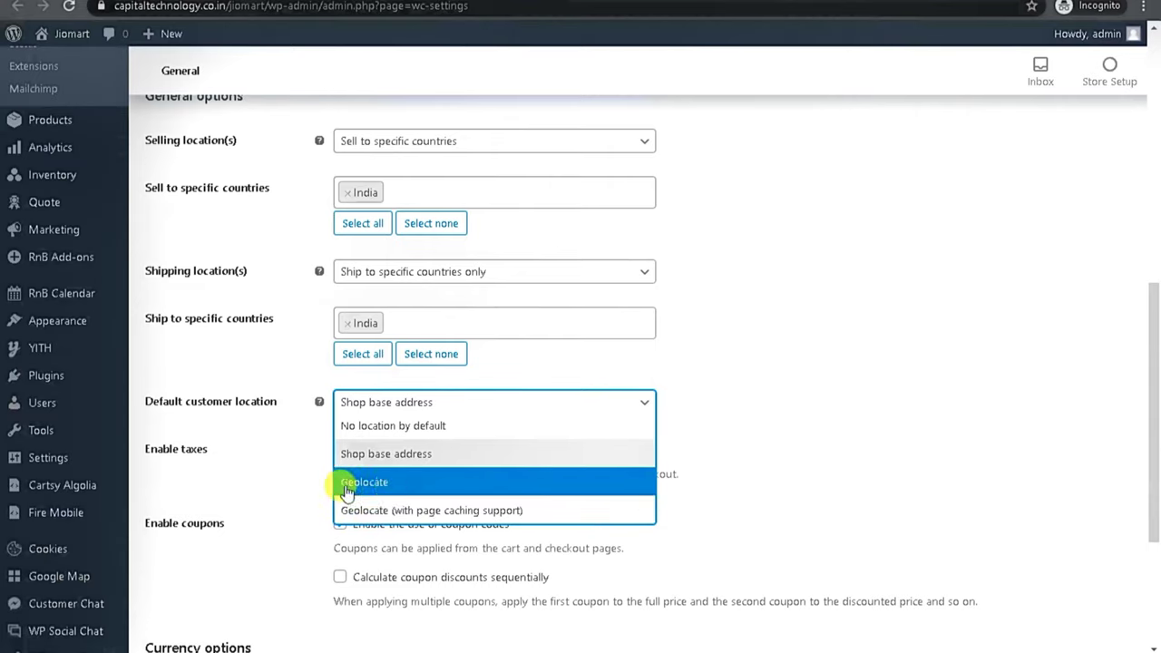
click(895, 436)
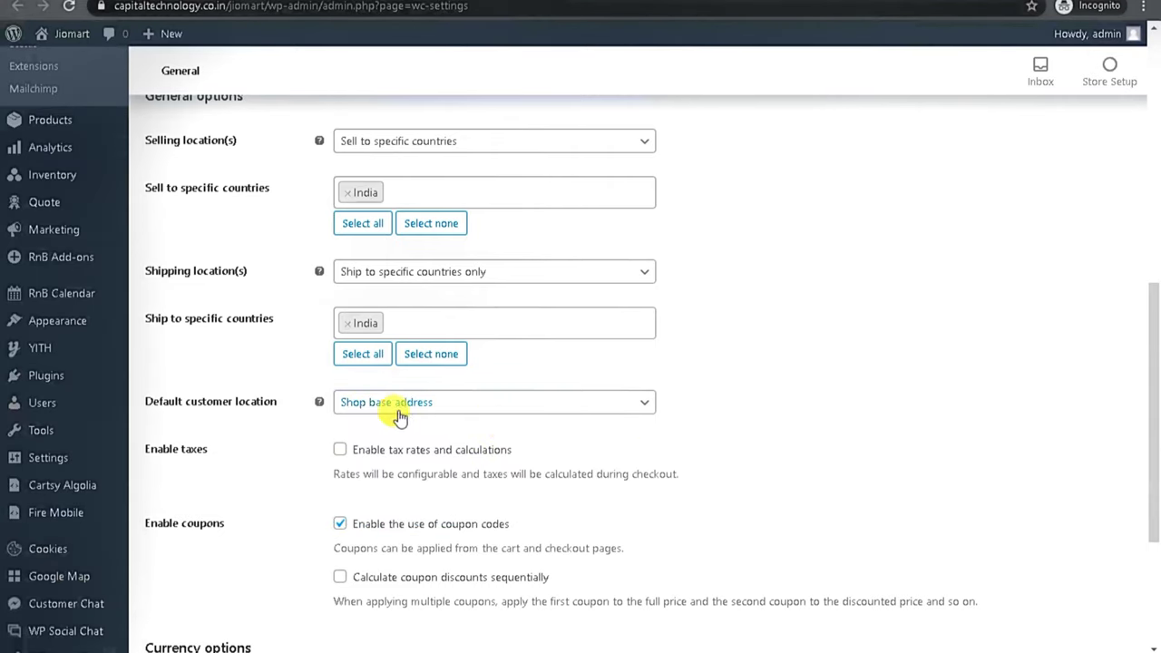
scroll(852, 403, down, 3)
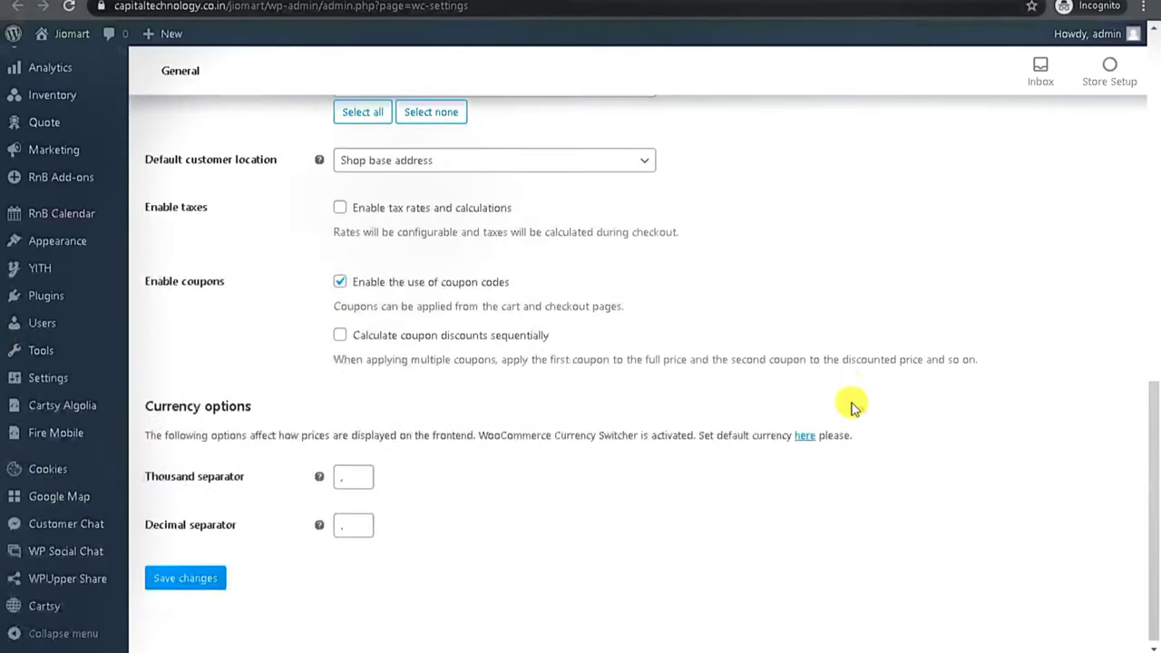
Tick the 'Enable tax rates and calculations' checkbox under Enable taxes
click(339, 210)
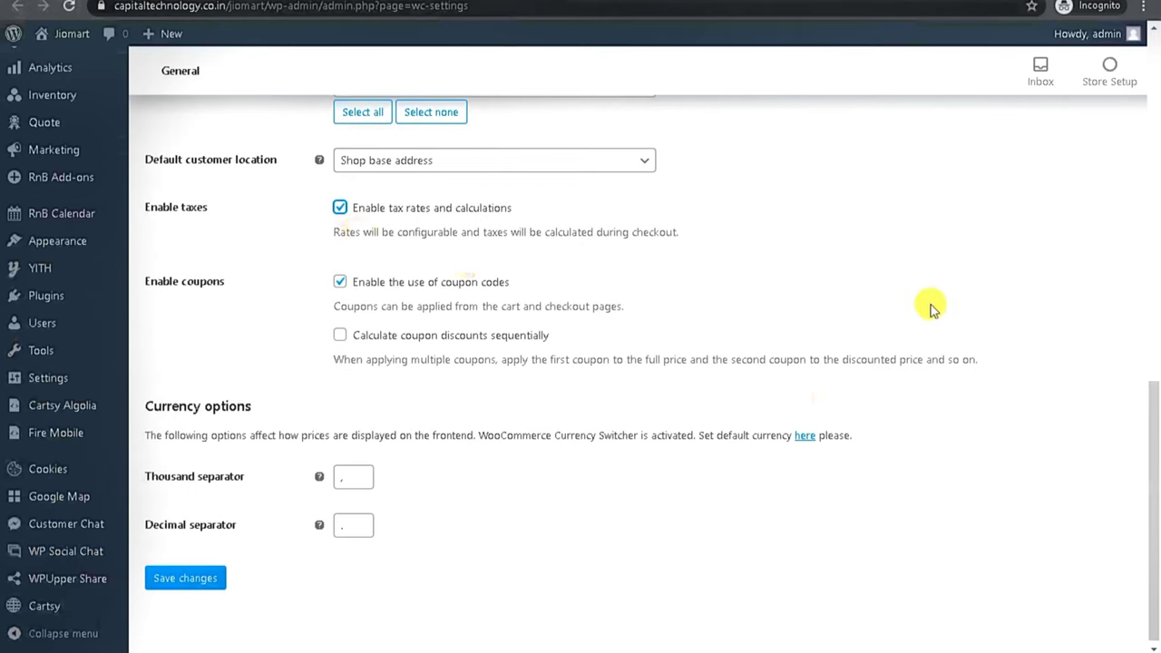
scroll(928, 313, up, 2)
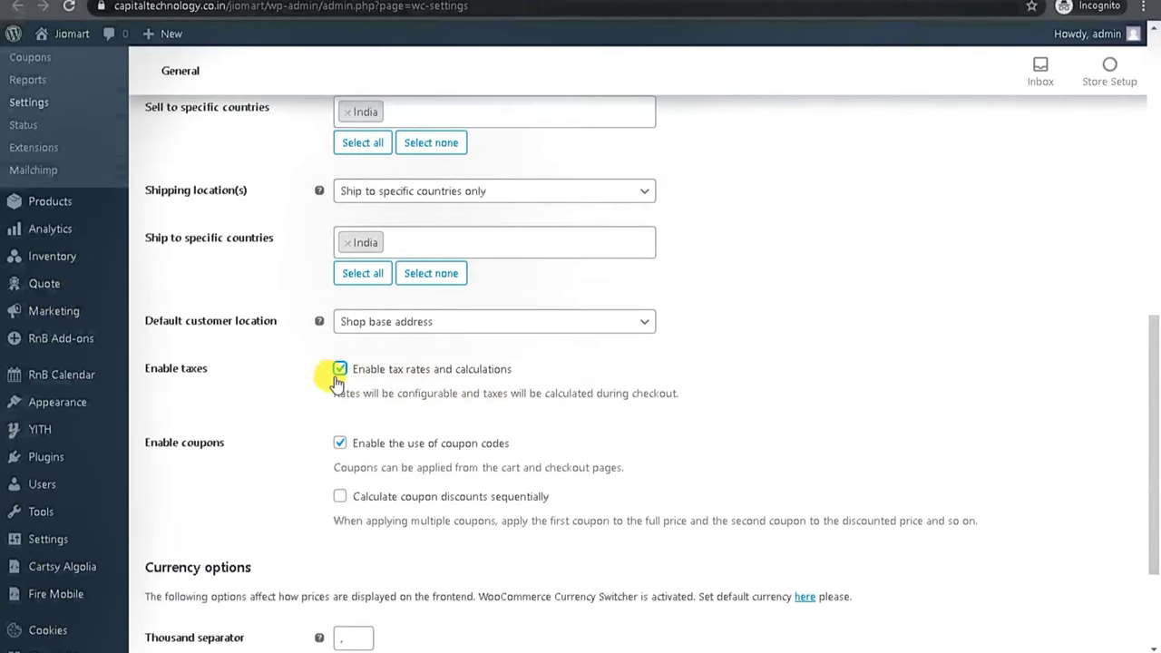
scroll(661, 426, up, 8)
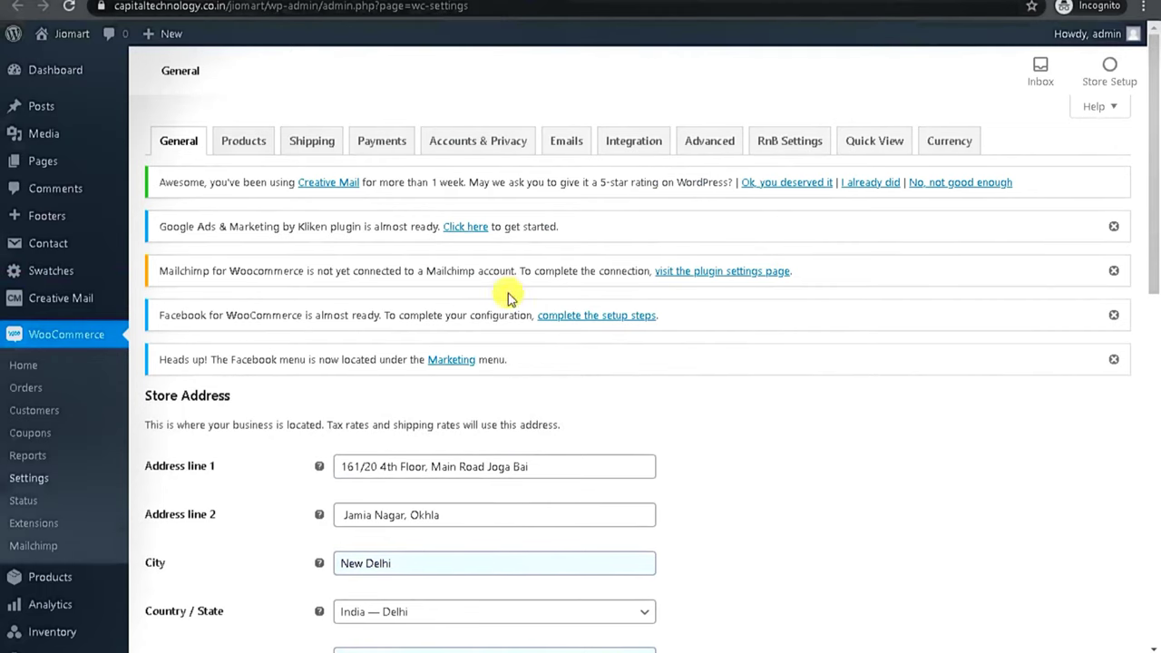
scroll(490, 299, down, 15)
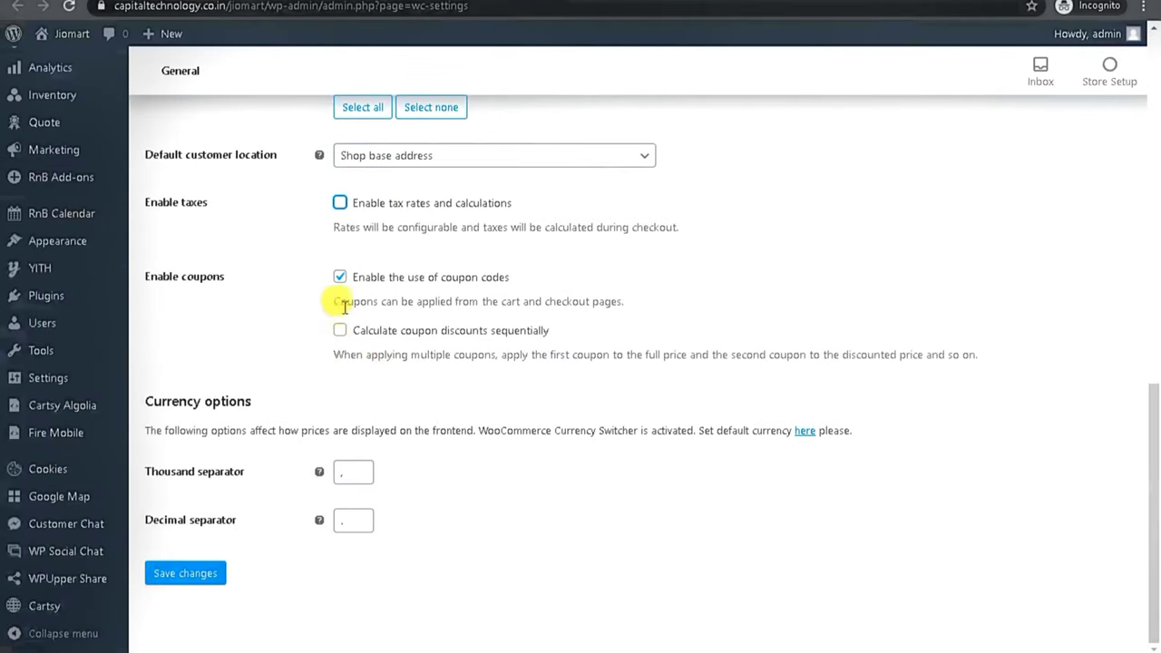
click(338, 203)
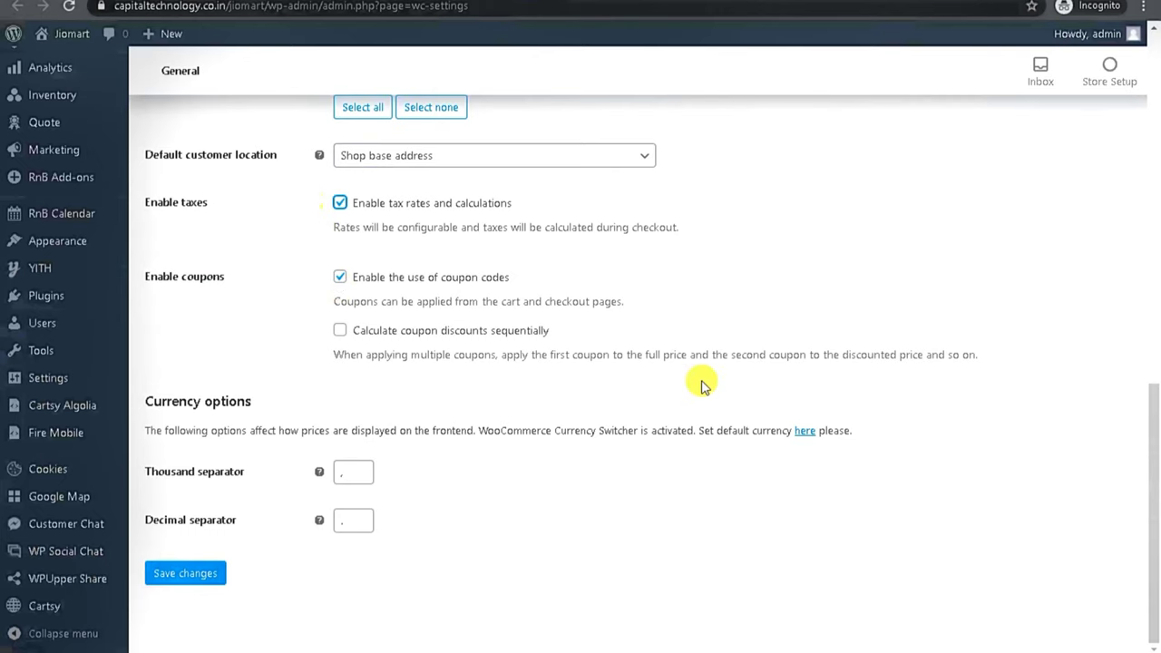
scroll(700, 384, up, 15)
scroll(700, 384, down, 10)
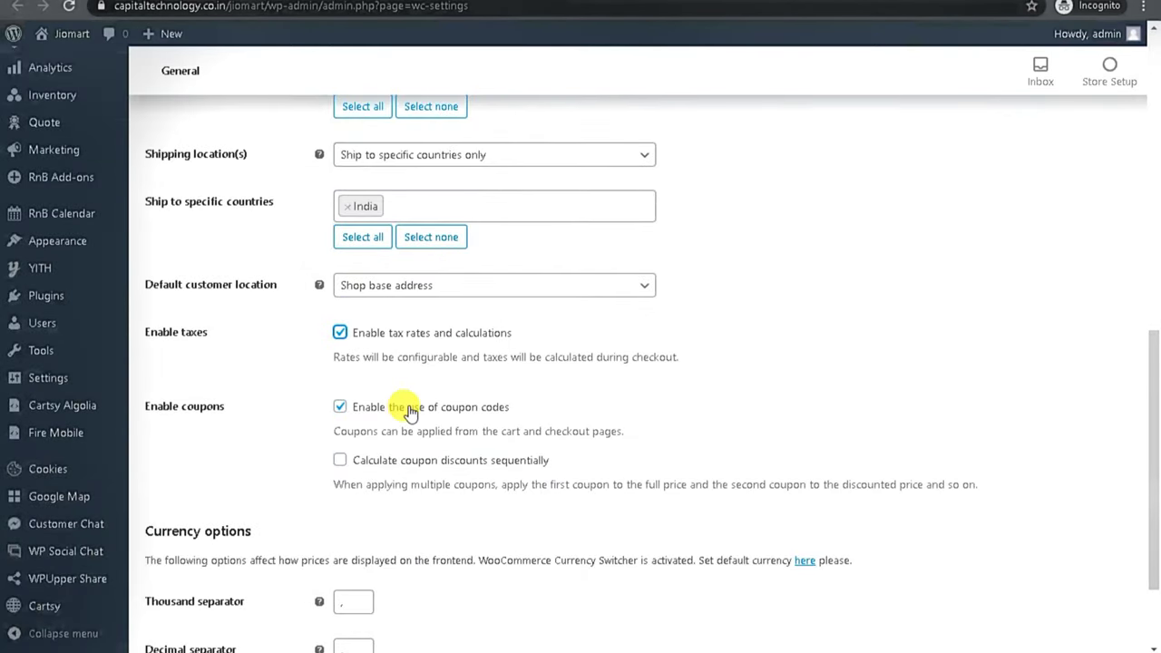
scroll(327, 367, down, 1)
scroll(328, 371, up, 5)
scroll(272, 259, up, 3)
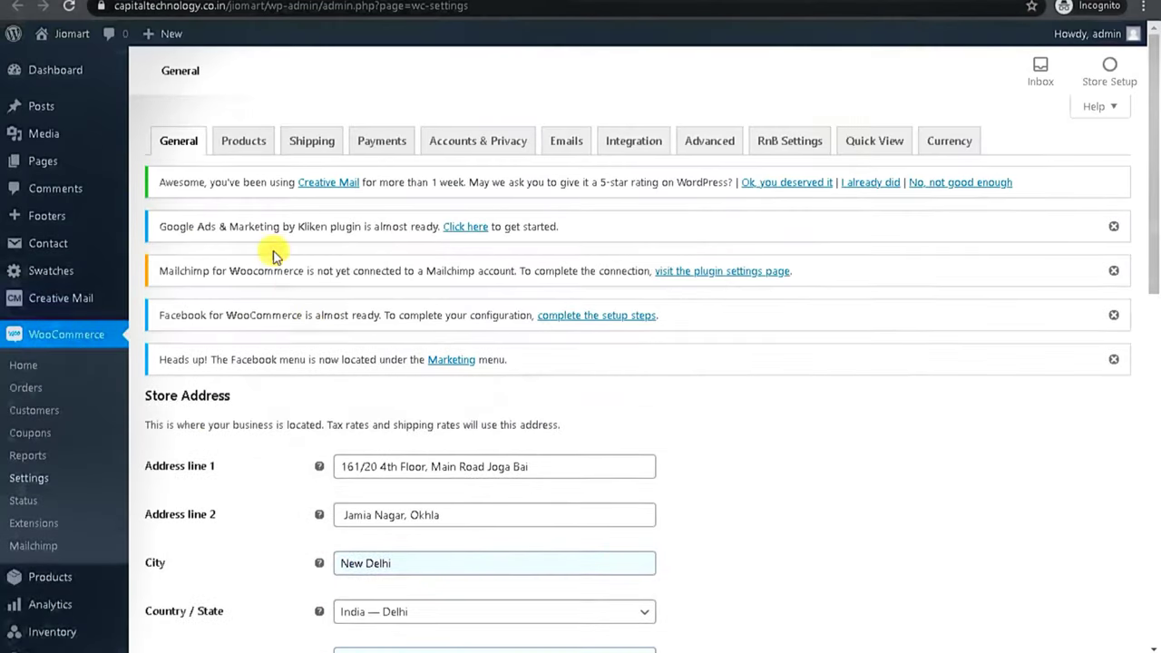
scroll(729, 481, down, 8)
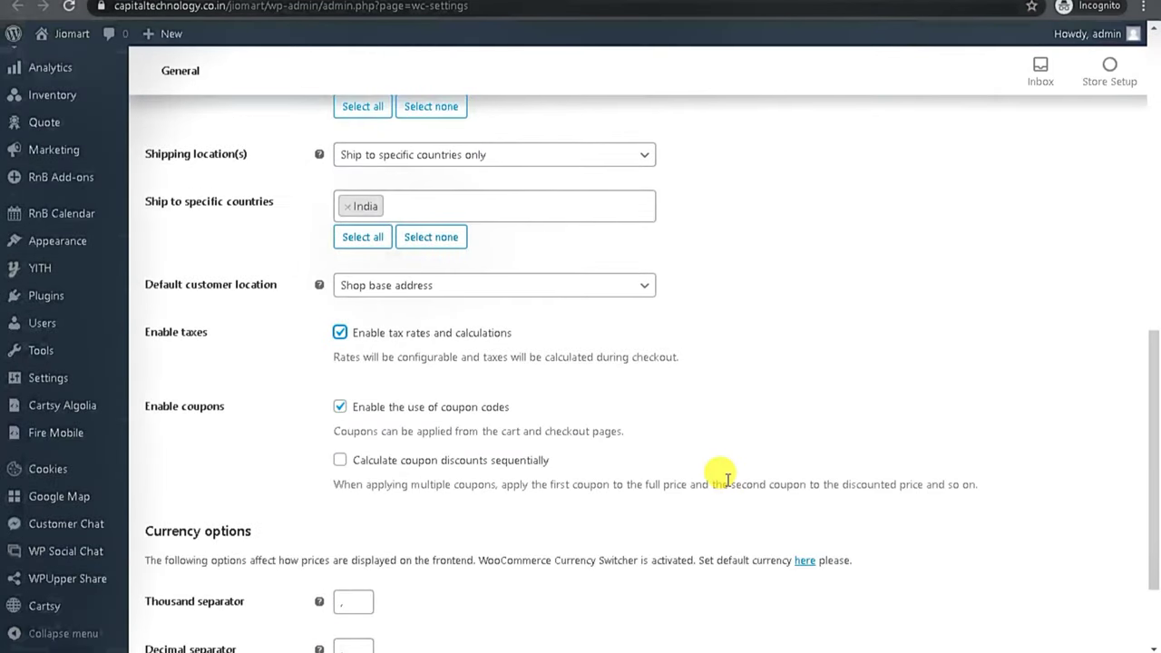
scroll(729, 484, down, 2)
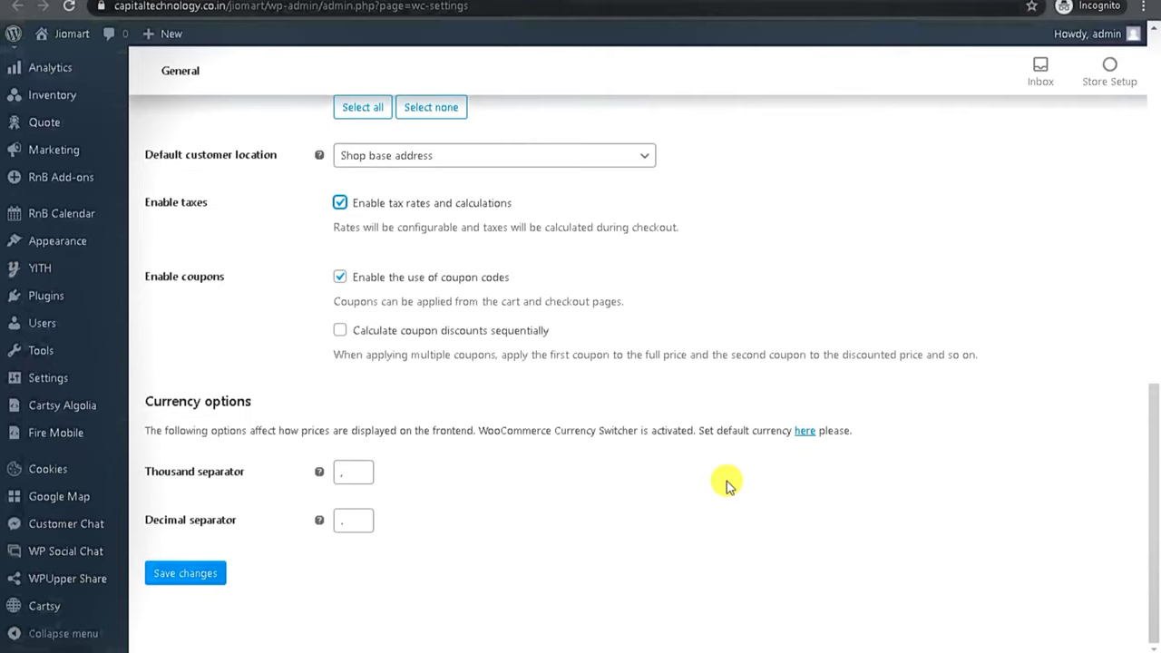
Save the General settings and confirm the 'Your settings have been saved' notice
click(182, 577)
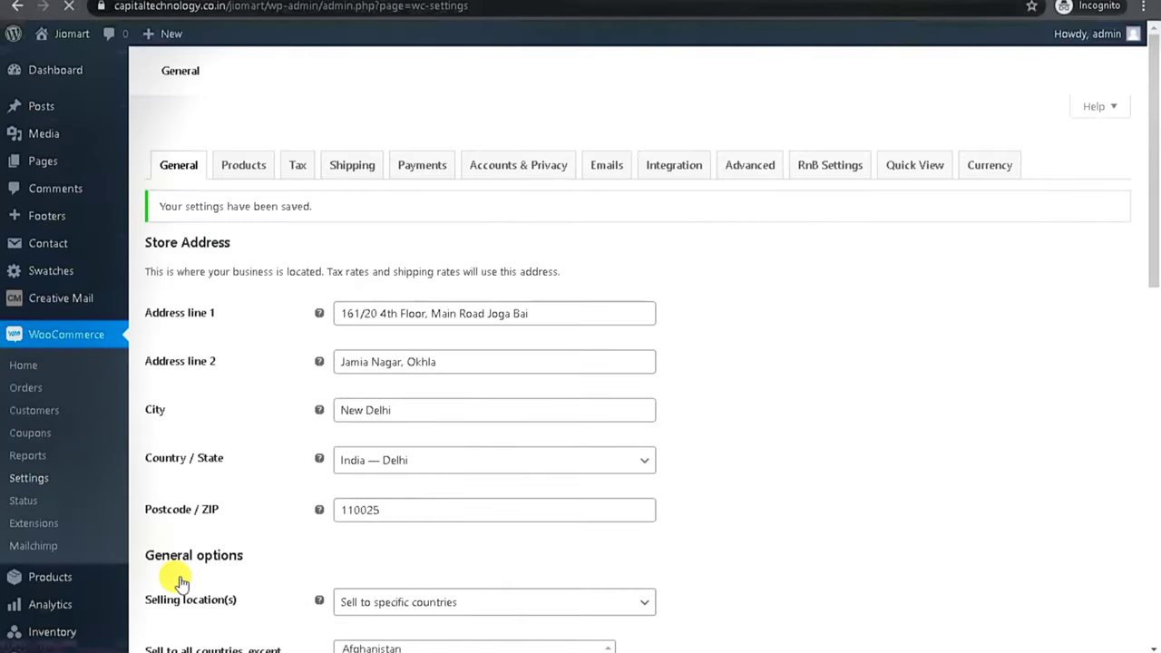
scroll(844, 351, down, 2)
scroll(845, 351, down, 8)
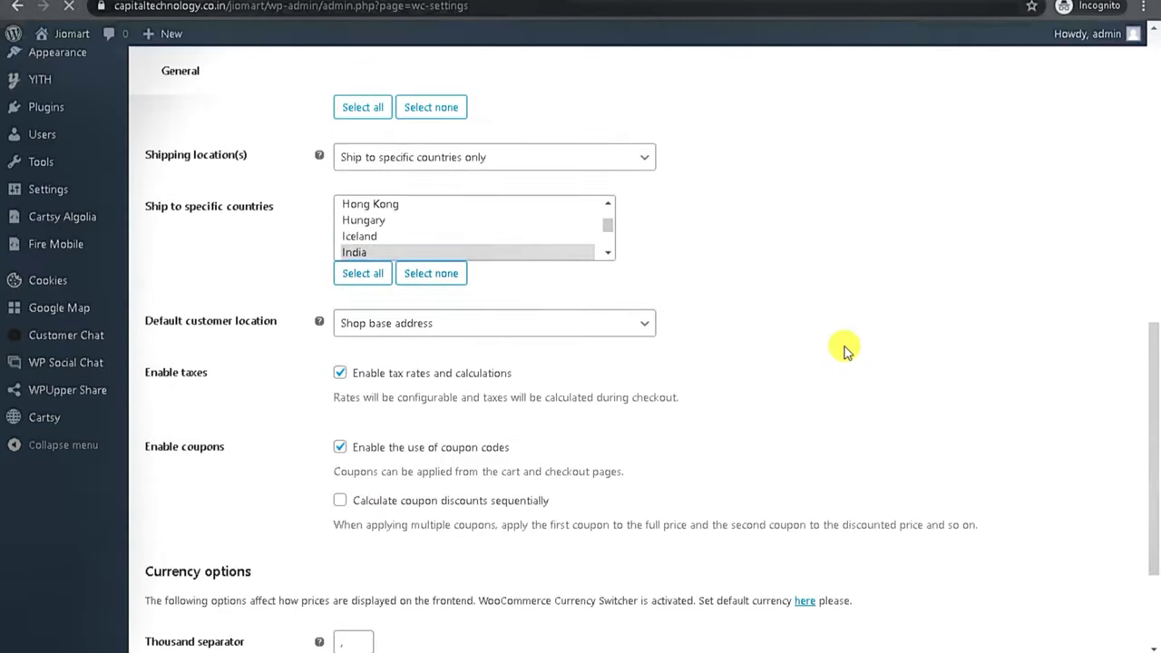
scroll(844, 351, up, 4)
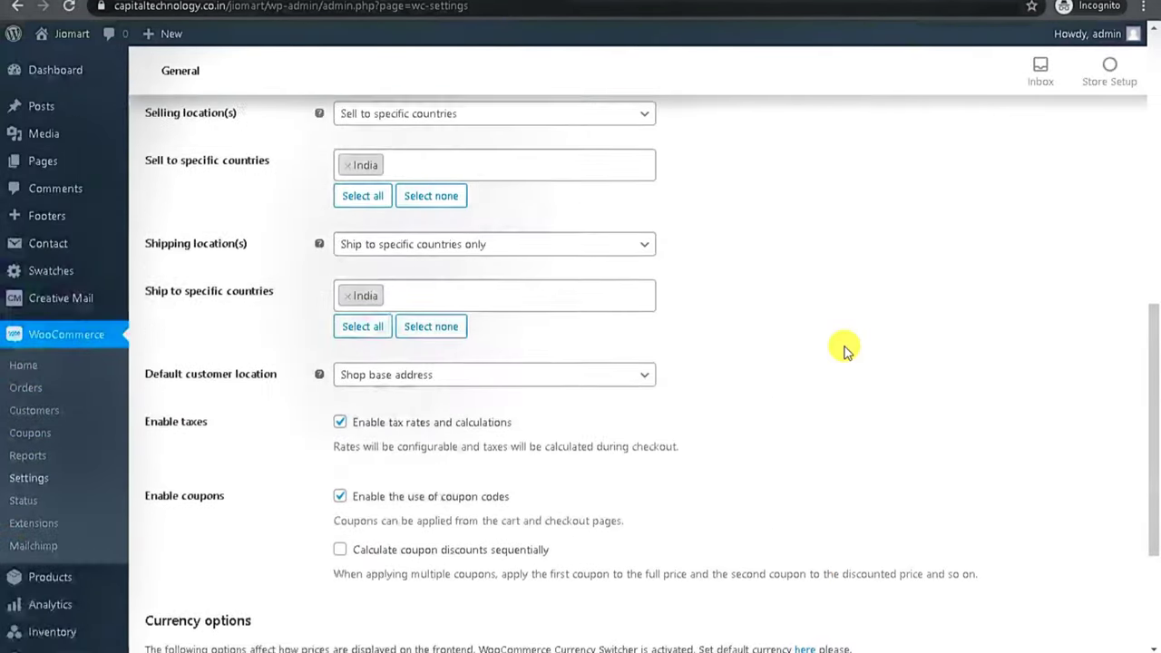
scroll(843, 352, down, 4)
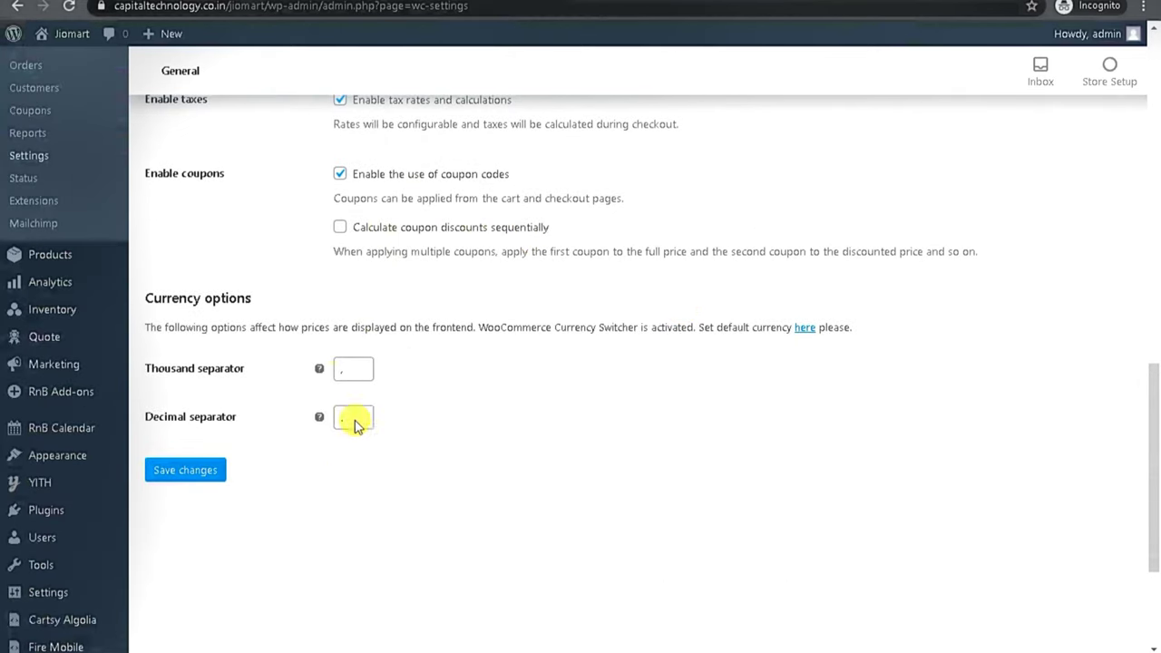
scroll(562, 325, up, 1)
scroll(570, 332, up, 7)
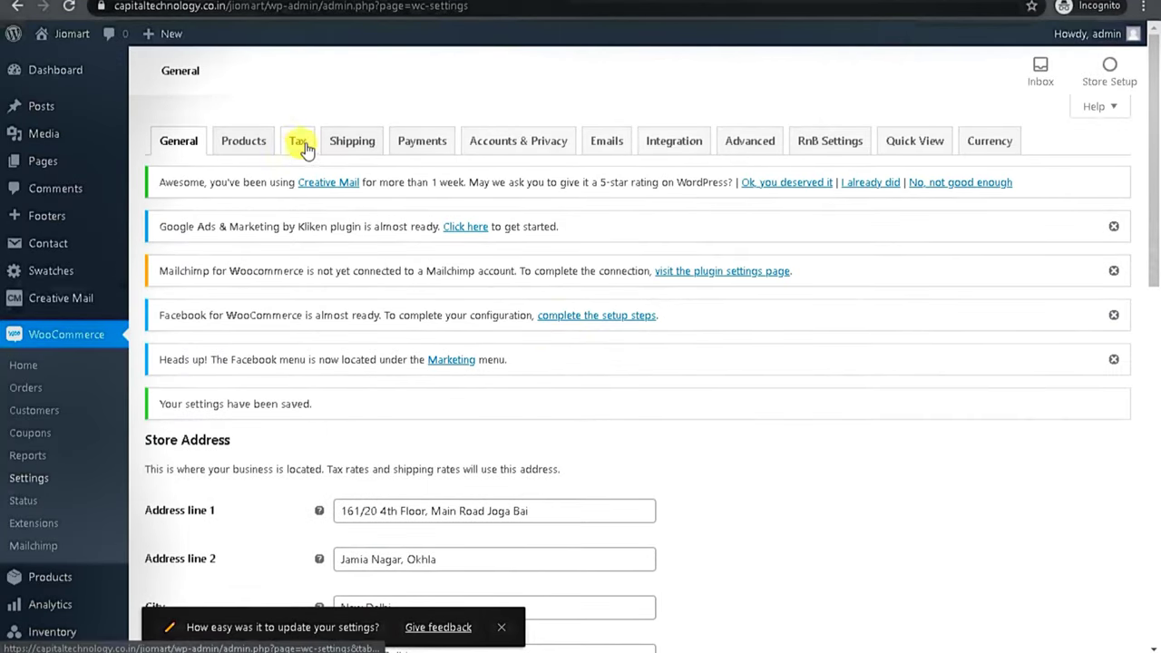
On the Currency tab, replace the GBP row with INR and choose the ₹ symbol
click(993, 149)
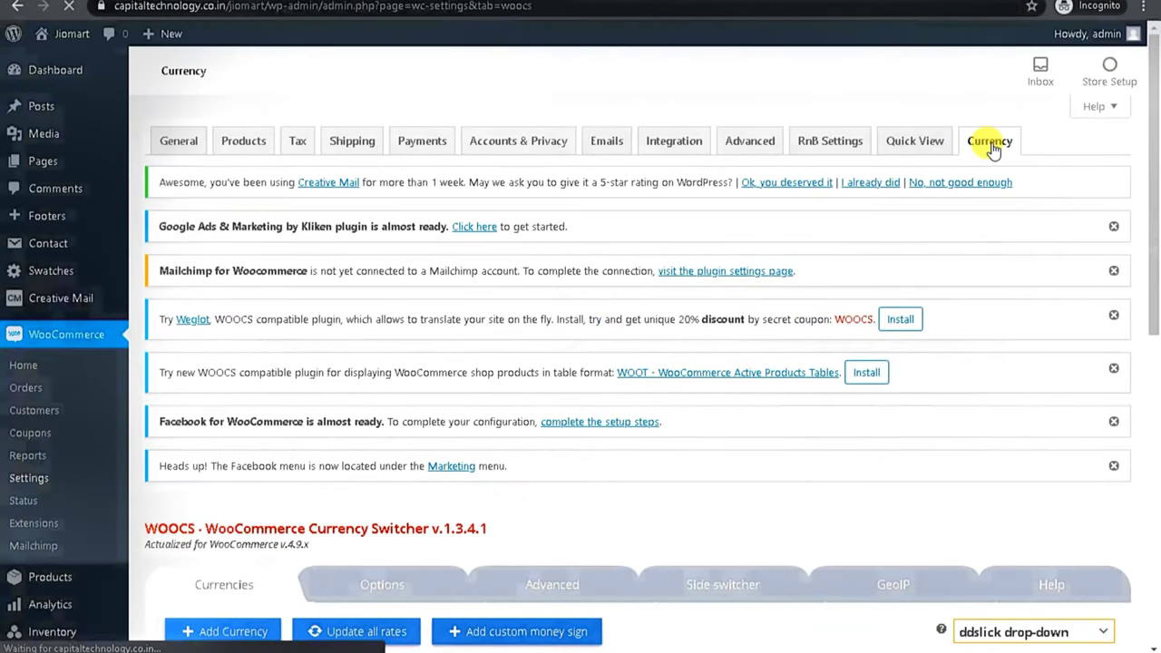
scroll(878, 292, down, 5)
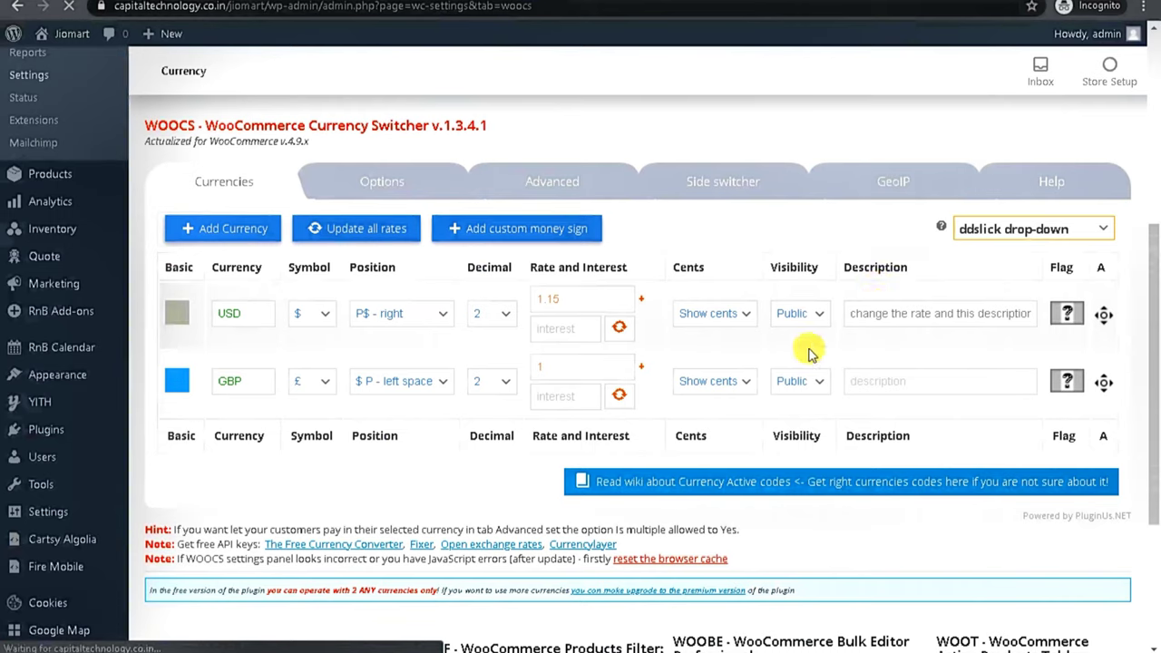
drag(252, 381, 192, 386)
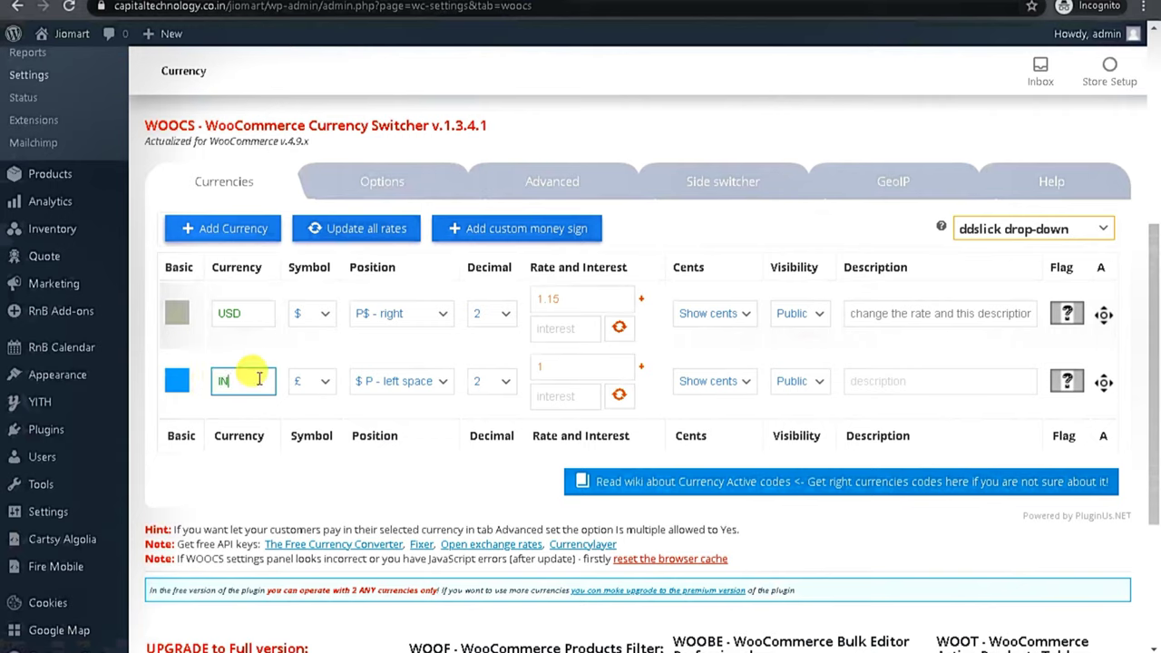
text(INR)
click(324, 381)
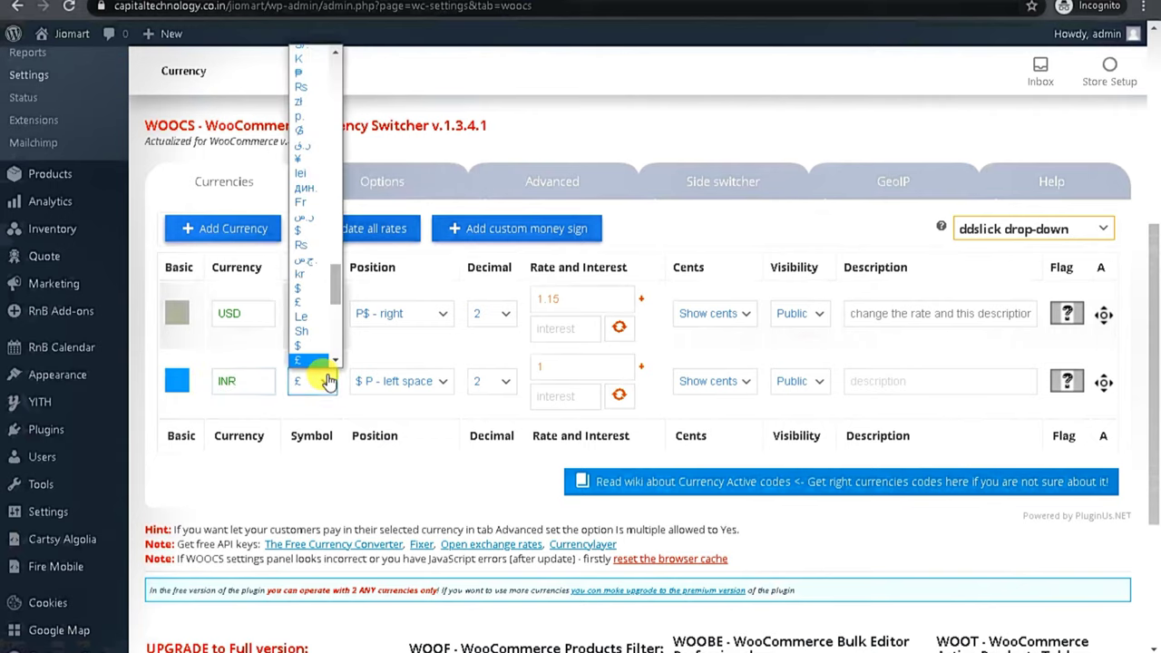
drag(334, 291, 332, 338)
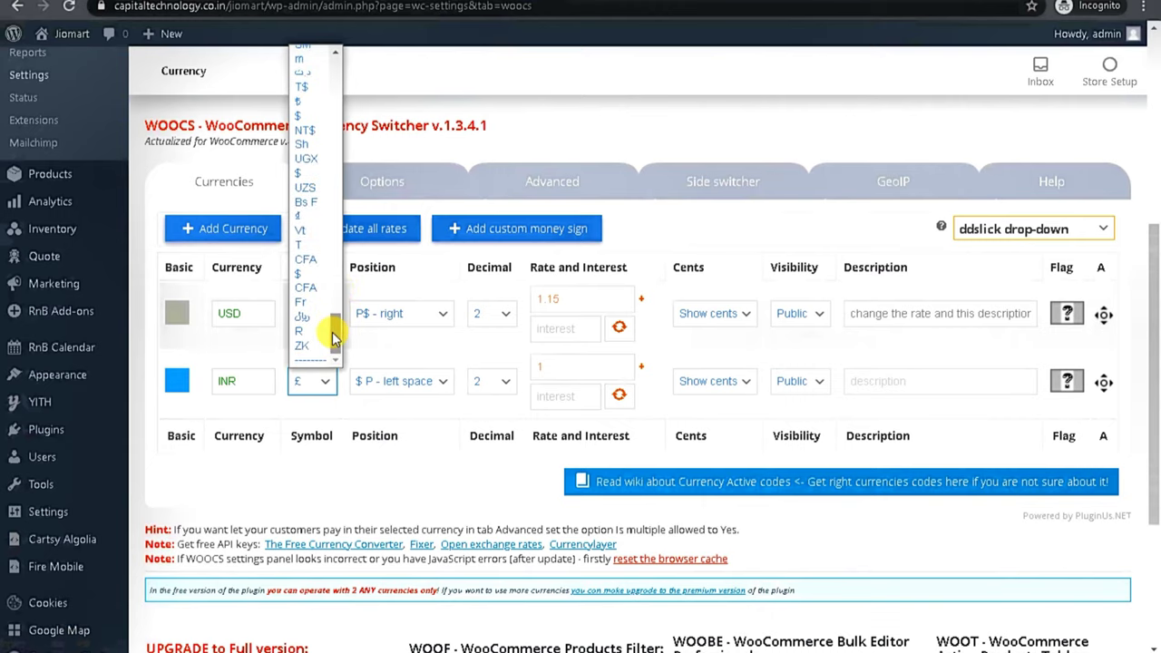
scroll(327, 227, up, 5)
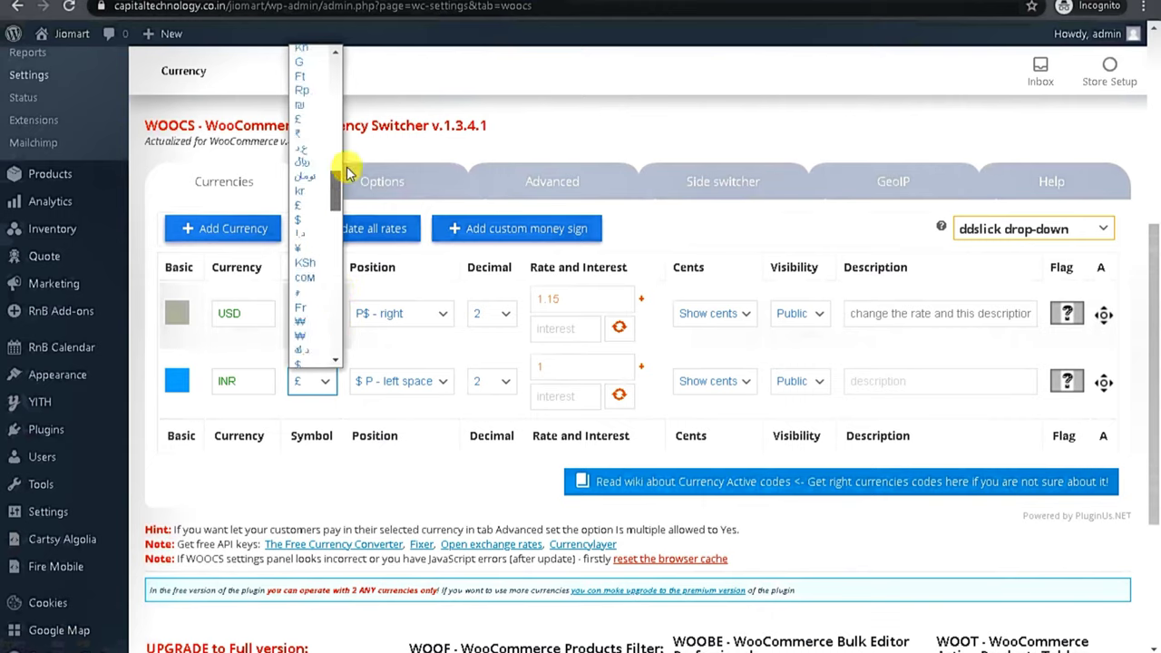
scroll(322, 191, up, 10)
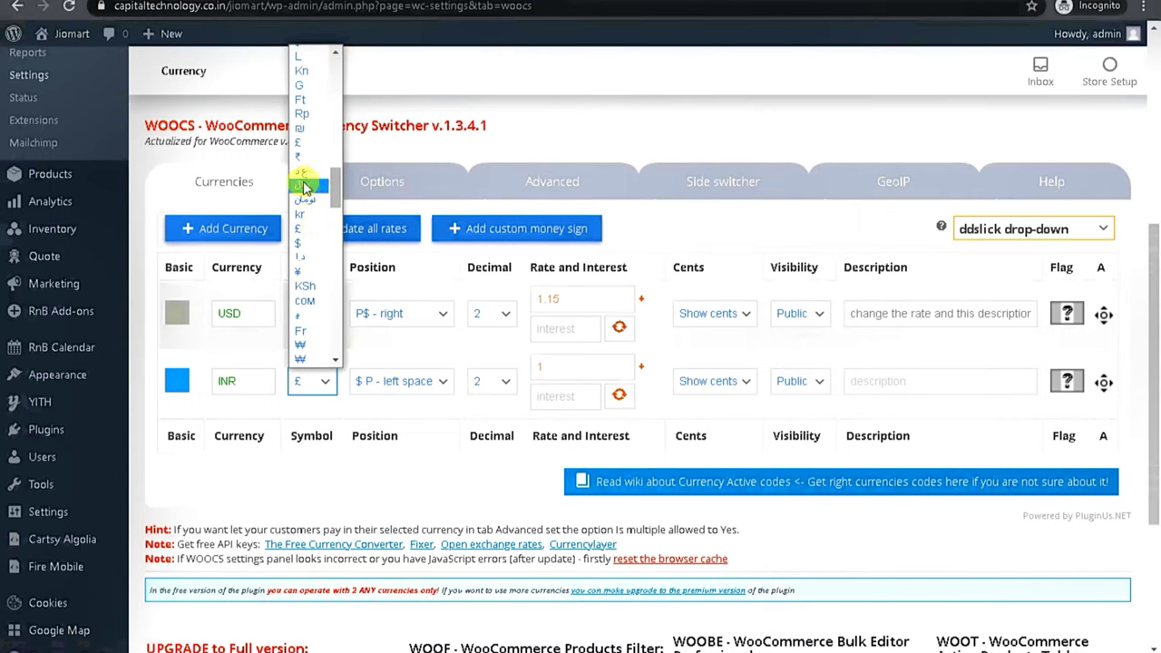
click(304, 157)
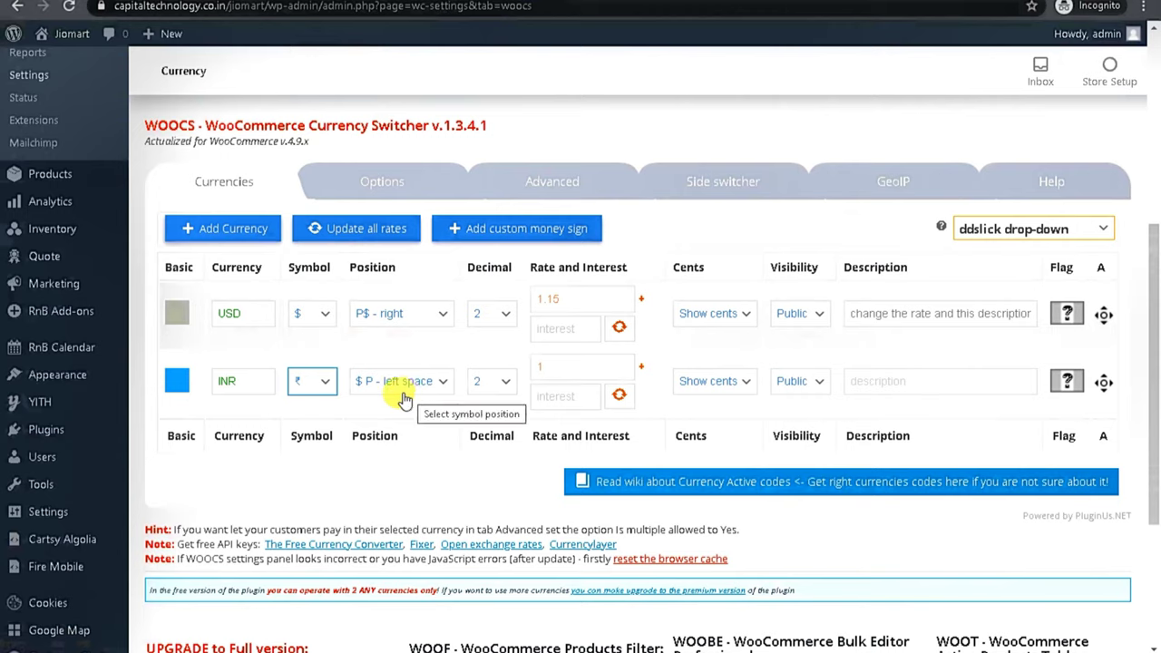
Back on the storefront, add Buitoni's Mixed Cheese Tortellini to the cart and highlight the £2.99 ravioli price
mouse_move(859, 651)
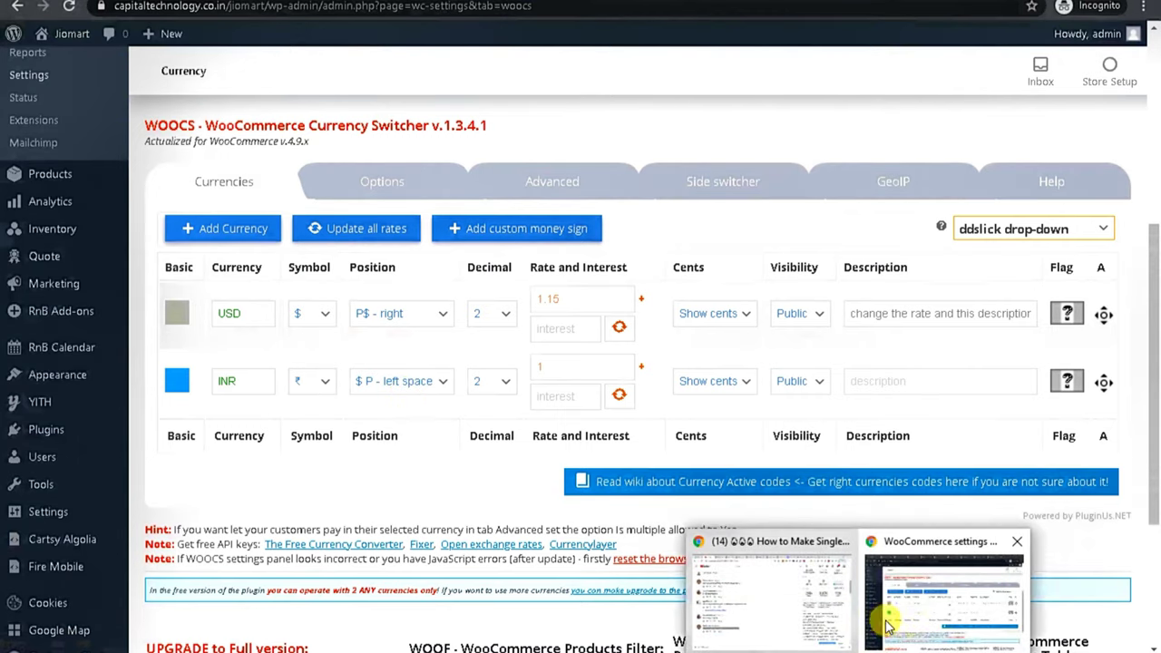
click(803, 626)
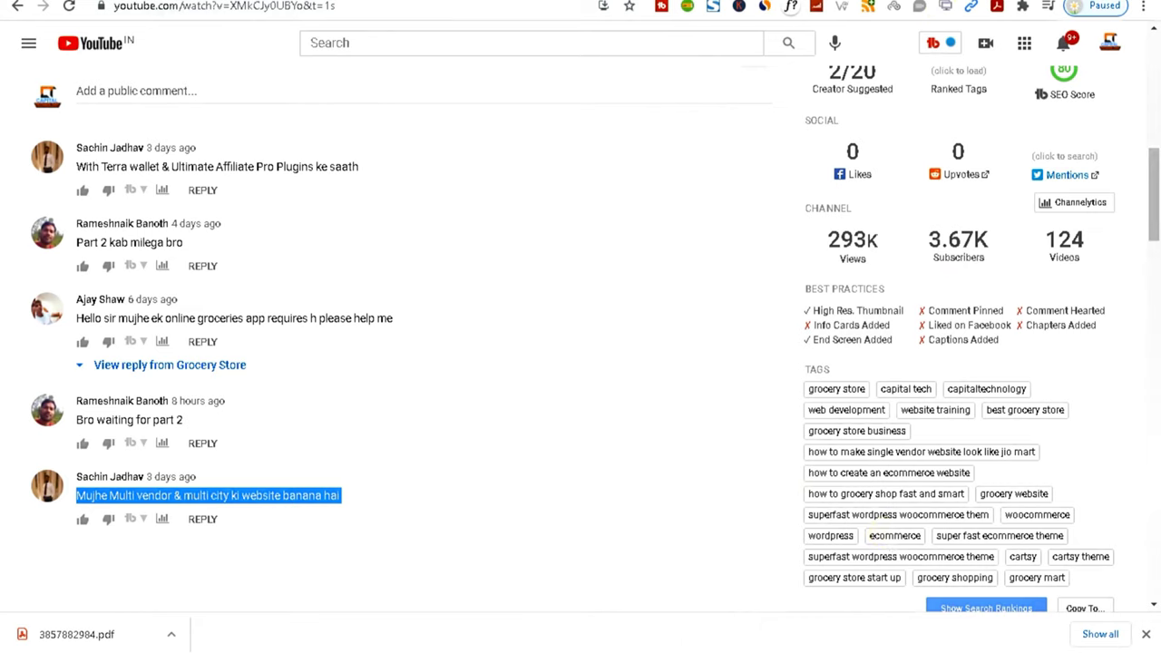
click(951, 608)
key(alt+Tab)
click(758, 476)
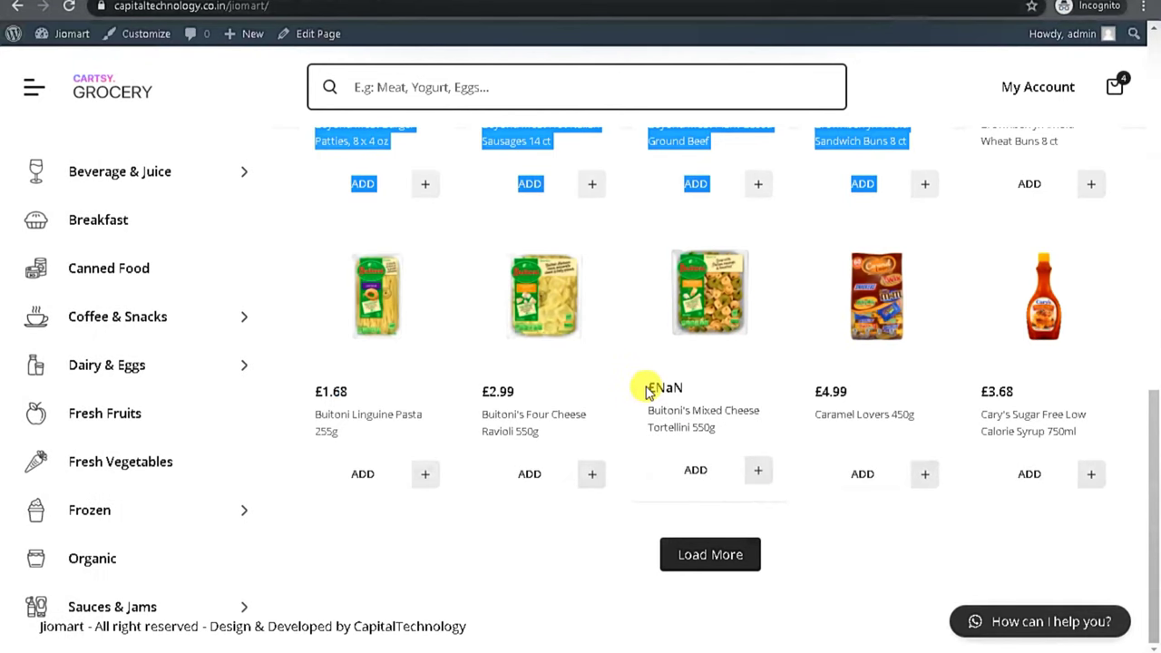
drag(475, 390, 508, 389)
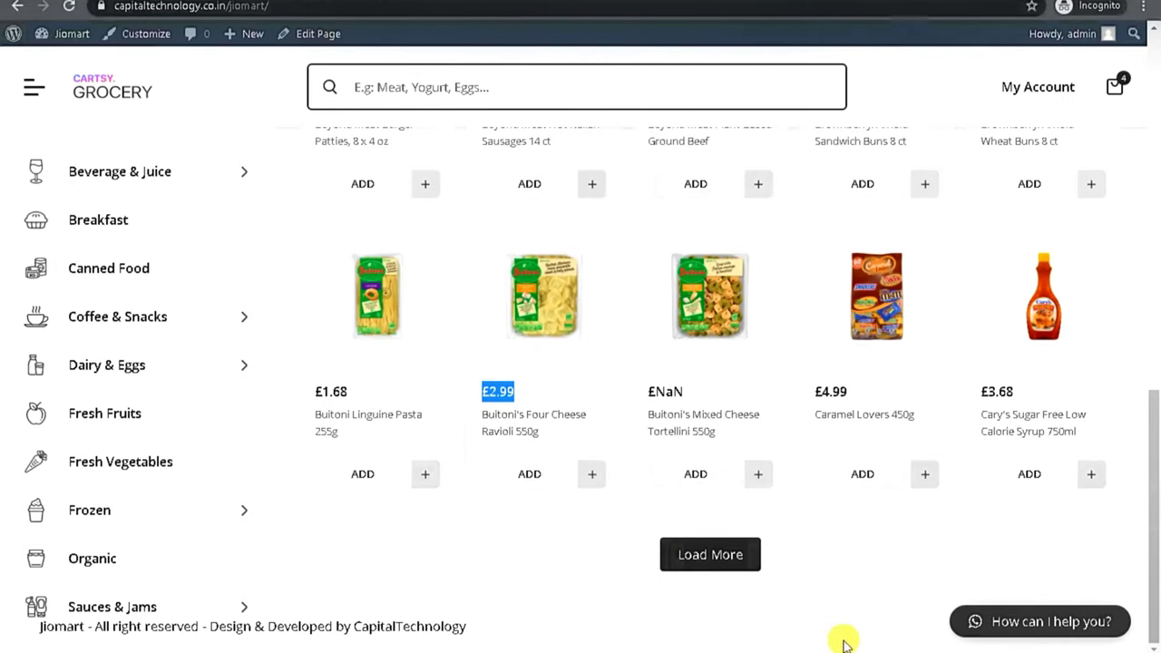
Bring the Jiomart store window back to the front, then return to the WooCommerce settings tab
click(783, 625)
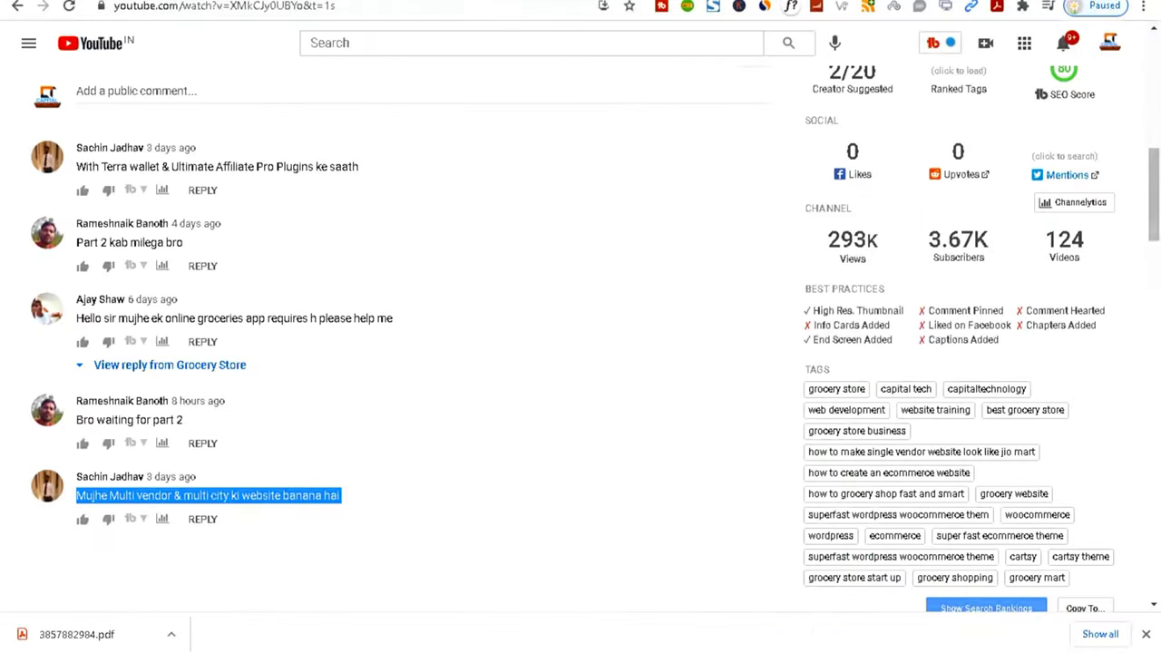
mouse_move(853, 646)
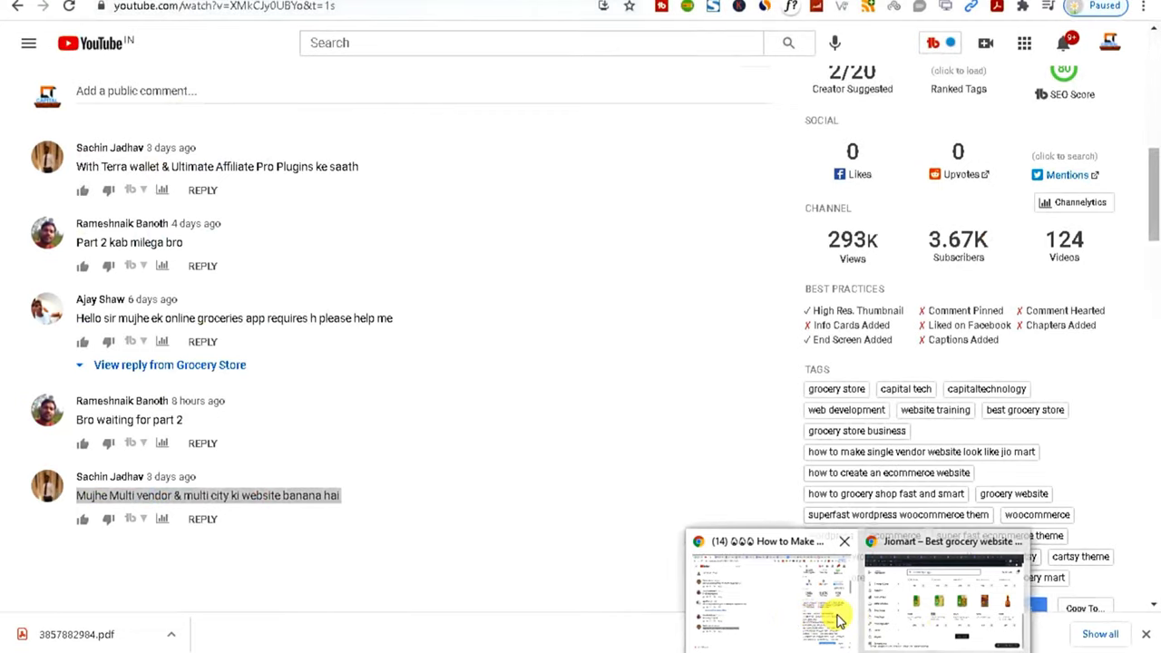
mouse_move(921, 617)
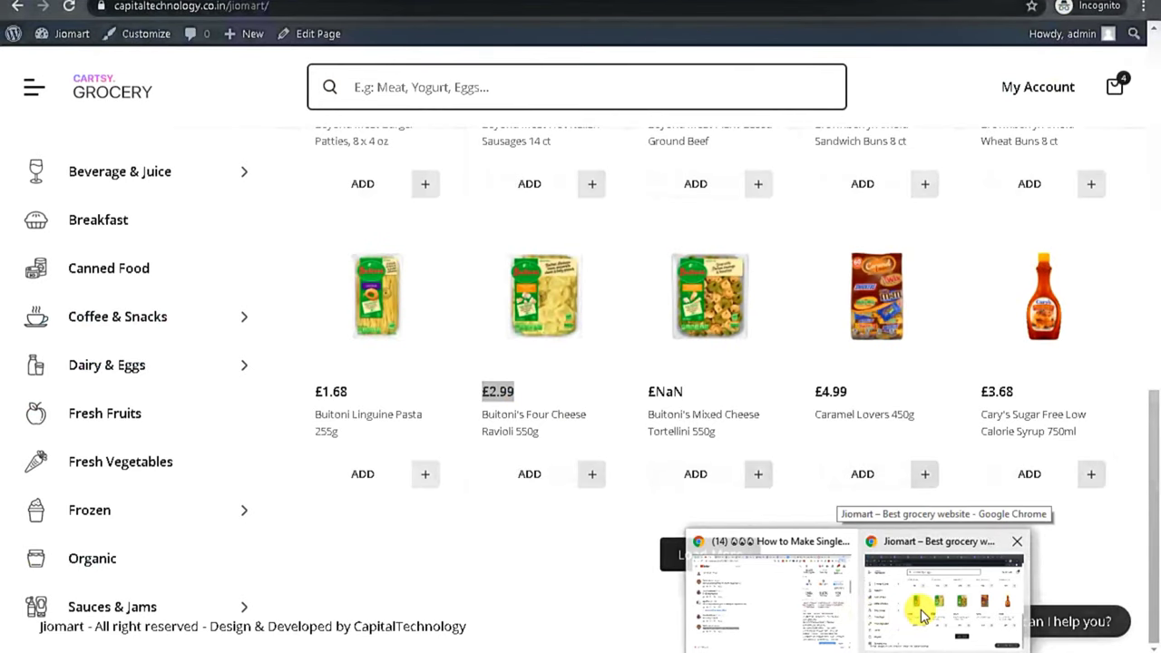
click(921, 617)
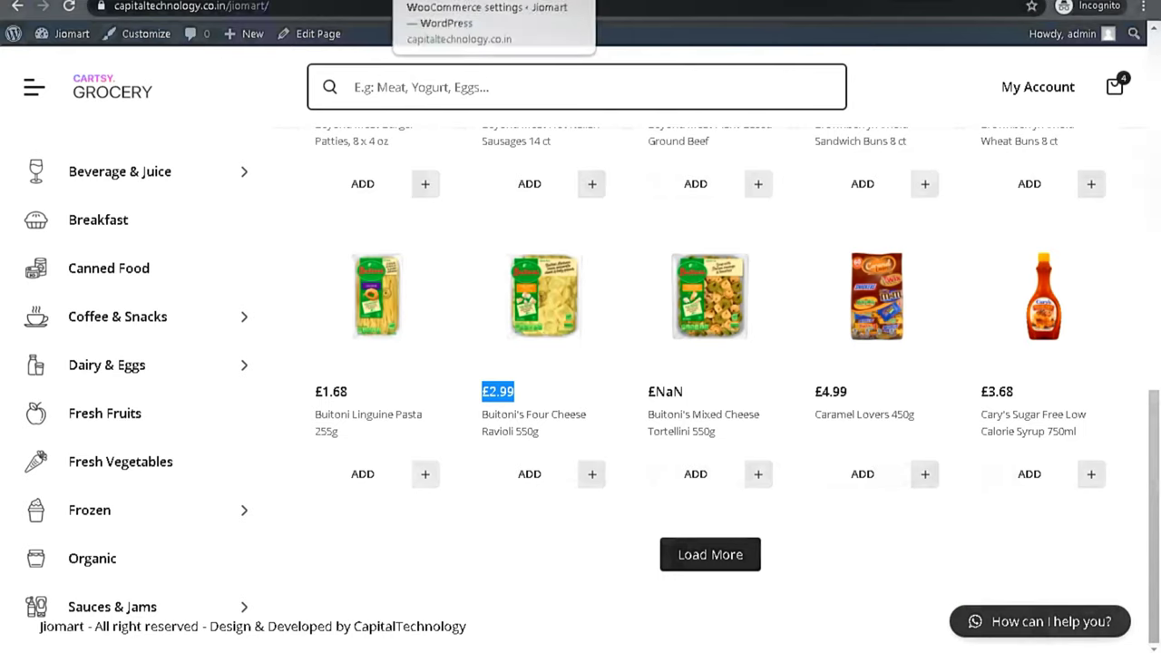
click(472, 2)
Keep INR's symbol position as '$ P - left space' and save the currency switcher settings
scroll(479, 458, down, 4)
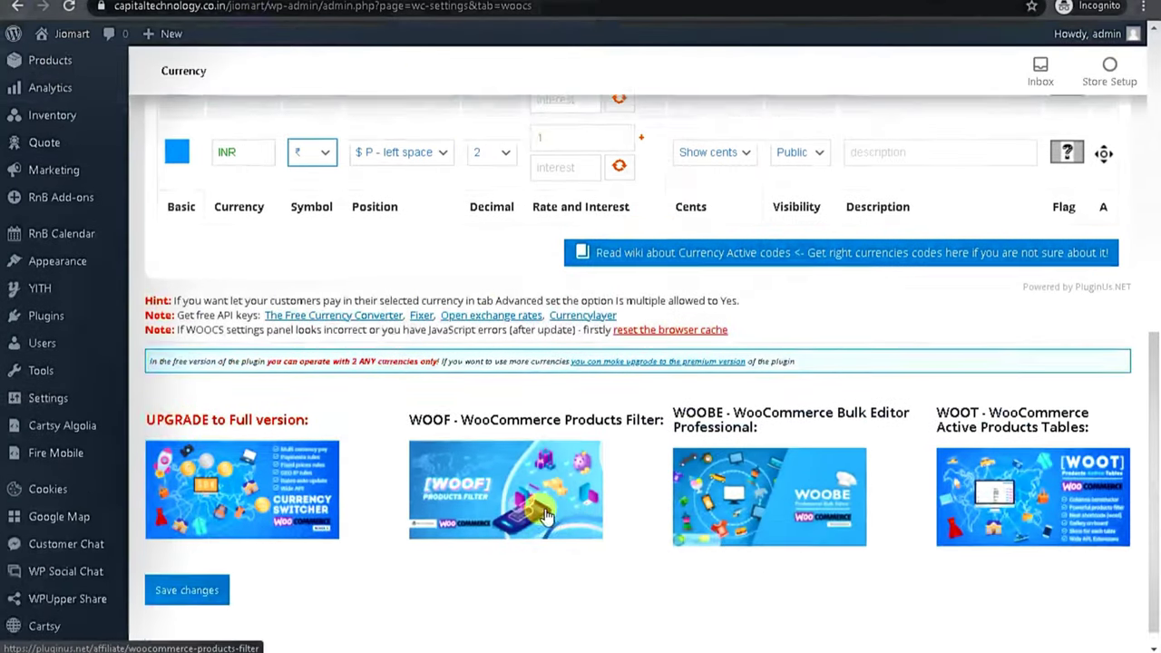
scroll(420, 437, up, 4)
click(399, 373)
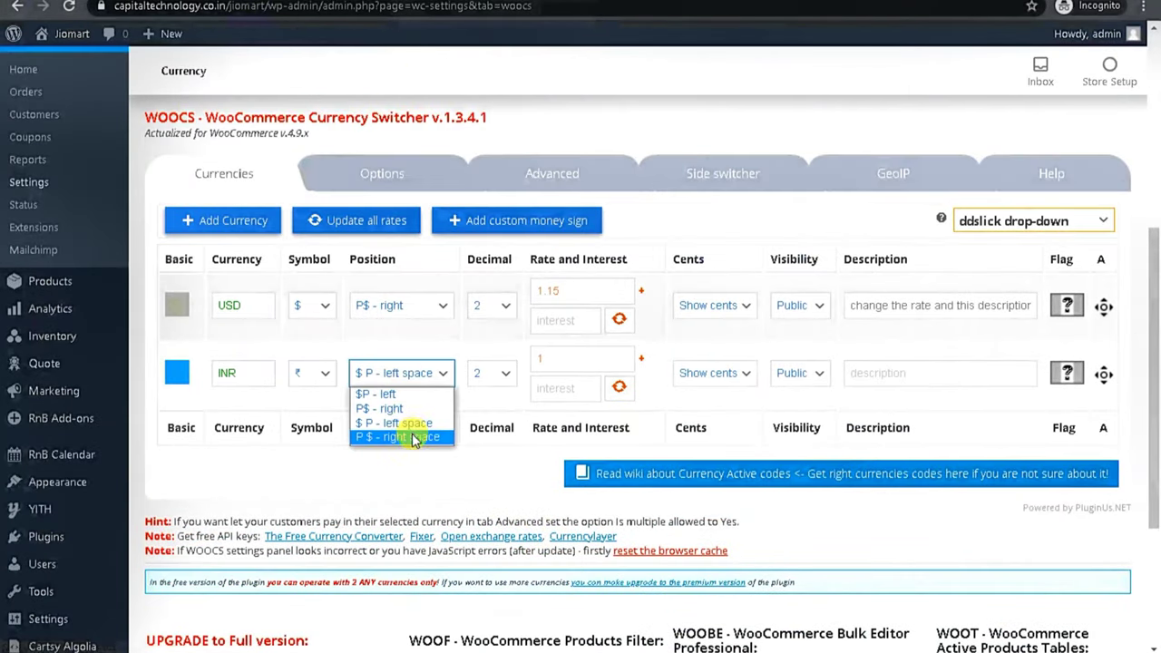
click(438, 503)
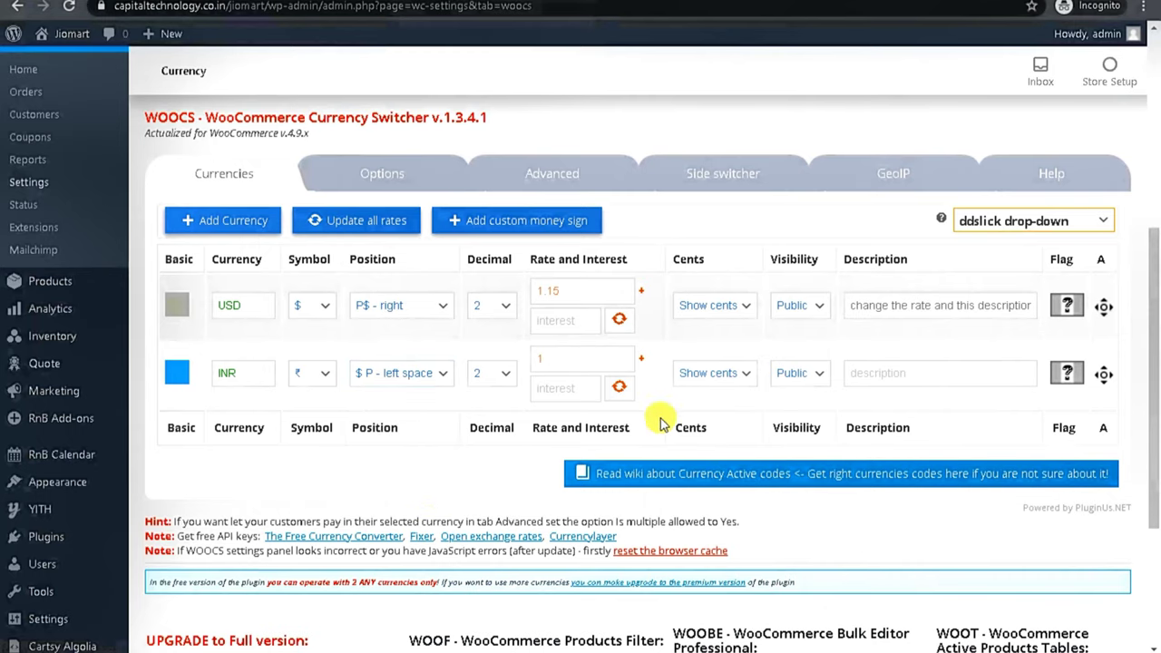
scroll(742, 397, down, 3)
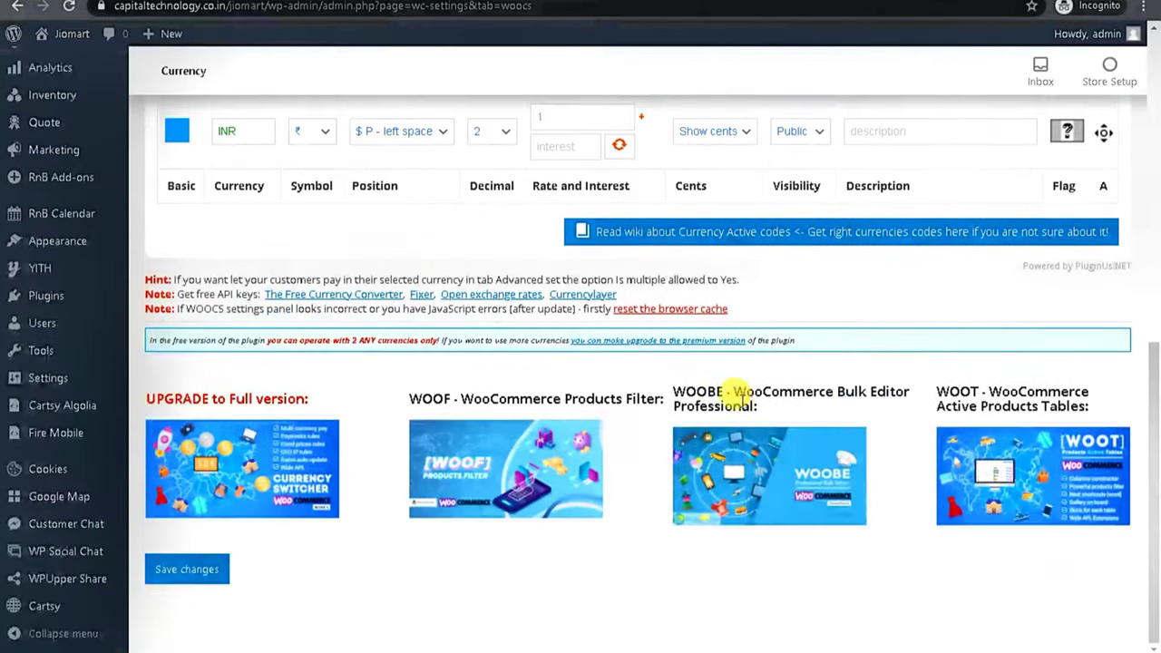
click(186, 570)
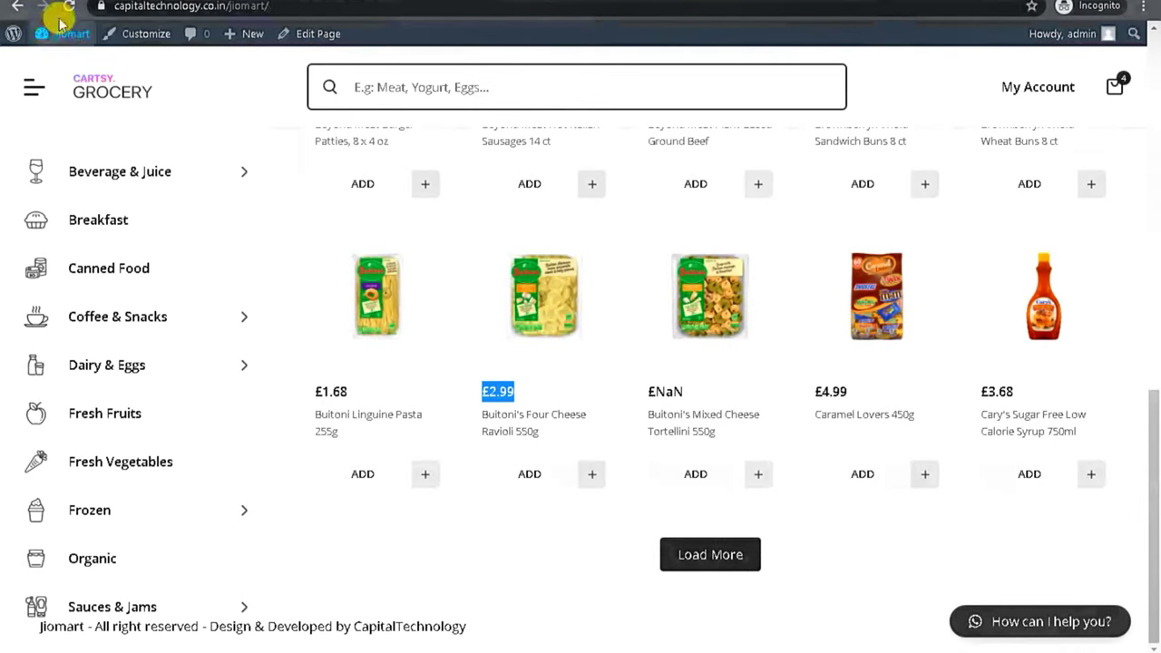
Reload the Jiomart storefront to confirm ₹ prices such as ₹3.62, then return to the Currency settings
click(65, 10)
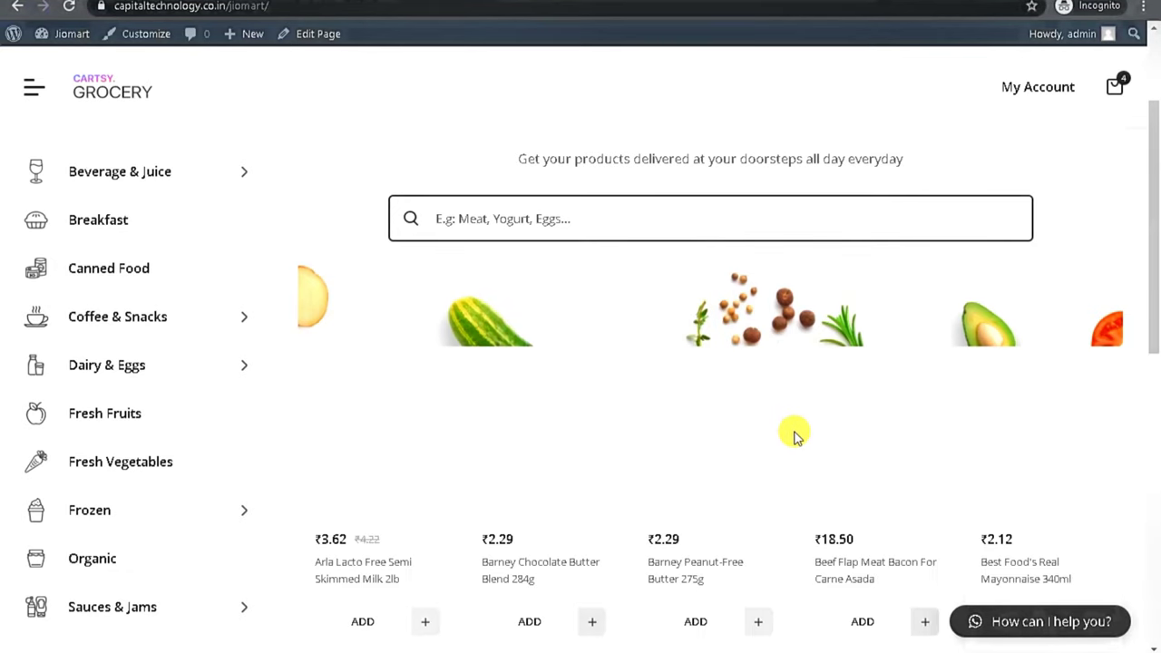
scroll(796, 433, down, 3)
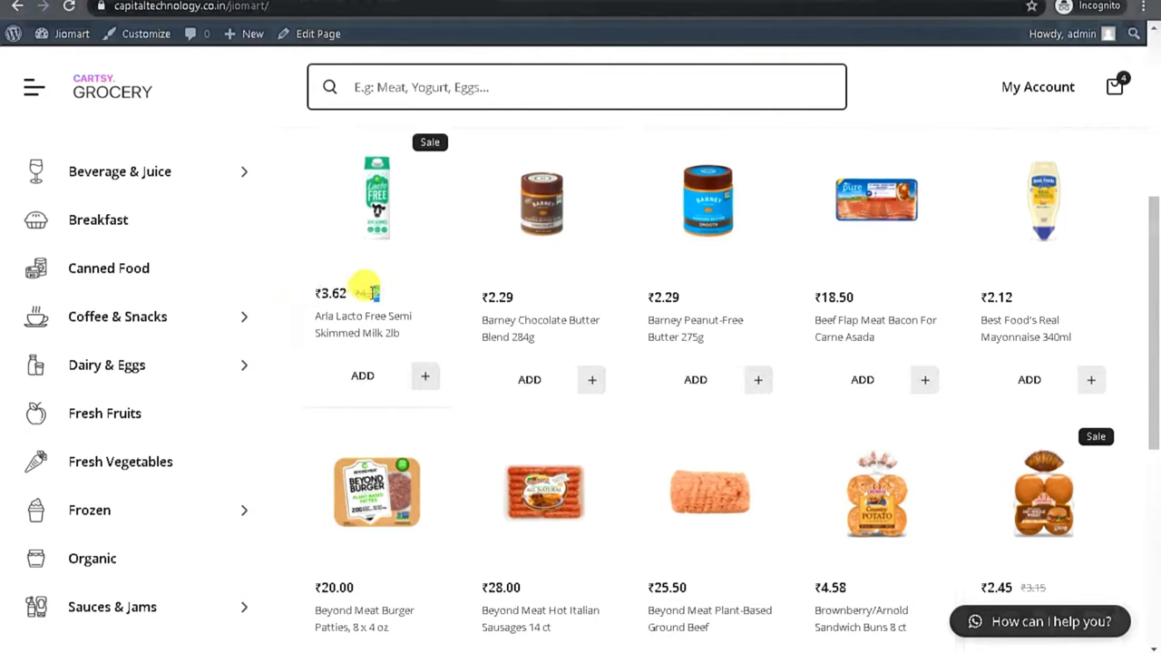
double_click(365, 294)
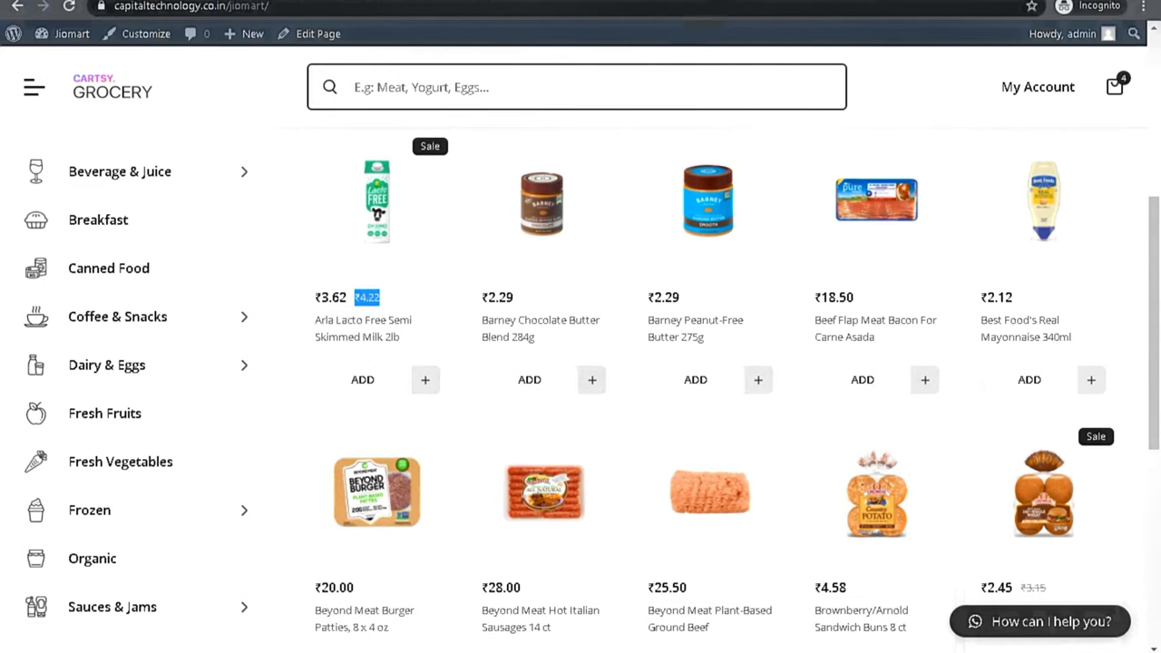
key(alt+Left)
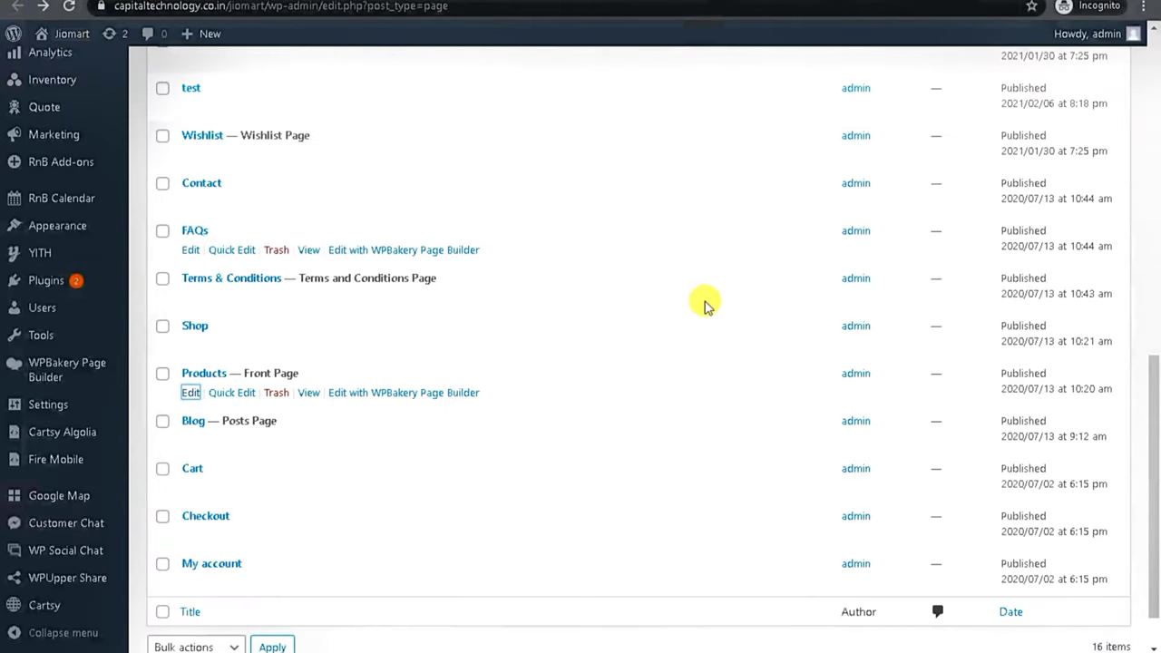
scroll(598, 363, up, 5)
scroll(597, 369, up, 4)
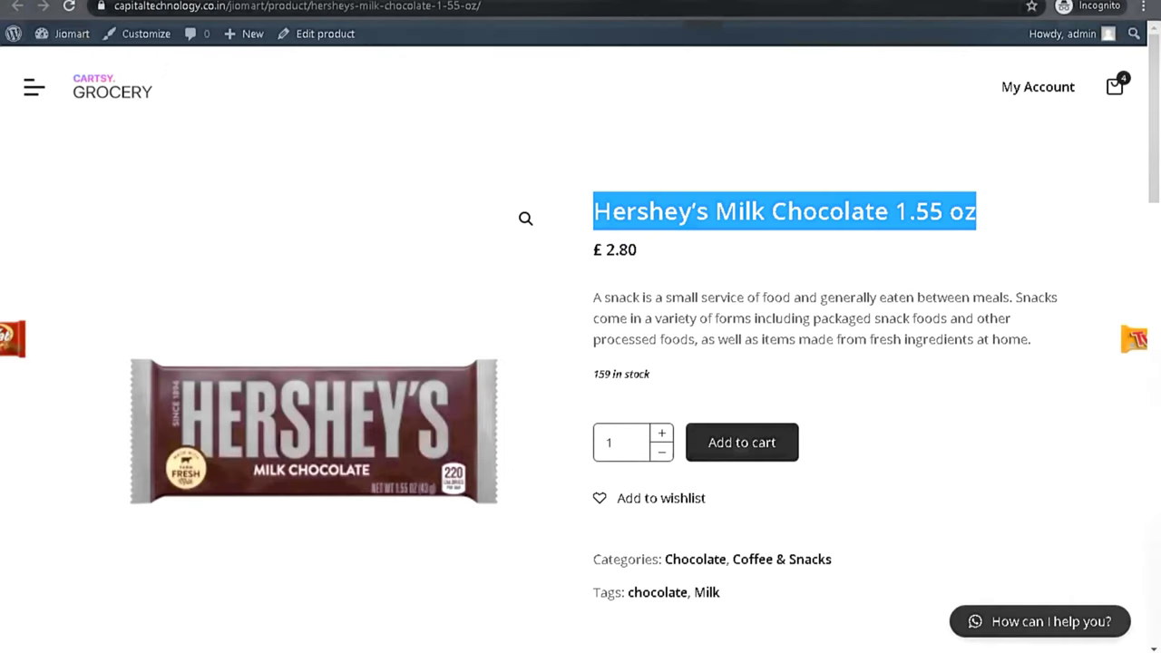
scroll(580, 362, down, 10)
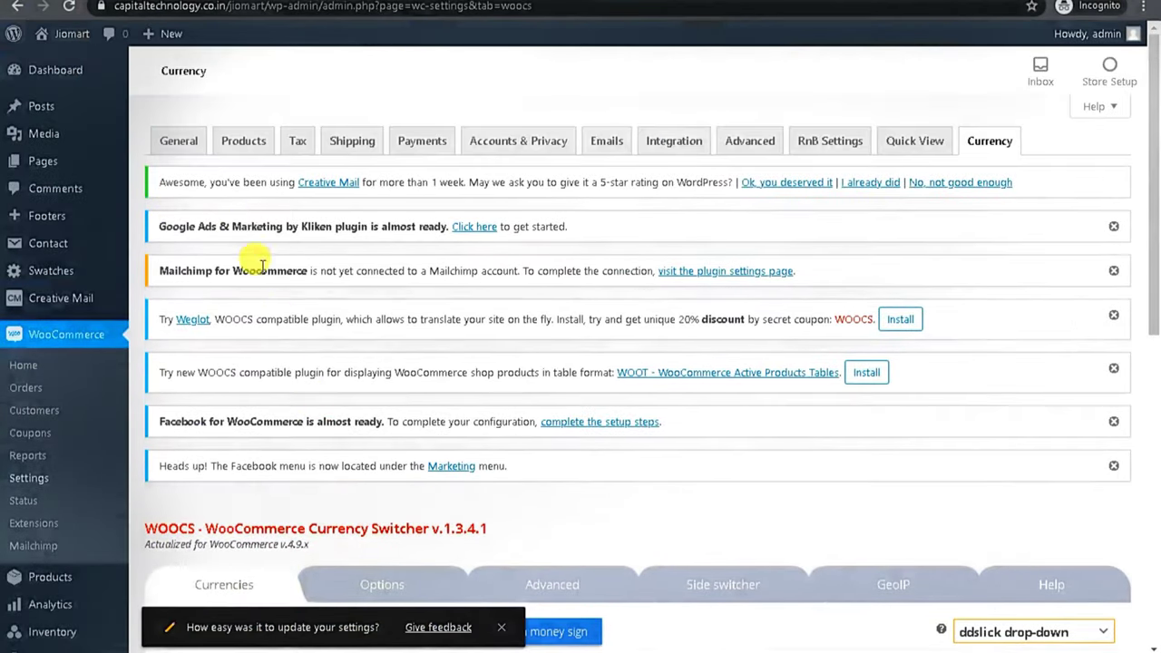
On the Tax tab, select the existing Reduced rate and Zero rate additional tax classes
click(298, 147)
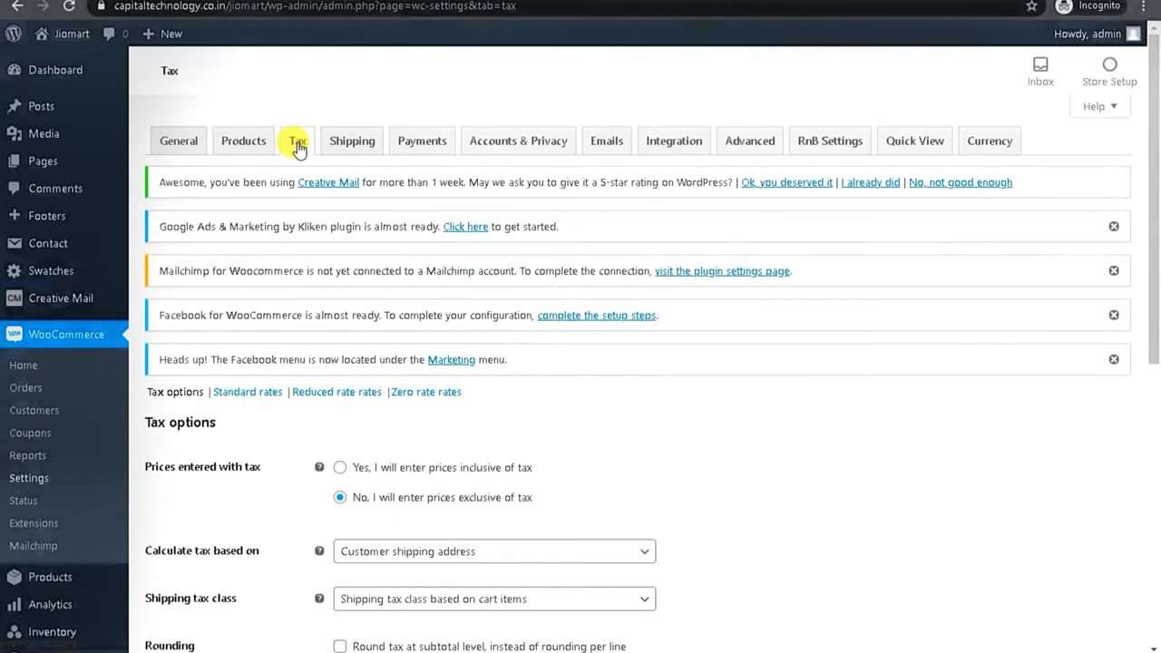
scroll(586, 394, down, 5)
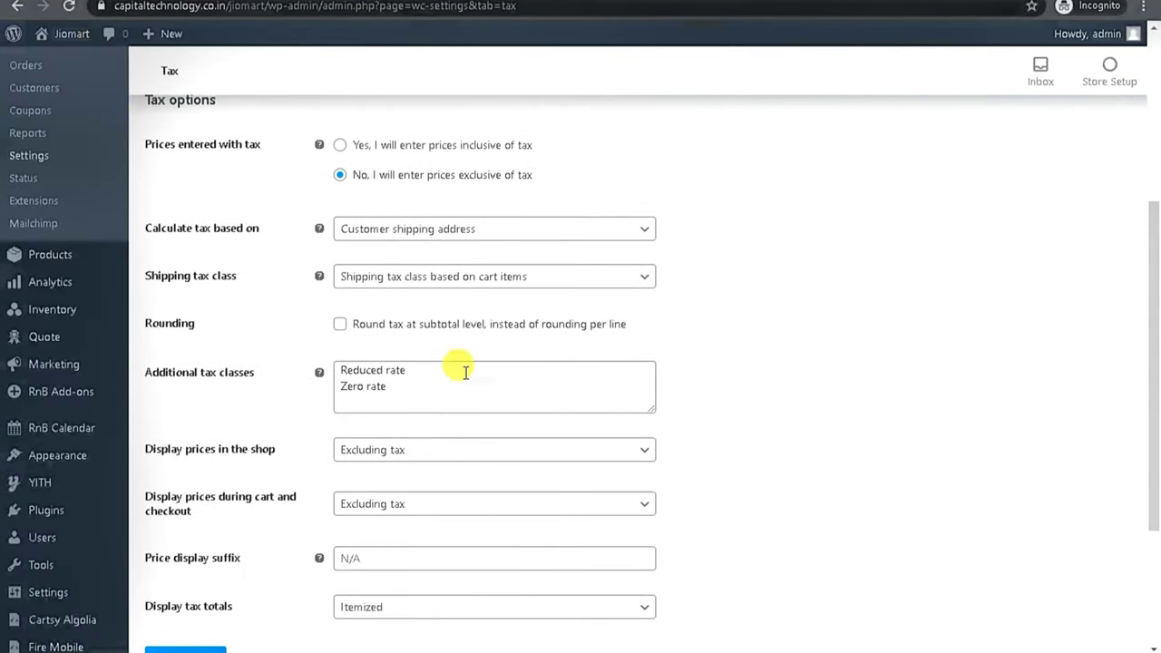
drag(413, 389, 306, 362)
click(415, 388)
drag(415, 388, 291, 354)
scroll(381, 402, up, 3)
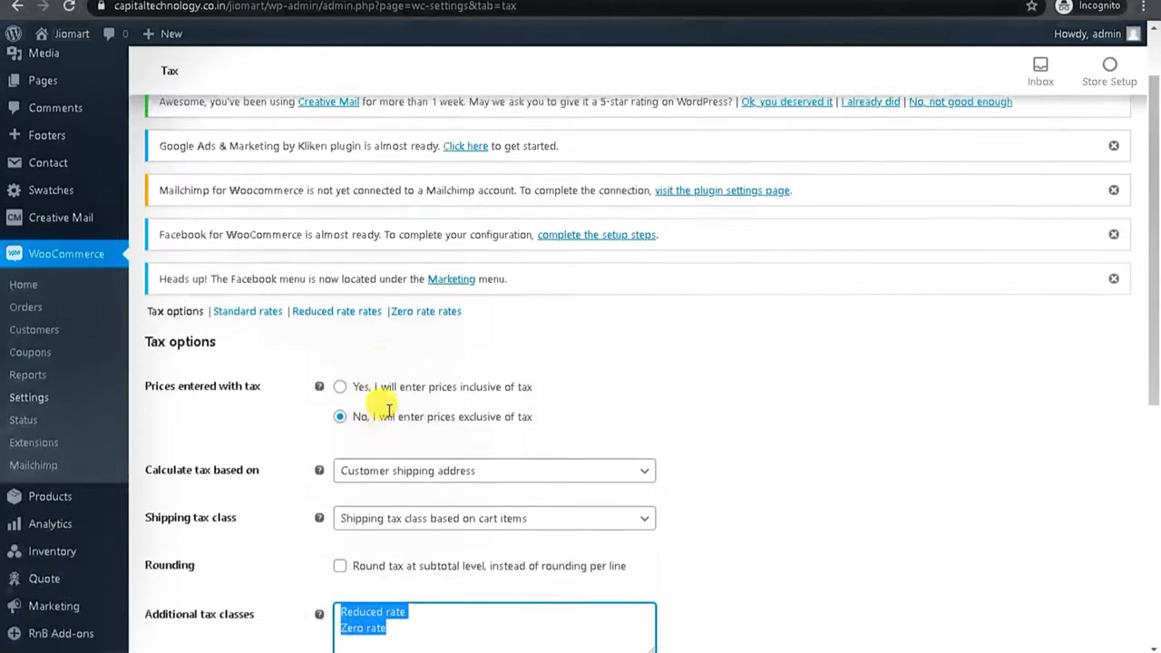
scroll(381, 410, up, 1)
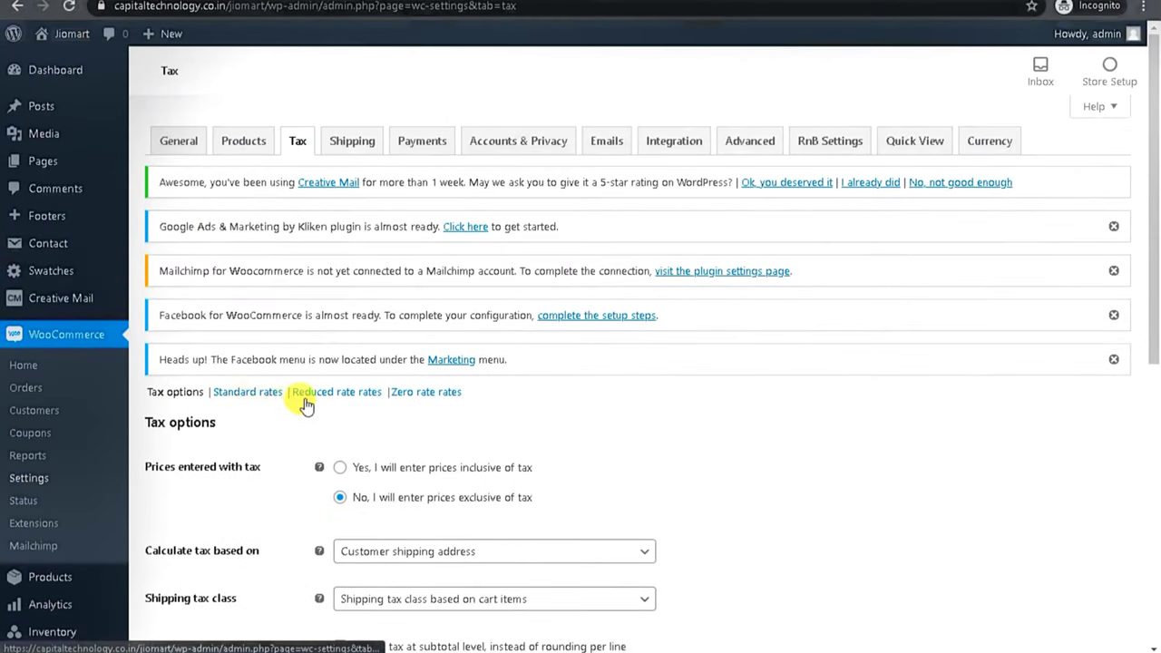
scroll(431, 399, down, 4)
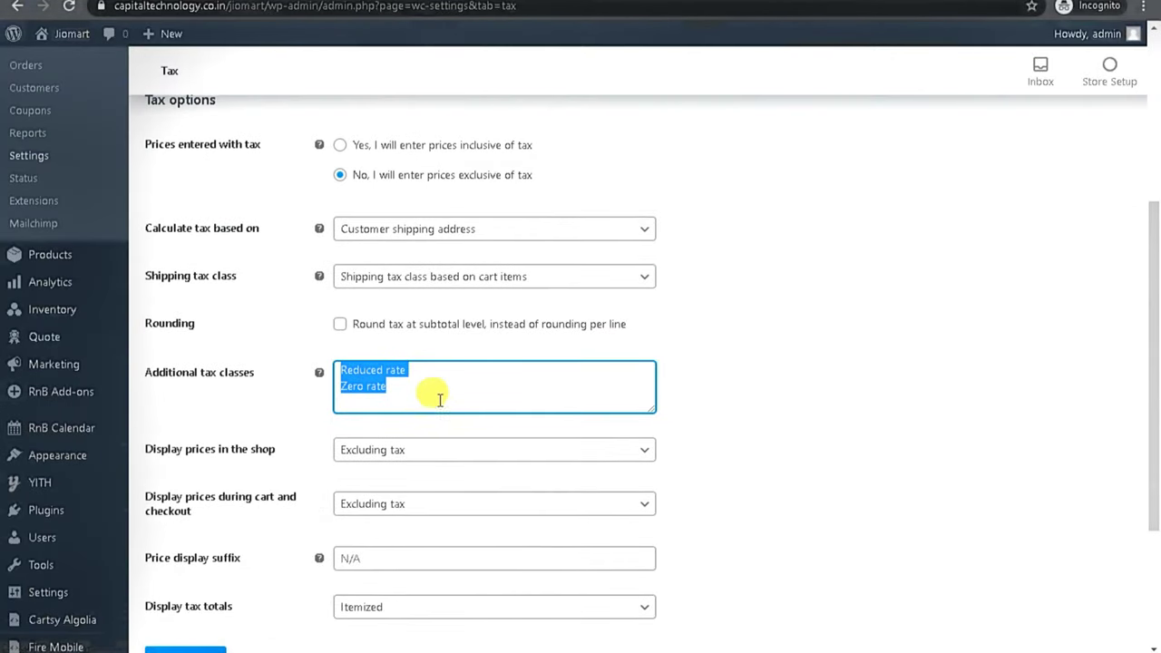
Add an '18 % GST' line after Zero rate in Additional tax classes and save
click(434, 390)
drag(433, 389, 272, 375)
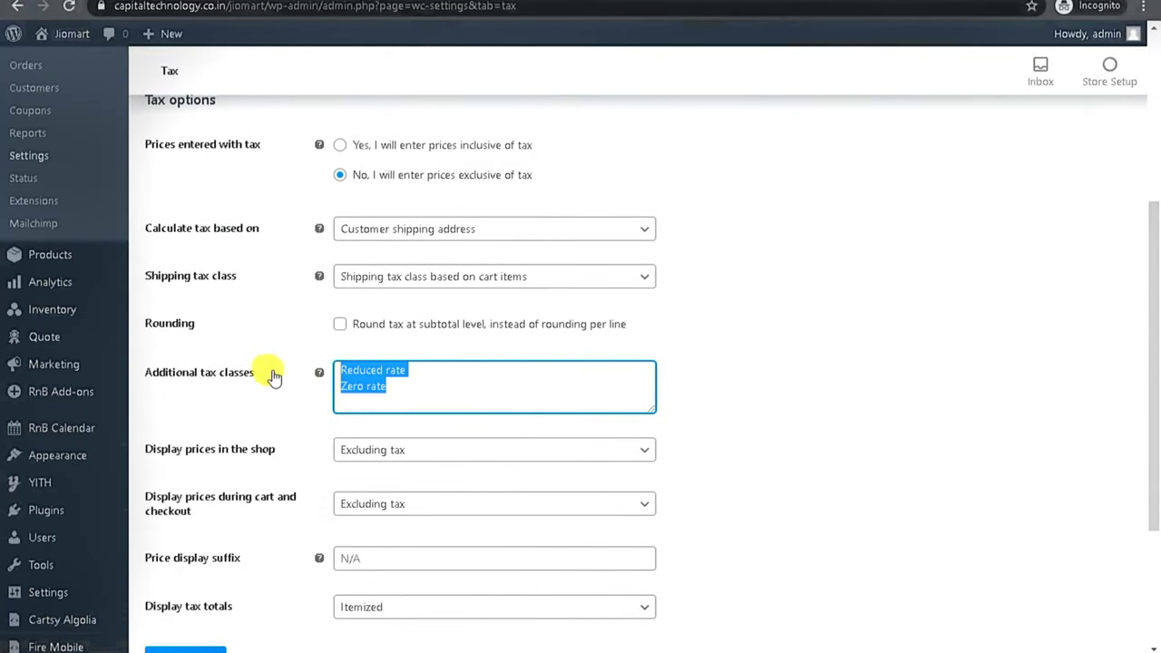
click(403, 393)
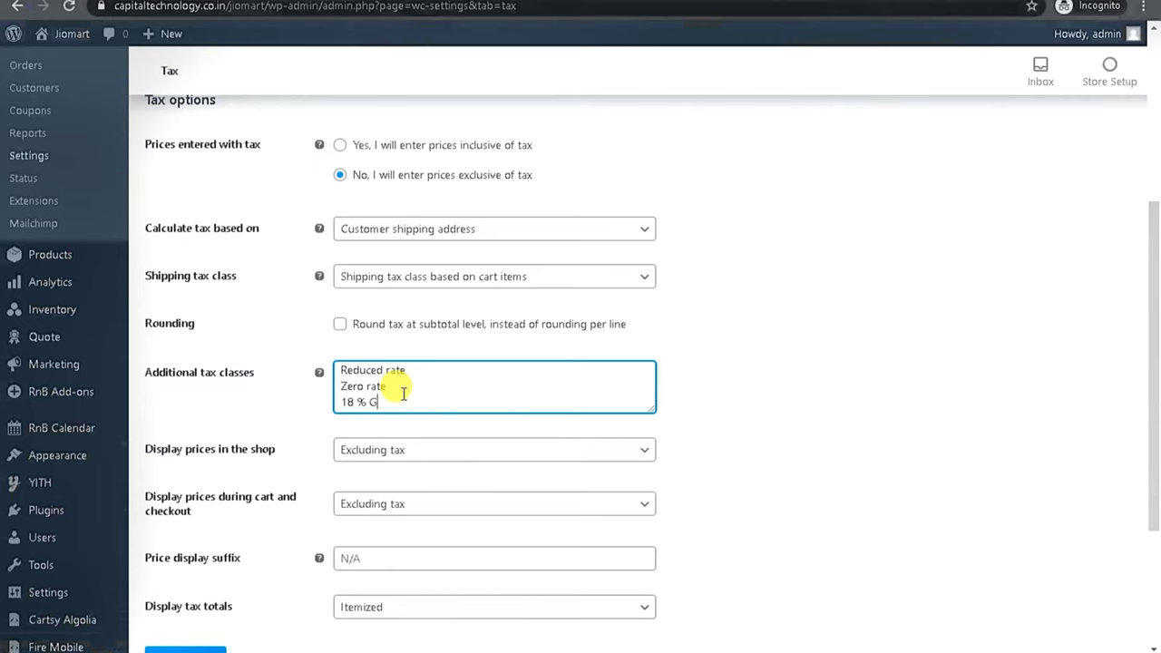
scroll(403, 392, down, 2)
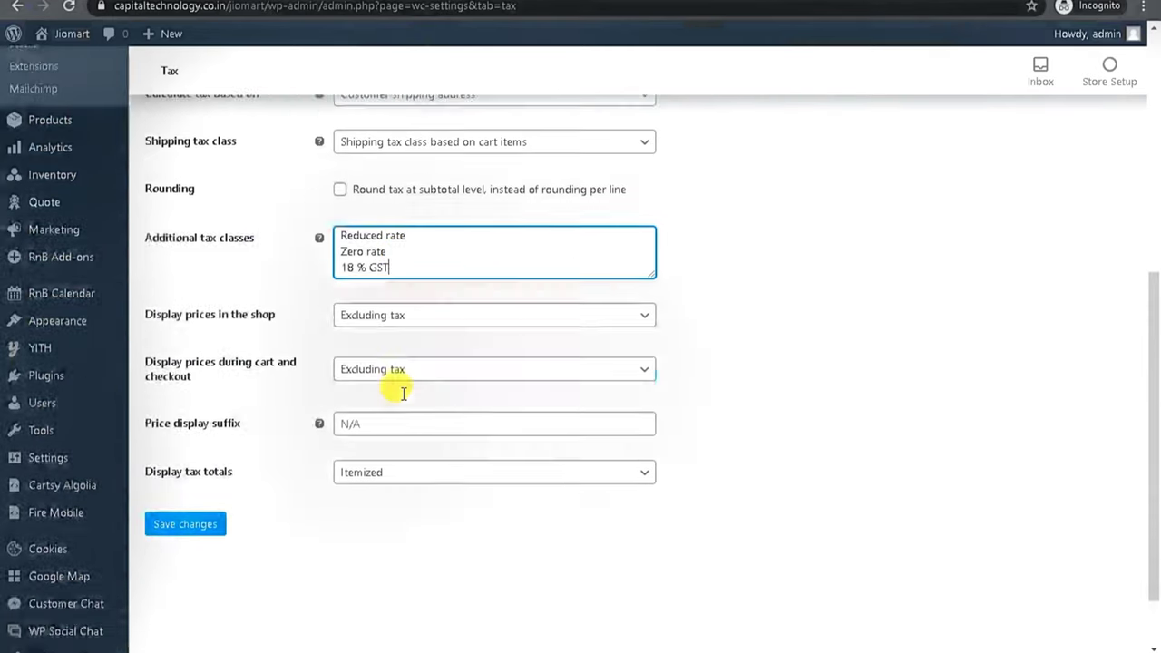
click(183, 500)
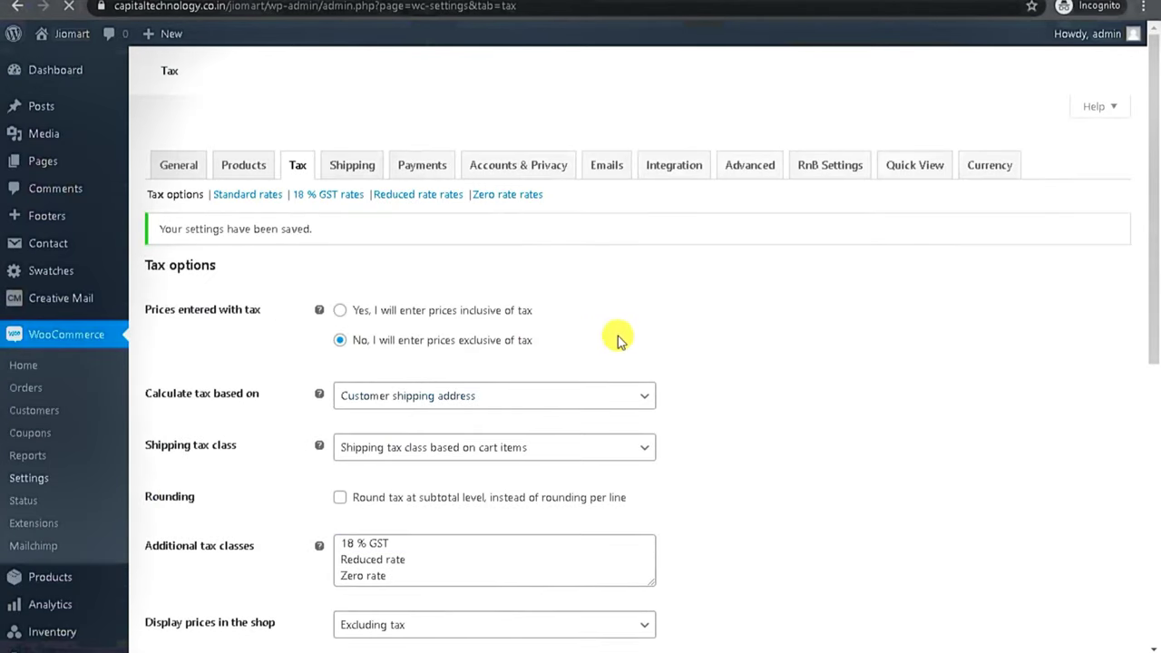
scroll(305, 372, down, 1)
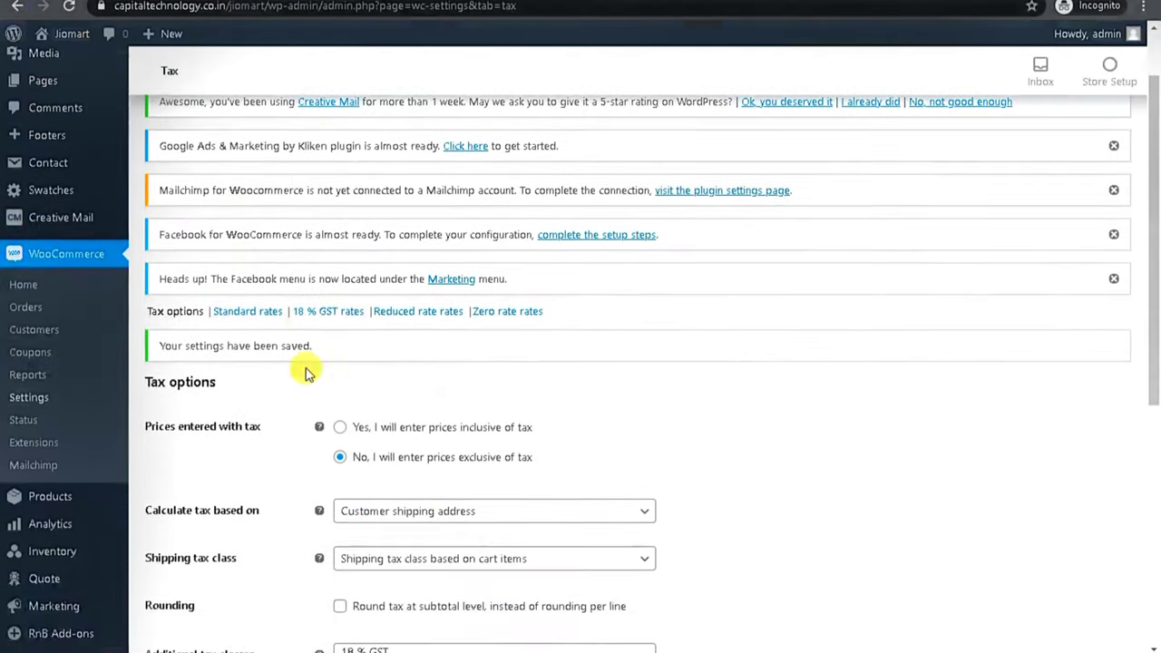
Open the 18% GST tax rates and insert an empty rate row
click(320, 313)
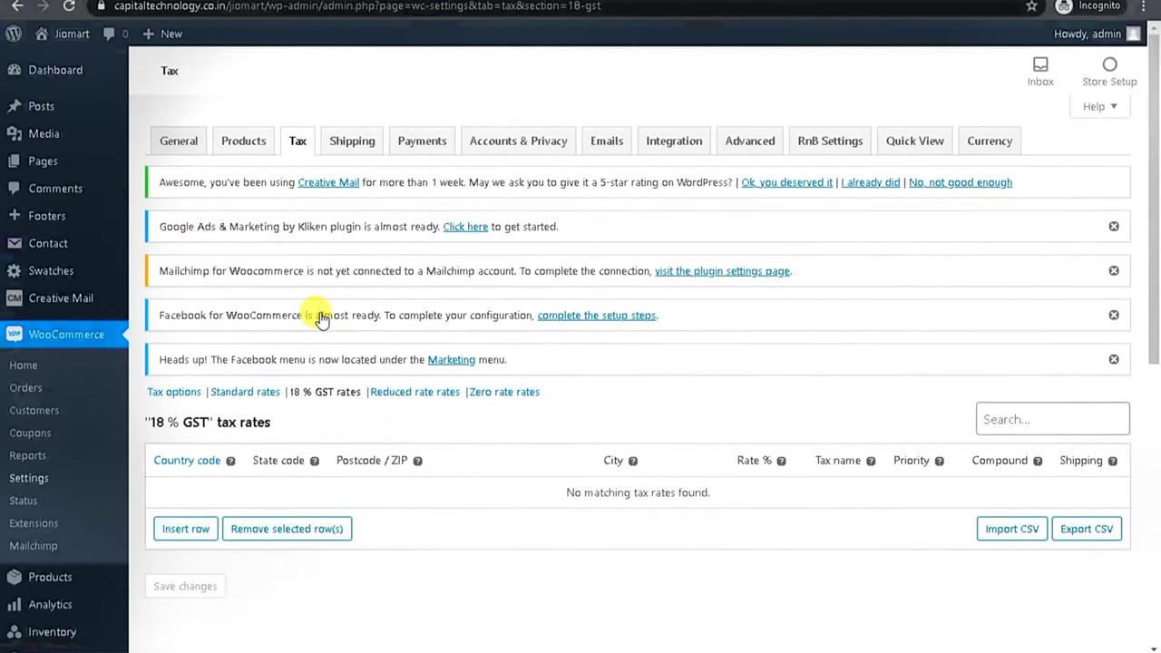
scroll(363, 392, down, 2)
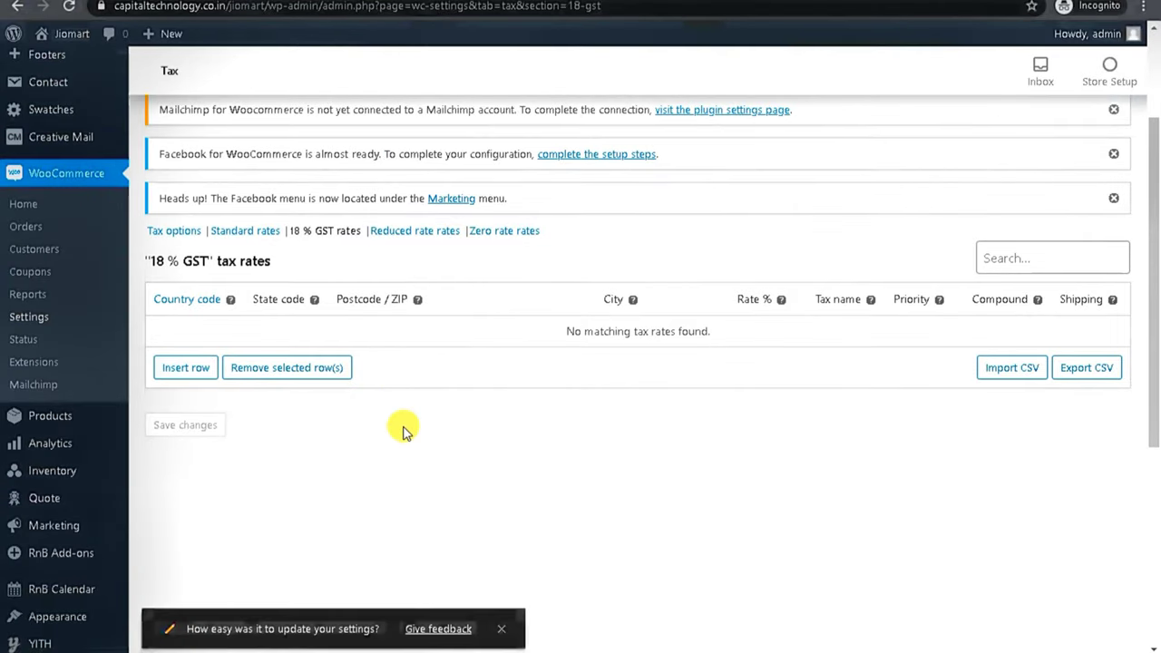
click(186, 368)
Fill the row with state DL, rate 9 and tax name CGST, then insert another row
click(184, 490)
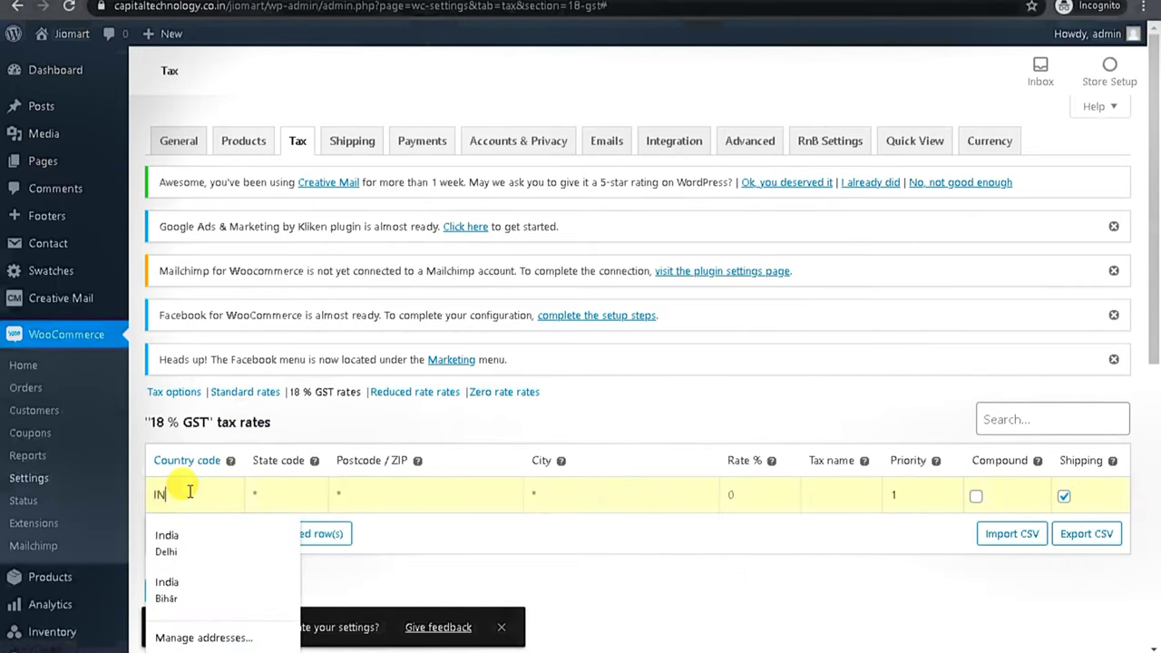
click(293, 498)
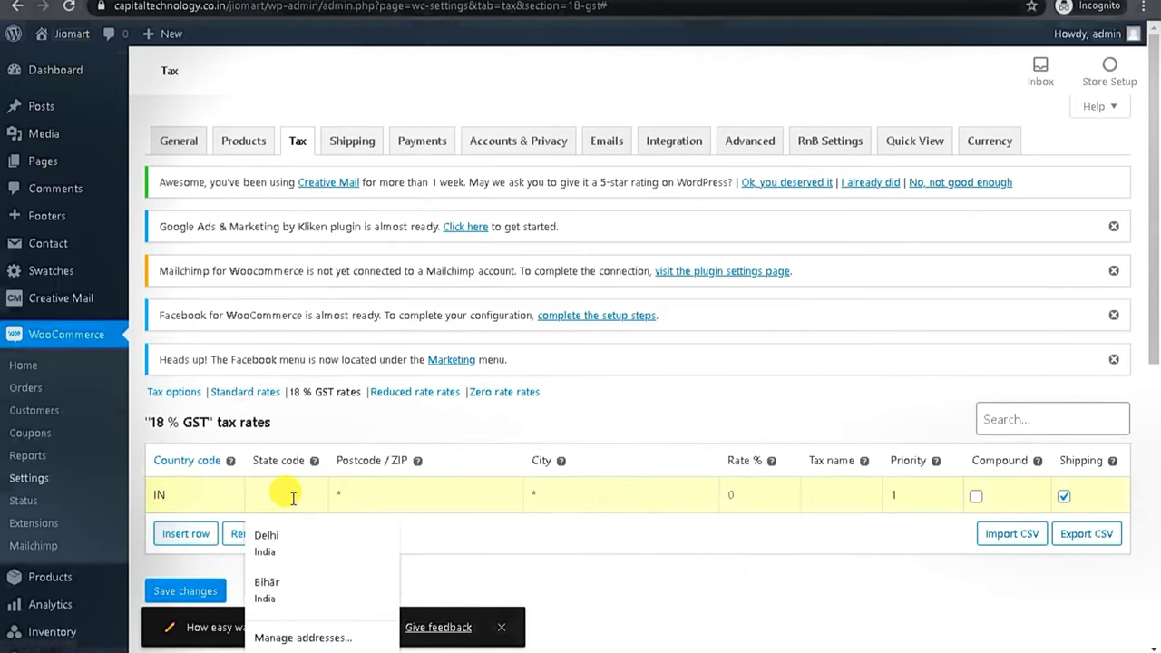
text(DL)
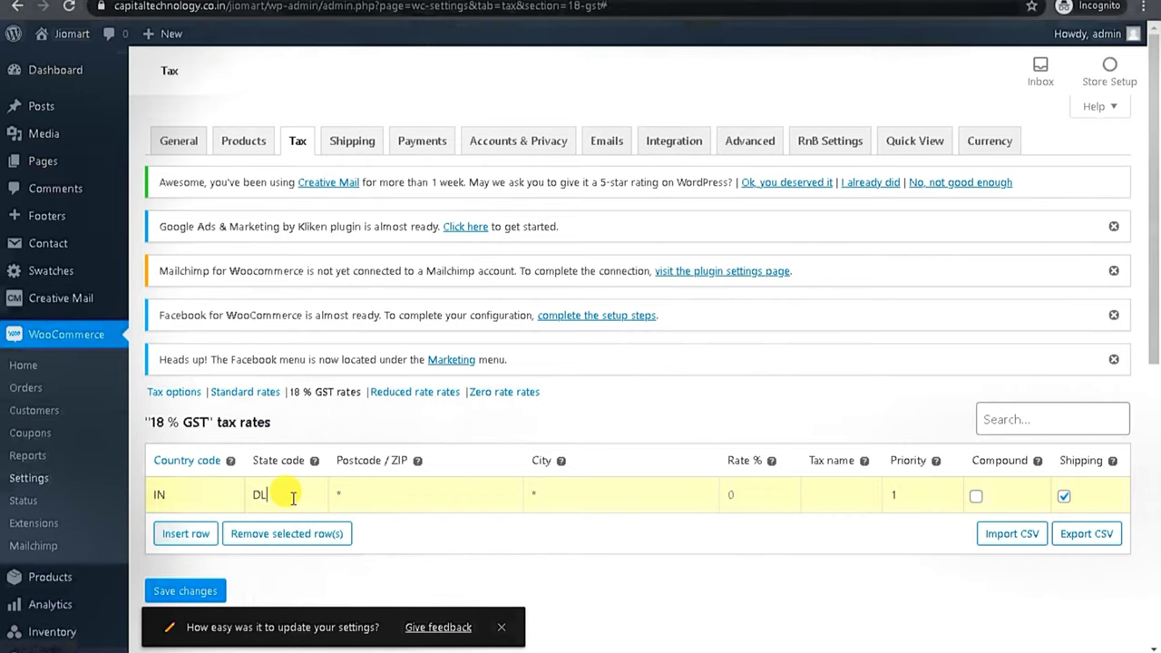
click(376, 495)
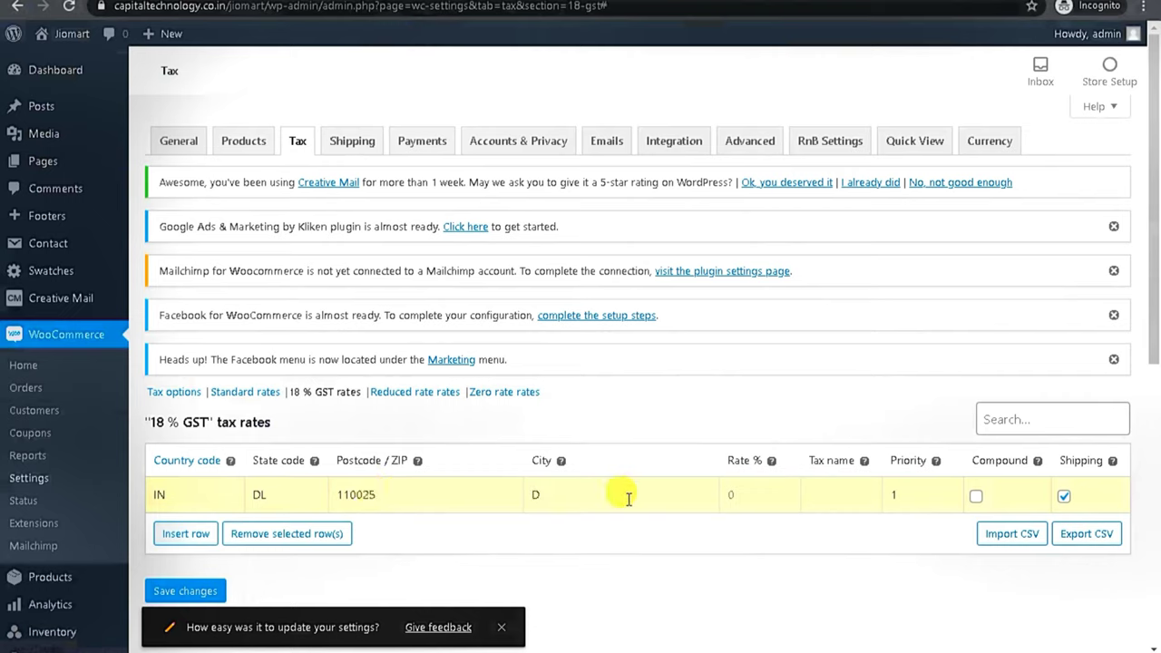
click(755, 491)
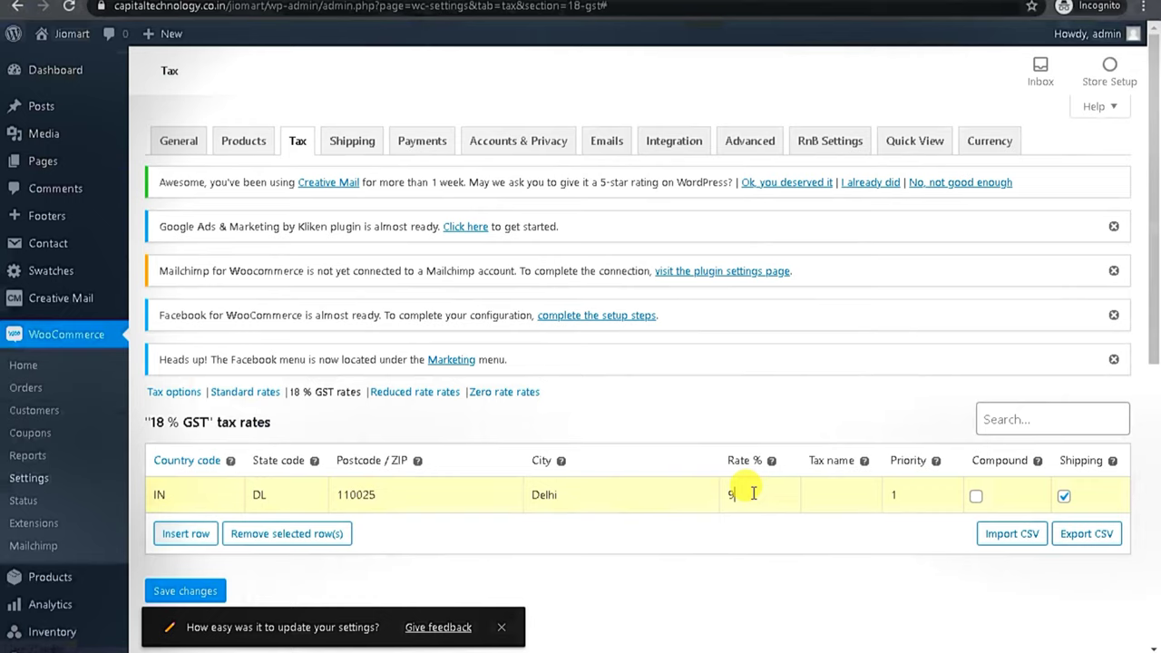
click(833, 495)
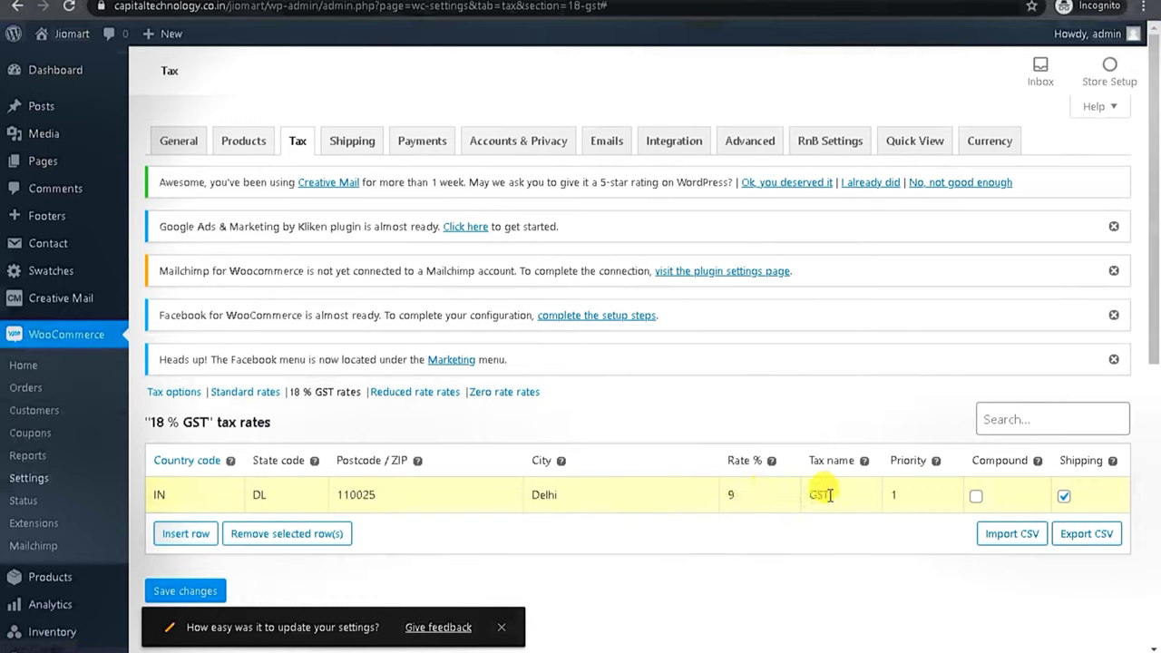
drag(829, 494, 803, 497)
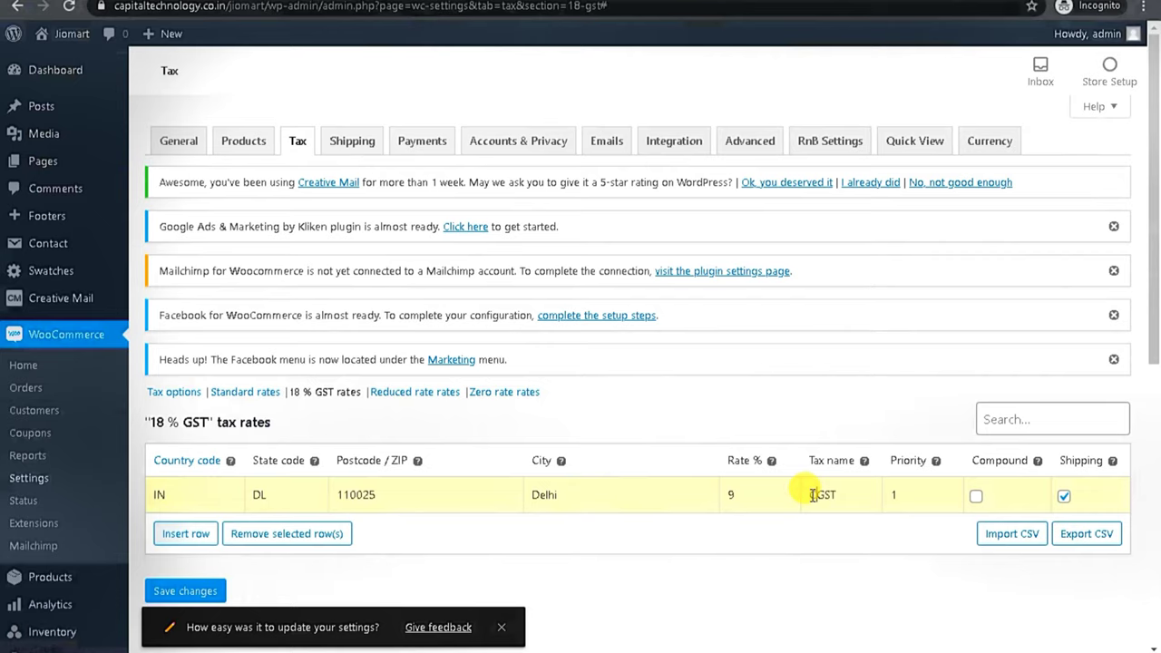
text(C)
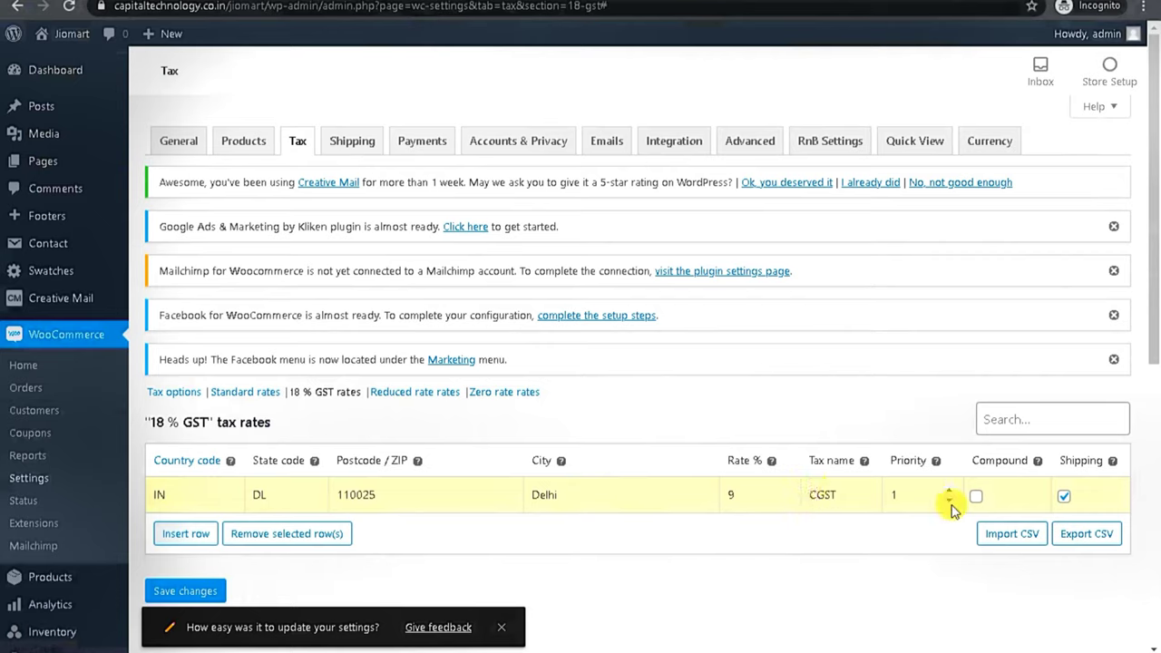
click(168, 534)
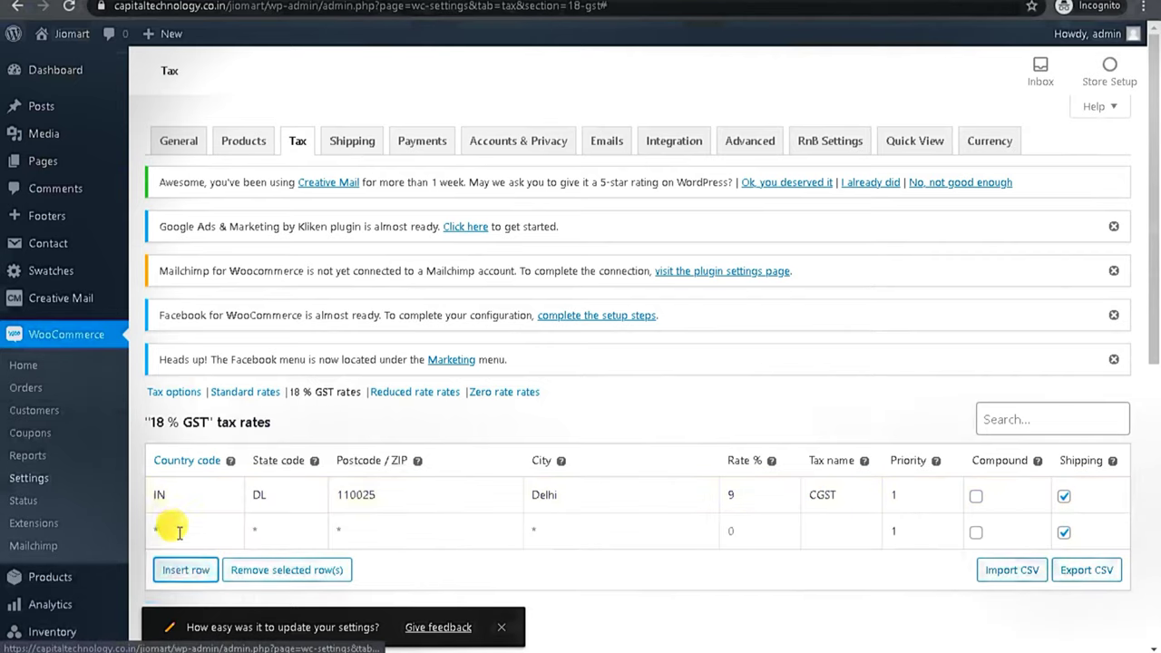
Fill the new row as IN, DL, 110025, 9% IGST with priority 2
click(172, 530)
text(IN)
click(271, 526)
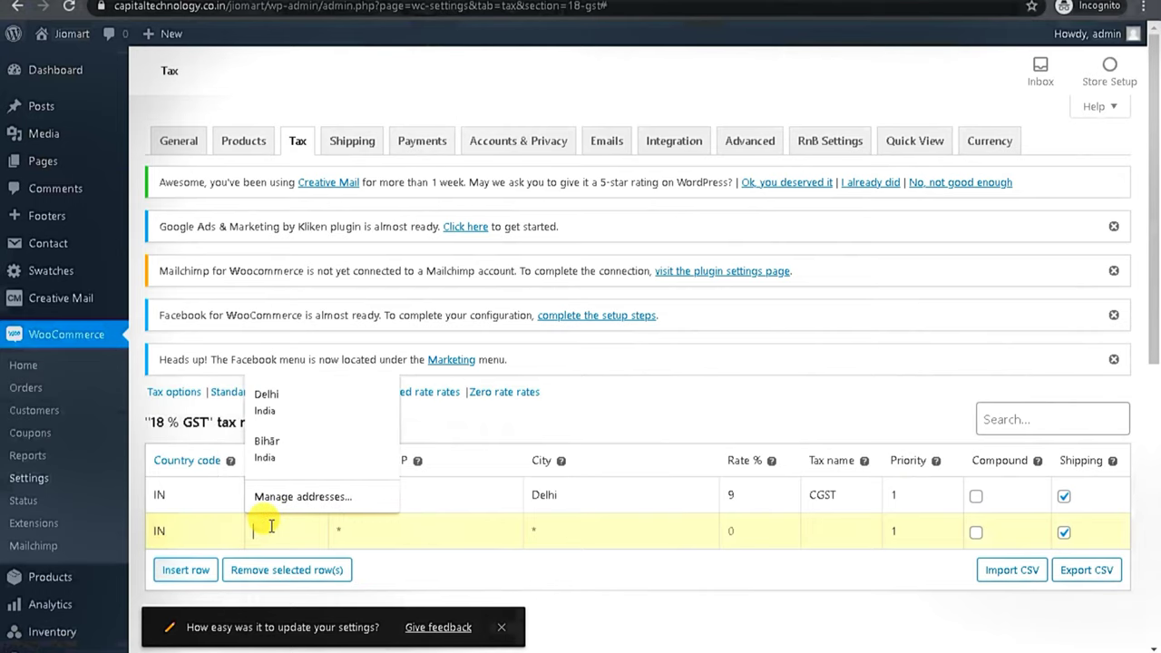
text(DL)
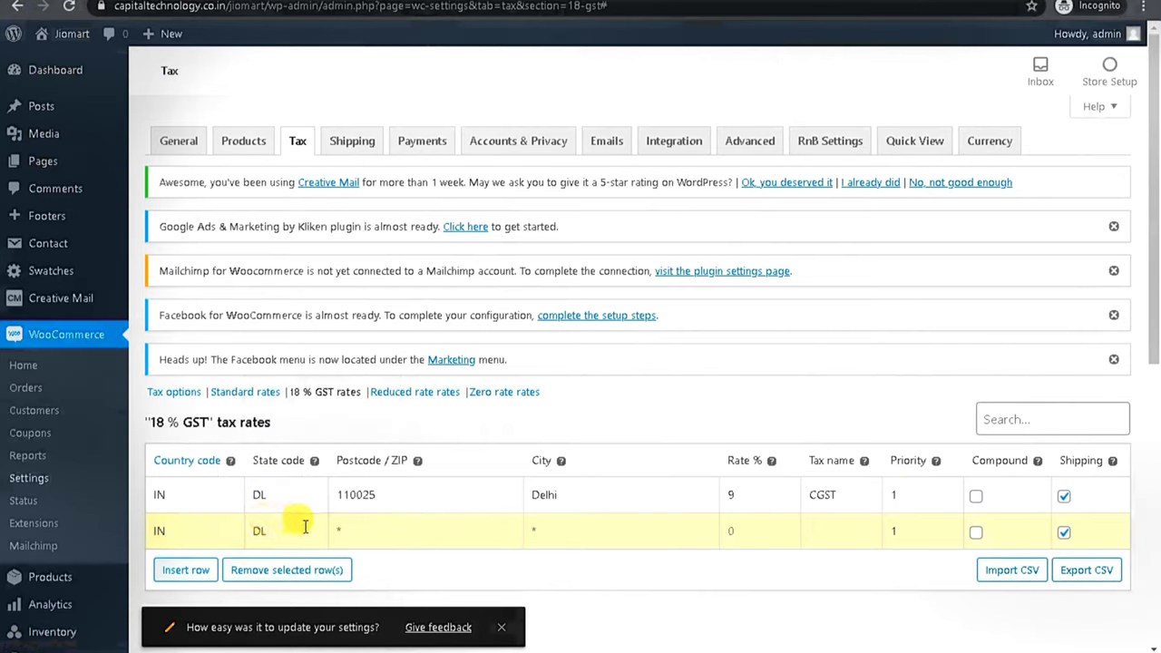
click(343, 528)
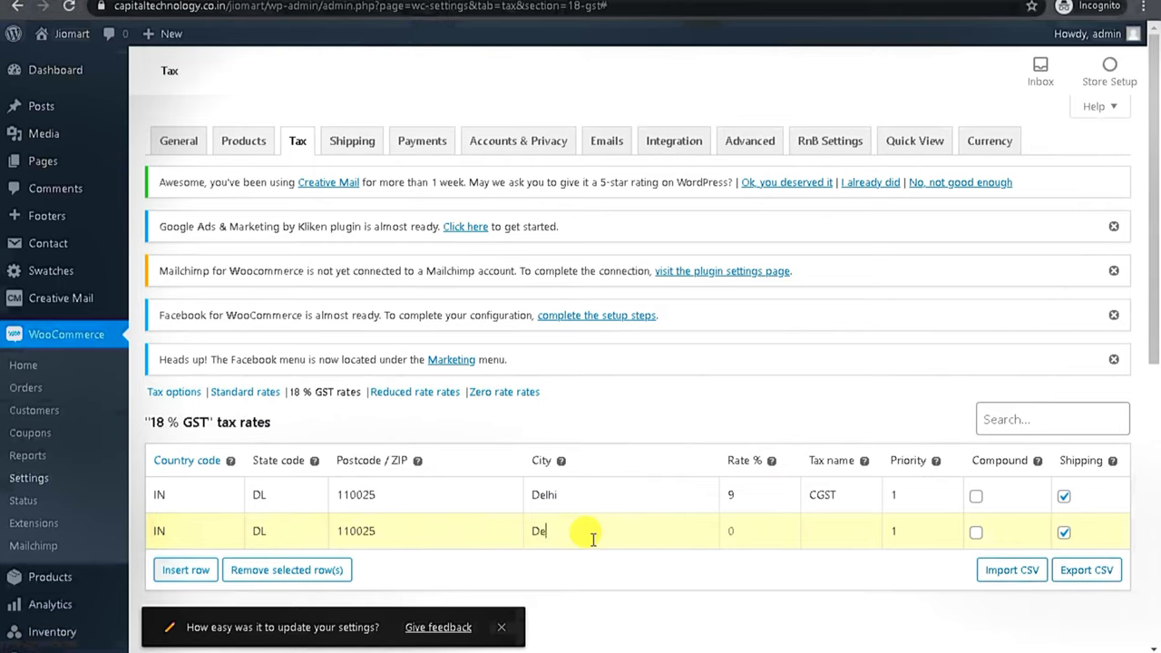
key(Tab)
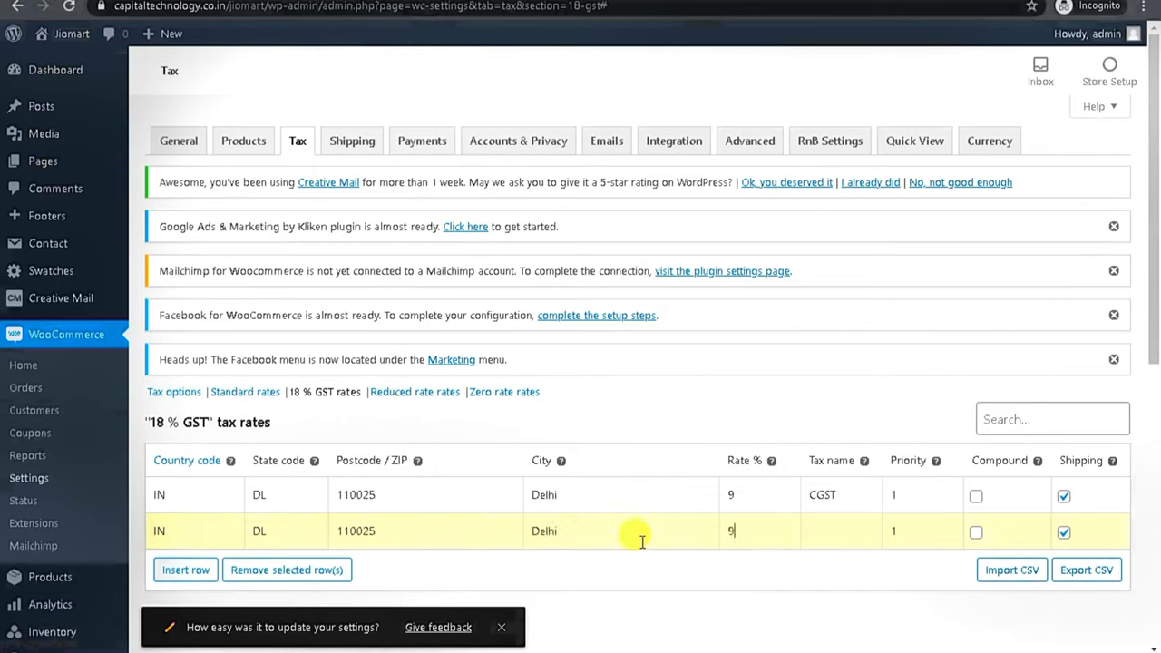
click(841, 526)
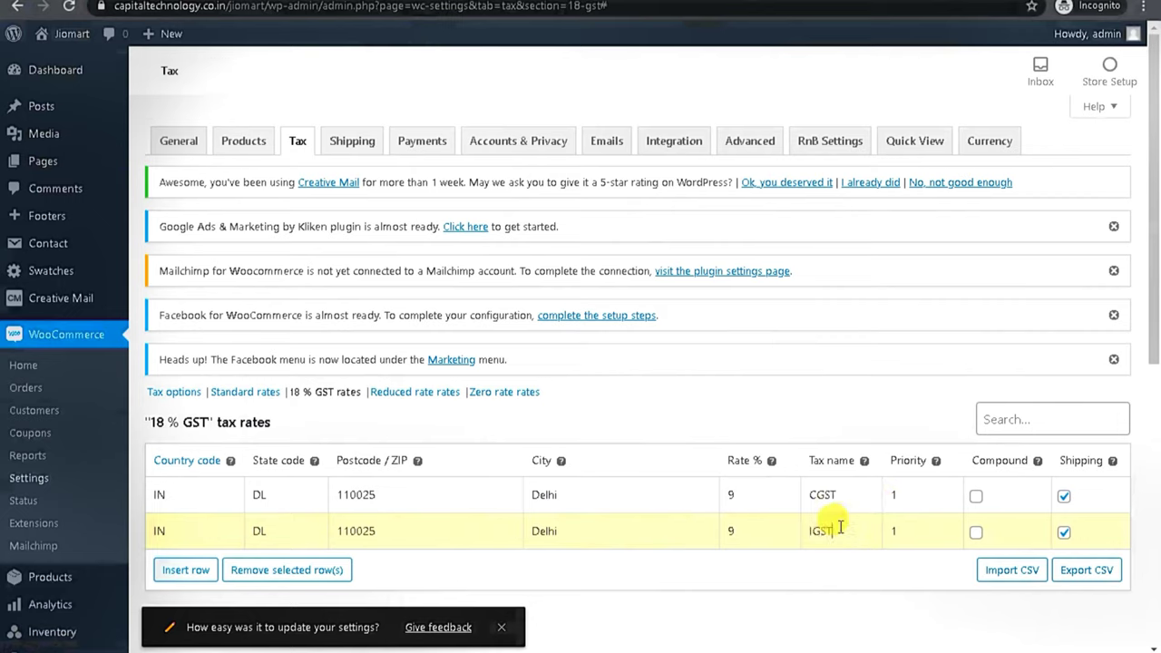
key(Tab)
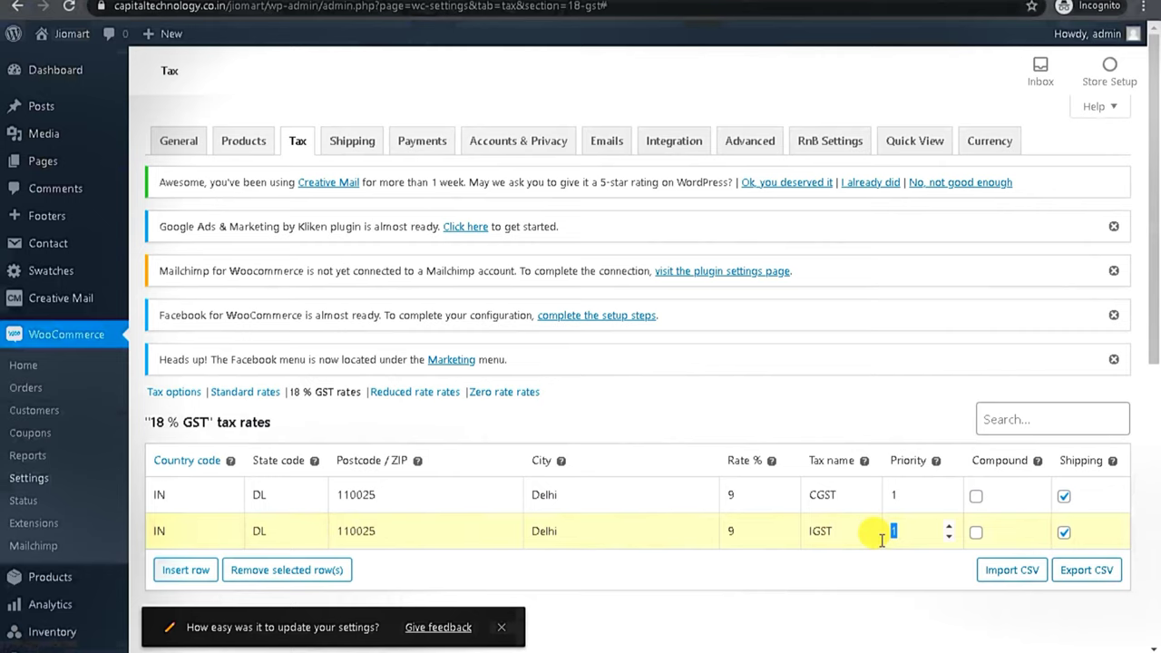
text(2)
Save the two 18% GST rate rows
scroll(882, 540, down, 2)
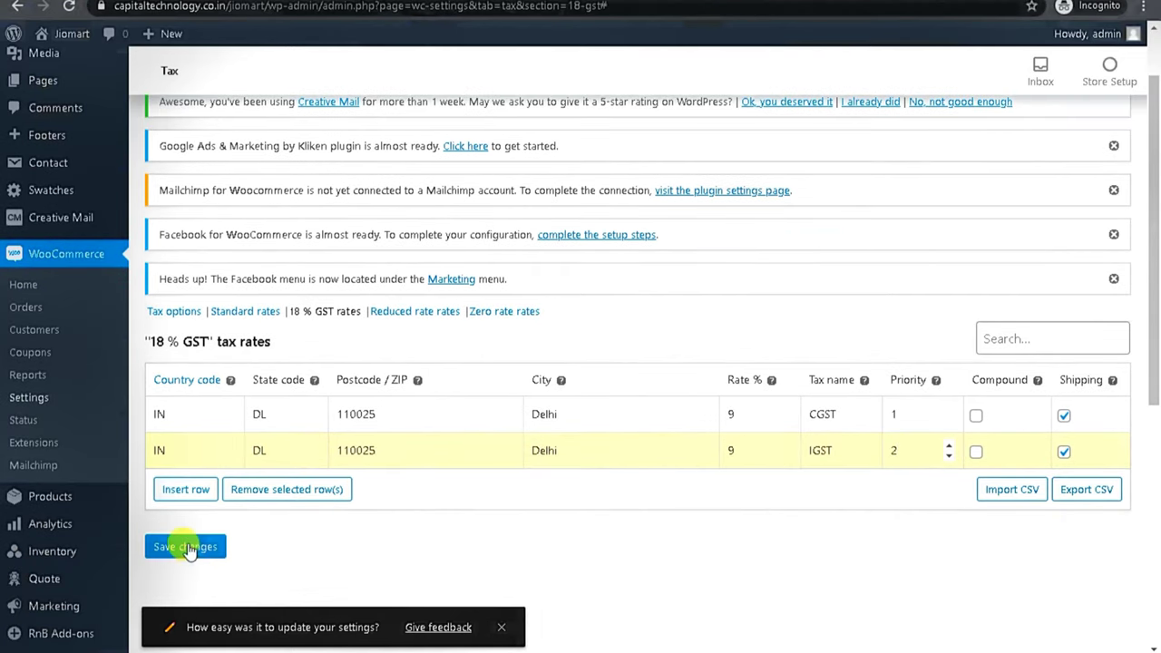
click(186, 547)
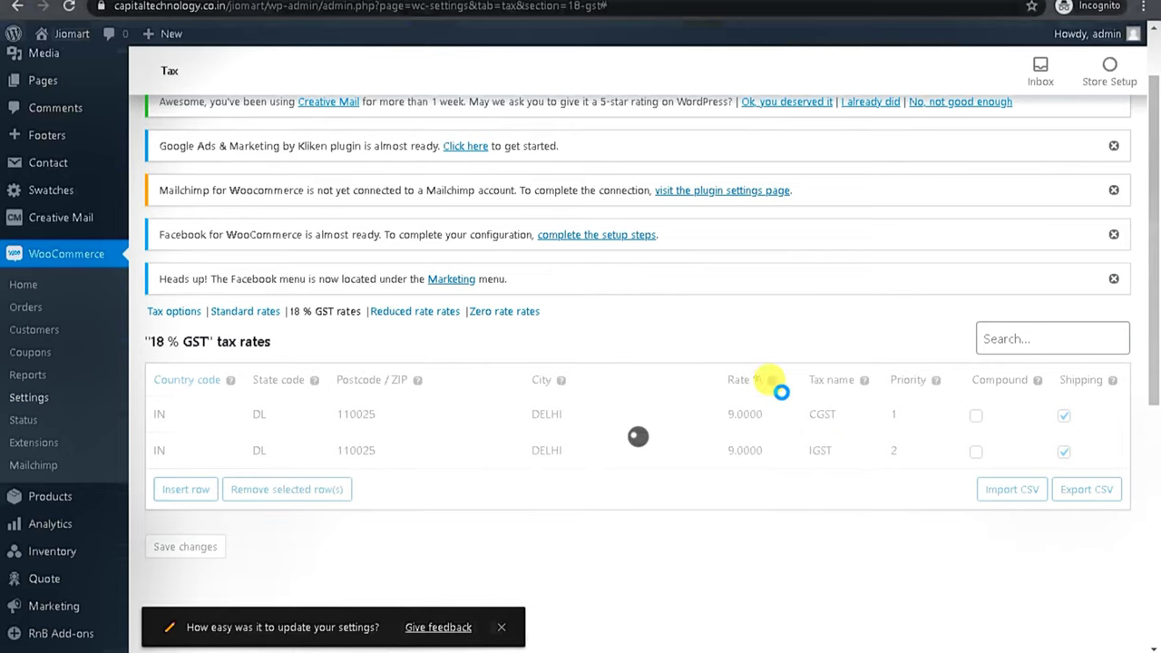
scroll(354, 191, up, 1)
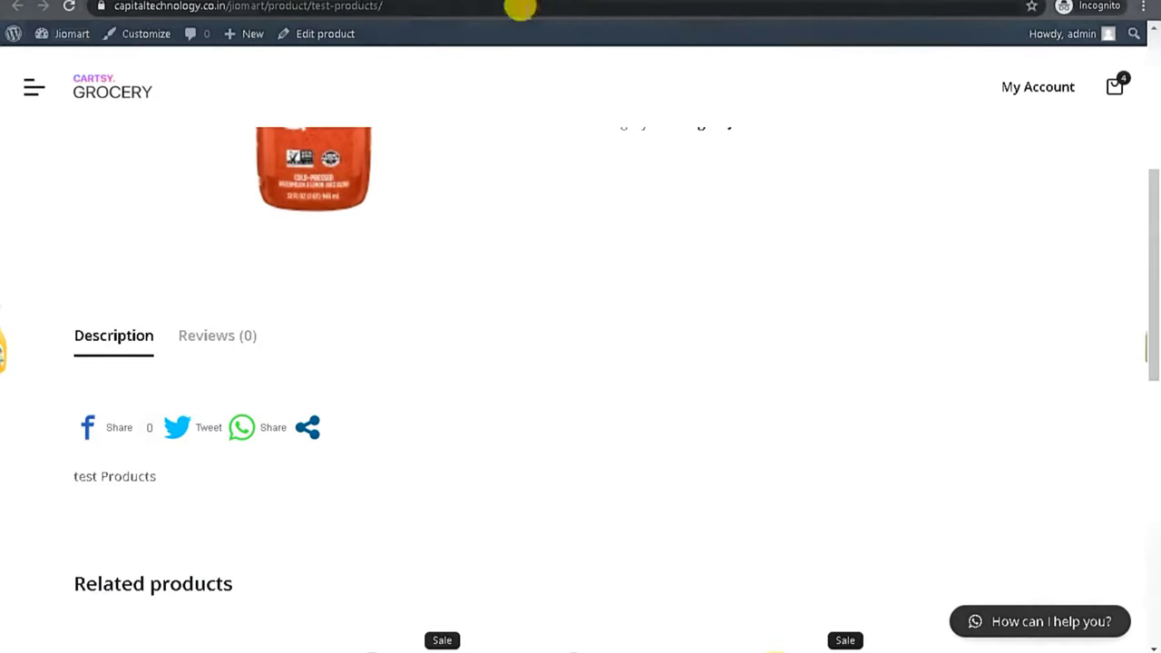
scroll(493, 181, up, 5)
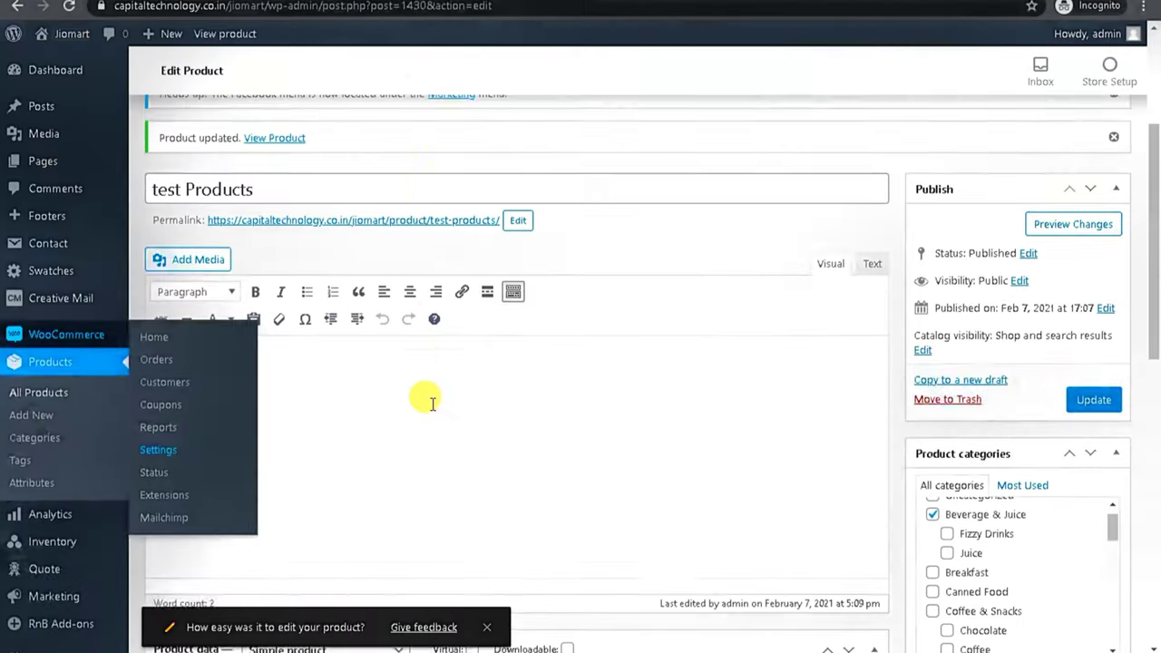
scroll(427, 402, down, 10)
scroll(433, 406, up, 3)
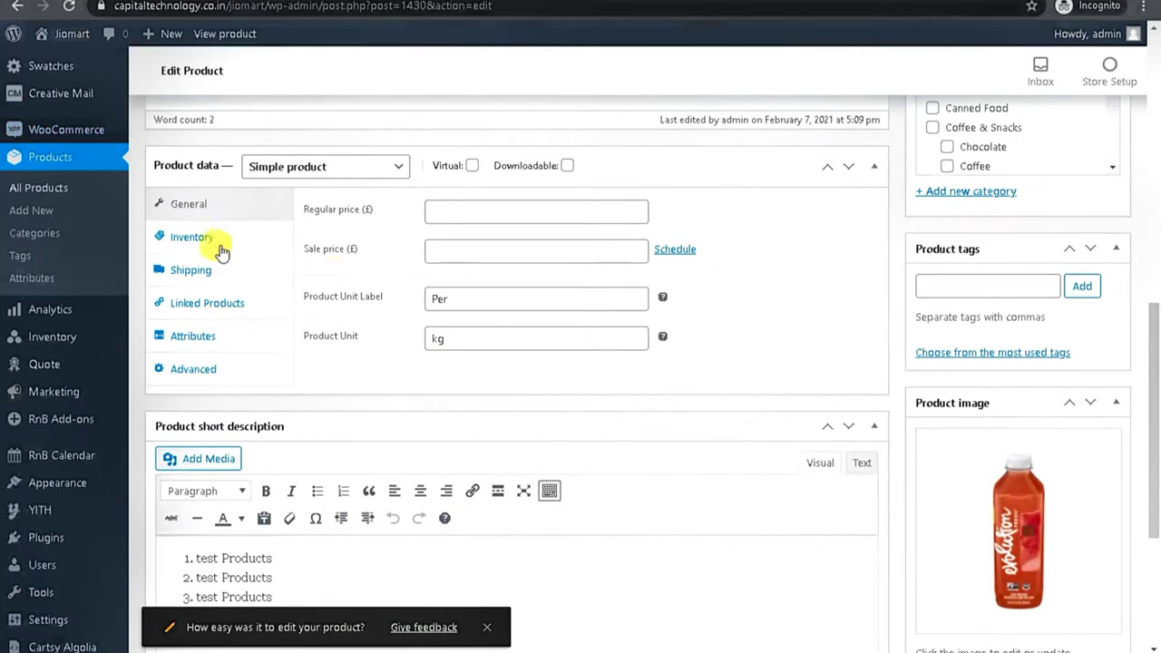
Reload the test Products edit page and check its inventory and unit fields
click(212, 246)
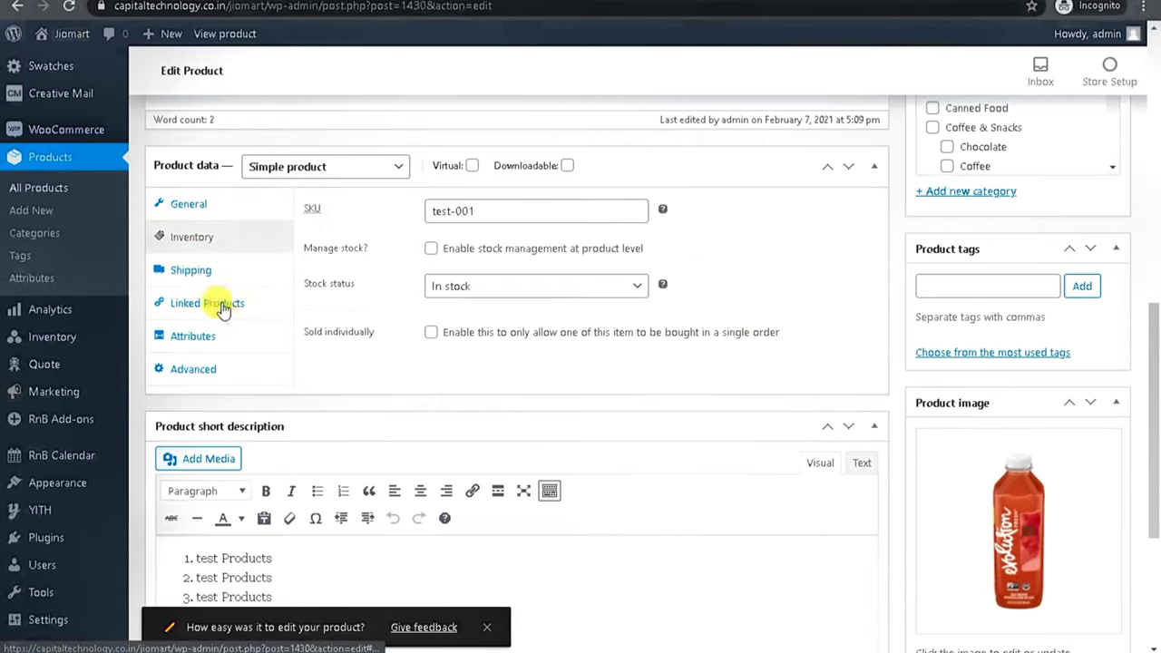
click(67, 9)
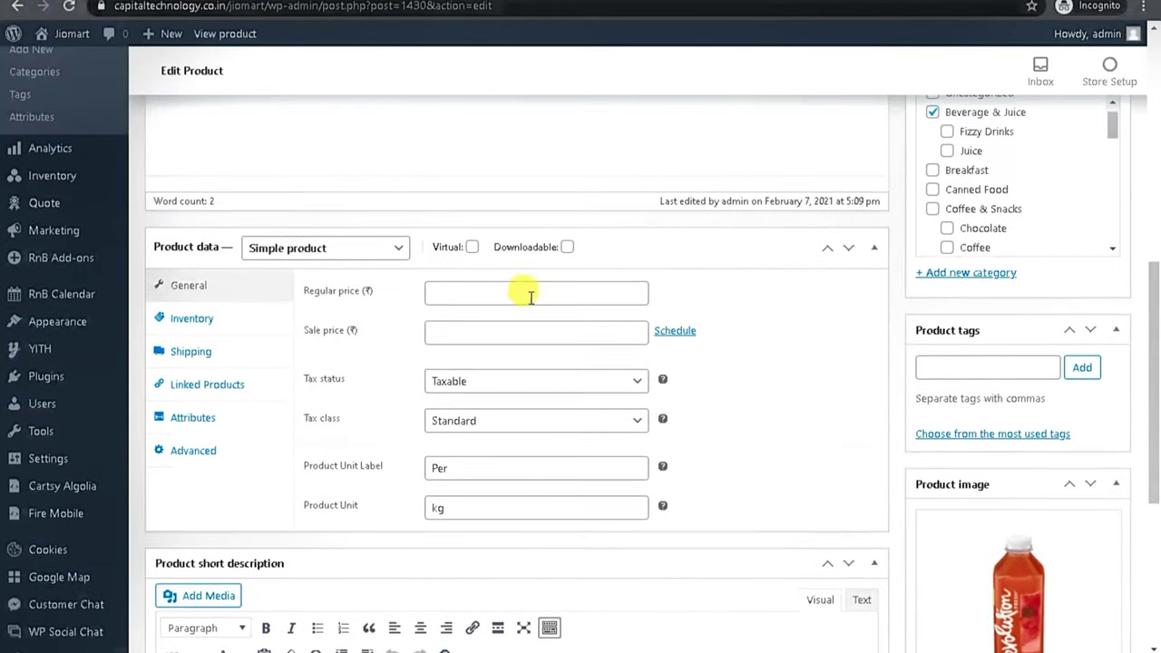
click(465, 290)
click(763, 298)
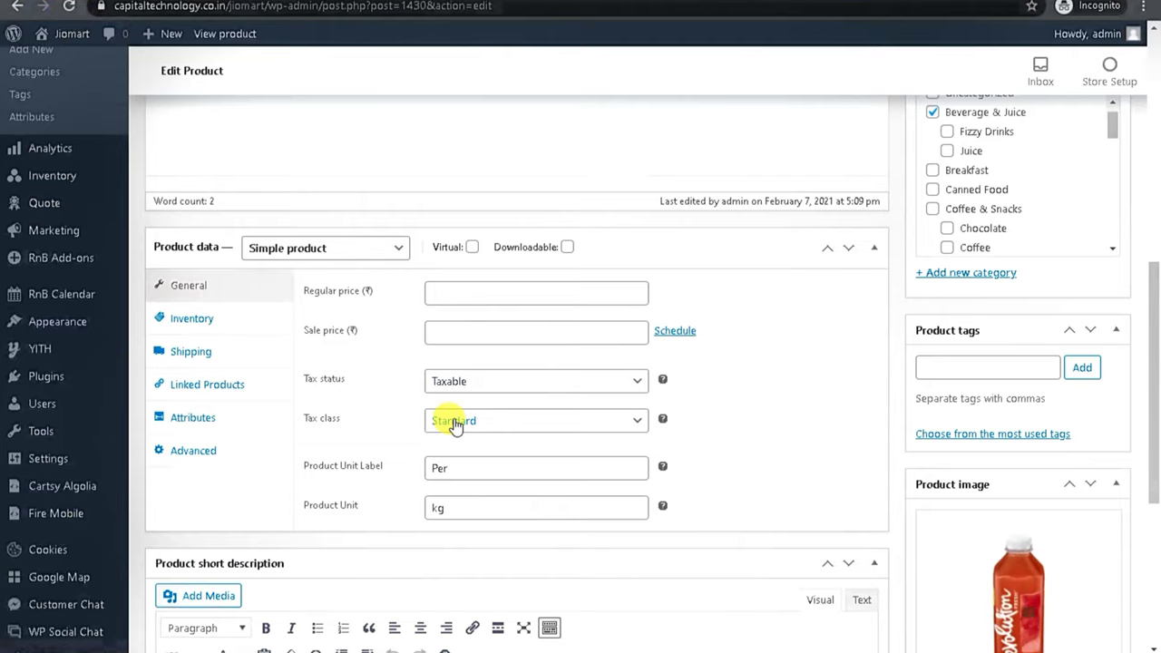
double_click(445, 466)
double_click(471, 508)
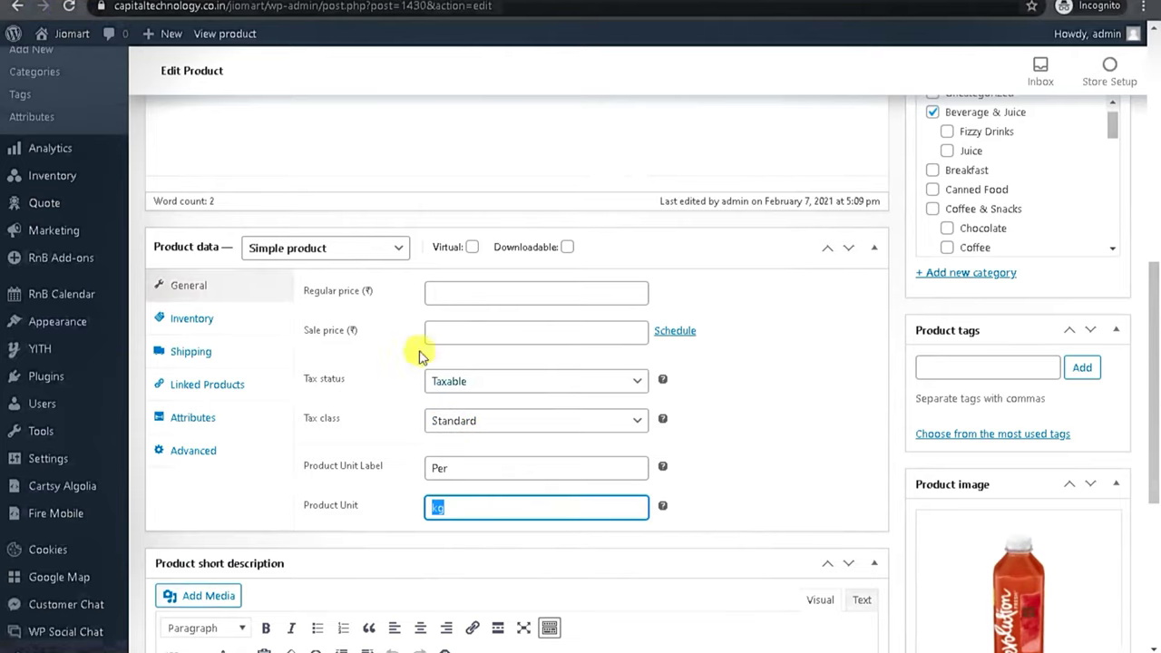
Enter a regular price of 500 and sale price of 490, then update the product
click(449, 291)
click(448, 290)
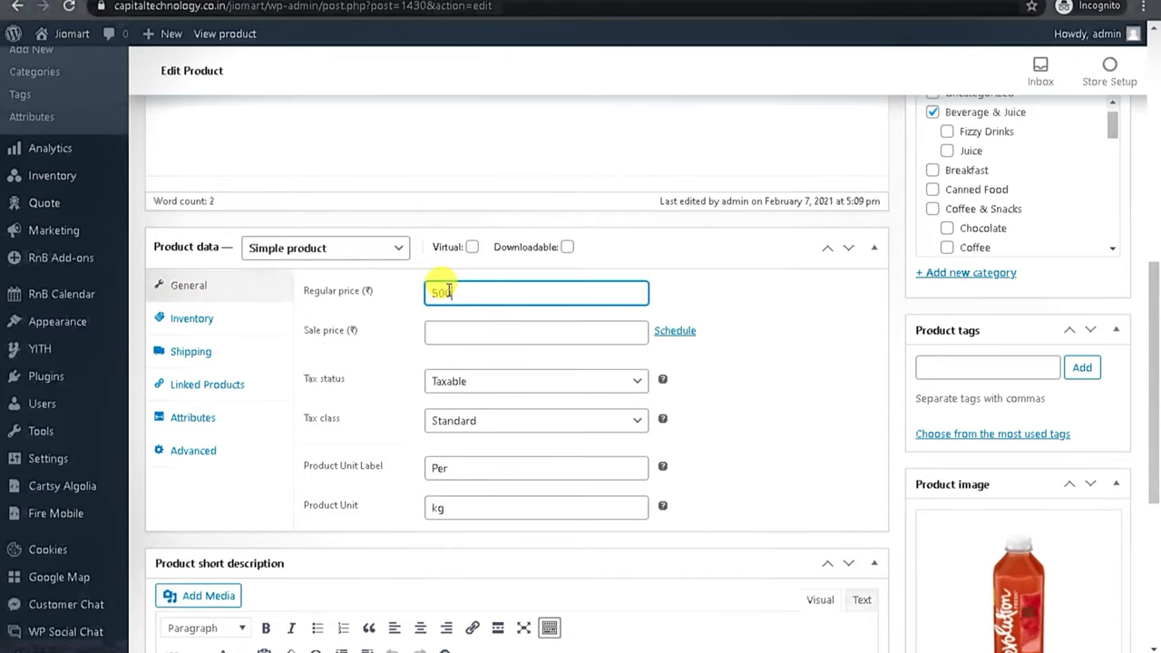
click(447, 326)
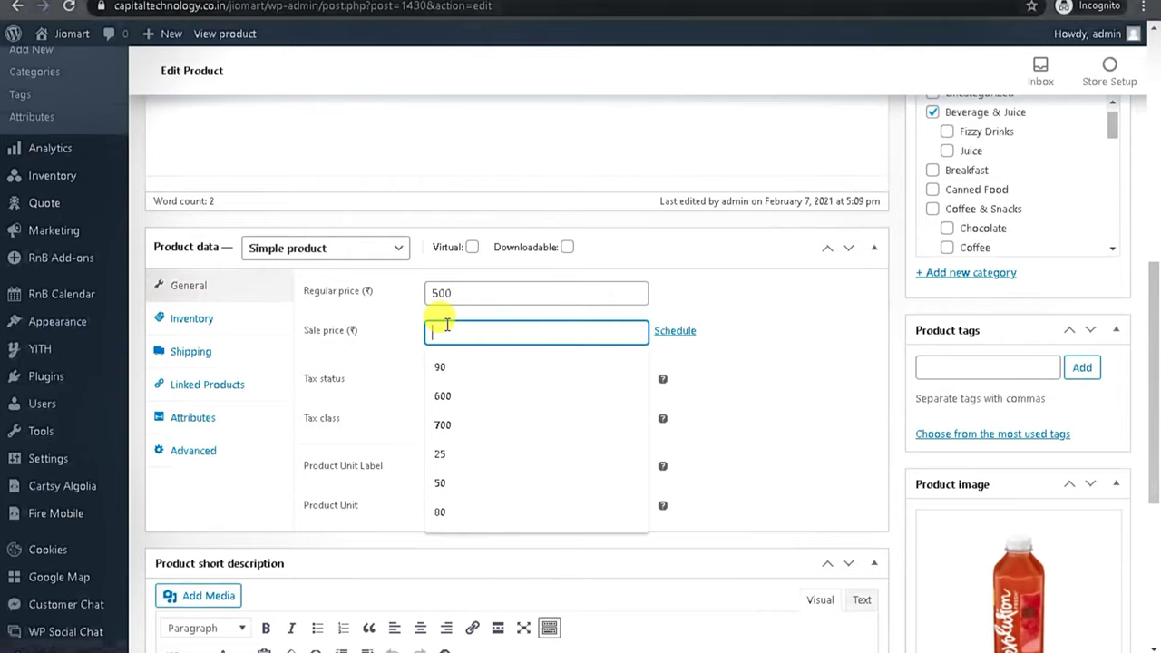
text(490)
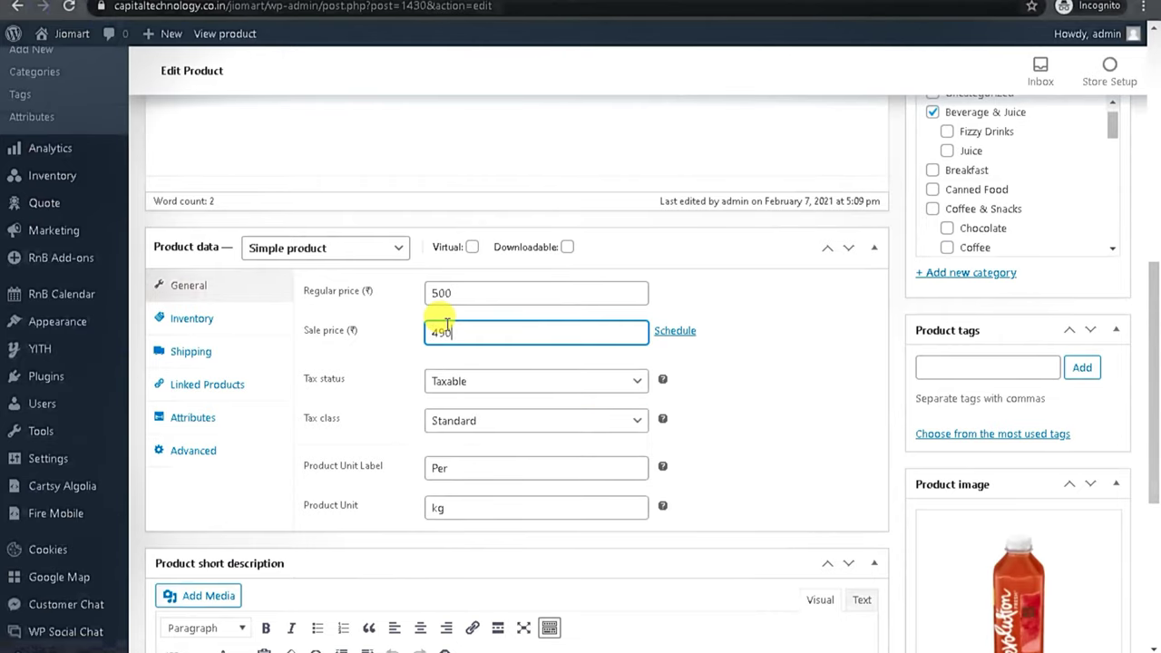
text(0)
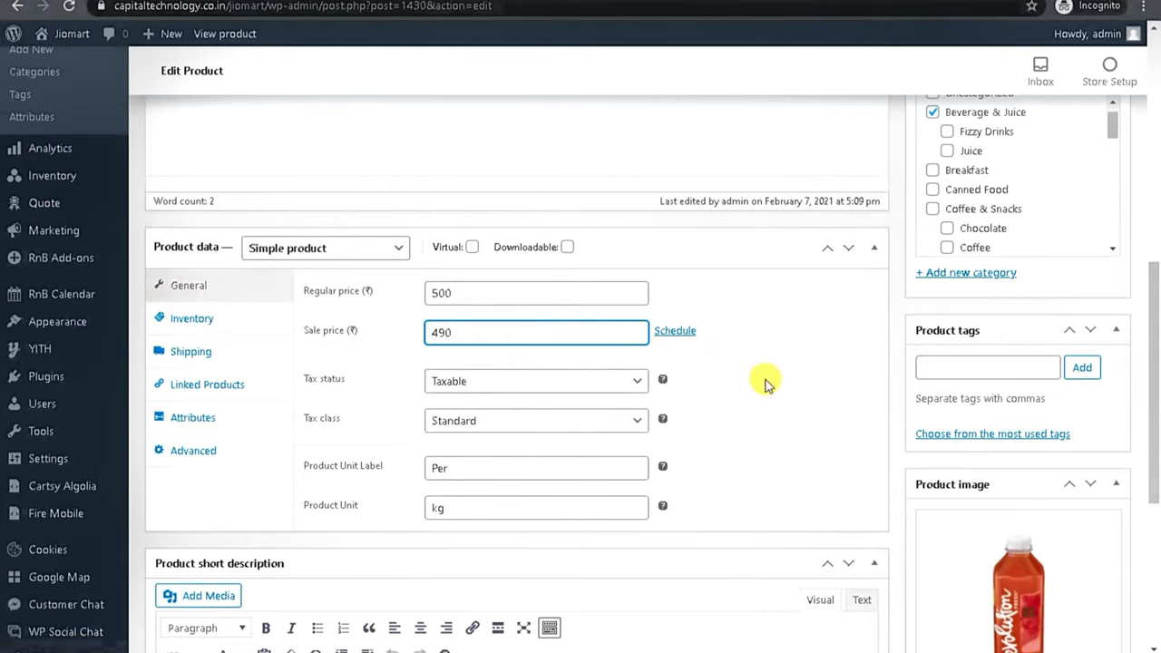
click(771, 386)
scroll(796, 400, down, 1)
scroll(796, 399, down, 3)
scroll(768, 445, up, 6)
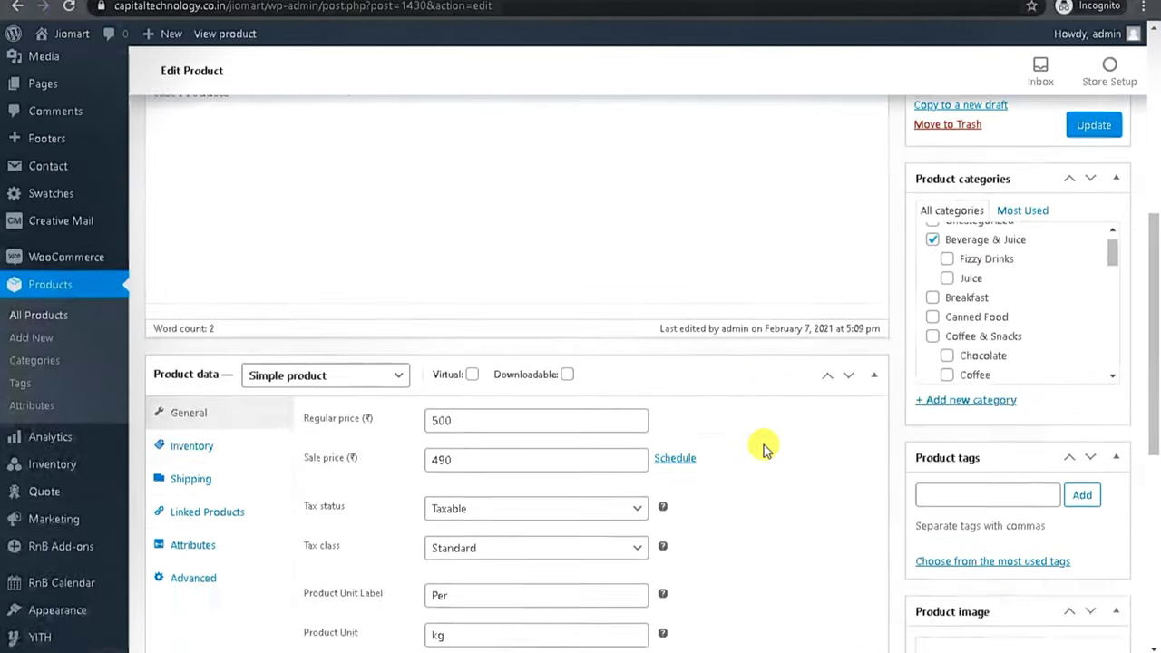
click(1091, 320)
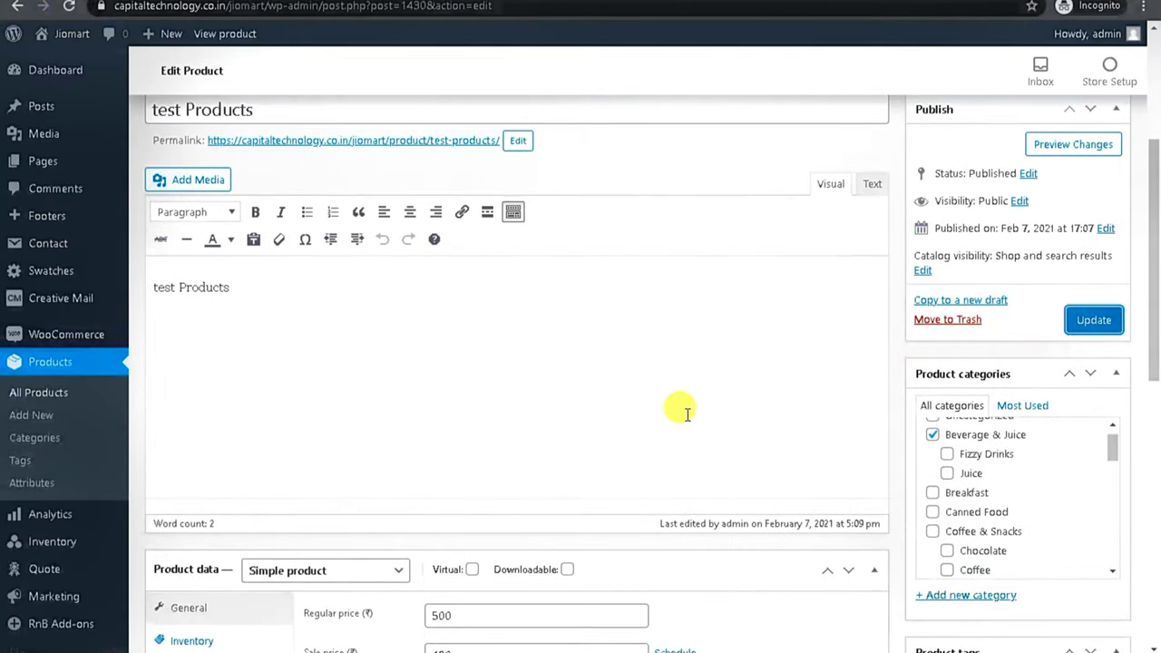
scroll(700, 390, down, 3)
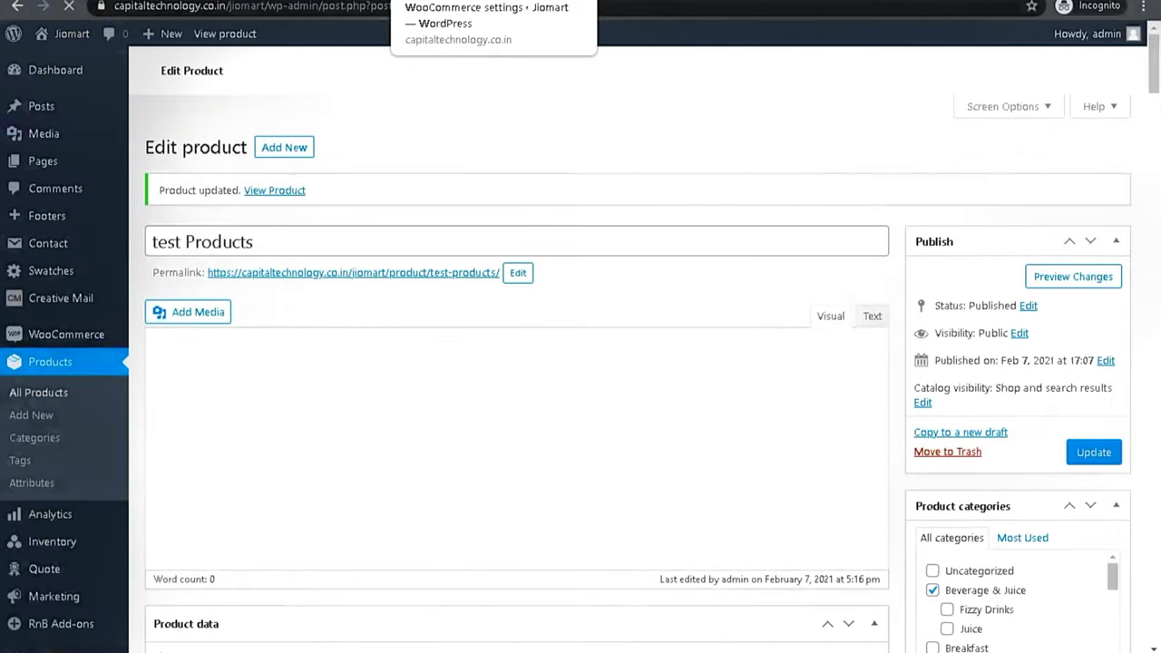
Change the product type to Variable product
scroll(536, 423, down, 4)
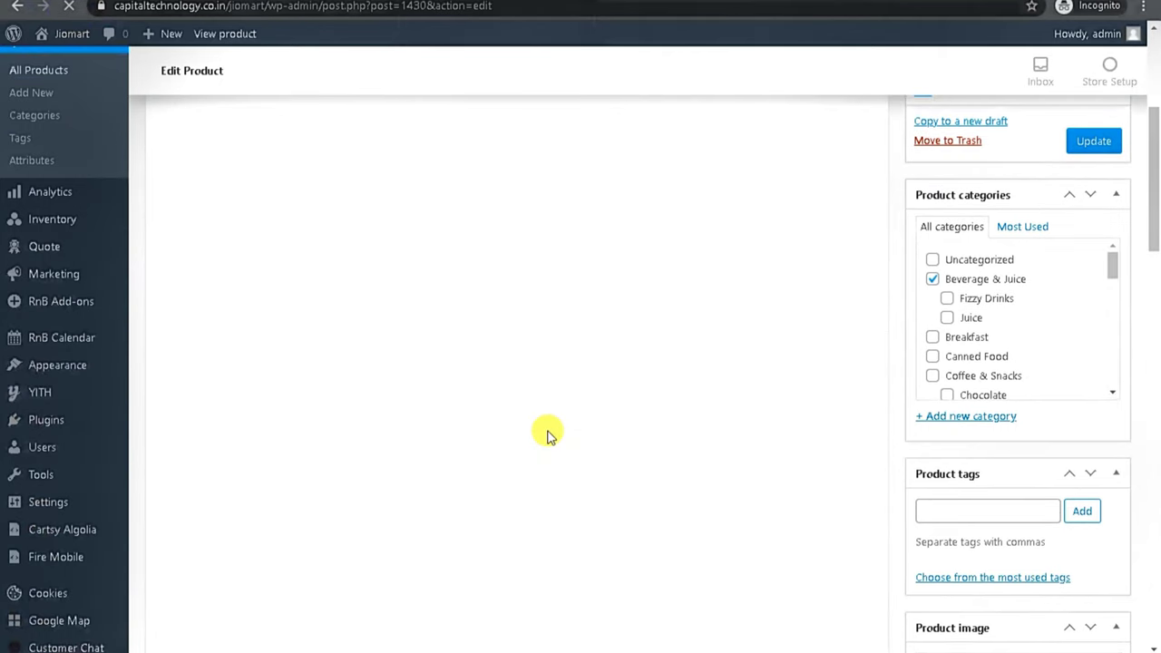
scroll(547, 435, down, 6)
scroll(547, 435, down, 1)
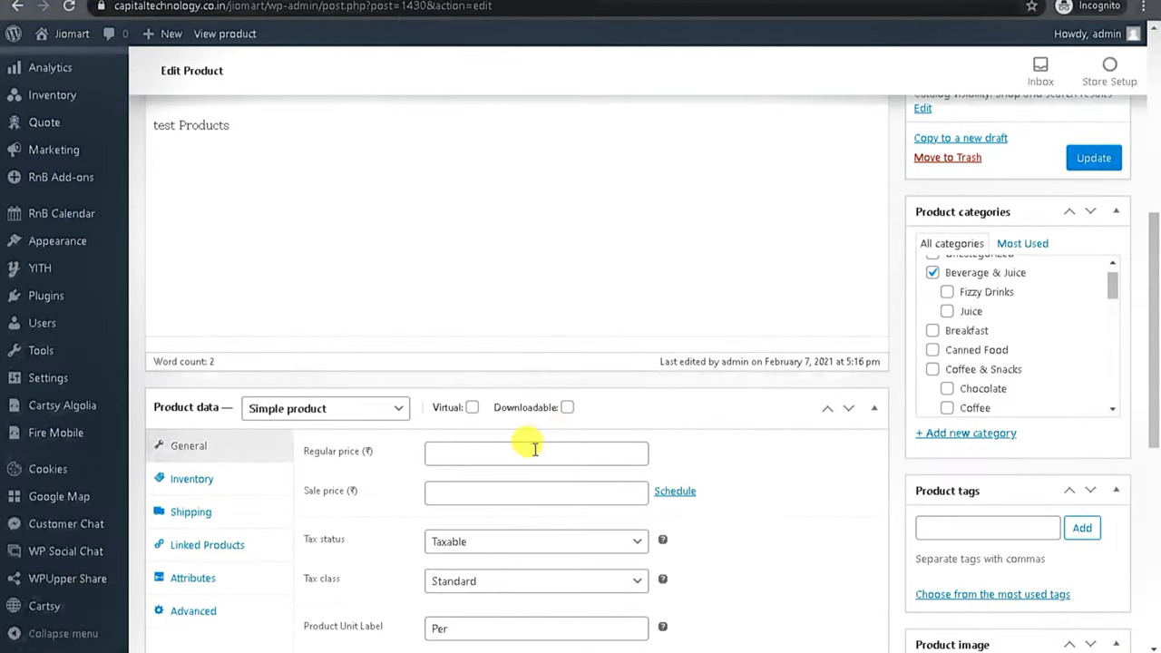
click(519, 447)
click(782, 444)
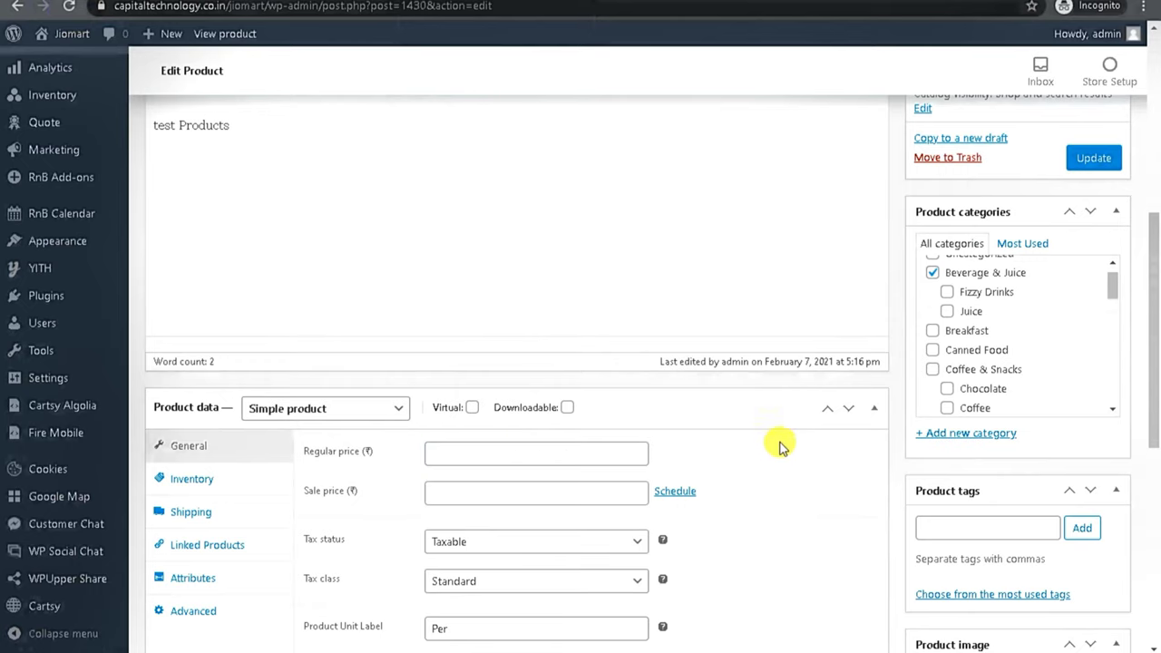
click(435, 454)
scroll(799, 499, down, 1)
scroll(807, 504, down, 1)
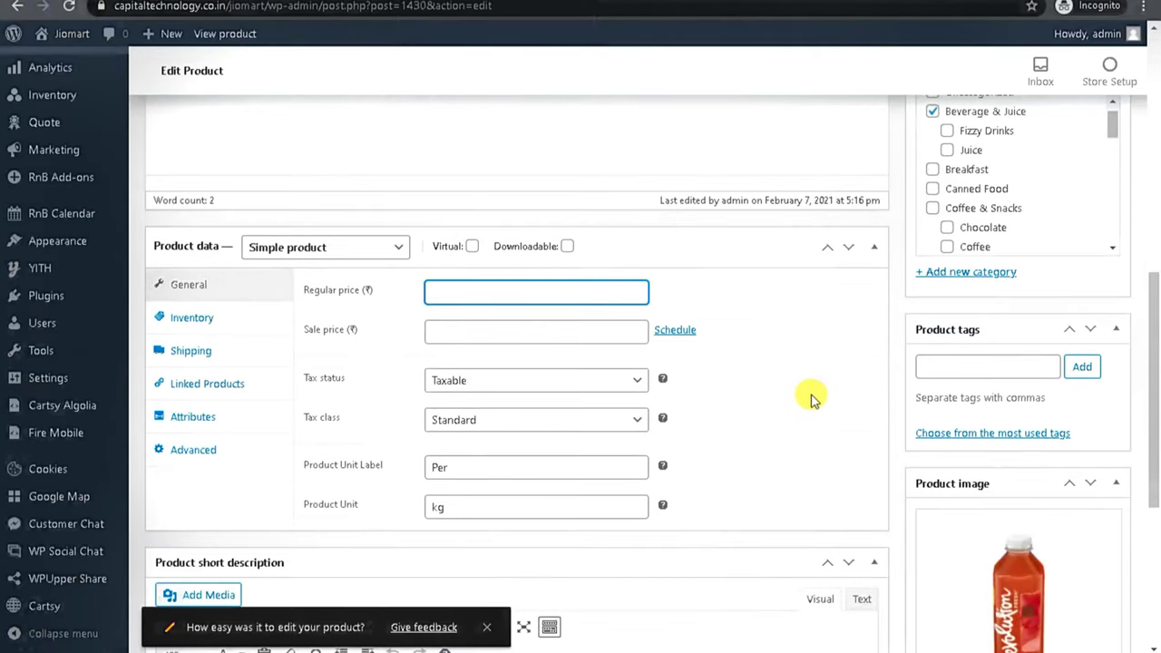
click(788, 495)
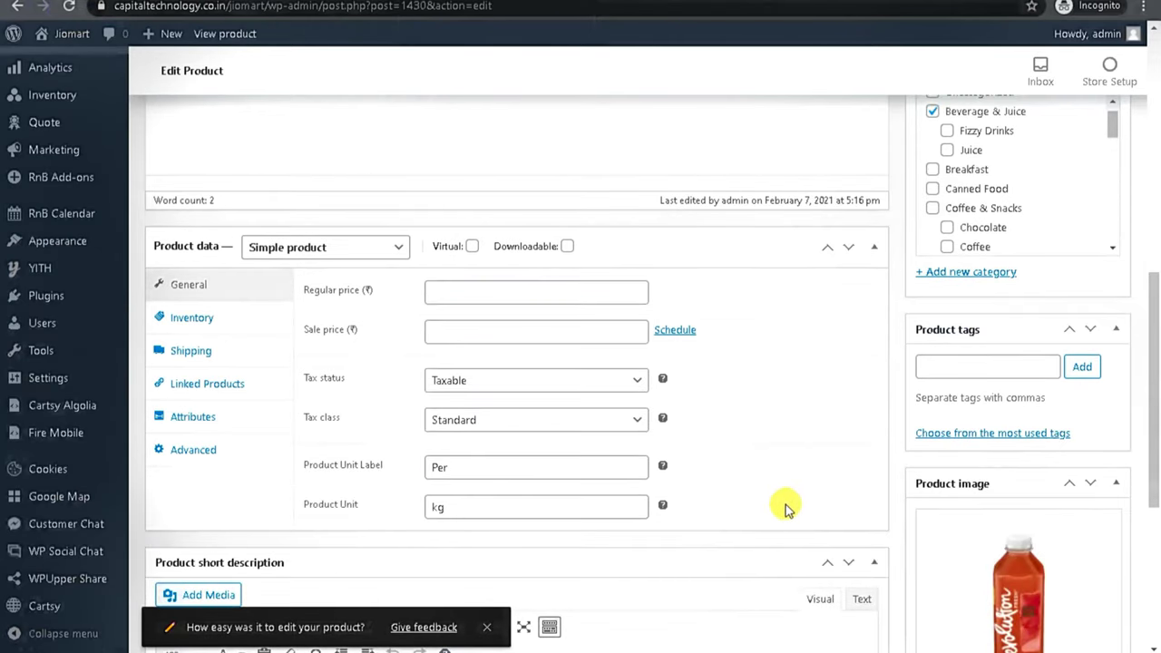
click(311, 248)
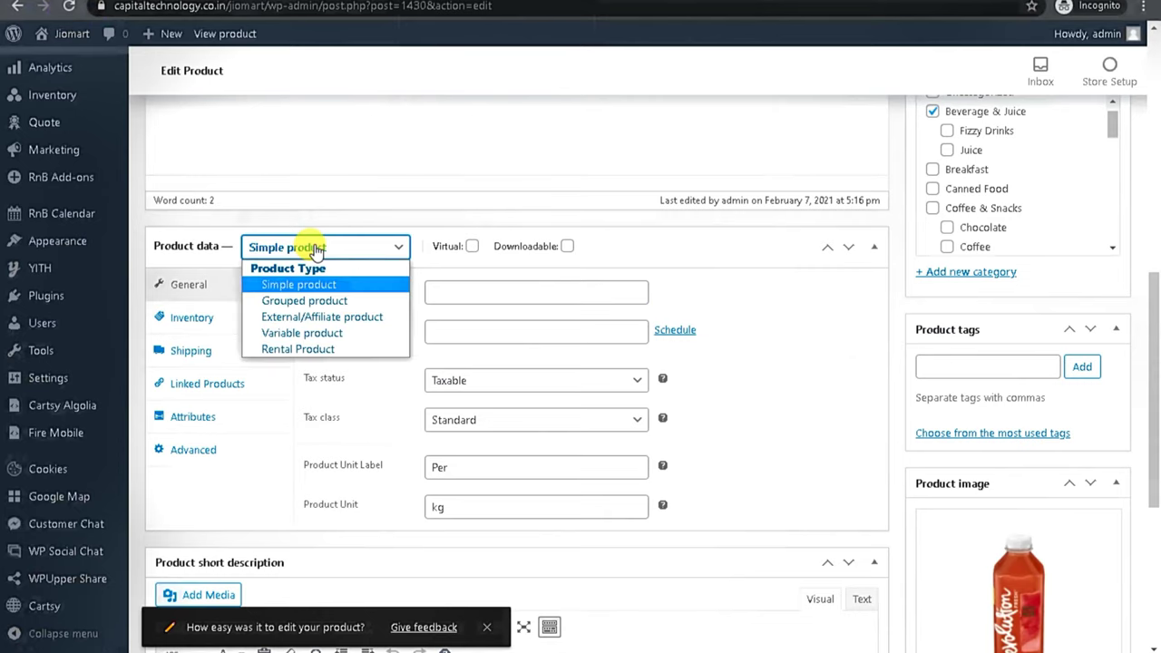
click(318, 335)
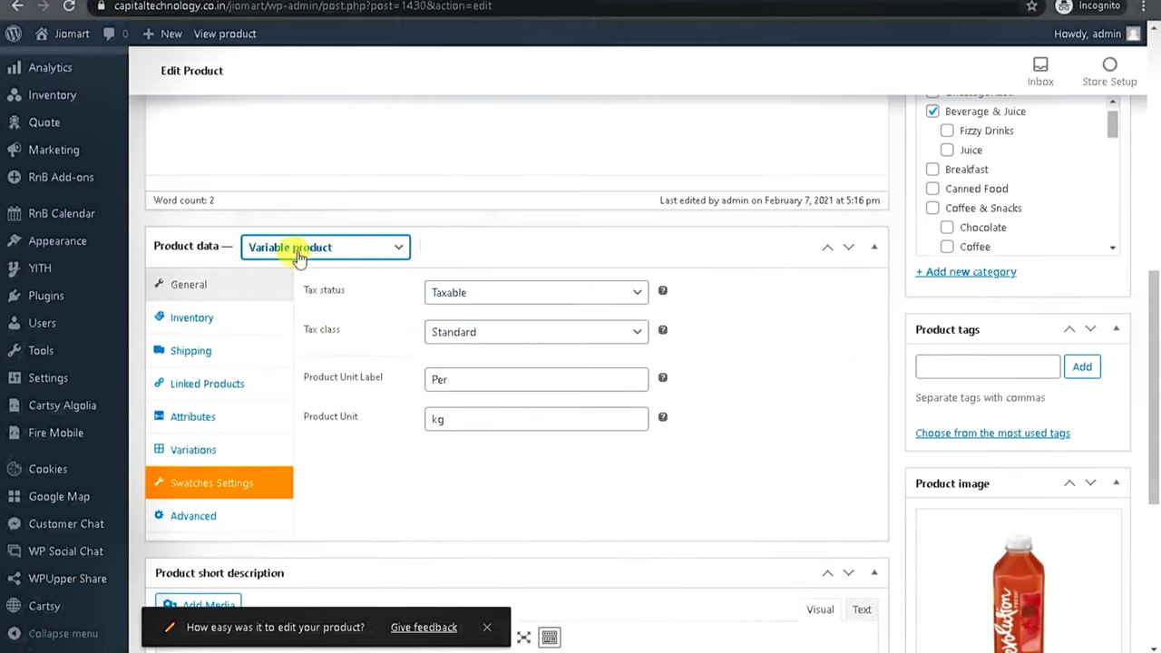
Set tax status to None and tax class to Zero rate, then update the product
click(469, 296)
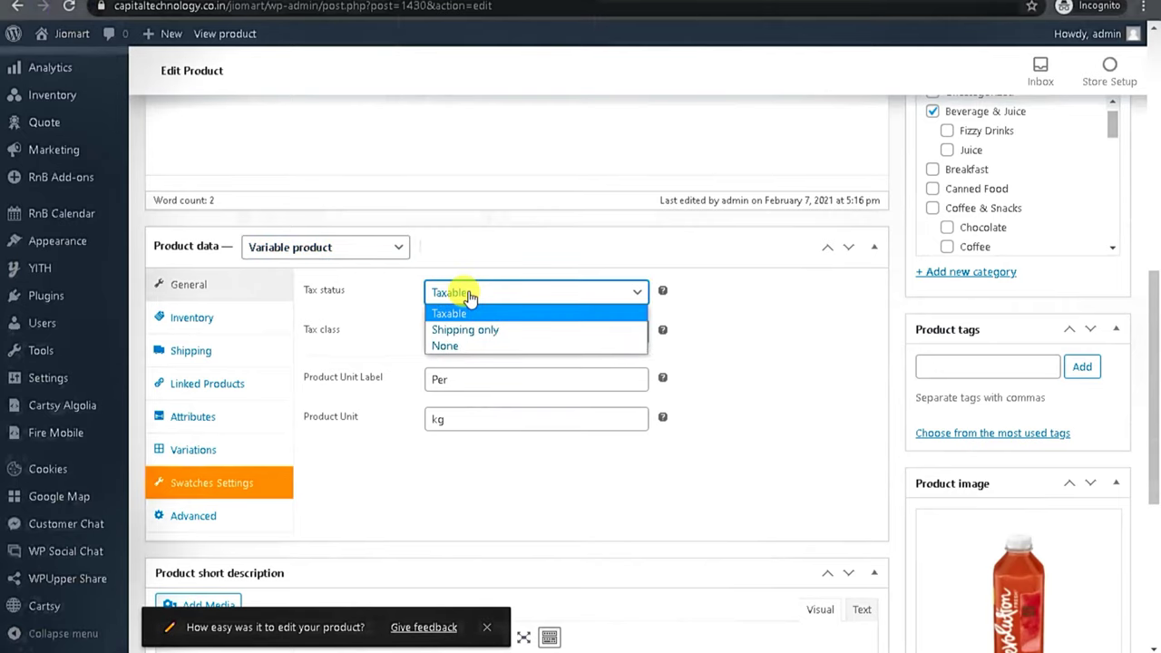
click(466, 312)
click(467, 302)
click(458, 345)
click(467, 333)
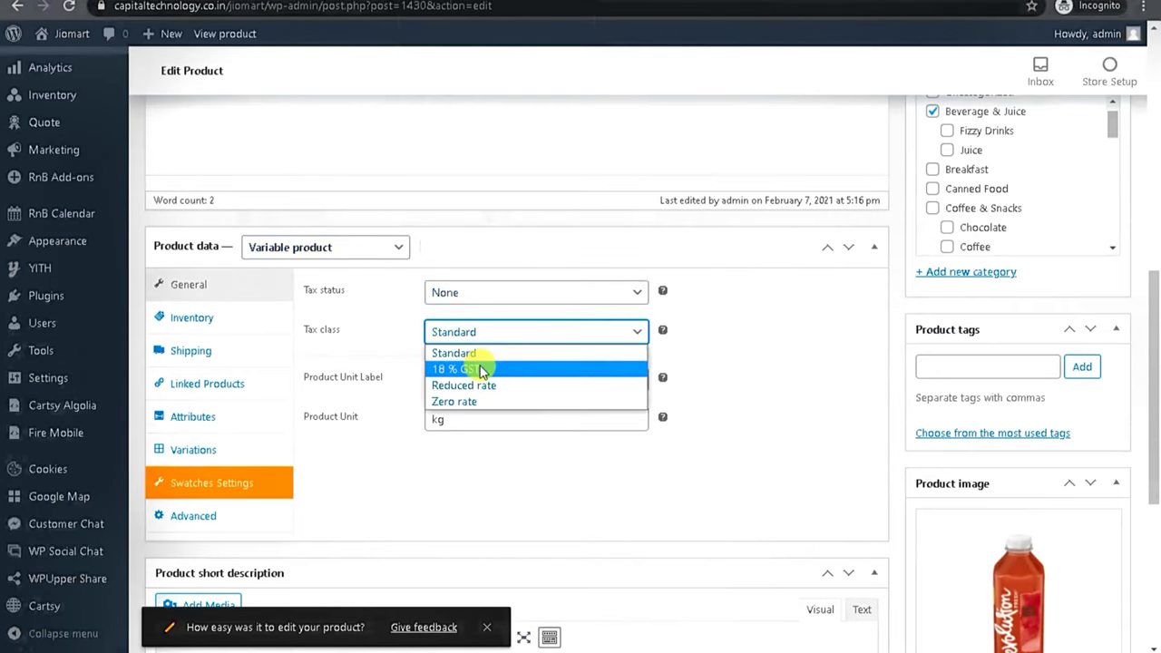
click(479, 402)
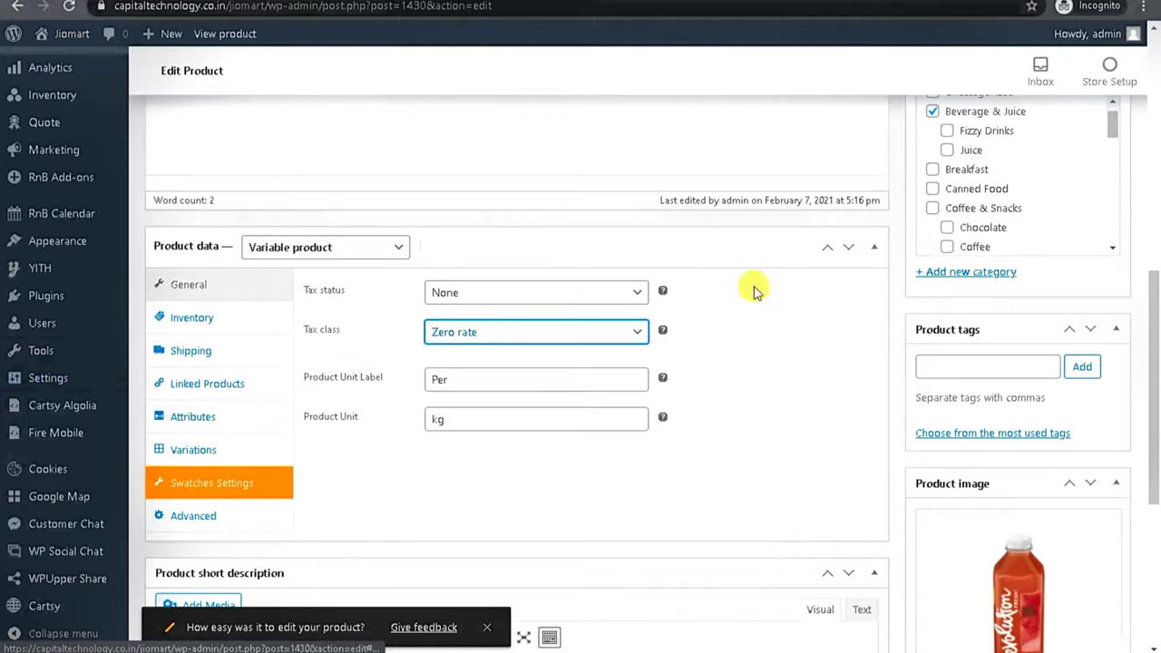
scroll(753, 290, up, 3)
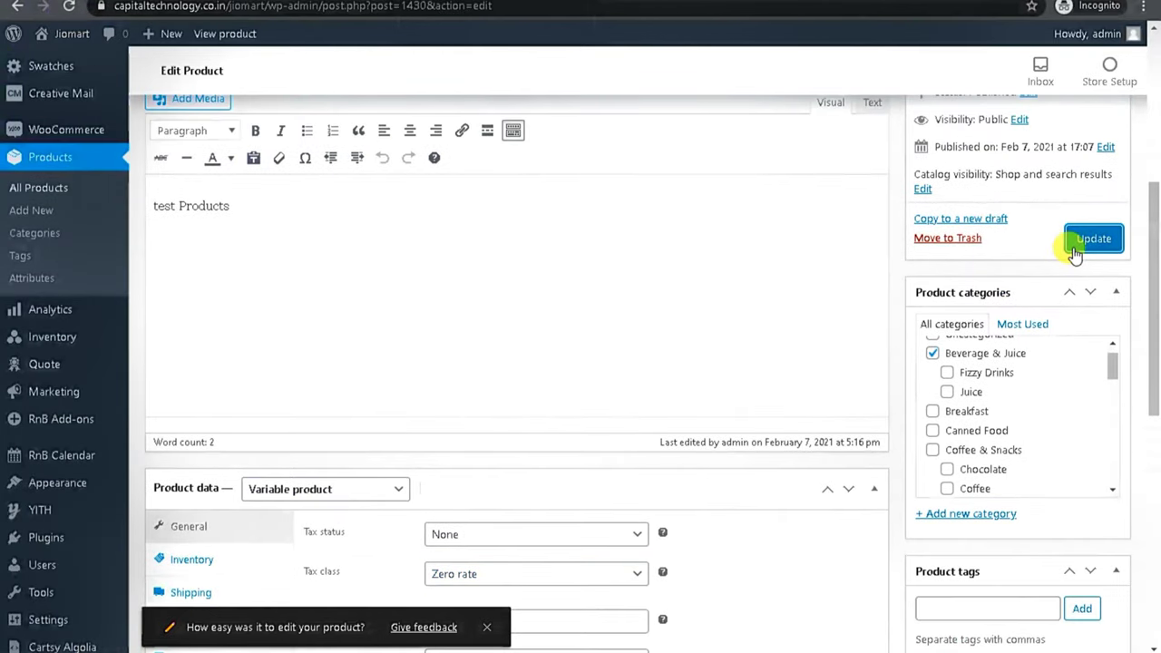
click(1074, 252)
Review the product's Linked Products and Attributes tabs
scroll(672, 335, down, 4)
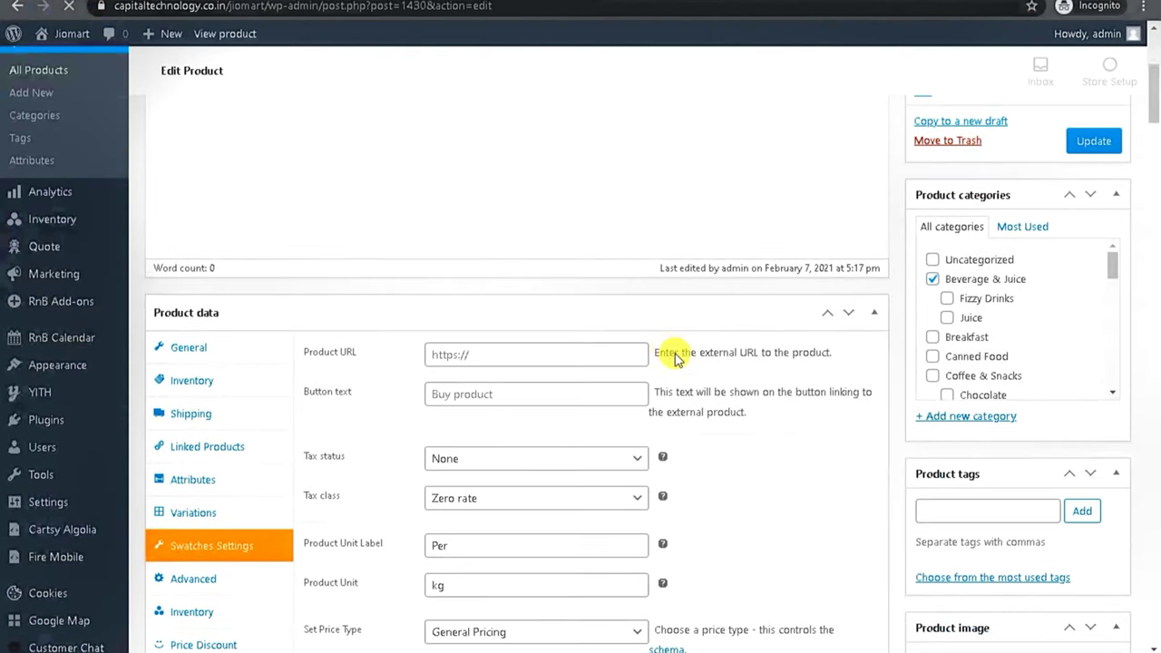
scroll(678, 354, down, 3)
click(208, 470)
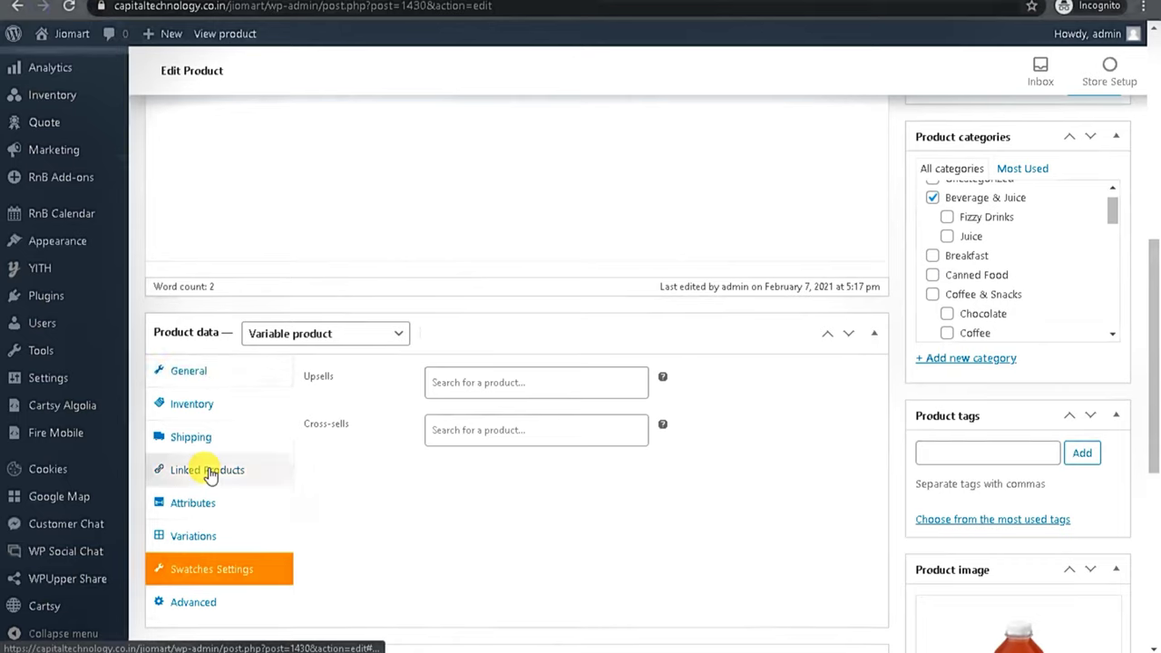
click(216, 507)
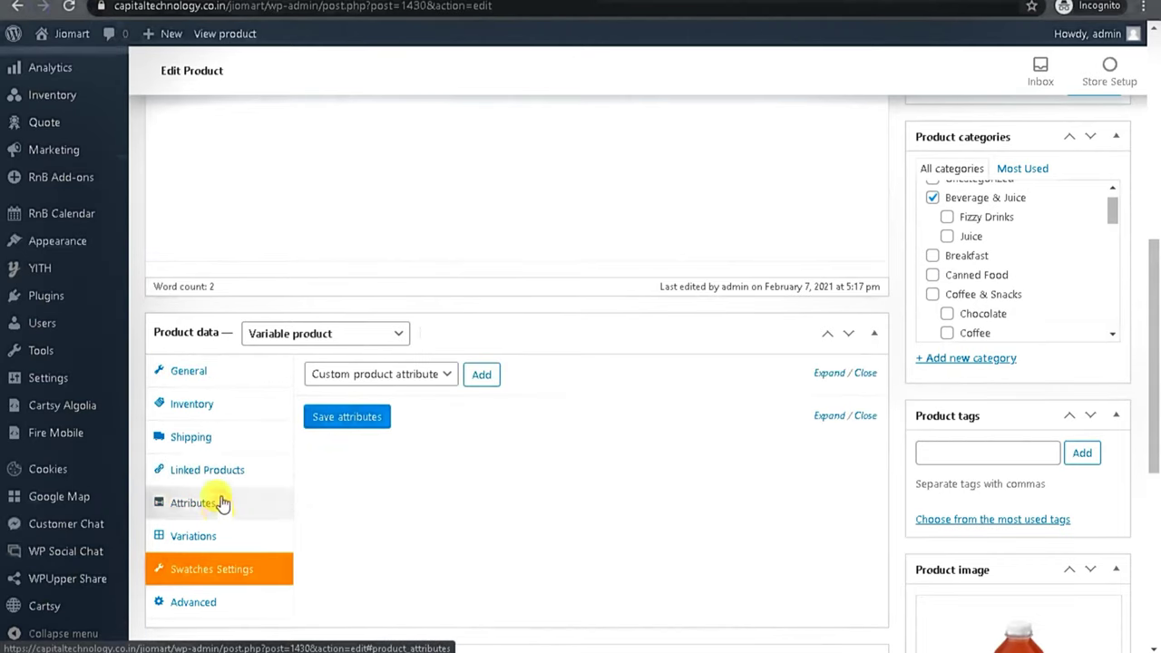
Check the attribute kind list, then bring up link options for Products > Attributes
click(433, 381)
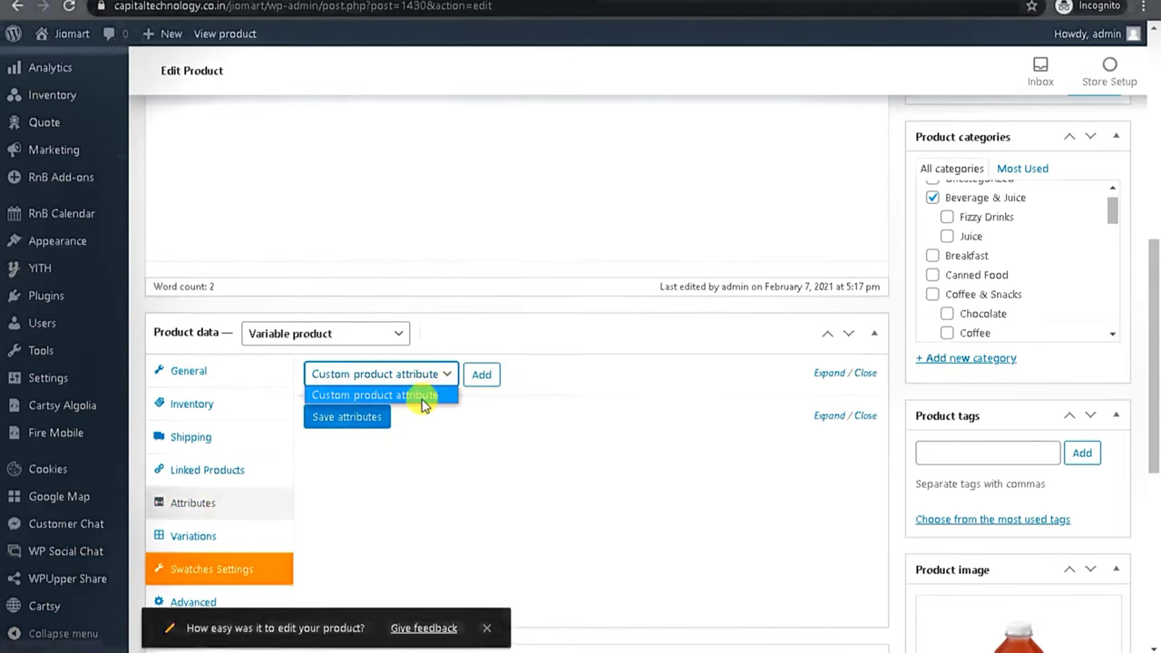
click(463, 478)
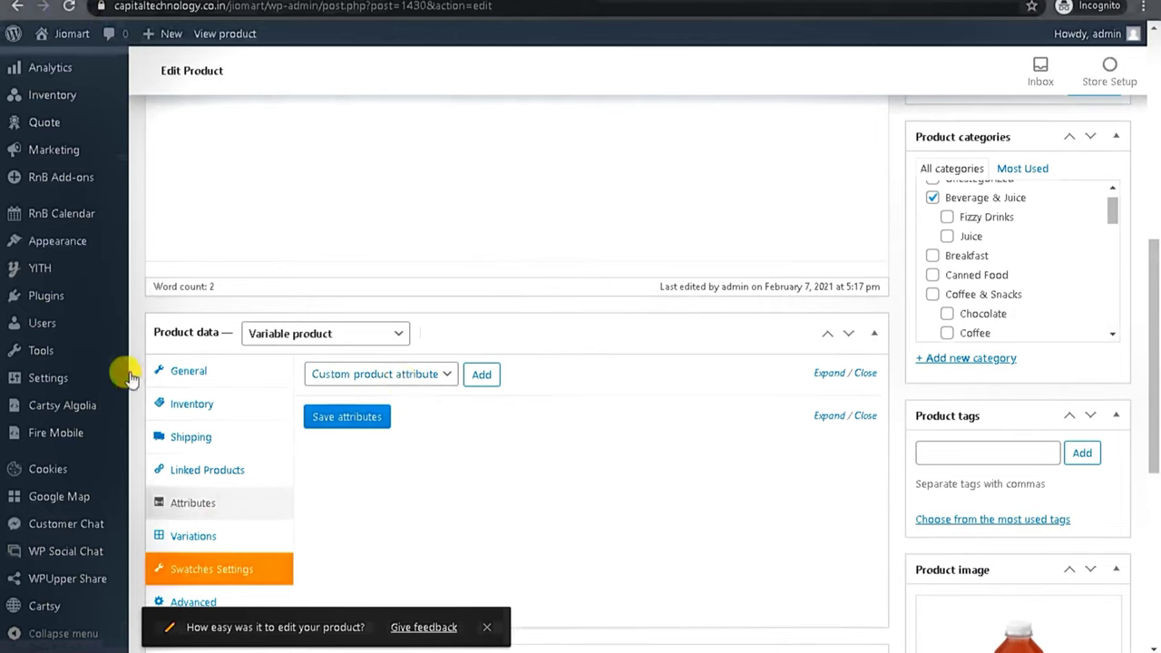
scroll(100, 372, up, 3)
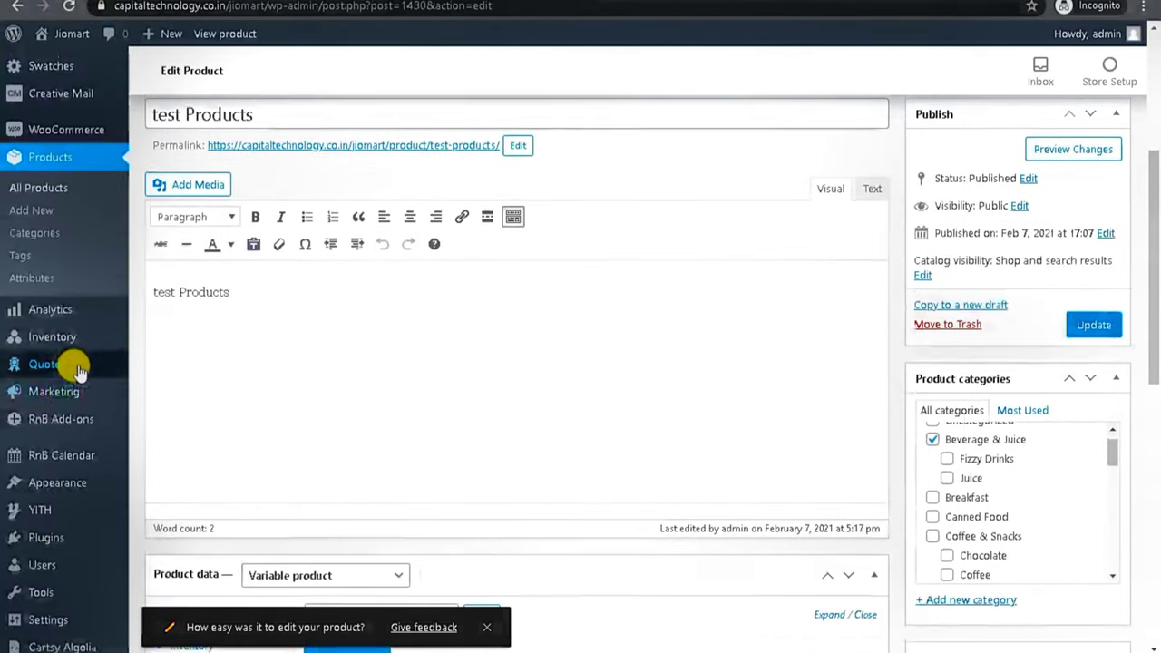
right_click(37, 281)
Go to the store's Products > Attributes page
click(41, 288)
click(36, 281)
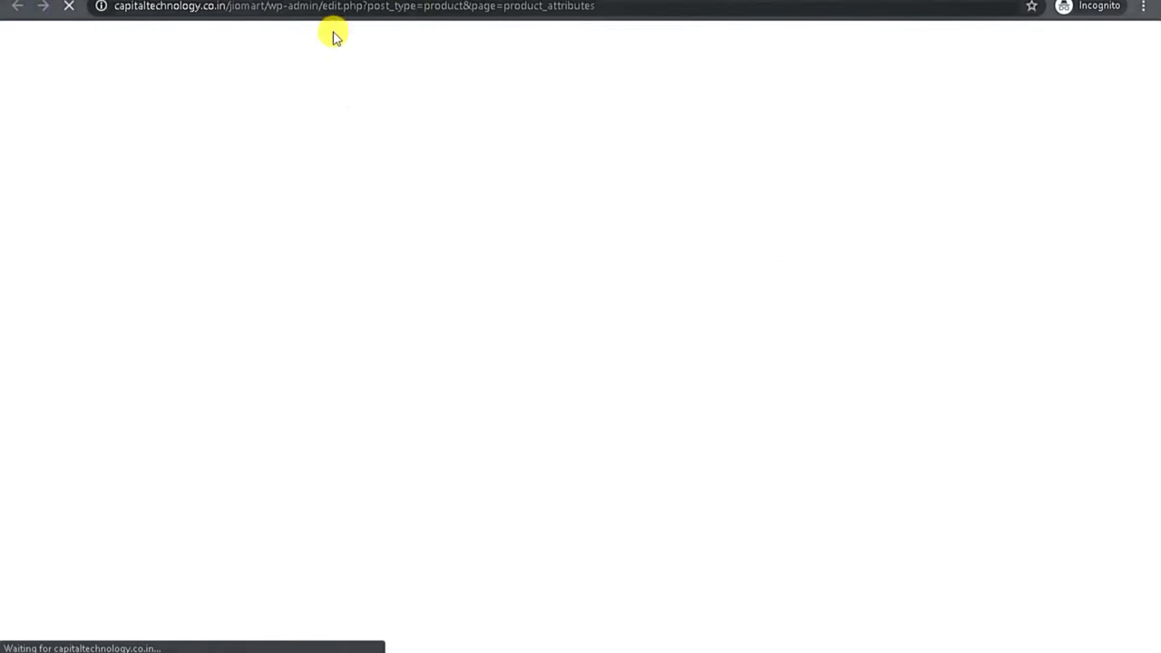
scroll(514, 487, down, 2)
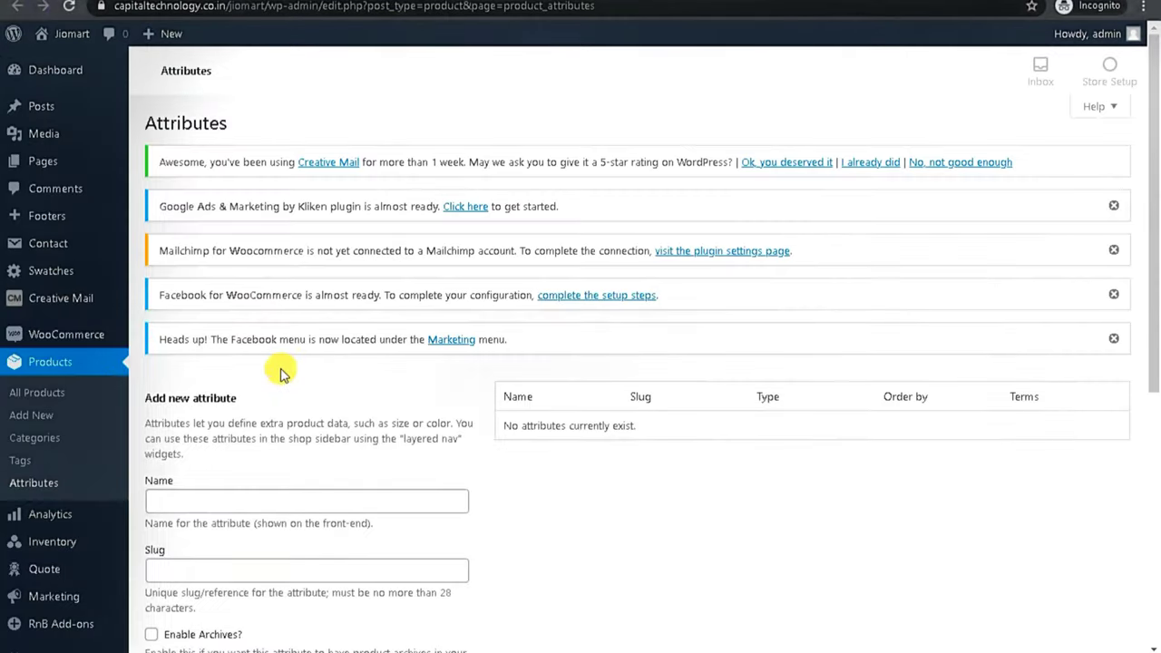
scroll(280, 372, down, 4)
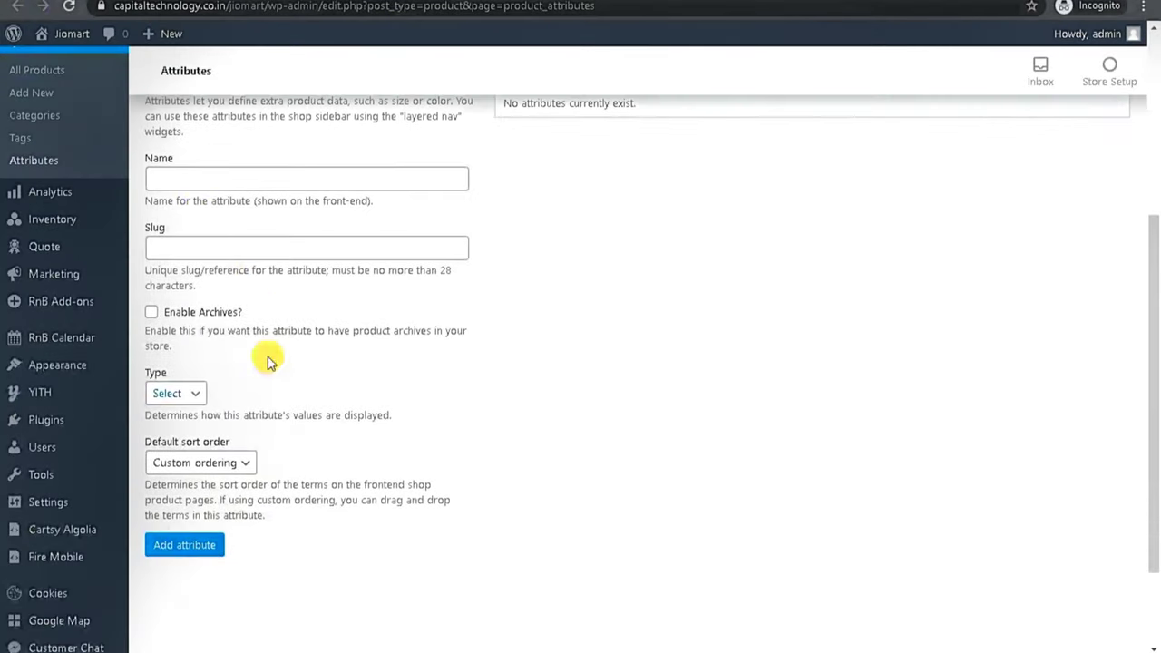
Add a Weight attribute with slug Weight, archives enabled, Select type and Custom ordering
click(182, 181)
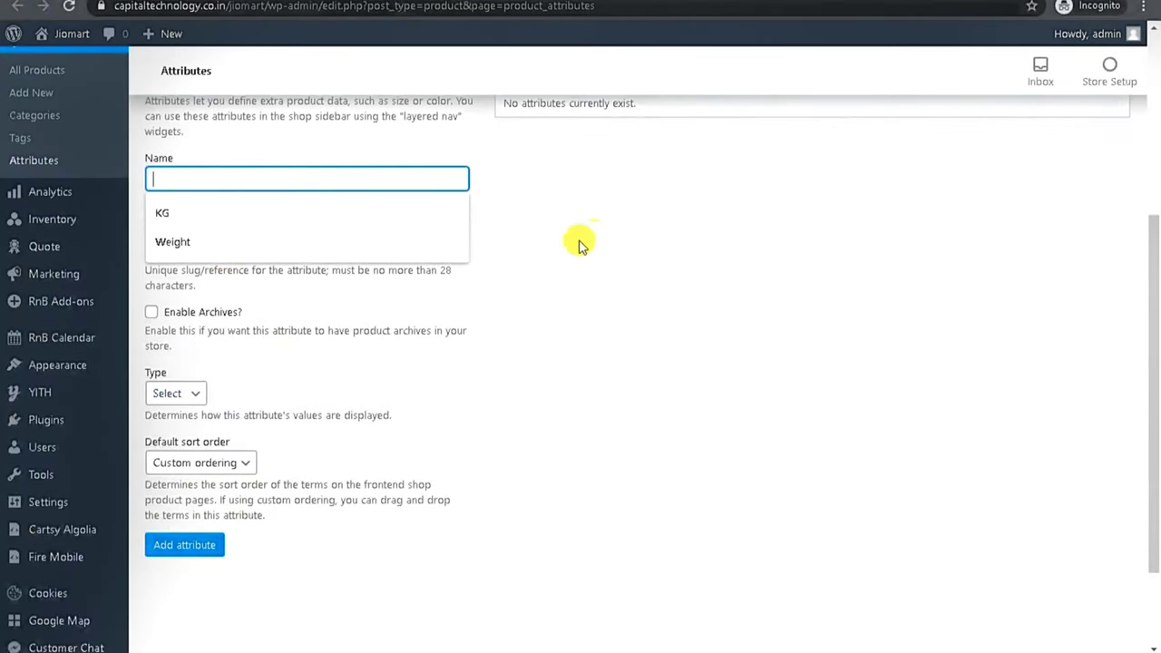
click(252, 243)
click(212, 250)
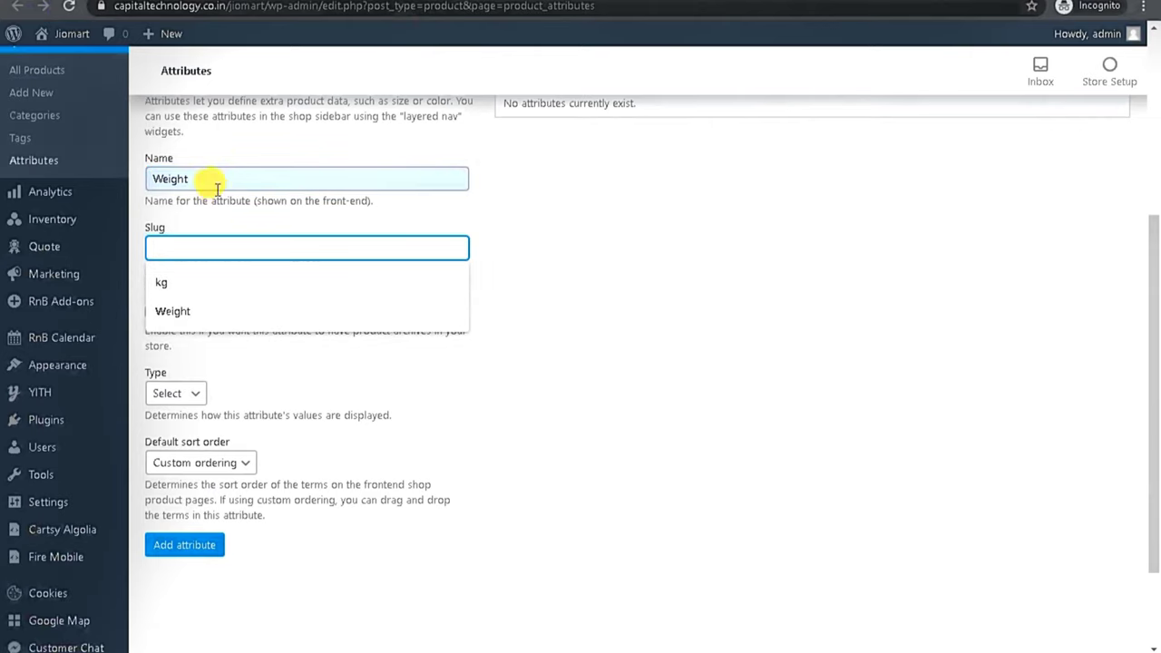
double_click(216, 179)
key(ctrl+c)
click(197, 253)
key(ctrl+v)
click(150, 312)
click(186, 395)
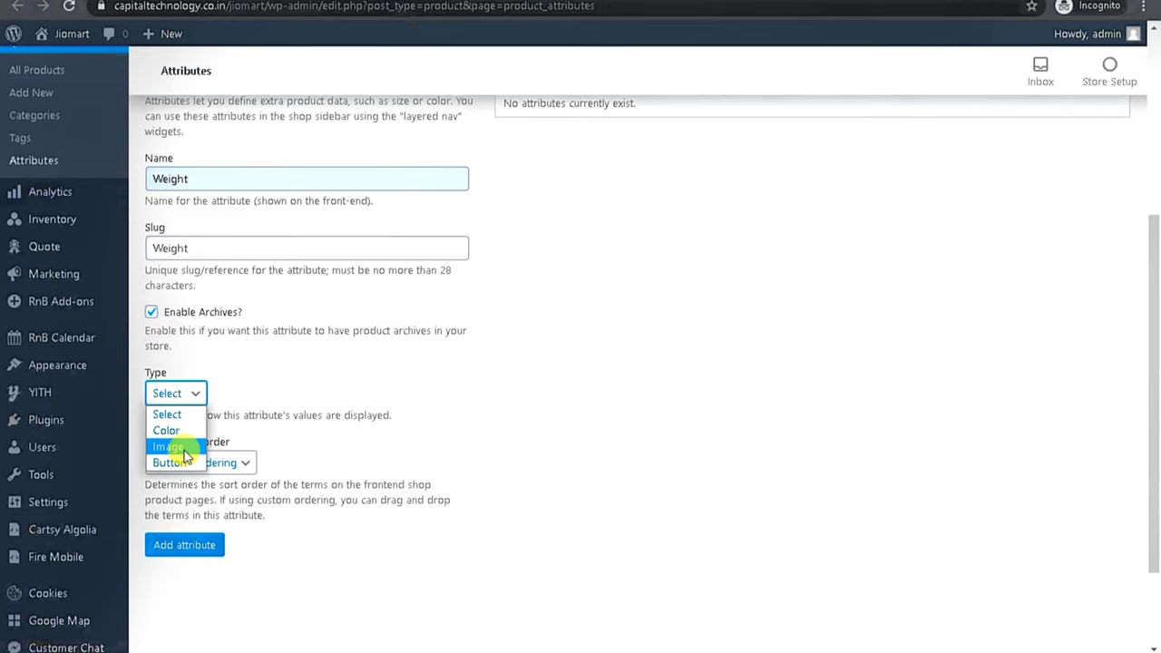
click(595, 378)
click(241, 463)
click(460, 460)
click(182, 545)
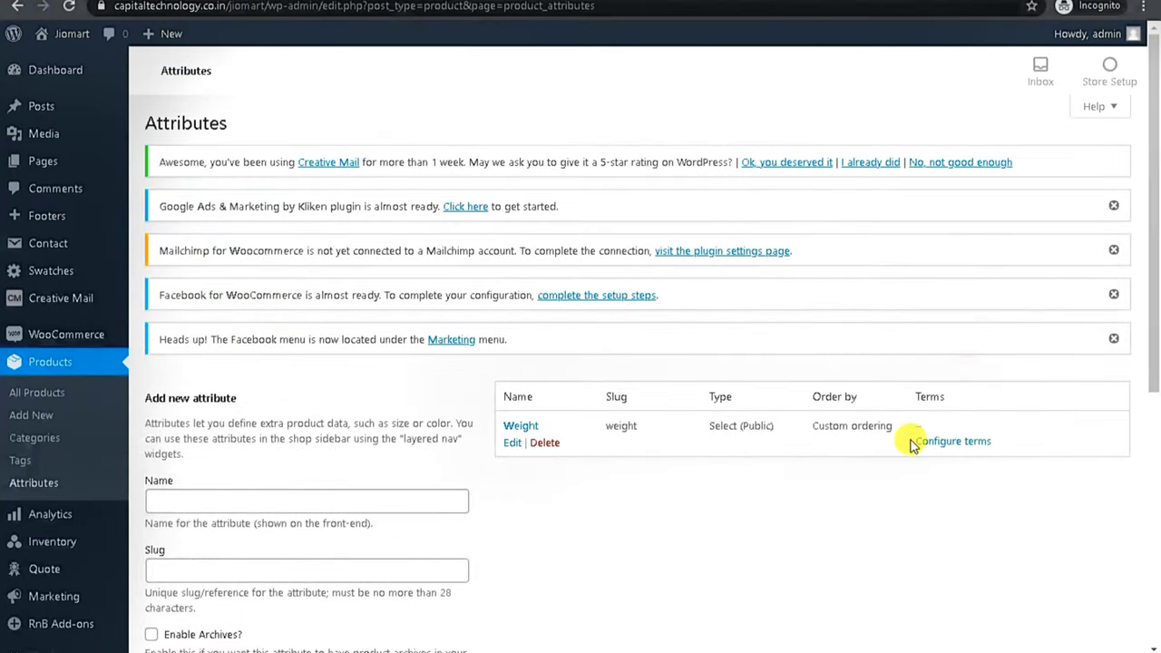
Review the Weight attribute's sort order and type settings, then return to the product editor
click(512, 445)
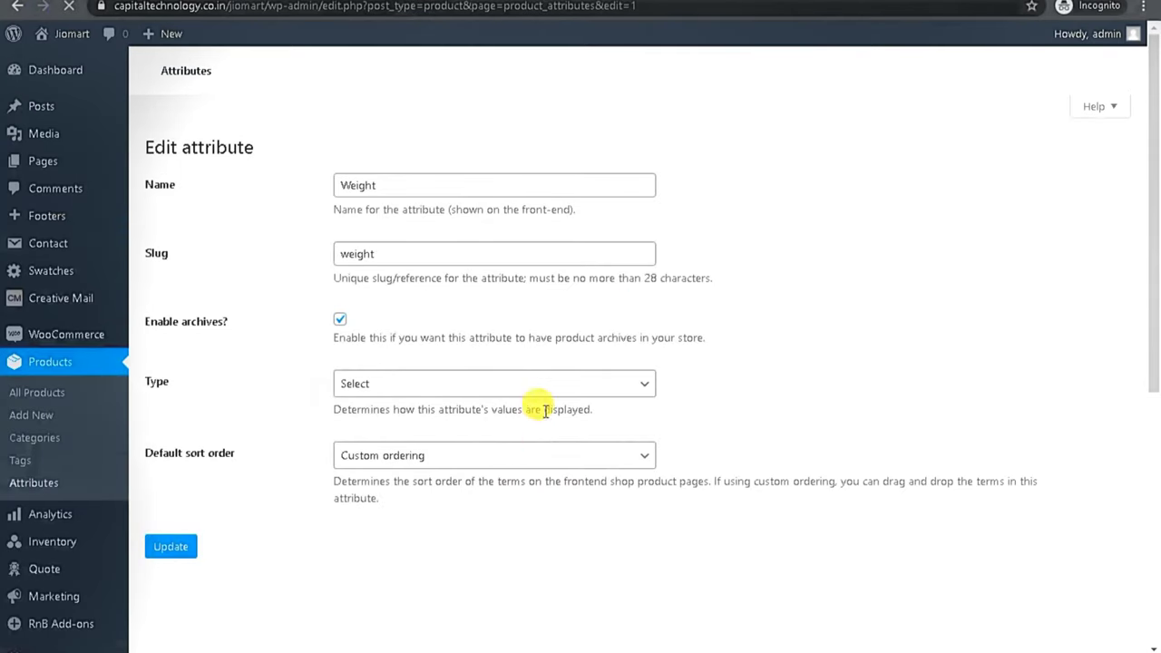
scroll(576, 371, down, 3)
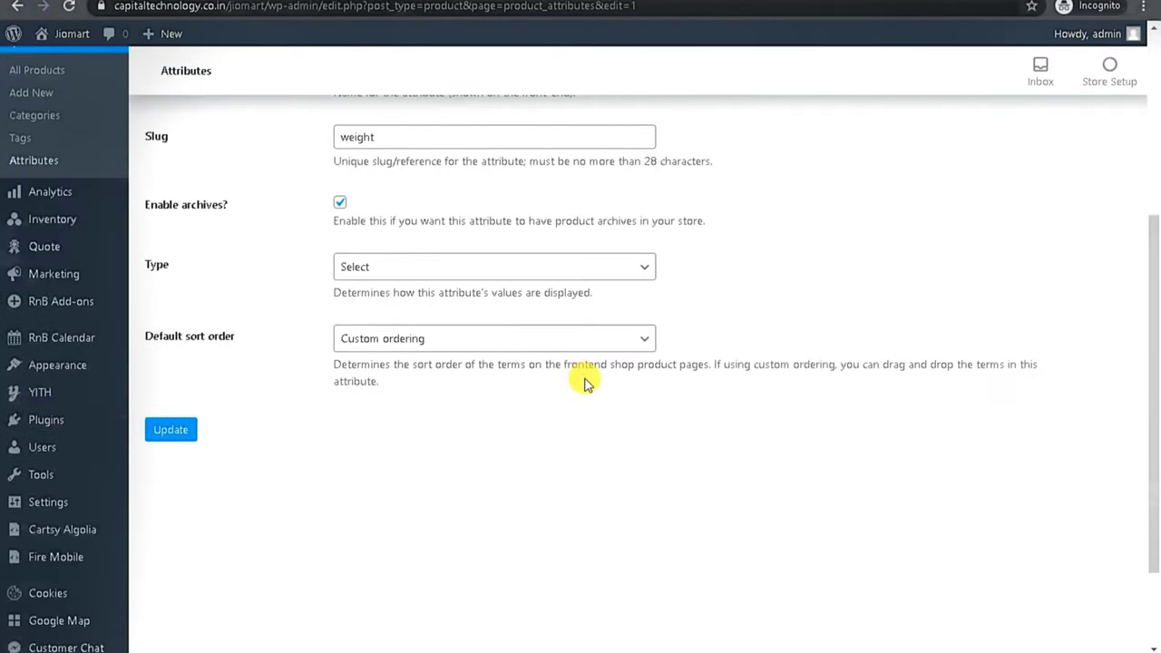
click(445, 345)
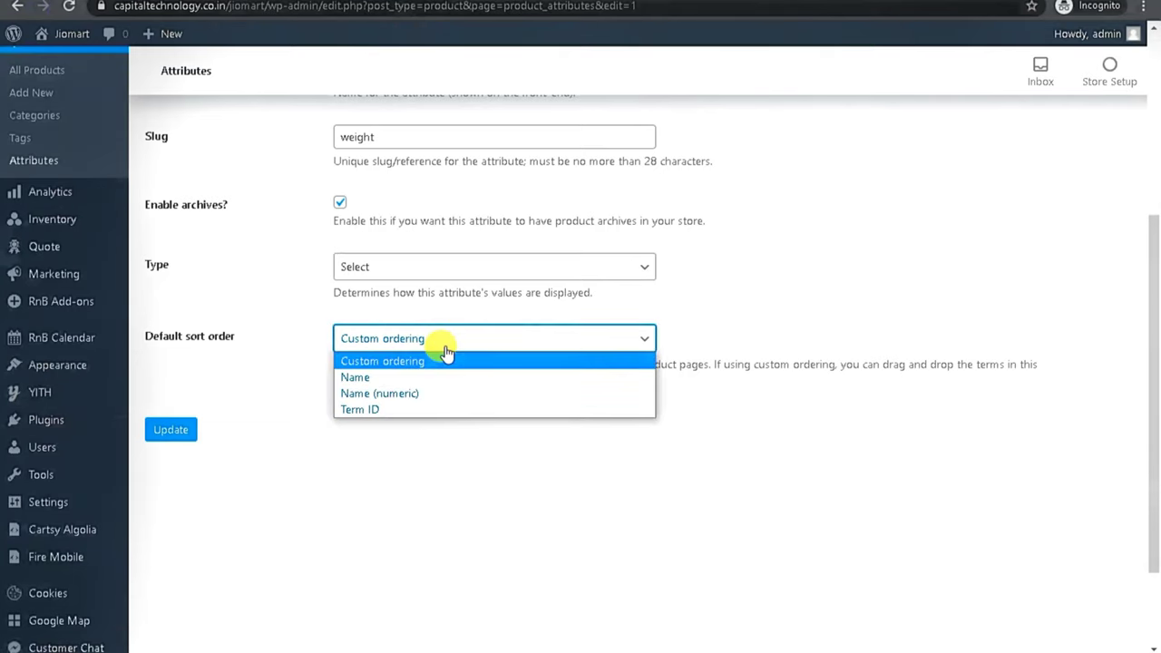
click(768, 354)
click(367, 273)
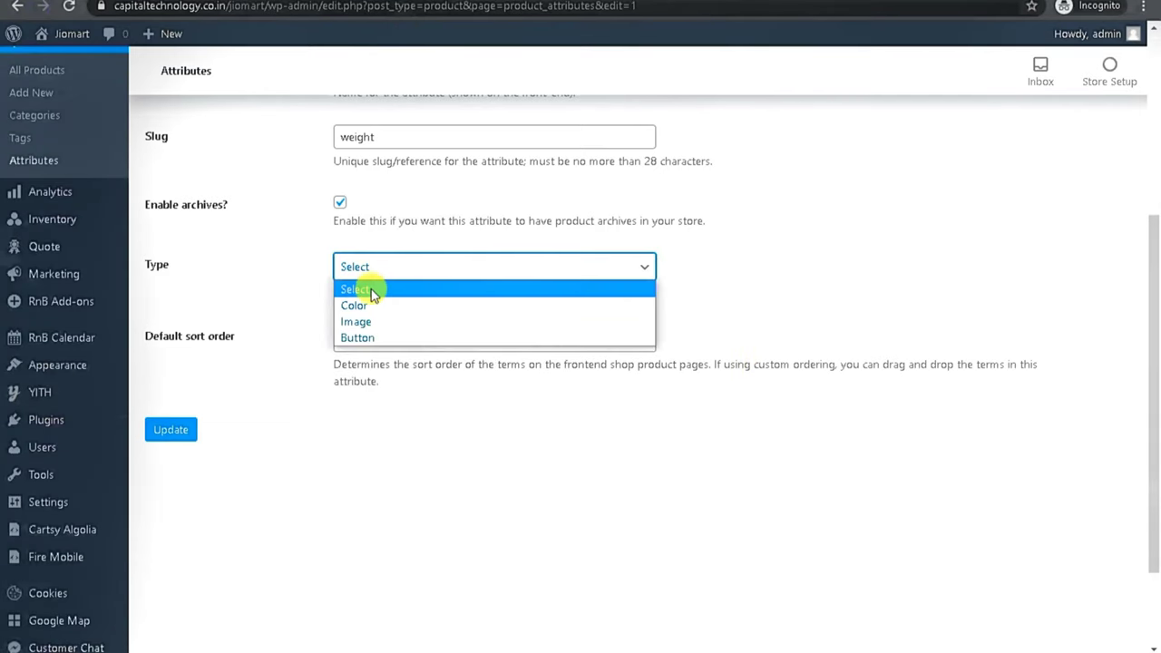
click(739, 260)
scroll(435, 270, up, 2)
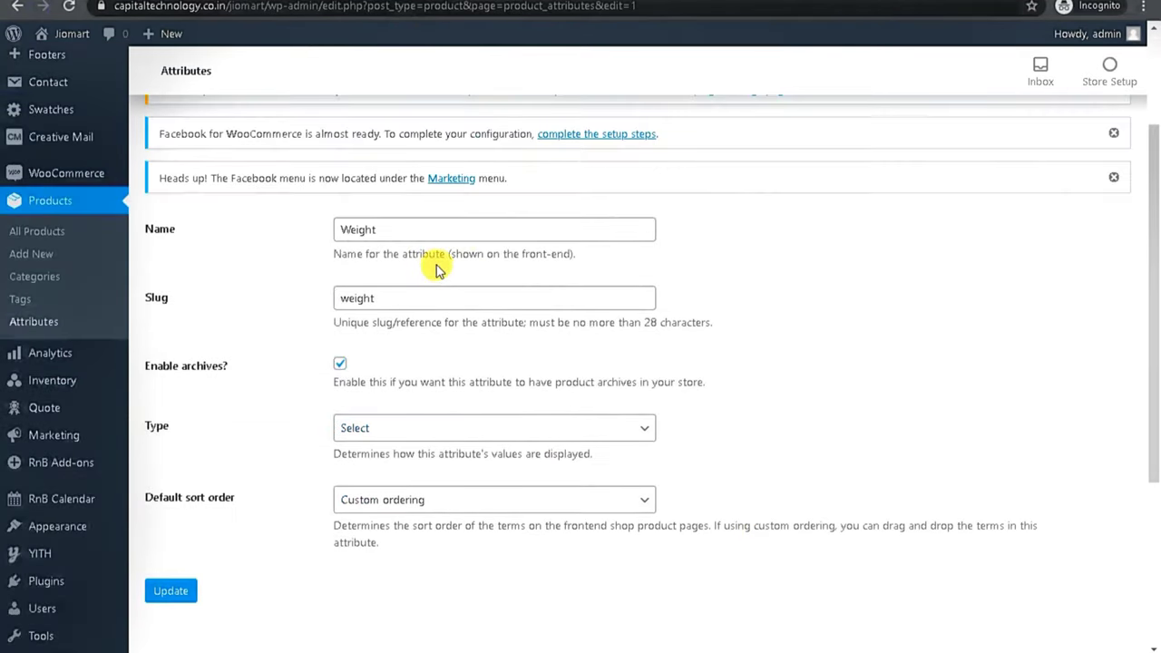
click(18, 5)
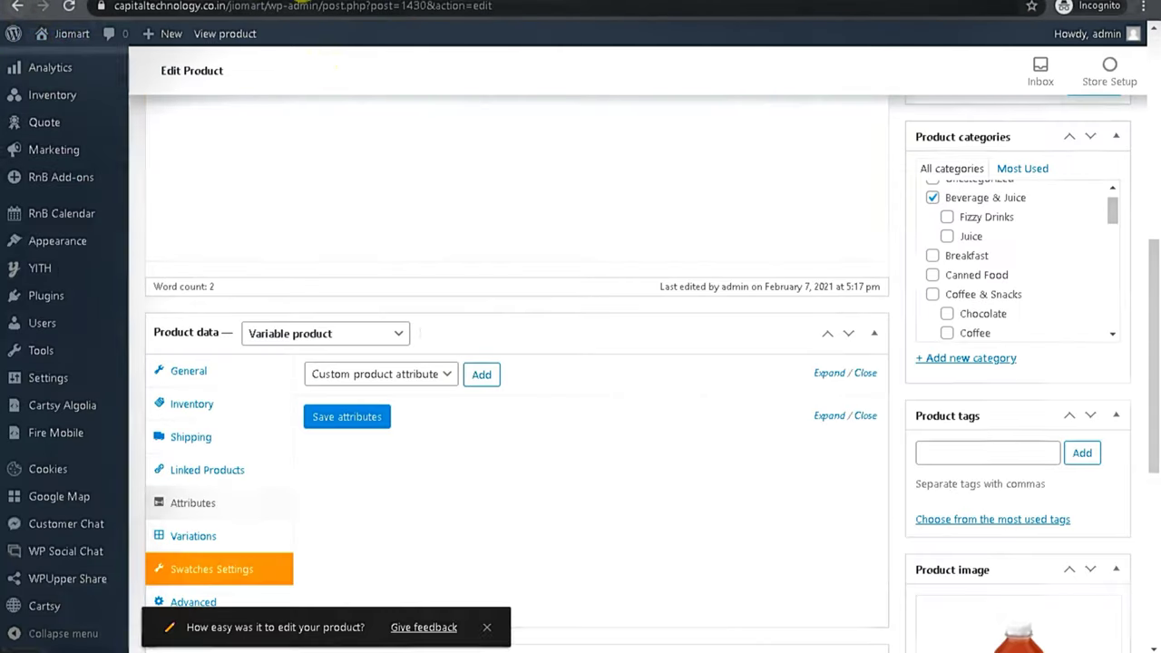
Add a custom attribute named QTY, mark it used for variations, and begin entering values
click(451, 379)
click(438, 392)
click(482, 374)
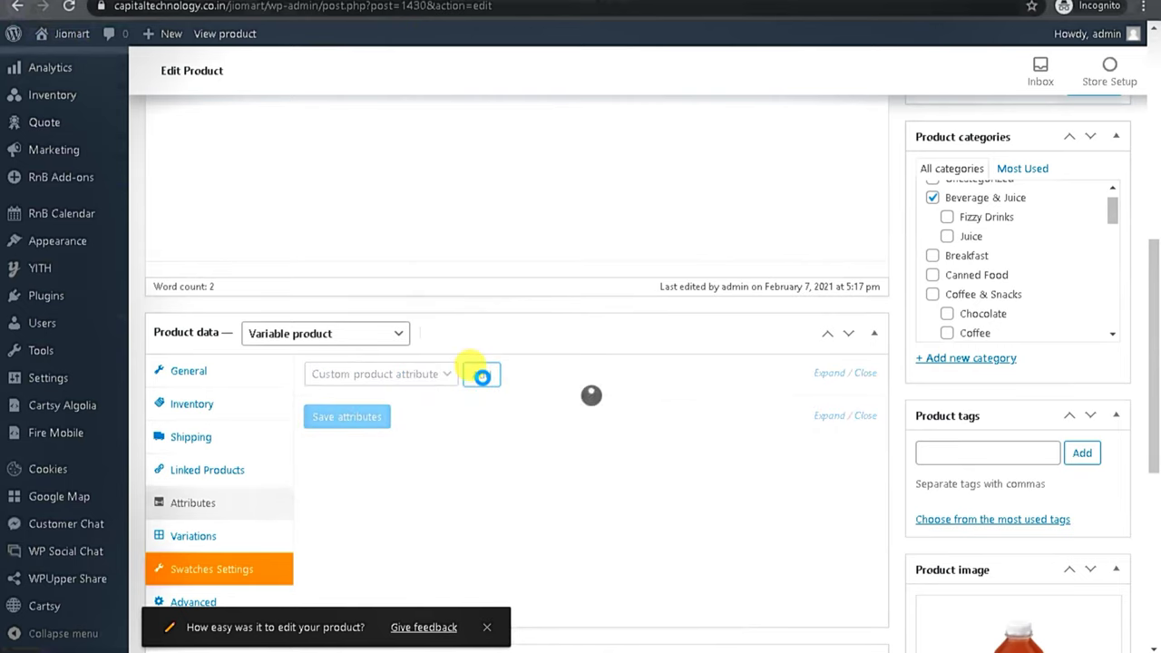
click(496, 473)
click(376, 474)
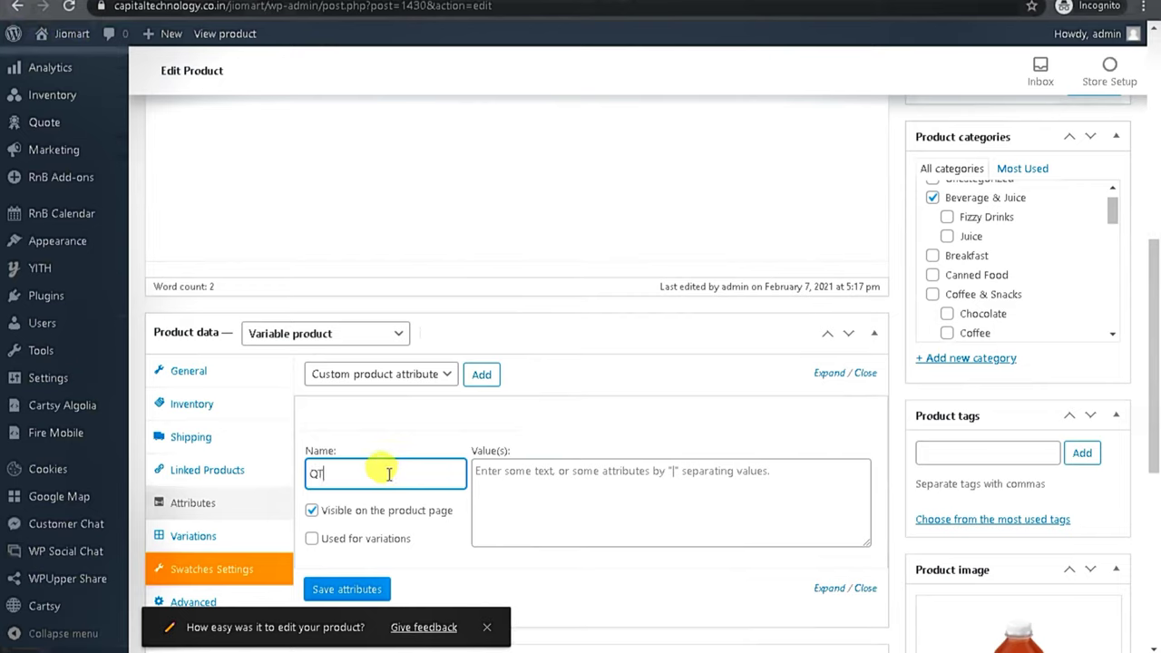
text(QTY)
click(311, 538)
click(540, 473)
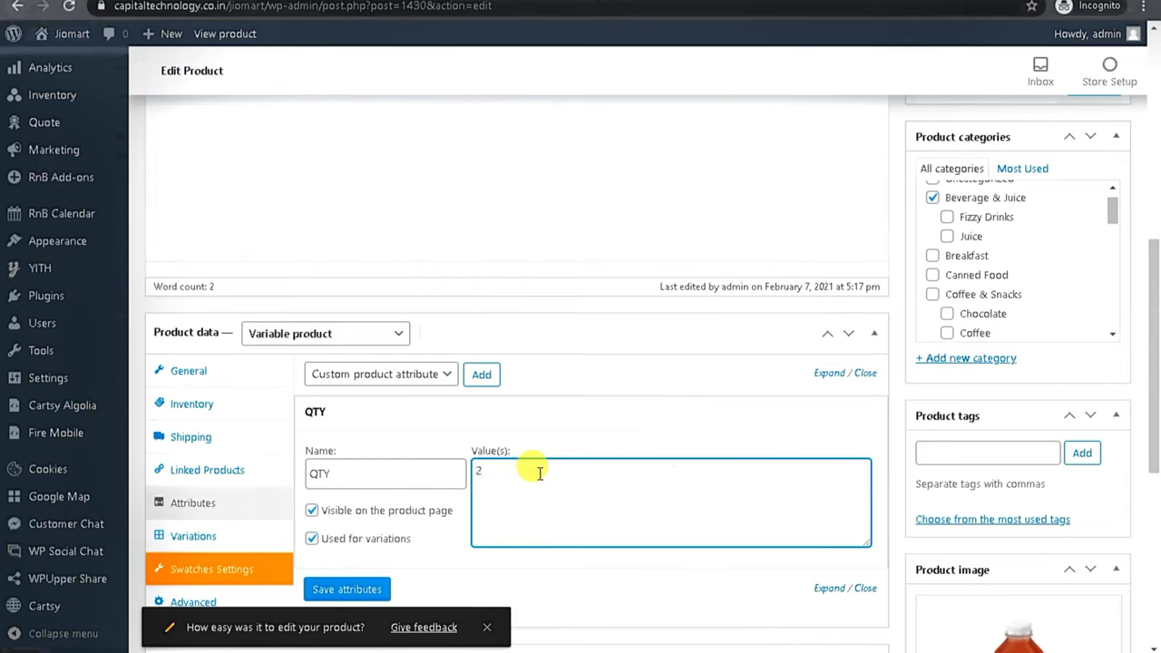
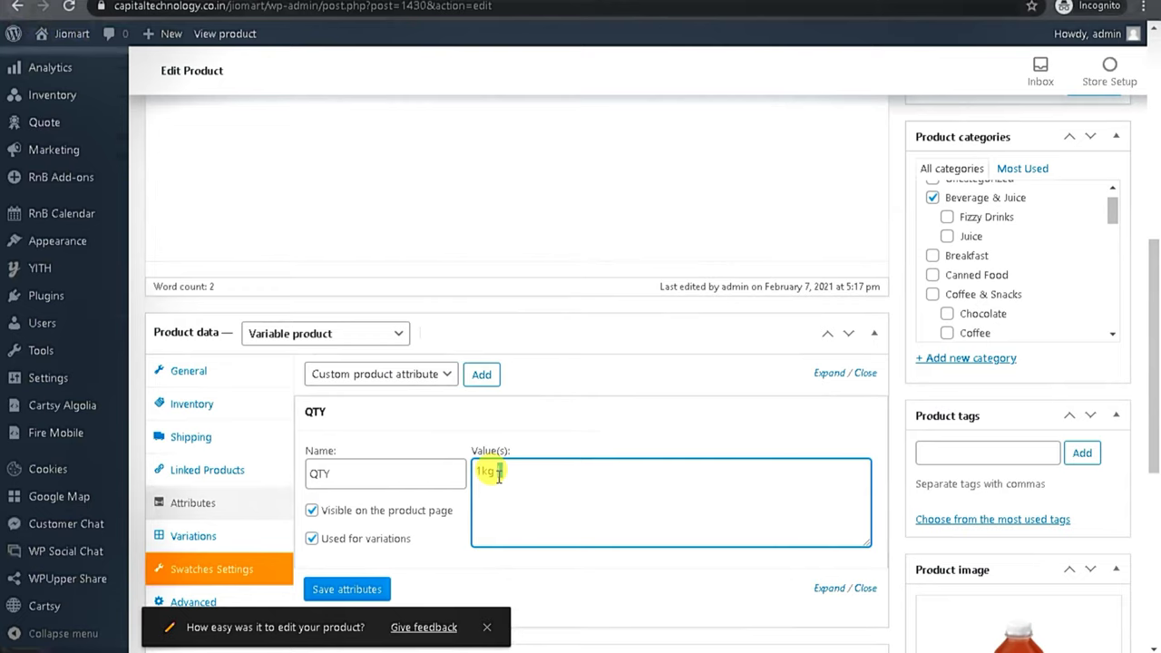
Enter '1kg | 2kg' in the QTY attribute values and save the attributes
drag(498, 473, 529, 480)
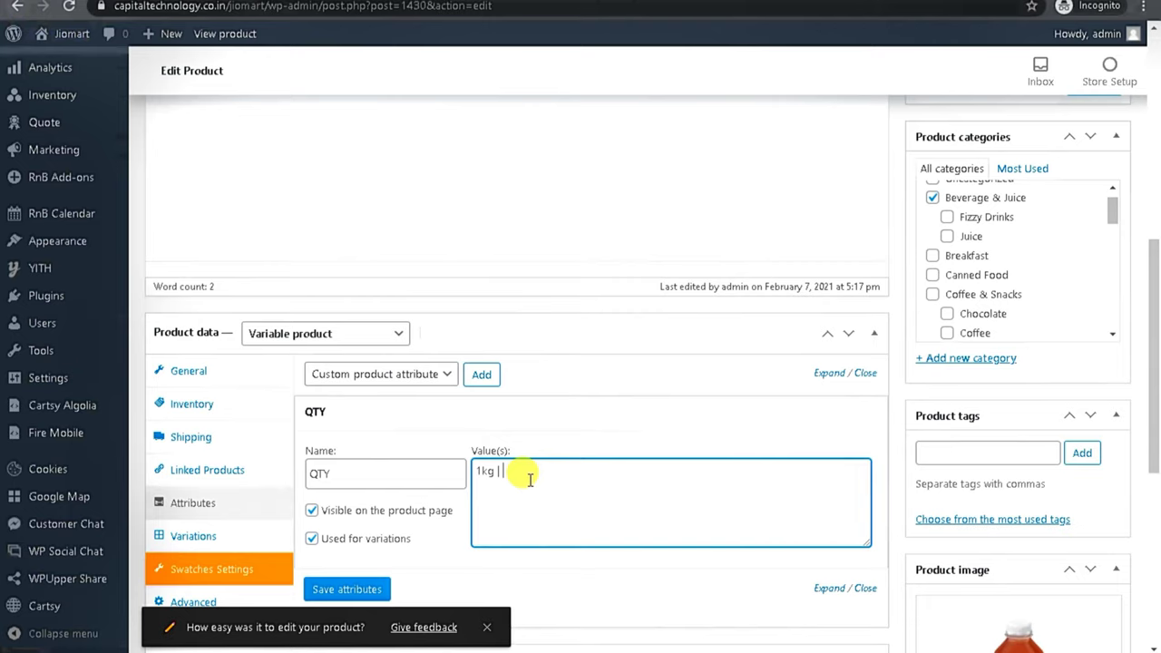
drag(532, 472, 474, 468)
drag(516, 472, 493, 482)
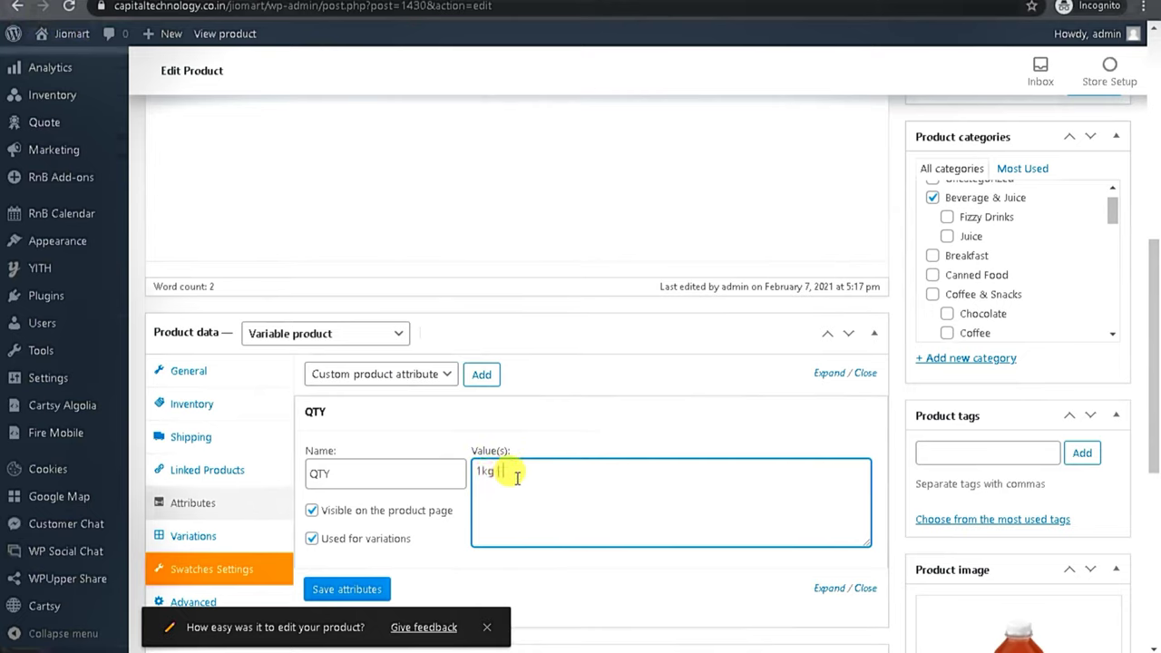
drag(514, 469, 491, 475)
click(526, 471)
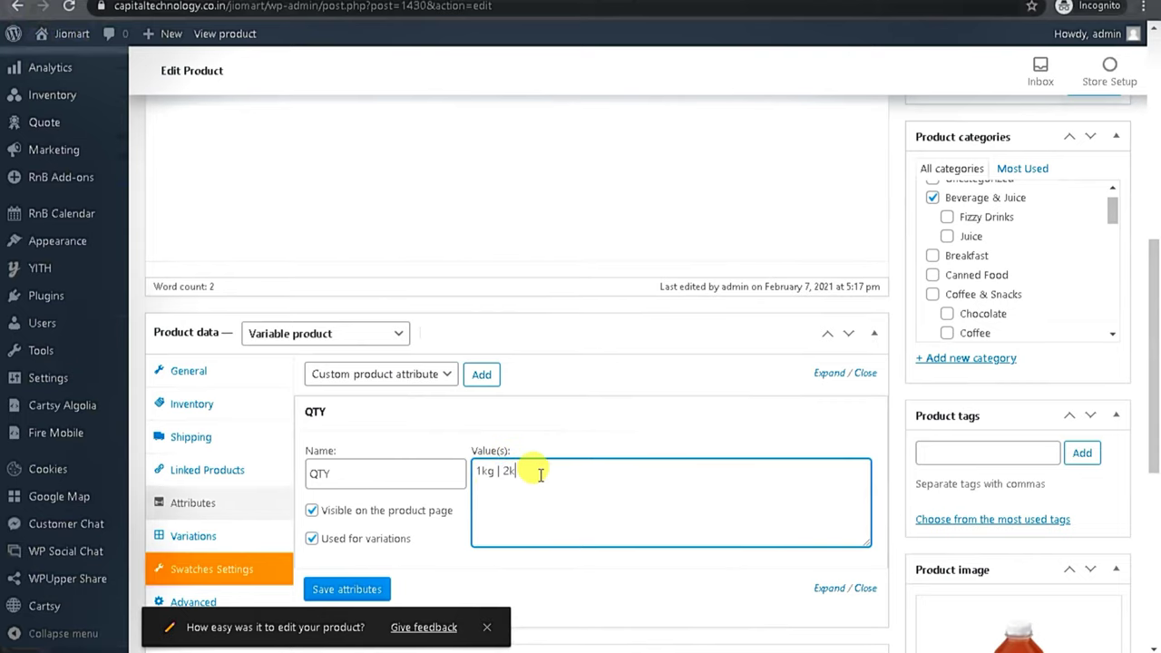
scroll(490, 470, down, 2)
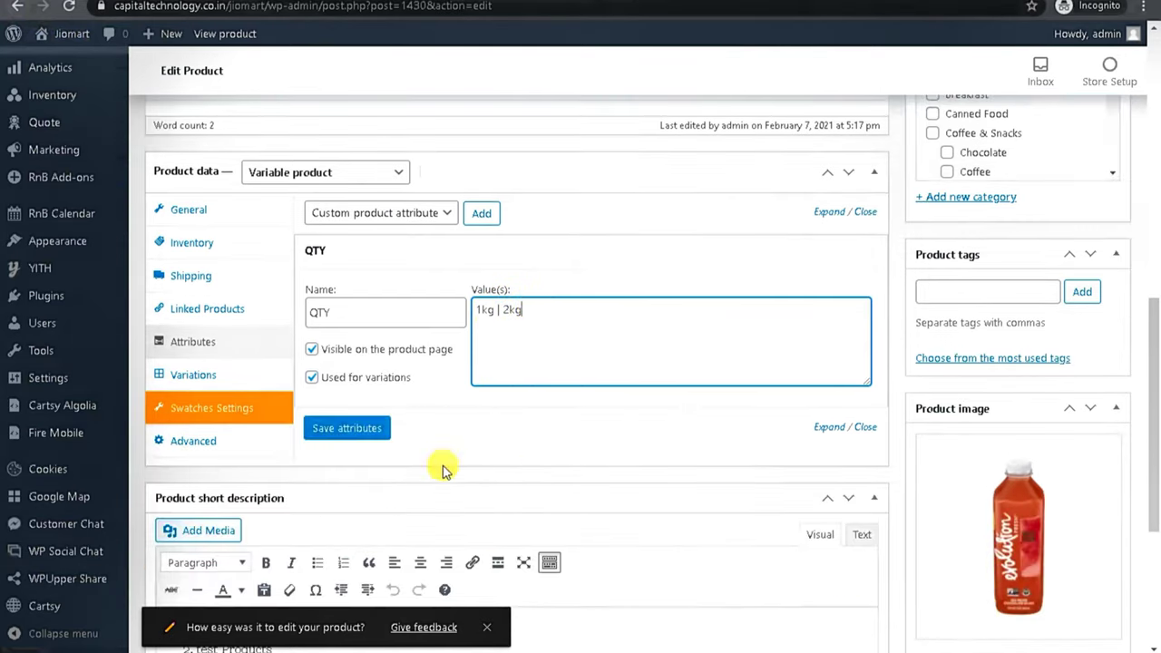
click(346, 431)
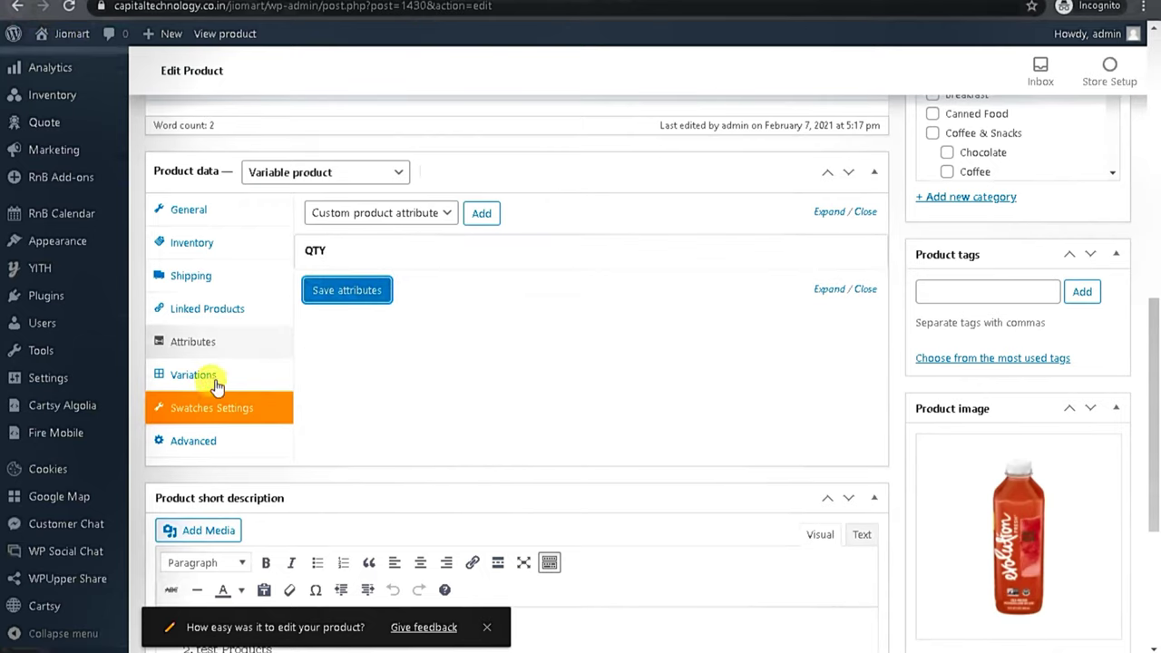
Create the 1kg and 2kg variations from all attributes and expand variation #1431
click(327, 293)
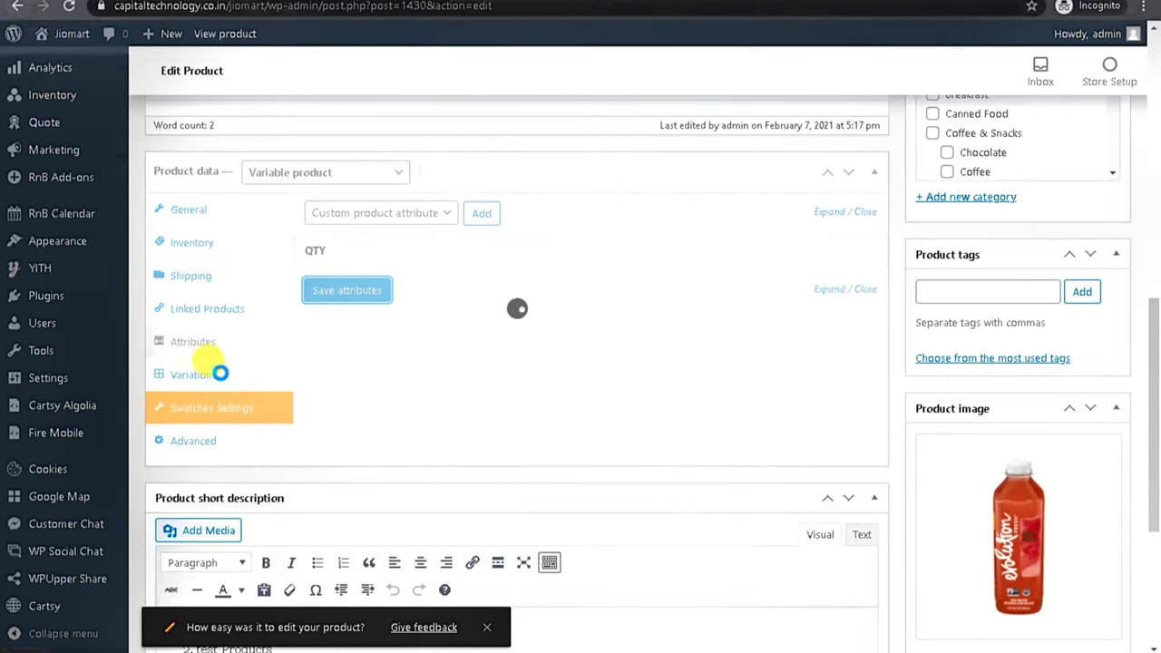
click(221, 373)
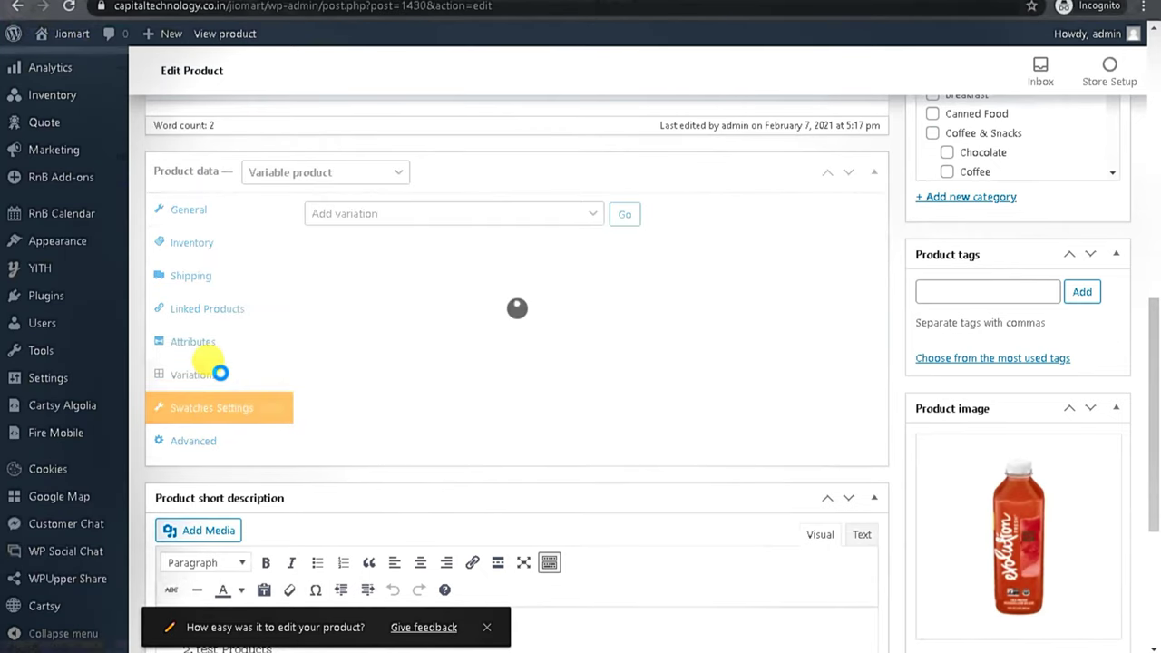
click(536, 214)
click(510, 254)
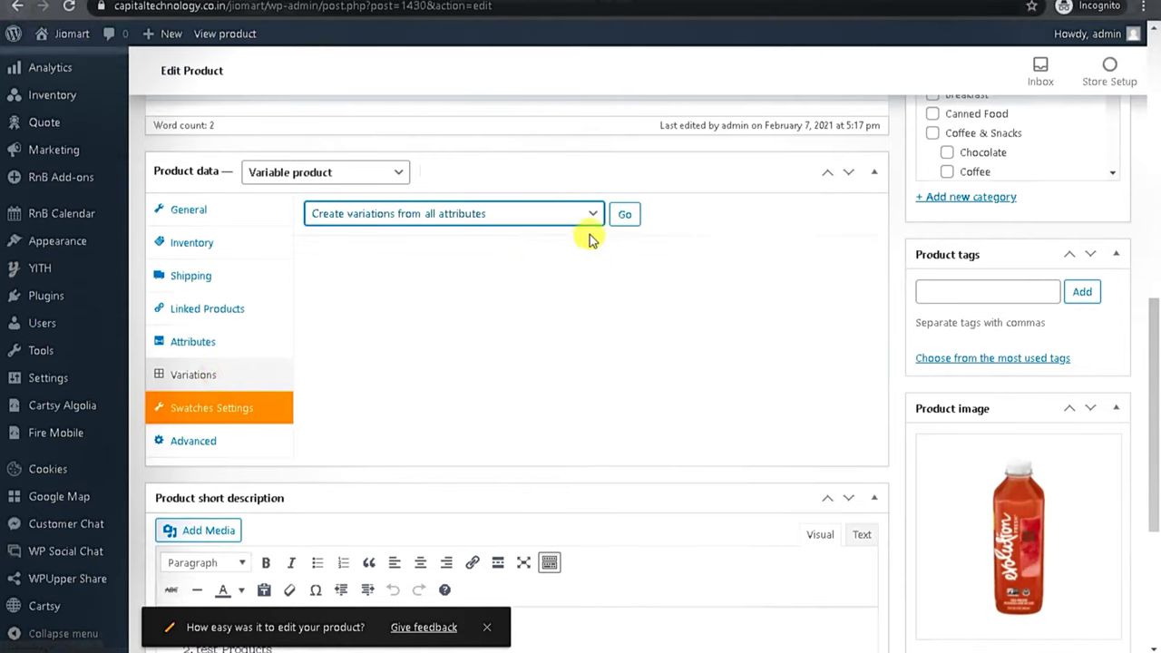
click(624, 216)
click(658, 128)
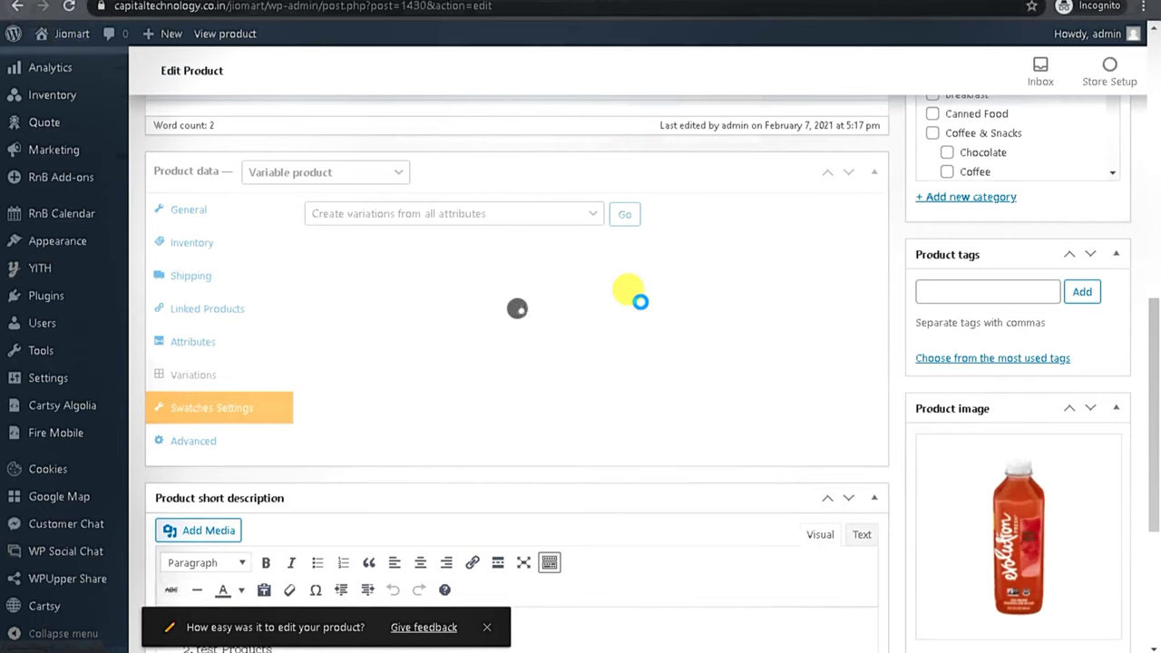
click(719, 98)
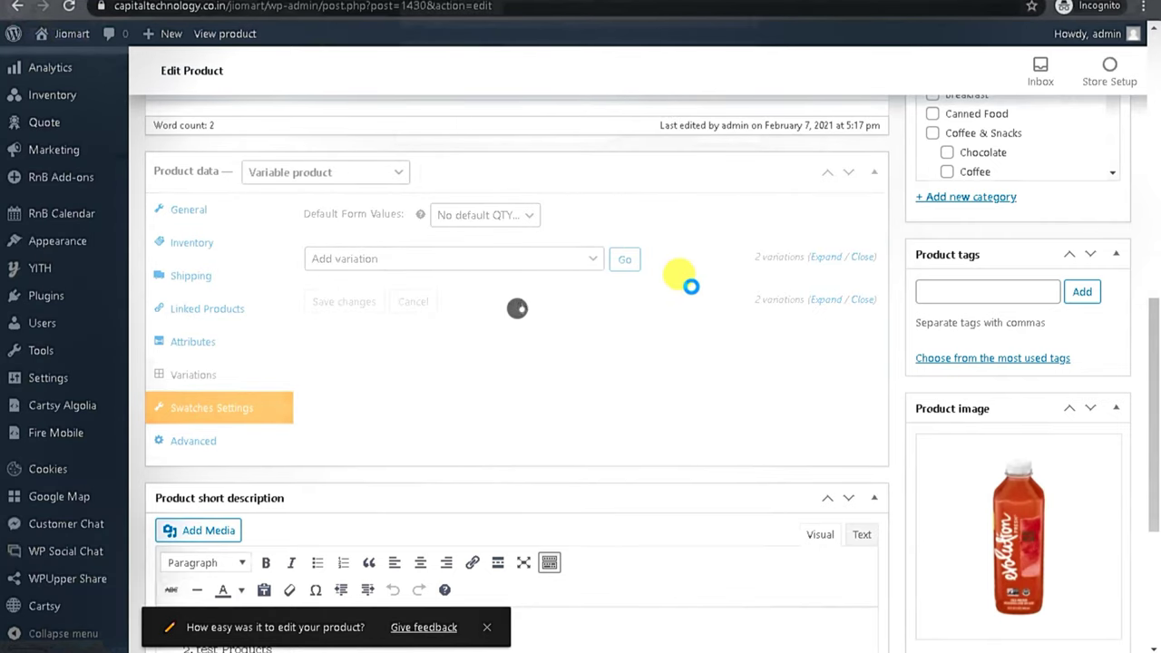
click(468, 372)
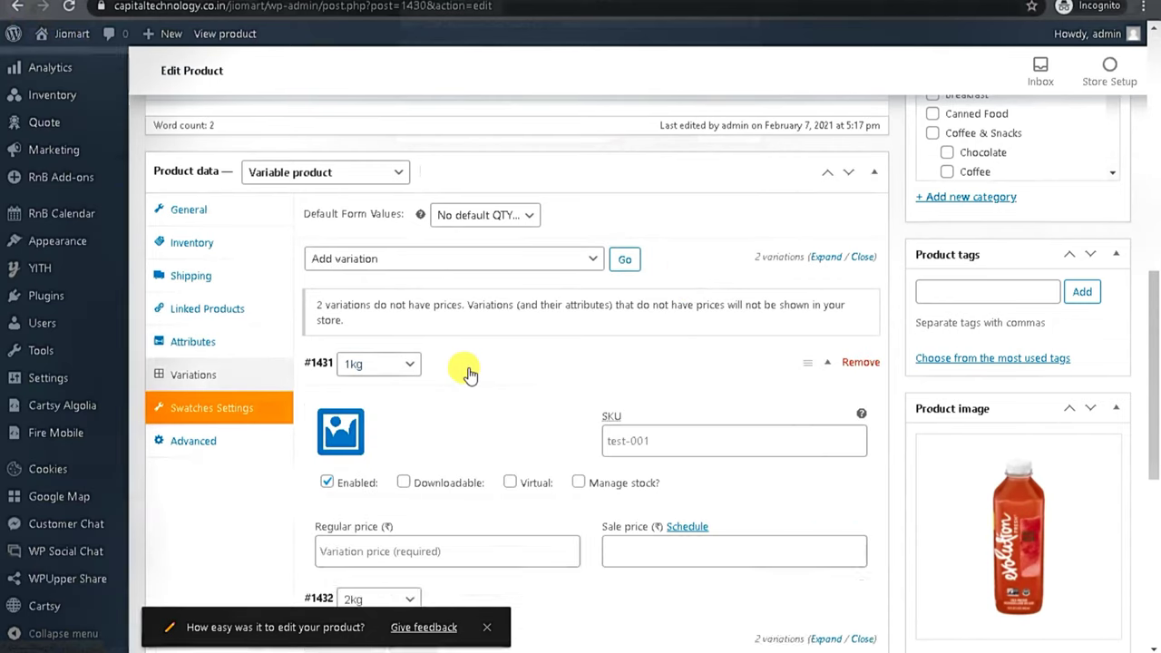
Give the 1kg variation a regular price of 100 and sale price of 80
scroll(468, 372, down, 3)
click(332, 310)
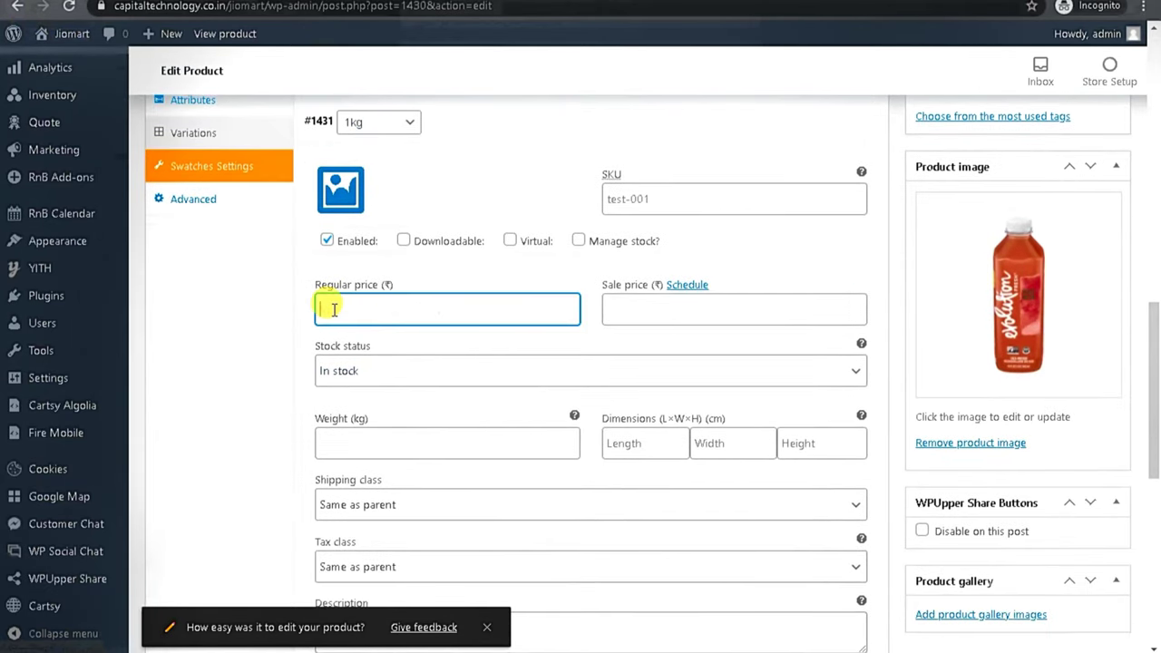
text(100)
click(605, 309)
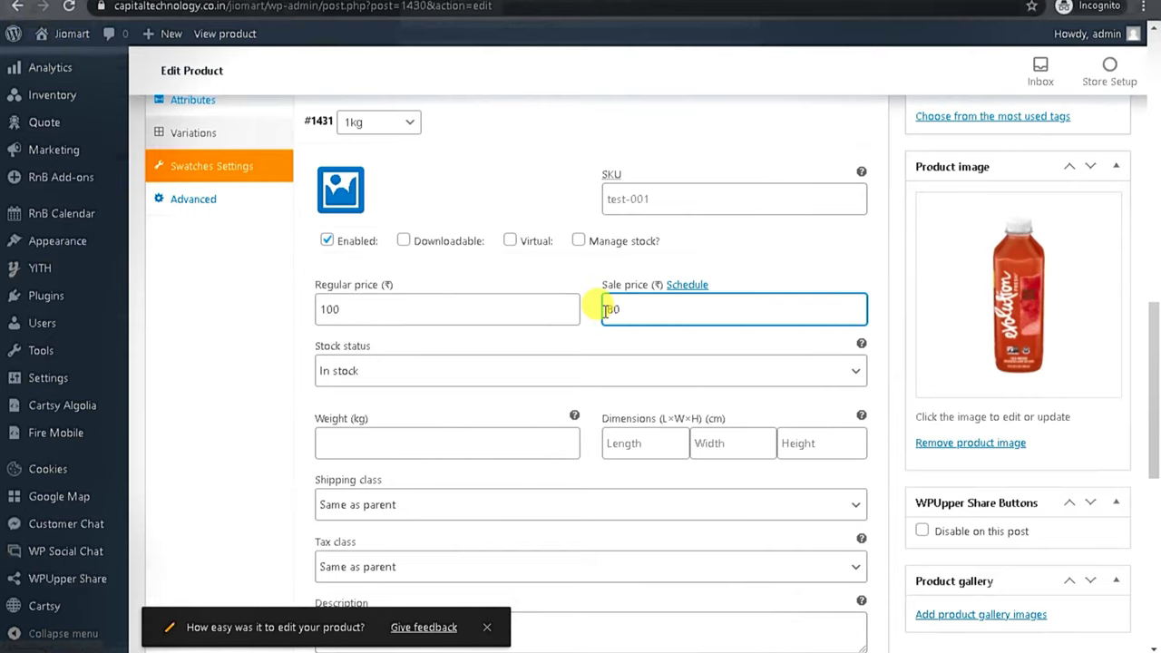
text(80)
scroll(599, 317, down, 3)
Give the 2kg variation regular price 200 and sale 190, and save the variation changes
click(462, 459)
scroll(462, 462, down, 3)
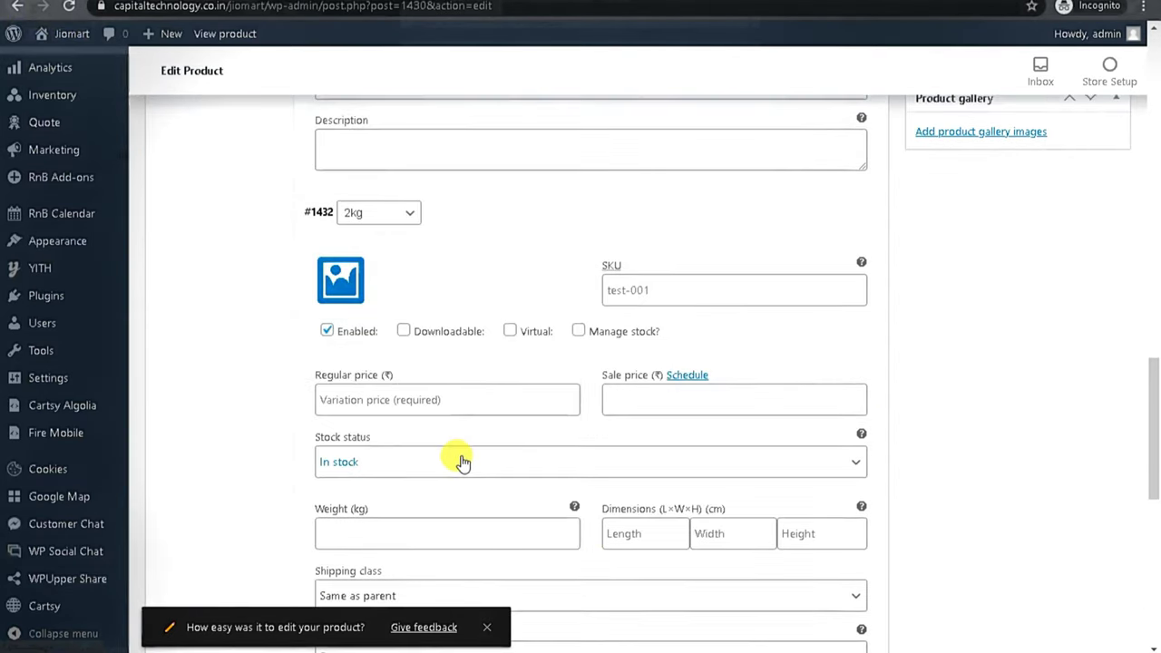
click(350, 401)
text(200)
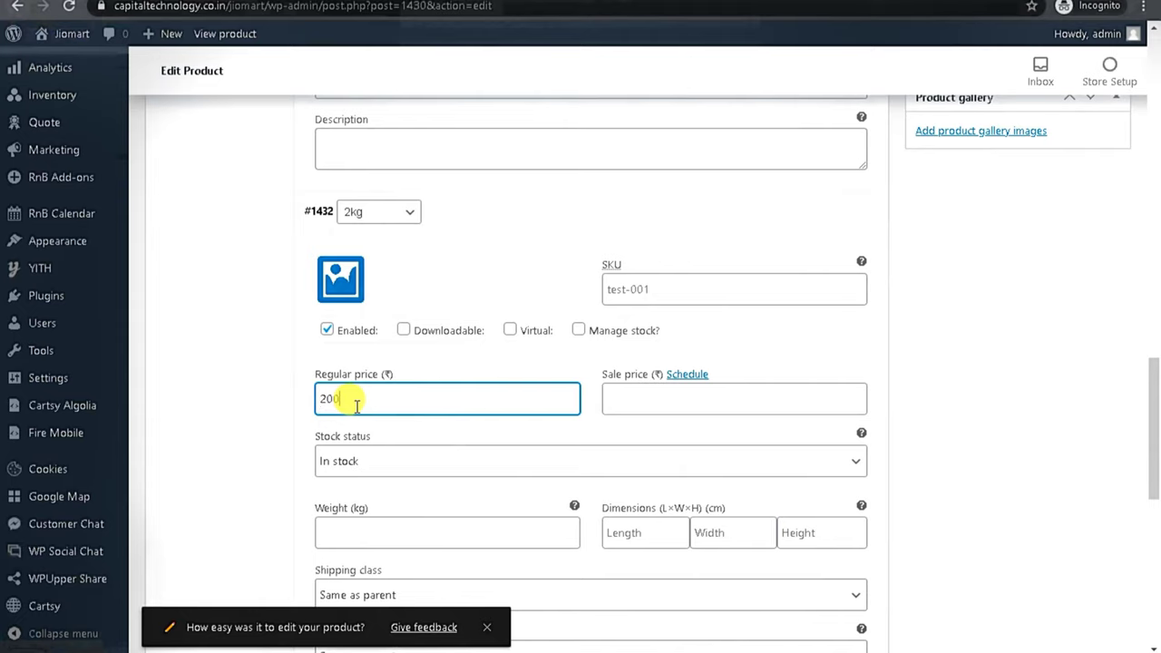
click(658, 390)
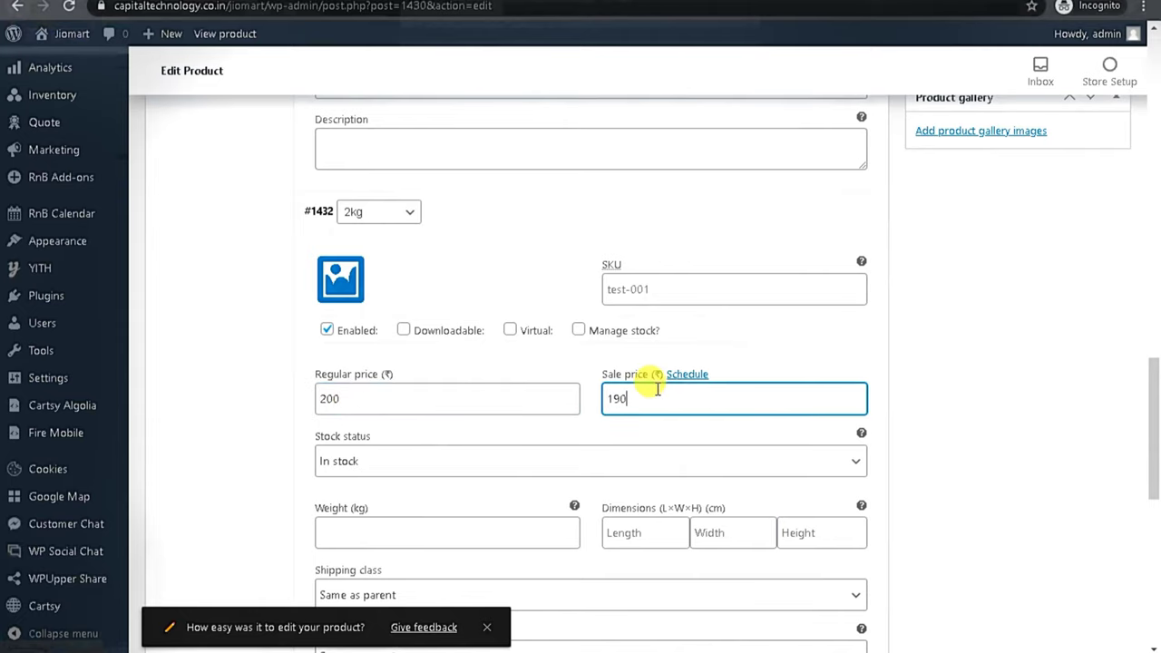
scroll(658, 390, down, 5)
click(331, 303)
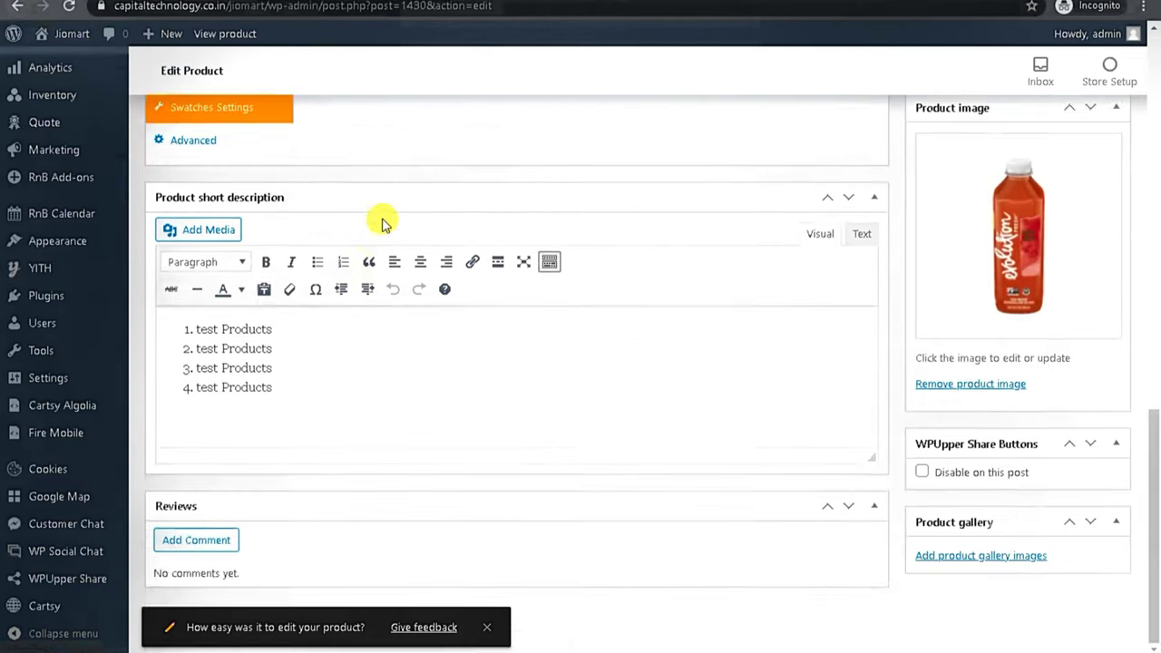
Check the 2kg variation and update the product
scroll(381, 224, up, 1)
scroll(378, 225, up, 1)
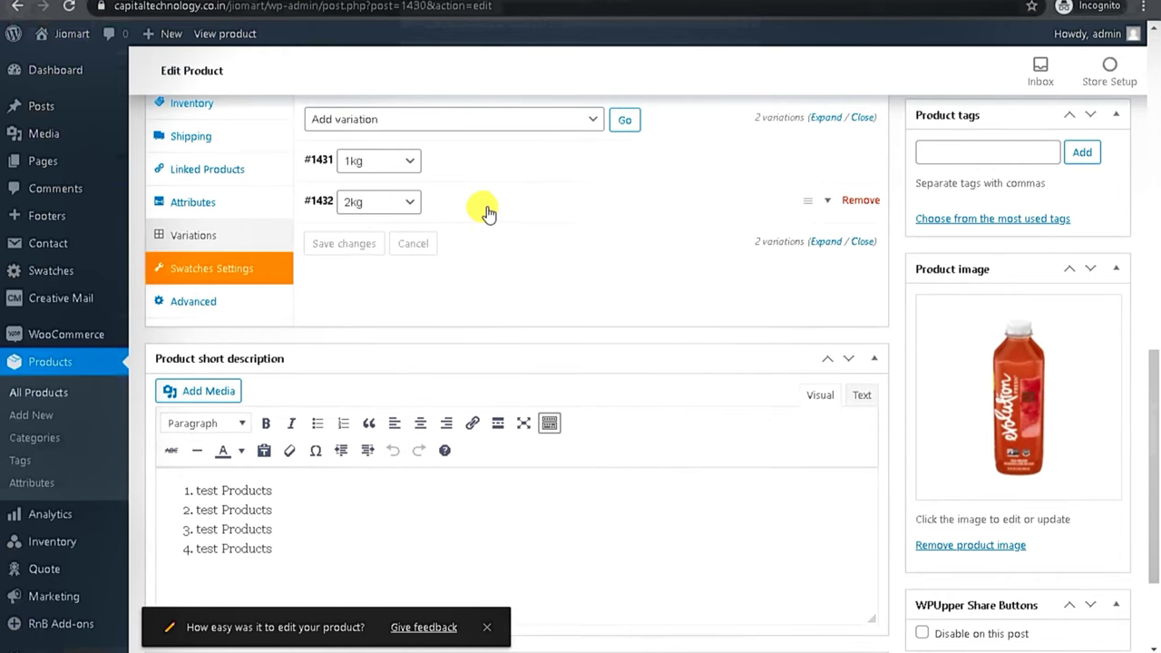
click(481, 208)
scroll(486, 205, up, 2)
scroll(487, 205, up, 2)
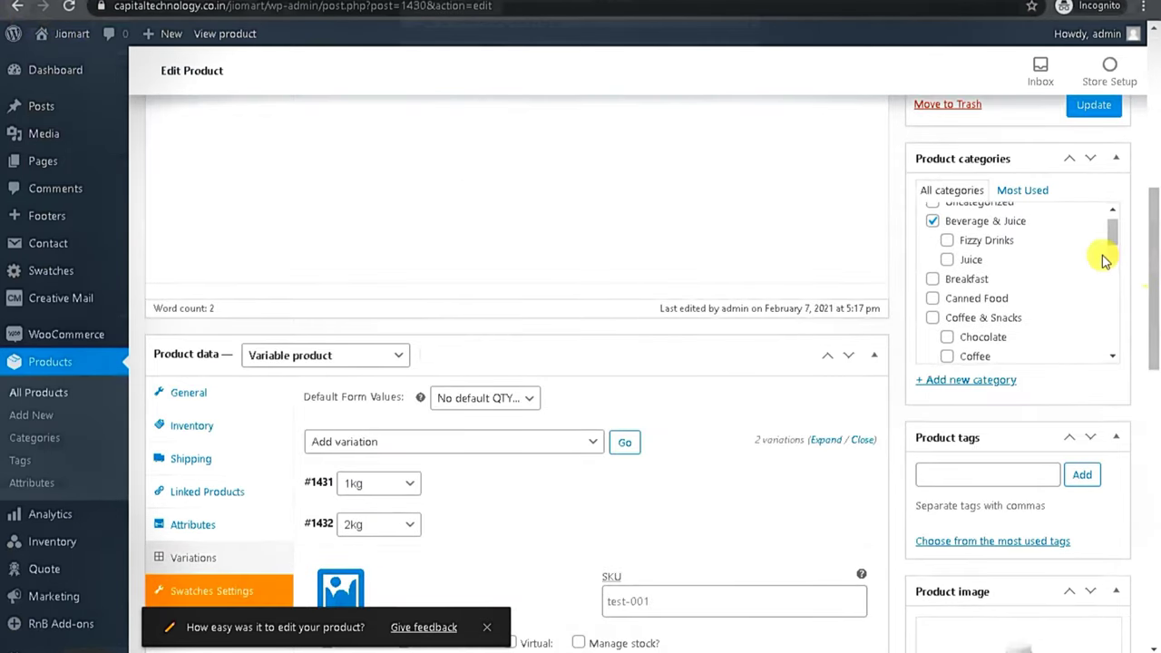
scroll(1102, 256, up, 1)
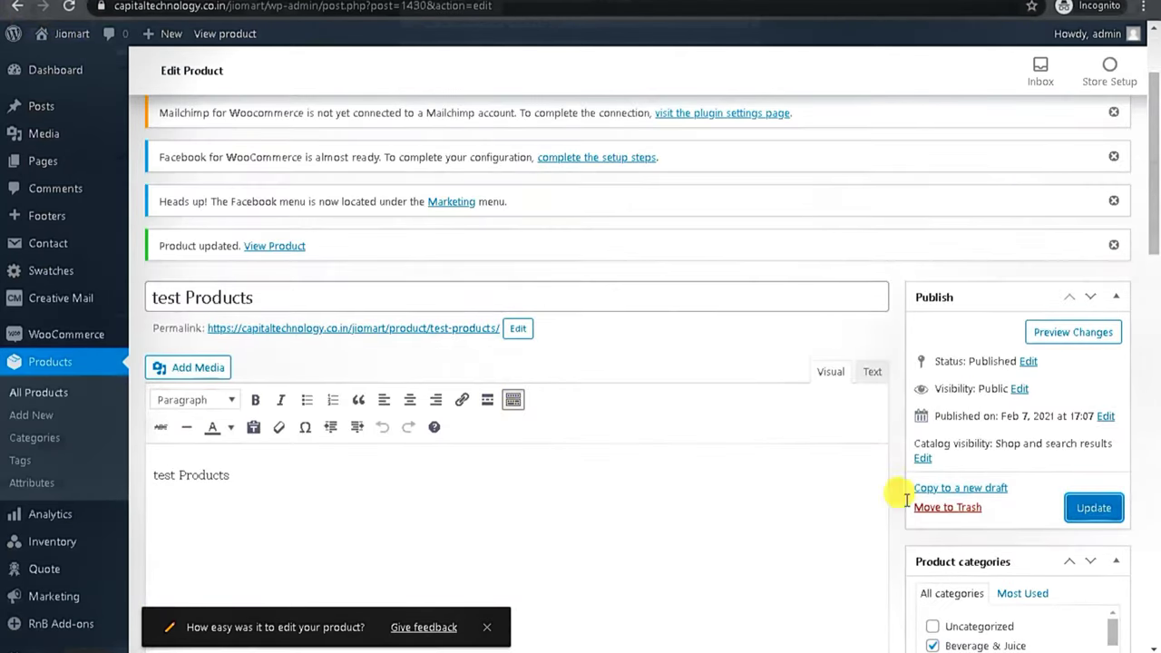
click(1071, 510)
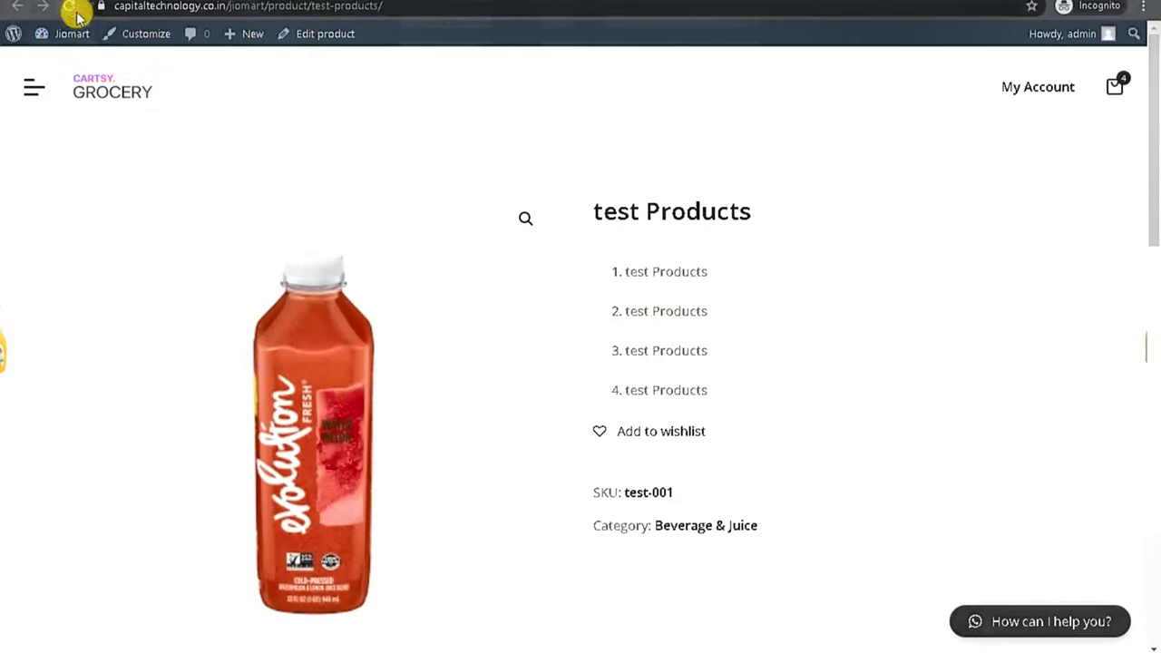
Reload the test Products page and select 1kg to confirm its ₹80 price
click(71, 8)
scroll(807, 309, down, 4)
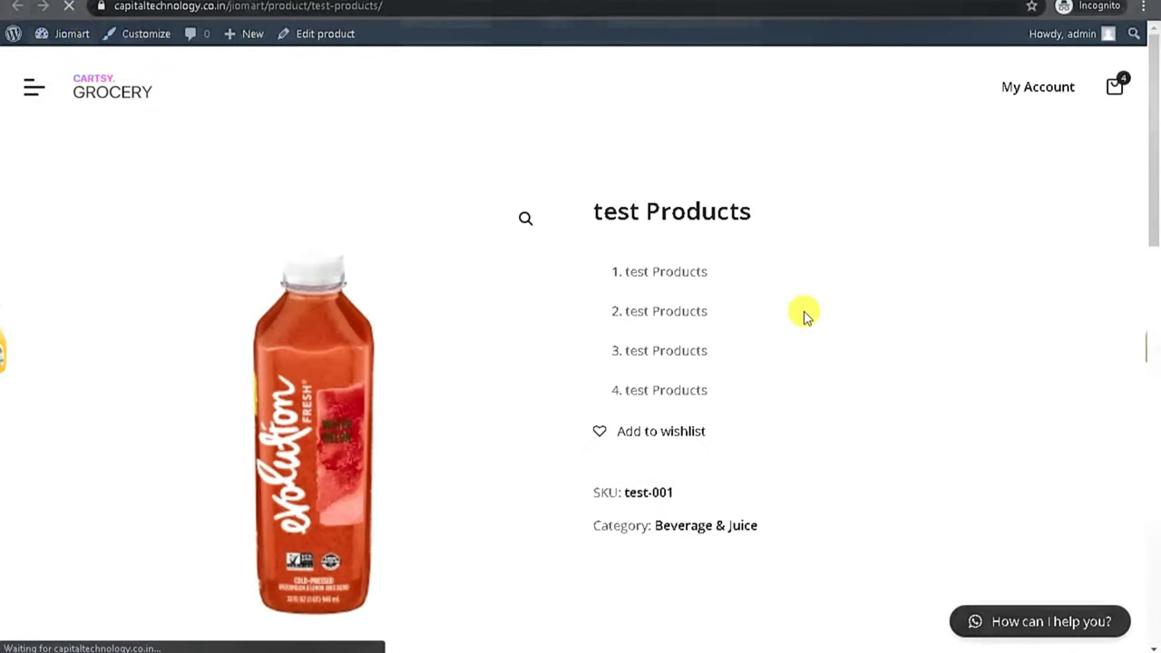
scroll(801, 315, up, 1)
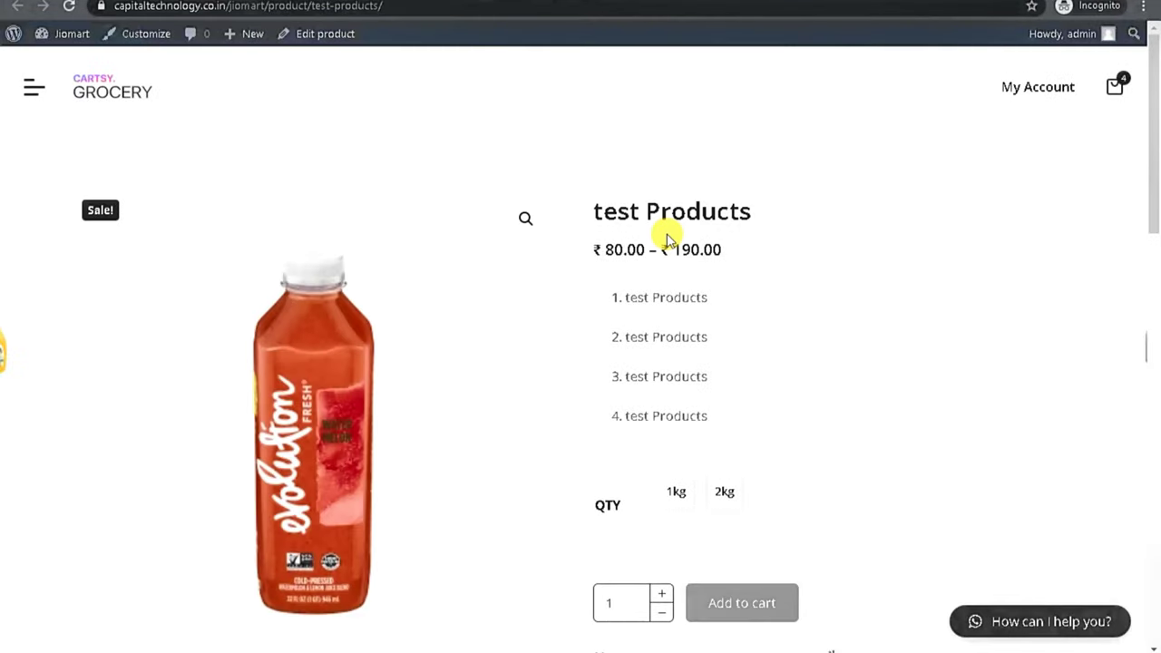
scroll(683, 302, down, 3)
scroll(671, 381, up, 3)
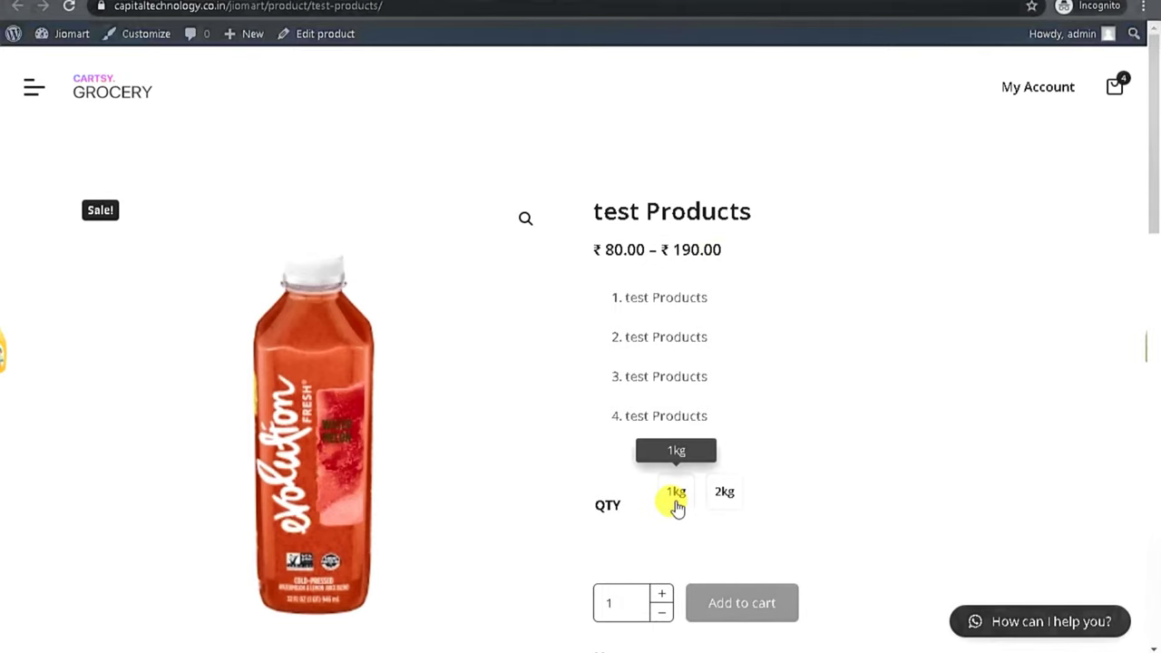
click(675, 502)
Copy the 'test Products' title and return to the GROCERY store homepage
scroll(767, 524, down, 3)
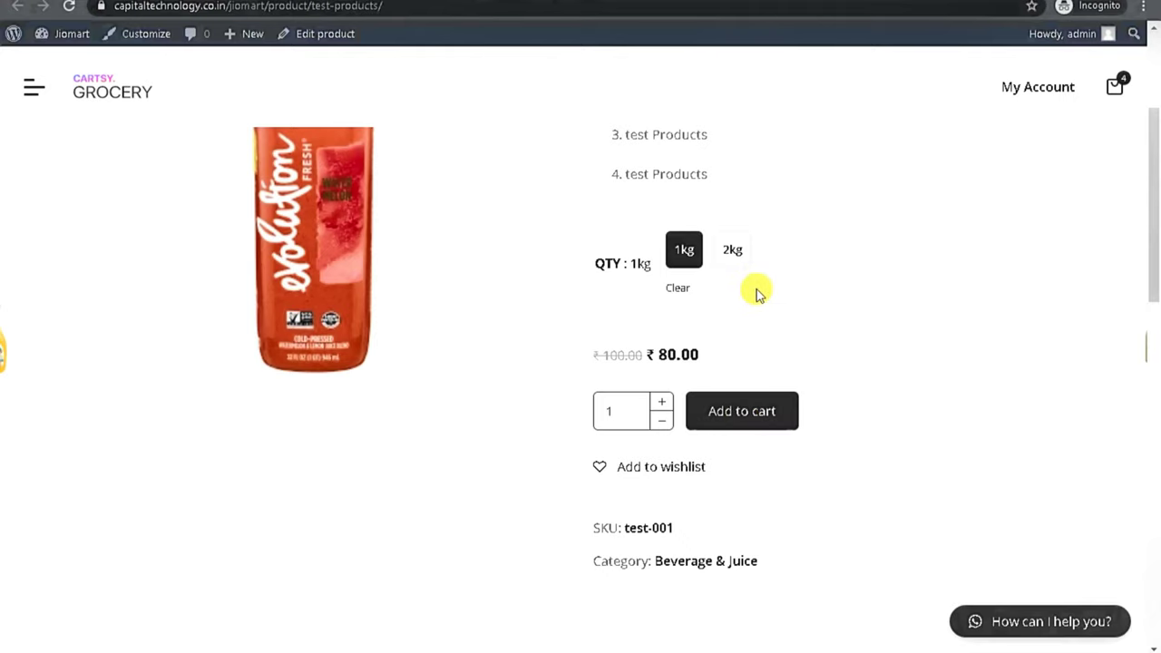
scroll(759, 293, up, 3)
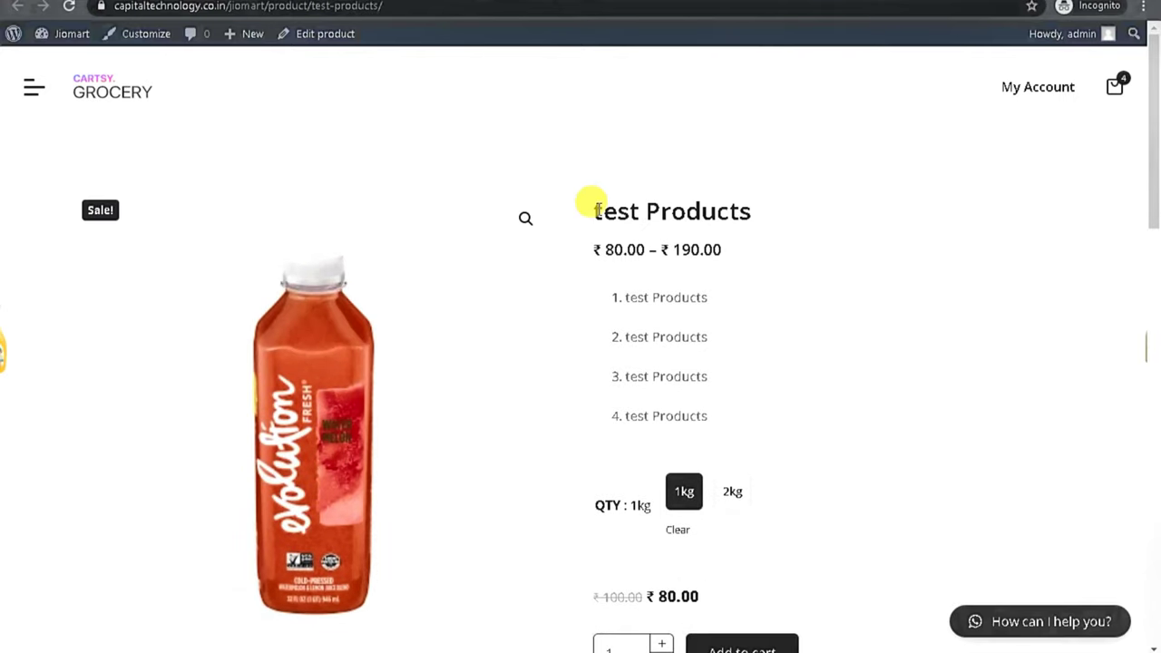
triple_click(591, 201)
right_click(610, 216)
click(614, 222)
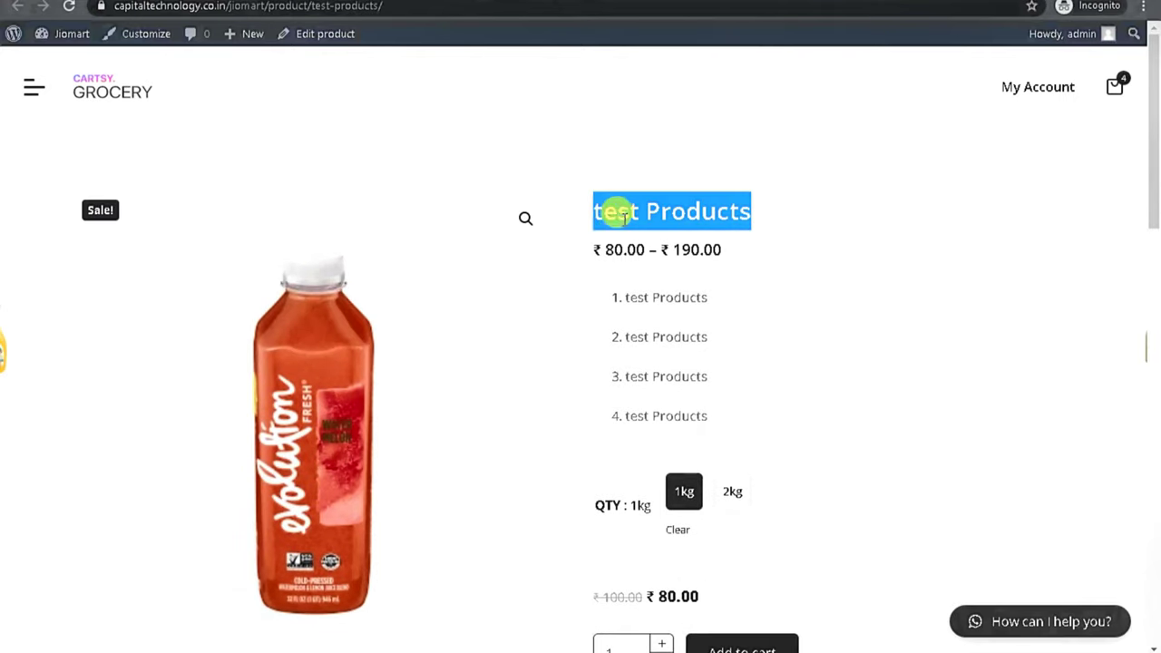
click(89, 97)
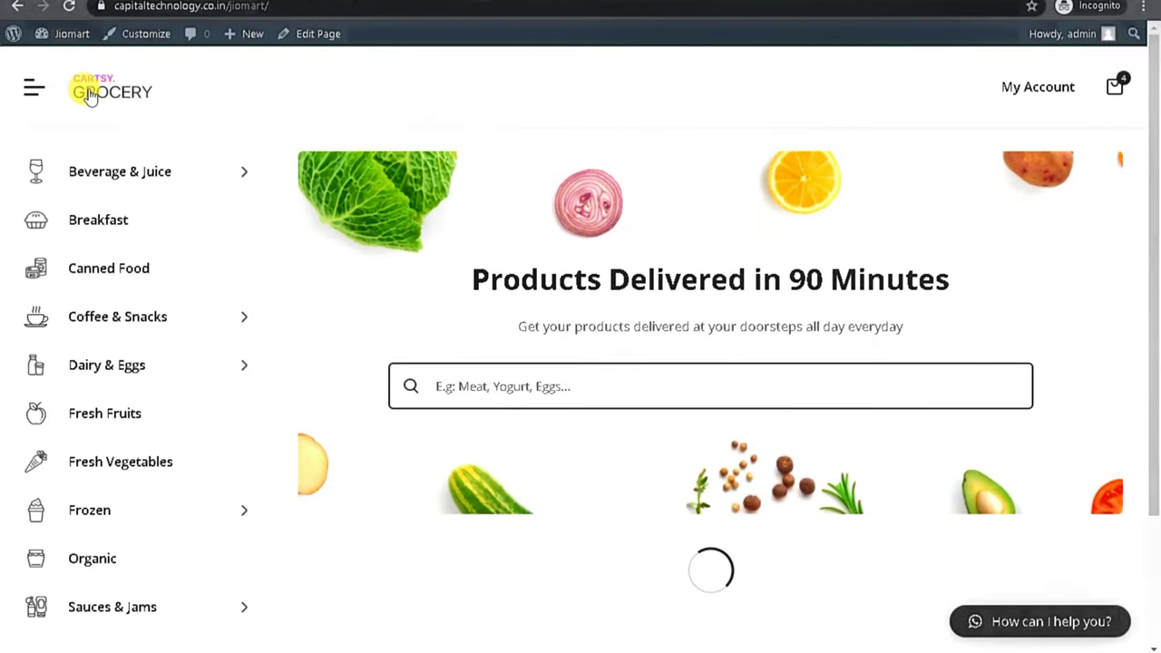
Search the store for the pasted 'test Products' title
scroll(435, 290, down, 6)
click(366, 86)
key(ctrl+v)
scroll(375, 91, up, 1)
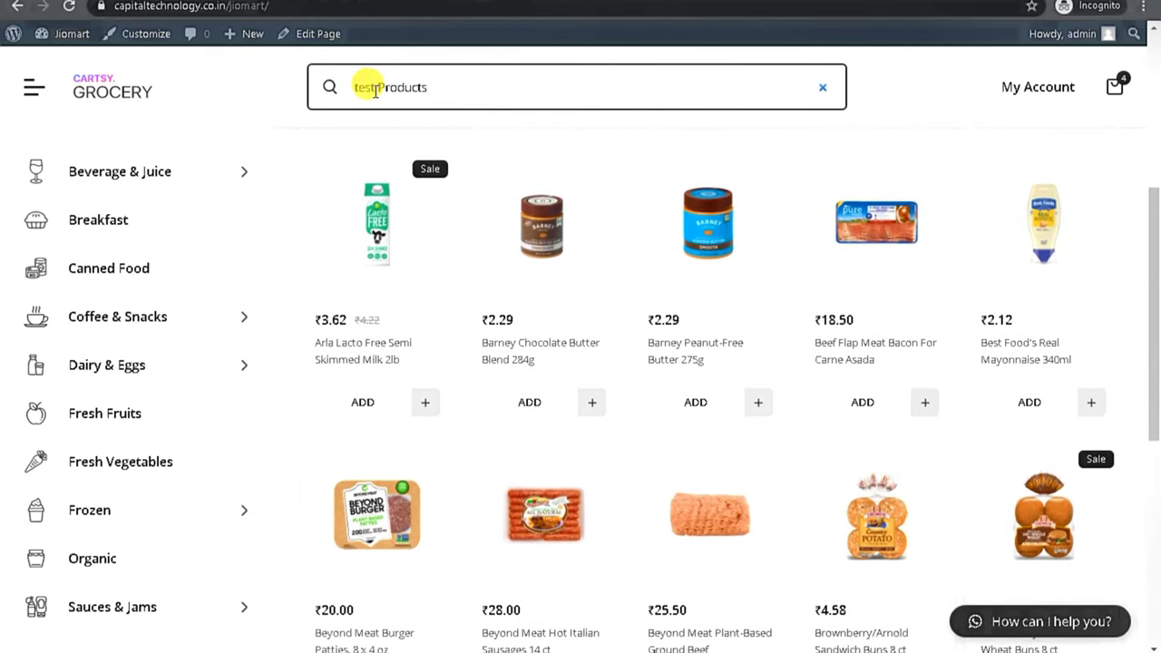
key(Return)
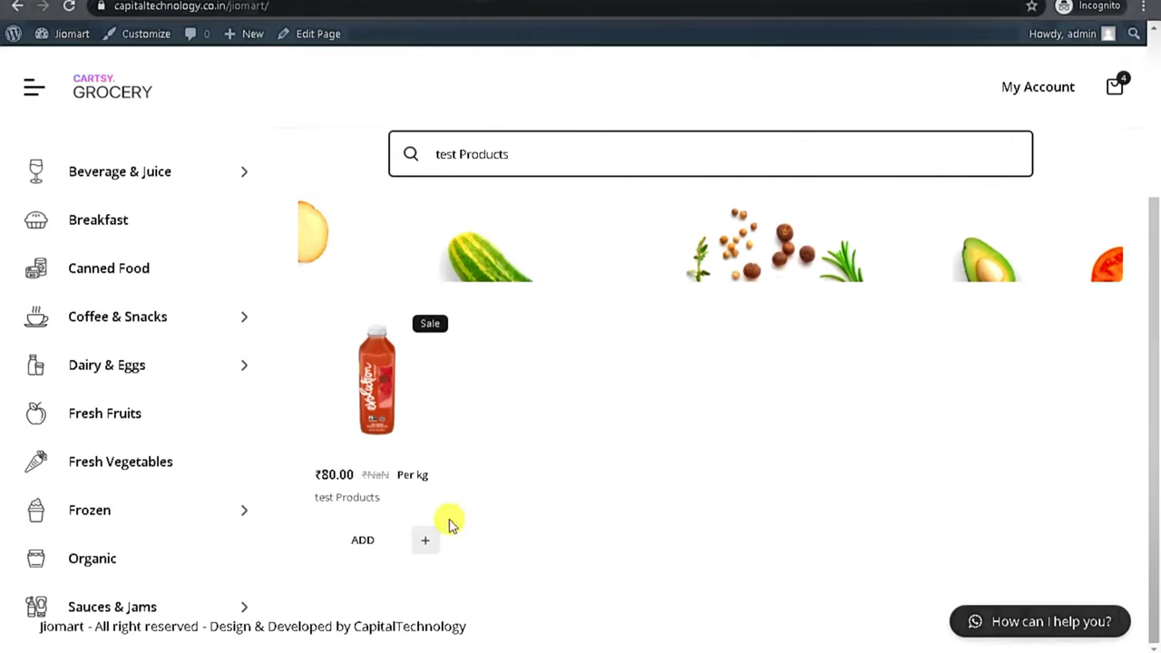
Add test Products to the cart, open its page and select the ₹80.00 – ₹190.00 price
click(371, 536)
click(388, 544)
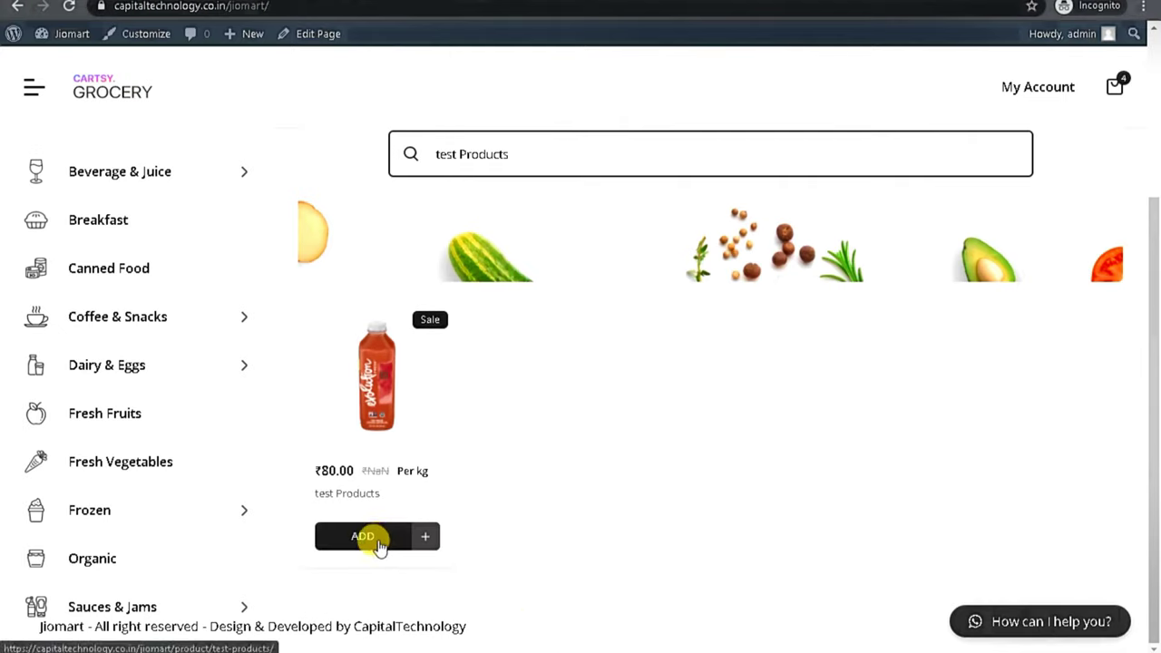
click(381, 542)
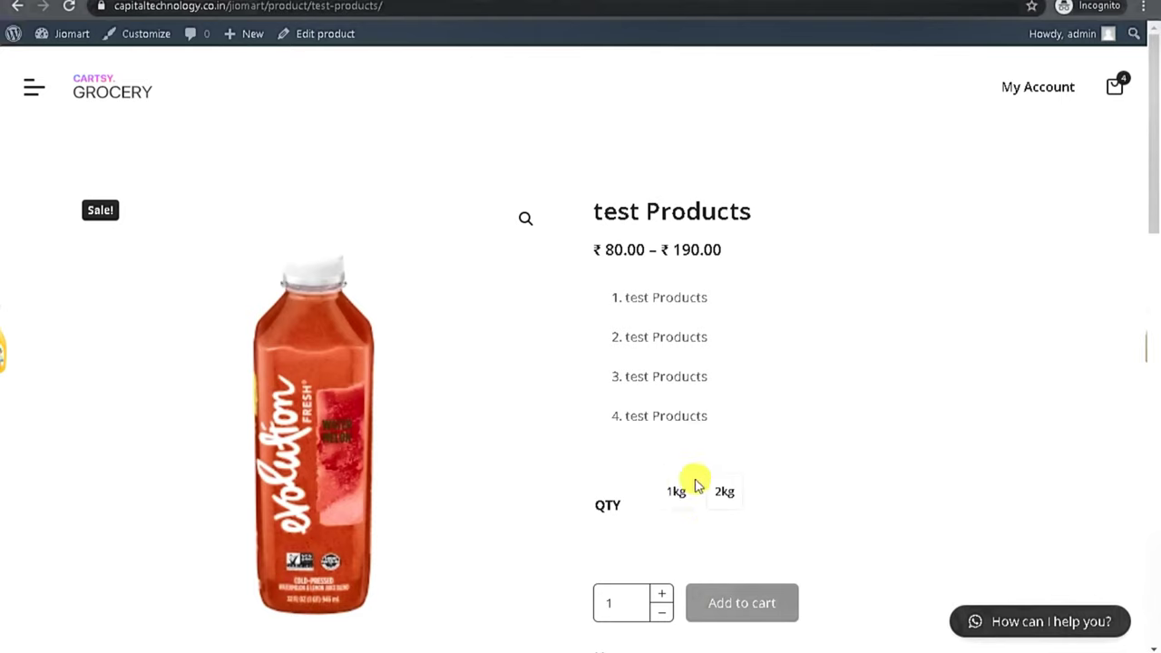
drag(591, 233, 772, 266)
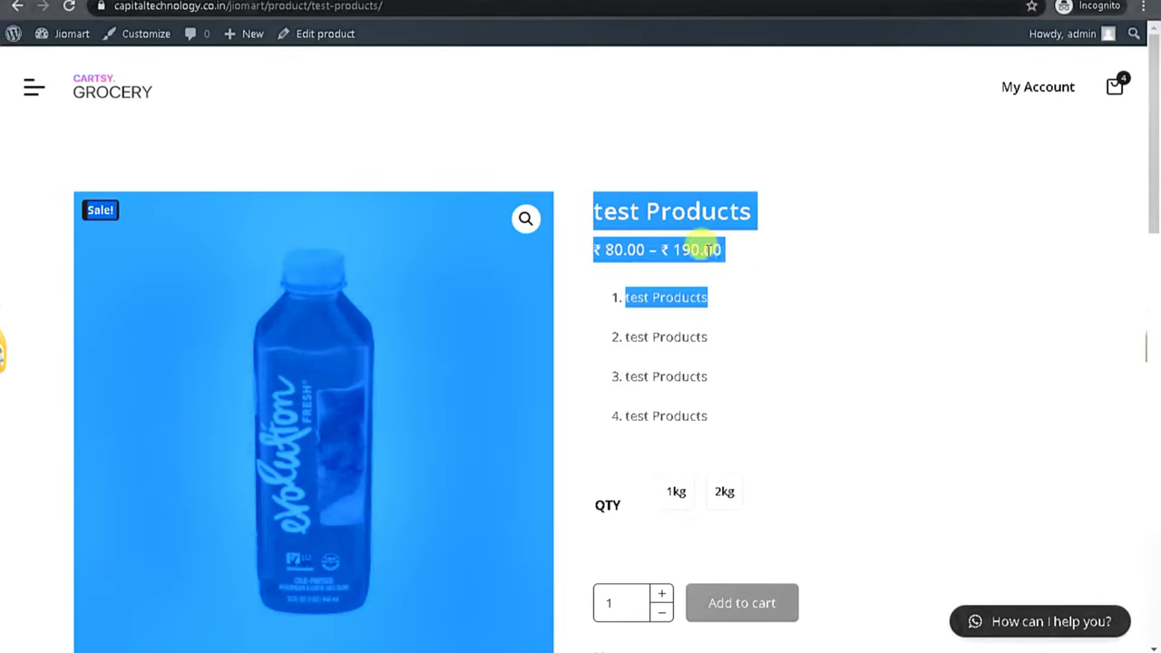
triple_click(702, 248)
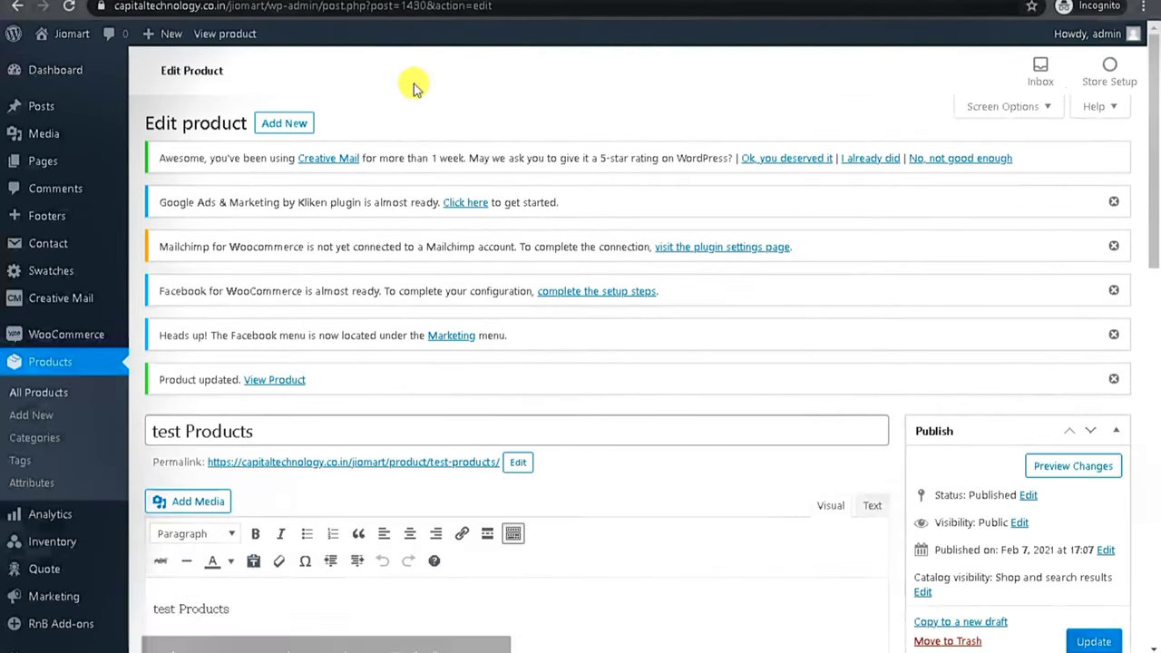
Switch the product type to Rental Product and look through the Product data tabs
scroll(576, 435, down, 1)
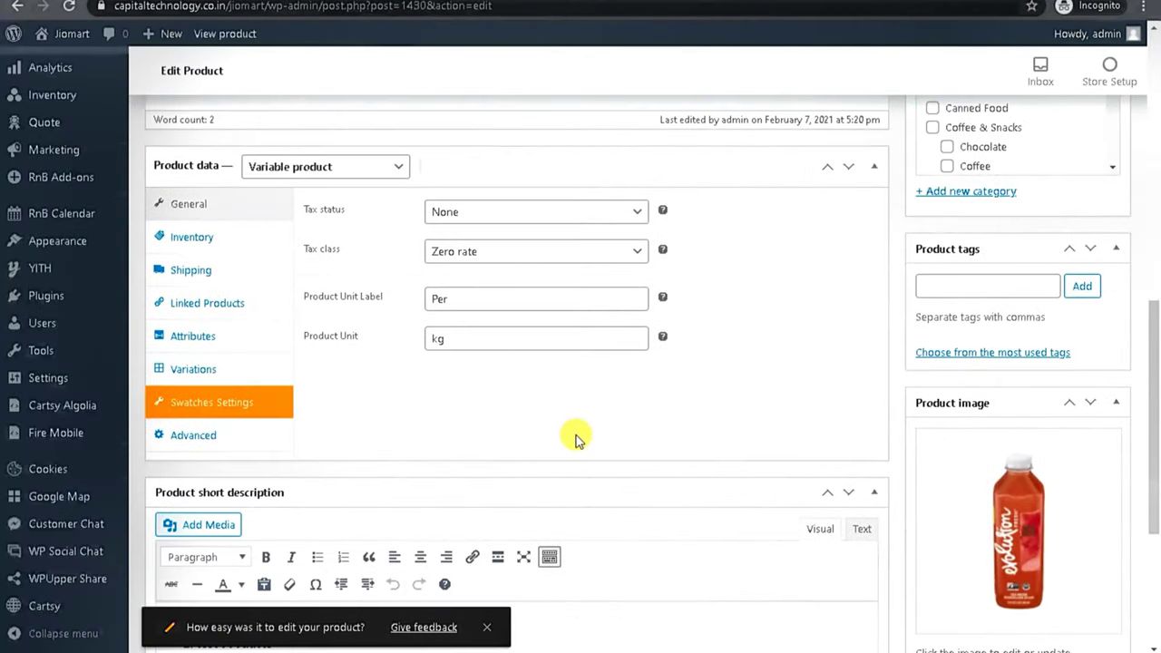
click(382, 167)
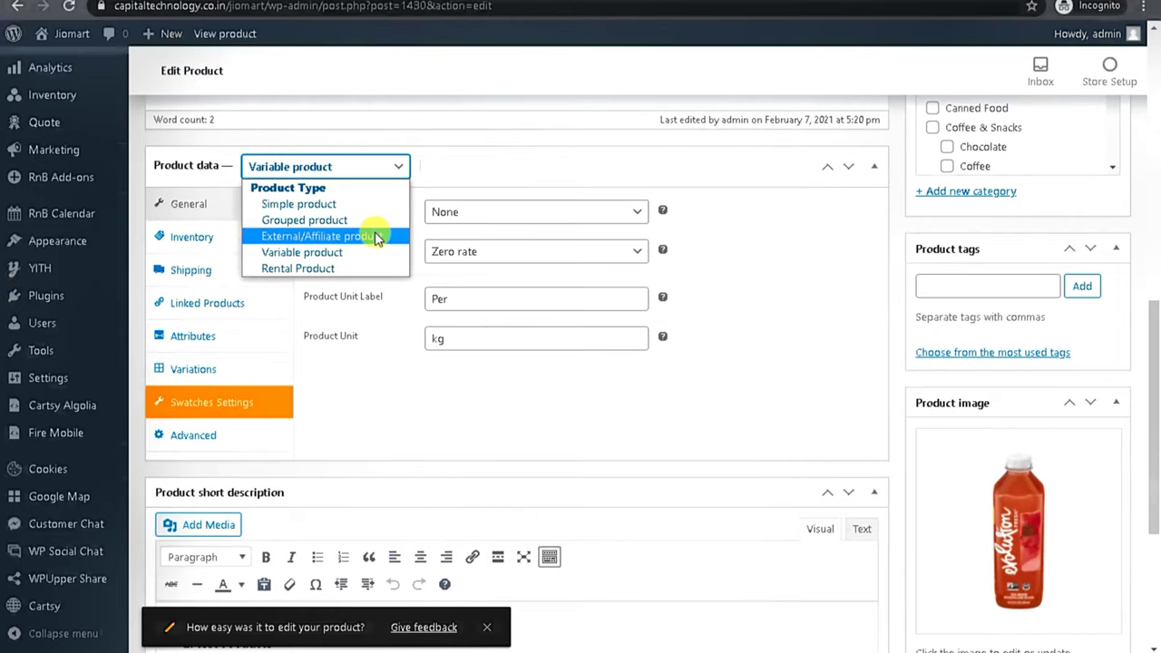
click(369, 269)
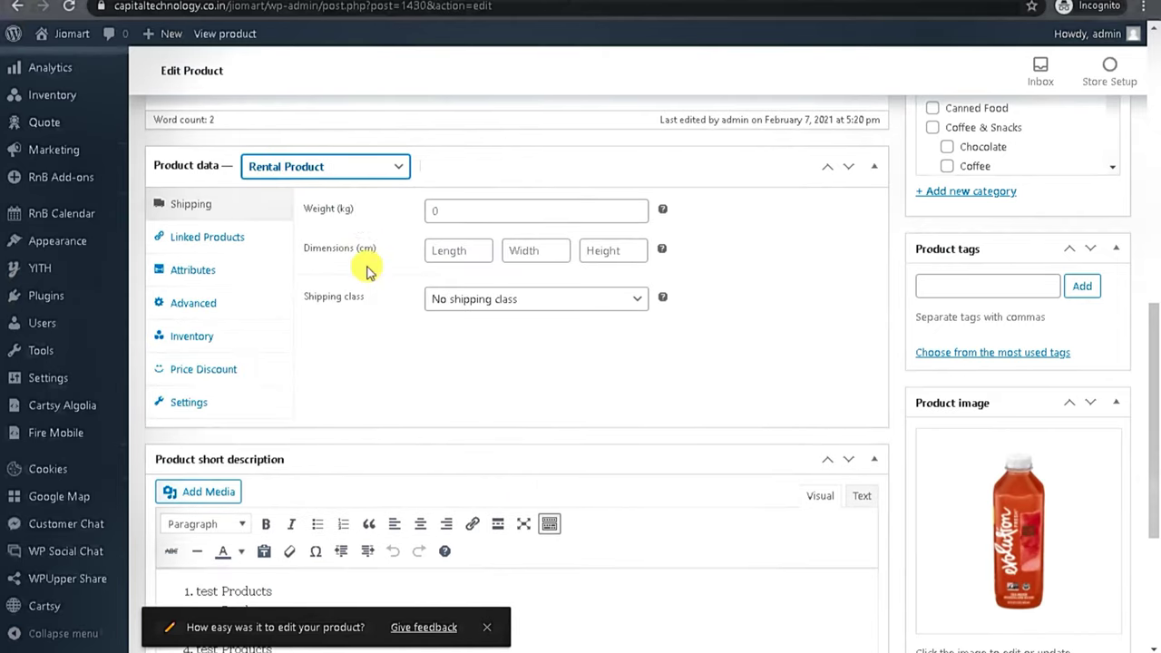
click(343, 163)
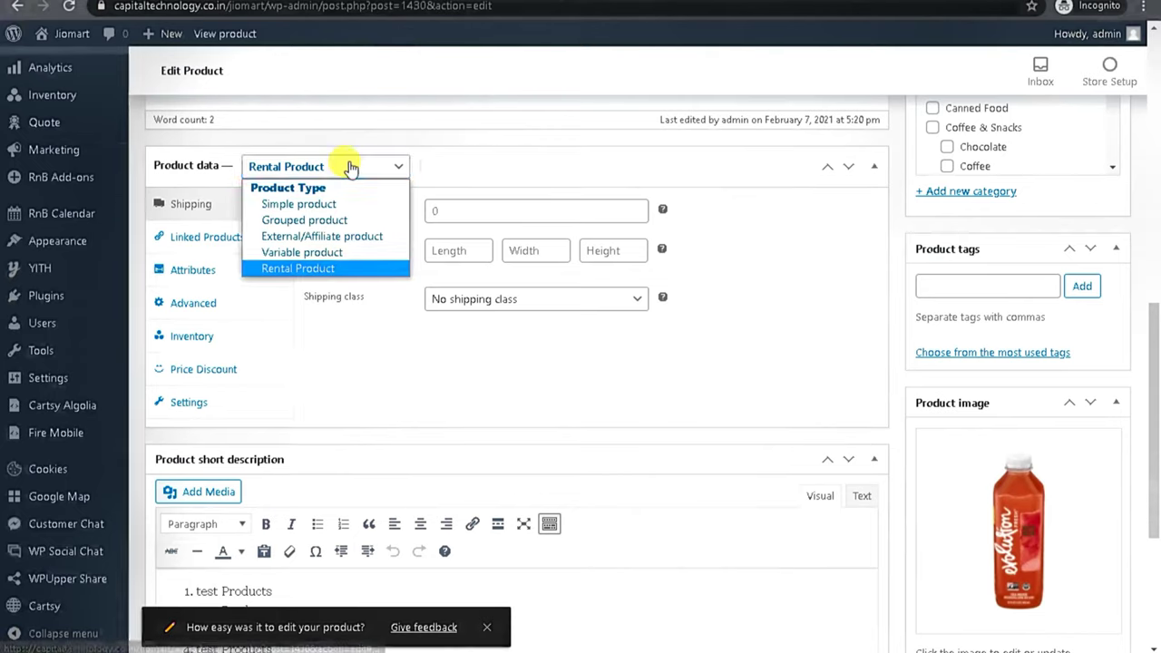
click(188, 208)
click(215, 249)
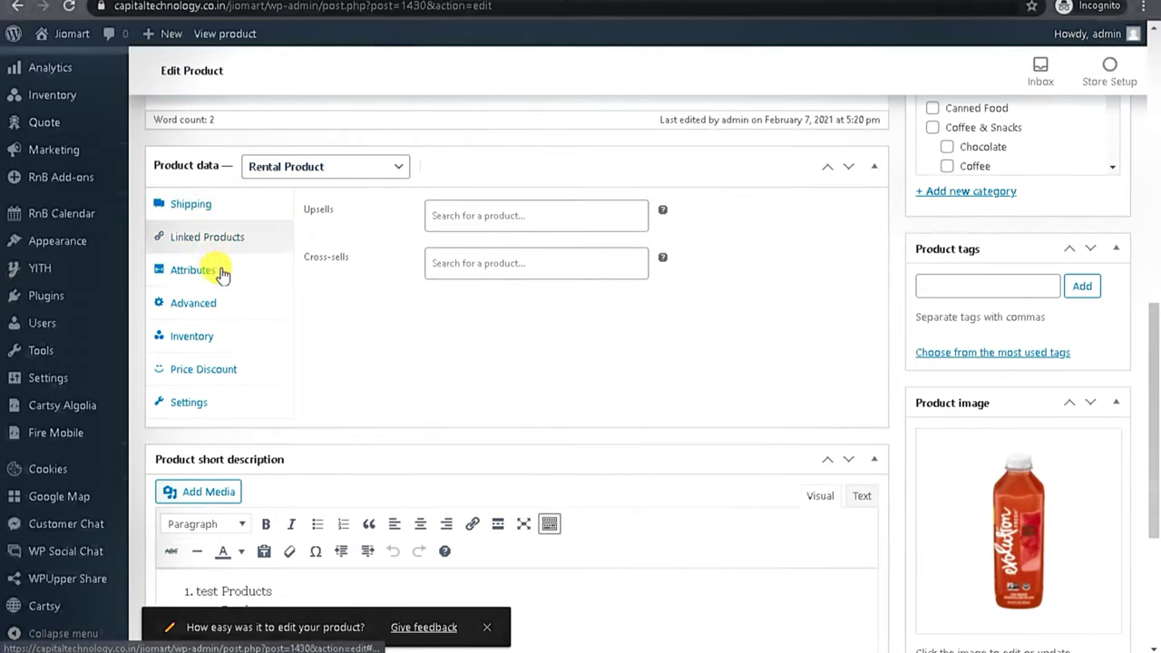
click(223, 272)
click(217, 314)
click(206, 340)
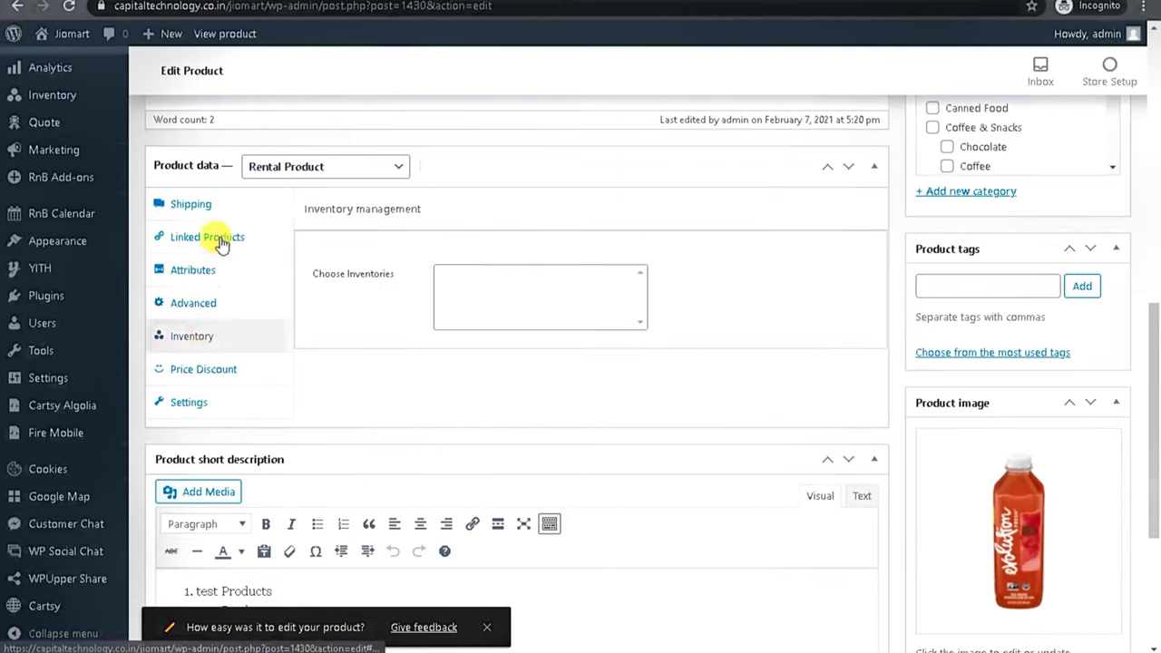
click(210, 214)
Change the type to External/Affiliate product, check its URL and button fields, and view the product
click(332, 169)
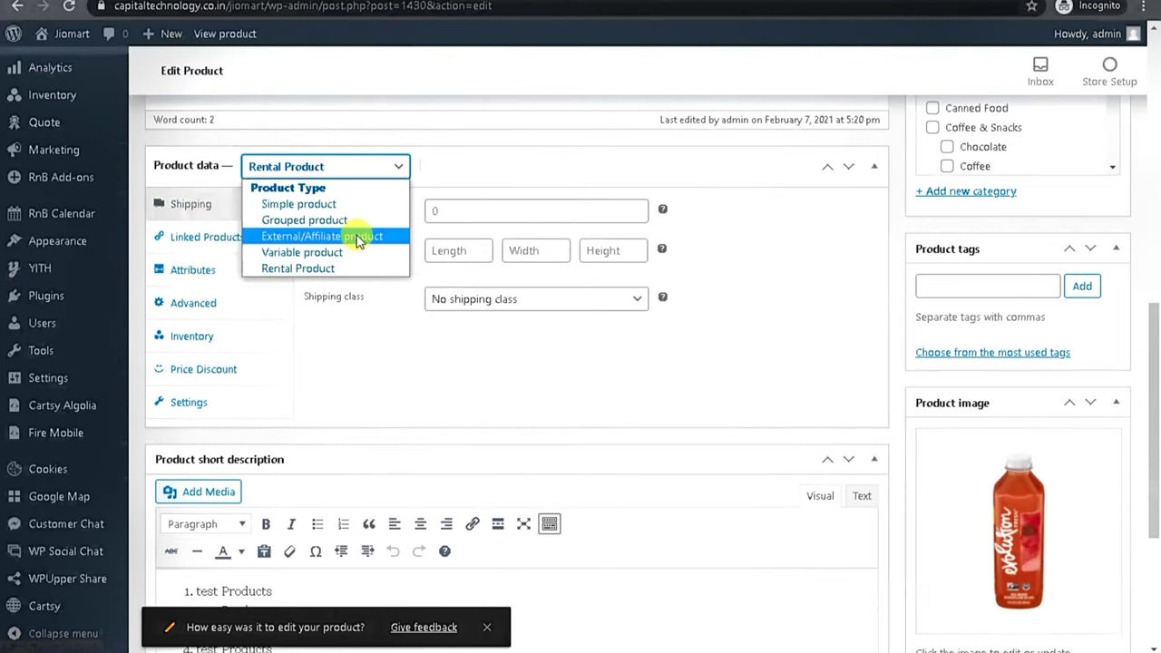
click(367, 236)
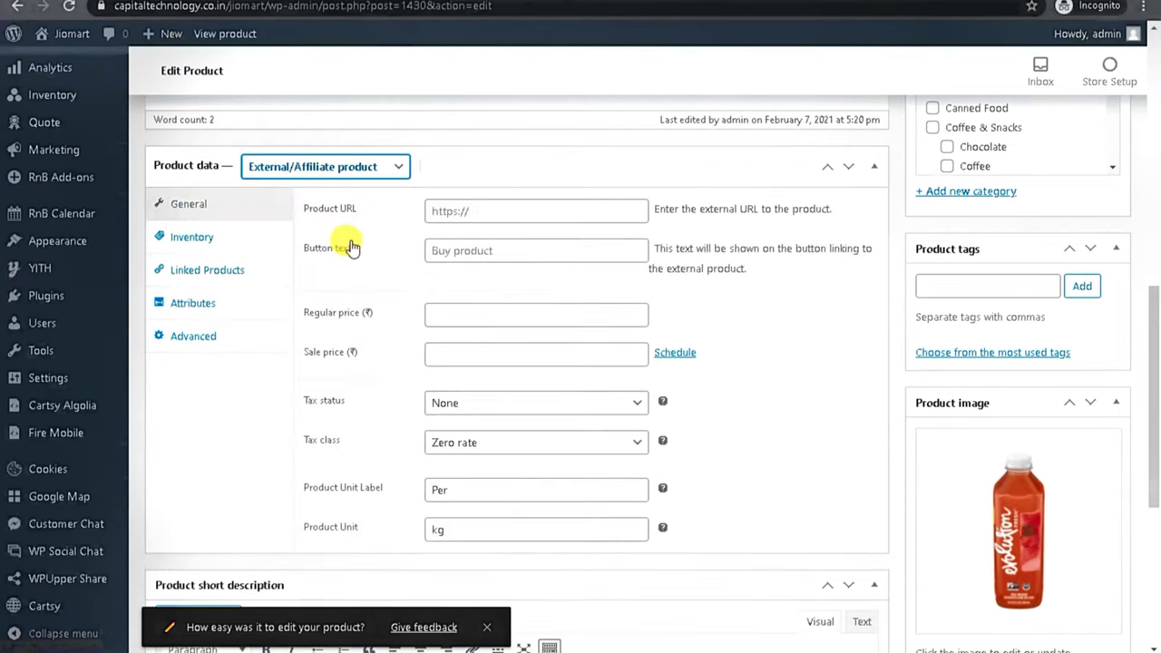
click(431, 209)
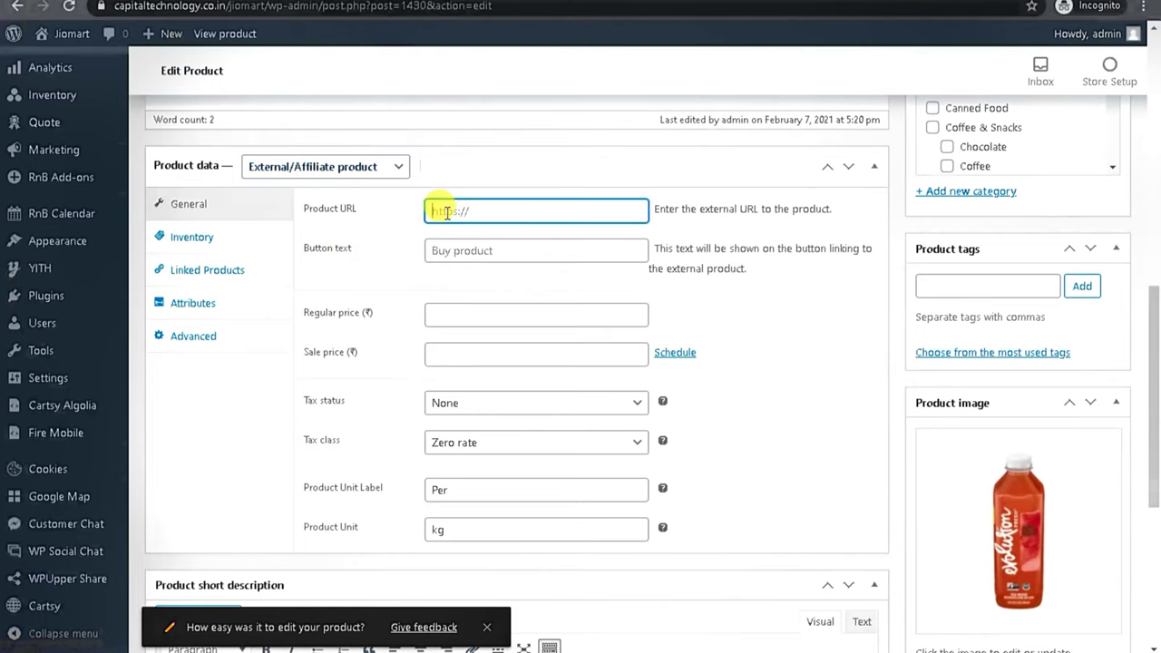
click(472, 252)
scroll(744, 336, down, 2)
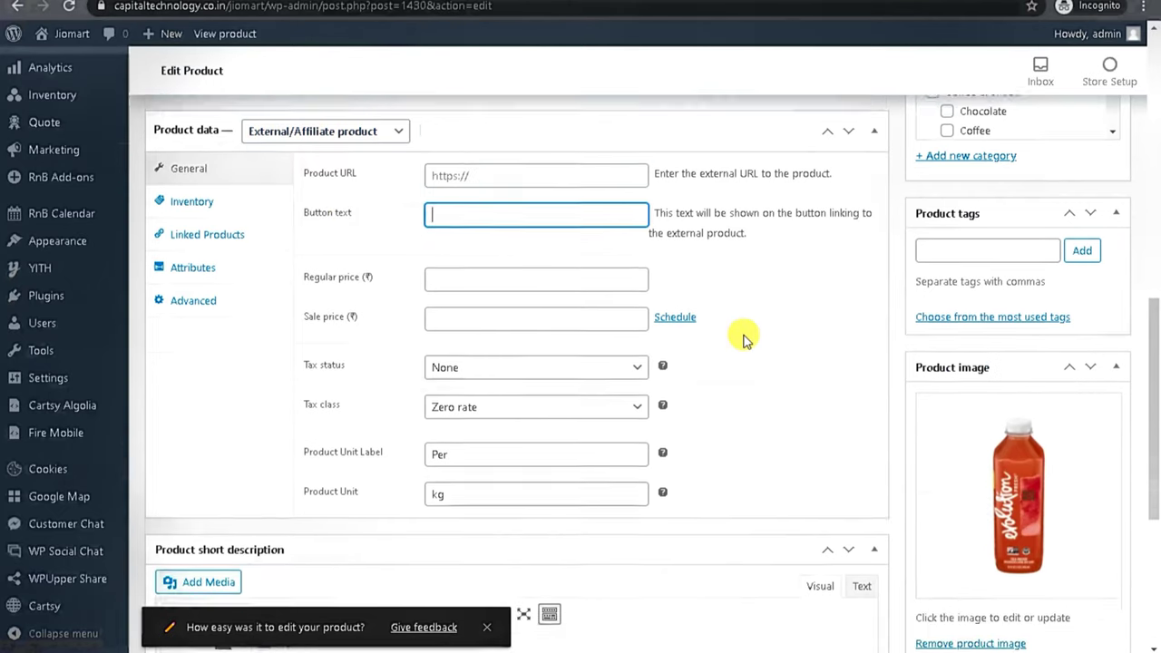
scroll(744, 335, up, 3)
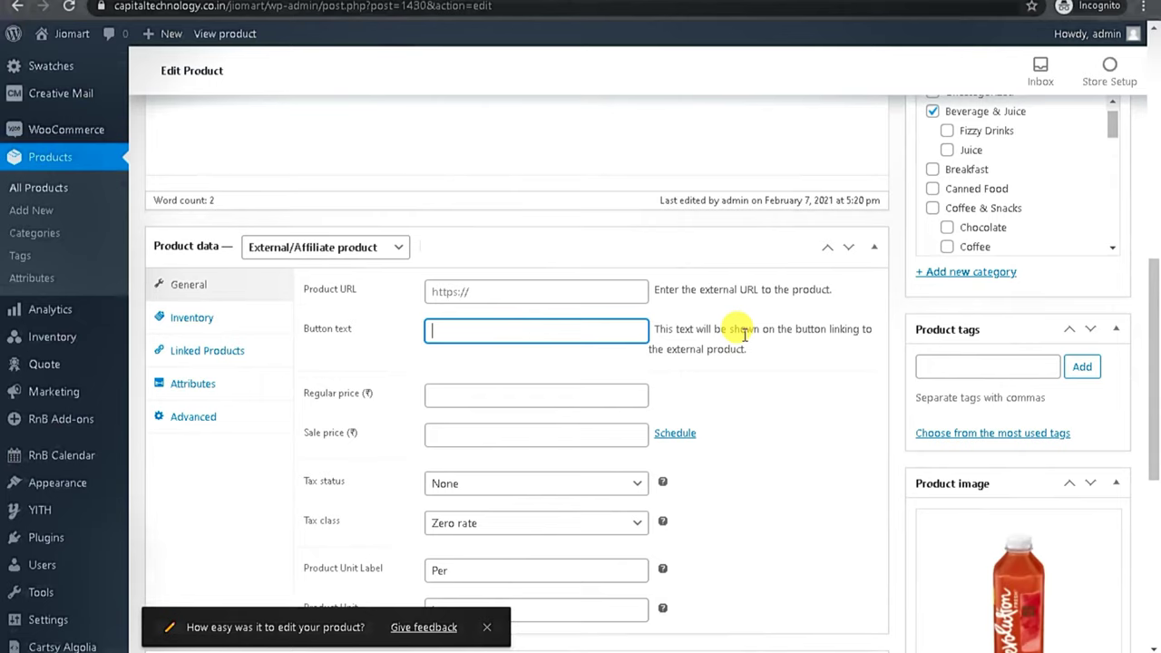
click(489, 283)
scroll(747, 376, down, 3)
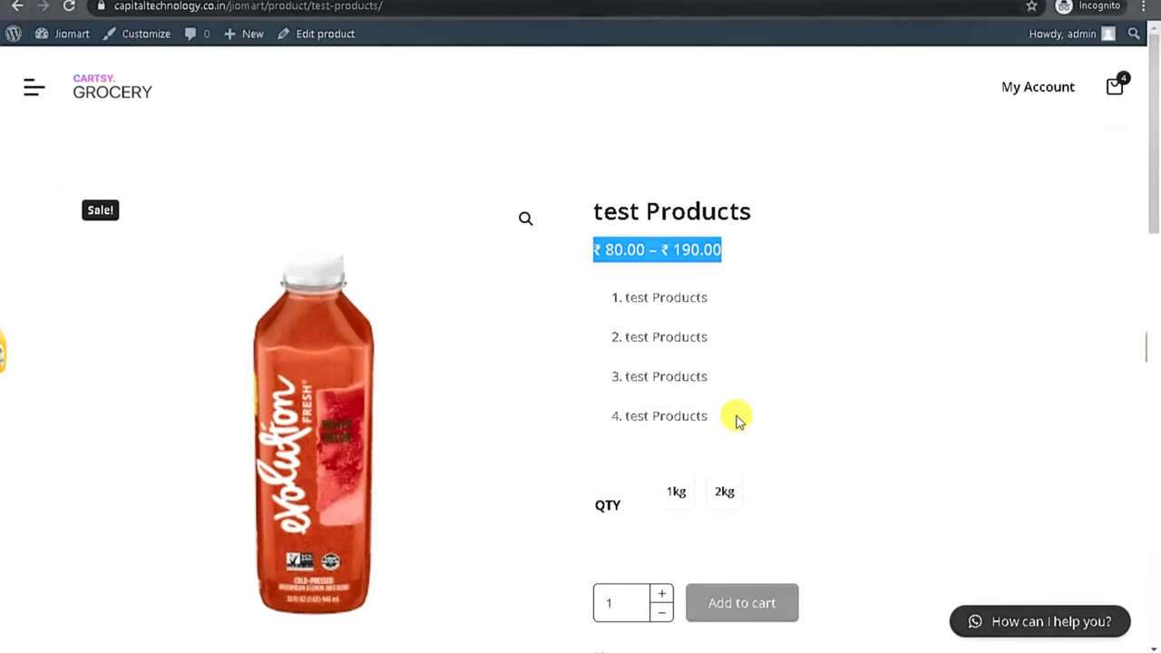
click(828, 359)
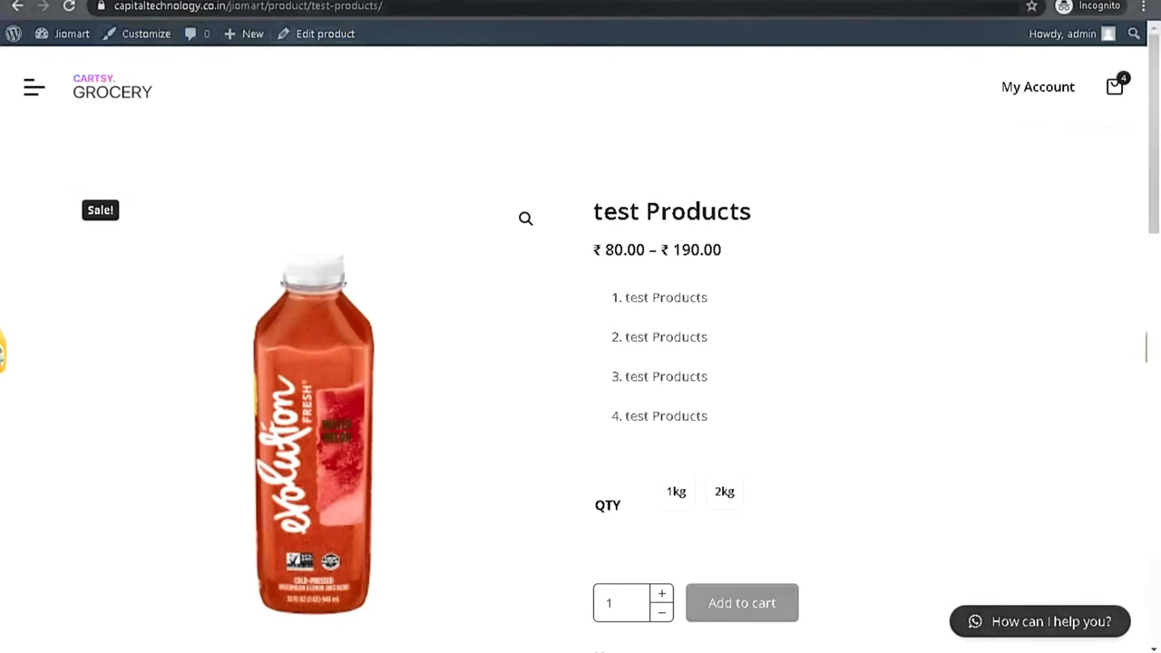
Compare the card's 'Per kg' text with the product's unit label Per and unit kg
click(73, 31)
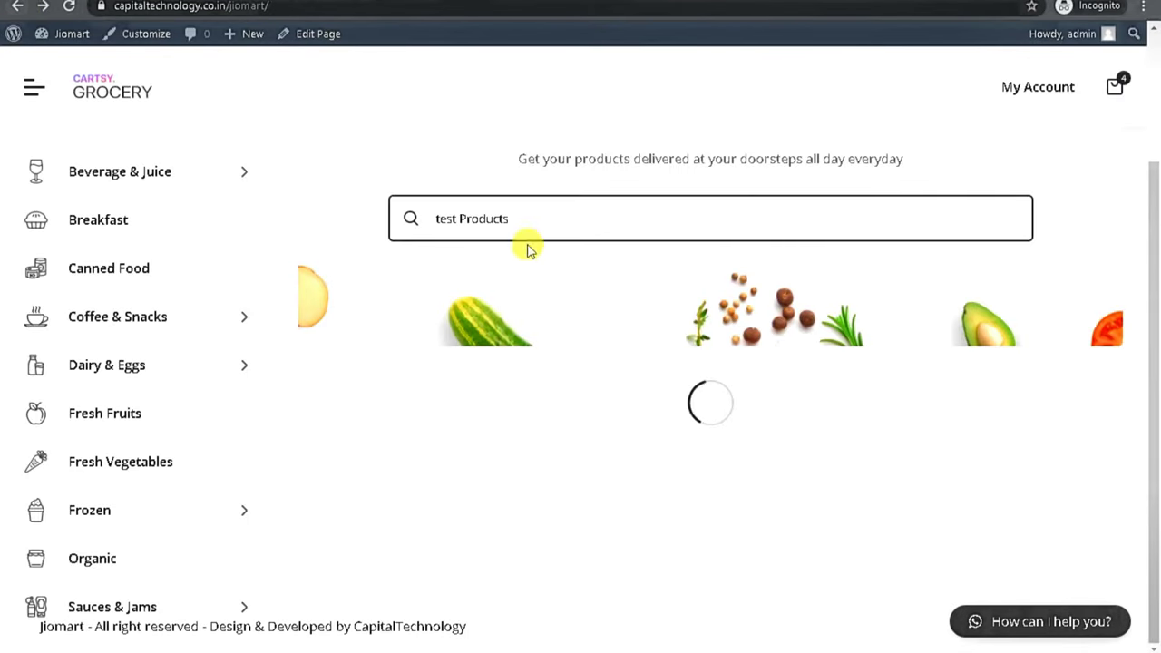
scroll(604, 304, down, 1)
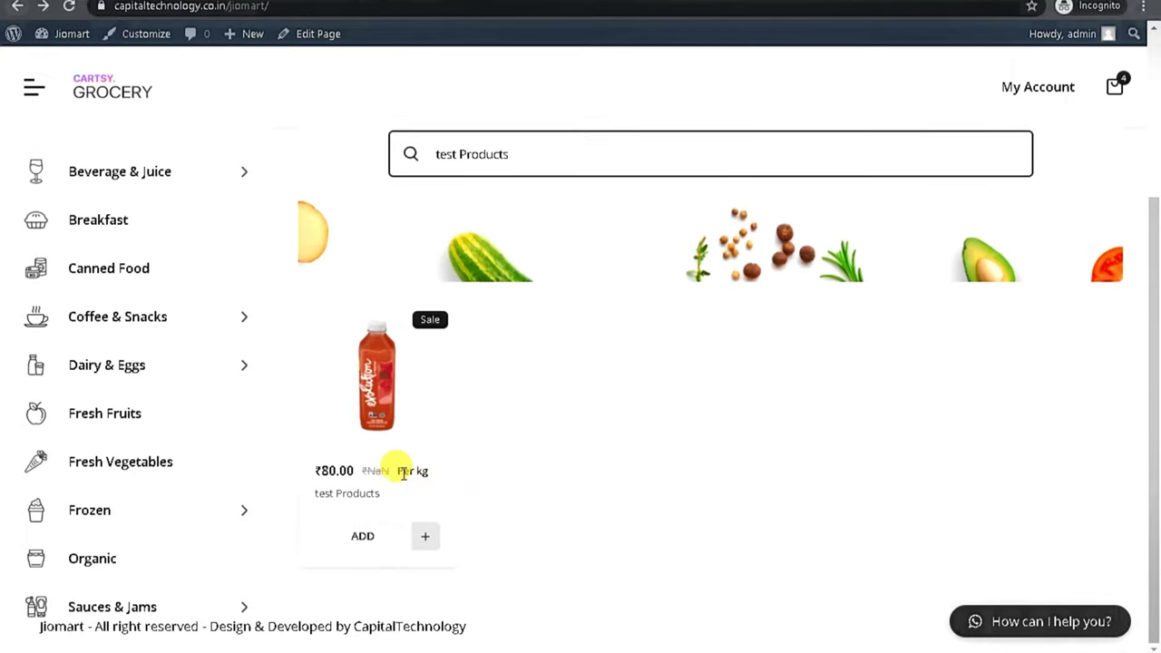
drag(396, 478, 436, 474)
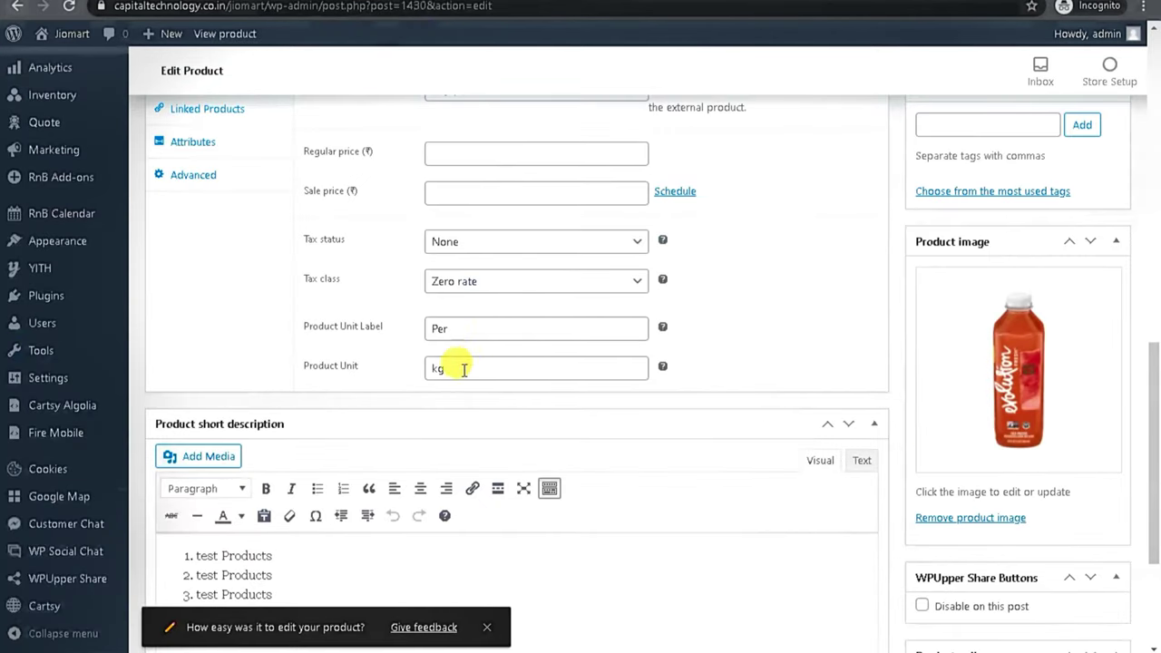
double_click(461, 332)
drag(445, 368, 245, 384)
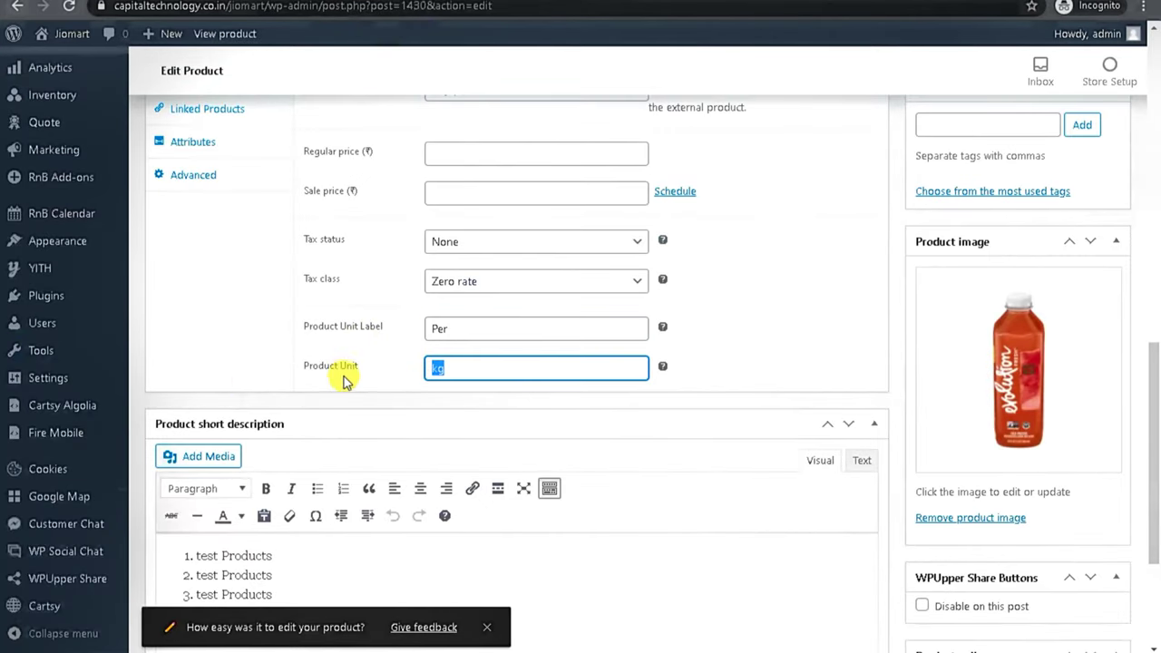
drag(526, 327, 337, 329)
drag(461, 366, 268, 400)
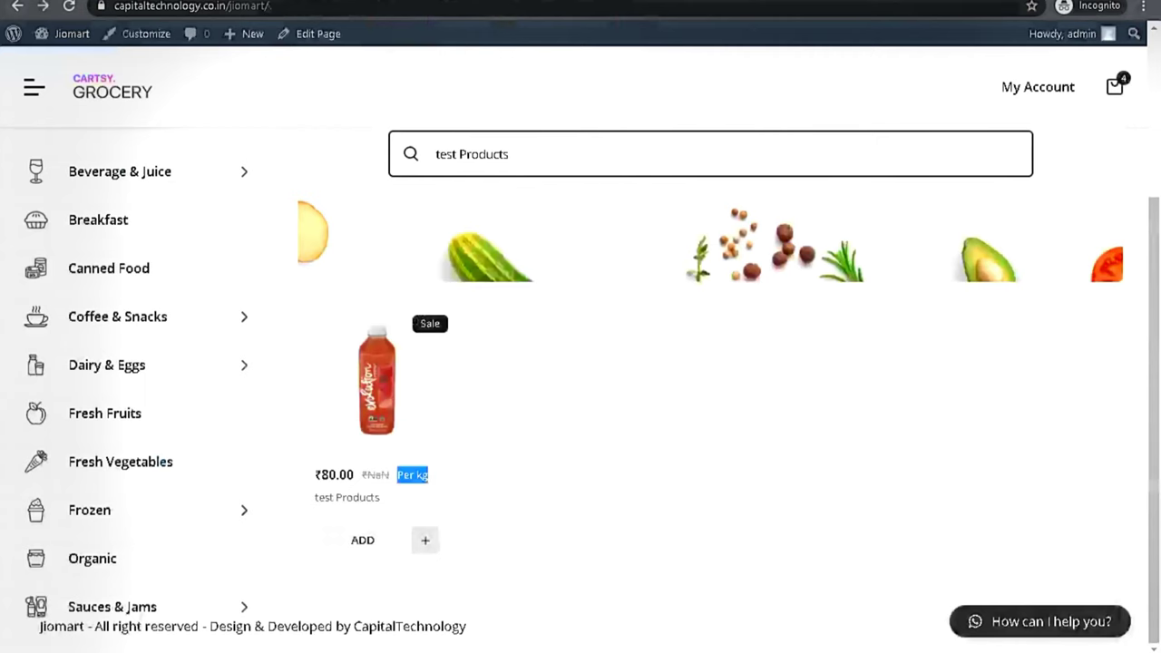
click(470, 479)
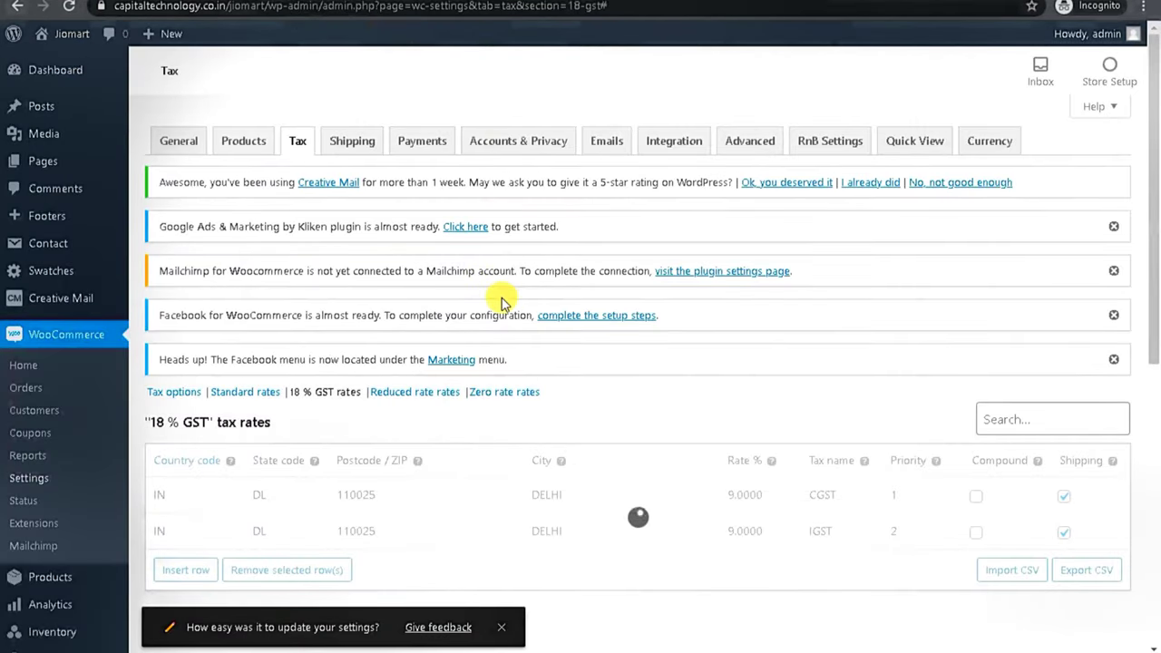
Open a product from the storefront grid, add it to the cart, and open the cart panel
scroll(502, 302, down, 4)
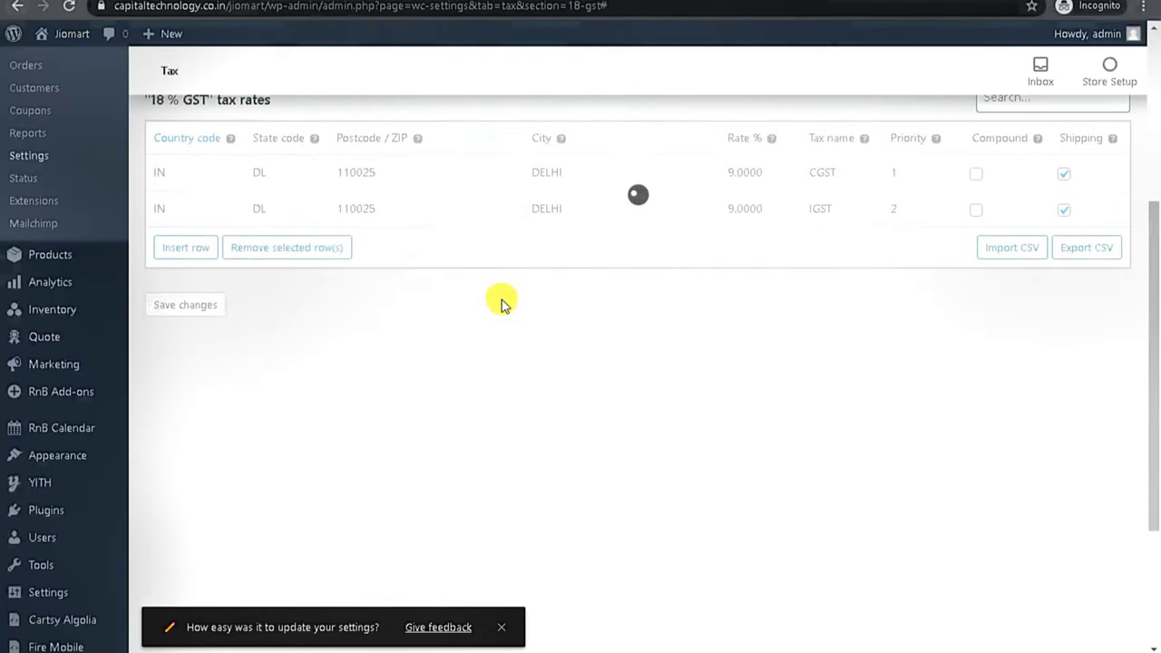
scroll(502, 302, up, 4)
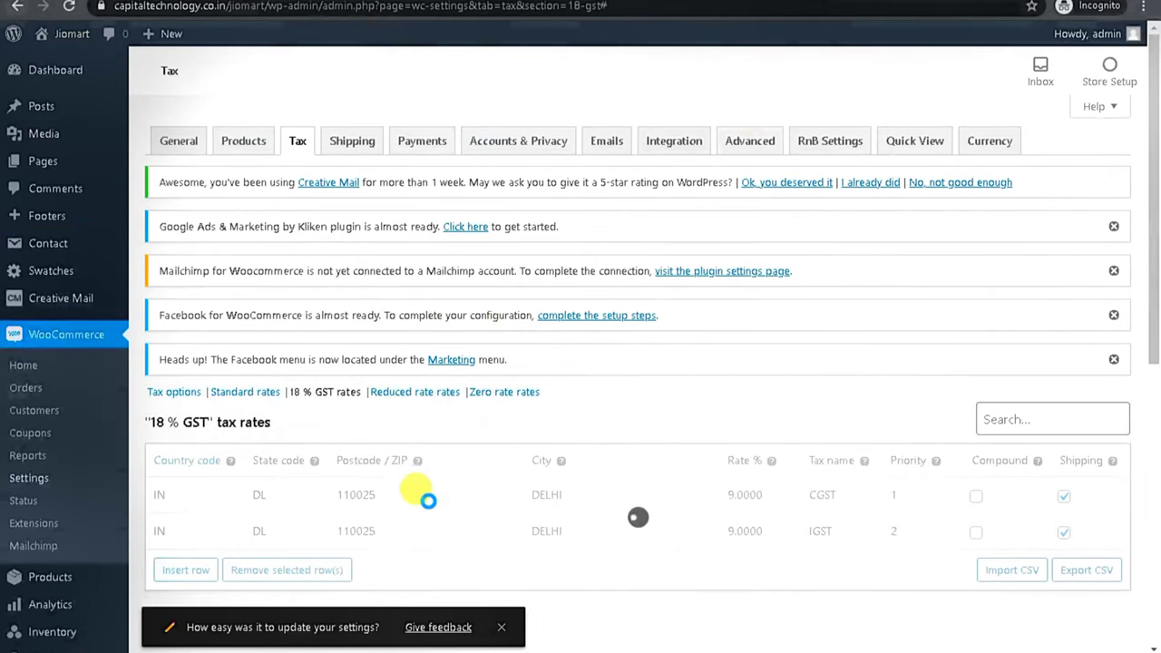
key(alt+Left)
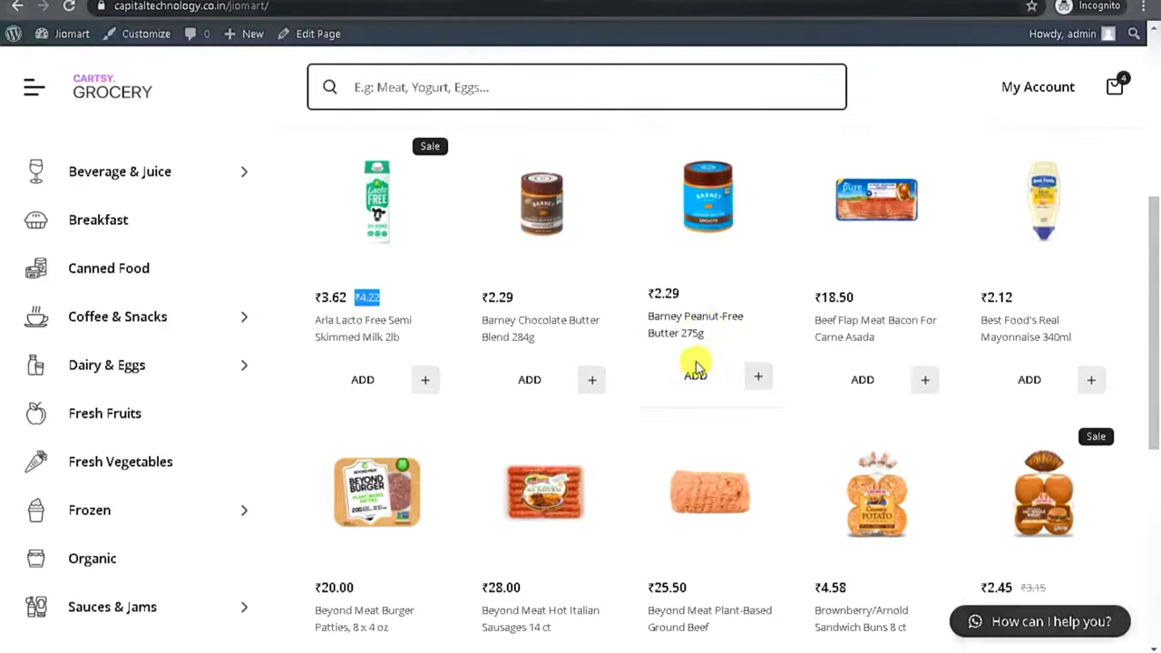
click(710, 215)
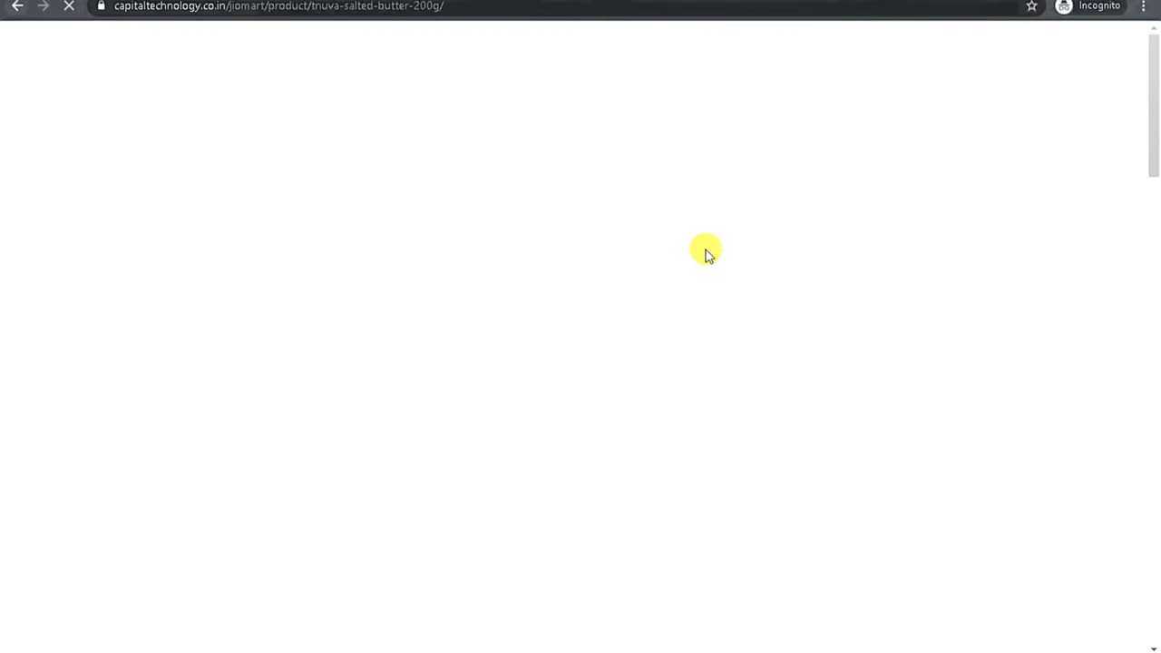
scroll(728, 439, down, 3)
scroll(728, 439, up, 3)
click(745, 433)
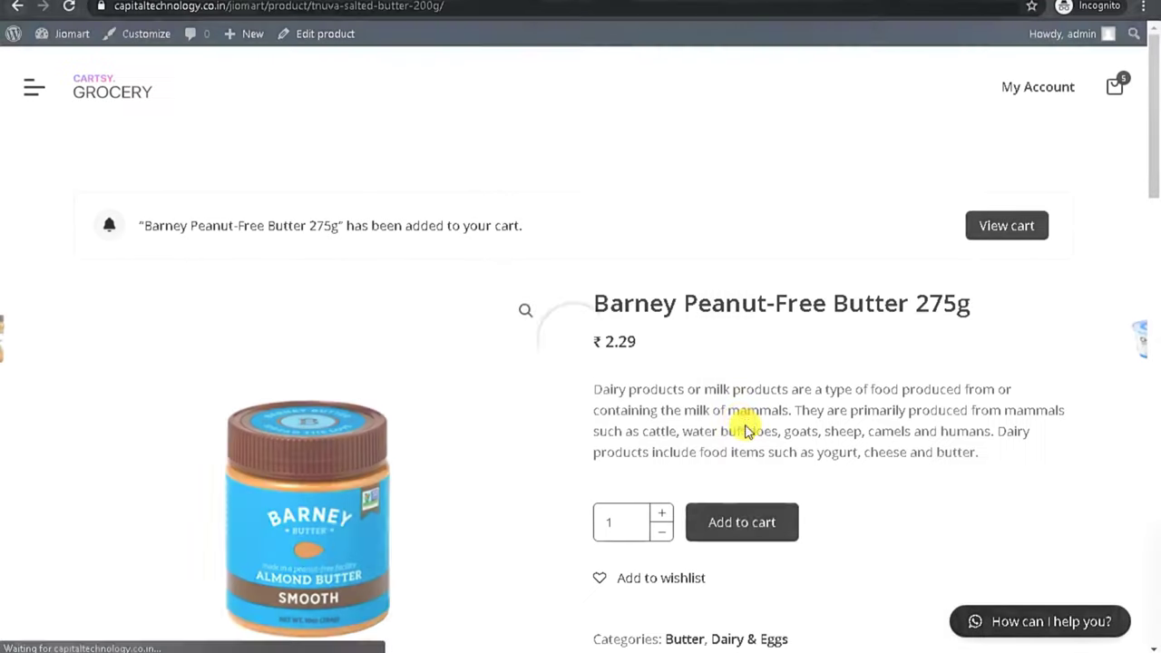
scroll(739, 417, down, 2)
scroll(739, 417, up, 2)
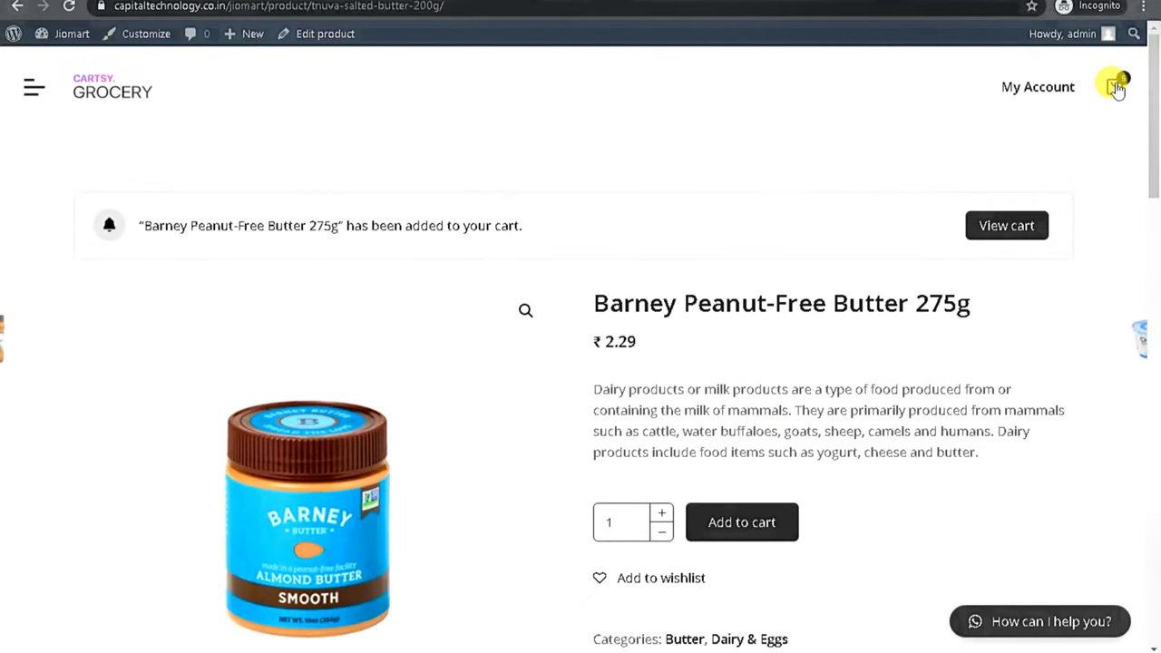
click(1118, 88)
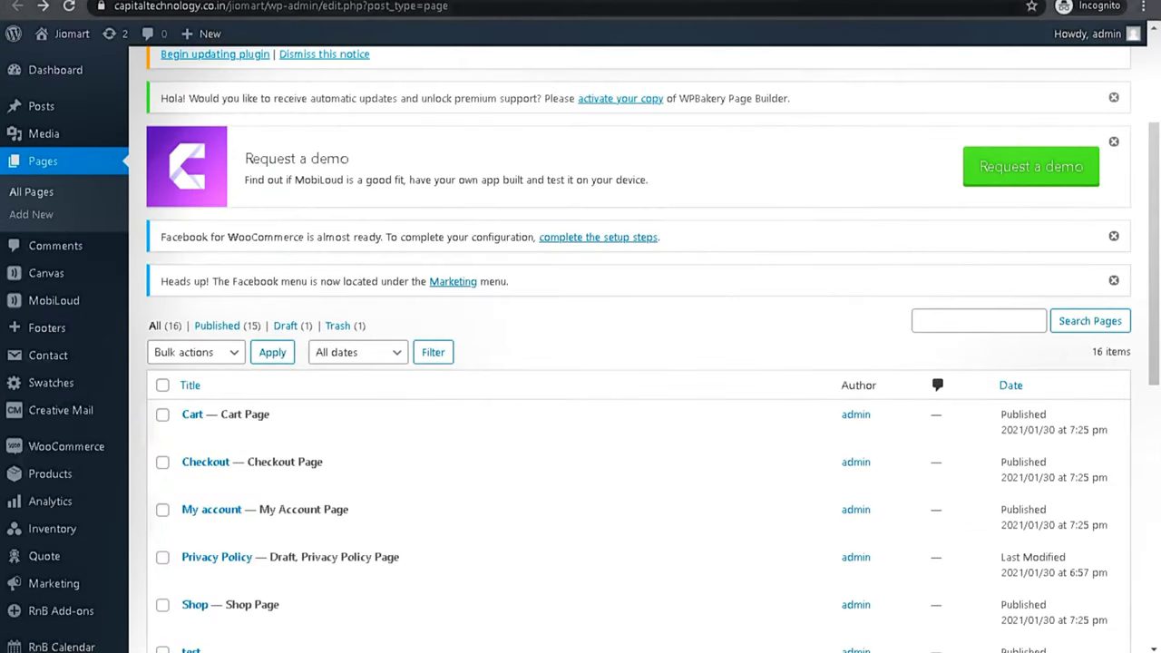
Open WP Social Chat in a new tab and browse its v4.8.0 Welcome page
scroll(306, 549, down, 6)
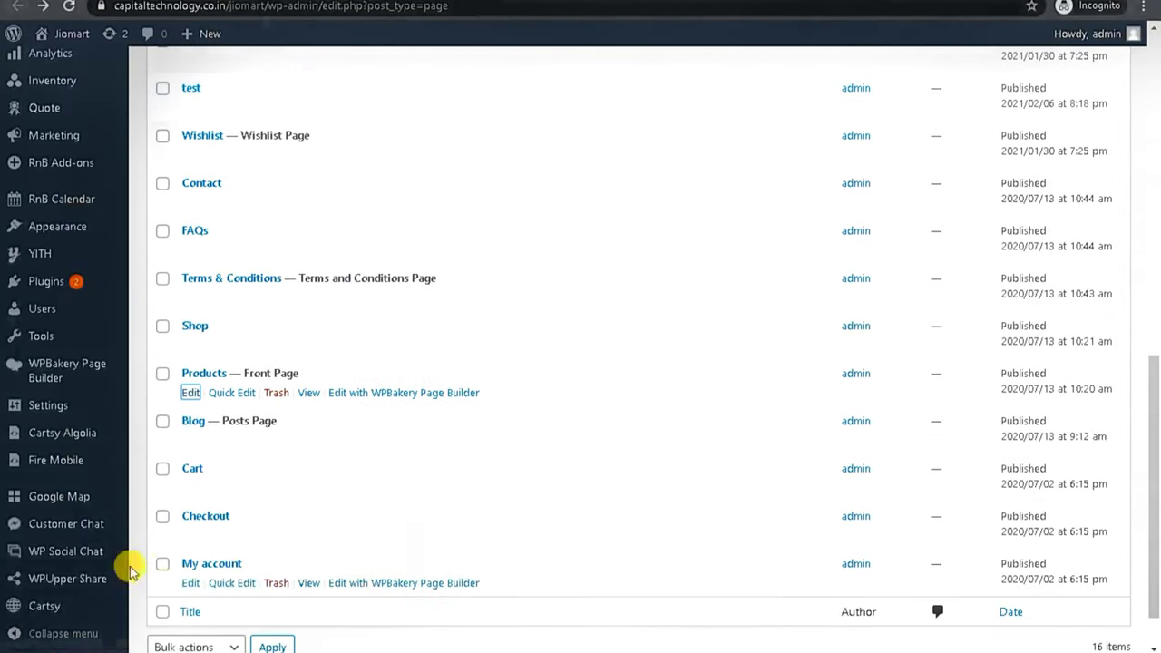
right_click(52, 554)
click(78, 425)
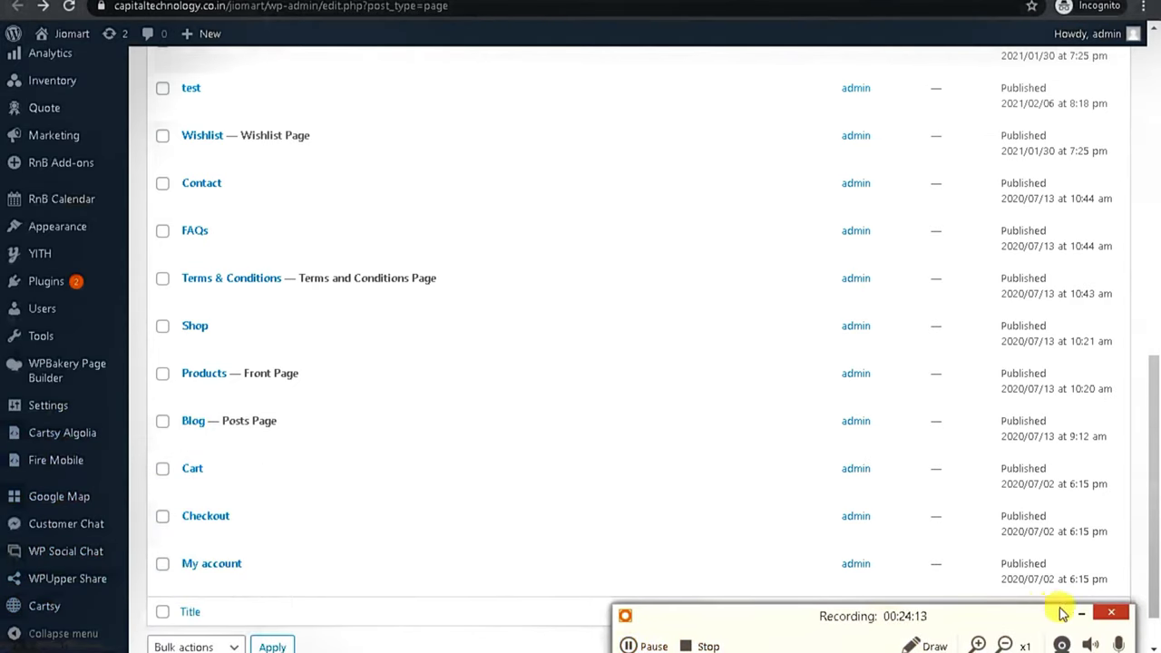
click(65, 551)
scroll(719, 448, down, 2)
scroll(719, 449, down, 3)
scroll(750, 384, down, 2)
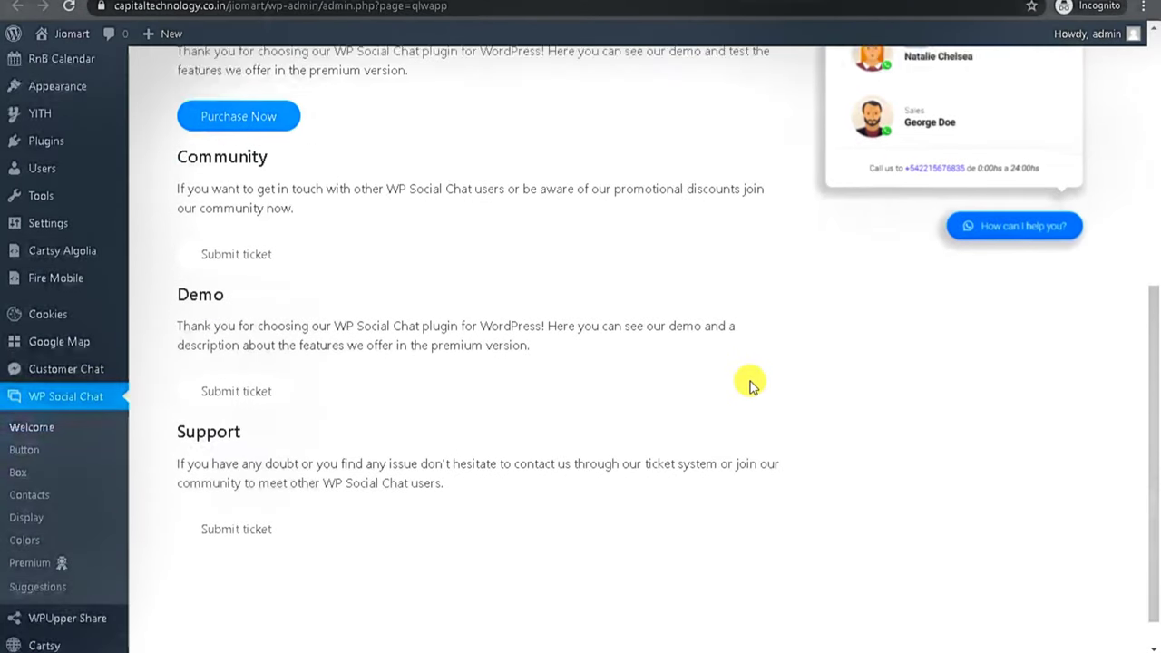
scroll(750, 385, up, 6)
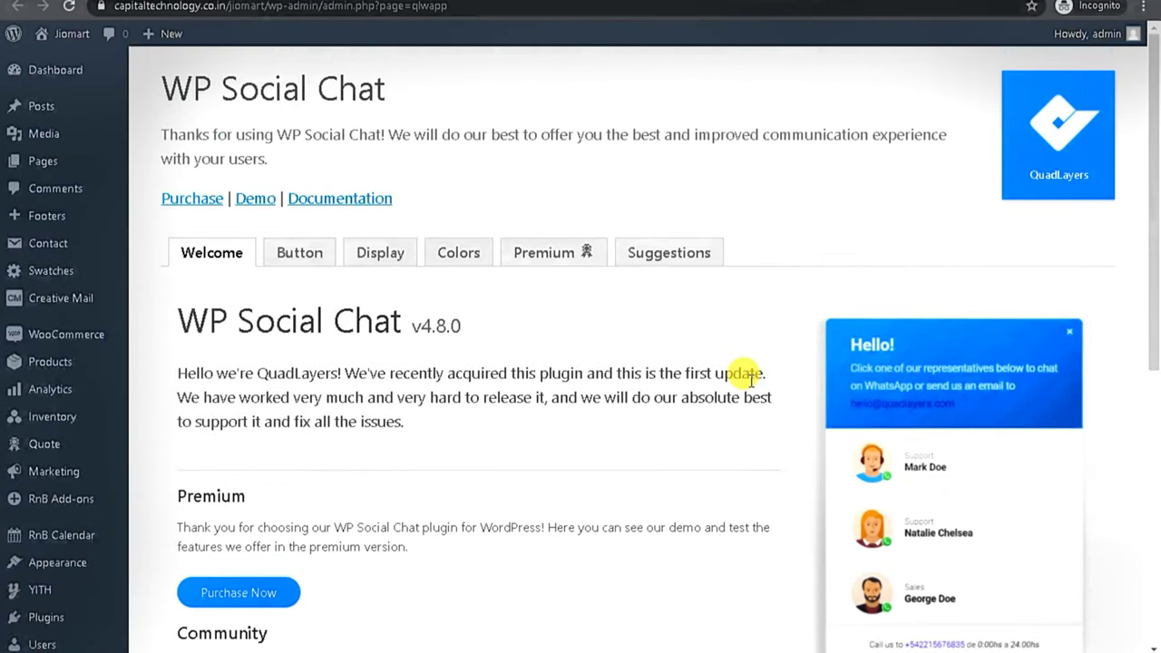
scroll(751, 381, down, 6)
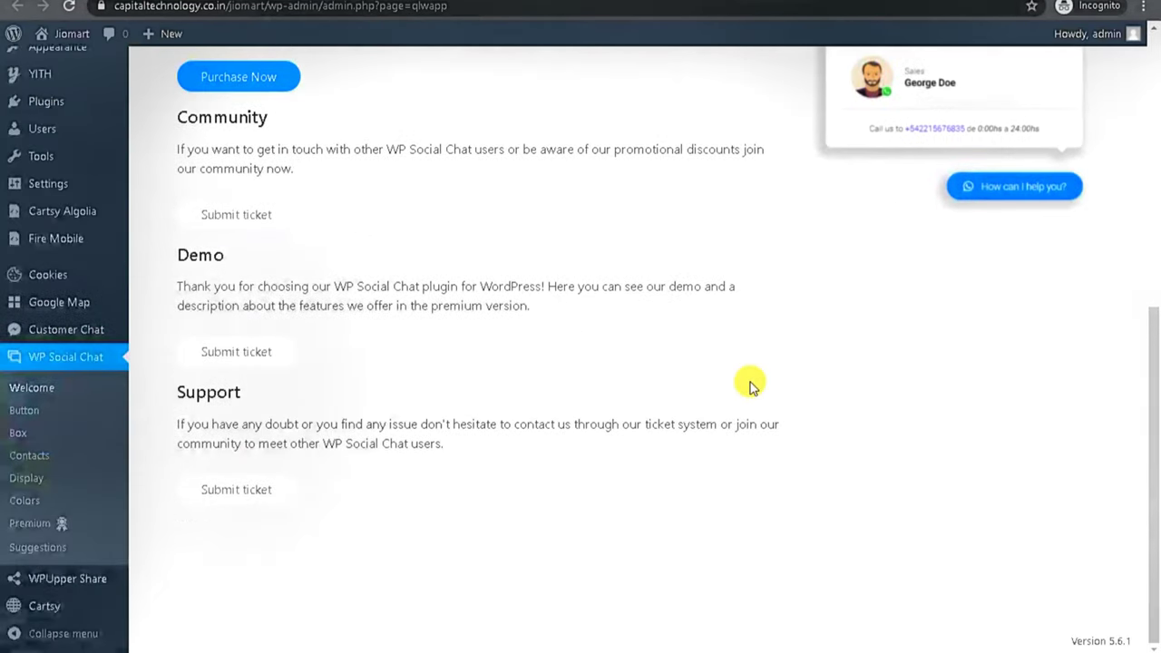
Open the WP Social Chat Button settings and select the phone number and 'How can I help you?' text
click(27, 412)
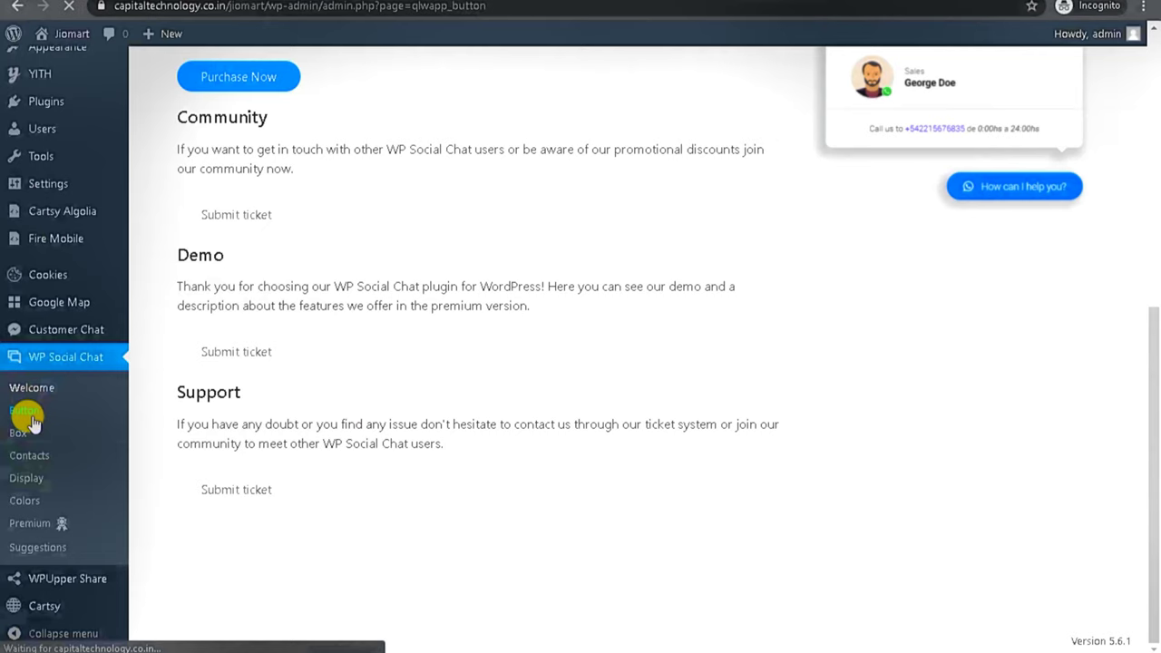
scroll(614, 441, down, 6)
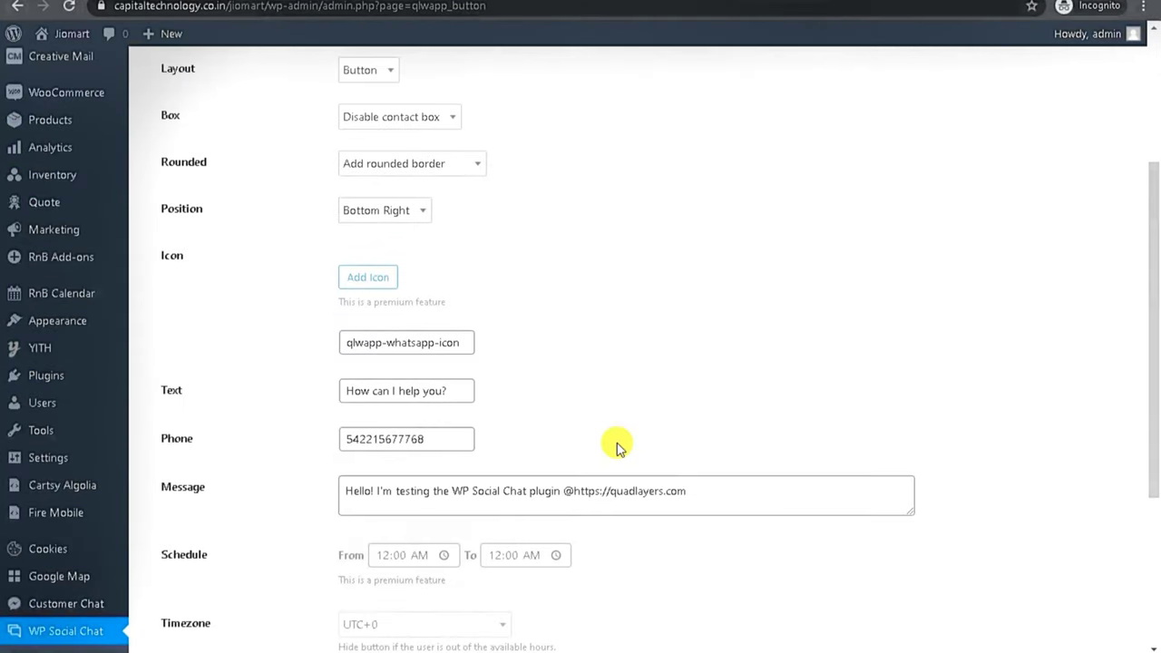
drag(454, 437, 308, 451)
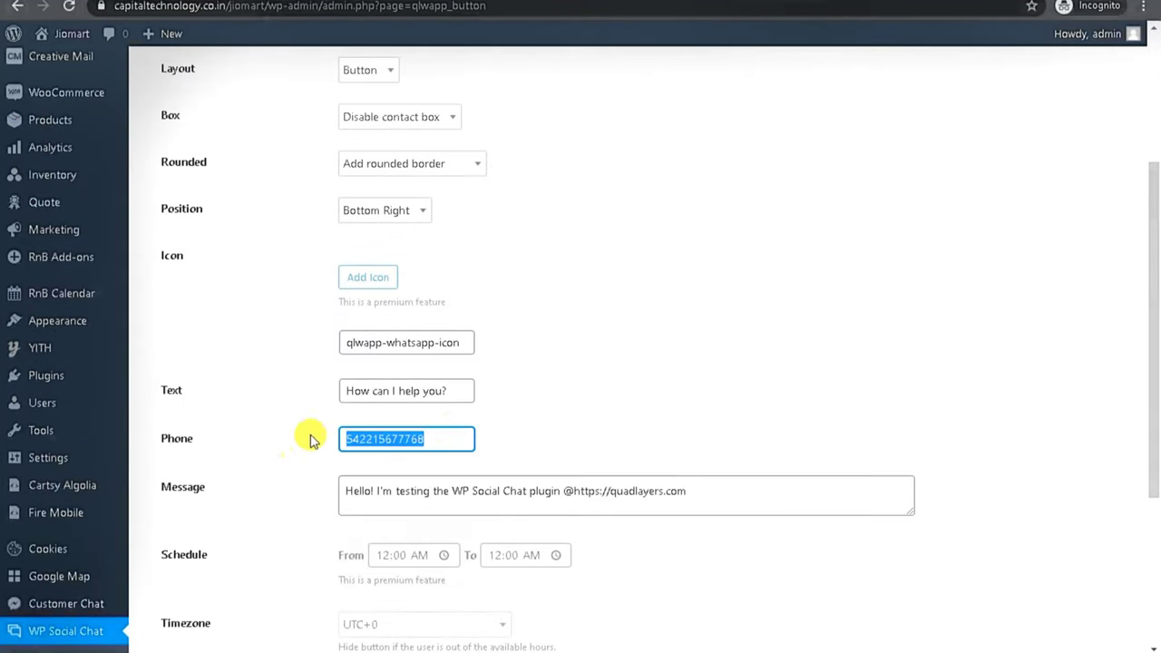
click(404, 392)
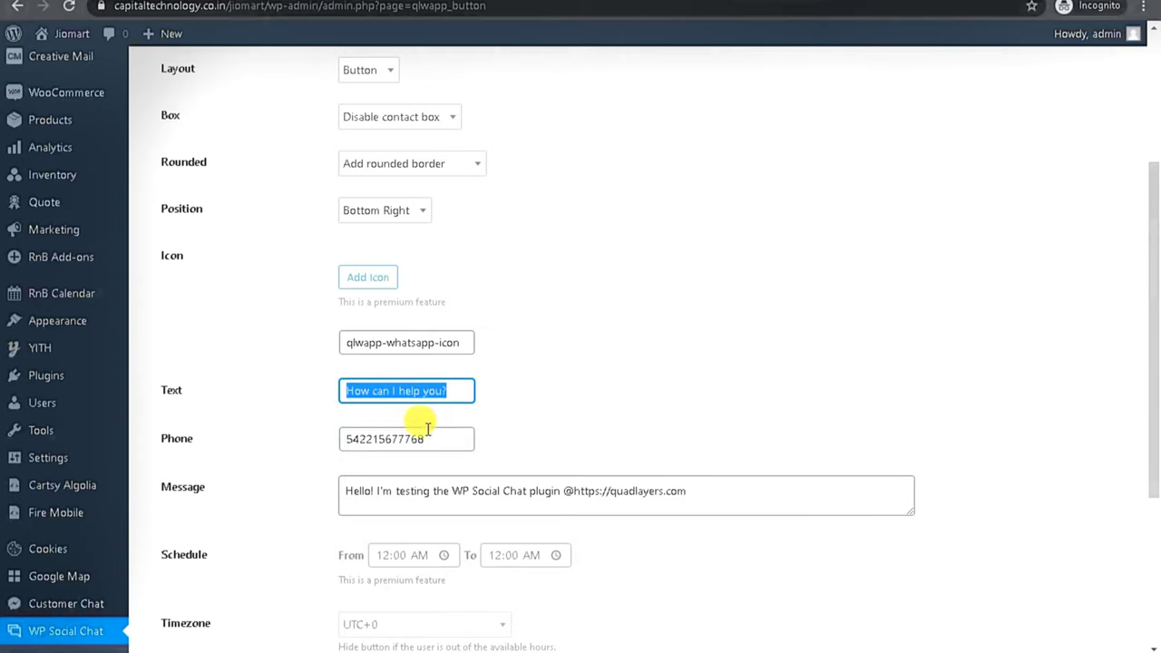
drag(435, 439, 91, 437)
scroll(777, 420, down, 3)
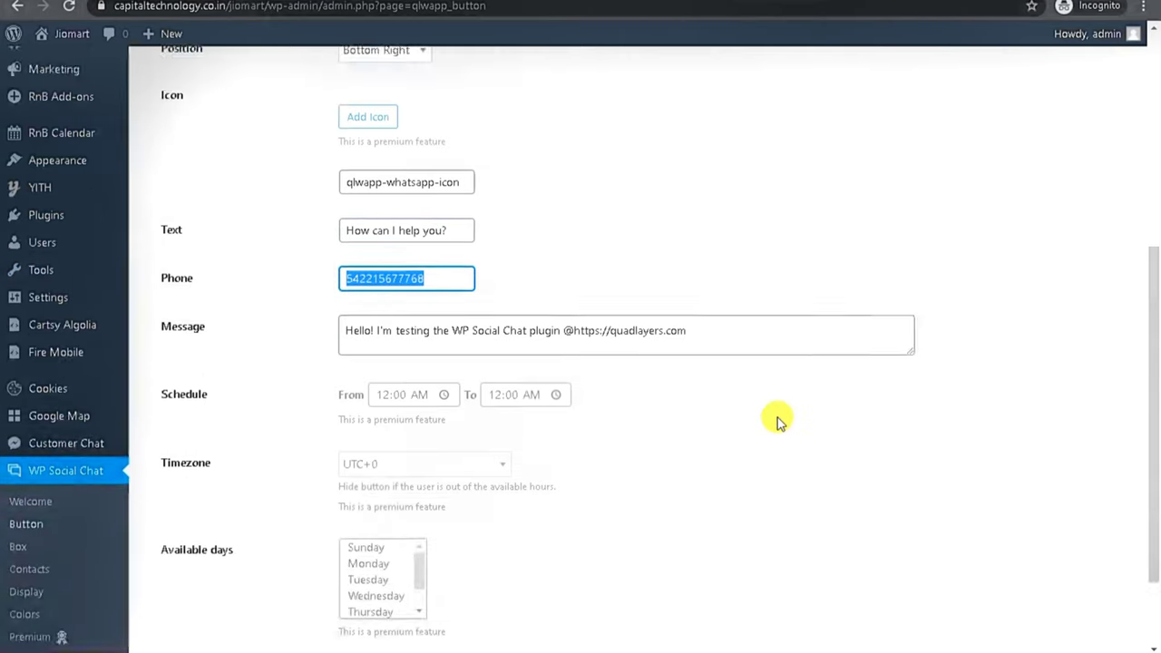
scroll(777, 415, up, 6)
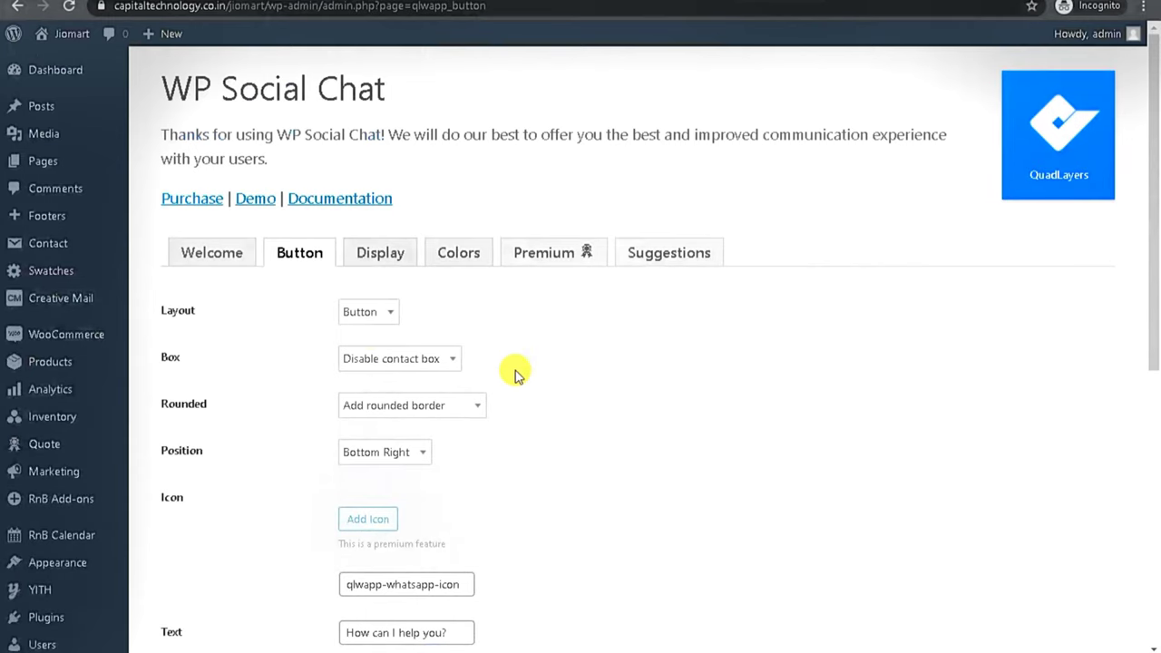
Review the Layout and Contact Box options, keeping the Button layout and the box disabled
click(363, 312)
click(591, 350)
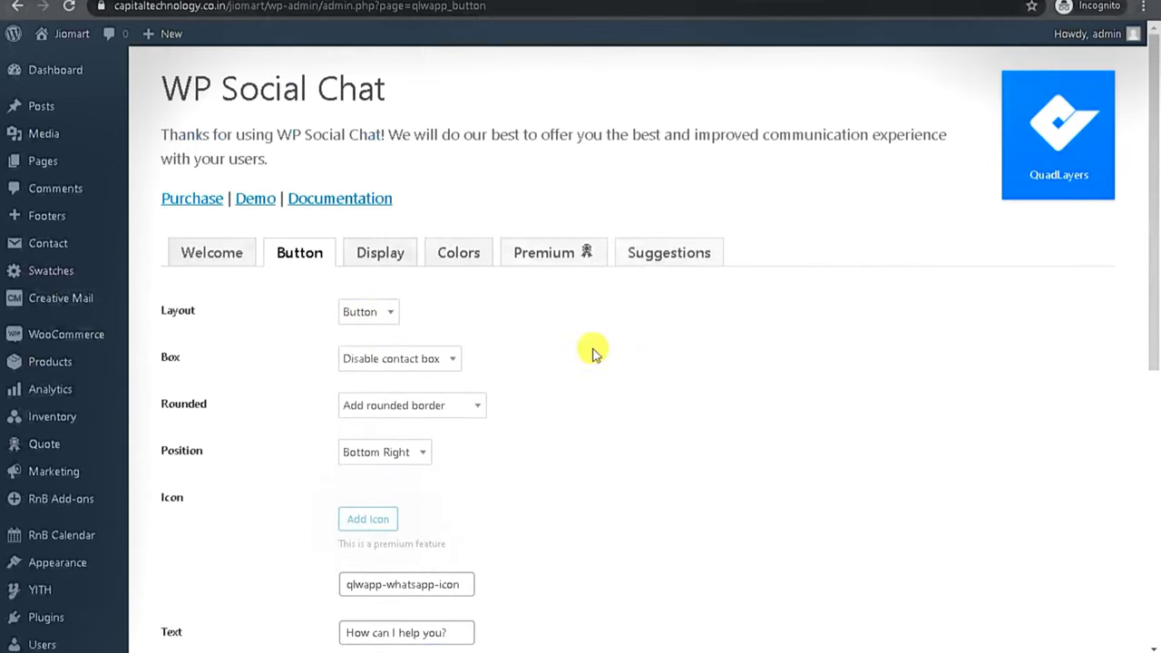
click(415, 360)
click(572, 354)
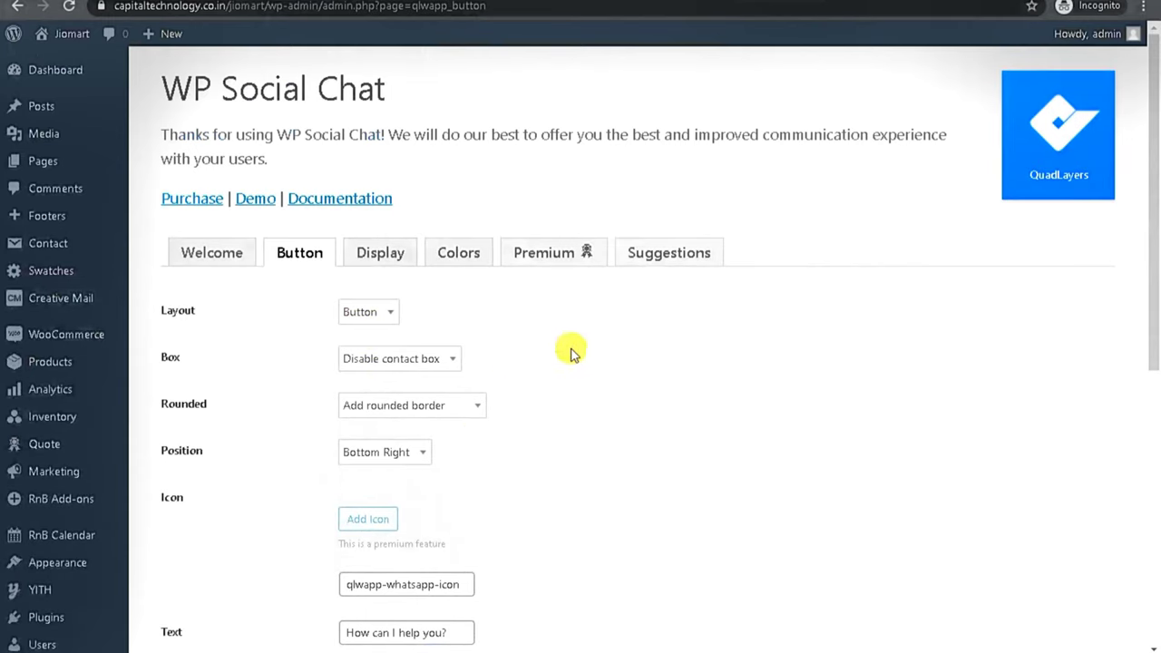
click(374, 313)
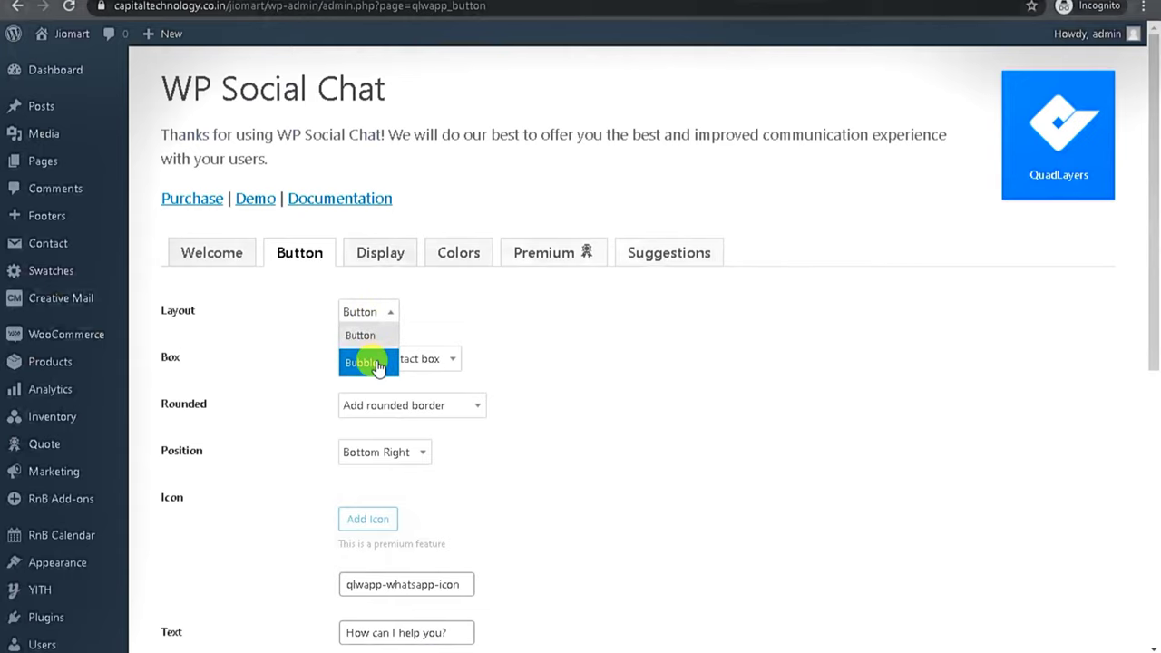
click(554, 350)
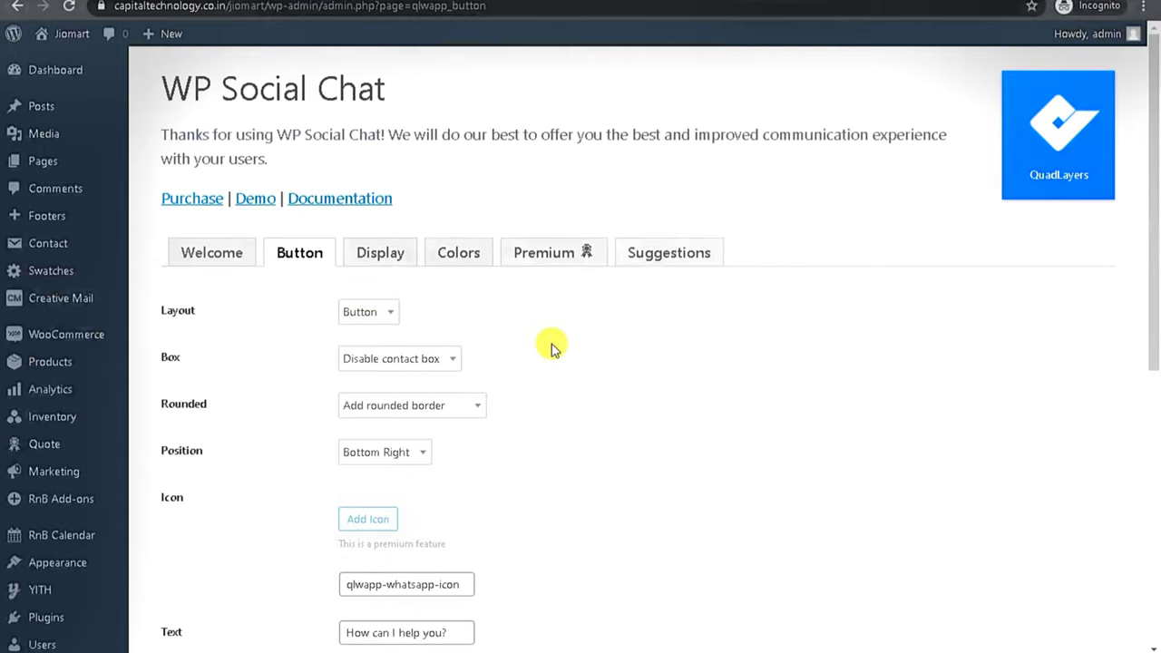
scroll(551, 347, down, 3)
Set the chat button Position to Bottom Left and select the icon class name
click(408, 292)
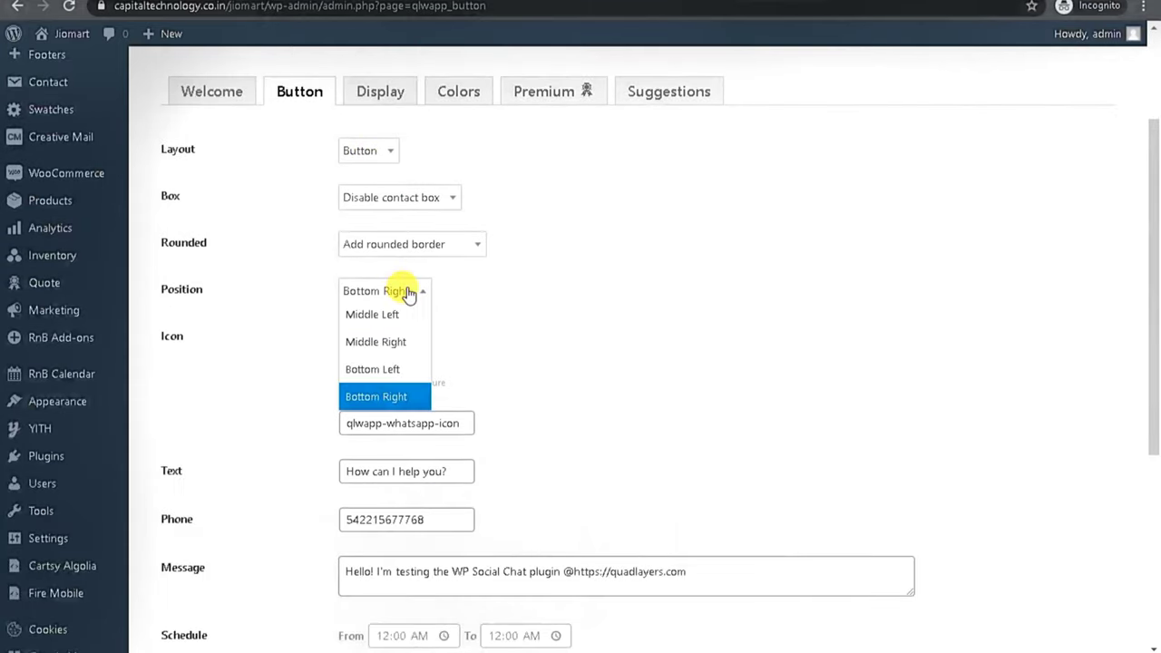
click(544, 325)
click(408, 295)
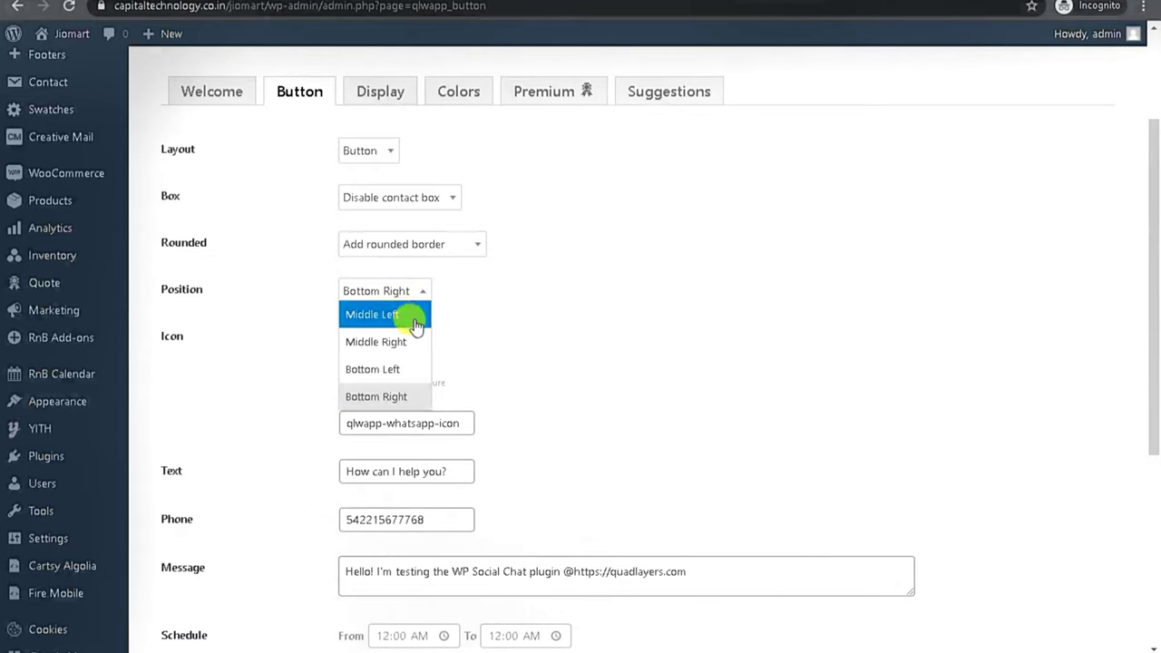
click(407, 370)
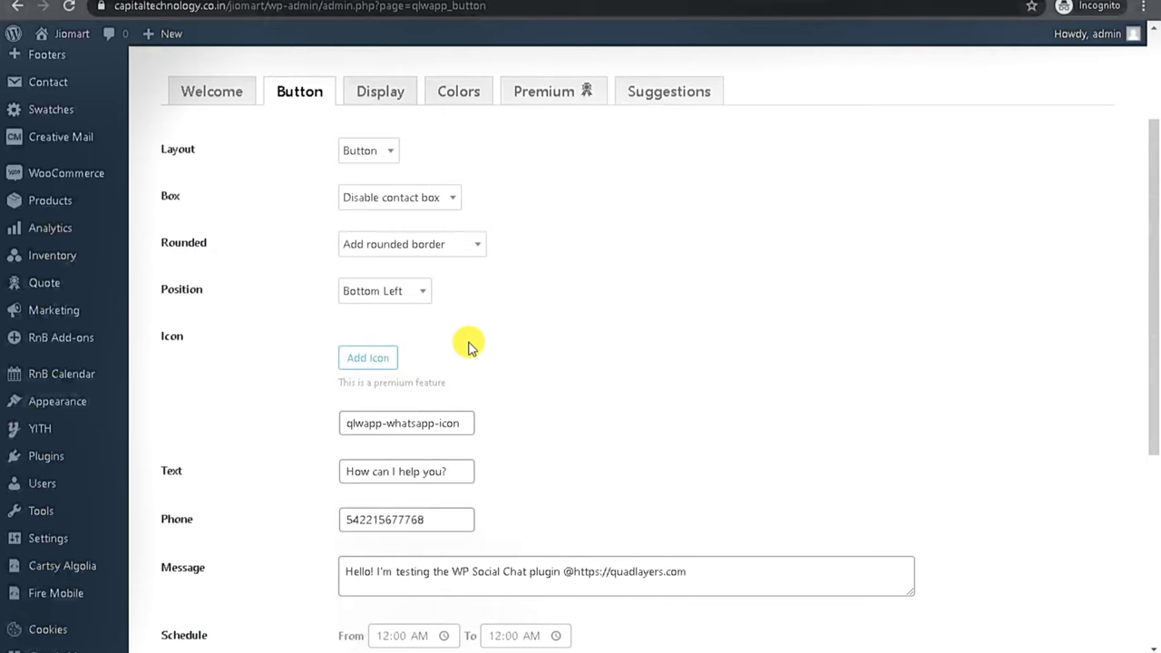
scroll(469, 347, down, 1)
triple_click(412, 341)
scroll(467, 461, down, 2)
scroll(466, 458, down, 2)
Save the Button settings and scroll through the page to confirm them
click(180, 567)
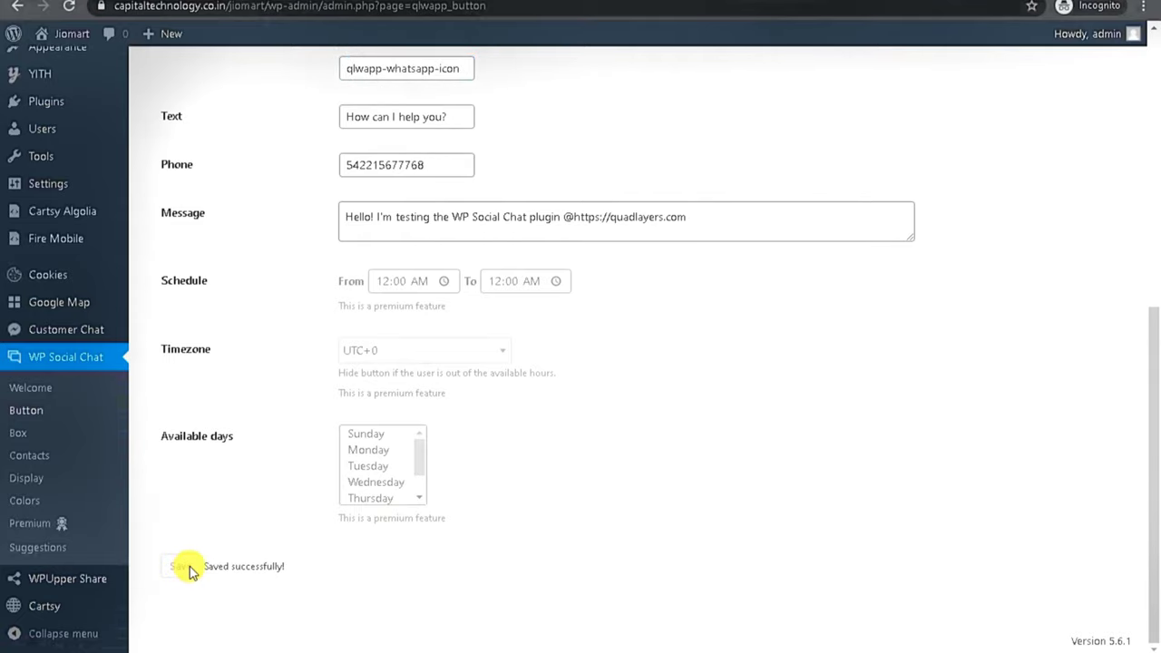
scroll(357, 254, up, 4)
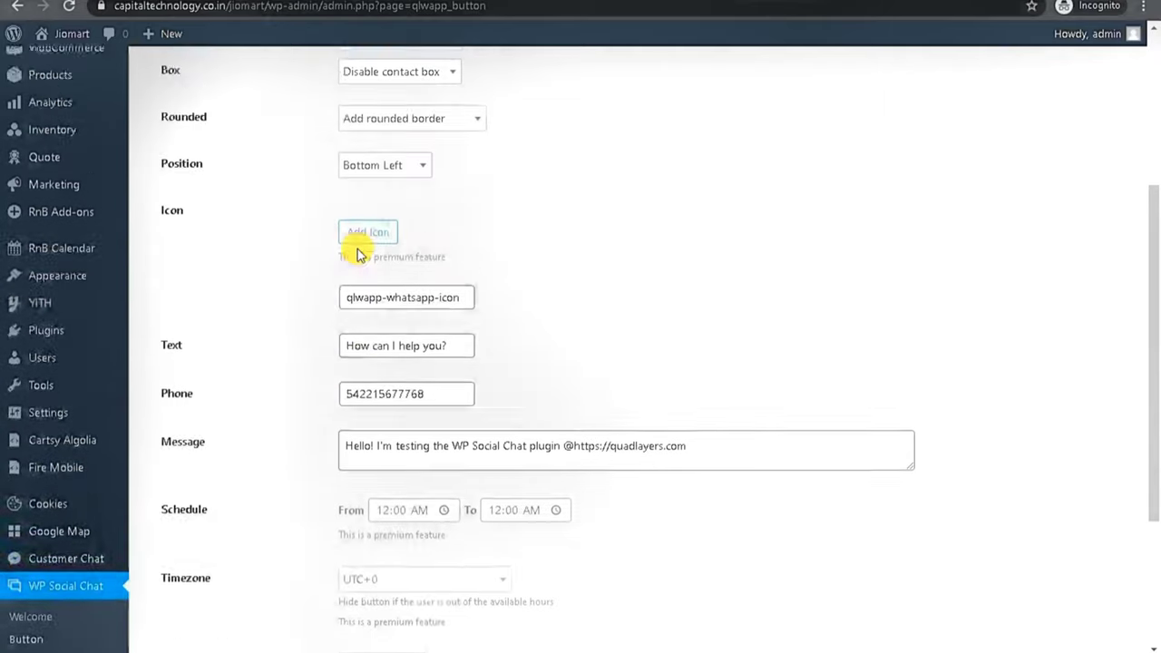
scroll(357, 254, up, 1)
scroll(359, 254, up, 1)
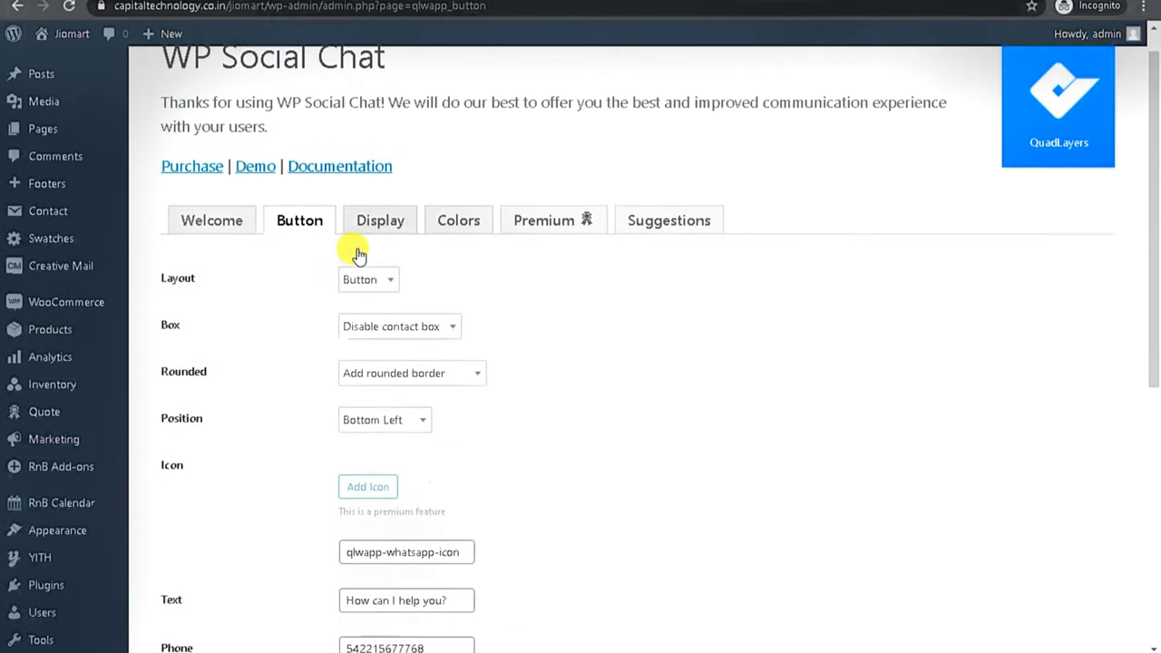
scroll(358, 254, up, 1)
scroll(358, 254, down, 5)
scroll(358, 254, up, 5)
scroll(359, 254, down, 4)
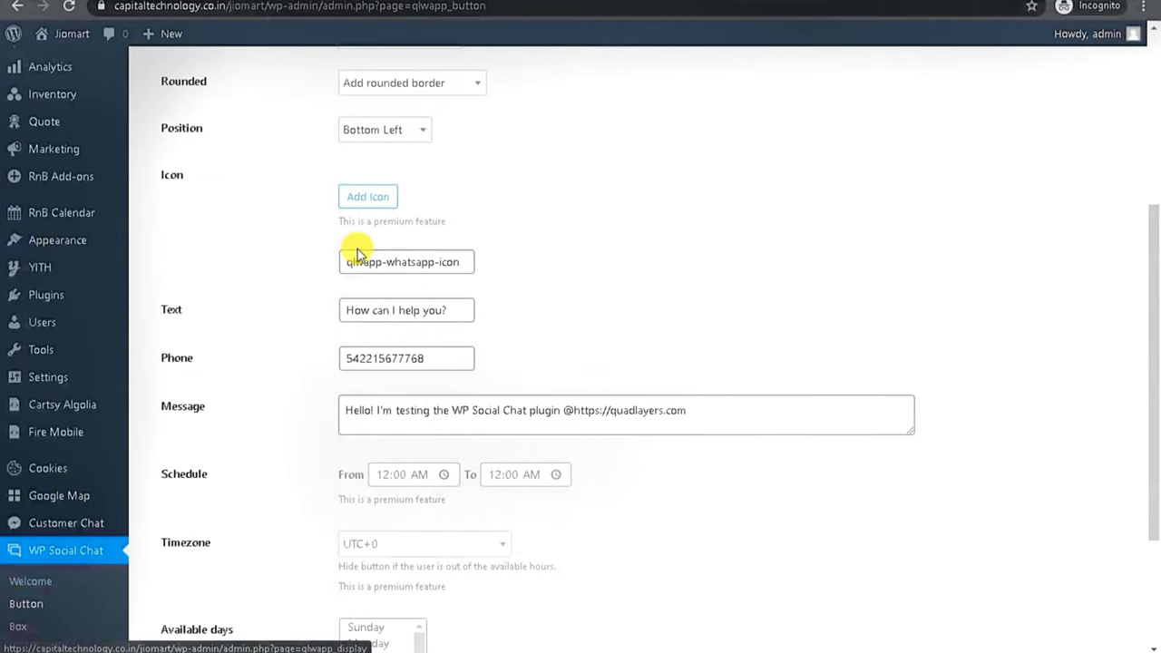
scroll(80, 590, down, 3)
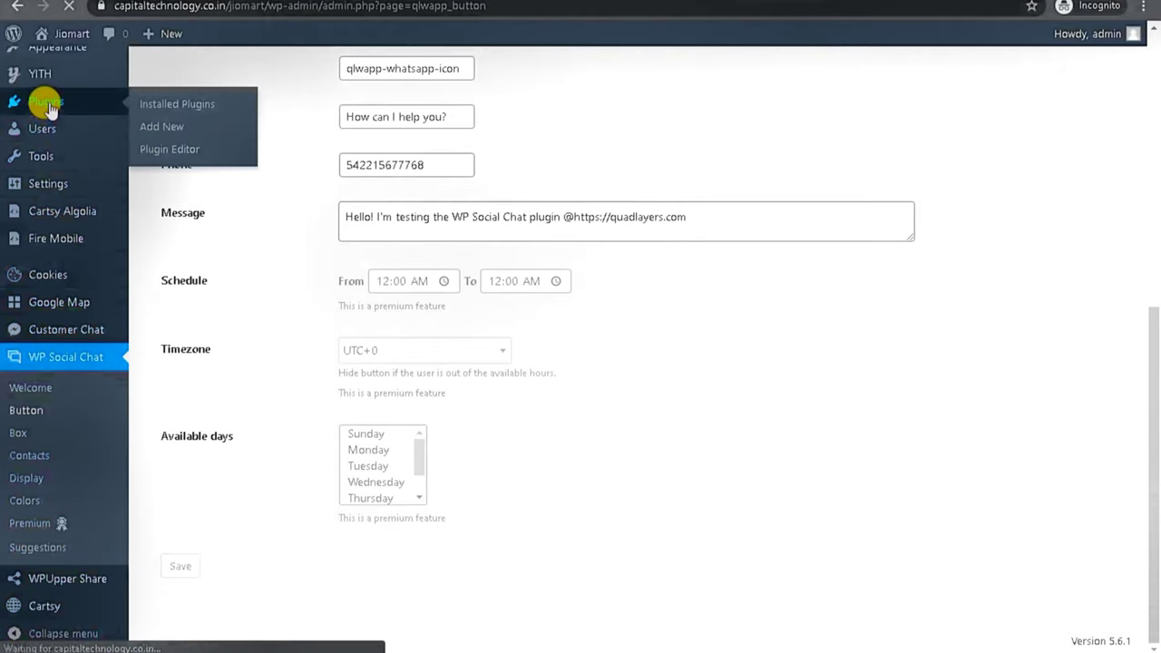
Filter the installed plugins by 'cha' and deactivate WP Social Chat
click(182, 147)
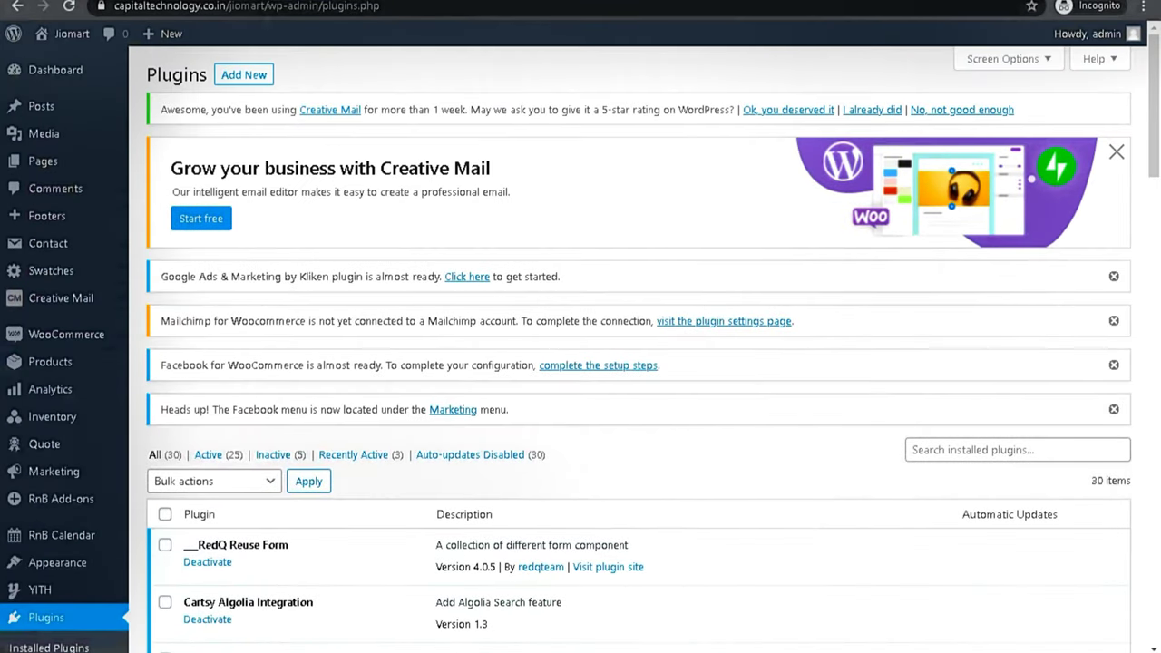
scroll(623, 540, down, 3)
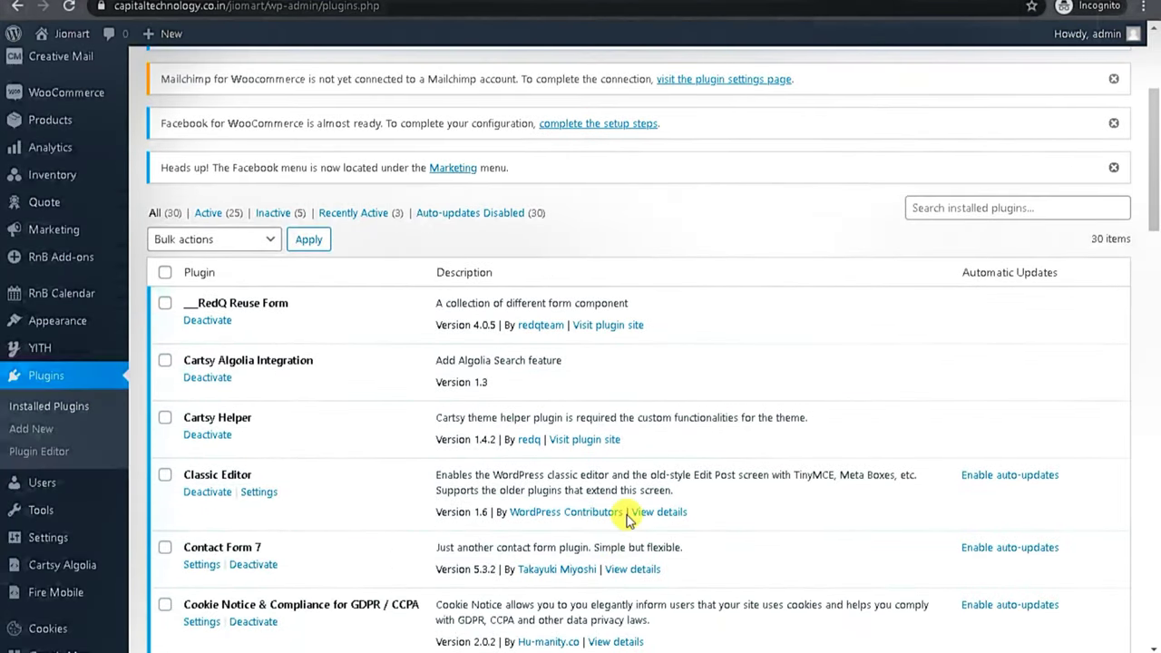
scroll(691, 436, down, 4)
scroll(690, 451, up, 5)
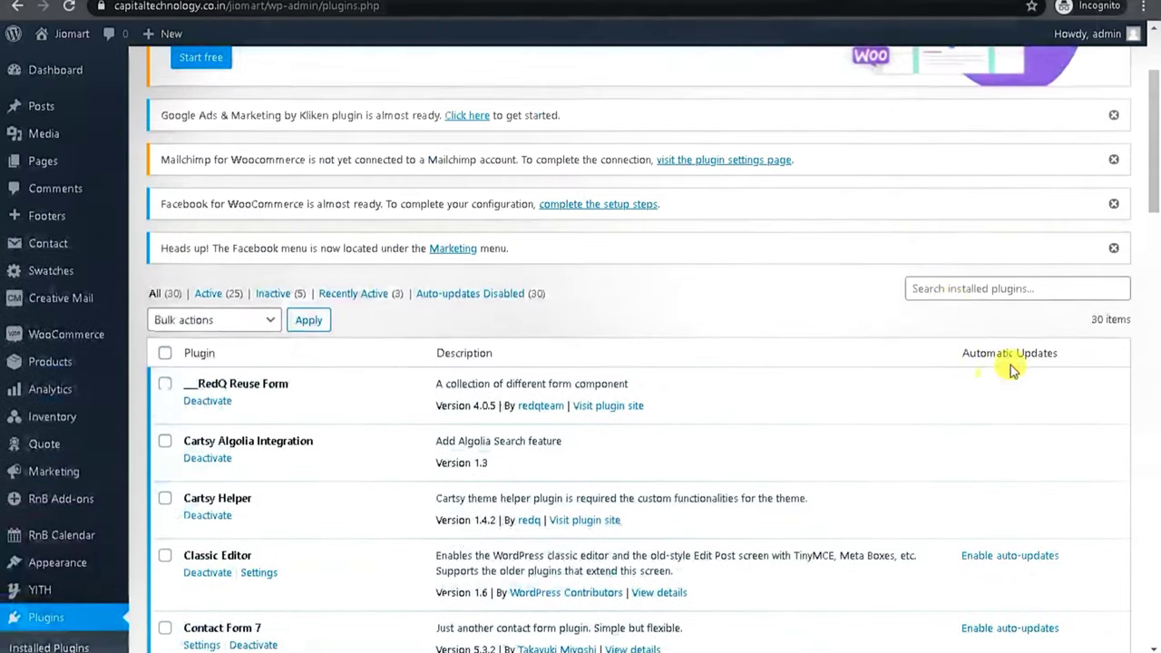
click(940, 291)
text(chat)
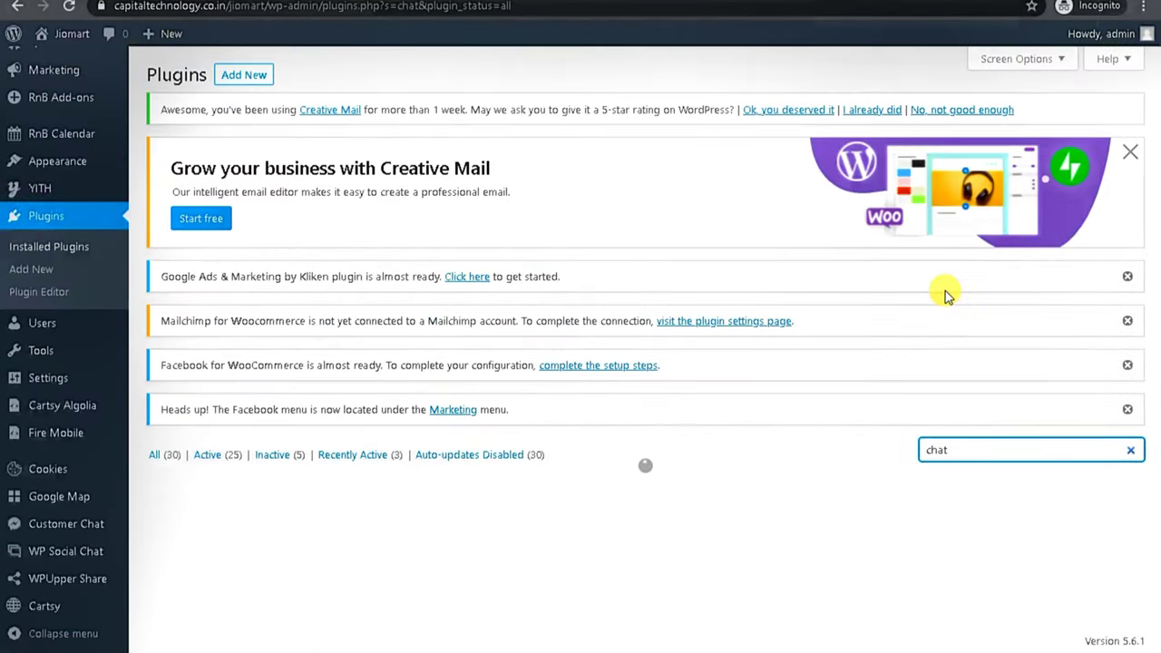
scroll(943, 295, down, 4)
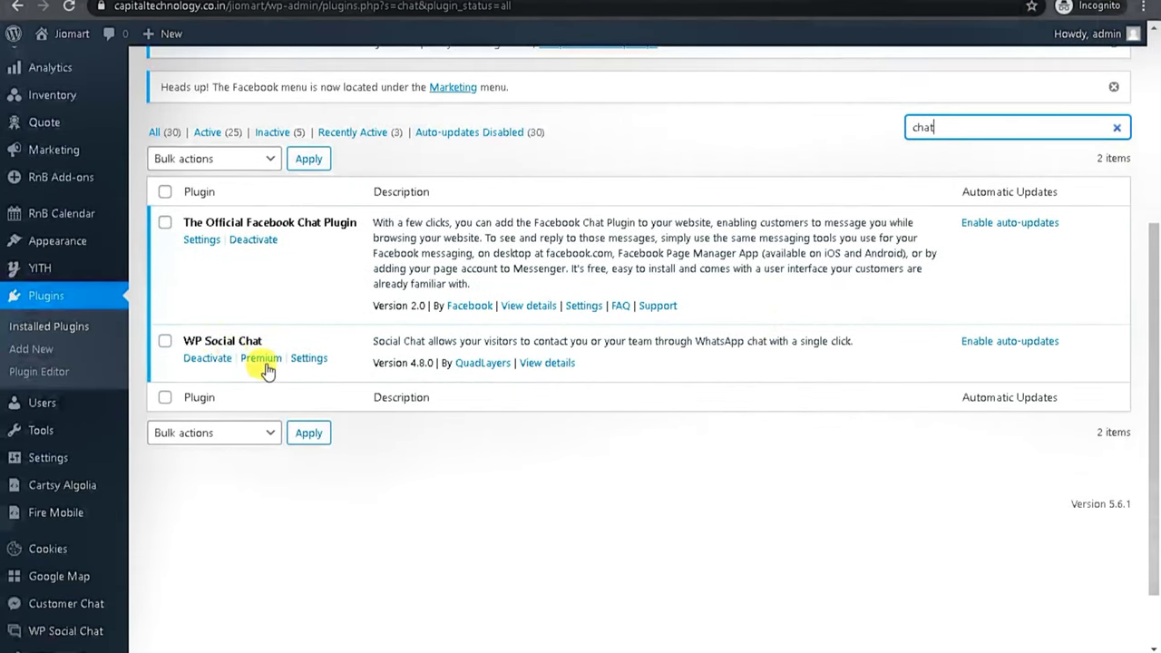
click(203, 359)
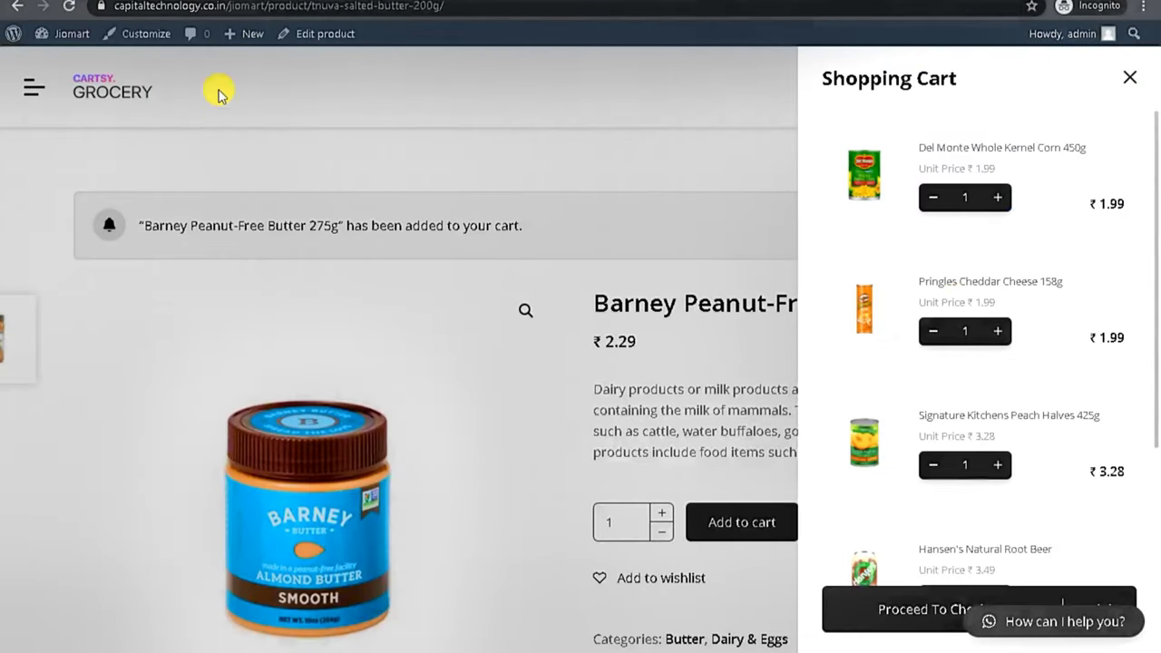
Reload the Barney Peanut-Free Butter page with resubmitted data and open the ₹15.33 cart
click(69, 7)
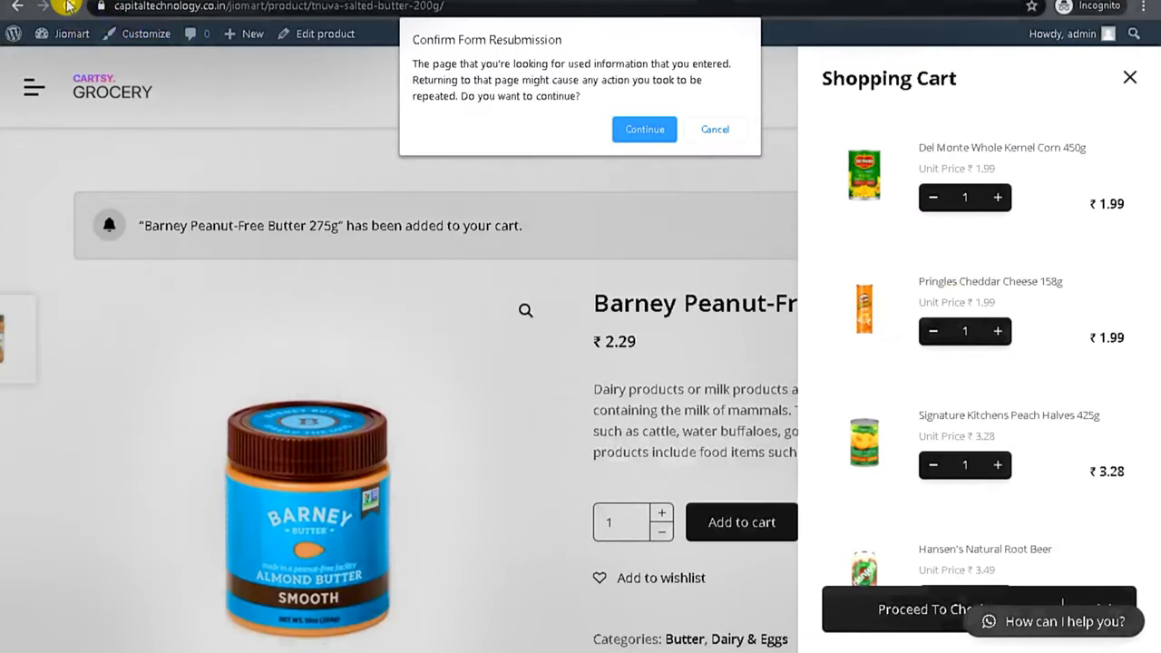
click(644, 129)
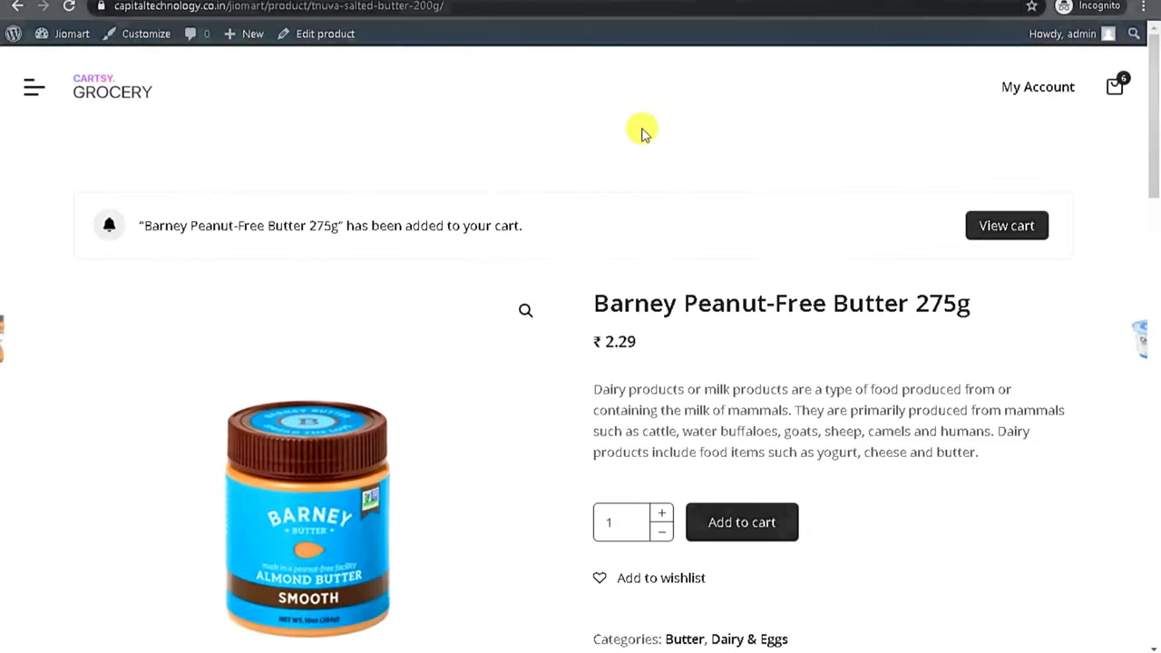
scroll(1115, 251, down, 3)
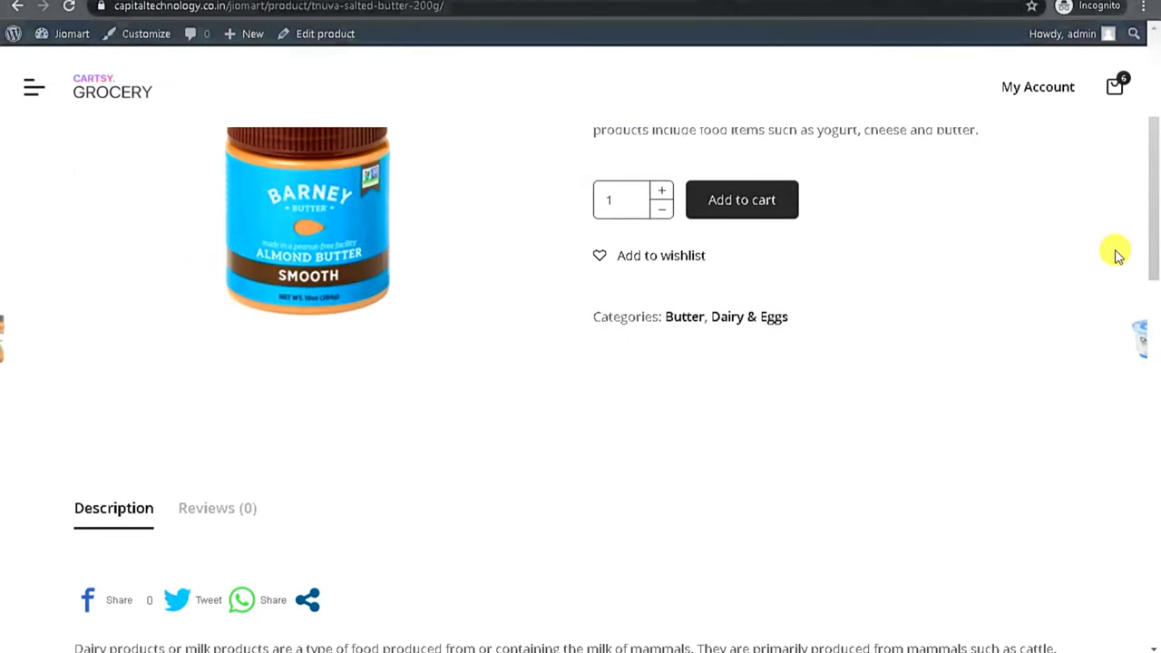
click(1115, 87)
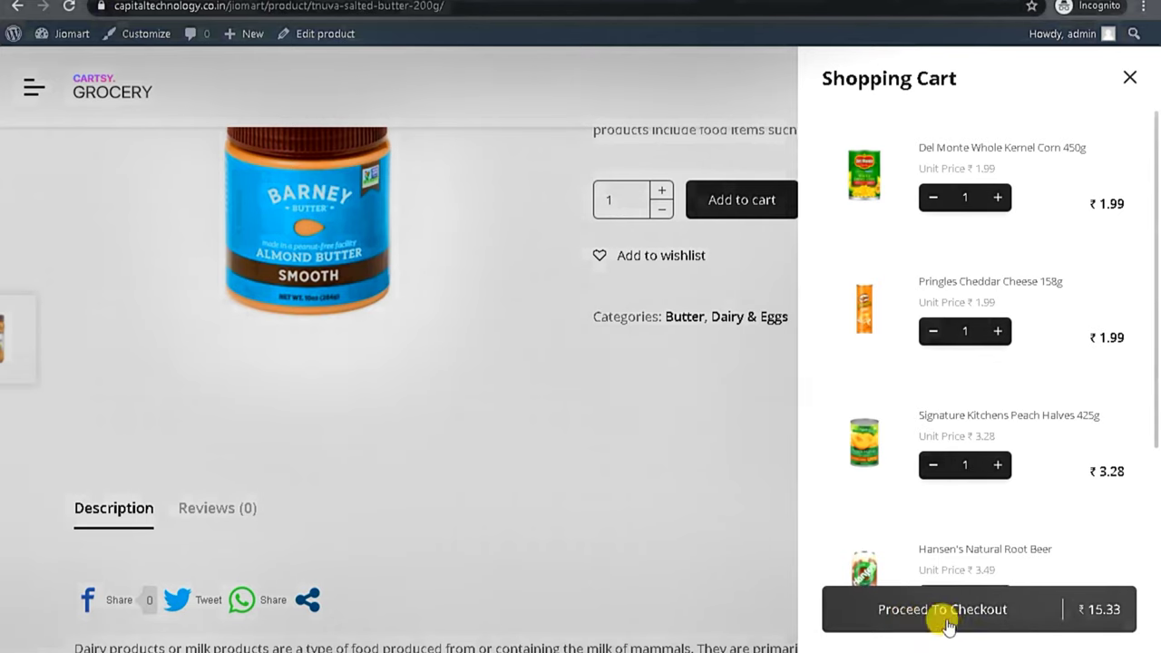
Proceed from the cart panel to the checkout page
scroll(858, 414, down, 3)
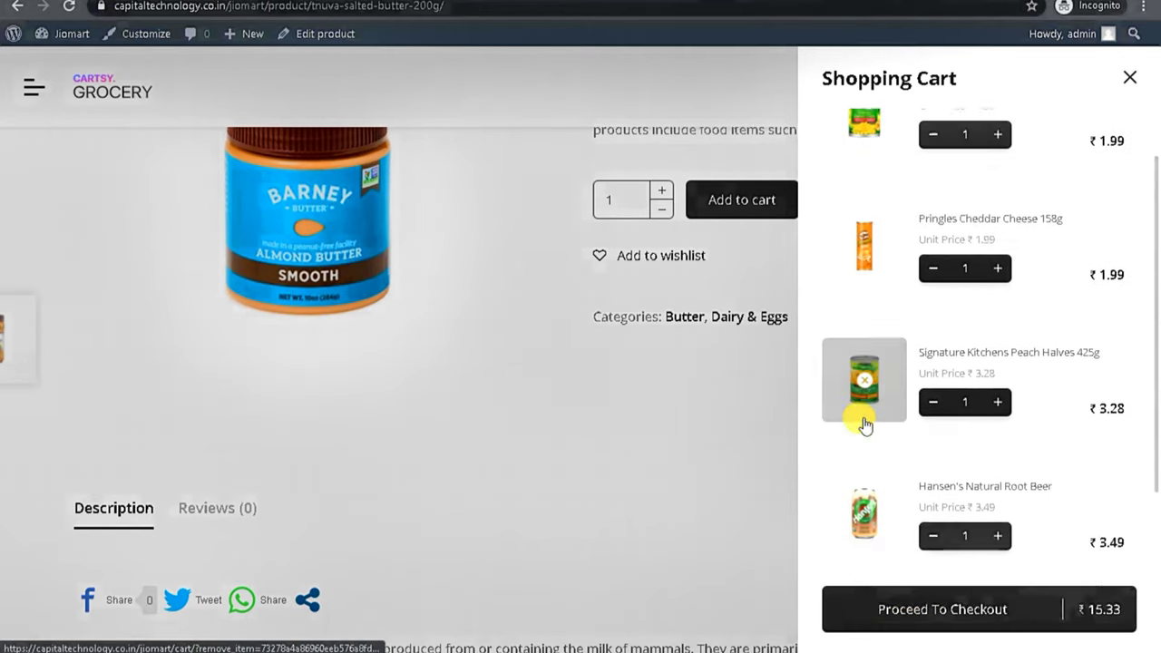
click(934, 617)
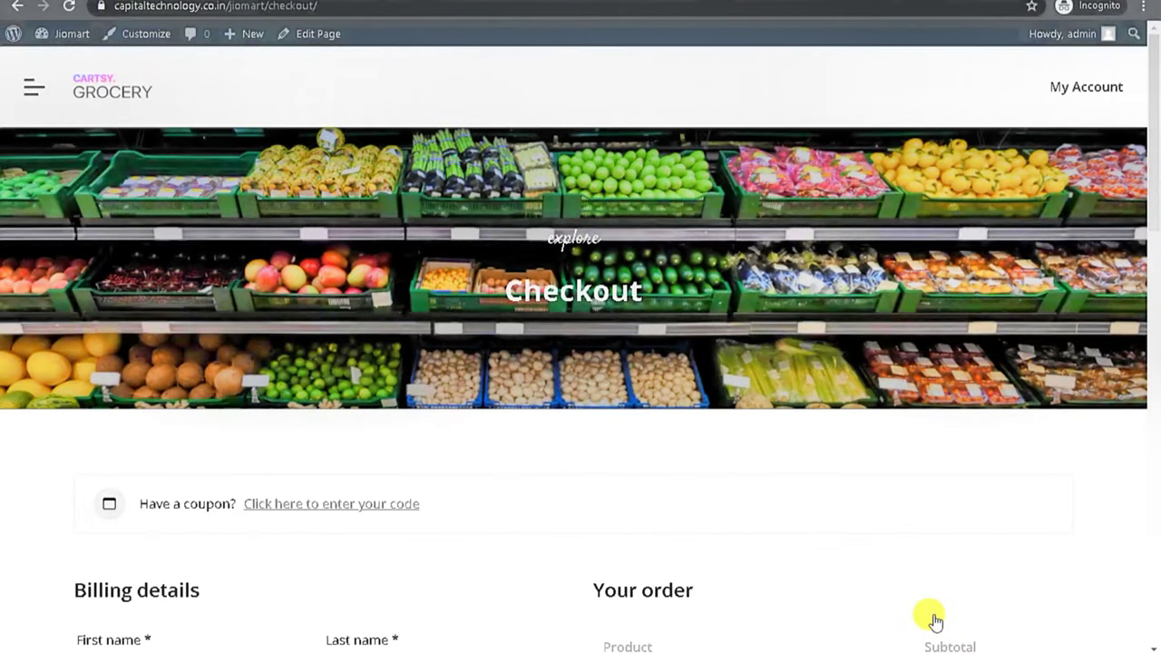
scroll(936, 620, down, 9)
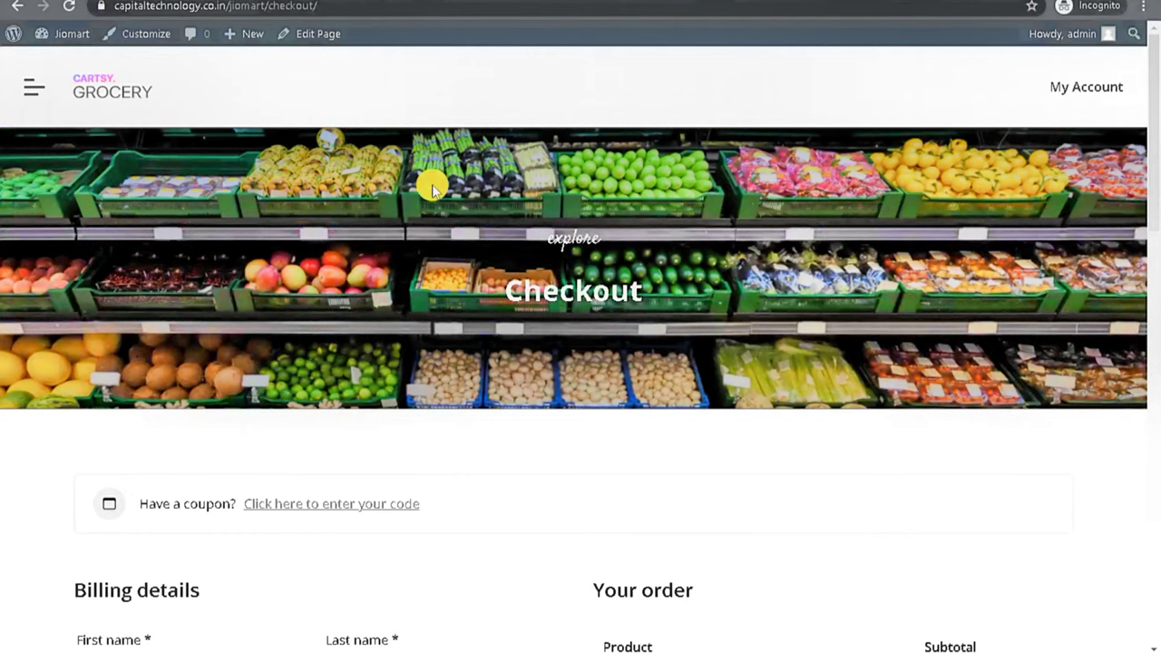
triple_click(605, 266)
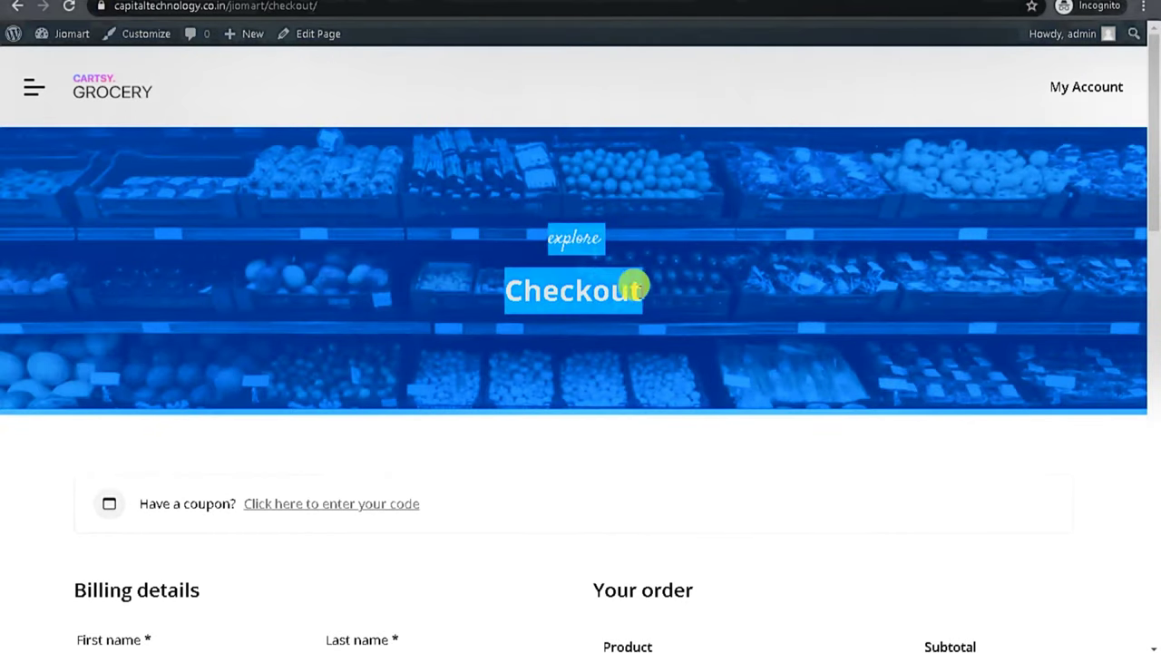
click(638, 288)
Review the checkout page and highlight the no-payment-methods warning for the Delhi address
drag(536, 233, 675, 299)
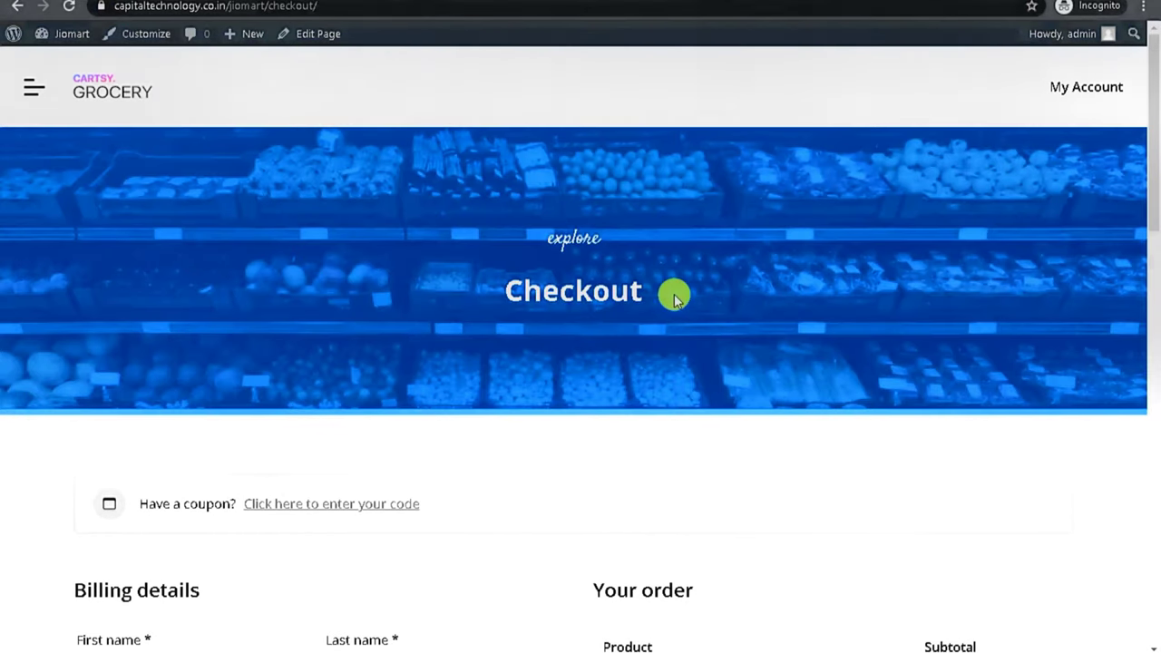
scroll(692, 354, down, 2)
scroll(693, 355, down, 9)
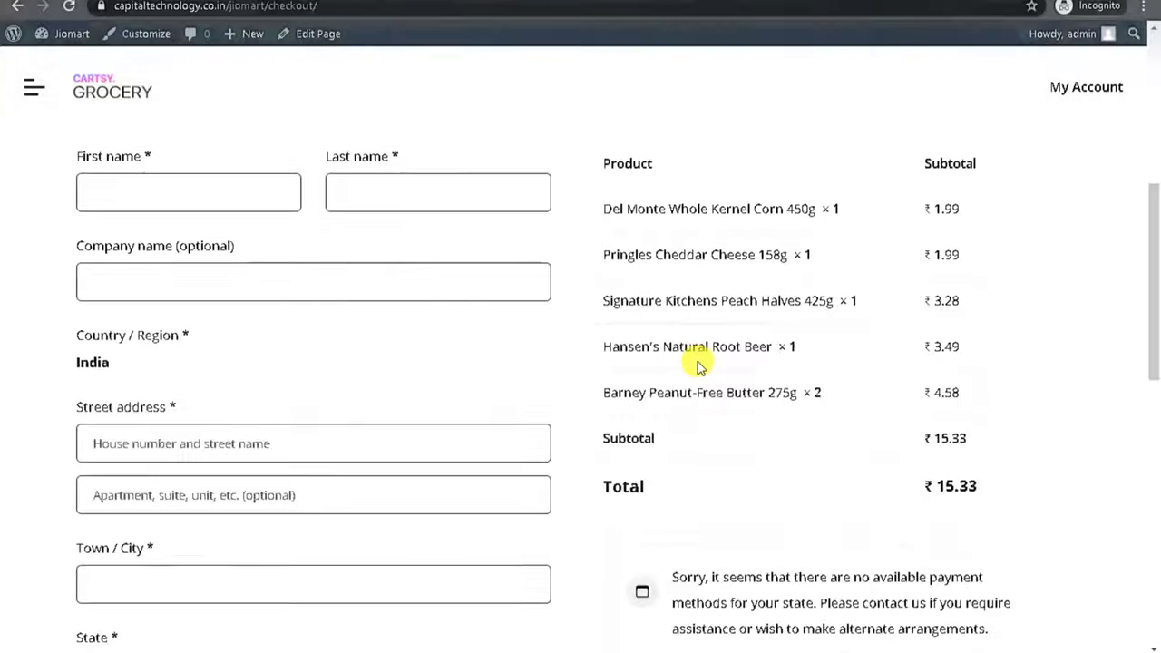
scroll(702, 372, up, 5)
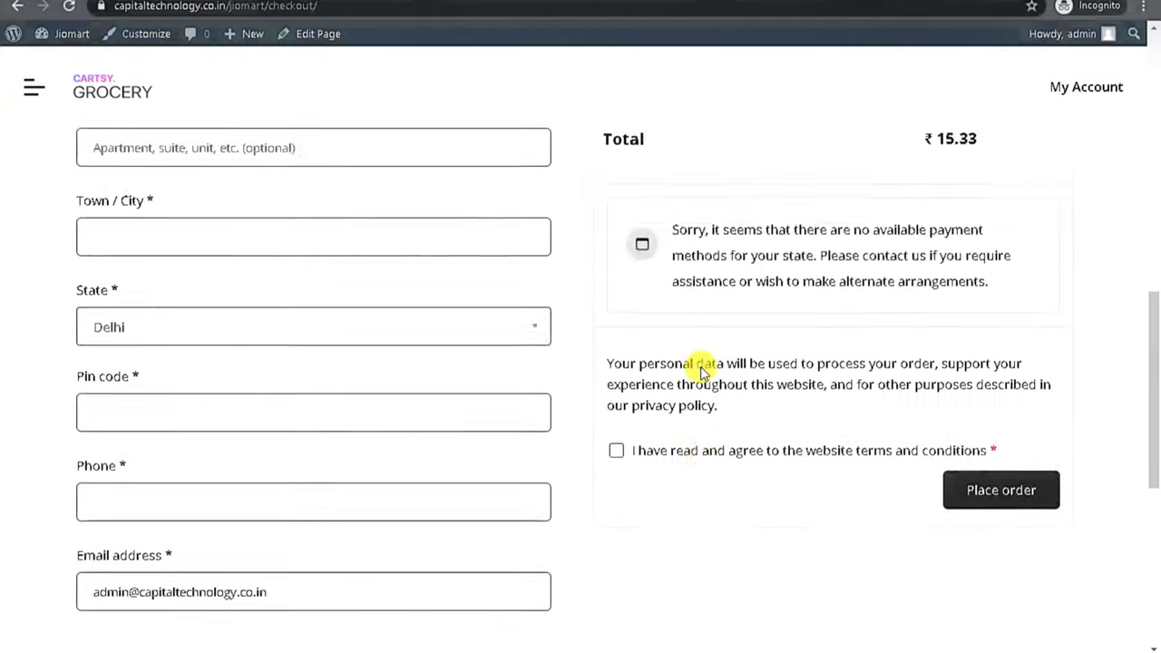
scroll(701, 372, down, 8)
scroll(700, 371, up, 12)
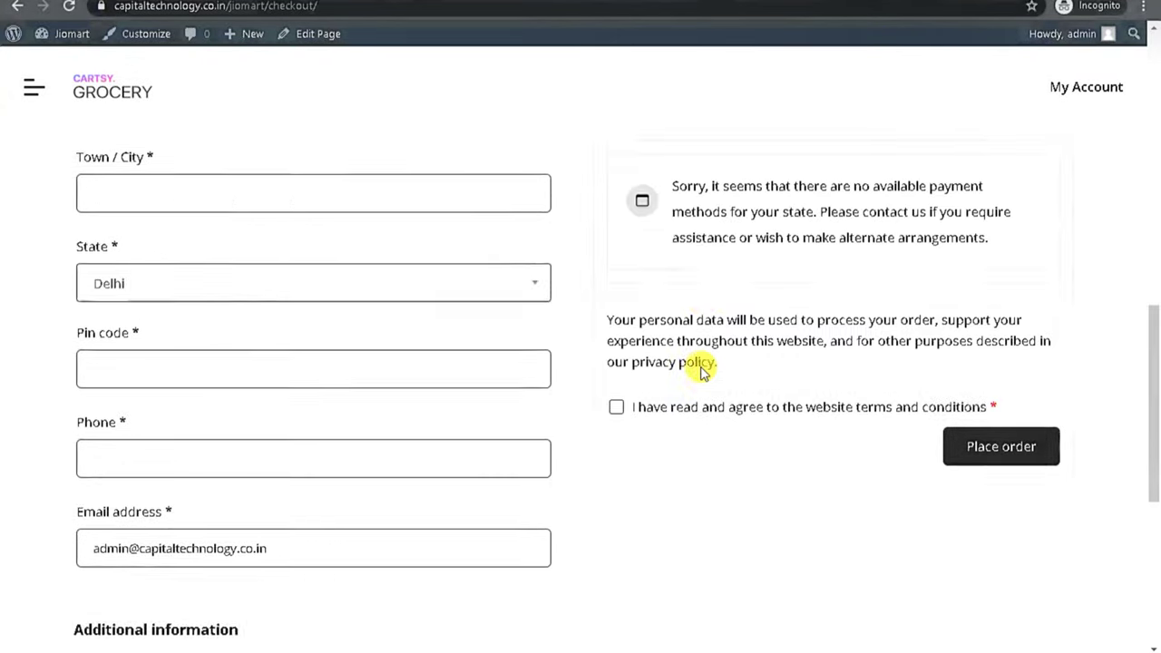
scroll(632, 385, down, 3)
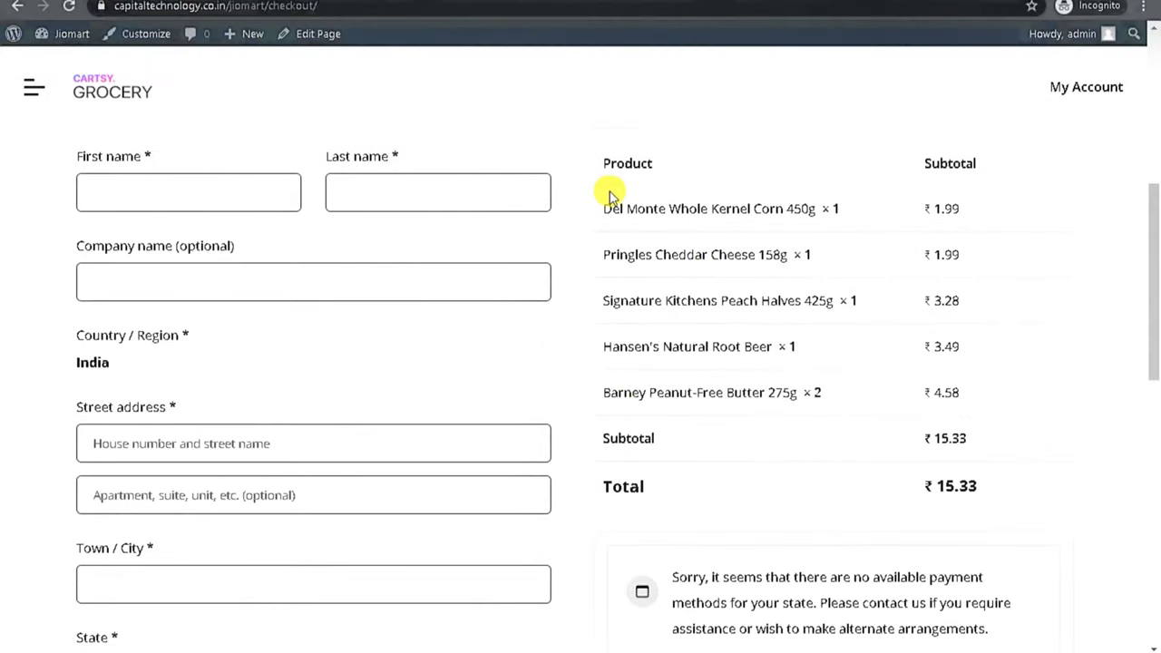
scroll(604, 197, down, 4)
drag(668, 165, 1010, 267)
scroll(991, 392, up, 3)
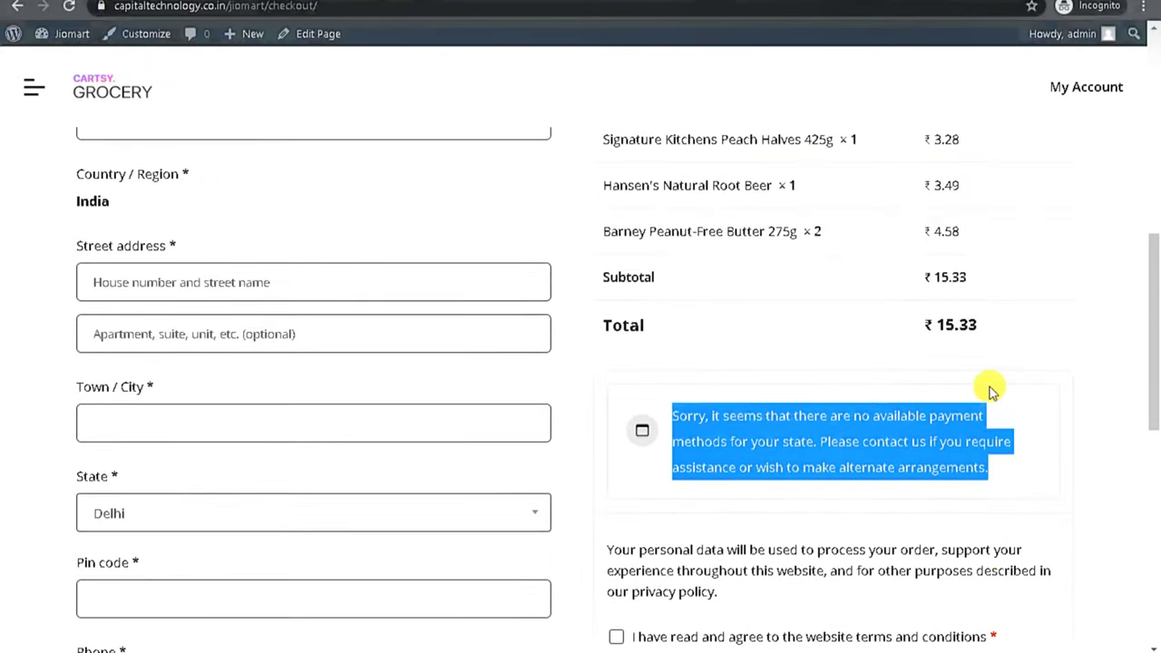
triple_click(710, 412)
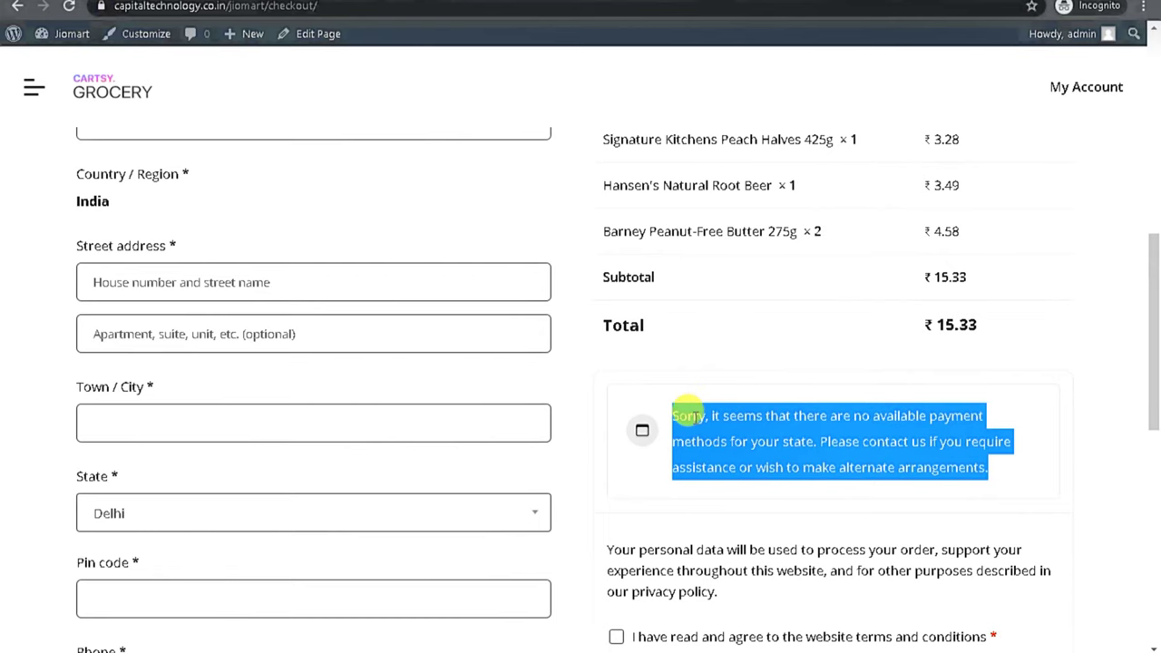
scroll(689, 410, up, 3)
scroll(694, 422, down, 4)
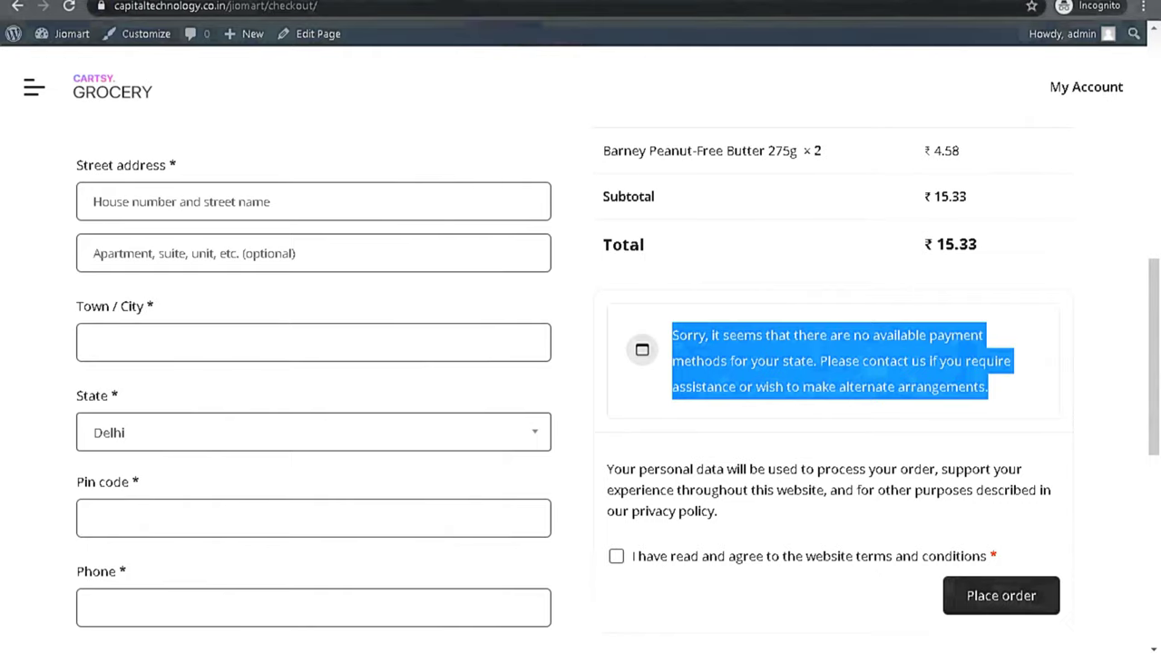
click(459, 5)
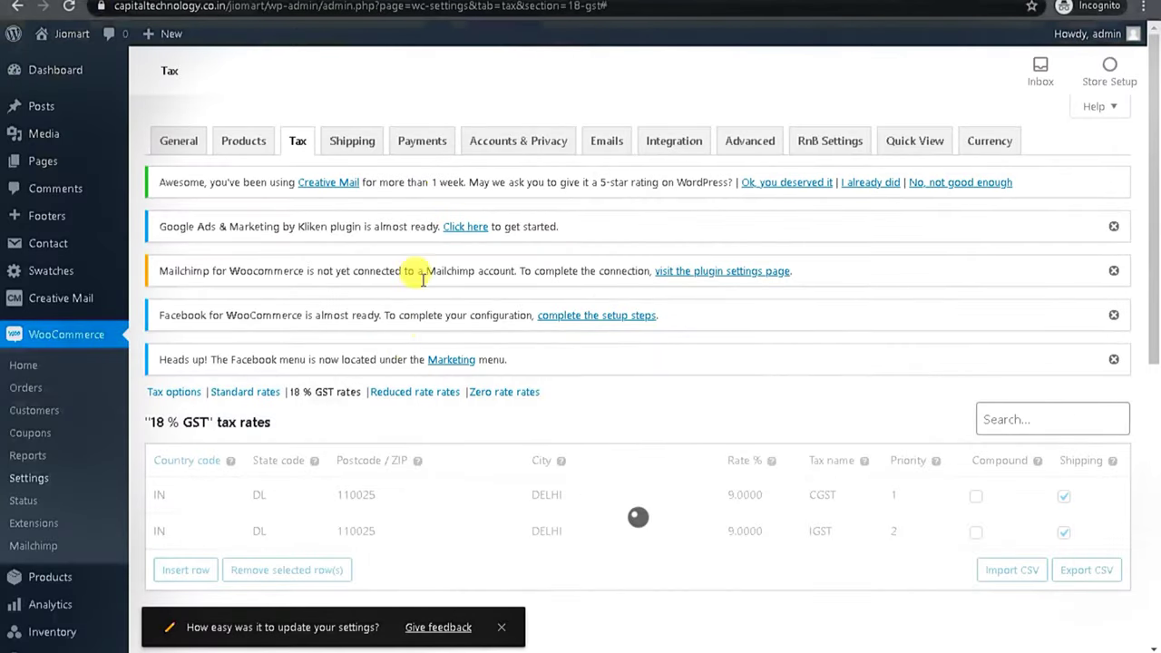
Go to WooCommerce's Shipping settings and begin a new shipping zone
click(347, 144)
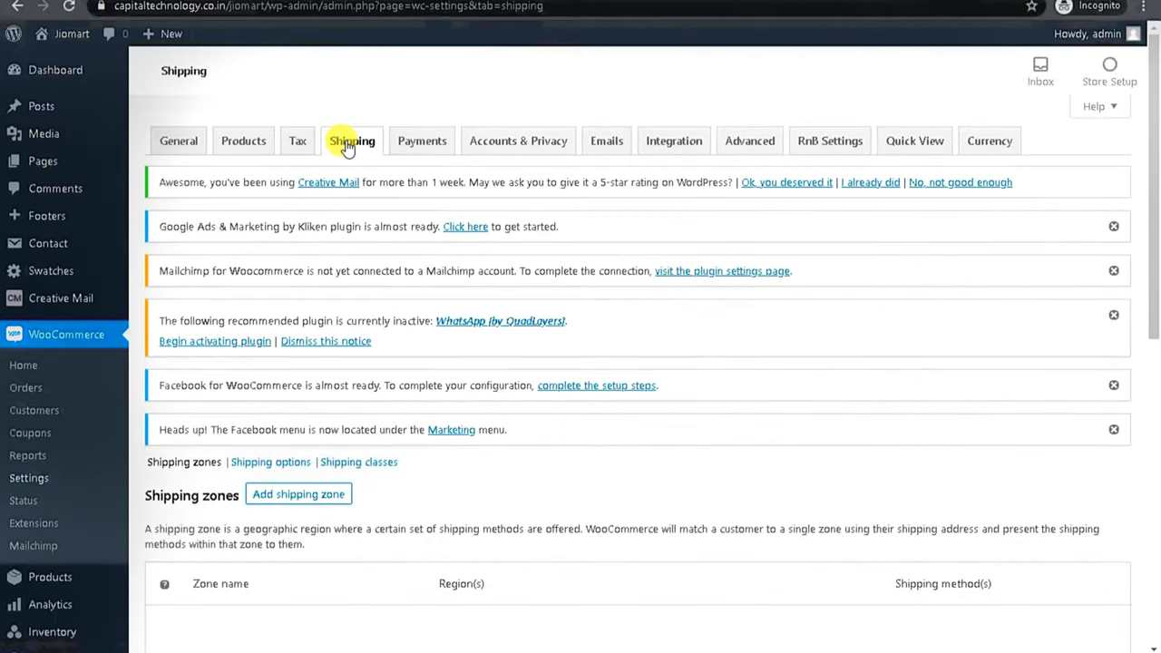
scroll(347, 148, down, 5)
scroll(415, 505, down, 1)
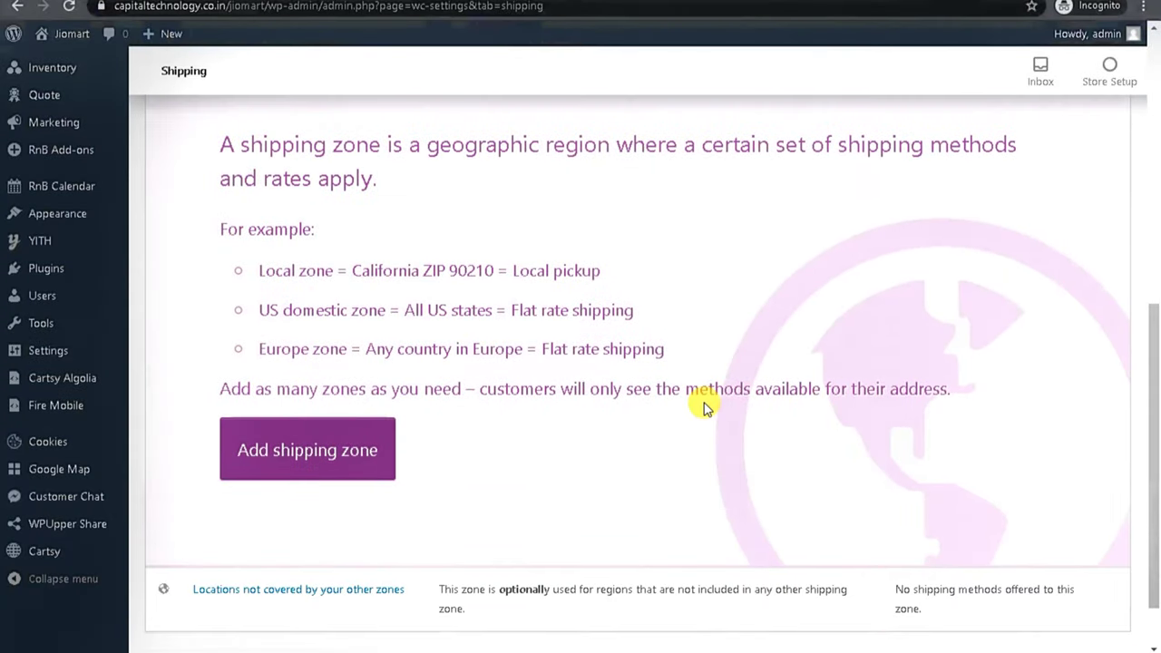
scroll(706, 408, up, 4)
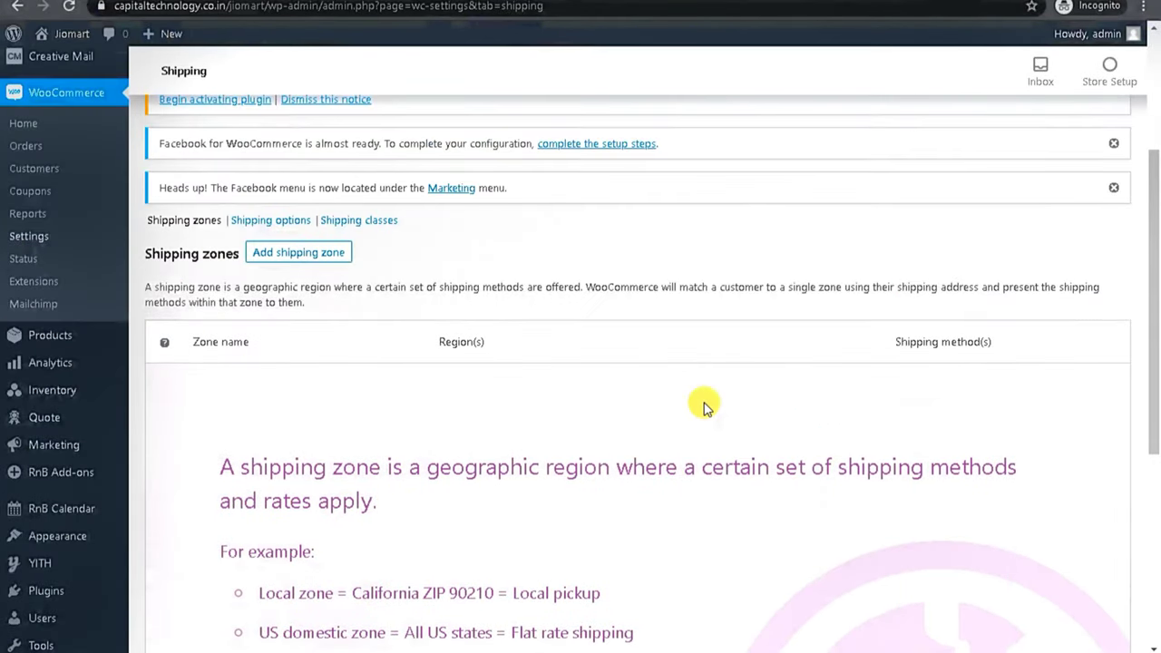
scroll(706, 408, down, 3)
click(287, 529)
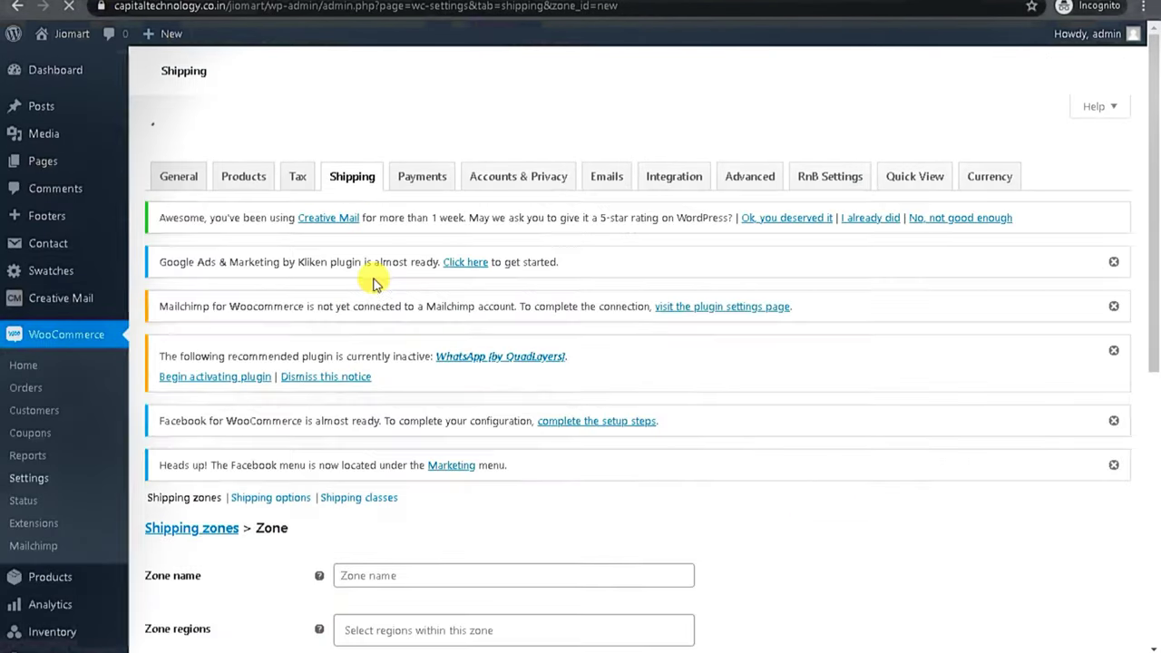
Name the zone 'India' and add India and Delhi, India as its regions
scroll(590, 453, down, 3)
click(367, 297)
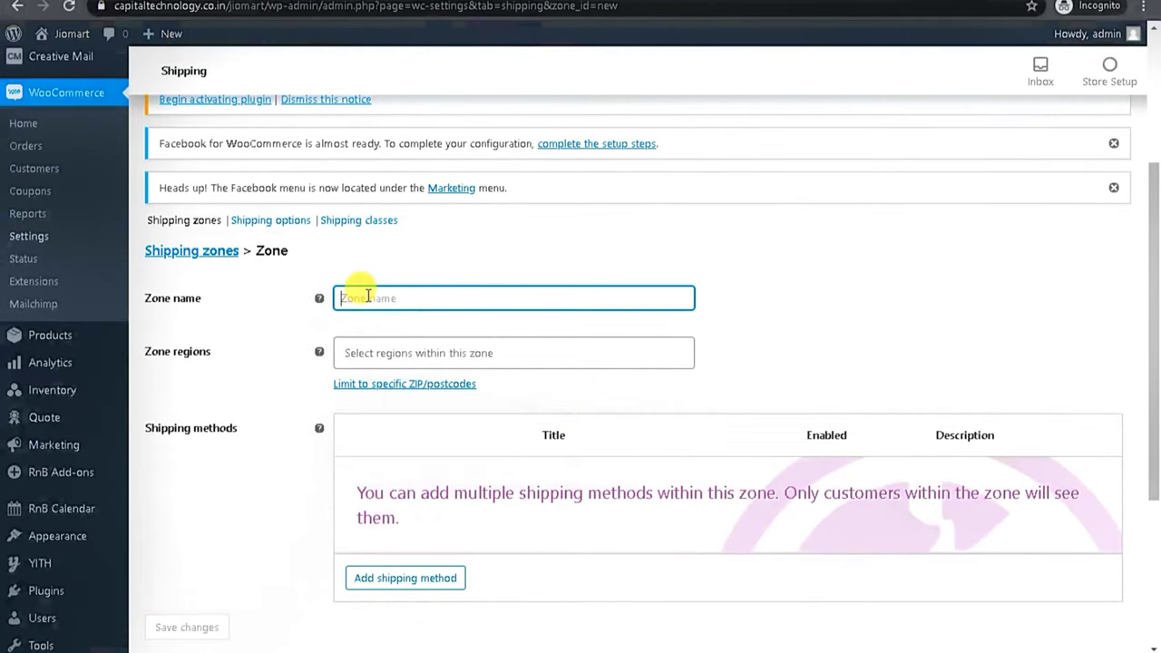
text(India)
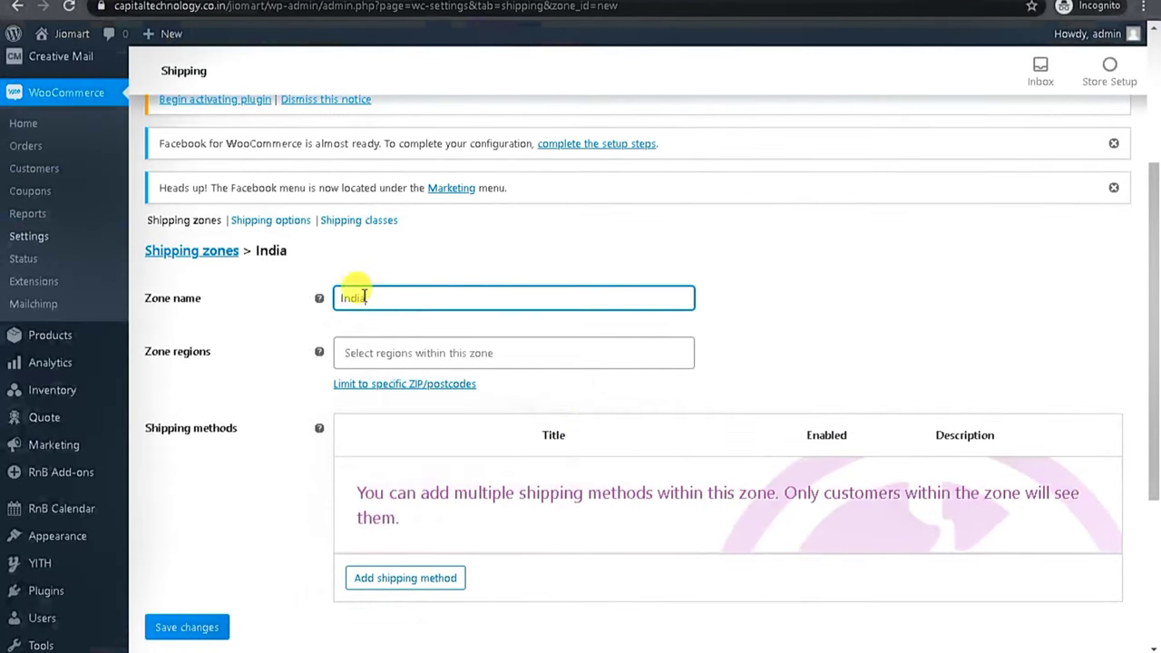
click(355, 353)
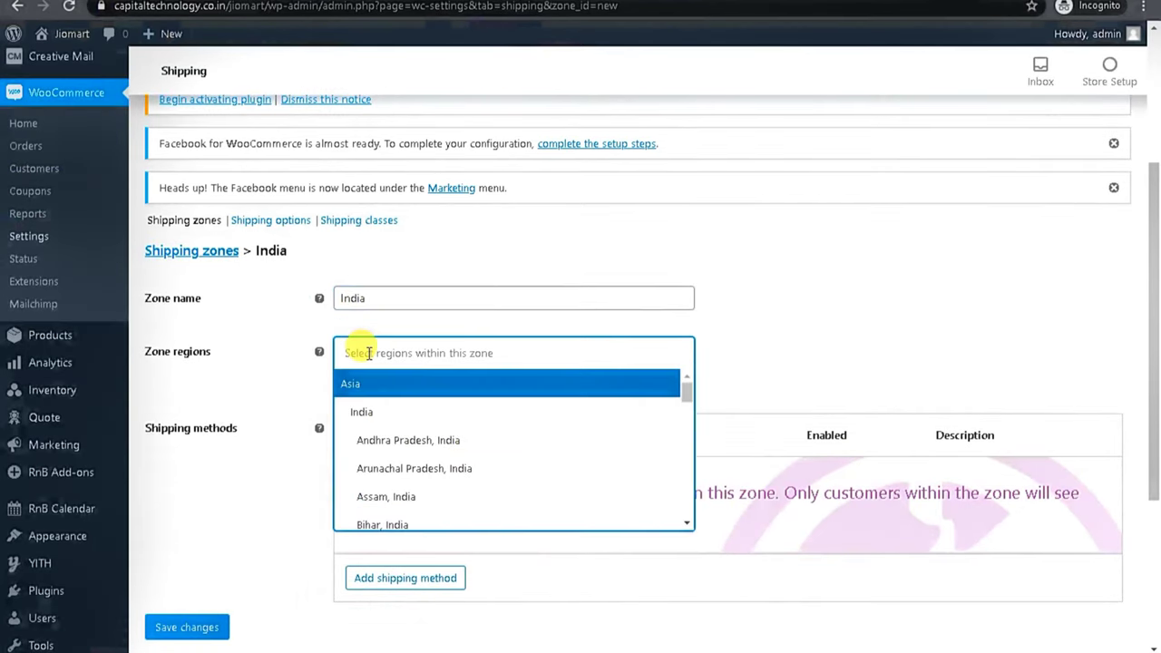
click(377, 411)
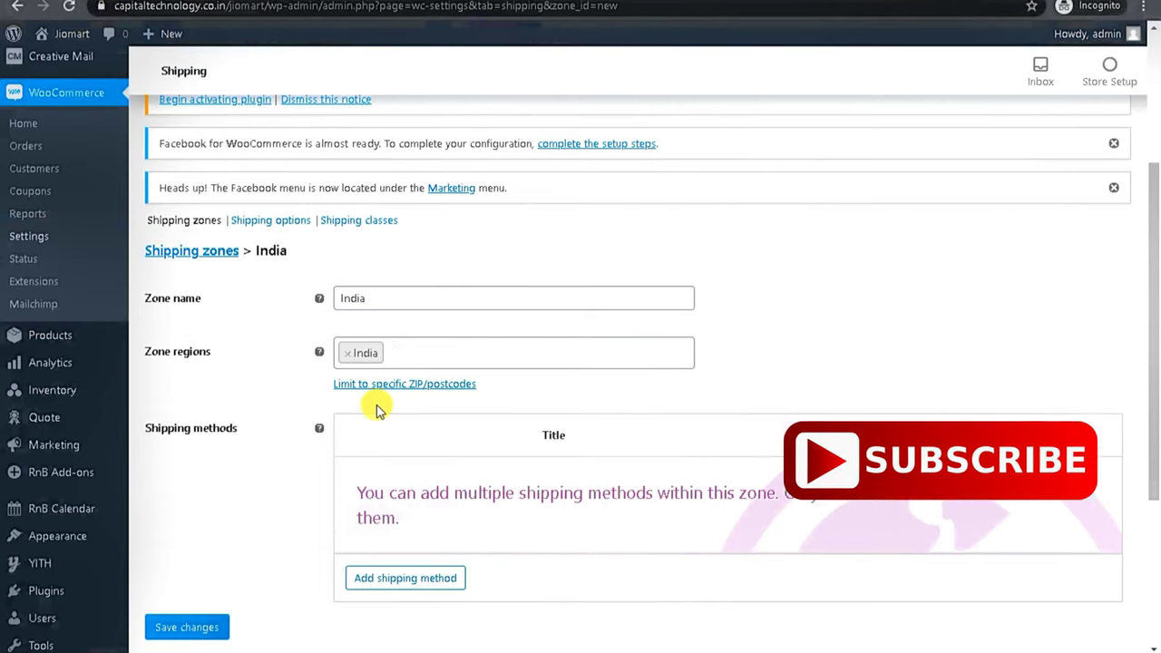
click(417, 352)
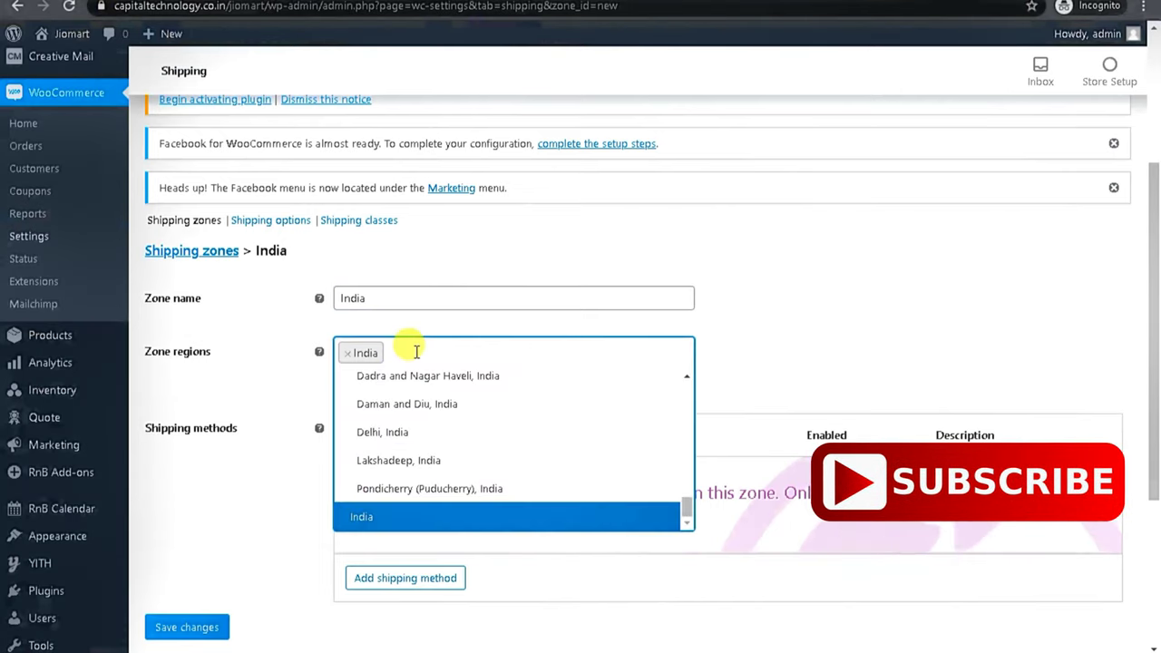
click(412, 442)
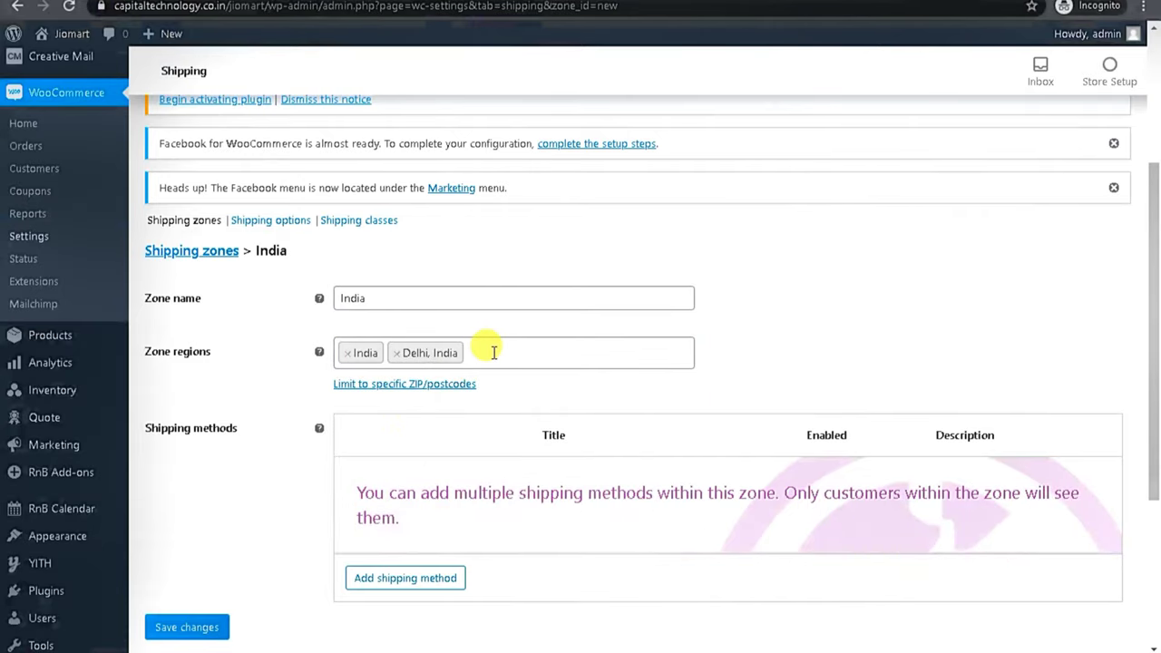
Restrict the zone to postcodes 110025 and 110026, one per line
click(440, 386)
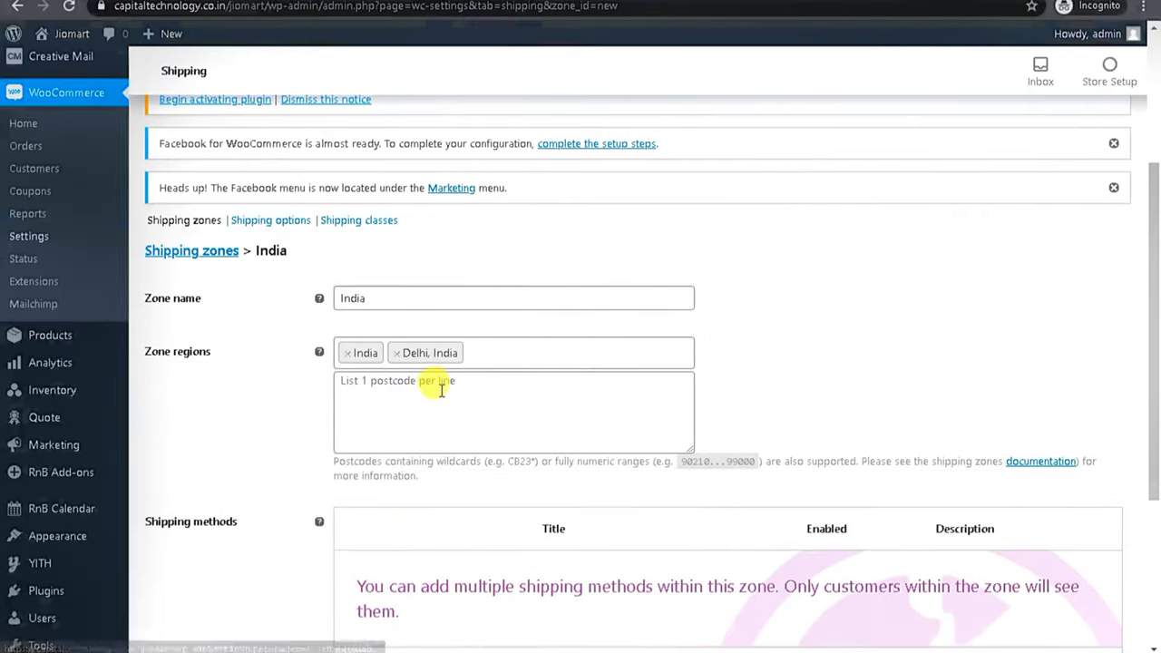
click(378, 383)
click(927, 399)
click(418, 388)
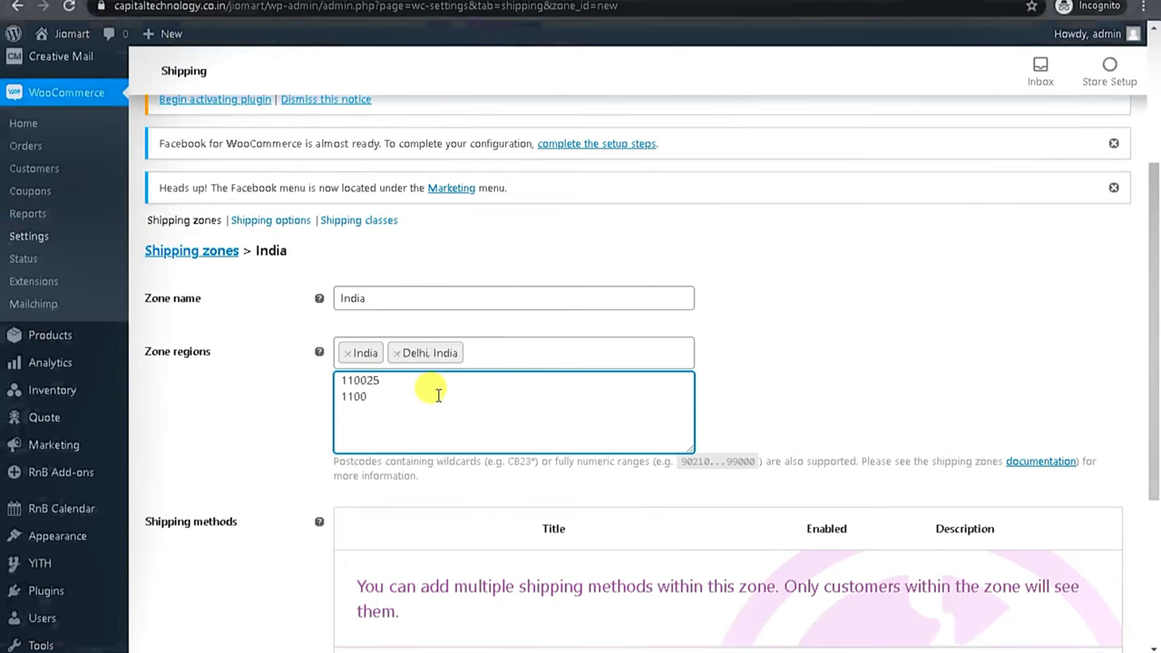
scroll(738, 423, down, 2)
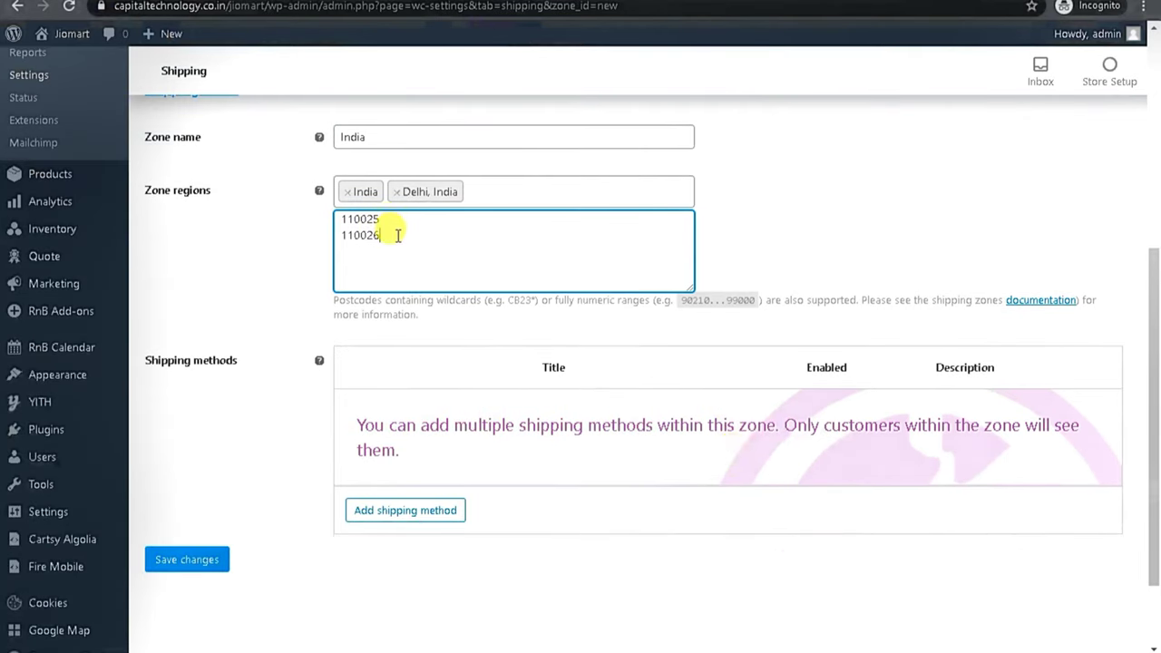
drag(397, 235, 348, 222)
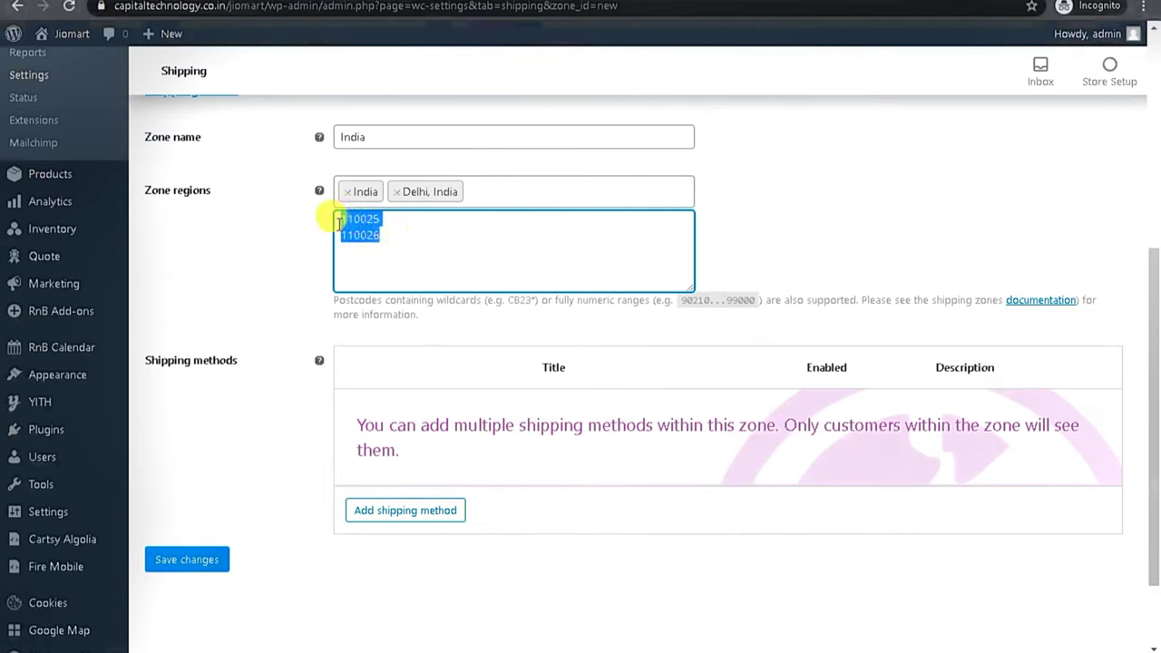
Add a Free shipping method to the India zone
click(423, 519)
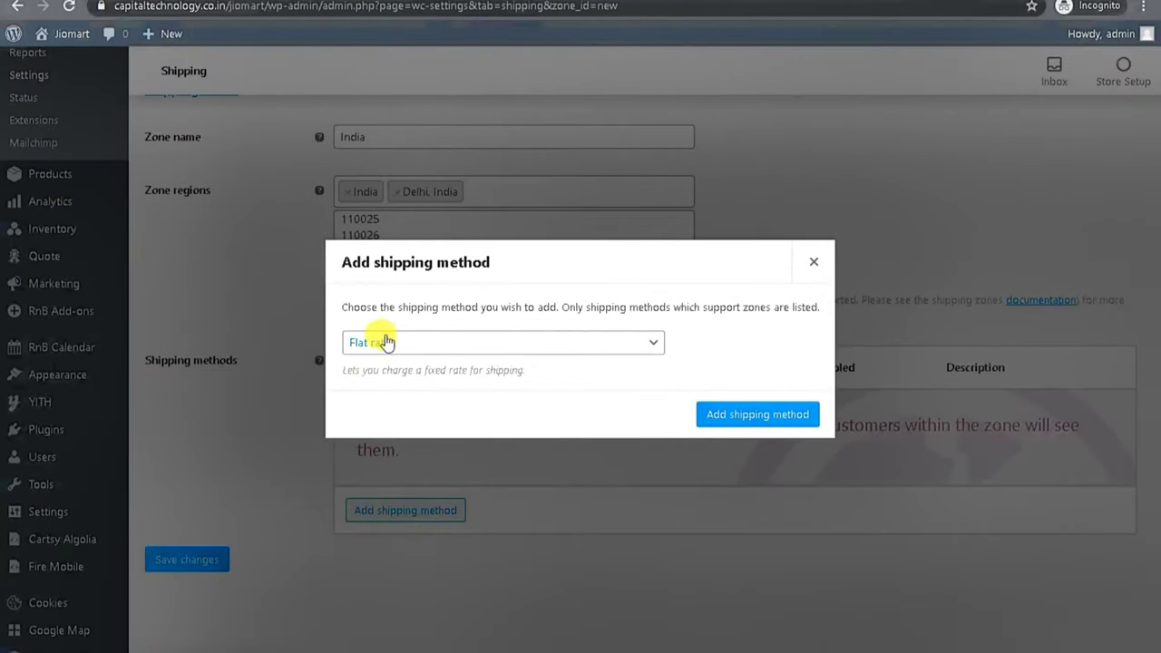
click(392, 344)
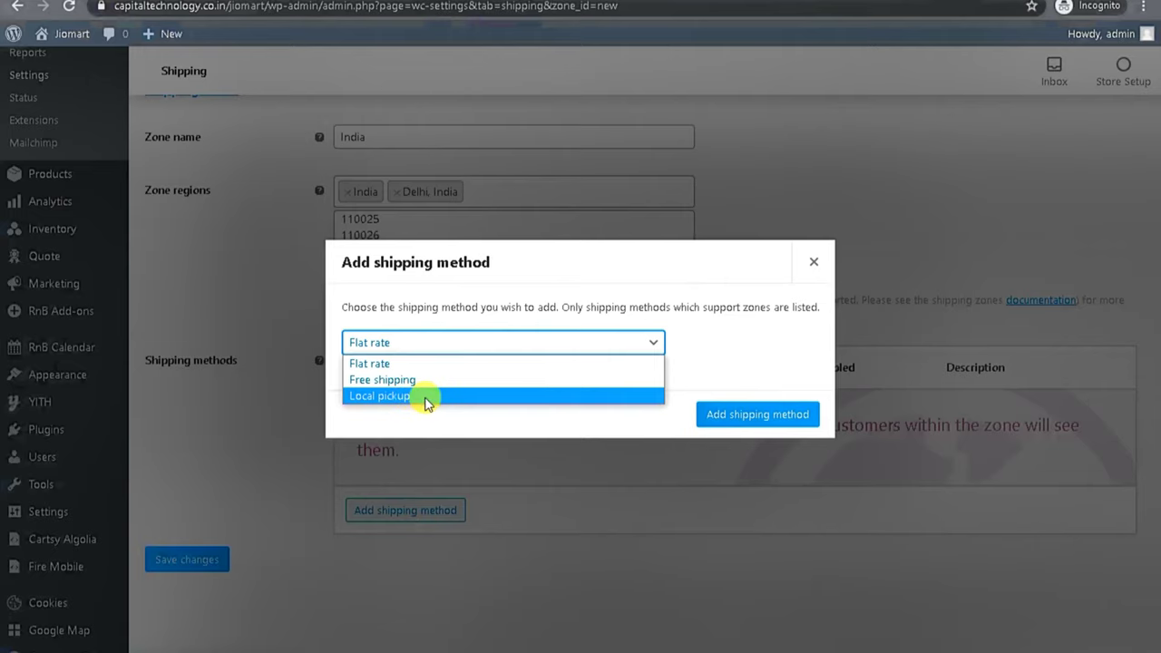
click(417, 380)
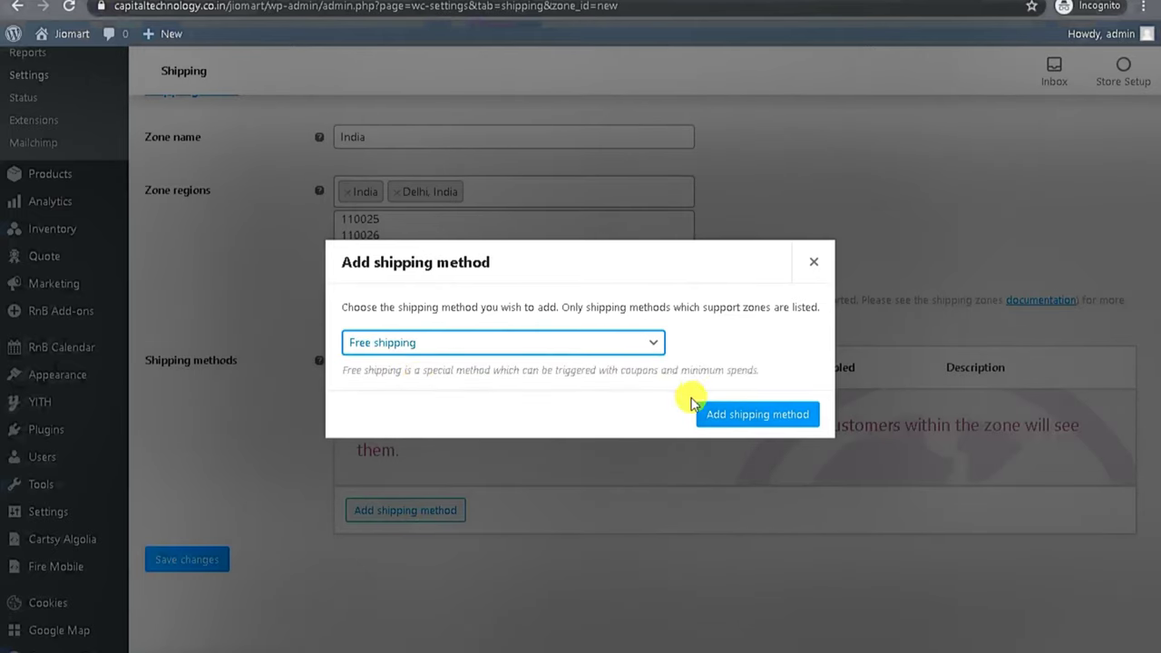
click(722, 419)
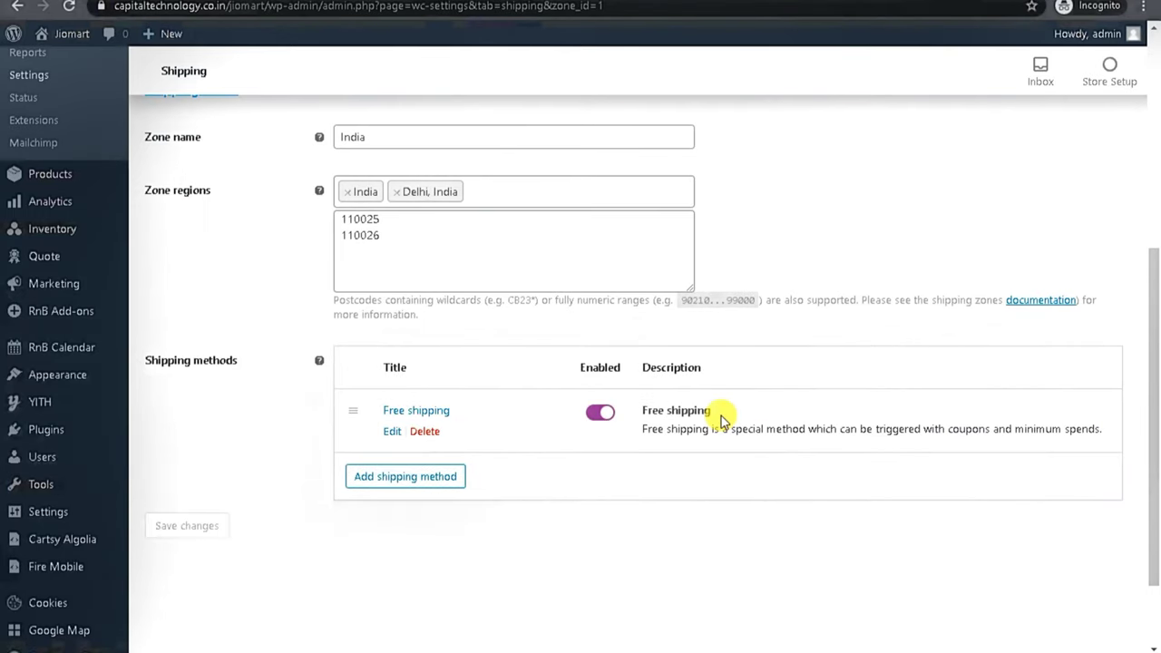
Make free shipping require a minimum order amount of 499 and save
click(391, 432)
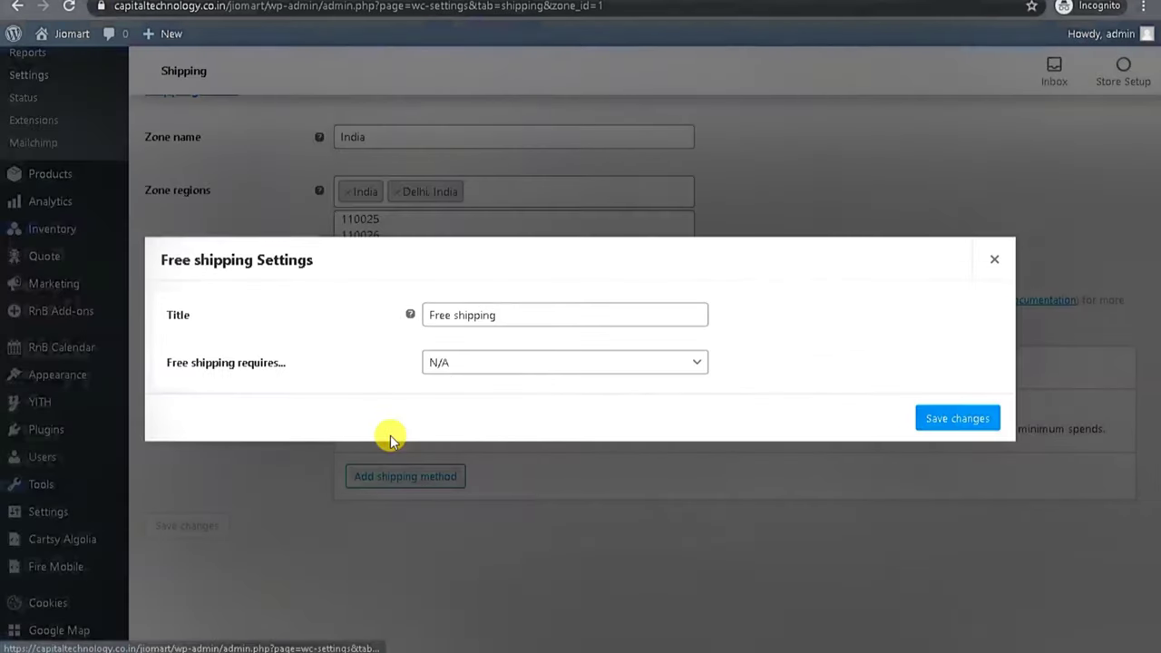
click(467, 364)
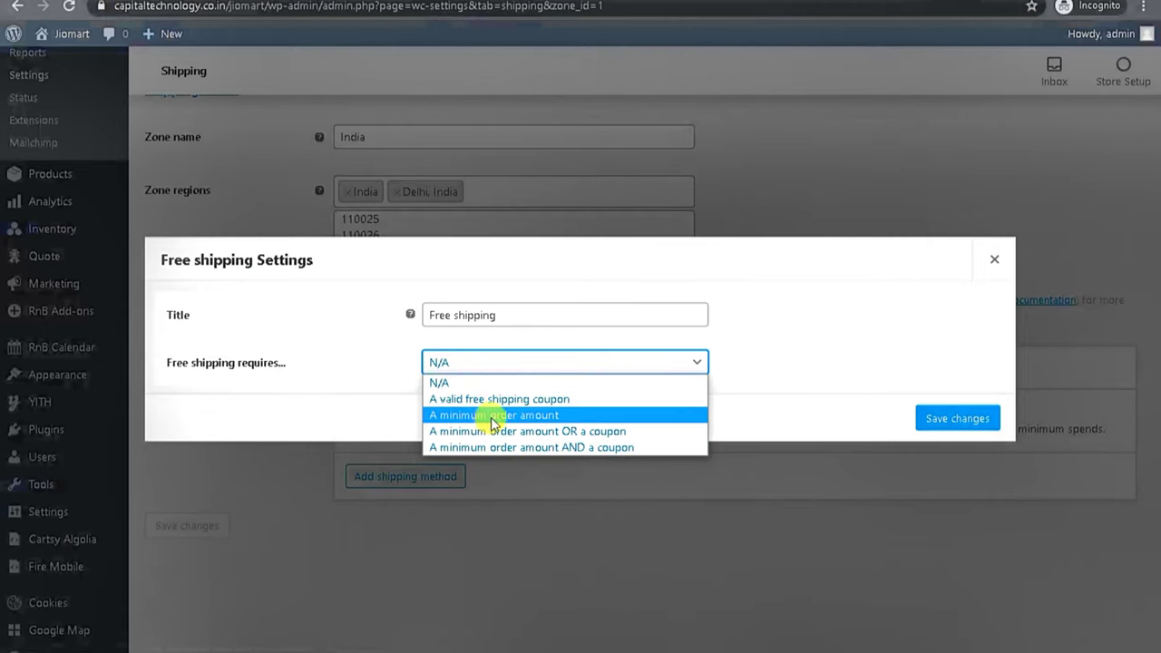
click(495, 415)
double_click(445, 362)
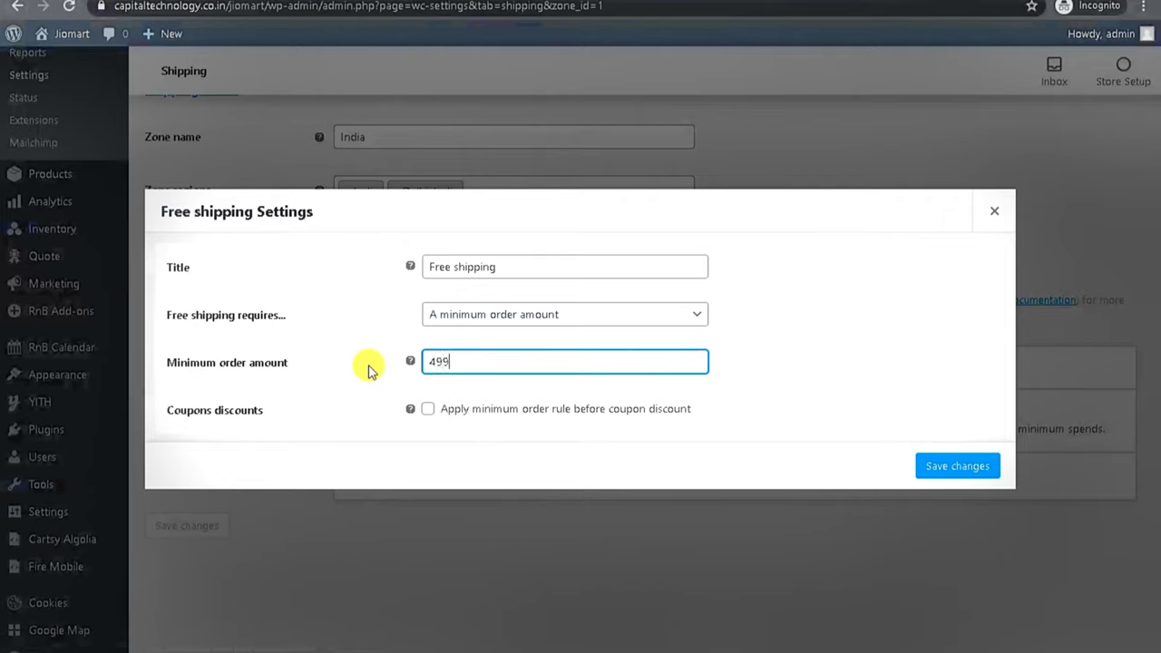
click(432, 412)
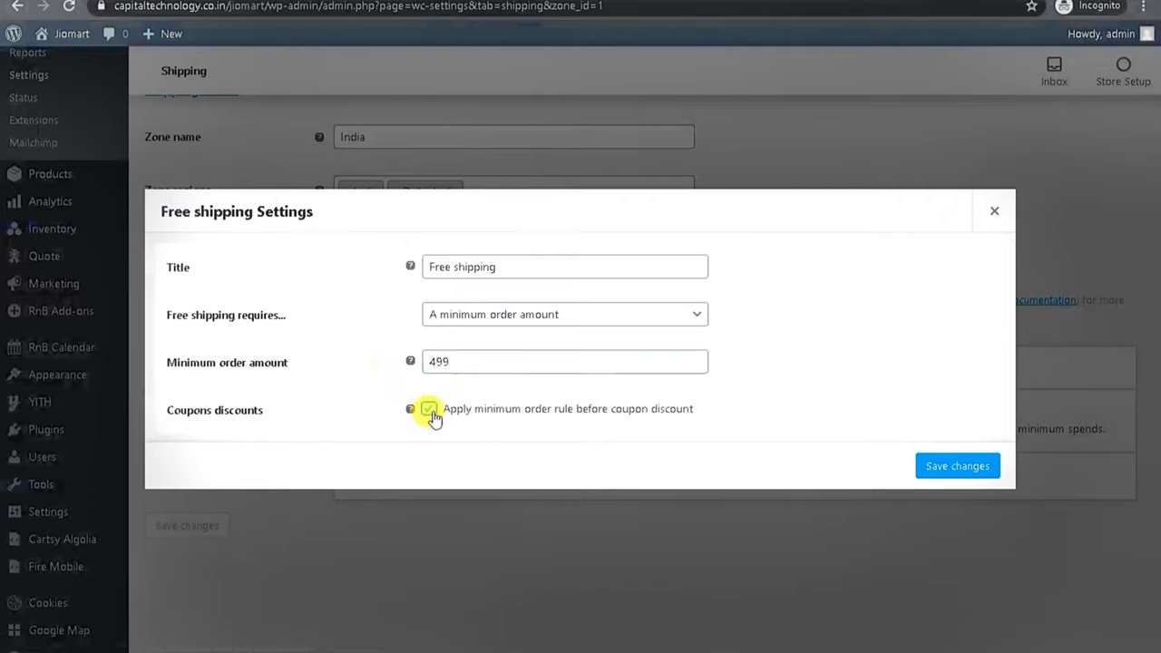
click(428, 412)
drag(694, 413, 437, 419)
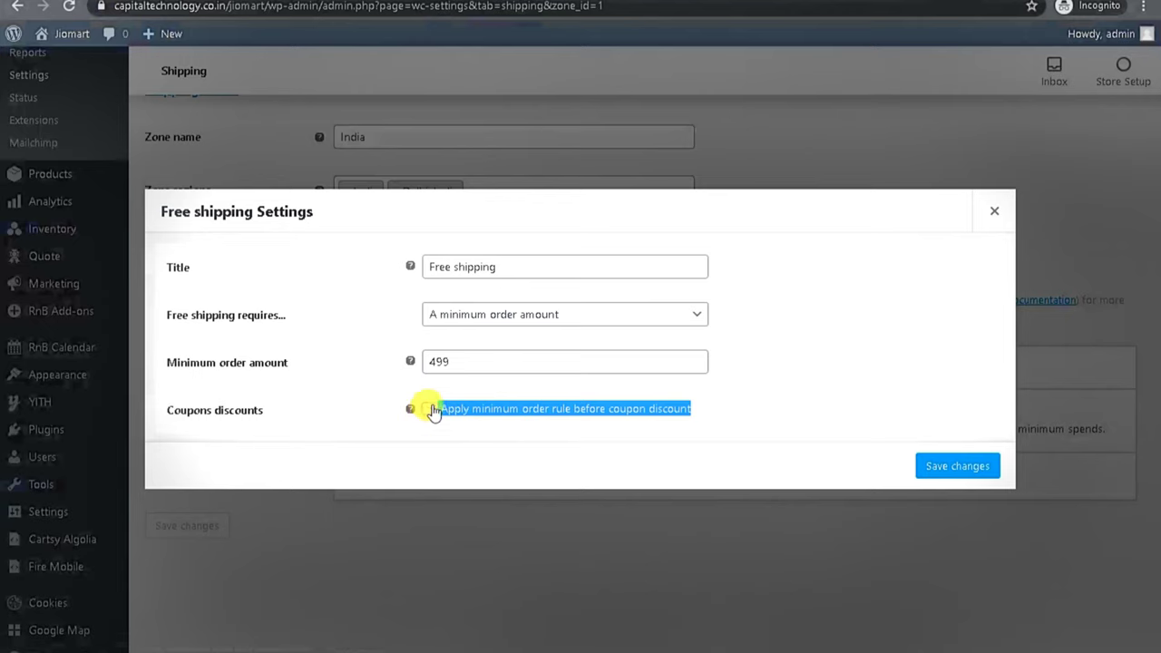
double_click(446, 361)
click(942, 467)
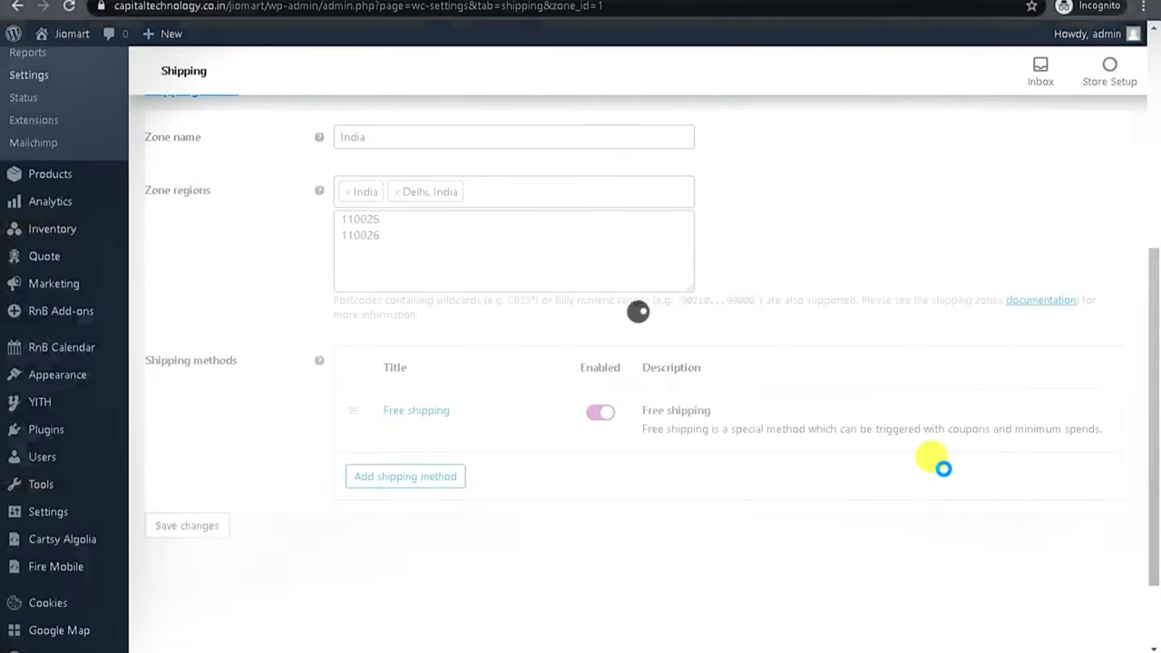
Add a Flat rate method to the India zone and open its settings
click(381, 476)
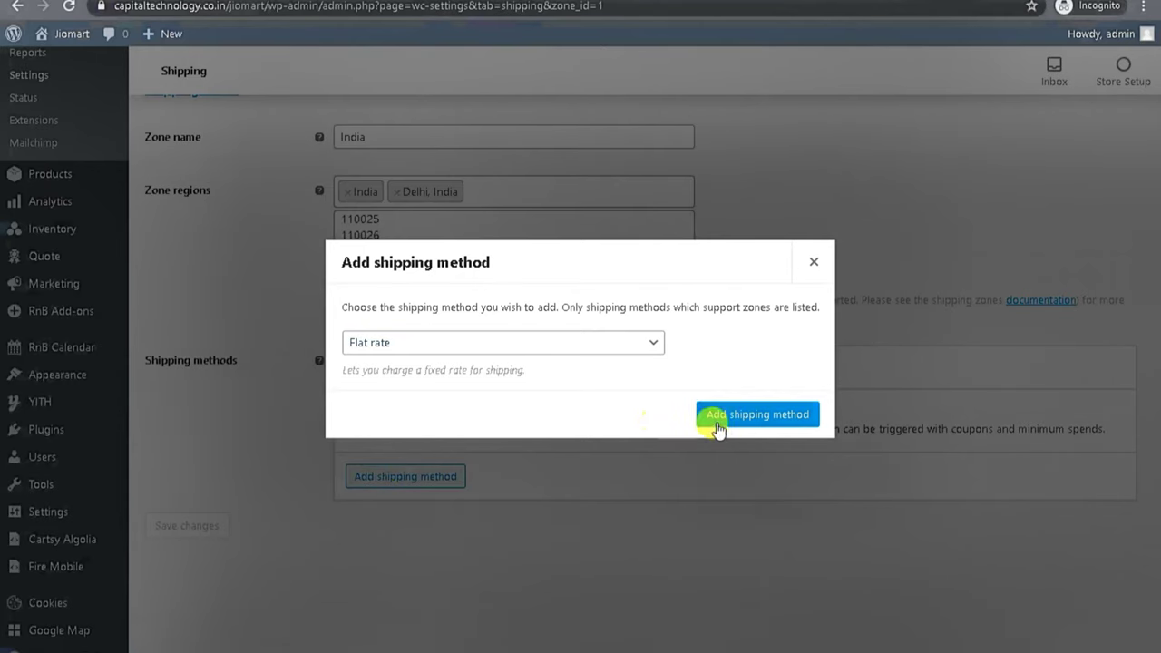
click(713, 421)
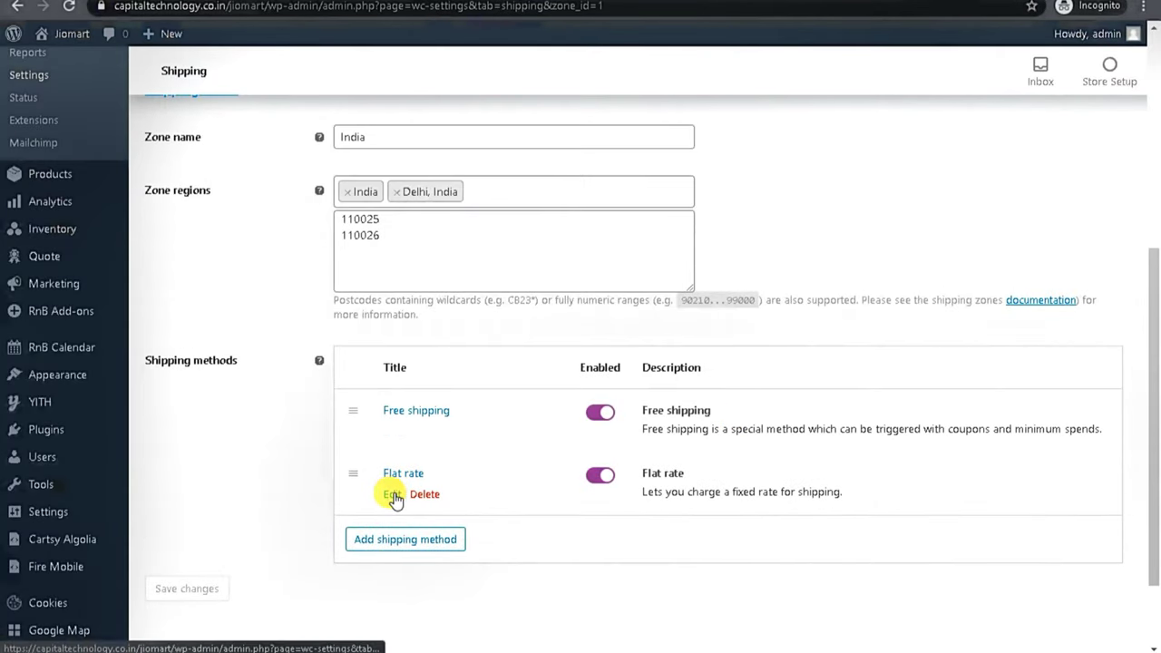
click(393, 494)
drag(481, 290, 425, 292)
click(505, 288)
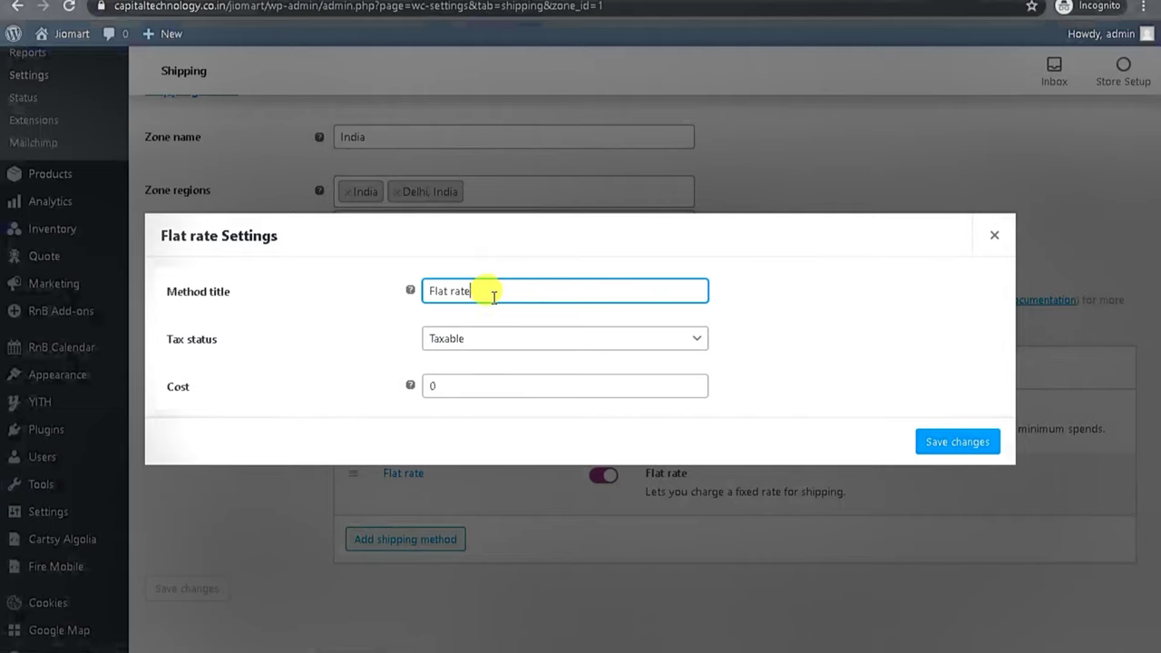
Set the flat rate's tax status to None and its cost to 20
click(464, 339)
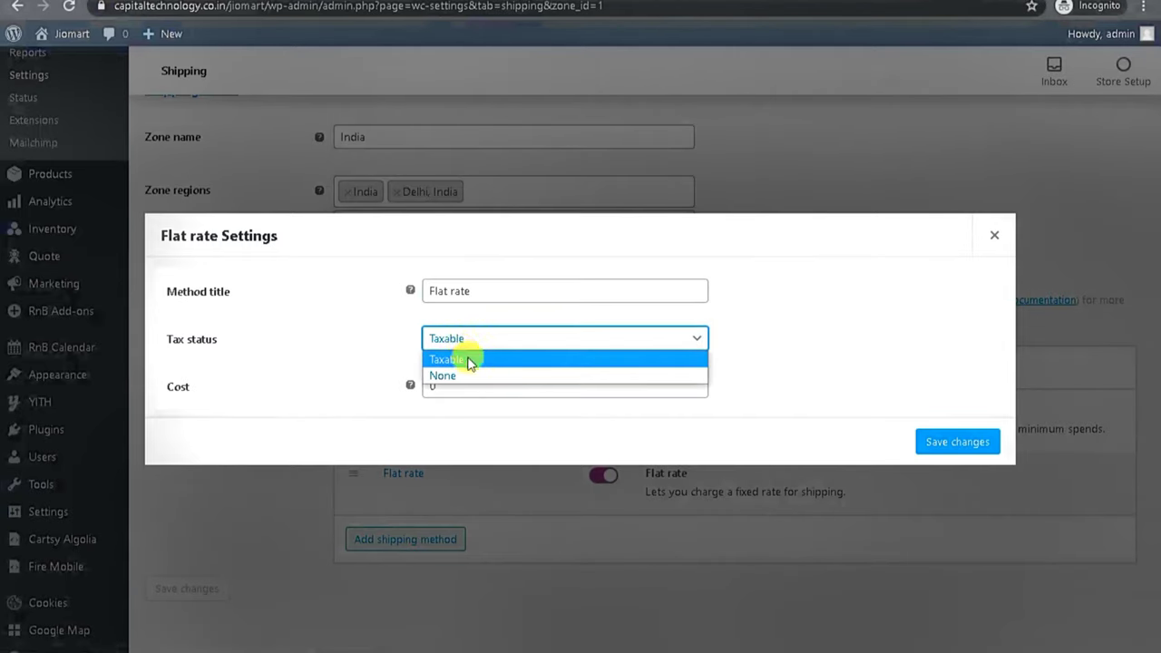
click(469, 360)
click(467, 341)
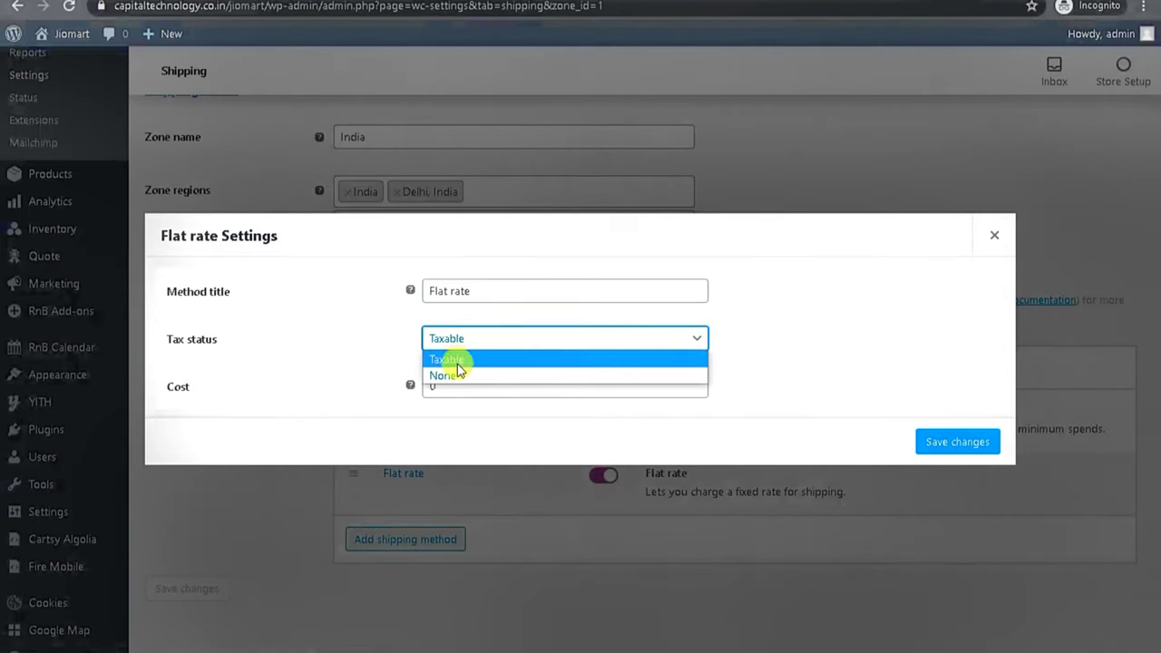
click(455, 376)
click(454, 338)
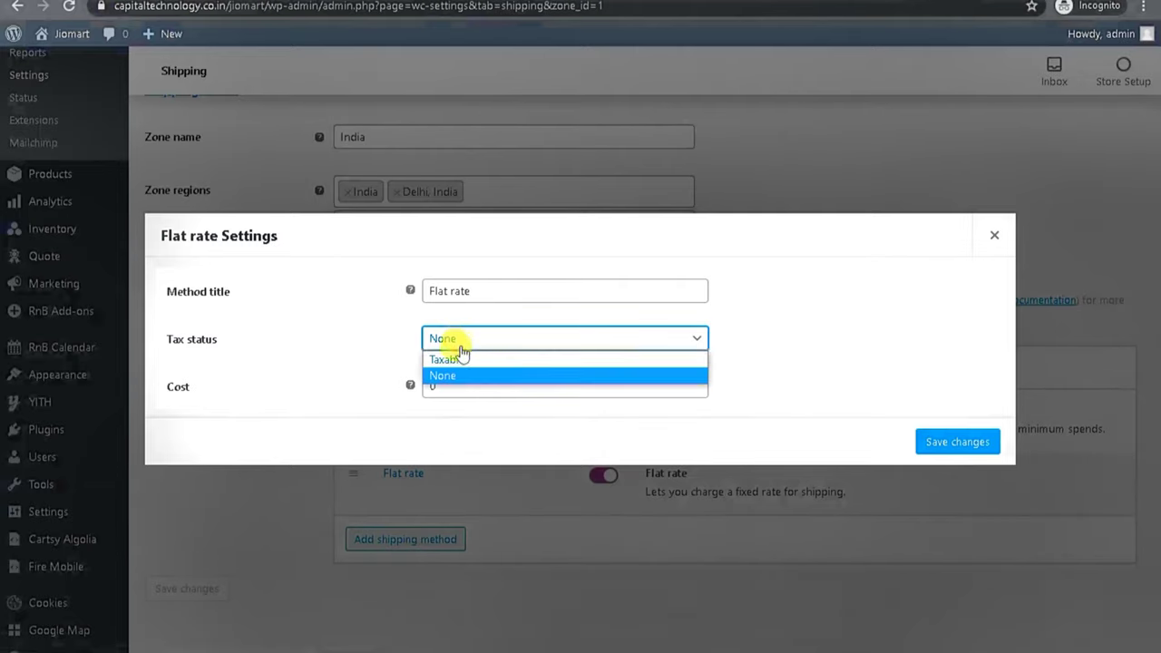
click(460, 376)
click(461, 341)
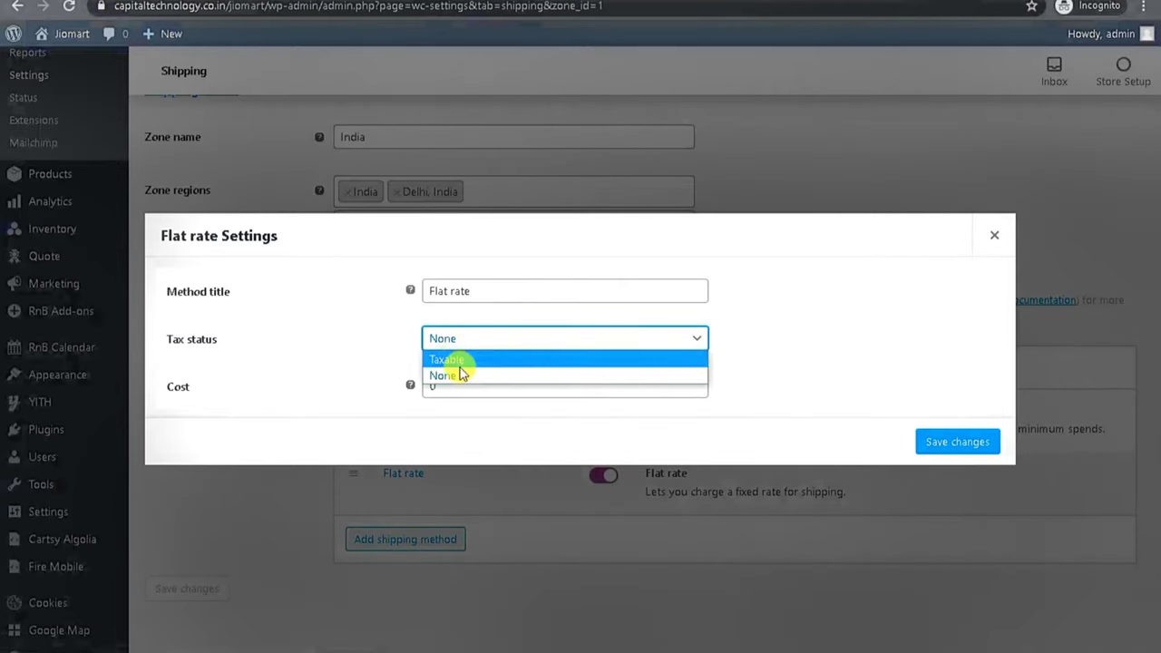
click(460, 375)
drag(456, 383, 389, 387)
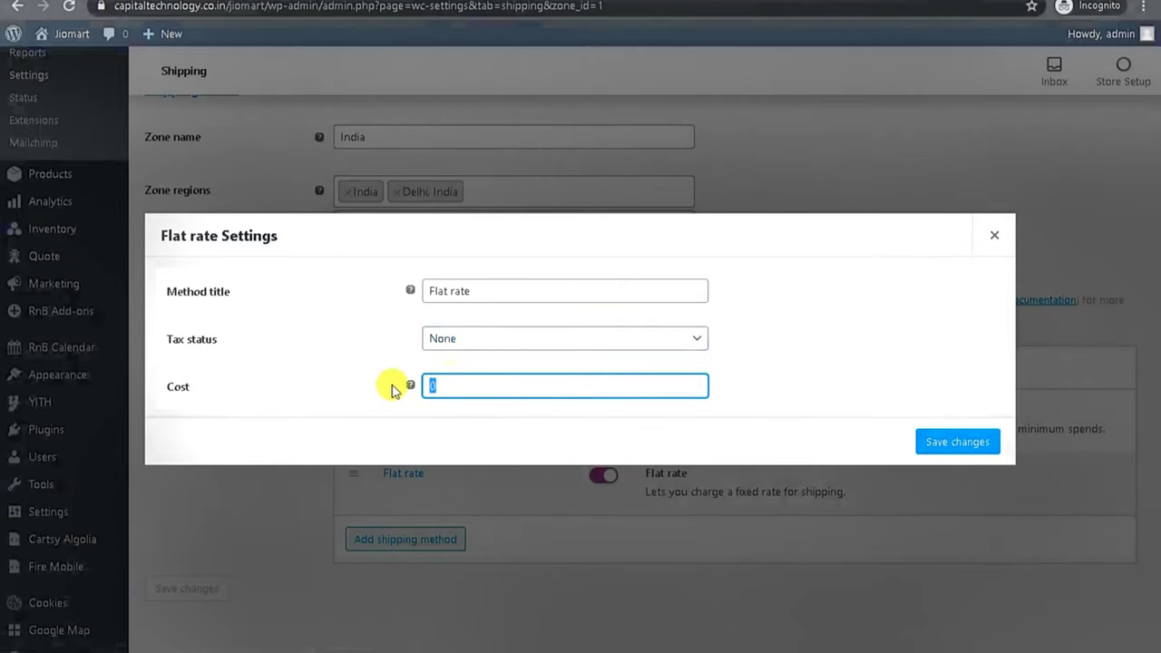
text(20)
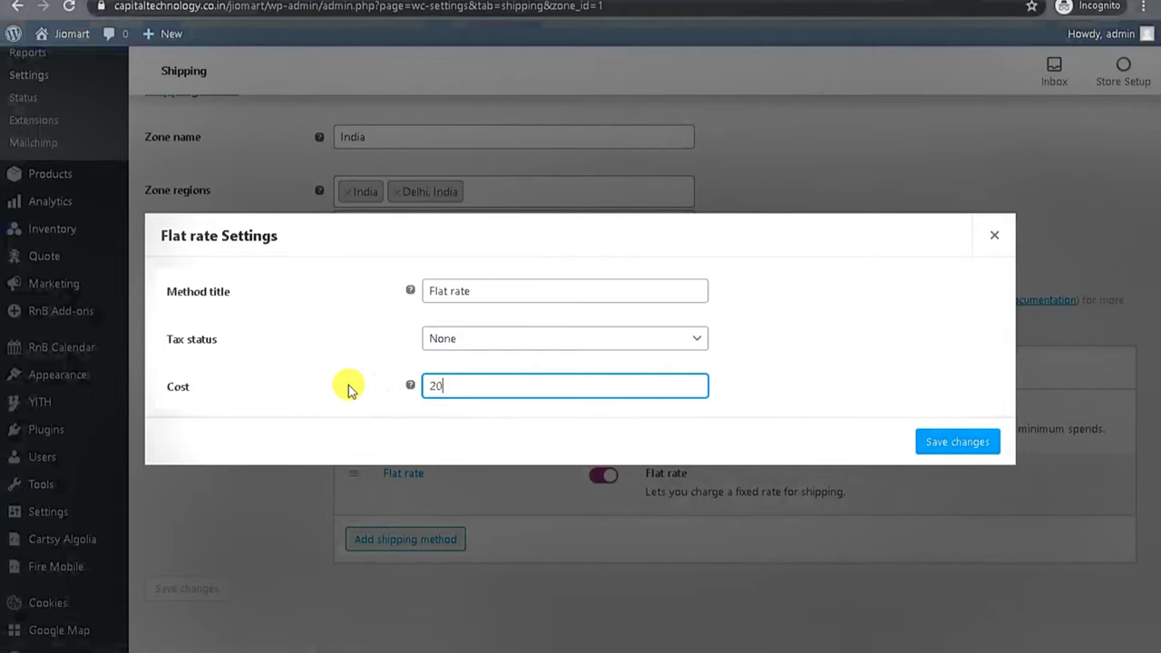
mouse_move(408, 389)
drag(462, 388, 420, 402)
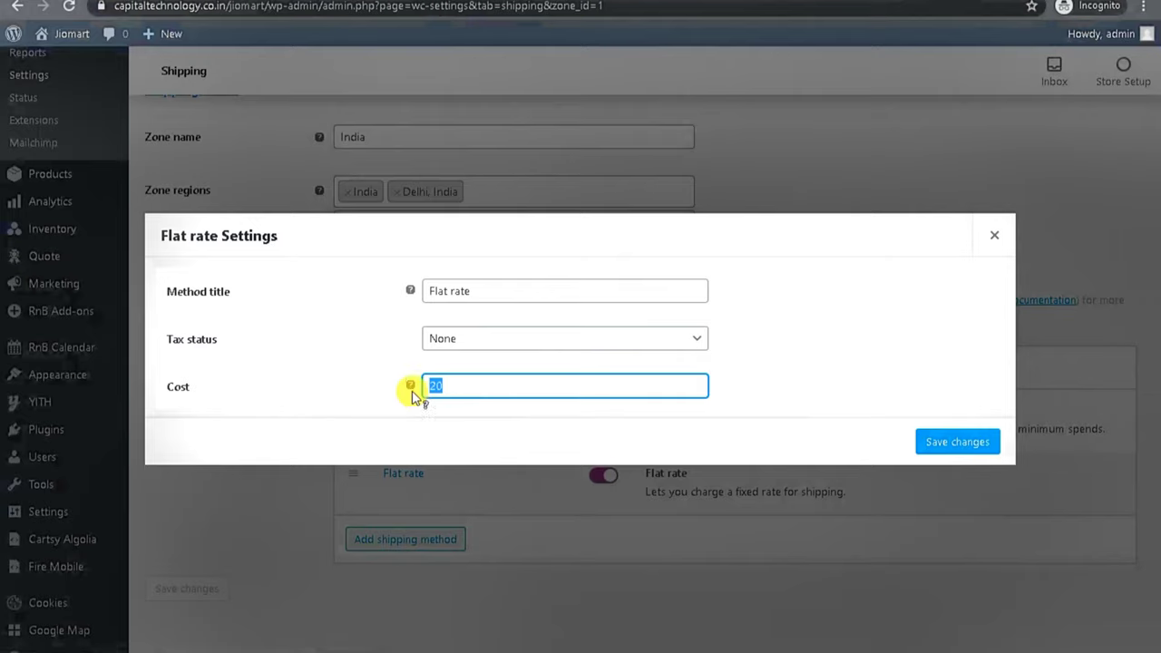
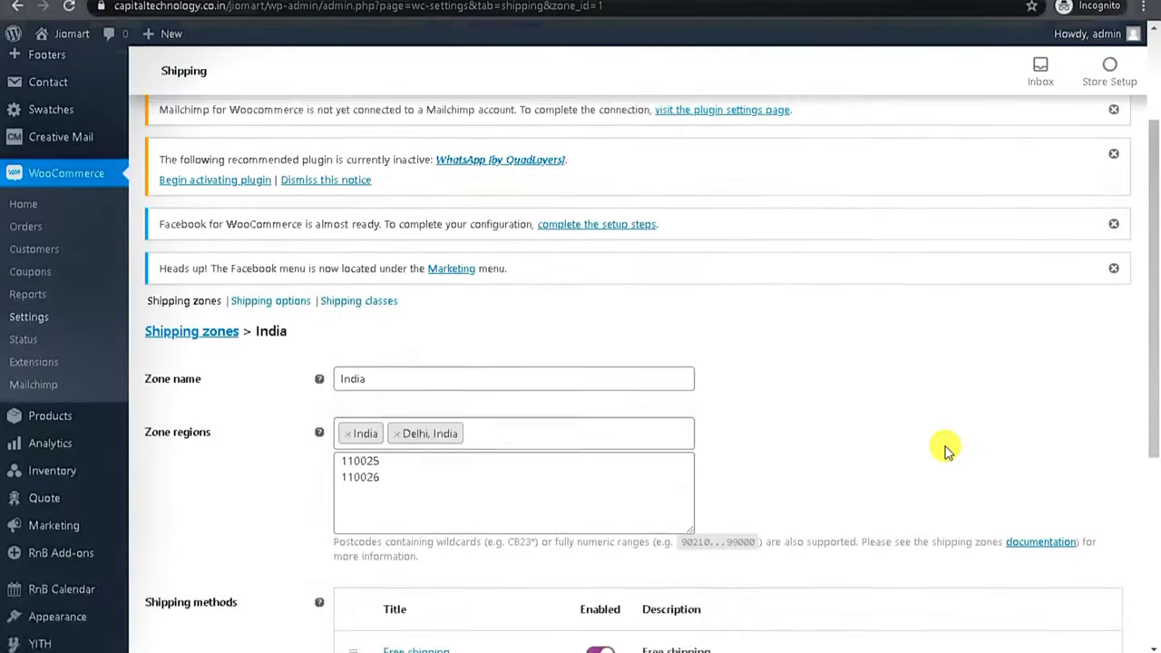
Leave the India zone editor without saving and return to the zones list (Delhi, 110025, 110026)
scroll(941, 447, down, 5)
scroll(384, 420, up, 5)
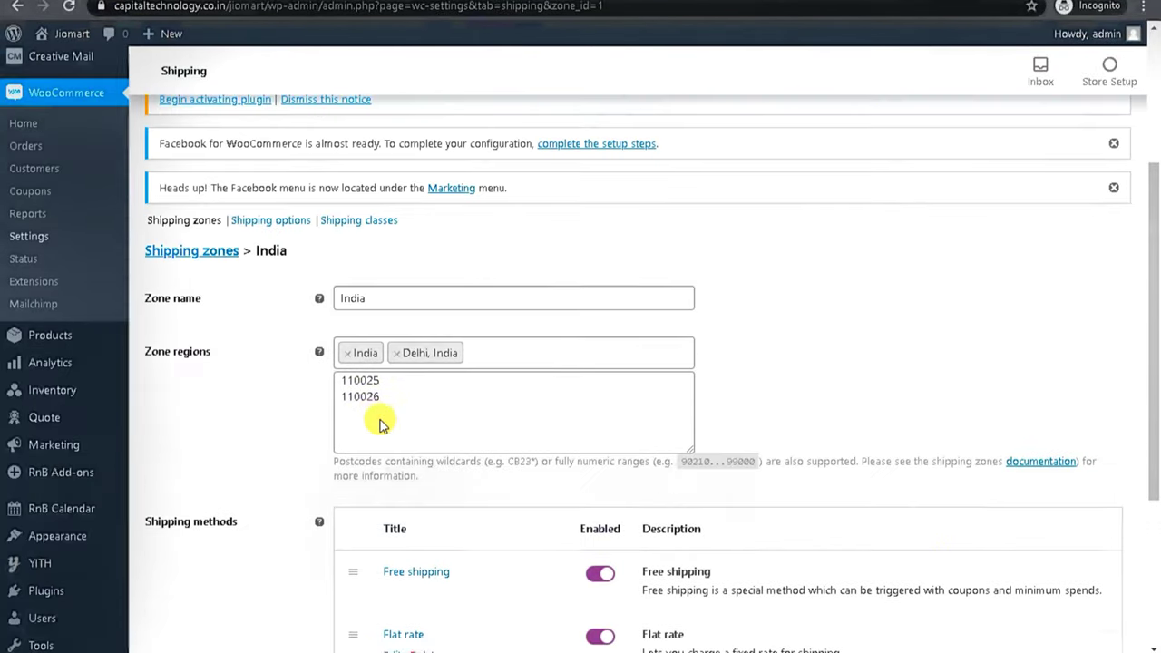
scroll(557, 602, down, 5)
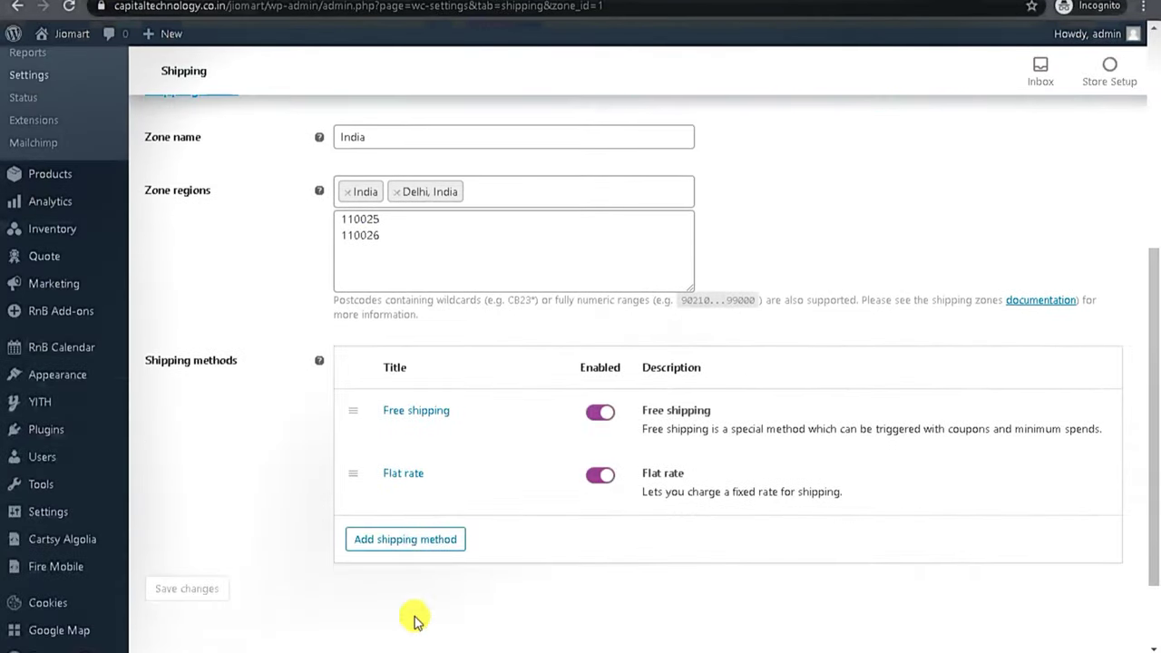
scroll(532, 640, up, 5)
scroll(348, 606, up, 1)
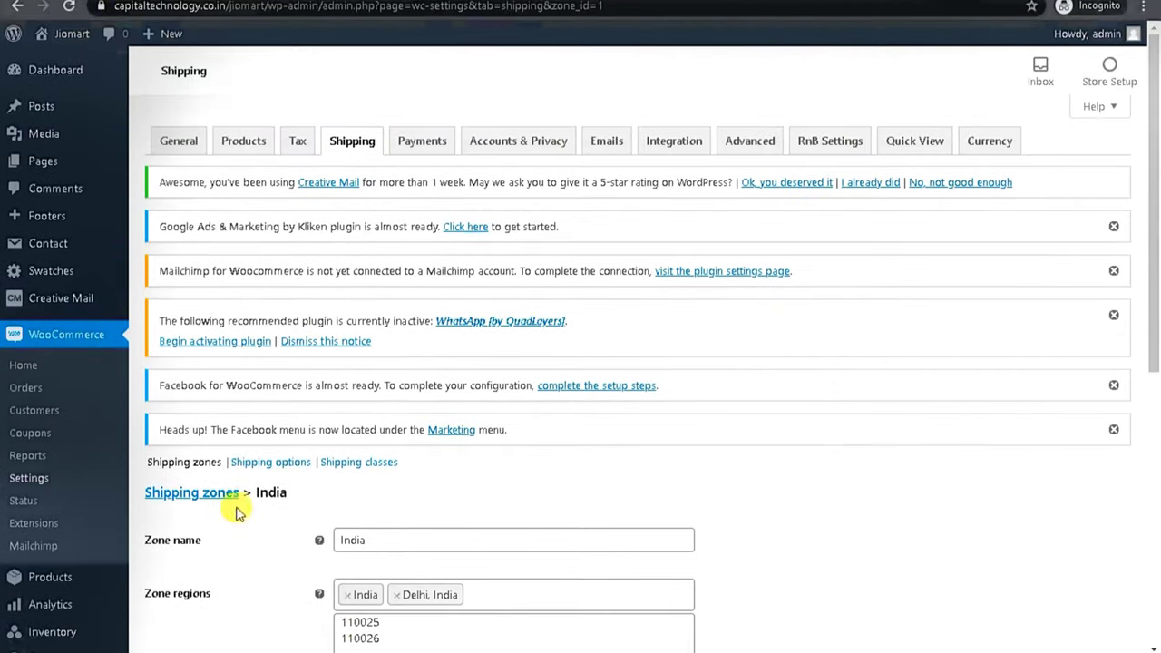
click(352, 142)
click(657, 98)
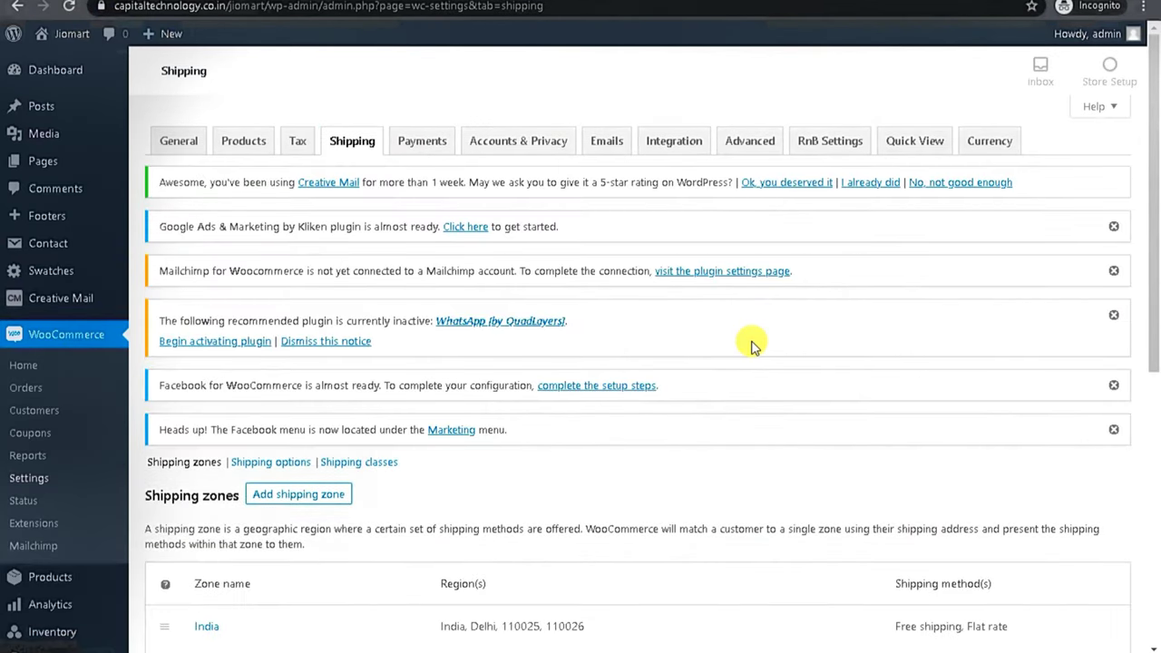
scroll(751, 345, down, 3)
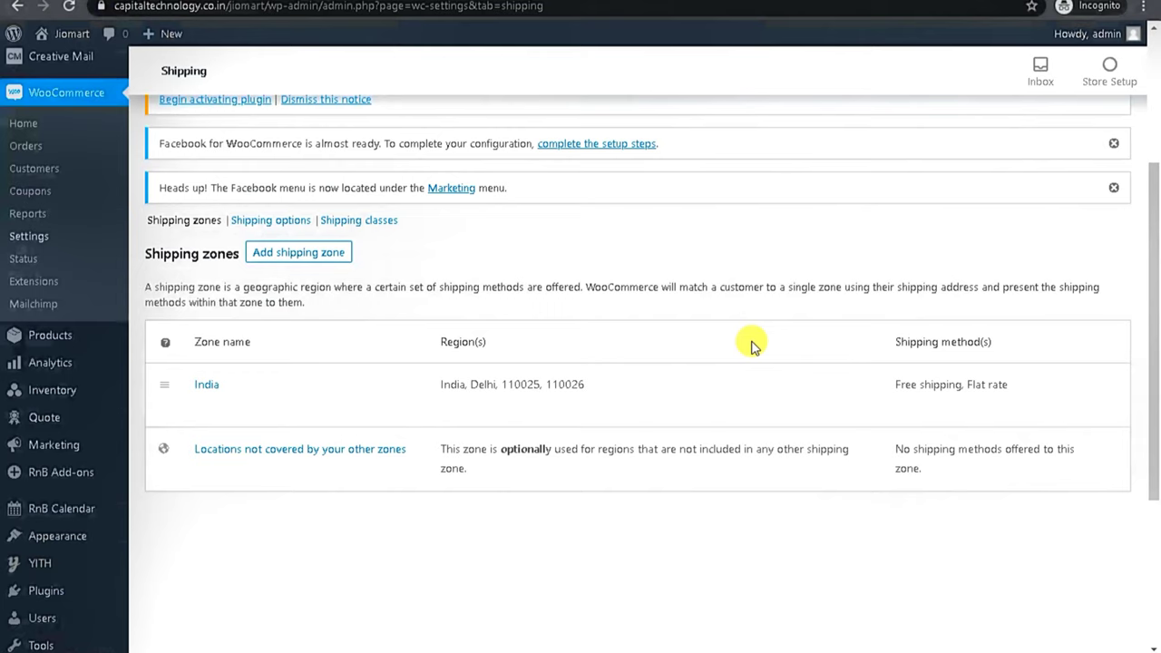
click(858, 652)
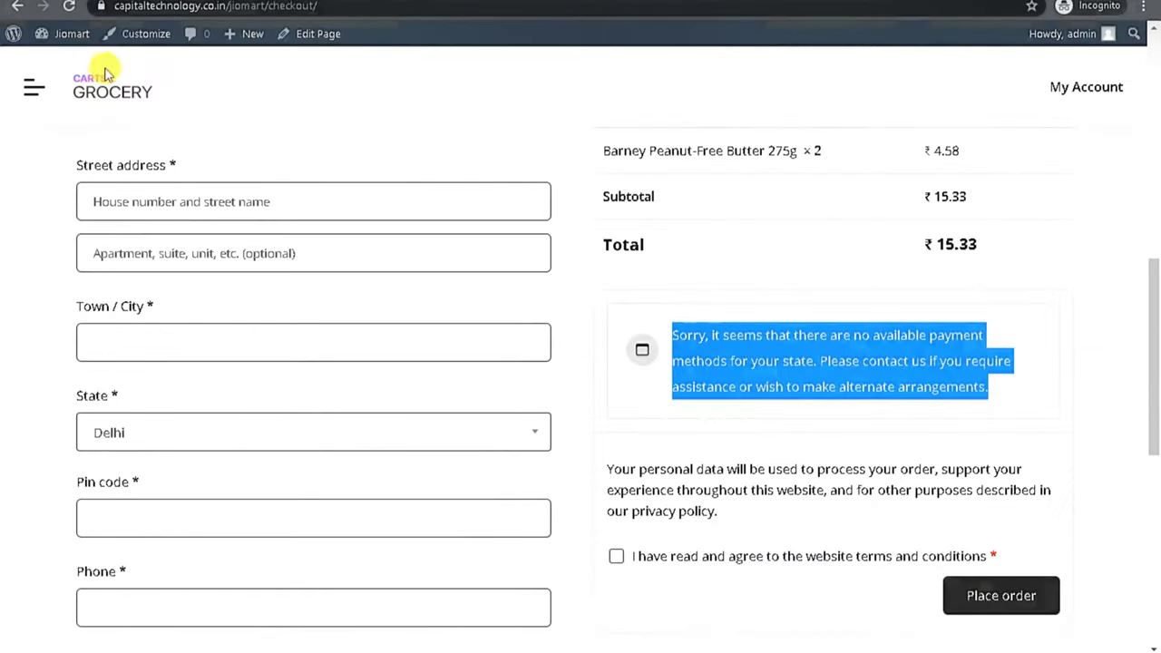
Review the shipping row and shipping note in the storefront checkout's order summary
click(68, 6)
scroll(555, 316, up, 2)
scroll(556, 316, up, 2)
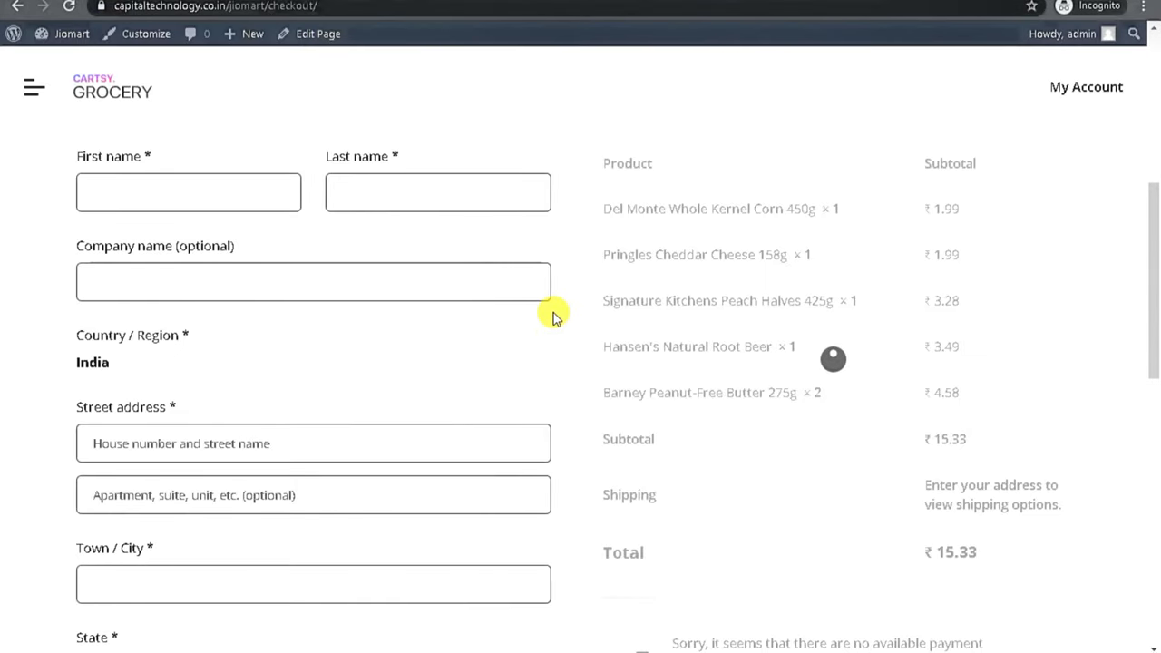
drag(604, 498, 849, 504)
scroll(853, 494, down, 1)
drag(923, 404, 1060, 417)
double_click(1036, 426)
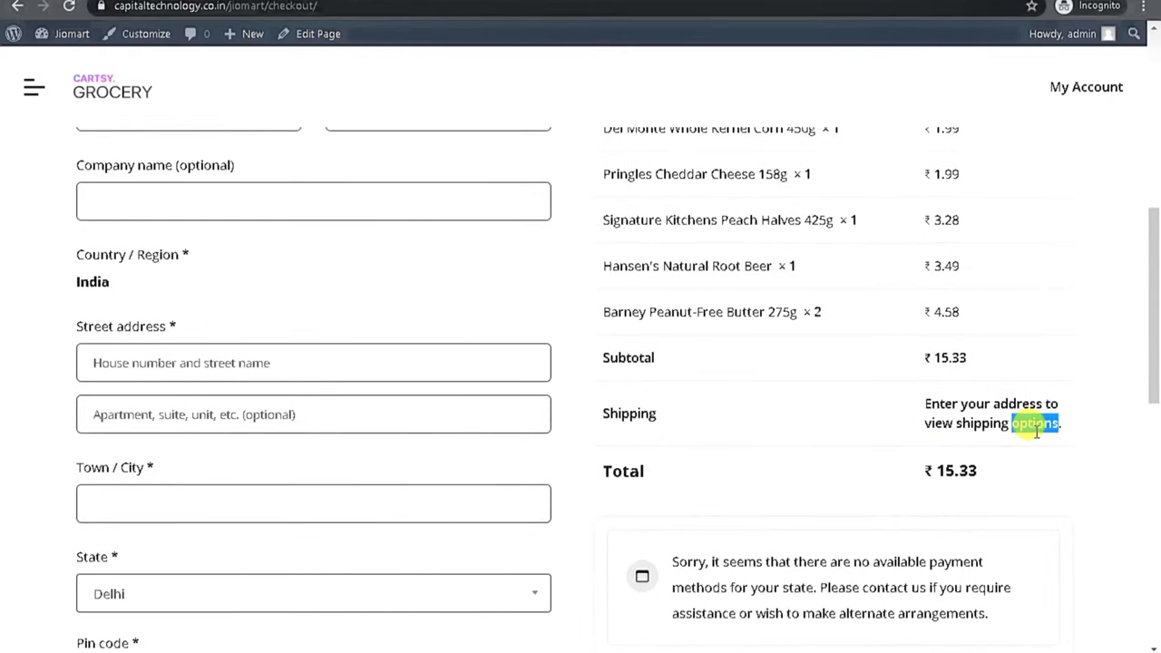
scroll(1034, 440, down, 3)
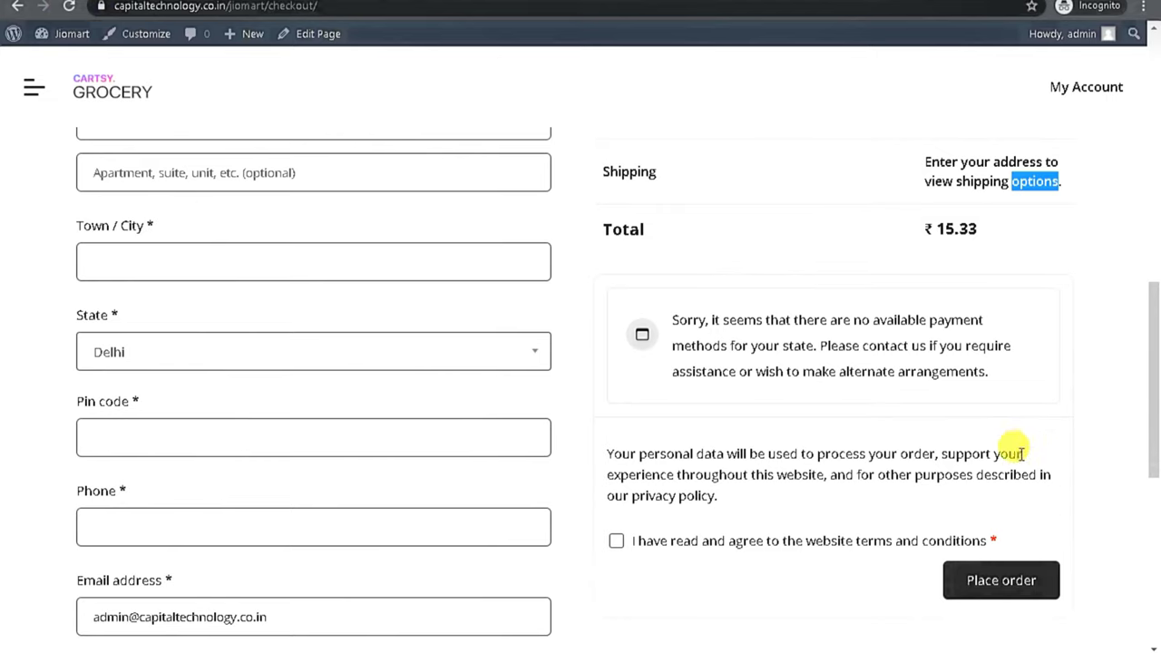
Fill the checkout address from a saved entry with pin 110025, showing ₹20.00 flat rate and ₹35.33 total
click(108, 439)
click(111, 487)
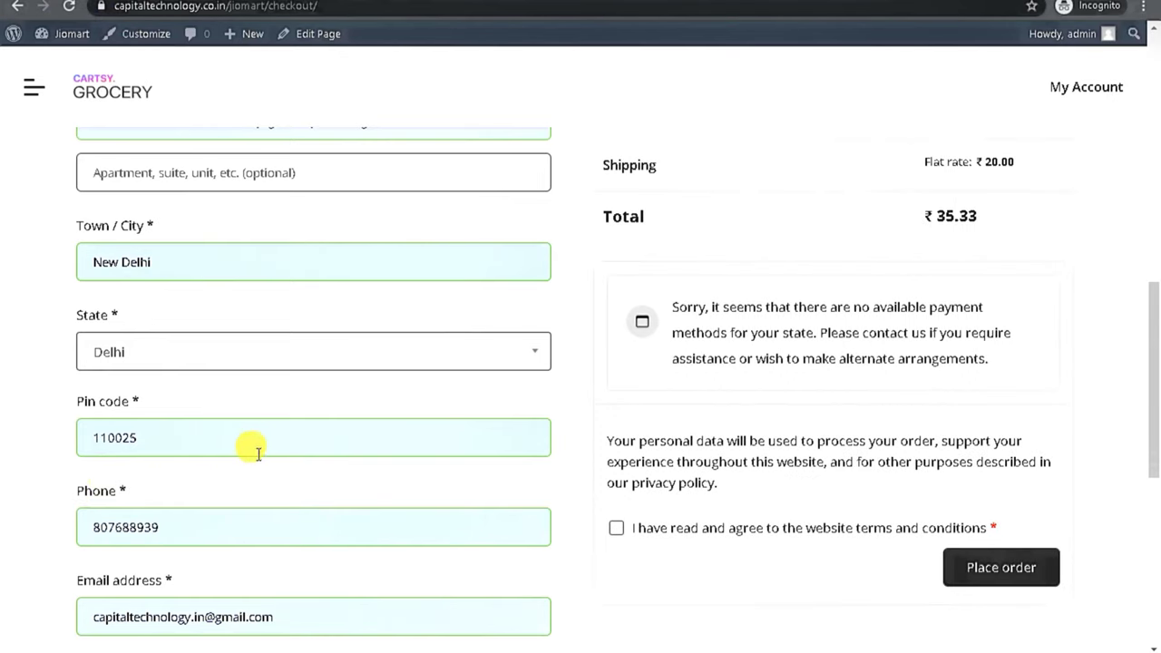
double_click(208, 448)
scroll(700, 260, up, 1)
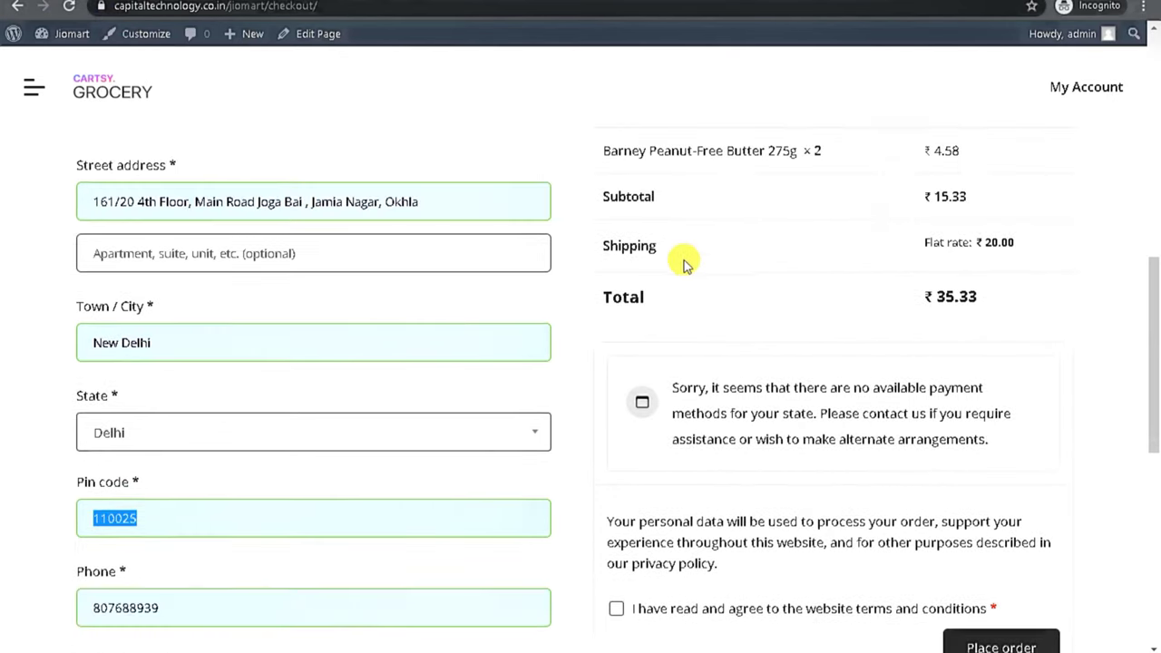
double_click(606, 245)
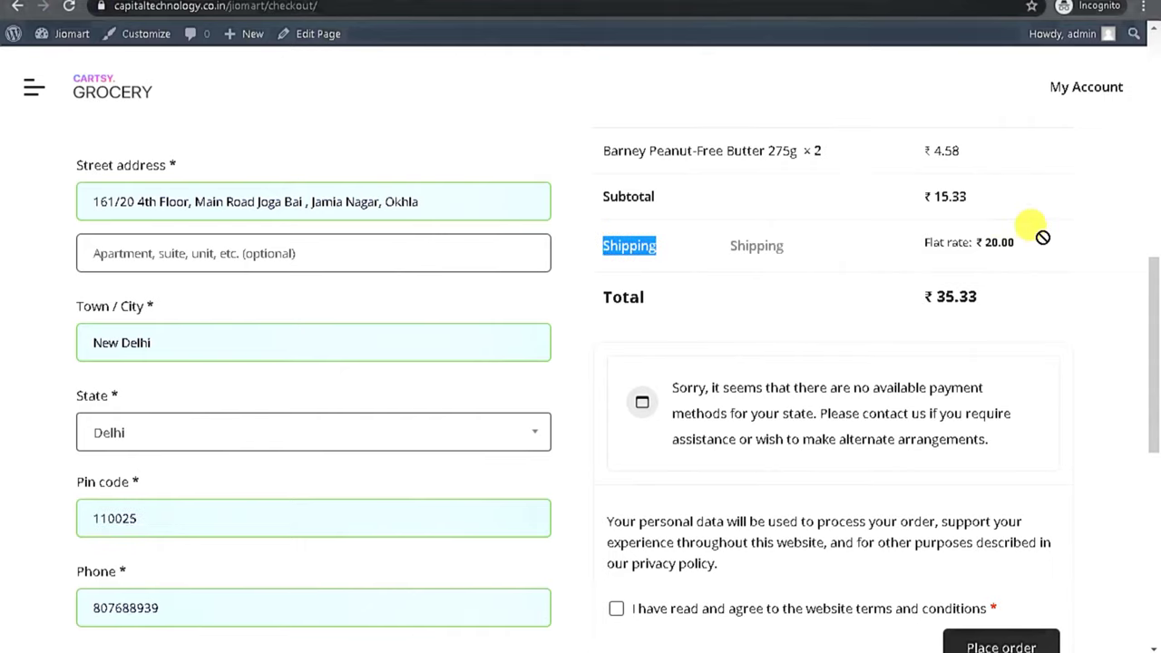
drag(978, 245, 1016, 245)
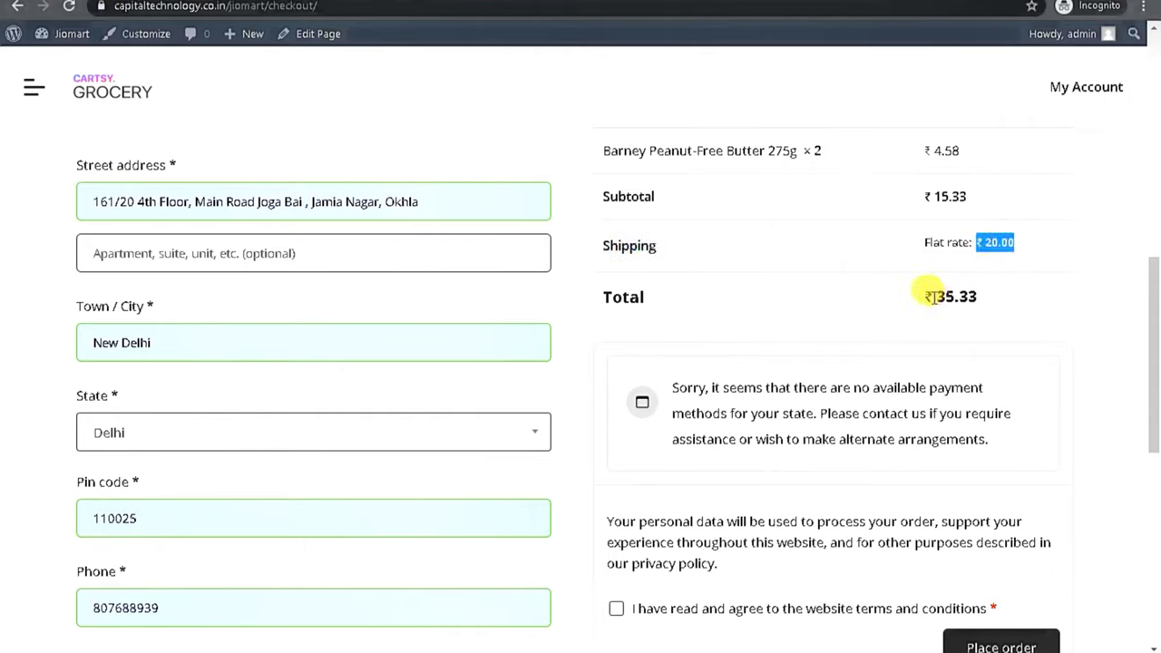
drag(936, 298, 989, 304)
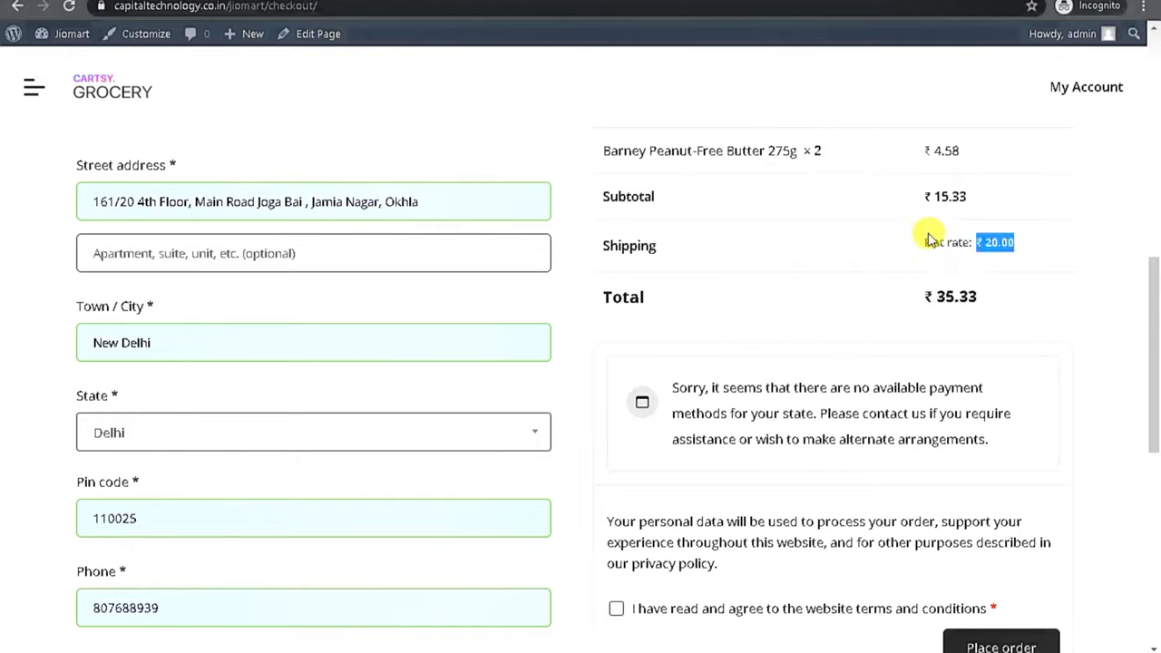
Change the pin code to 110027 and confirm no shipping options are offered
click(167, 521)
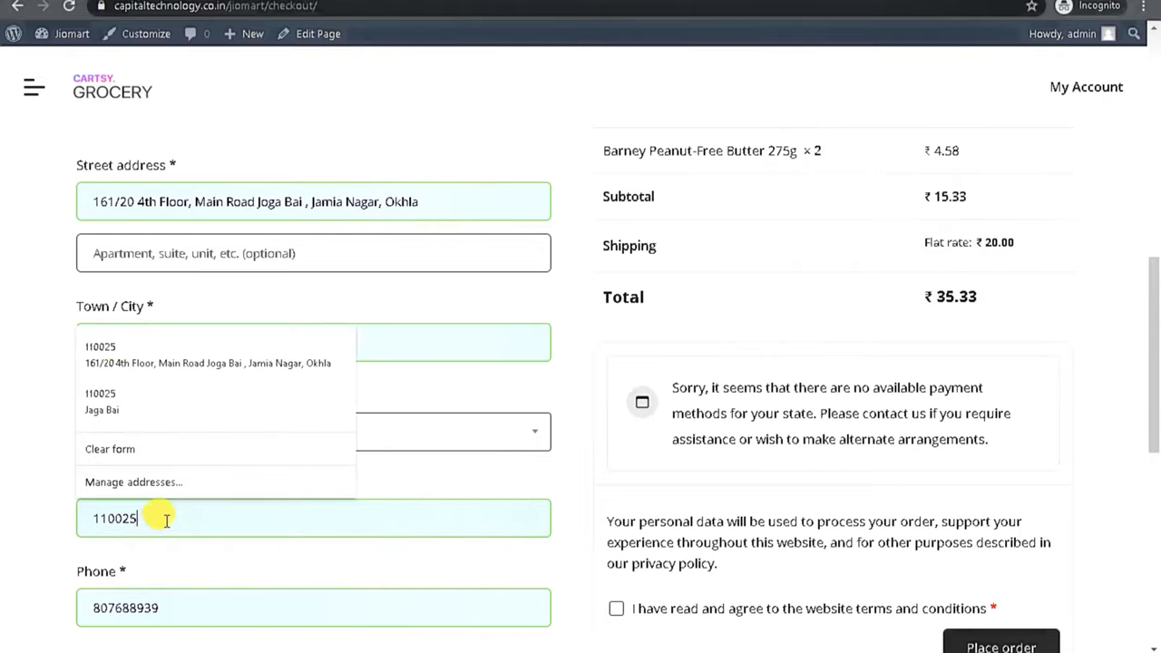
key(BackSpace)
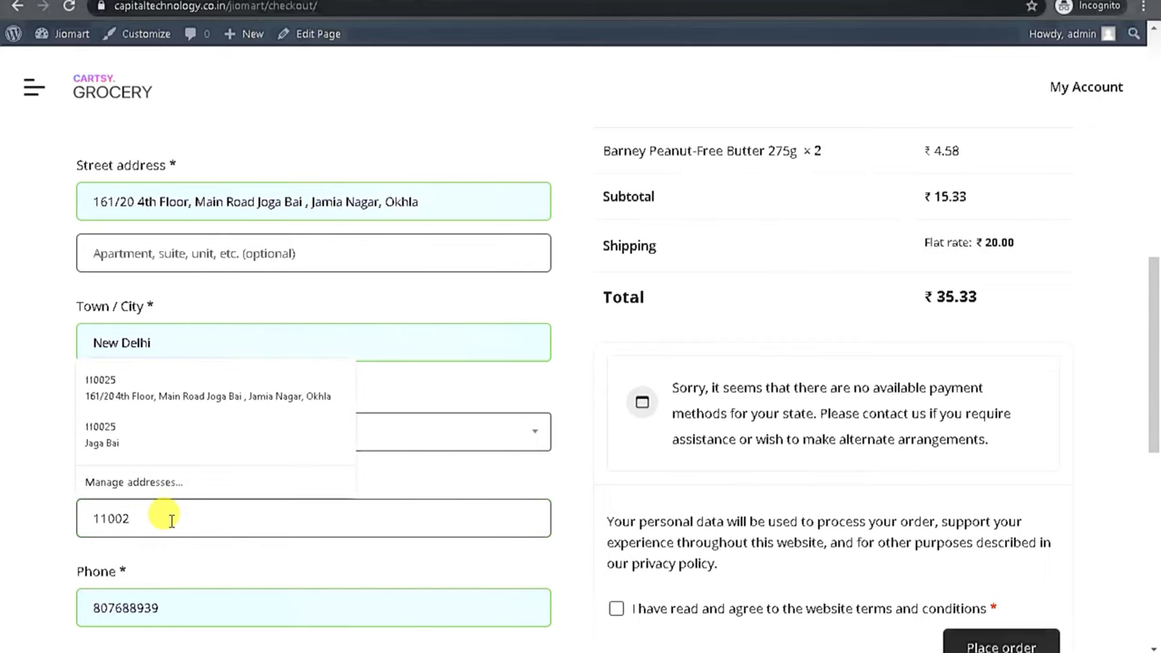
text(7)
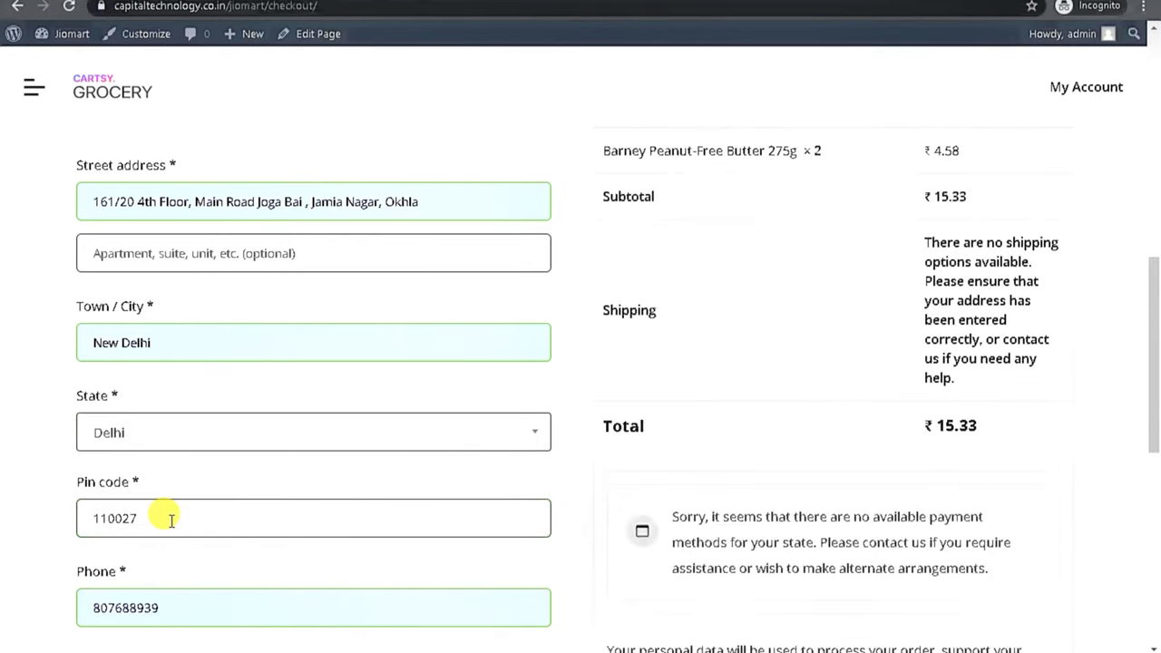
drag(923, 240, 969, 381)
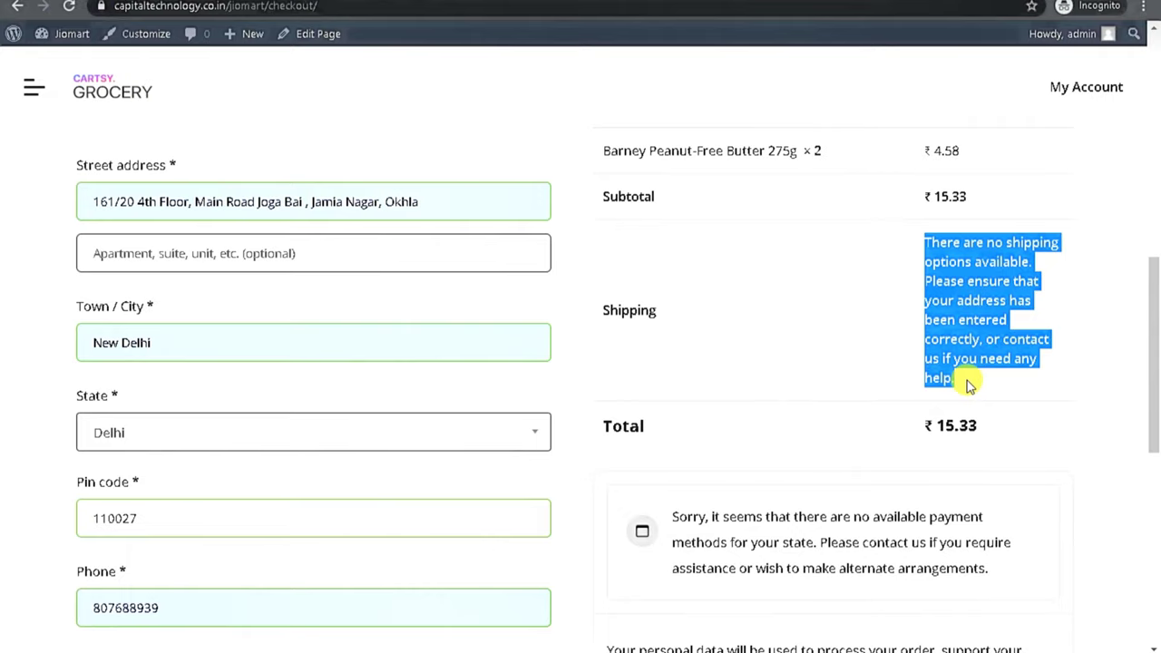
click(136, 518)
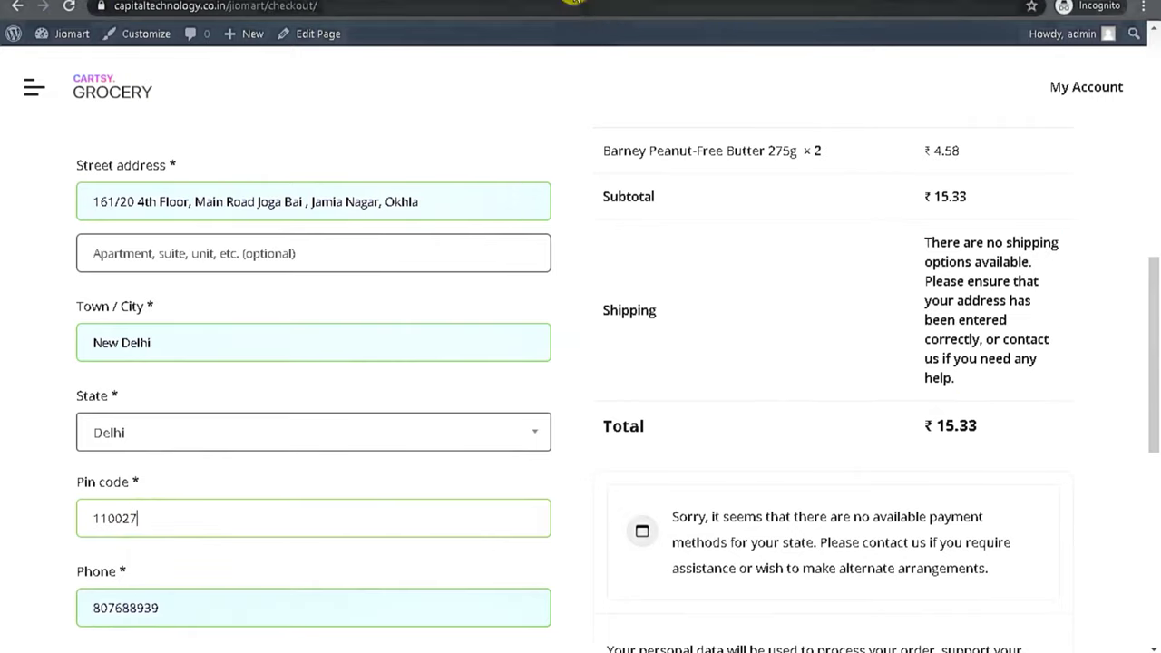
key(ctrl+Tab)
key(ctrl+Tab)
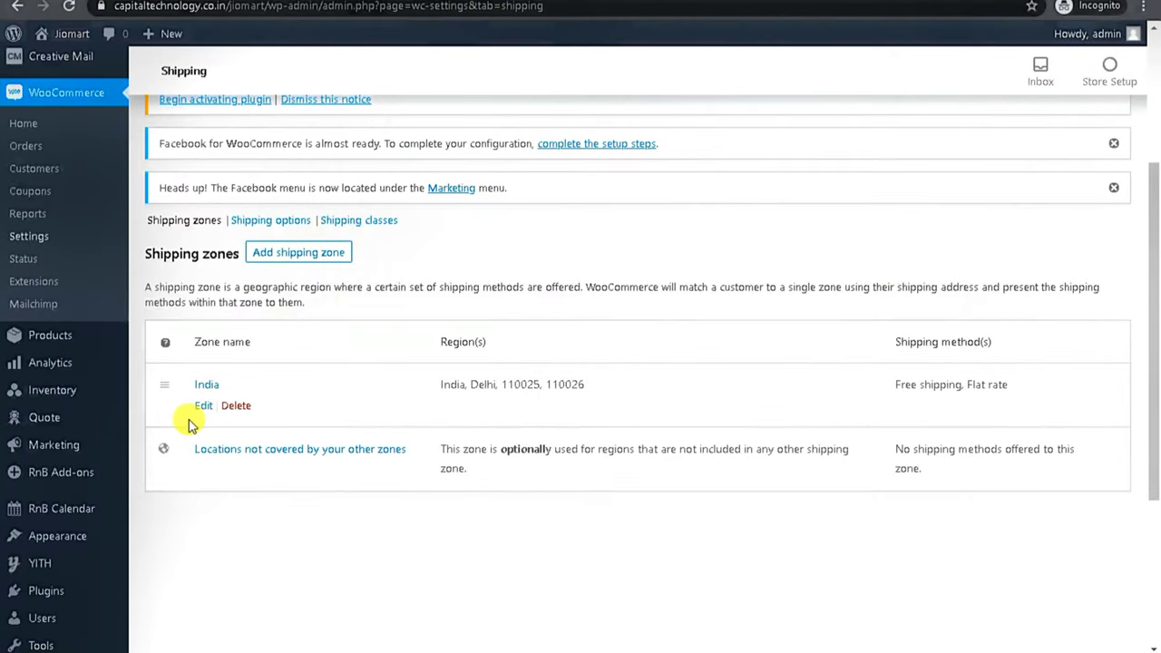
Delete postcodes 110025 and 110026 from the India shipping zone and save the zone
click(203, 407)
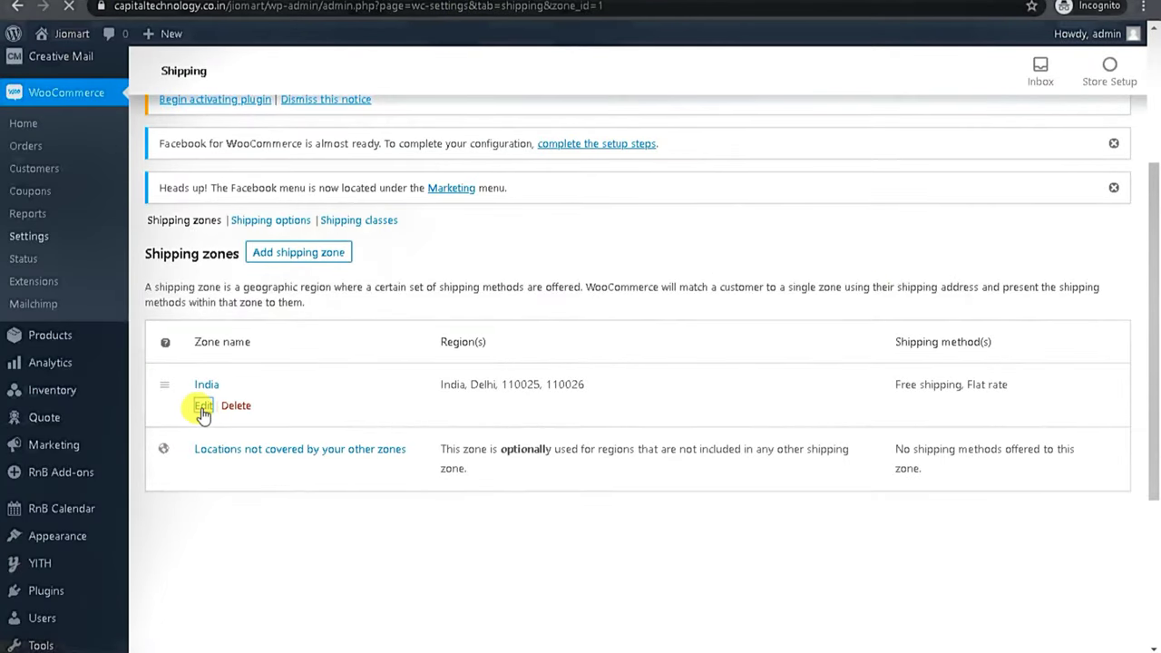
drag(406, 411, 333, 389)
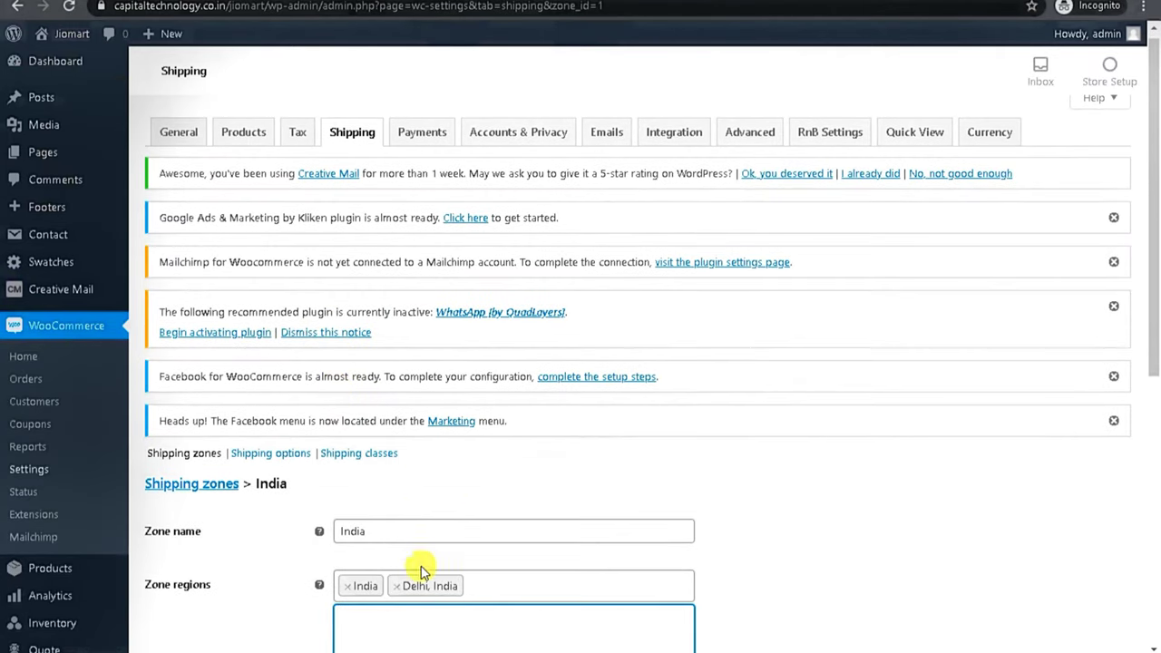
scroll(417, 563, down, 3)
click(853, 247)
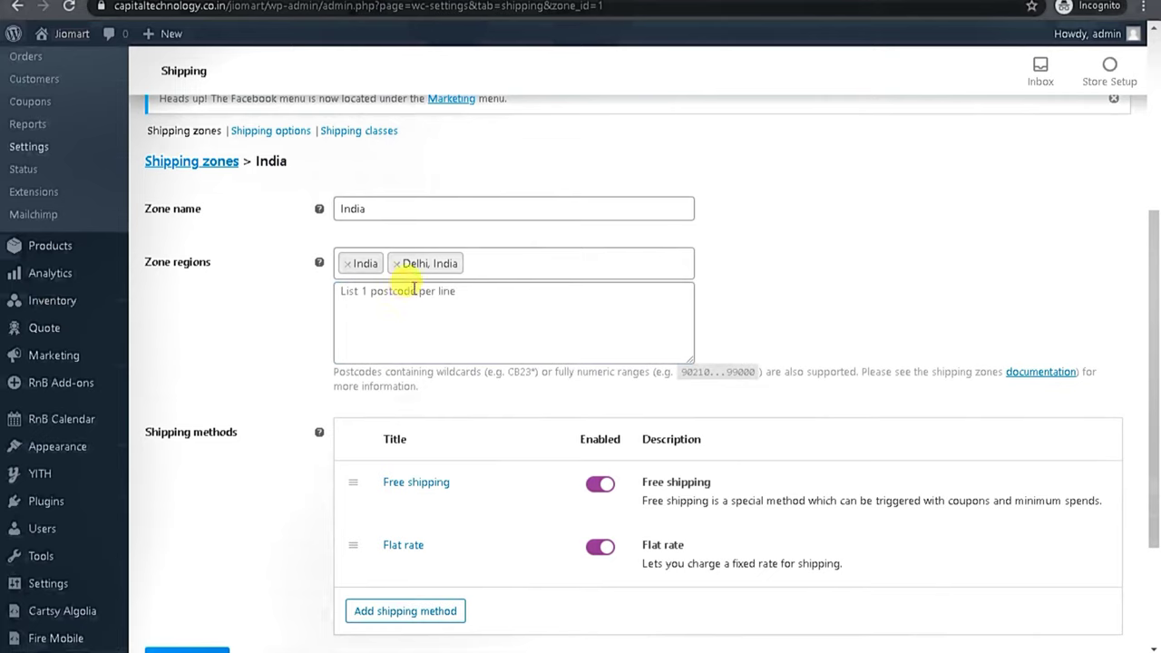
scroll(270, 519, down, 2)
click(175, 505)
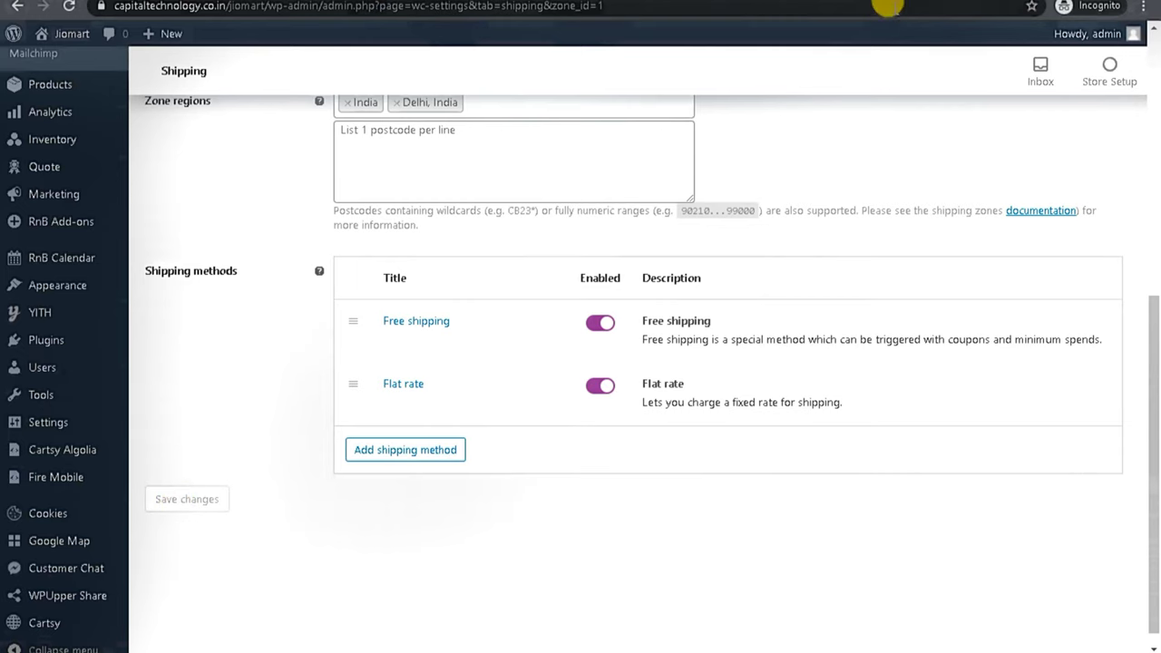
click(890, 5)
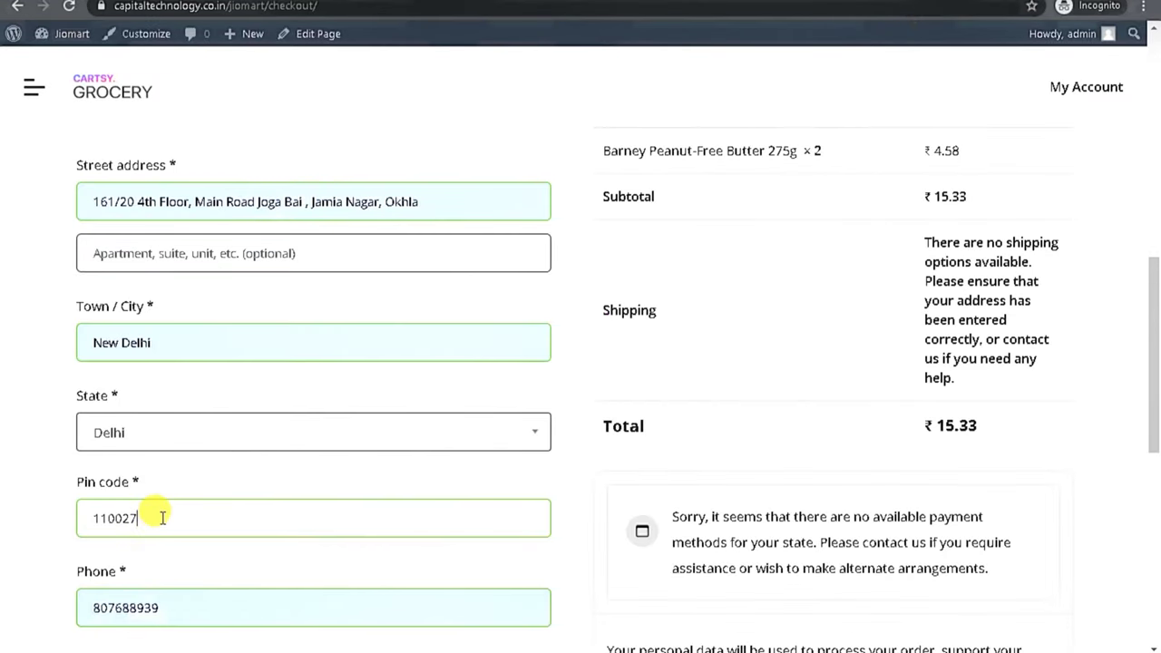
Change the checkout pin code to 110028 and confirm the Flat rate ₹20.00 charge appears
key(BackSpace)
text(8)
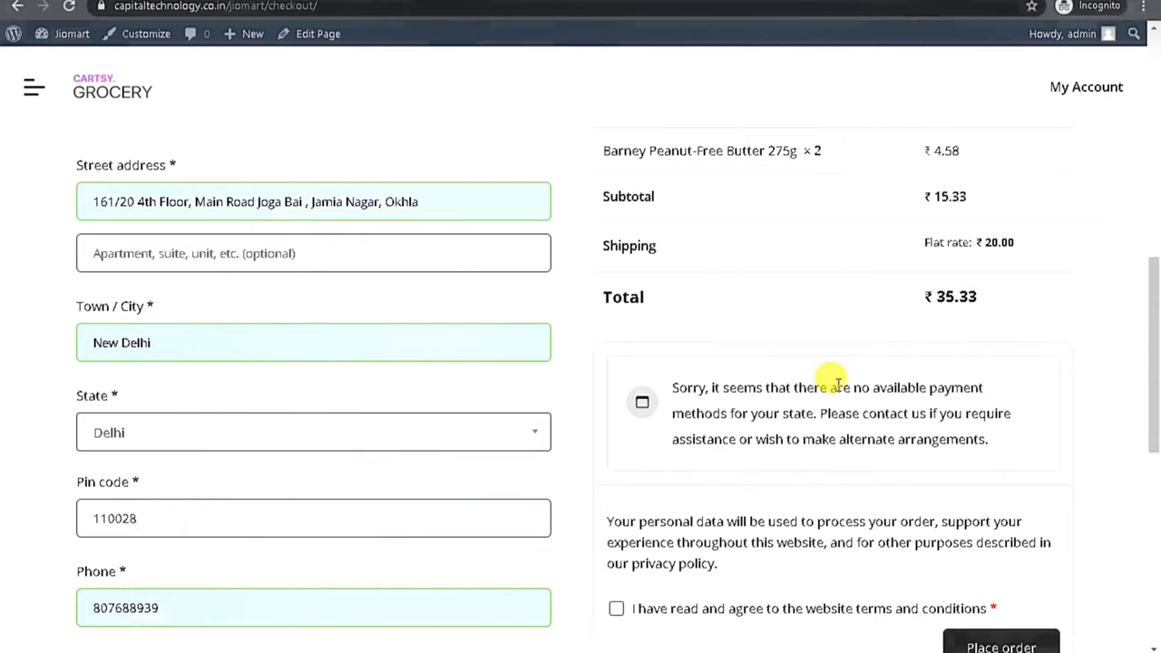
drag(912, 243, 1022, 252)
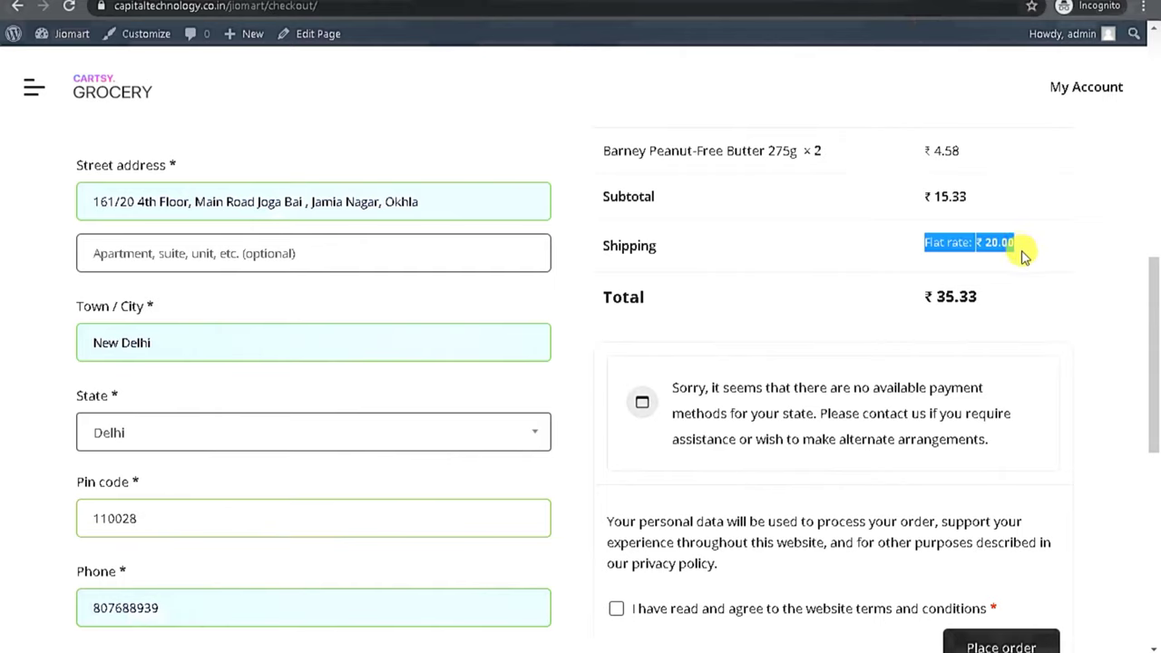
drag(161, 518, 39, 522)
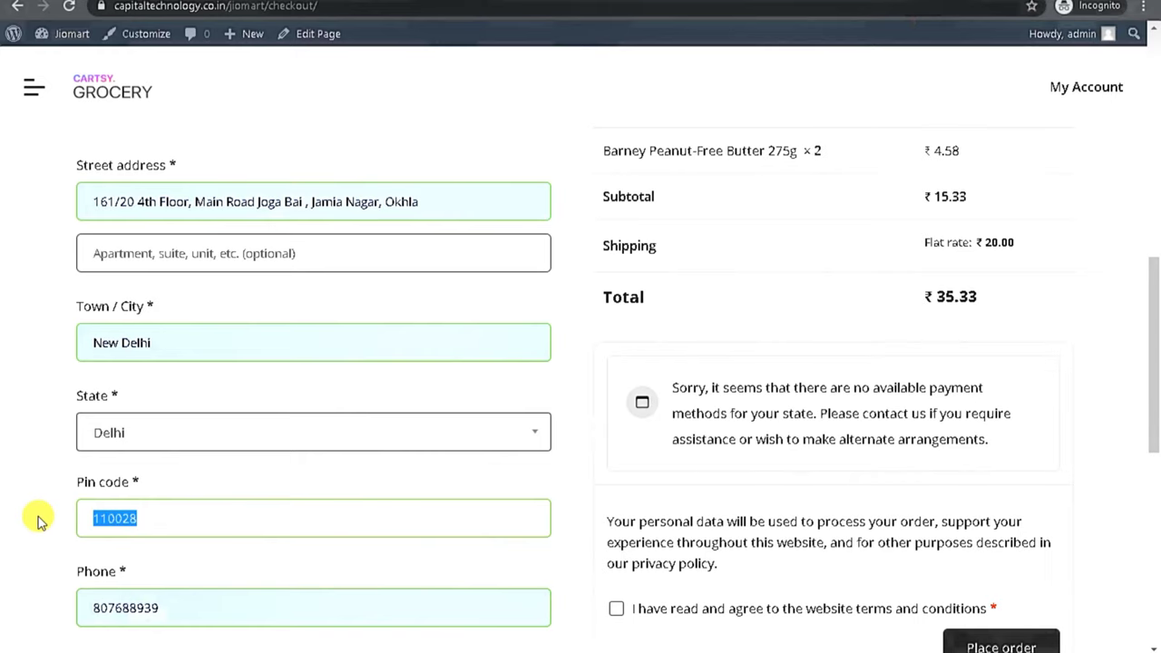
key(ctrl+Tab)
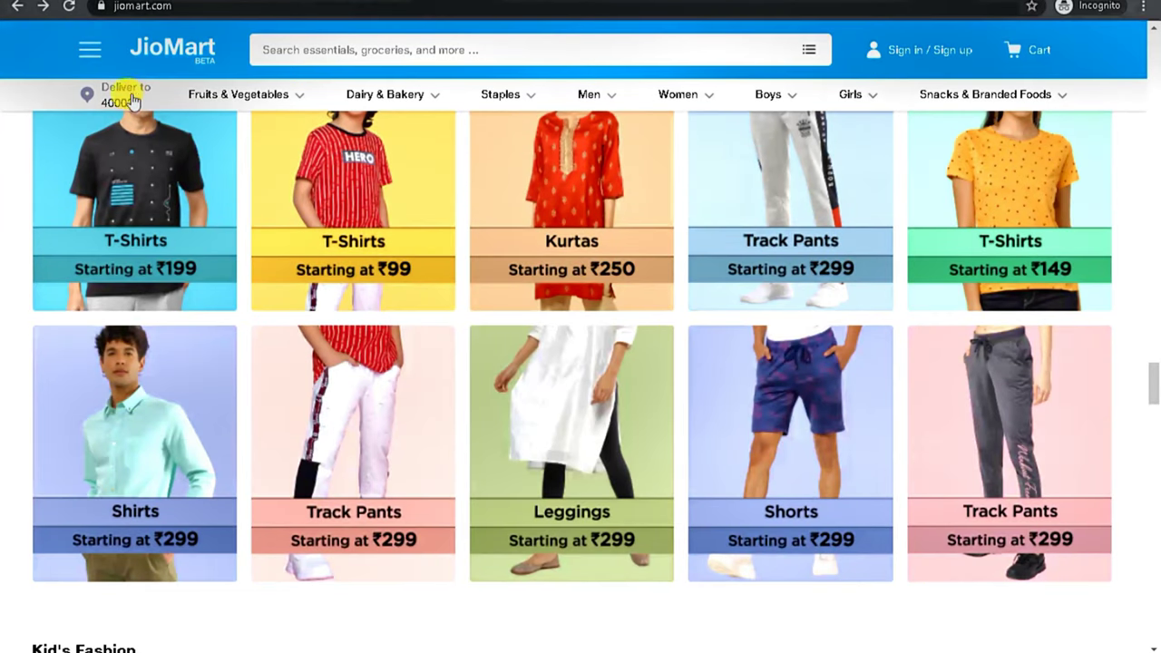
Open JioMart's 'Deliver to' pincode prompt and close it again
click(127, 103)
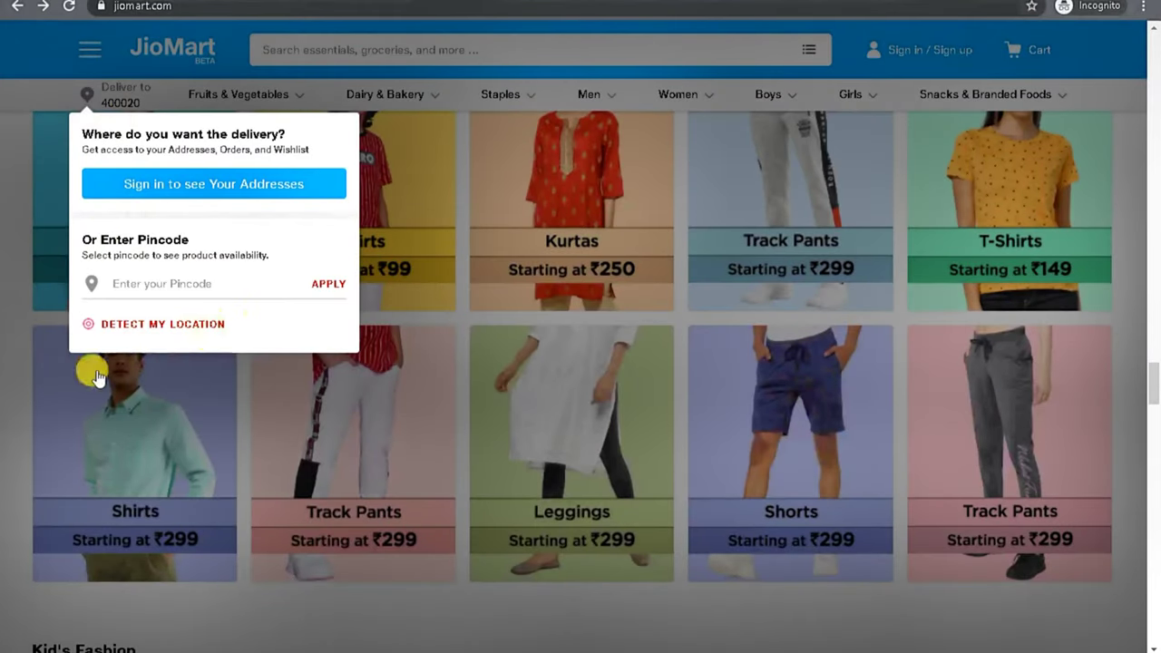
click(119, 399)
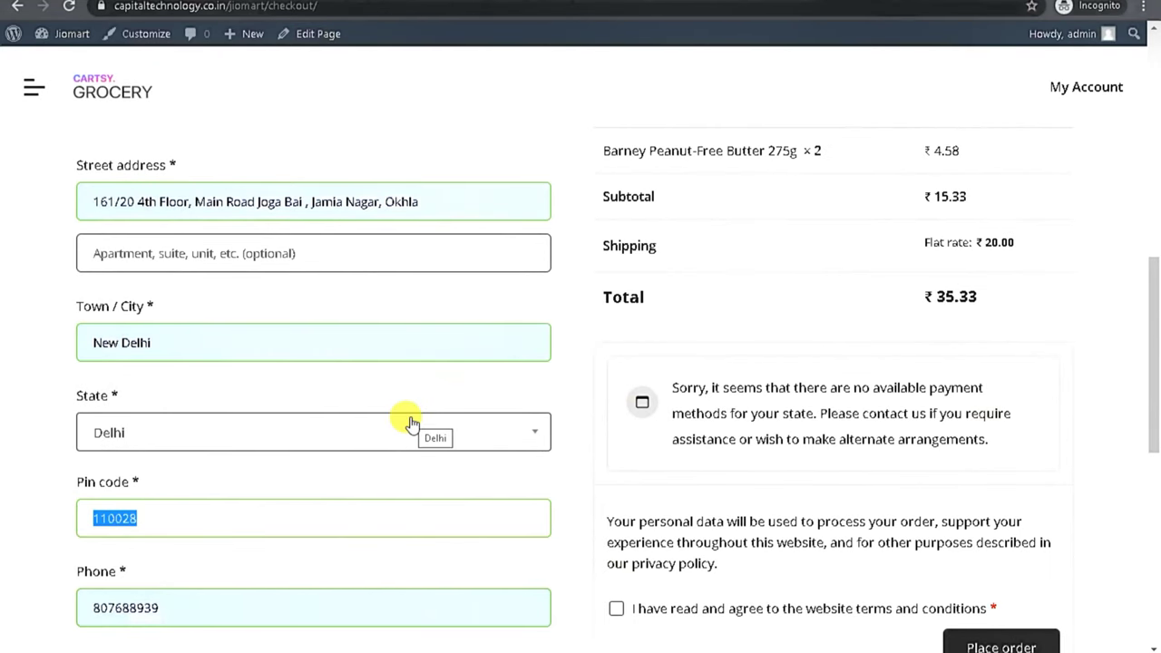
Switch on Cash on delivery in the Payments settings and save changes
scroll(817, 376, down, 1)
scroll(816, 376, up, 3)
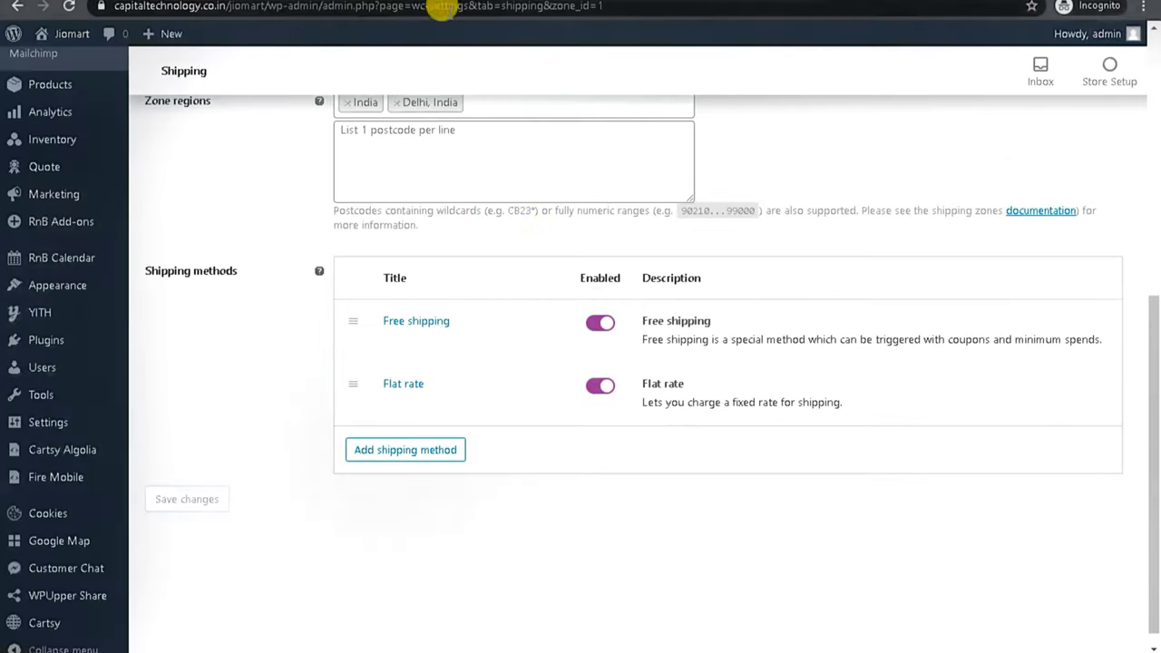
scroll(490, 363, up, 10)
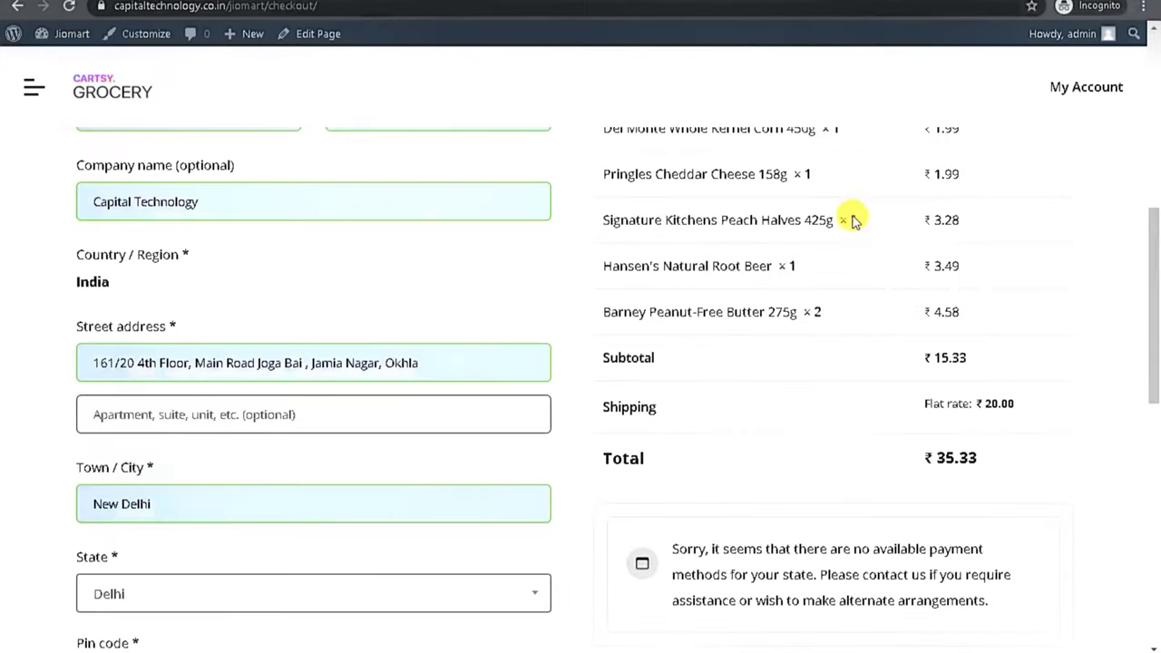
scroll(853, 222, down, 3)
drag(672, 306, 1002, 363)
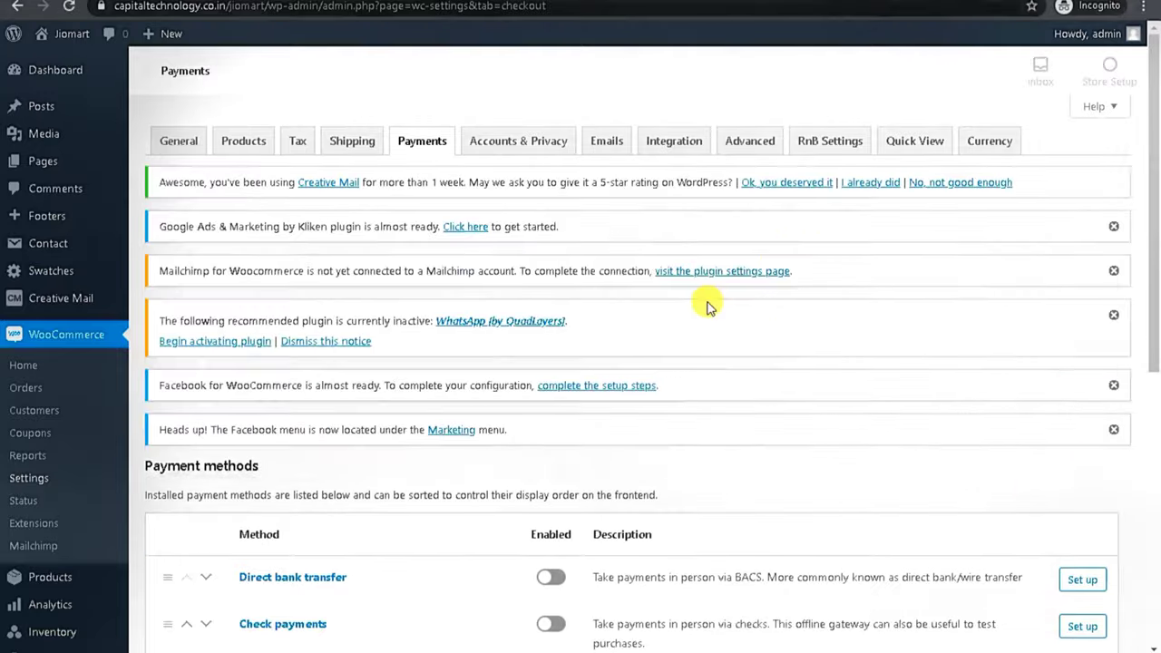
scroll(705, 303, down, 5)
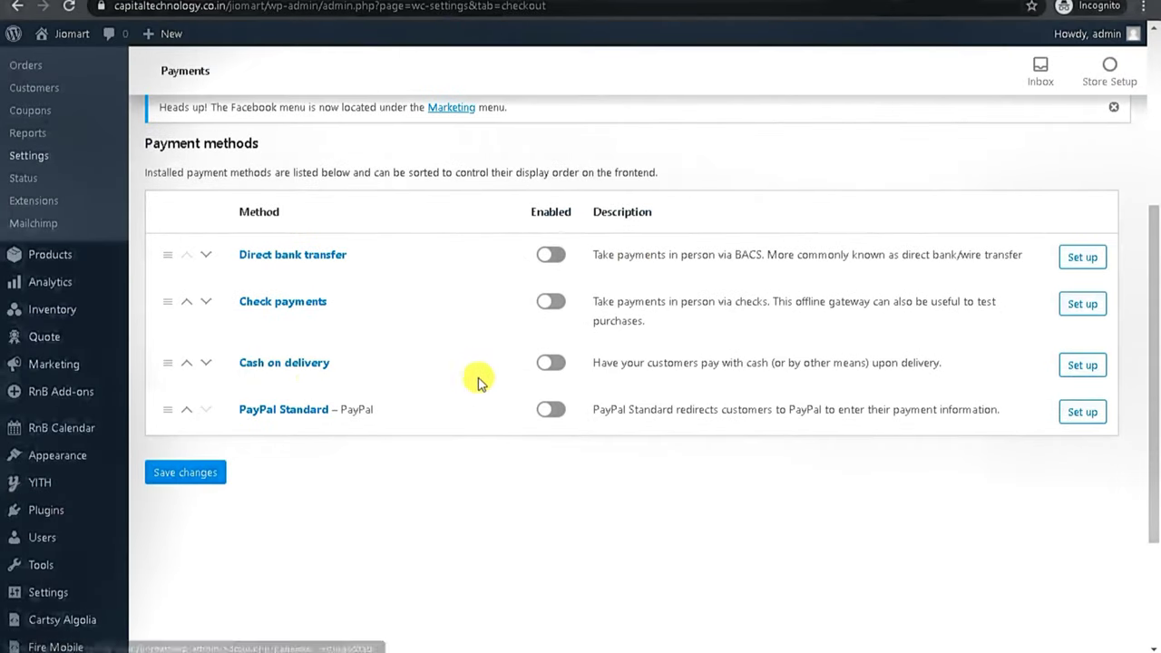
click(546, 365)
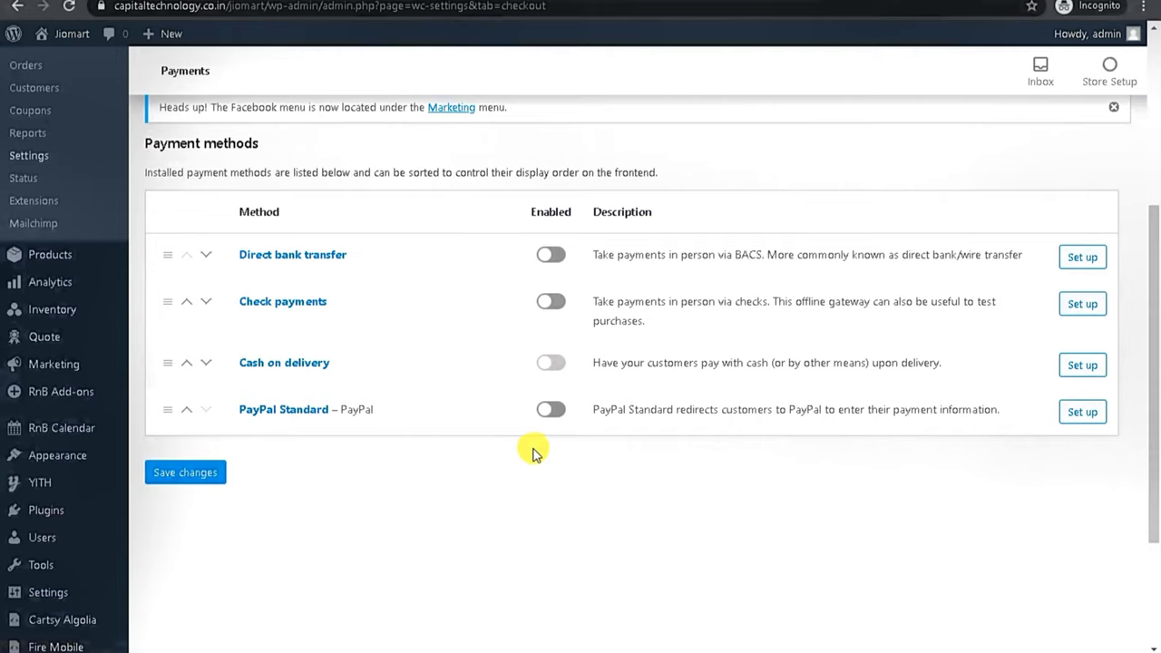
click(546, 366)
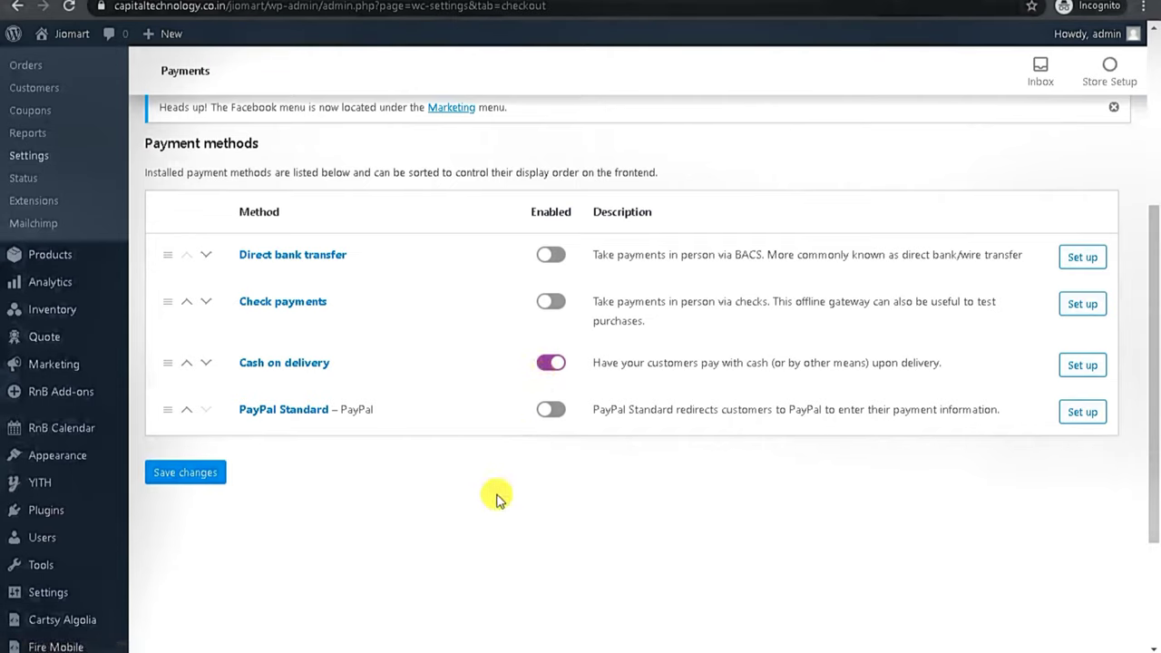
click(160, 479)
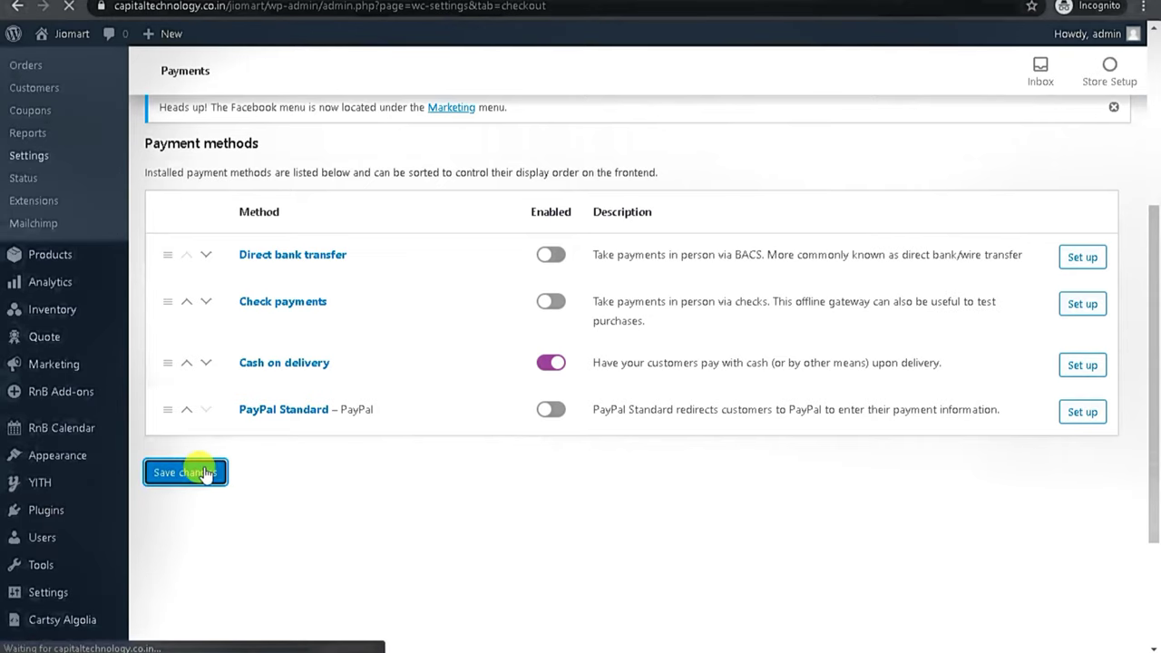
Briefly visit the Plugins list, then open a new incognito tab and a bookmarks folder
scroll(205, 474, down, 4)
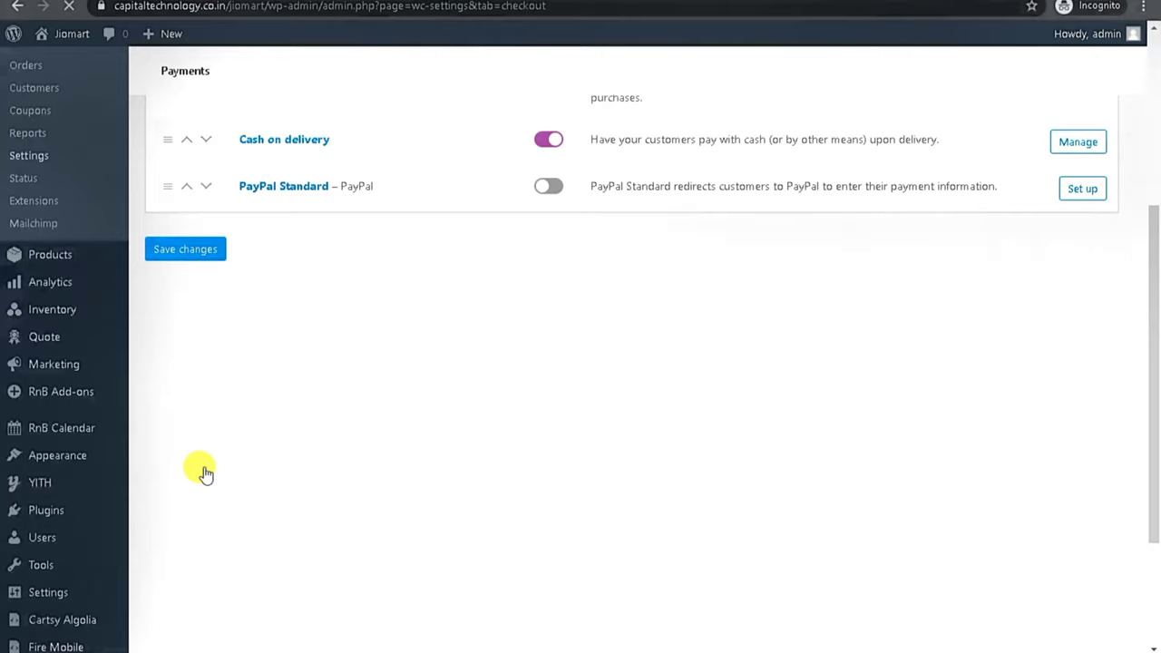
scroll(205, 474, up, 2)
scroll(205, 473, down, 1)
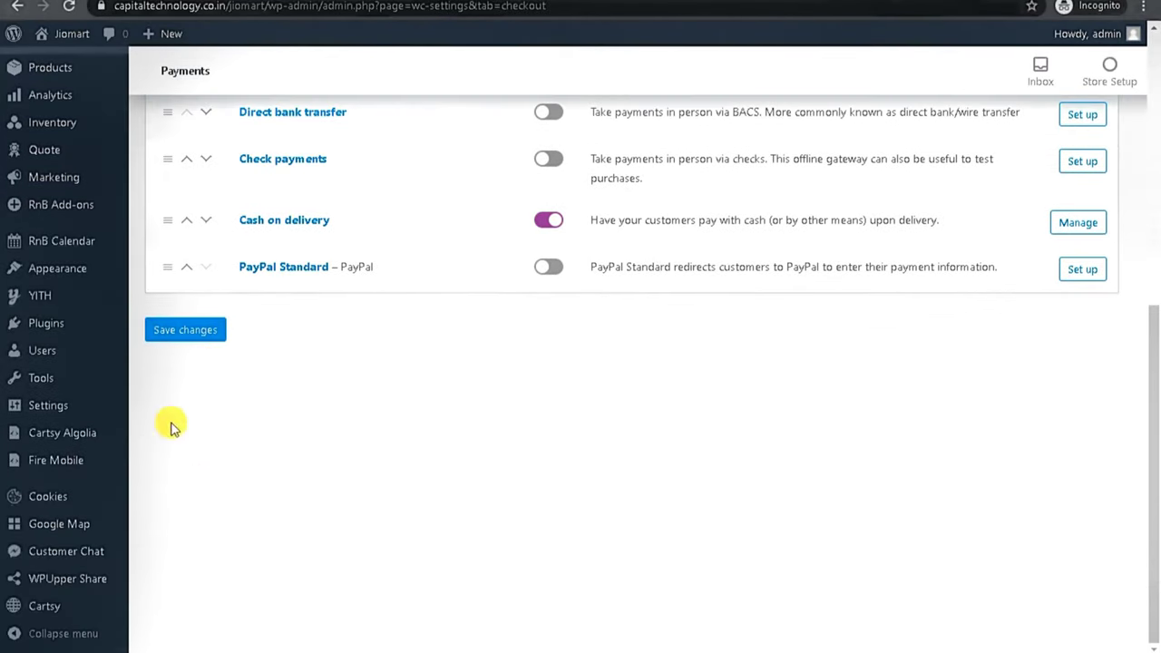
mouse_move(37, 325)
click(55, 330)
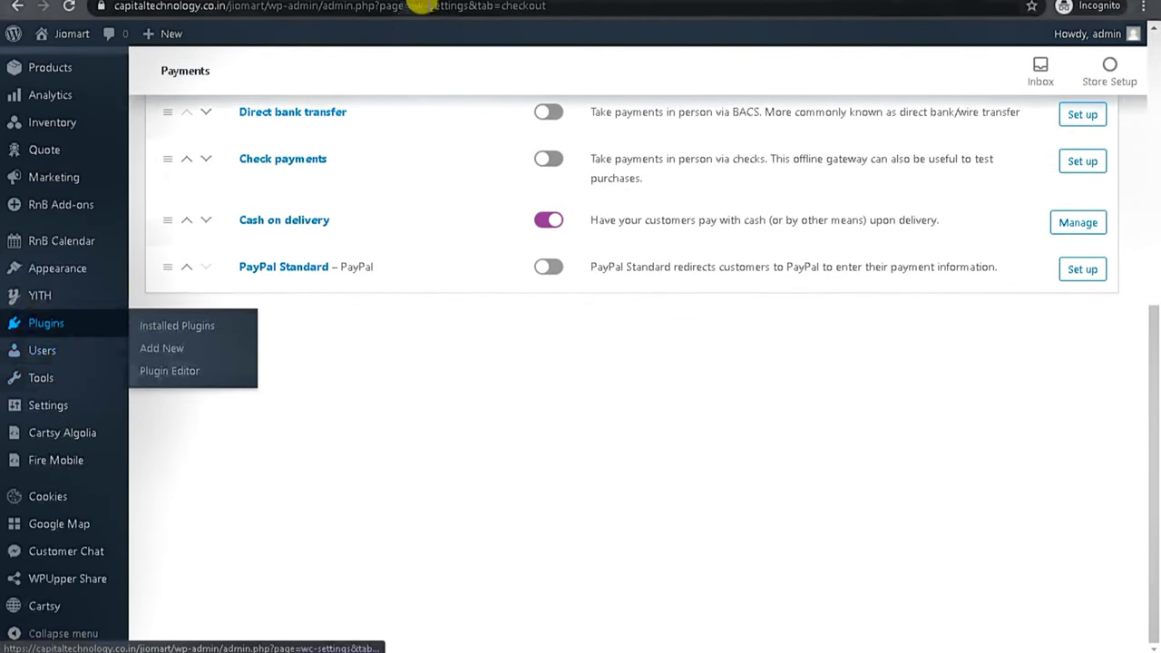
key(alt+Left)
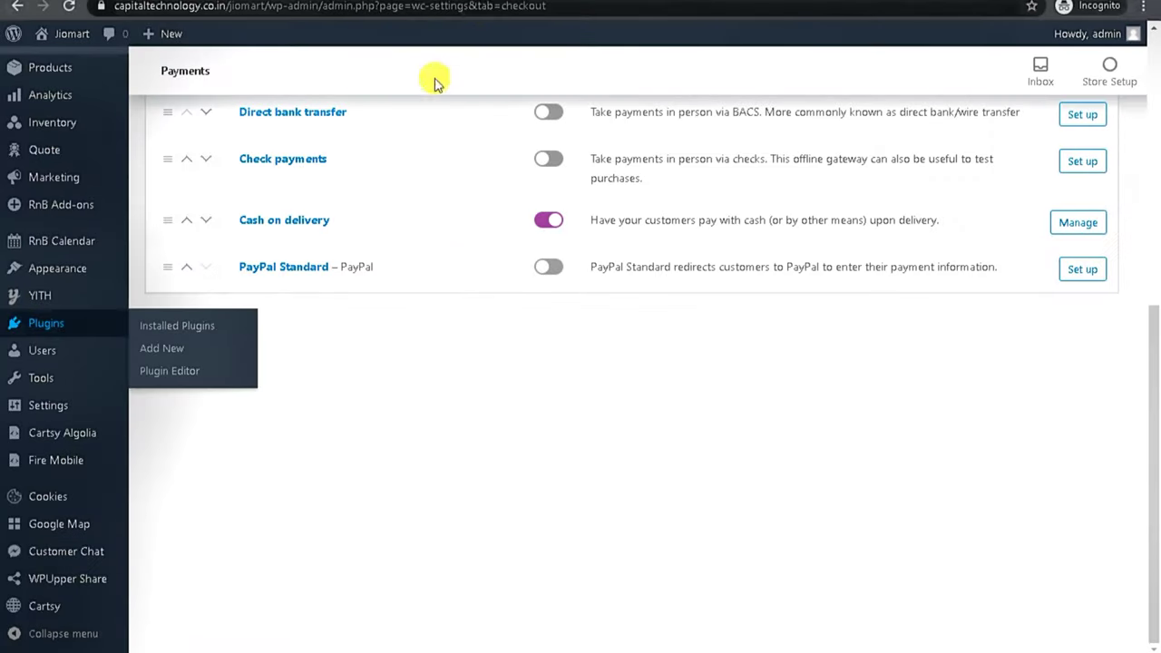
click(1001, 2)
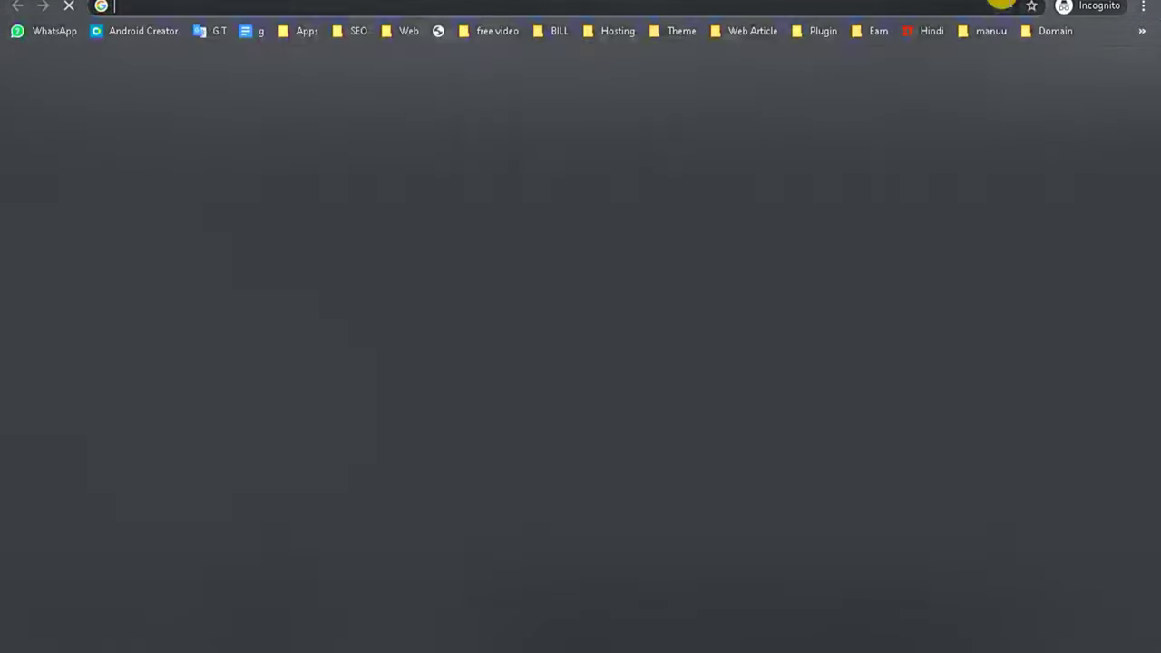
click(1050, 31)
mouse_move(1005, 42)
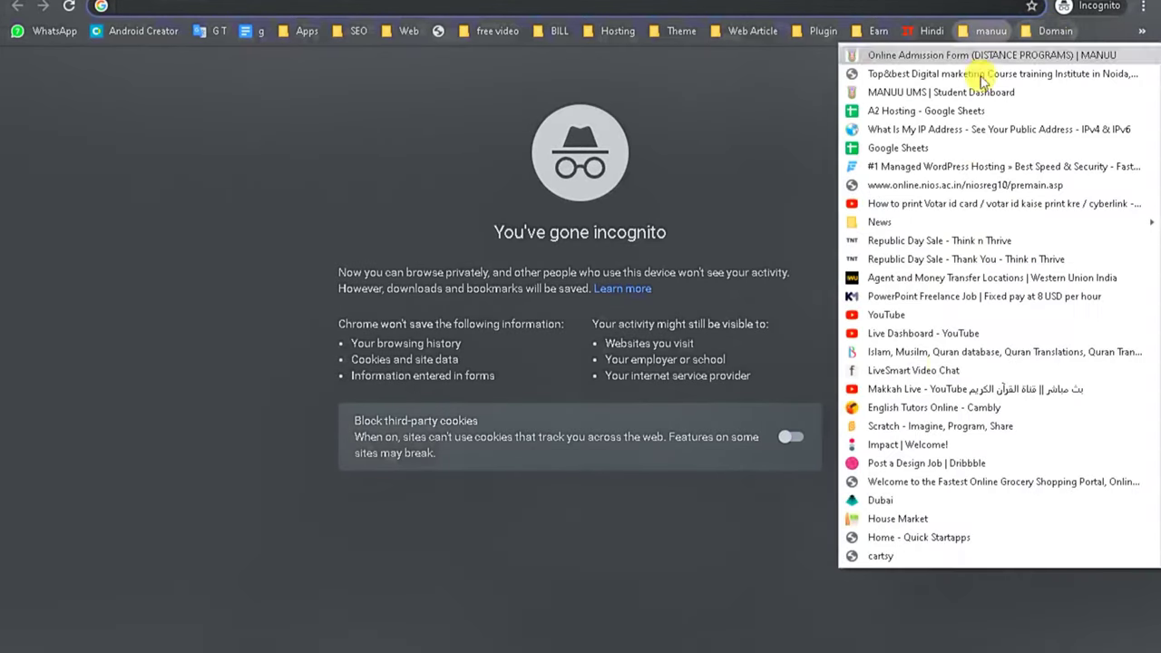
Open the Razorpay Dashboard login page from the address bar suggestion for 'ra'
click(173, 5)
text(ra)
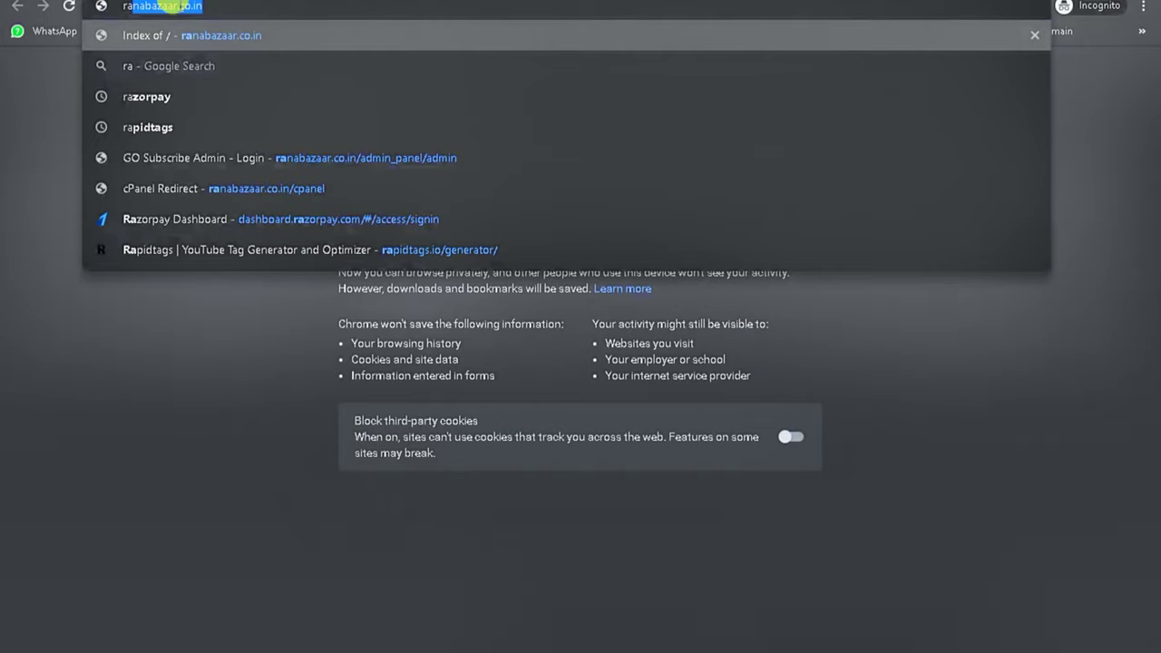
click(149, 218)
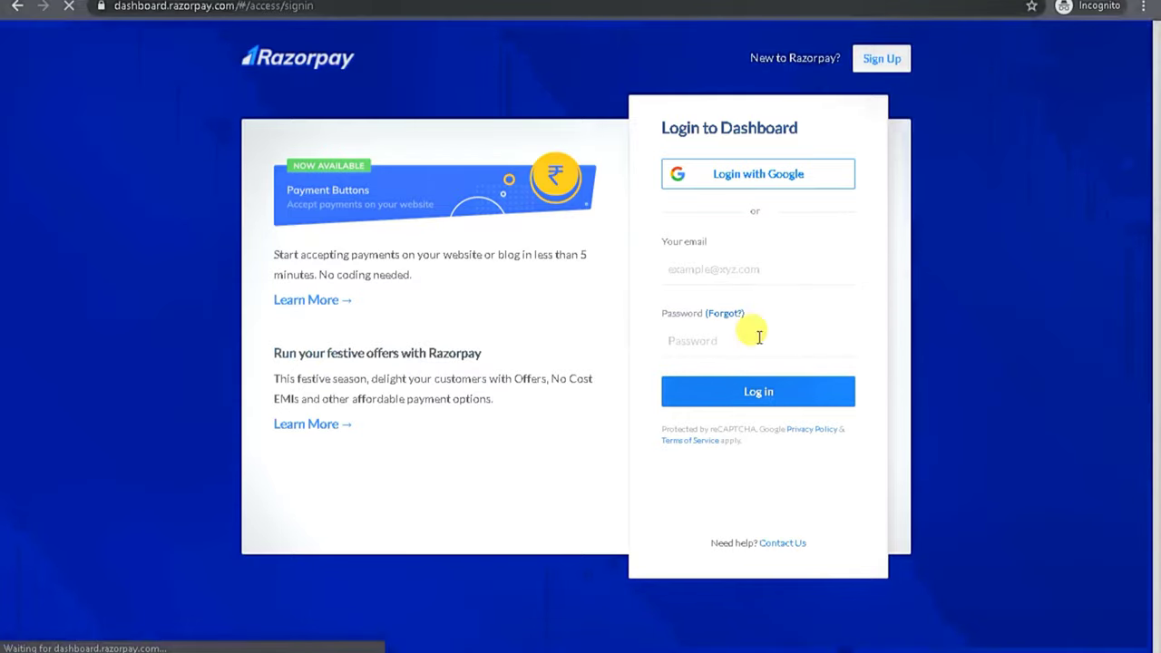
click(878, 60)
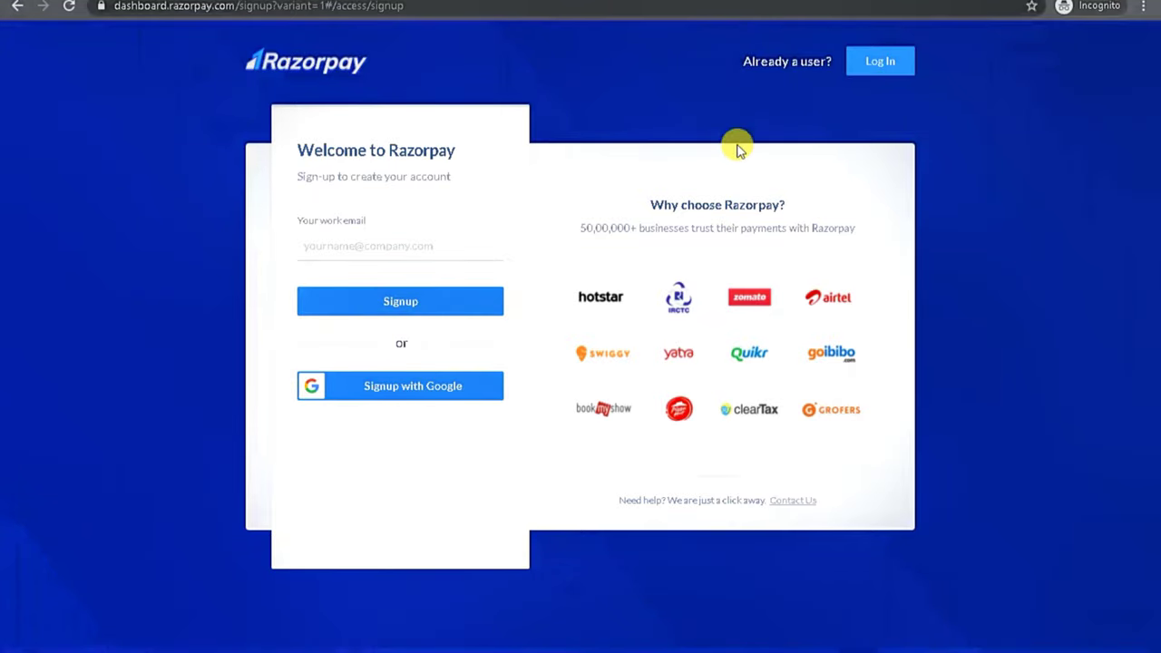
click(873, 62)
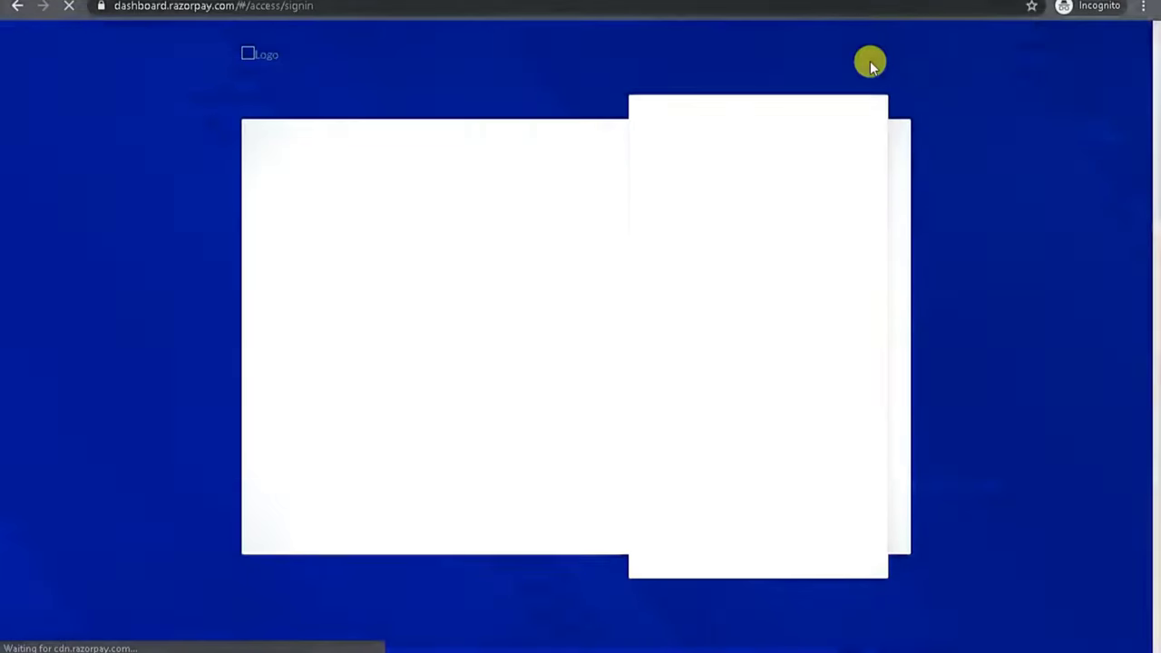
Fill the login e-mail field with the saved account e-mail from autofill
click(711, 263)
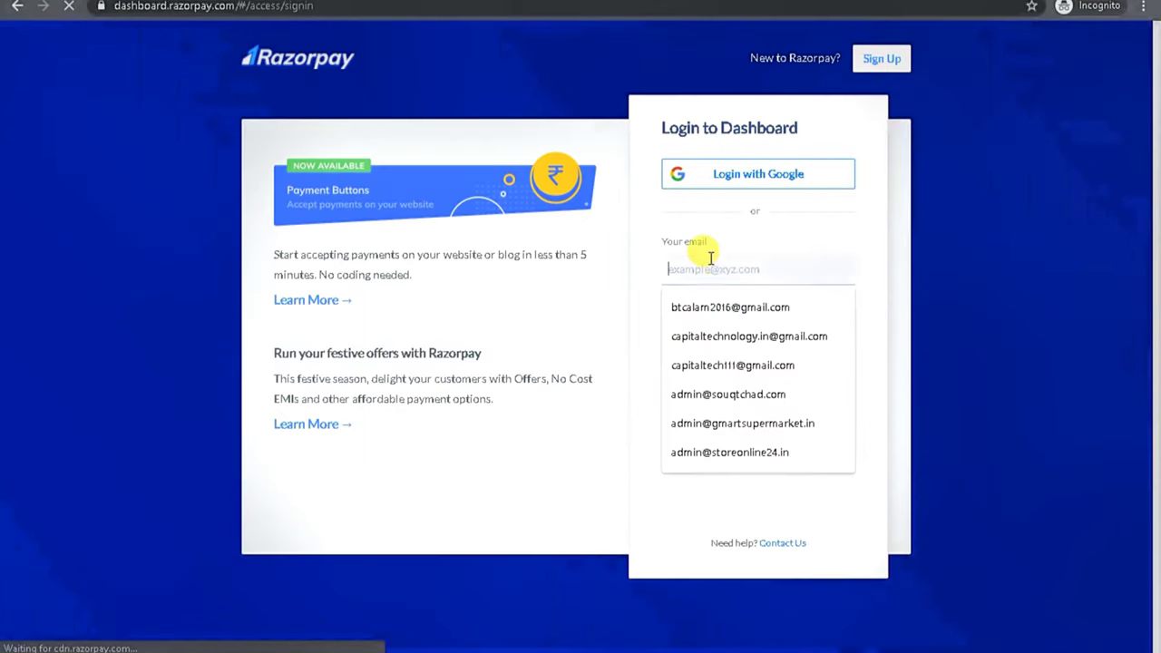
click(739, 337)
click(696, 341)
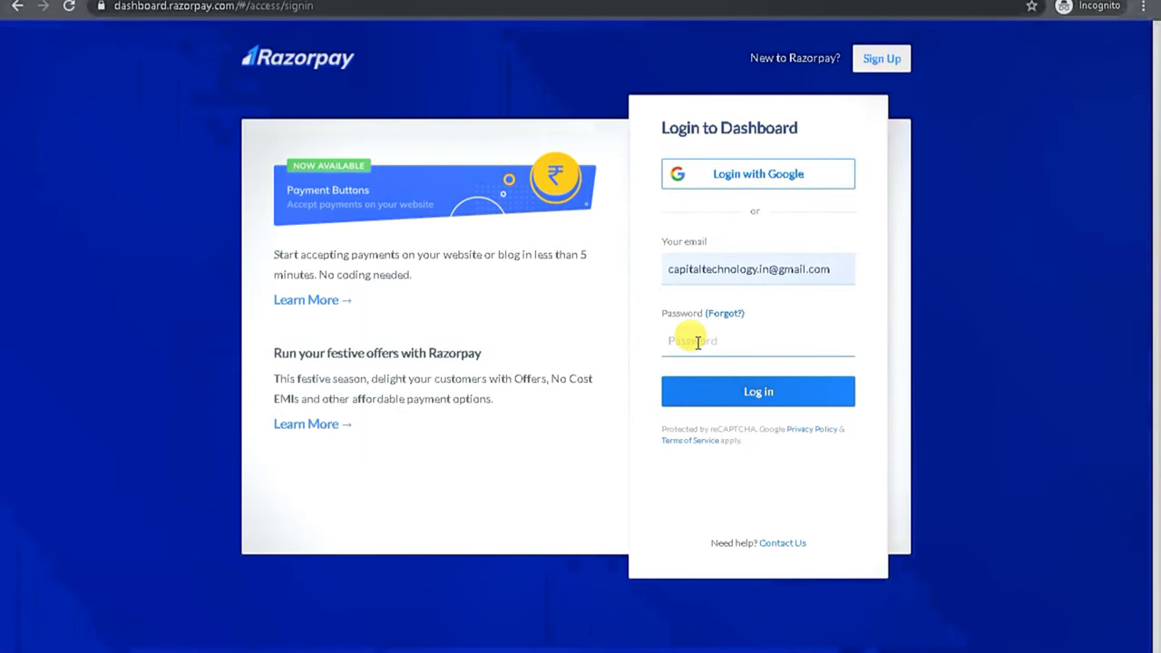
click(718, 278)
key(ctrl+a)
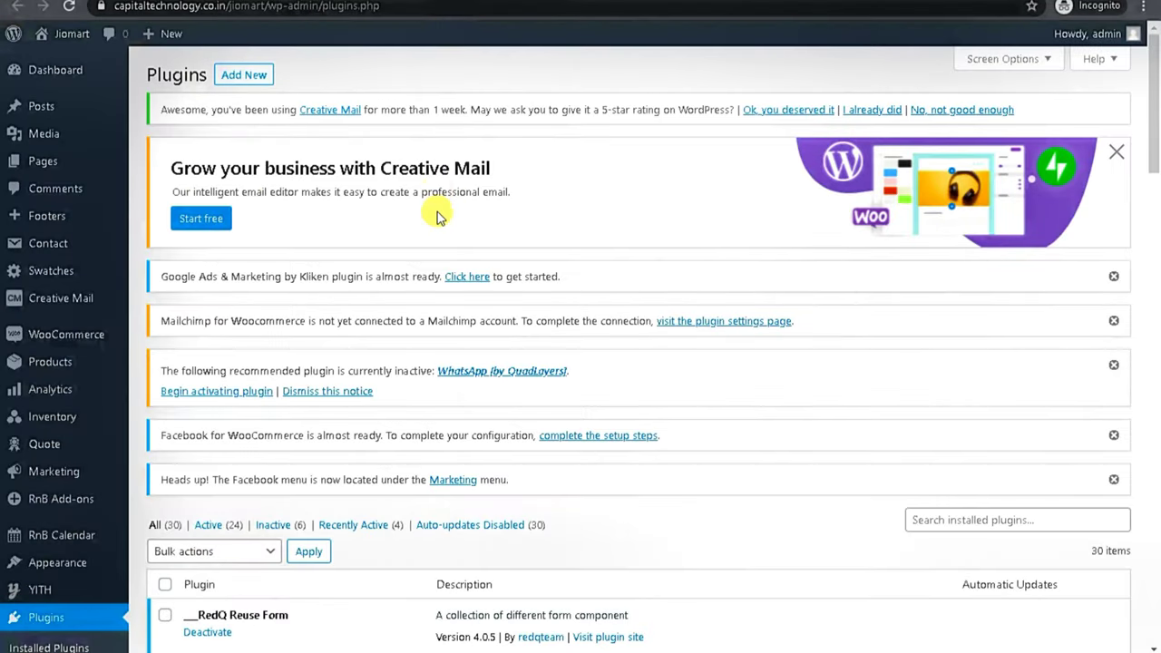
scroll(311, 376, down, 5)
Search Plugins > Add New for 'razorpay'
scroll(285, 301, up, 5)
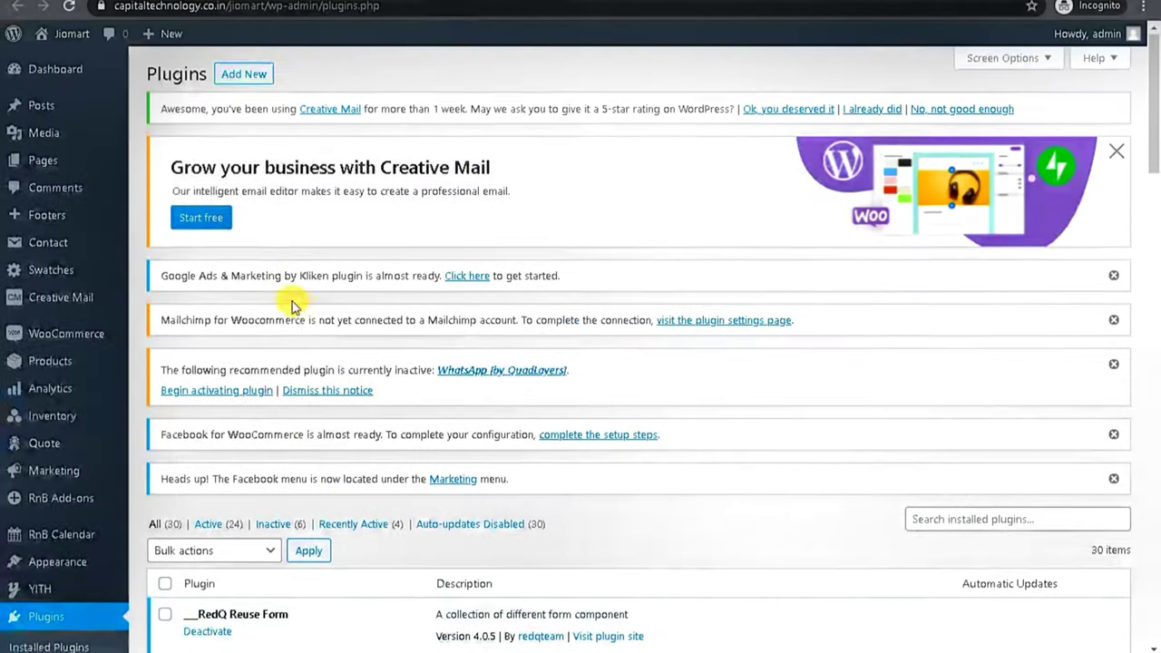
right_click(237, 81)
click(241, 77)
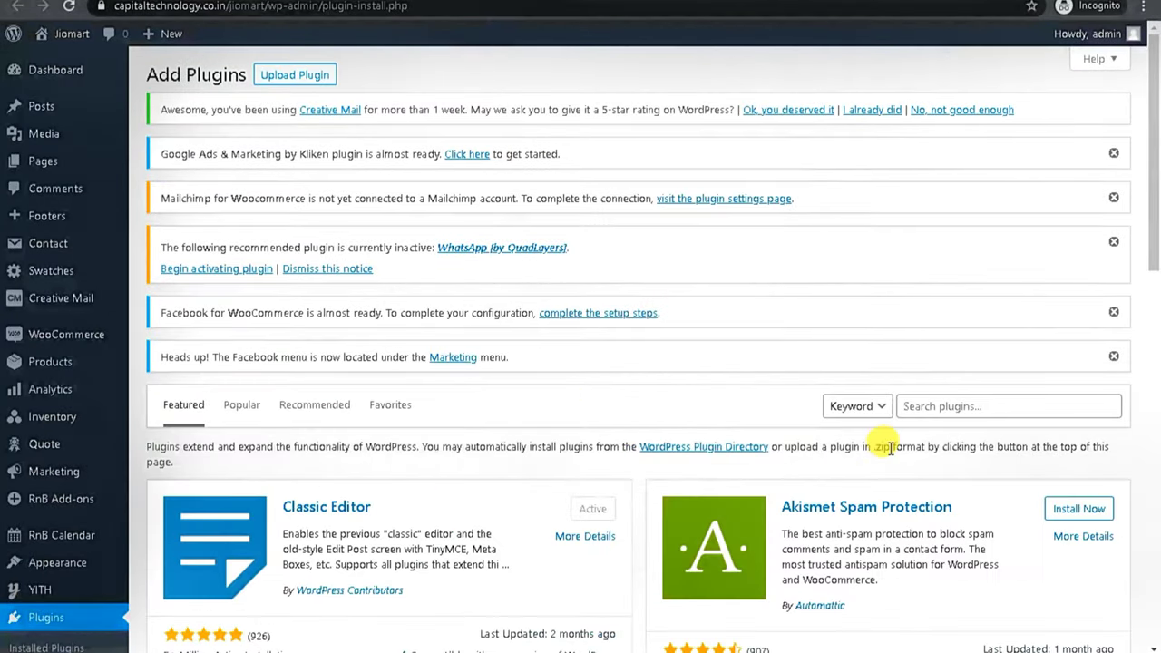
click(933, 408)
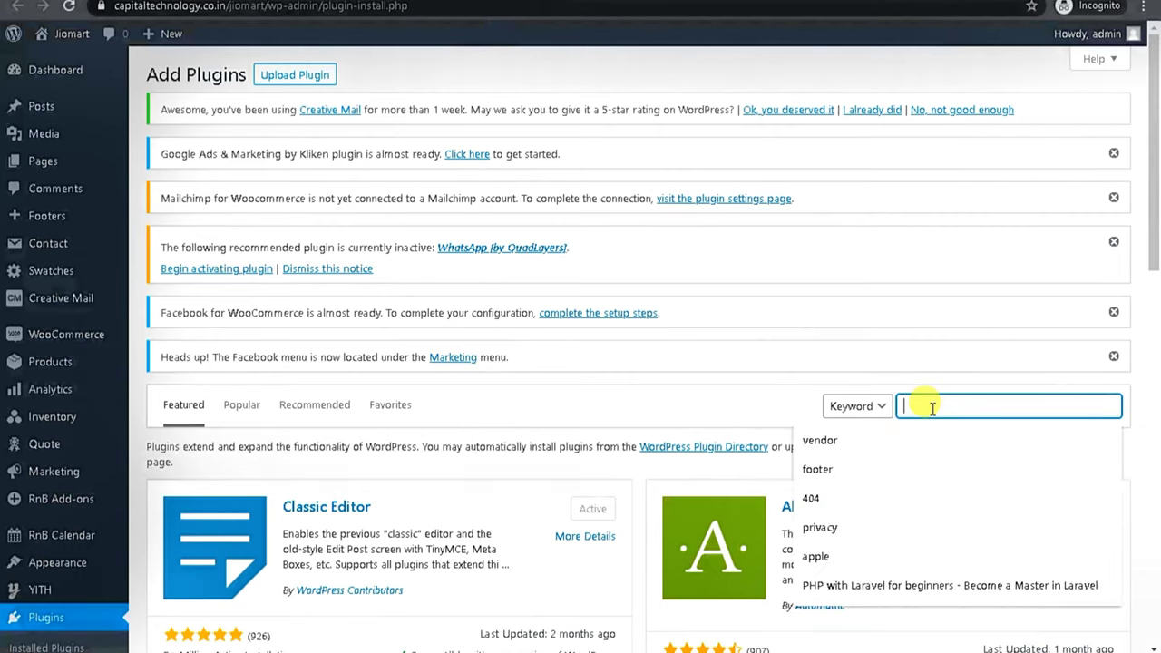
text(raz)
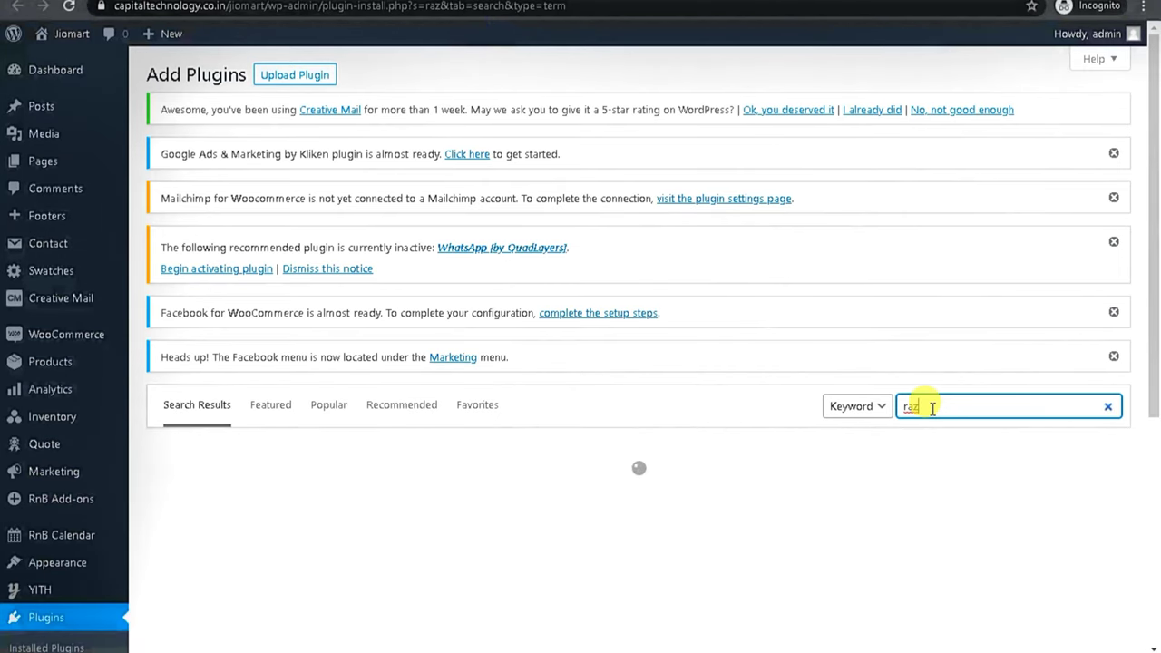
text(orpay)
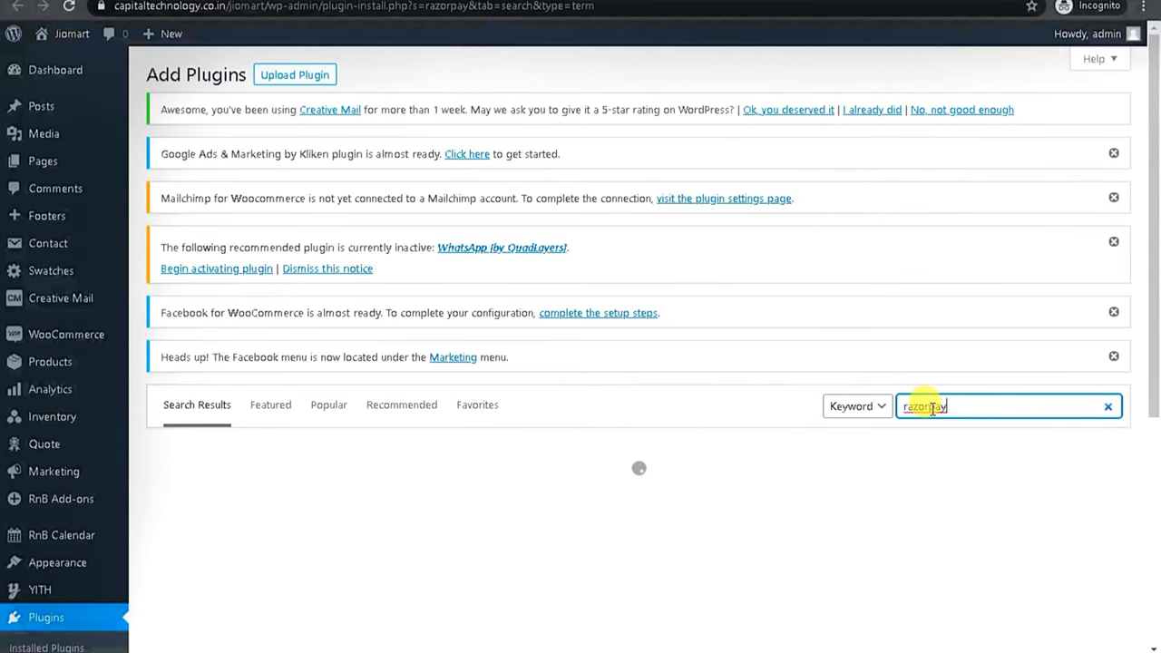
Install and activate the Razorpay for WooCommerce plugin
scroll(908, 422, down, 2)
click(573, 334)
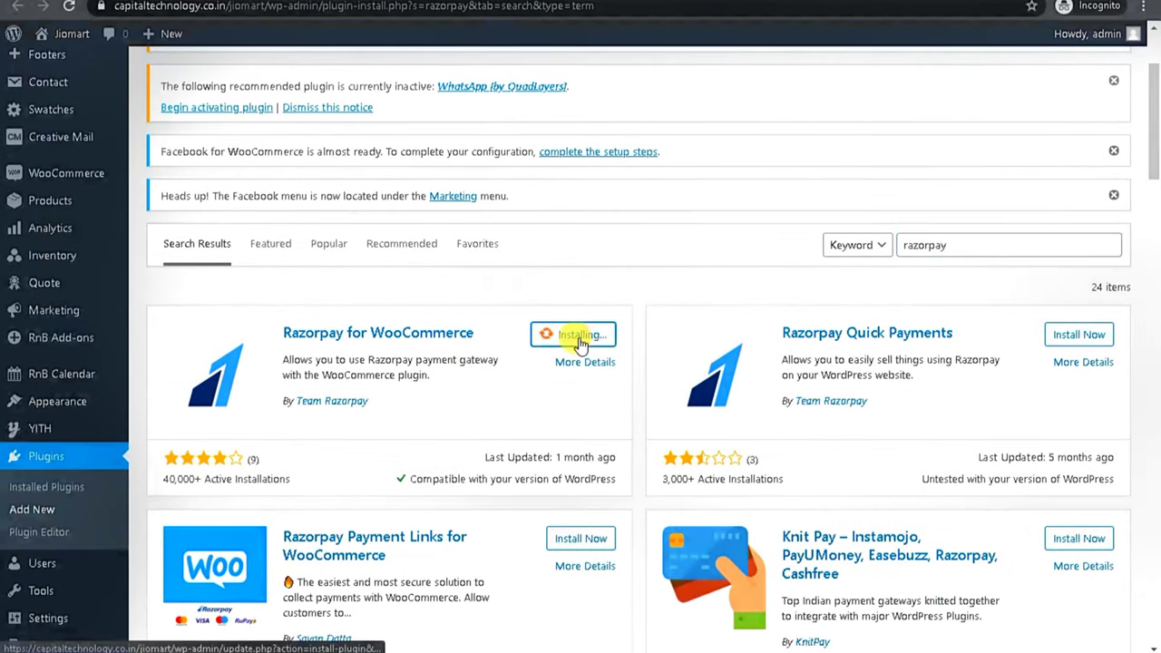
scroll(571, 535, down, 2)
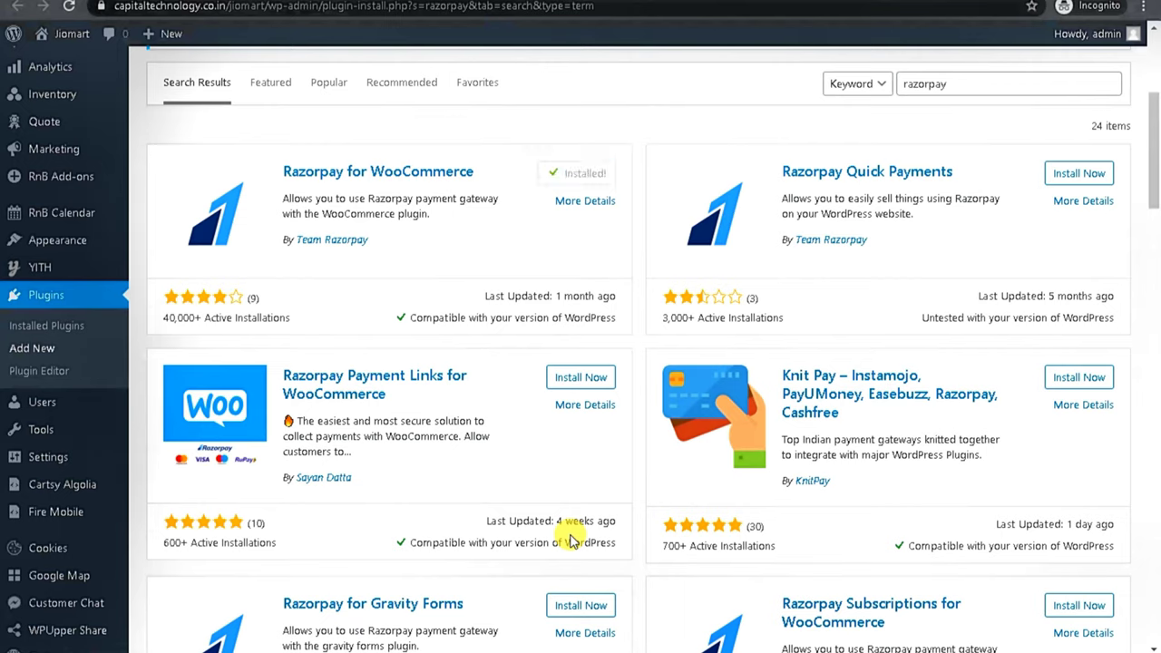
click(580, 175)
scroll(434, 363, down, 2)
scroll(434, 363, down, 1)
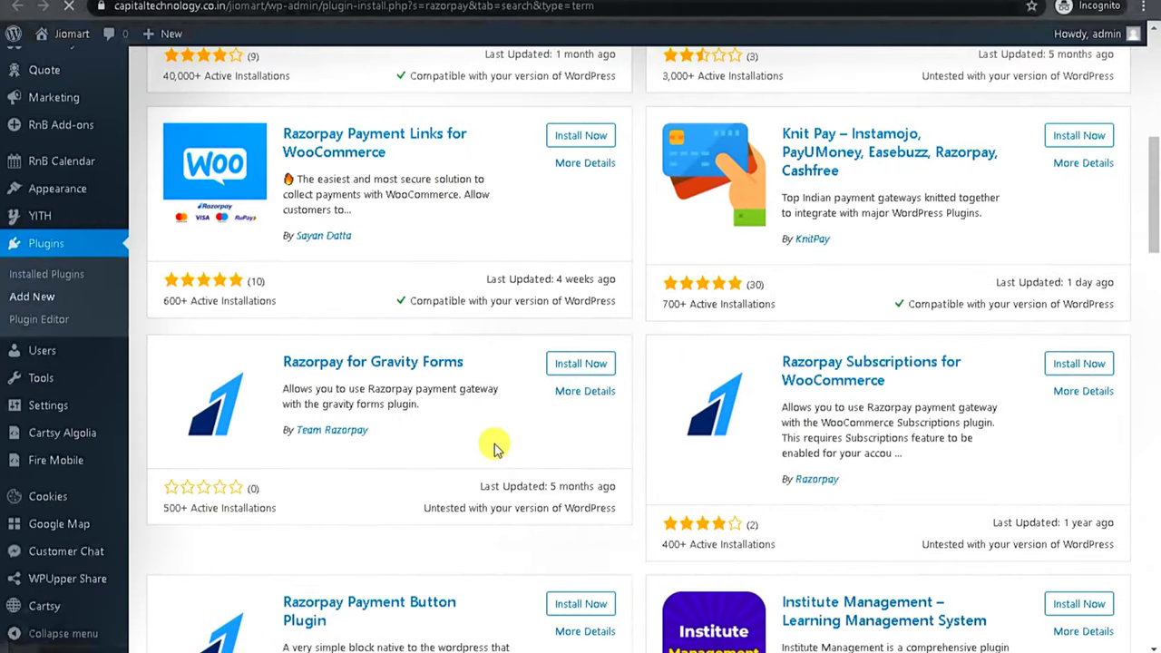
scroll(998, 490, down, 4)
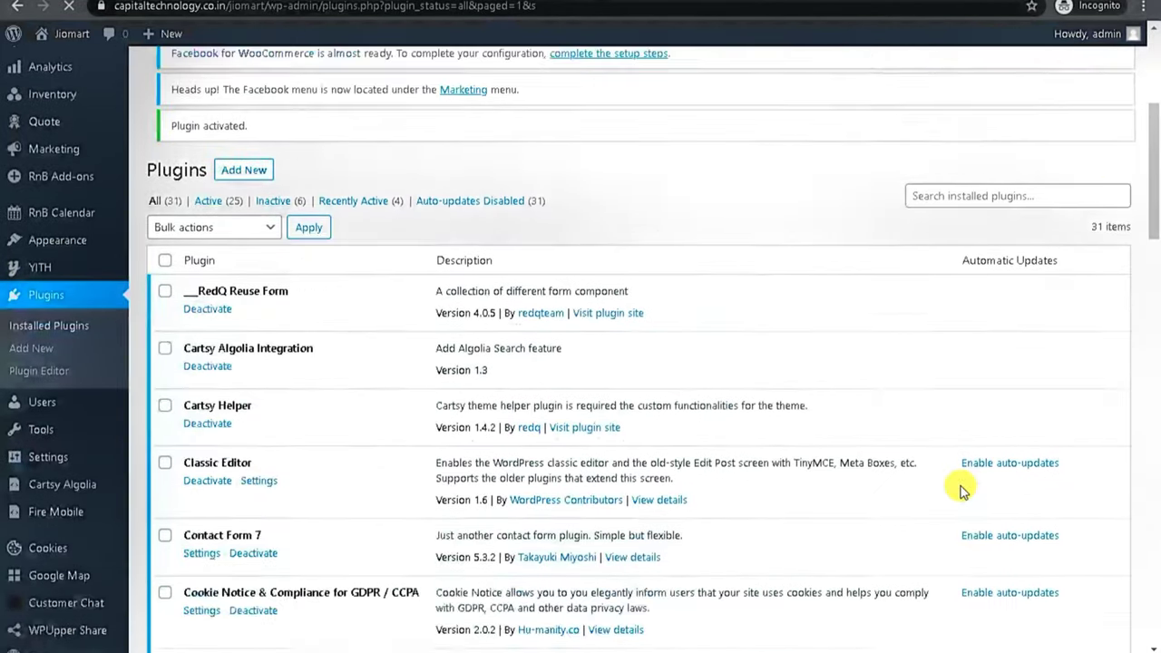
scroll(962, 490, down, 7)
scroll(962, 563, up, 8)
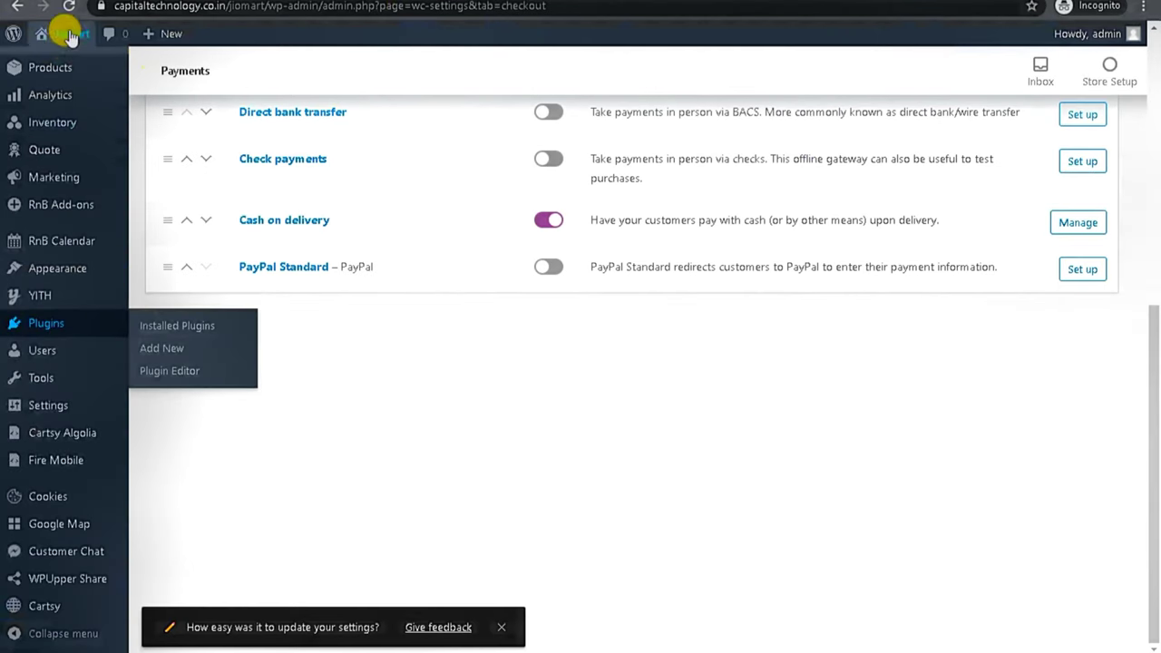
click(72, 10)
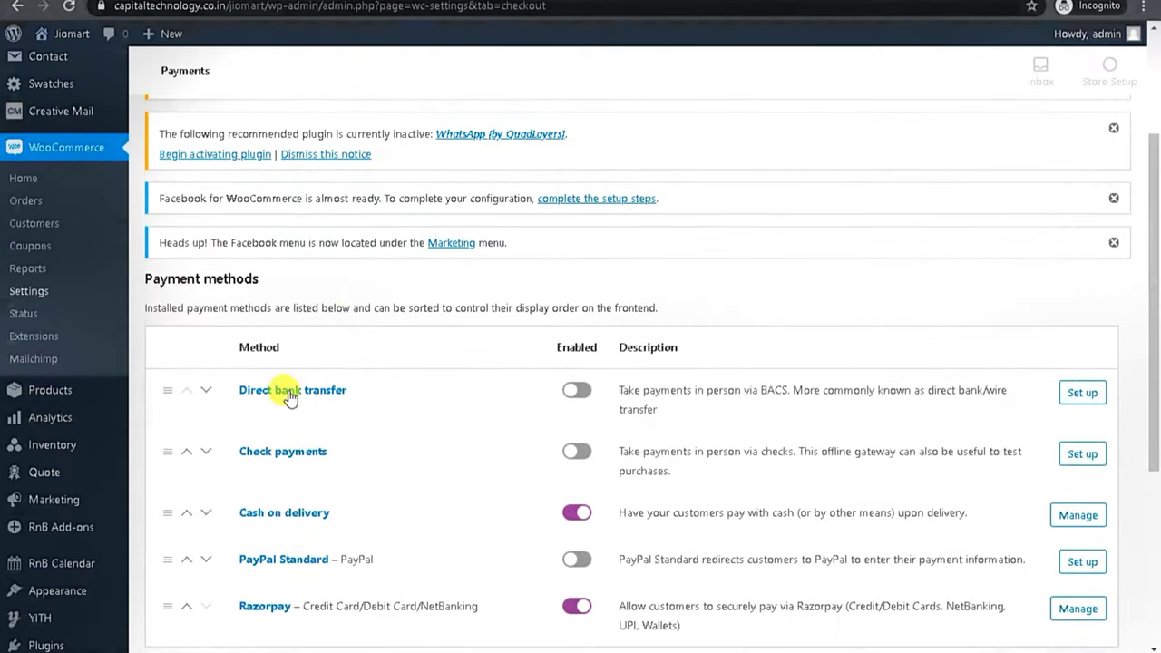
Open Razorpay's Manage settings and review the empty Key ID and Key Secret fields
scroll(475, 459, down, 3)
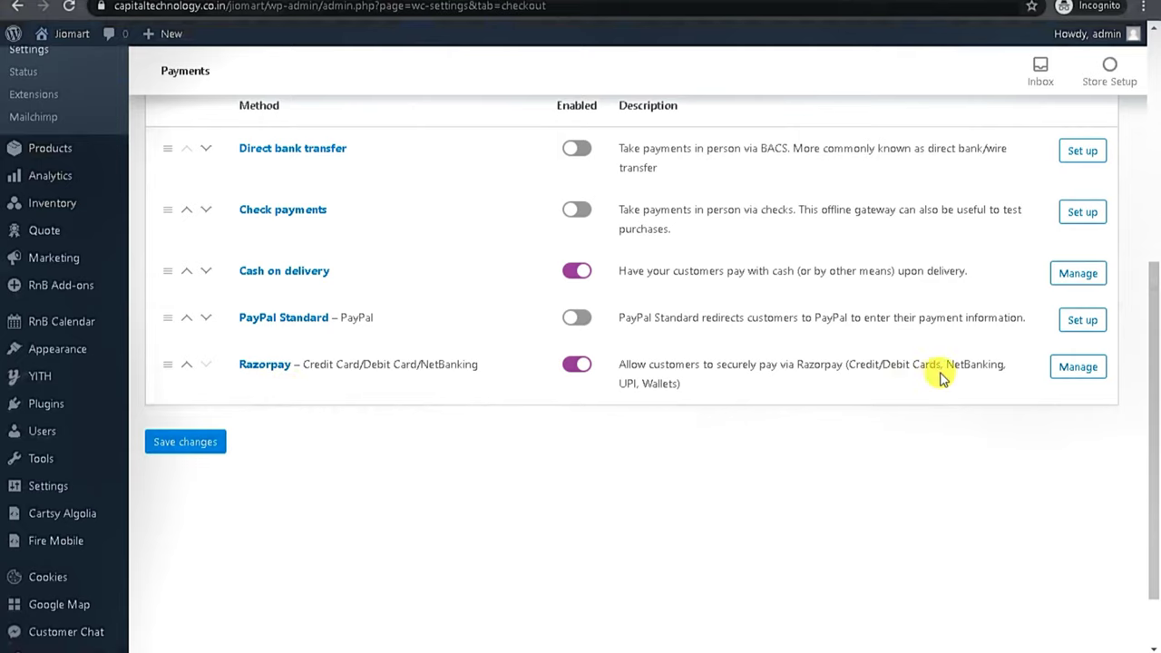
click(1071, 372)
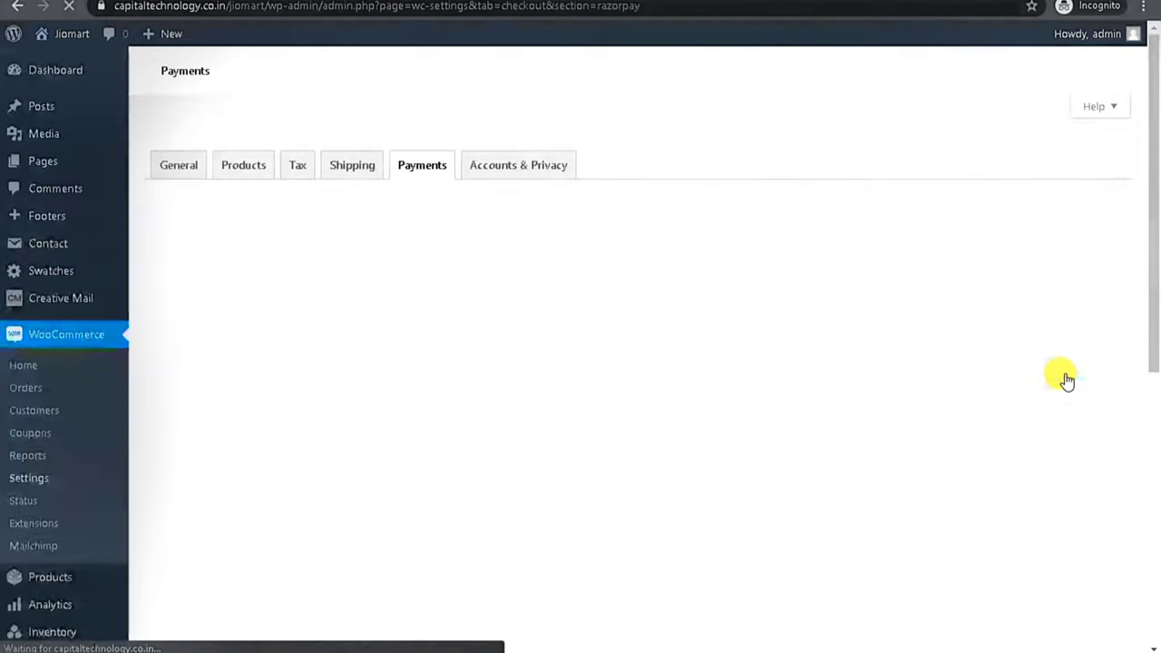
scroll(329, 464, down, 3)
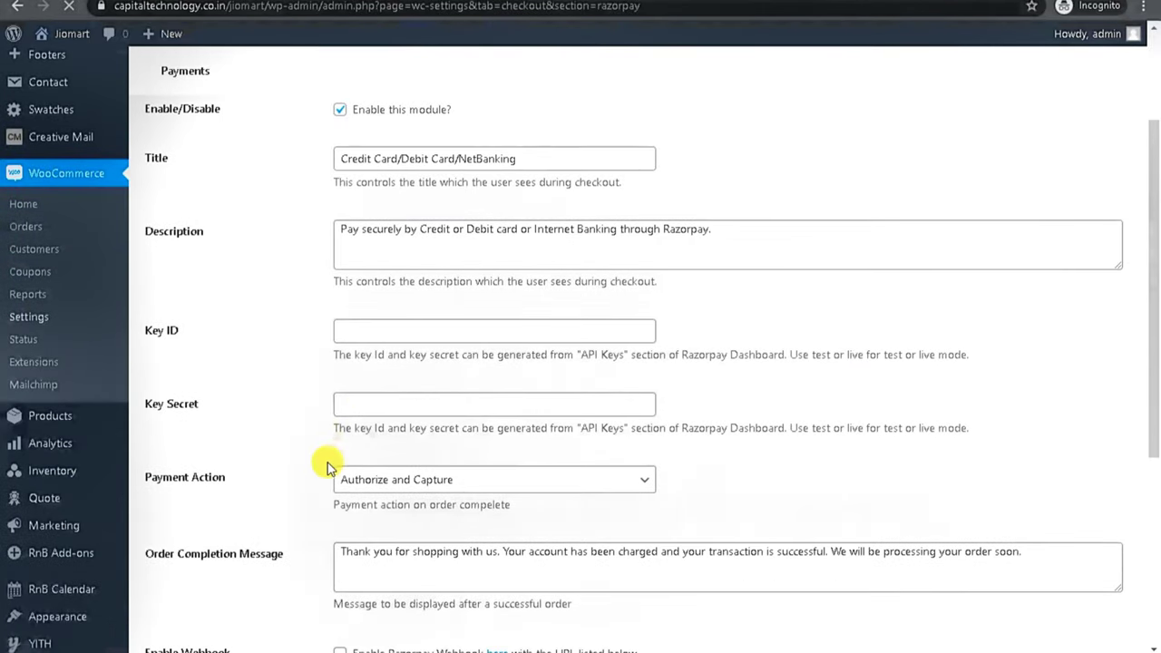
scroll(329, 487, down, 3)
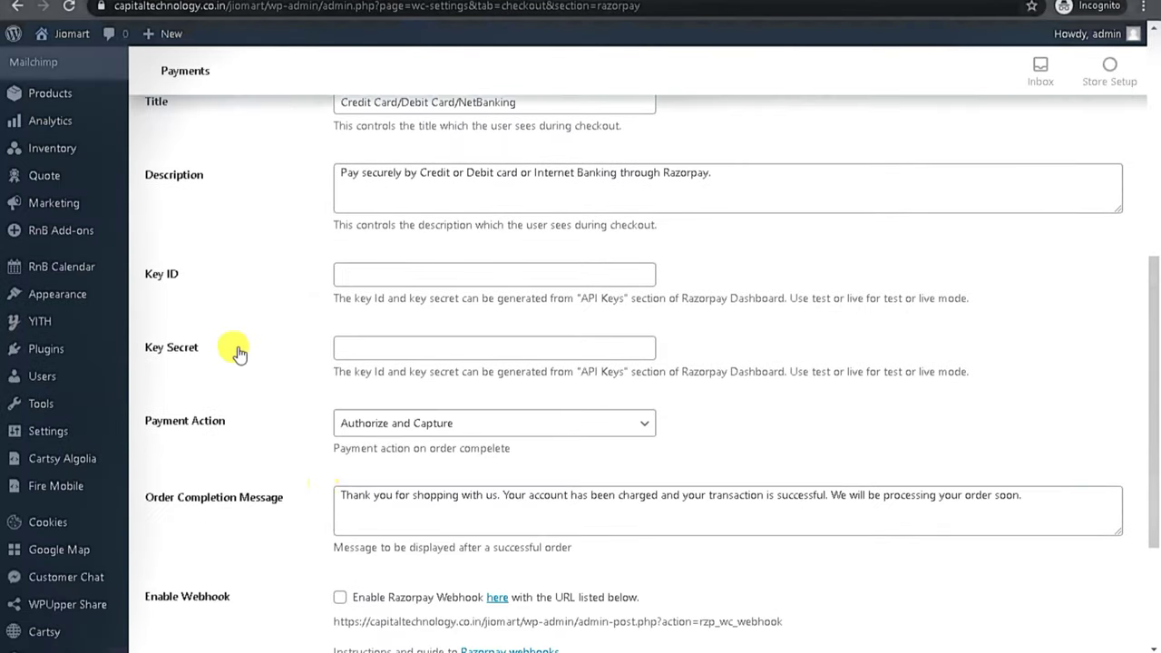
double_click(158, 274)
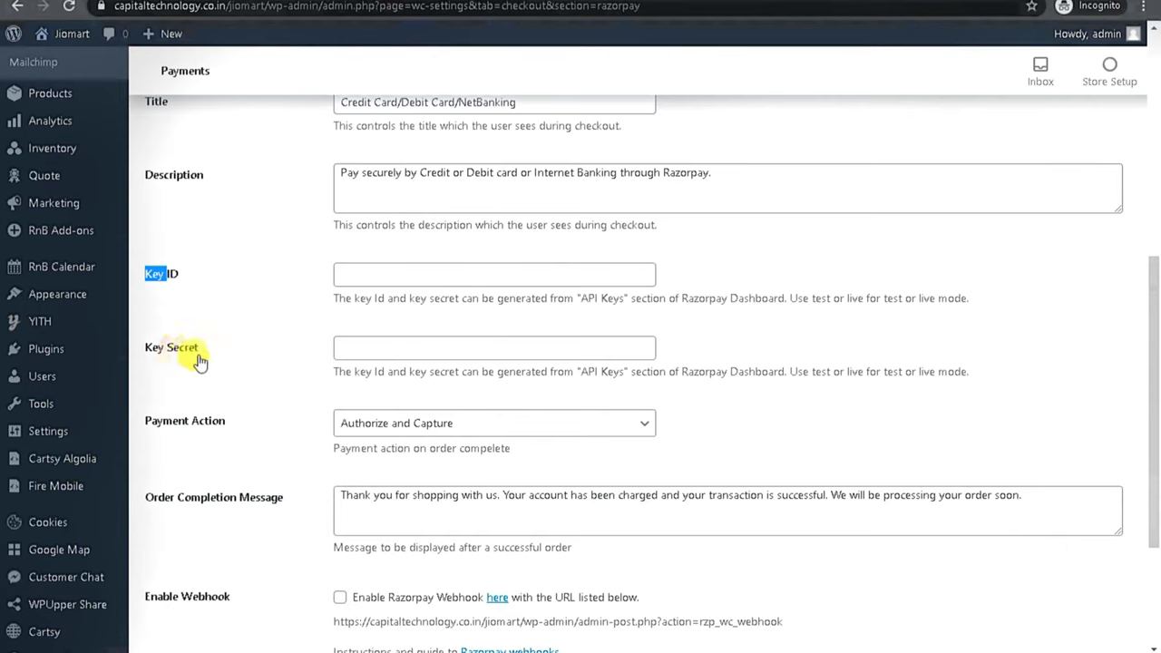
drag(216, 354, 141, 353)
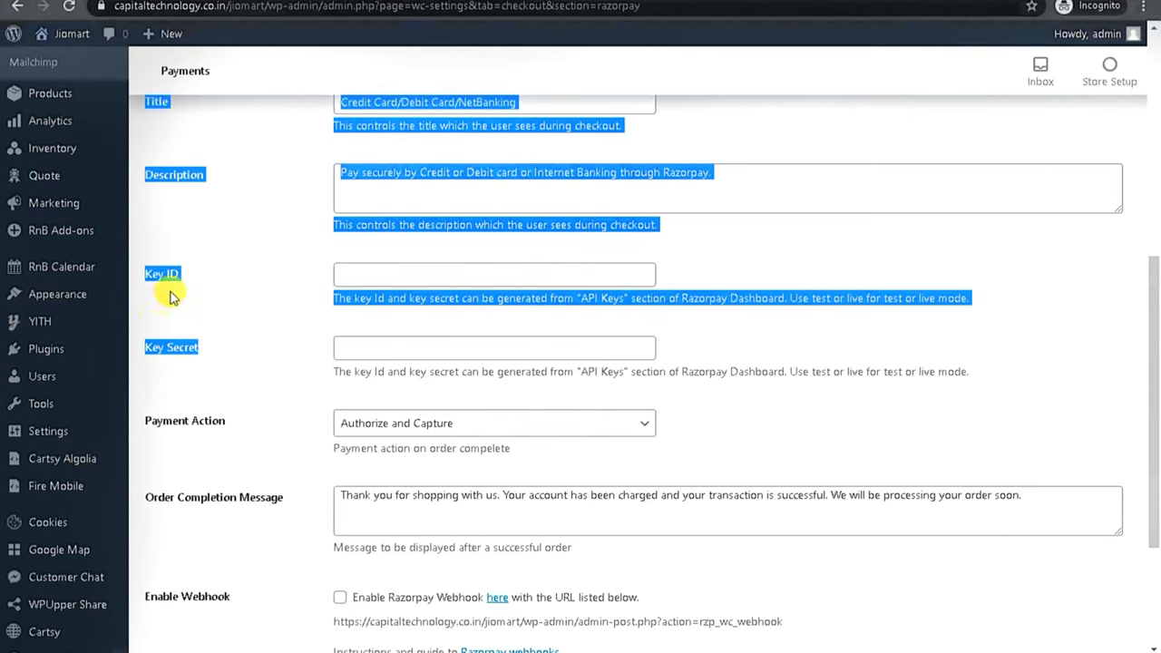
click(381, 361)
scroll(521, 478, down, 2)
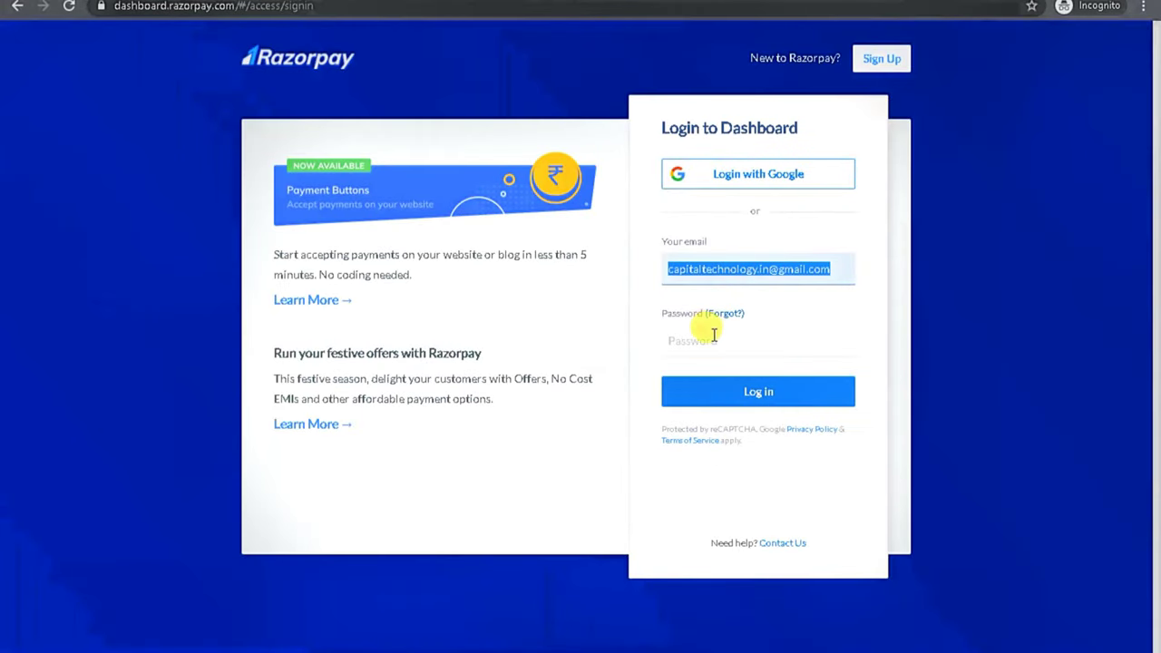
click(706, 334)
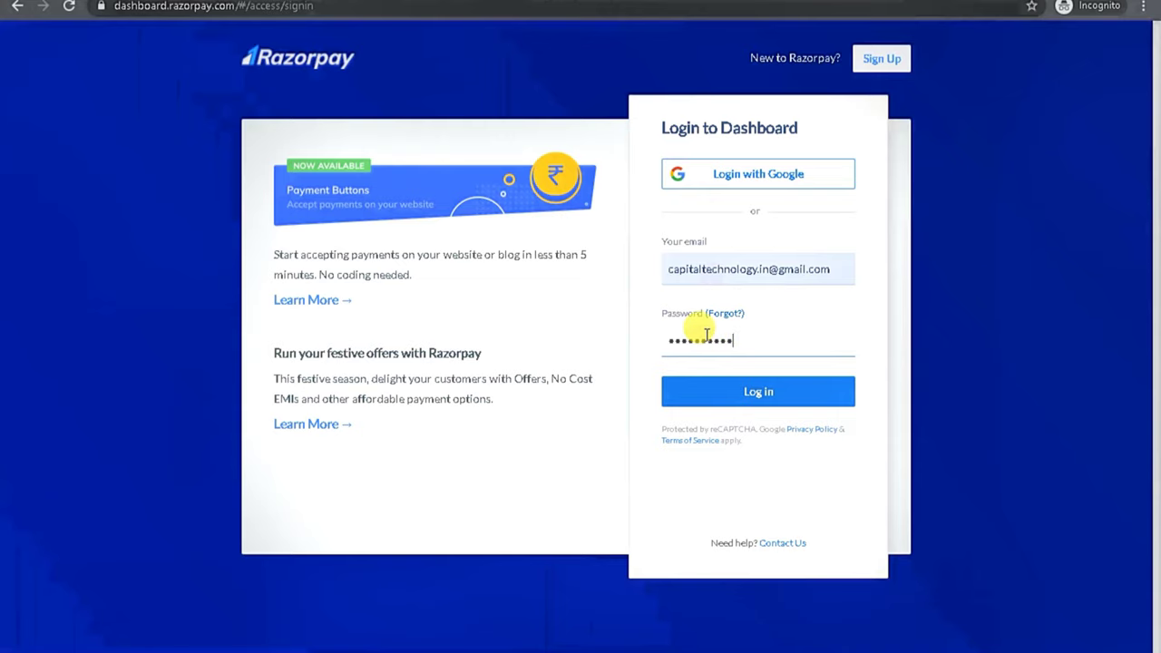
Log in to Razorpay and pass the stairs reCAPTCHA to reach the dashboard home
click(773, 392)
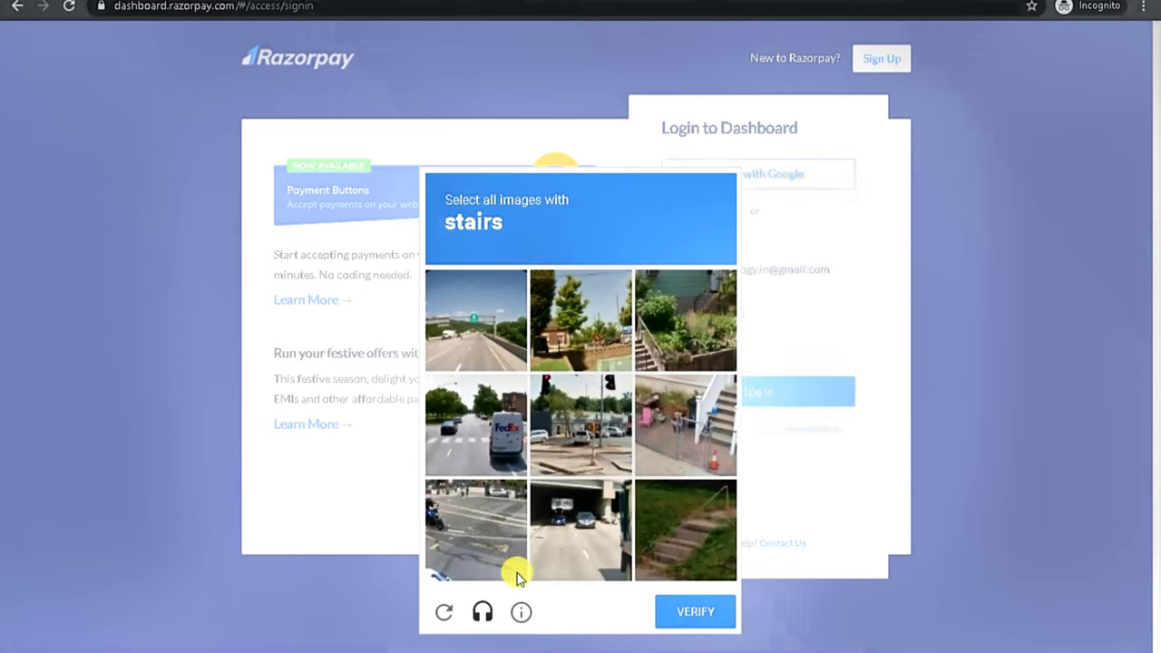
click(655, 546)
click(690, 427)
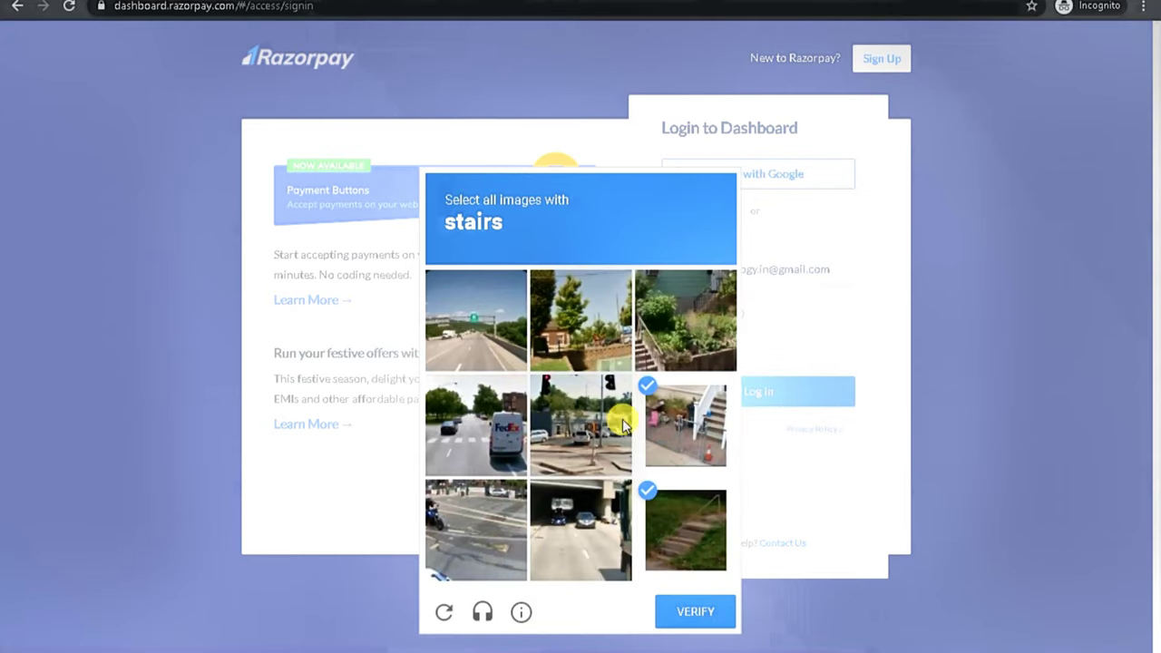
click(648, 350)
click(692, 613)
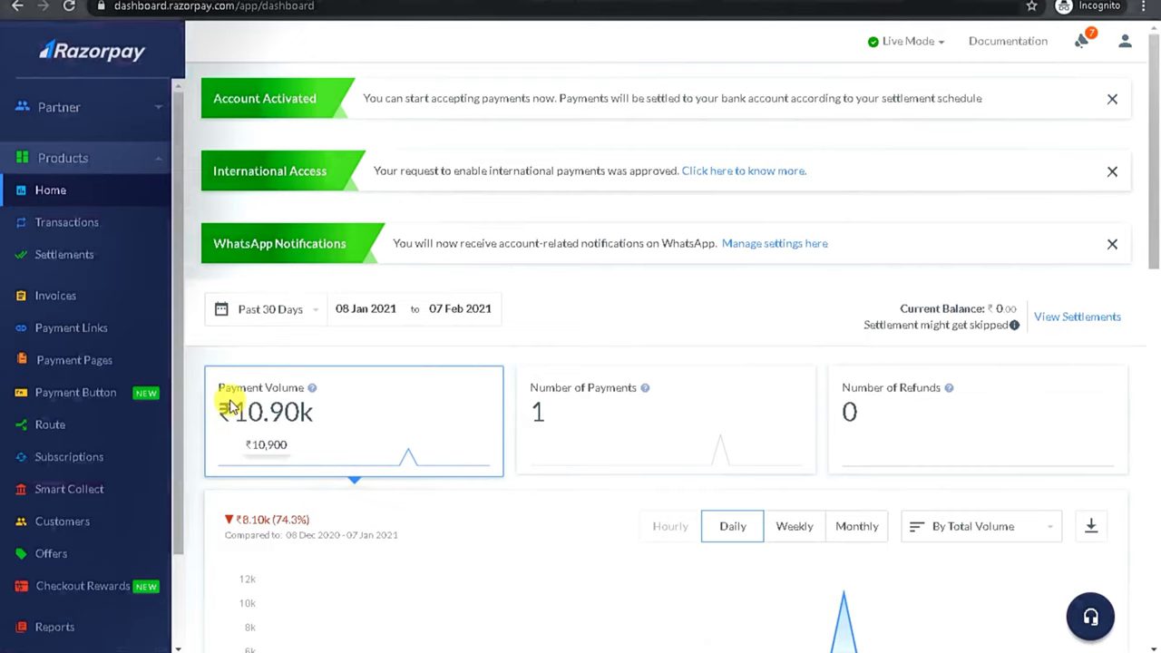
In Razorpay Dashboard, go to account Settings > API Keys and select the live Key Id
scroll(754, 456, down, 5)
scroll(753, 455, down, 5)
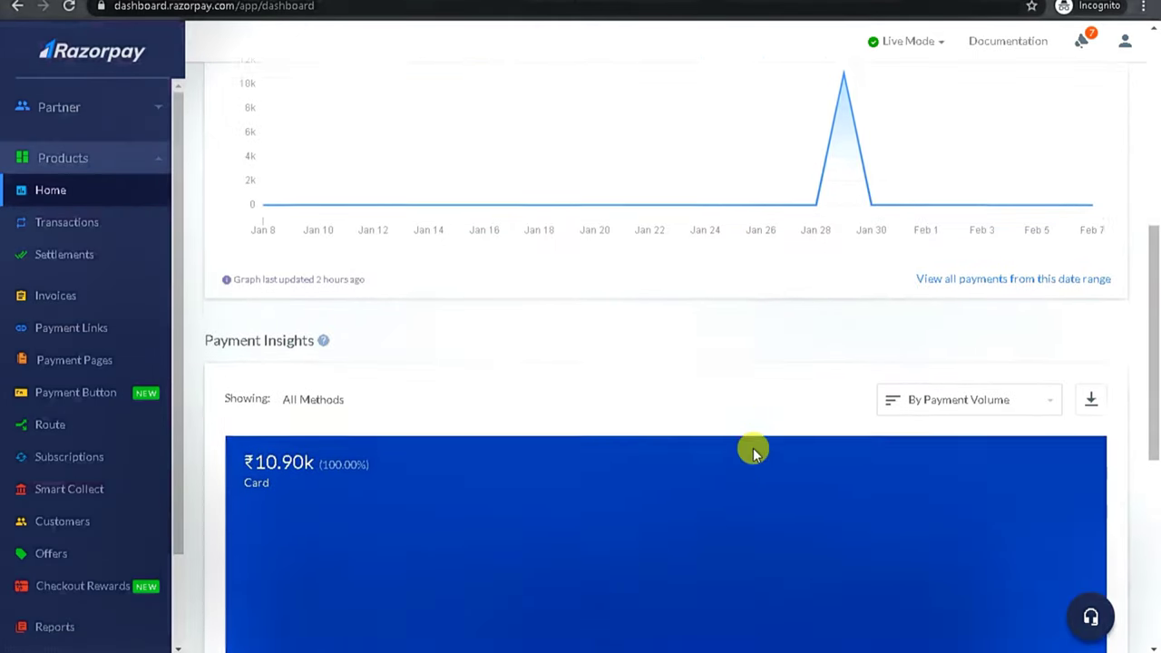
scroll(753, 455, down, 1)
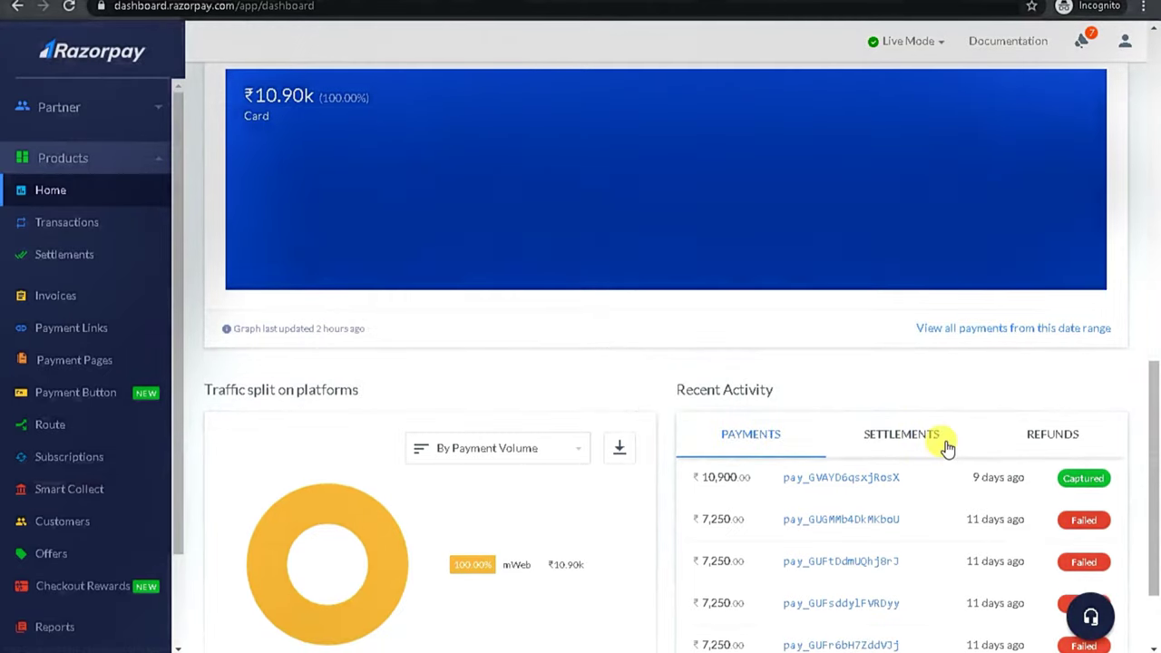
scroll(123, 560, down, 1)
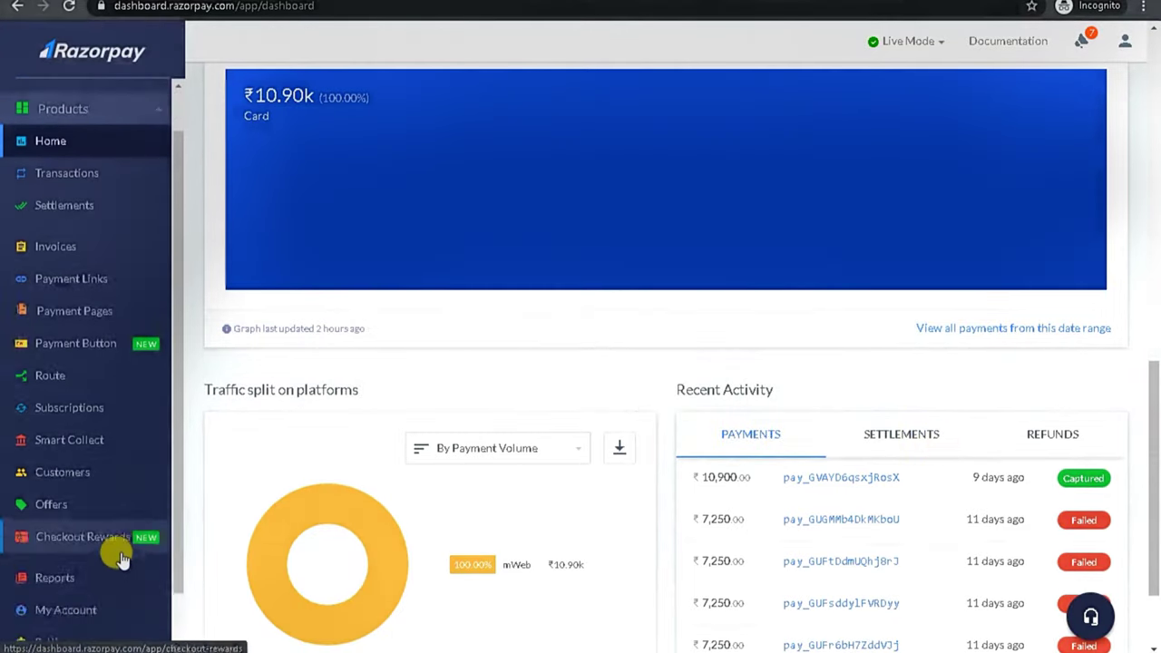
scroll(123, 560, down, 1)
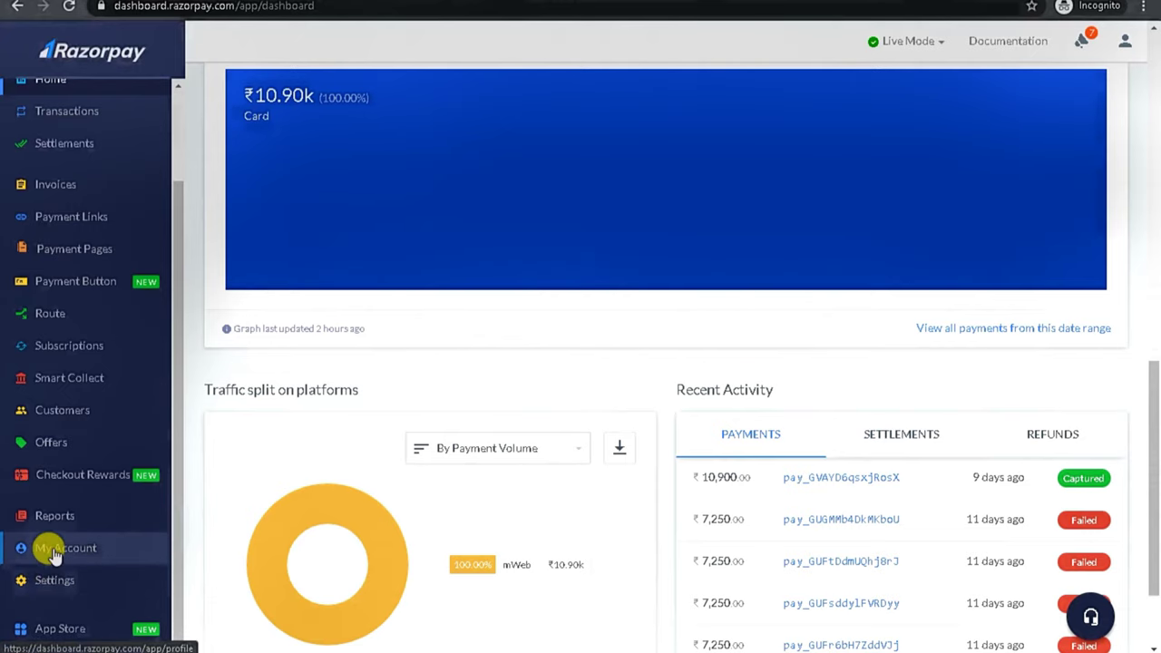
click(52, 549)
scroll(661, 441, up, 10)
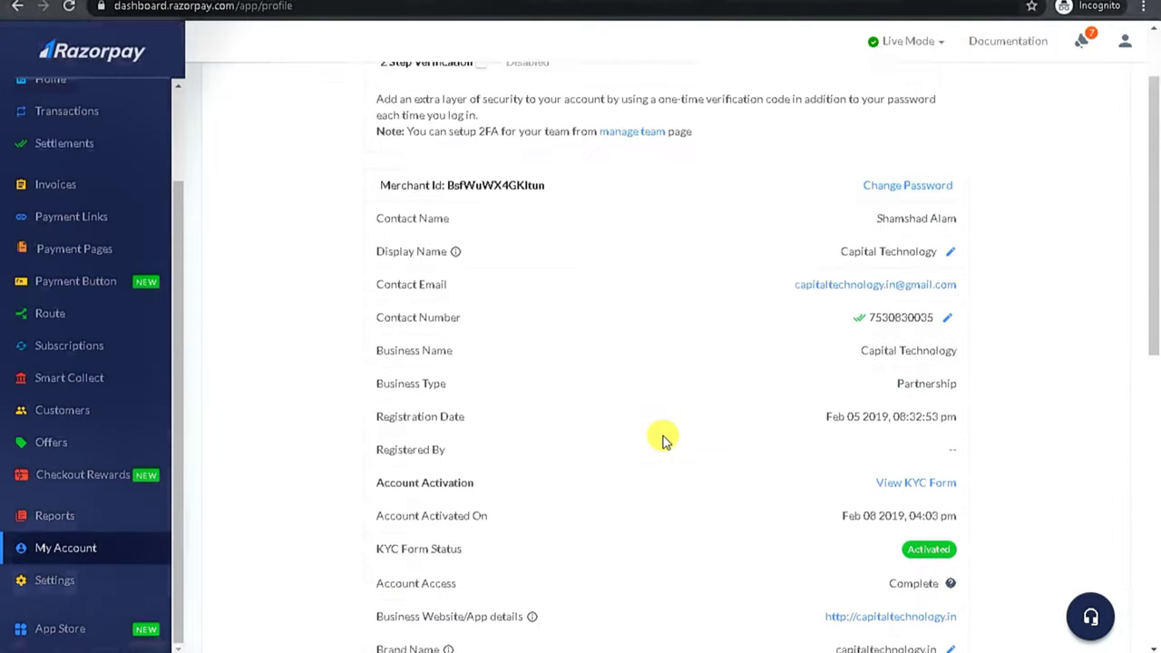
scroll(338, 200, down, 4)
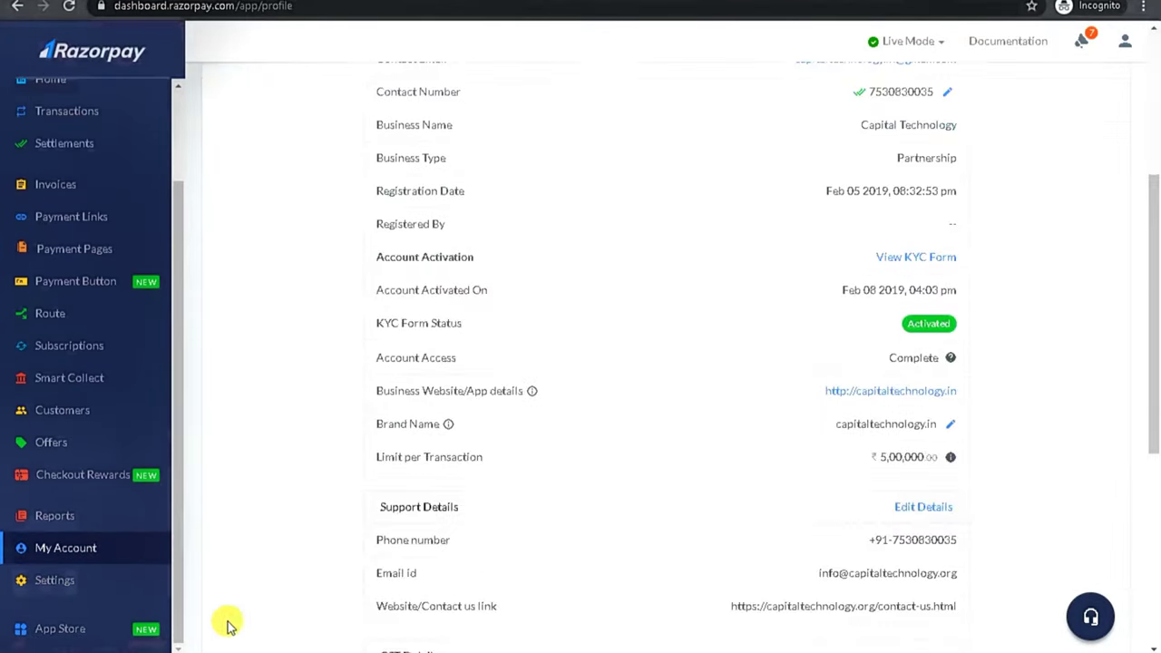
click(50, 585)
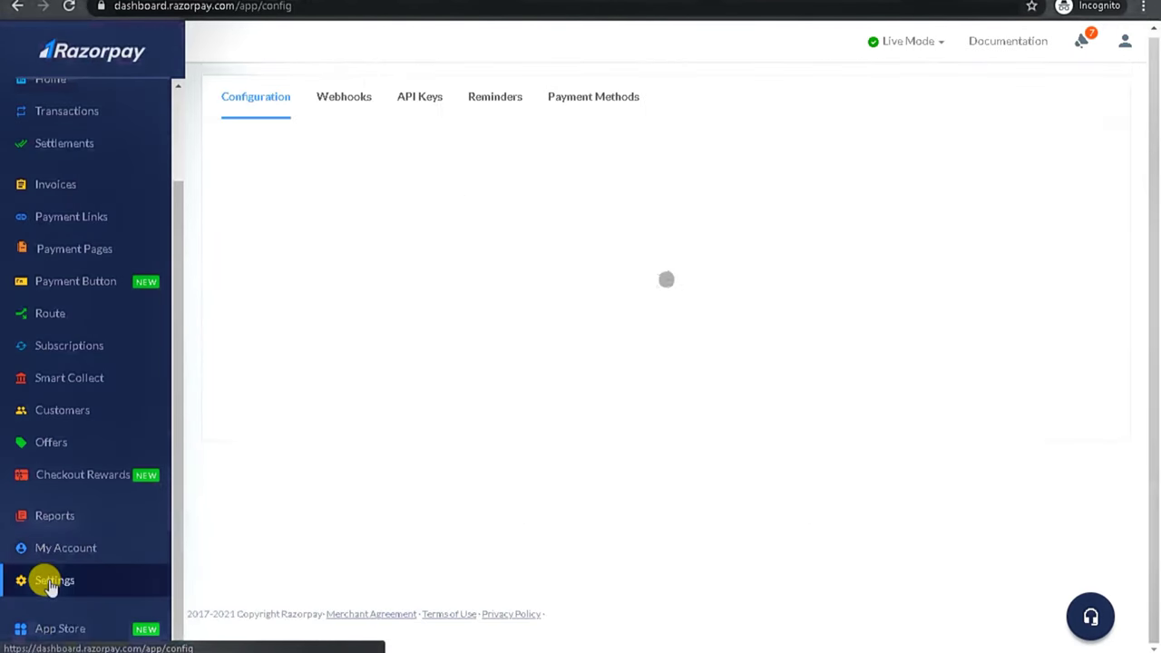
scroll(454, 140, down, 3)
scroll(490, 363, up, 3)
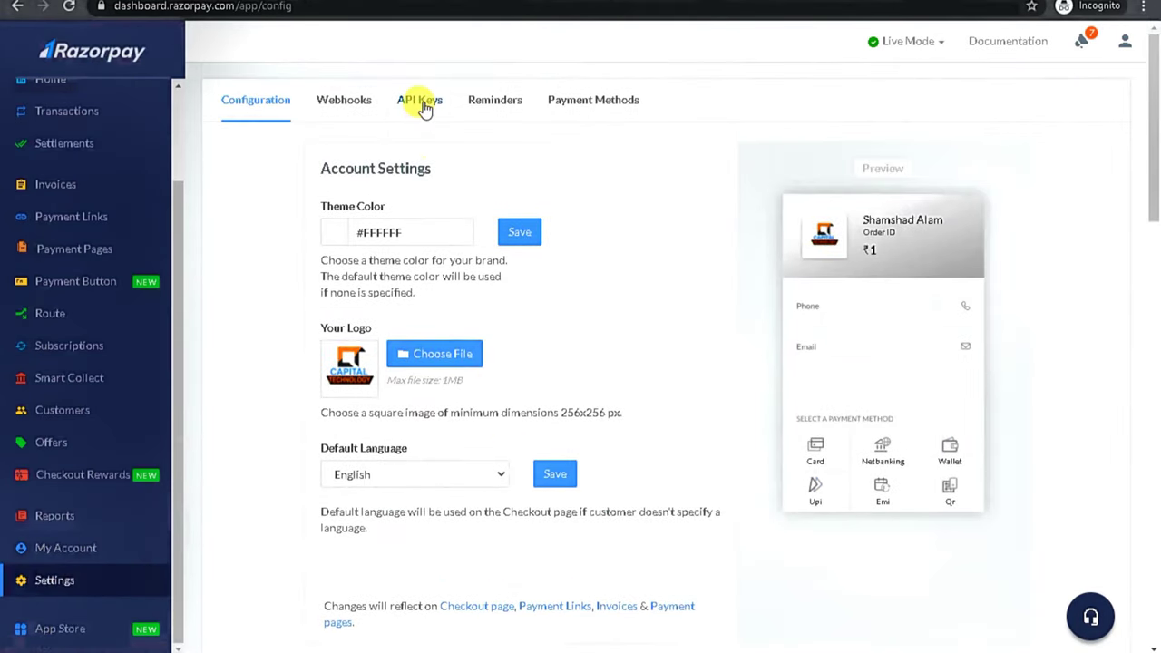
click(420, 101)
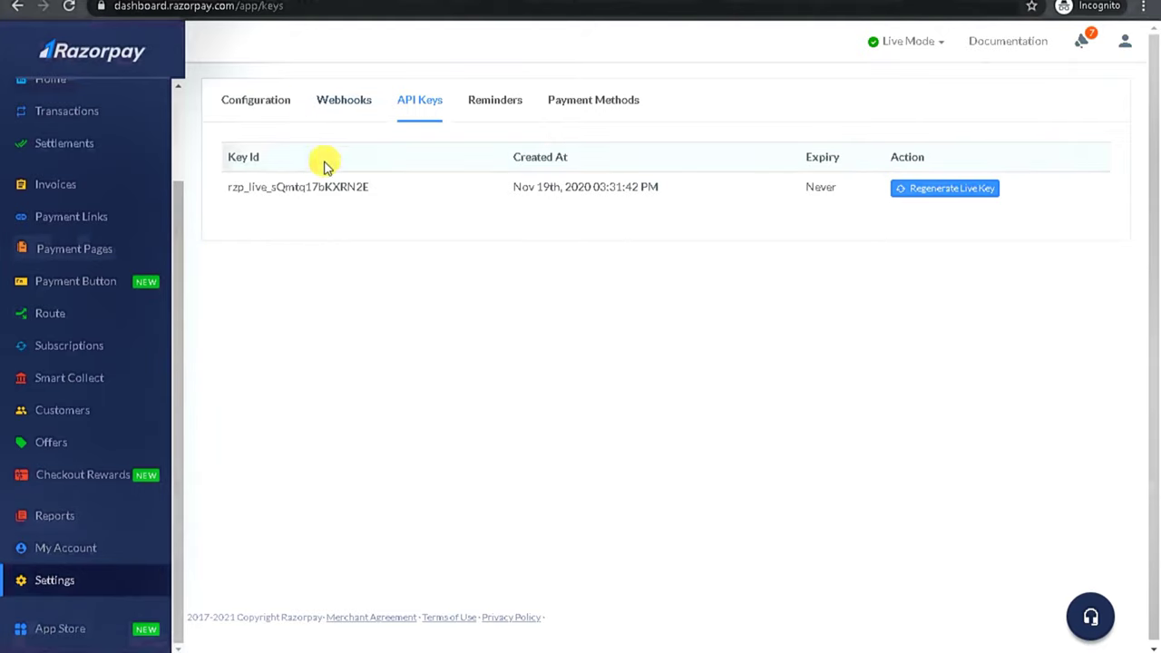
drag(226, 189, 367, 200)
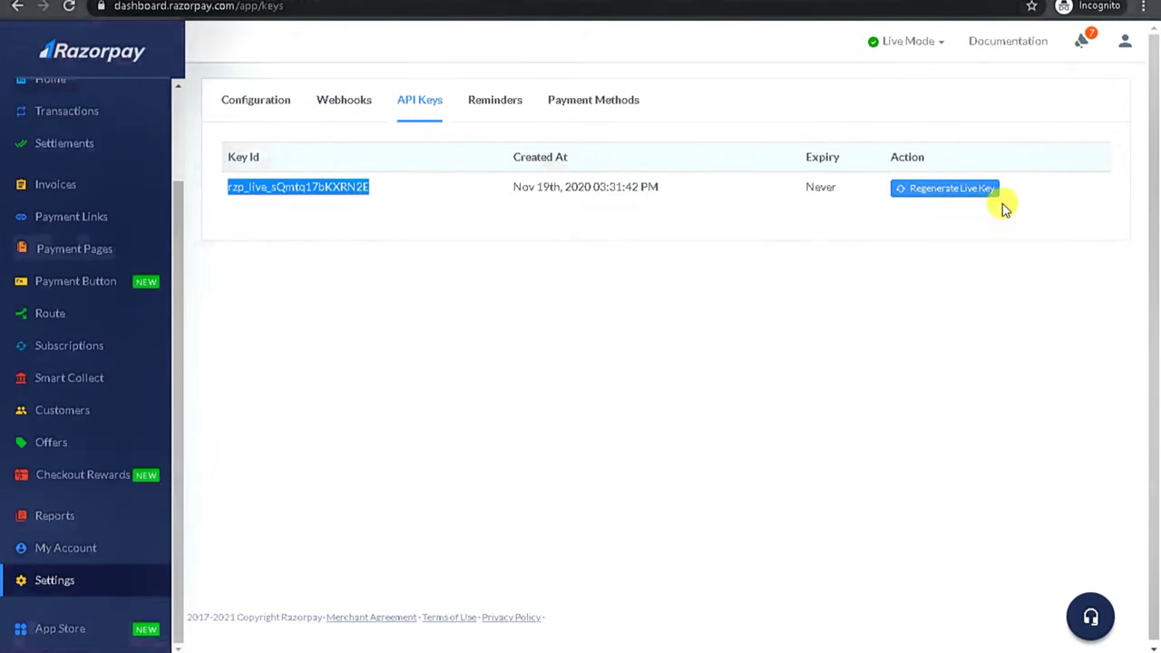
Return to the Razorpay Configuration page after briefly switching windows
click(253, 105)
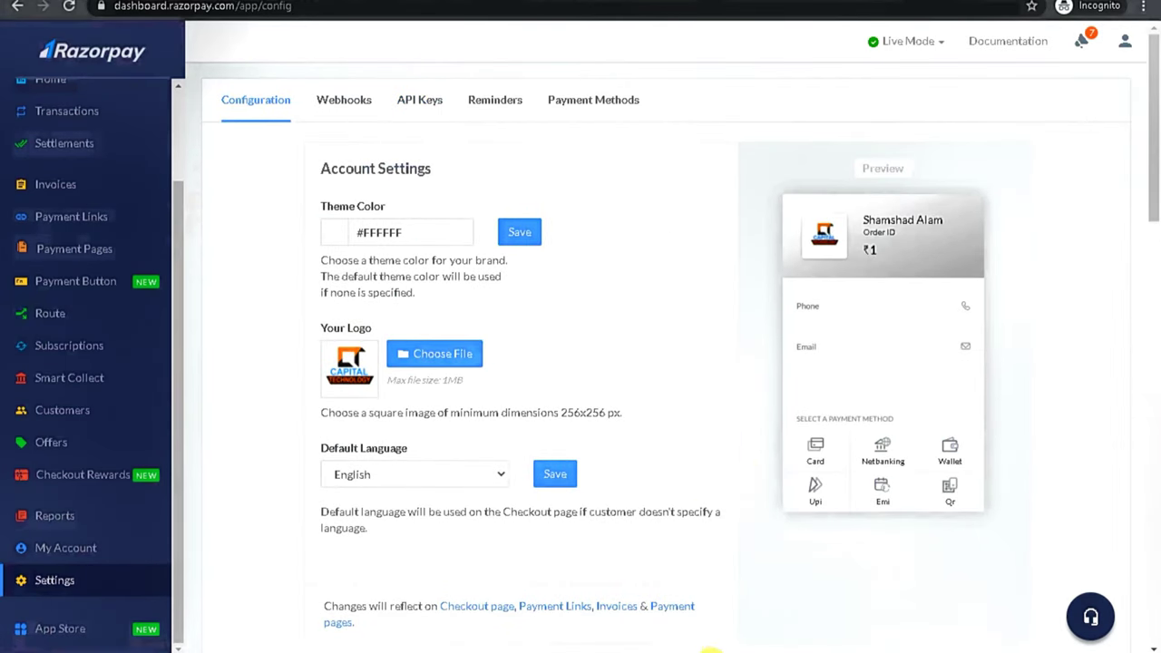
mouse_move(853, 650)
click(784, 630)
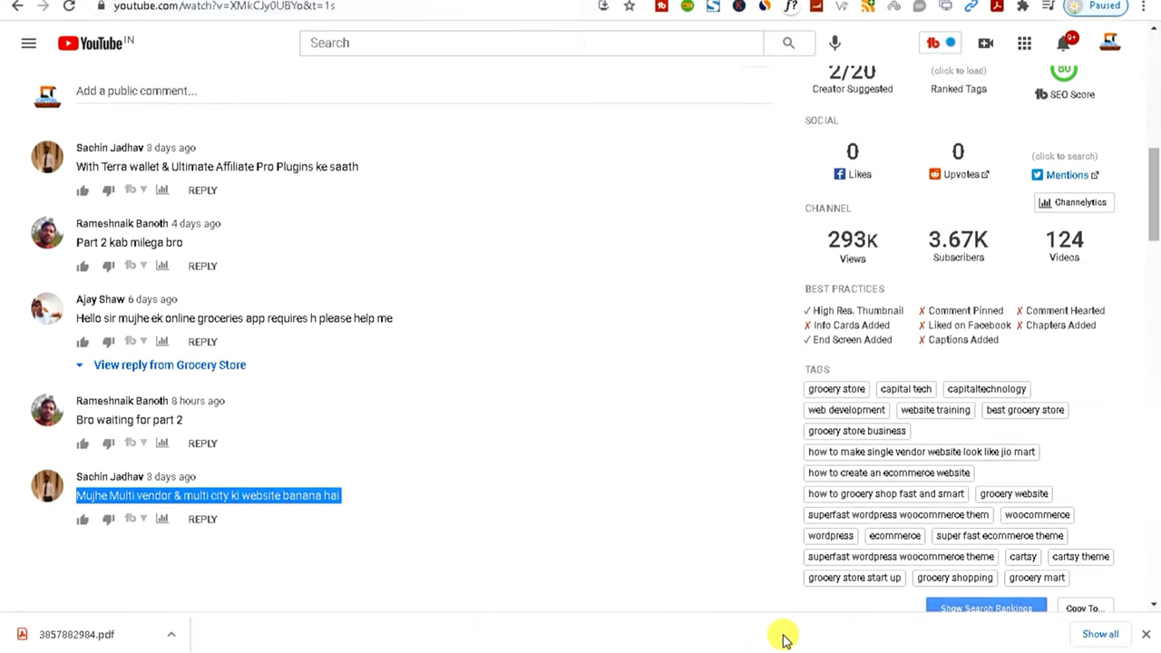
mouse_move(853, 650)
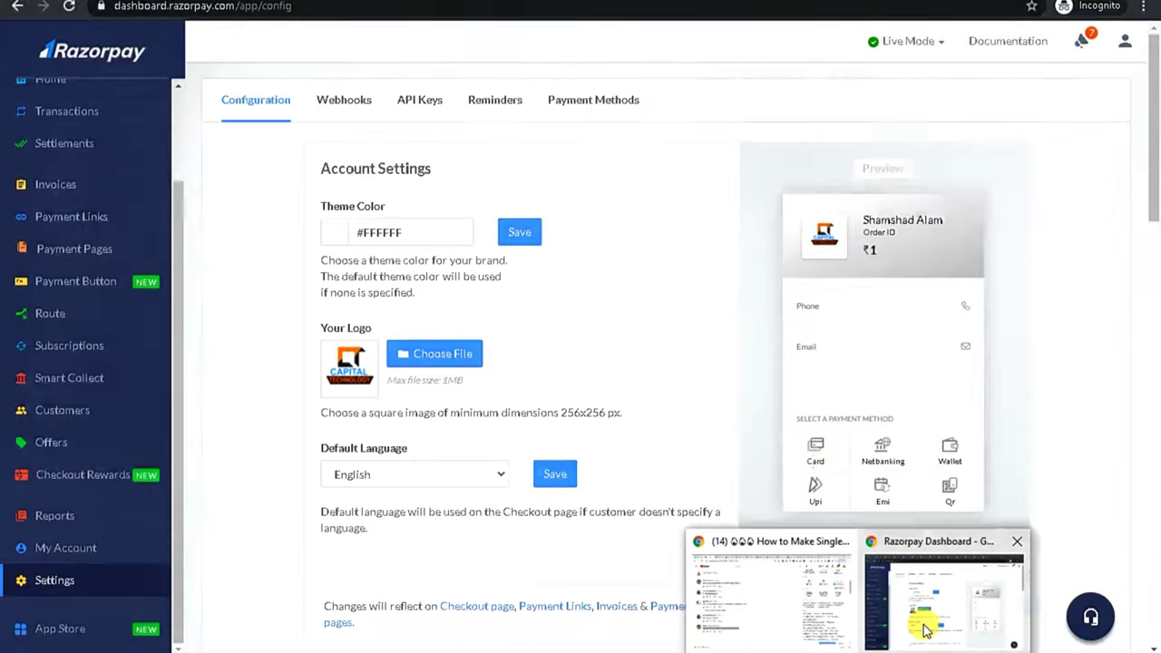
click(1025, 626)
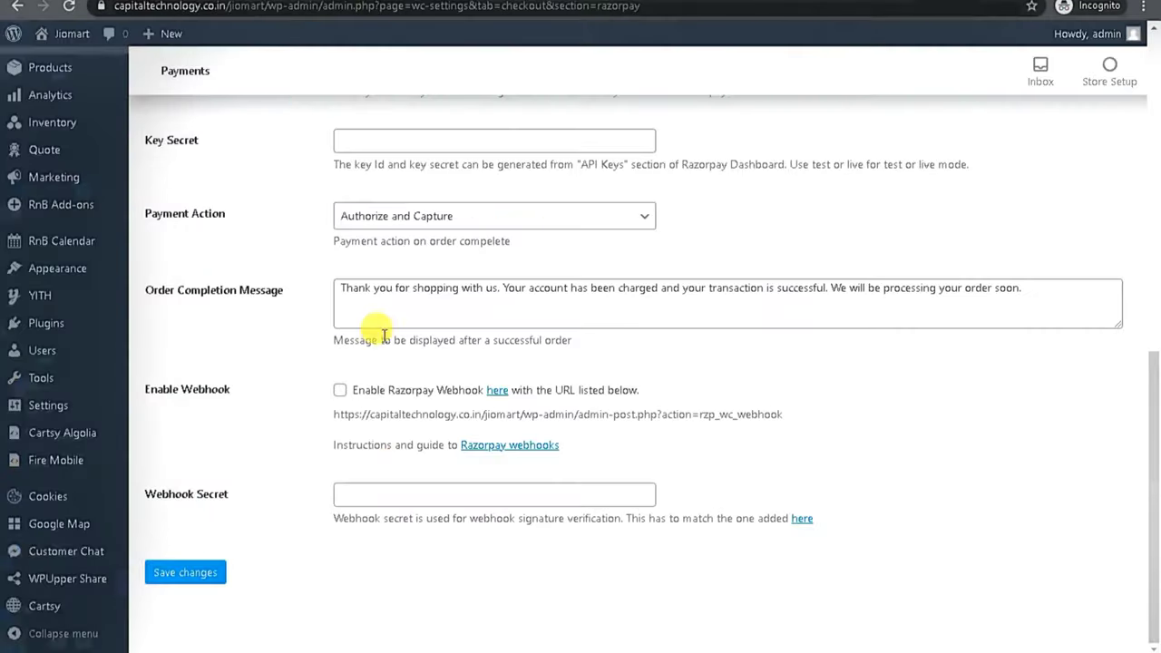
scroll(499, 396, up, 10)
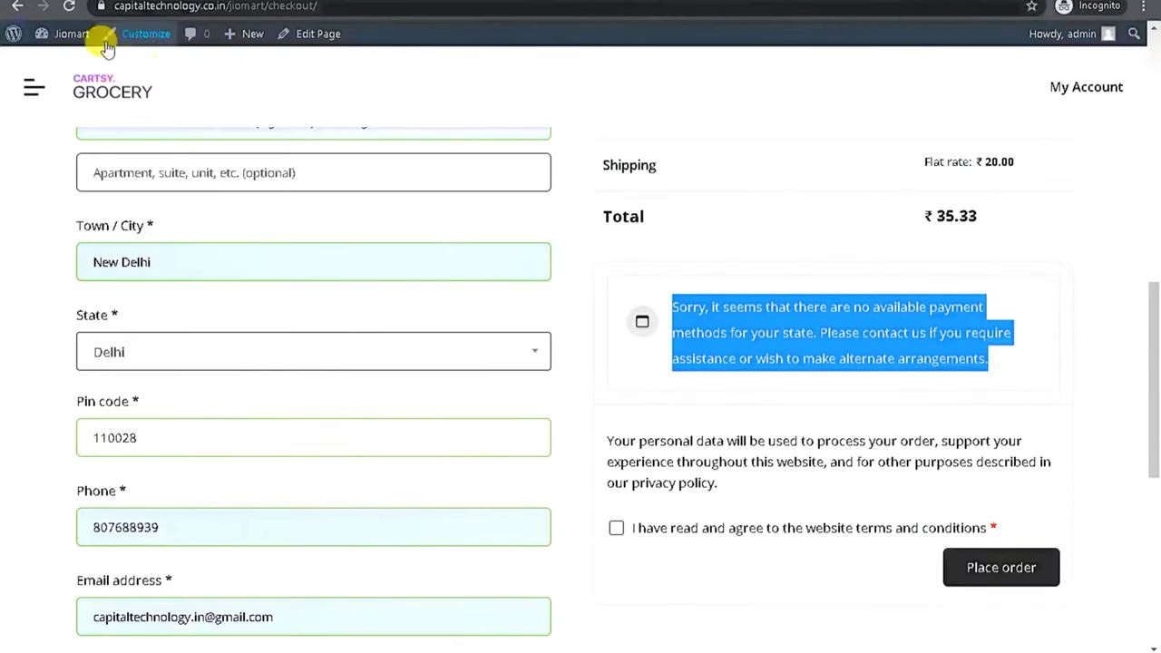
Reload the checkout and toggle between Credit Card and Cash on delivery payment options
click(73, 8)
scroll(862, 316, up, 4)
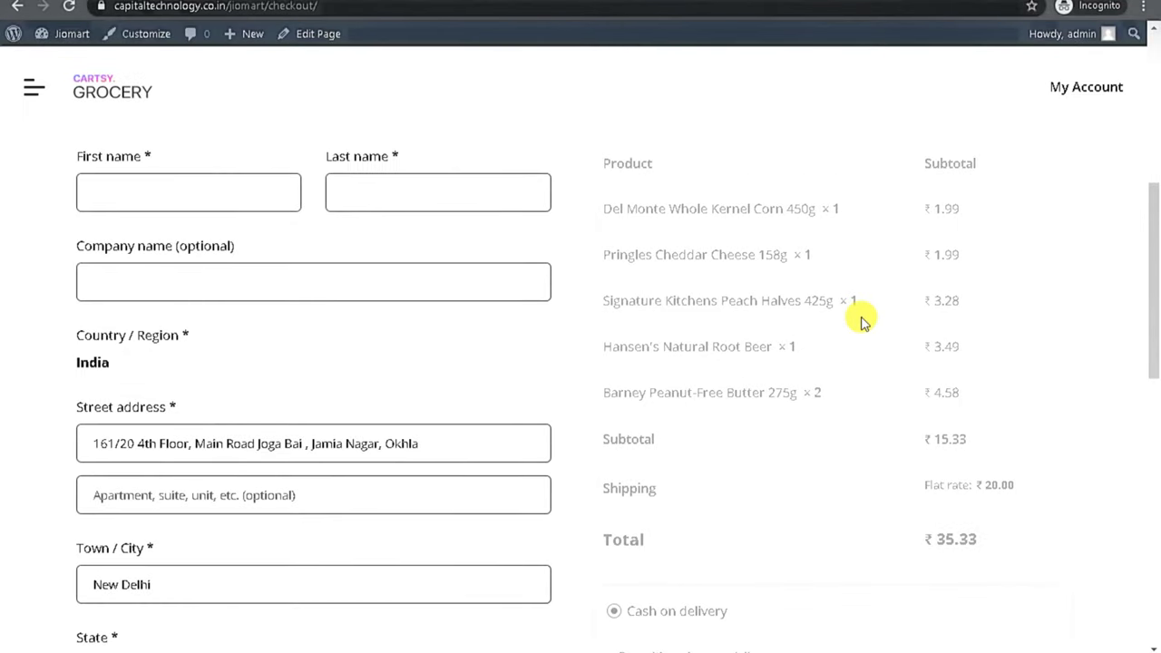
scroll(873, 395, down, 4)
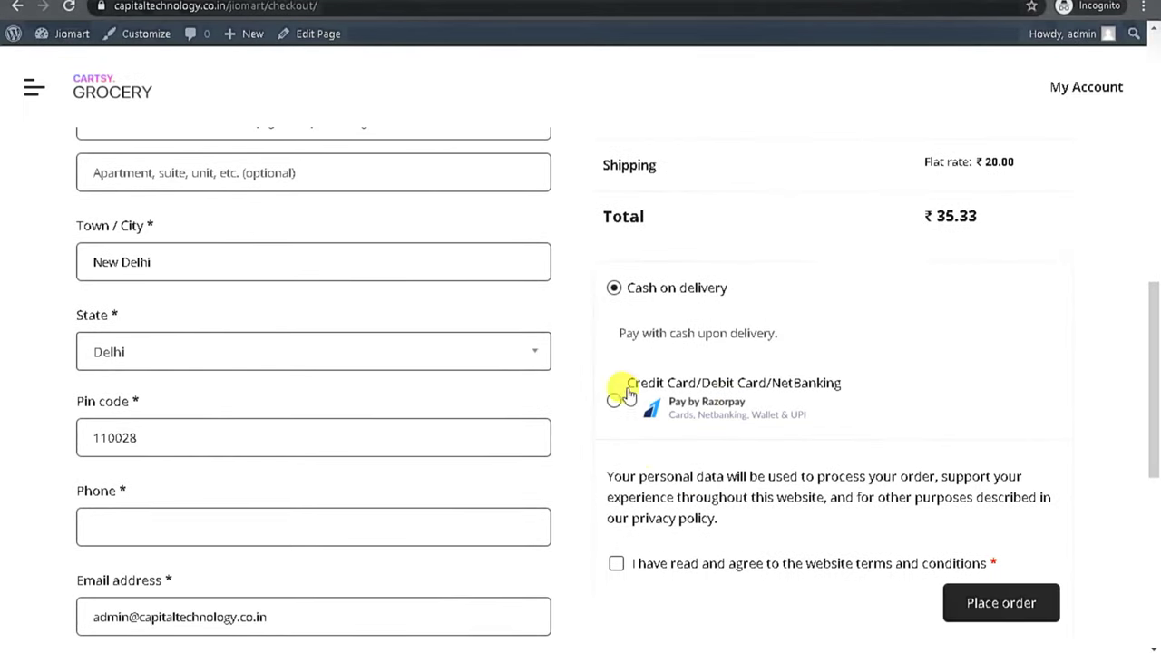
click(615, 399)
click(615, 289)
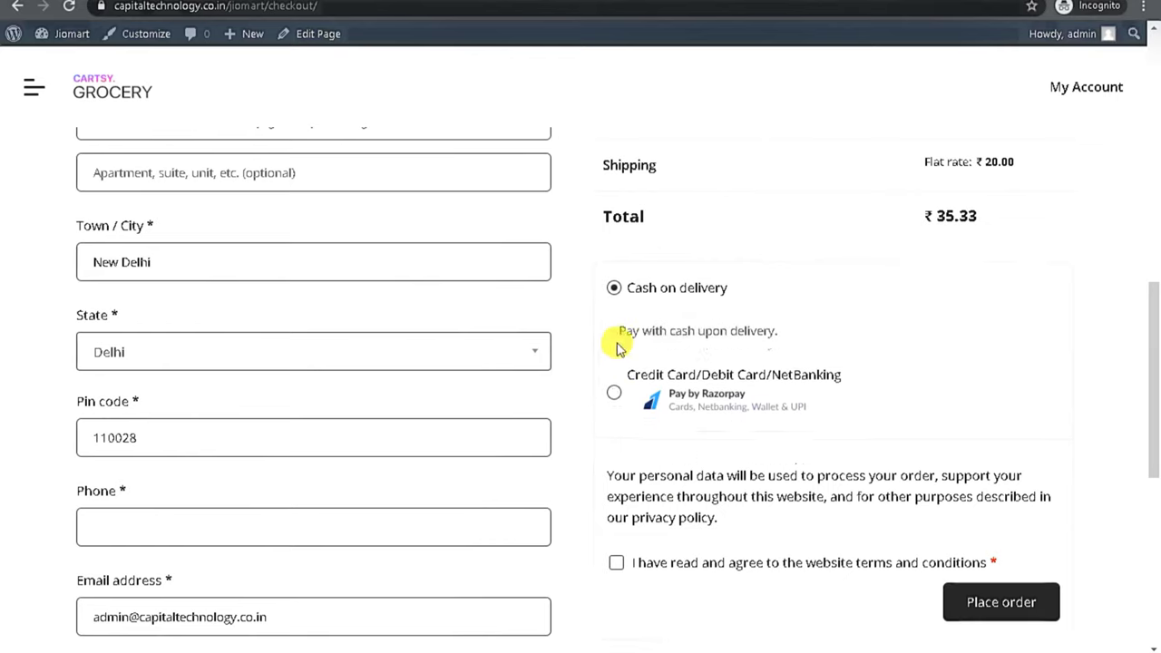
click(614, 392)
click(615, 288)
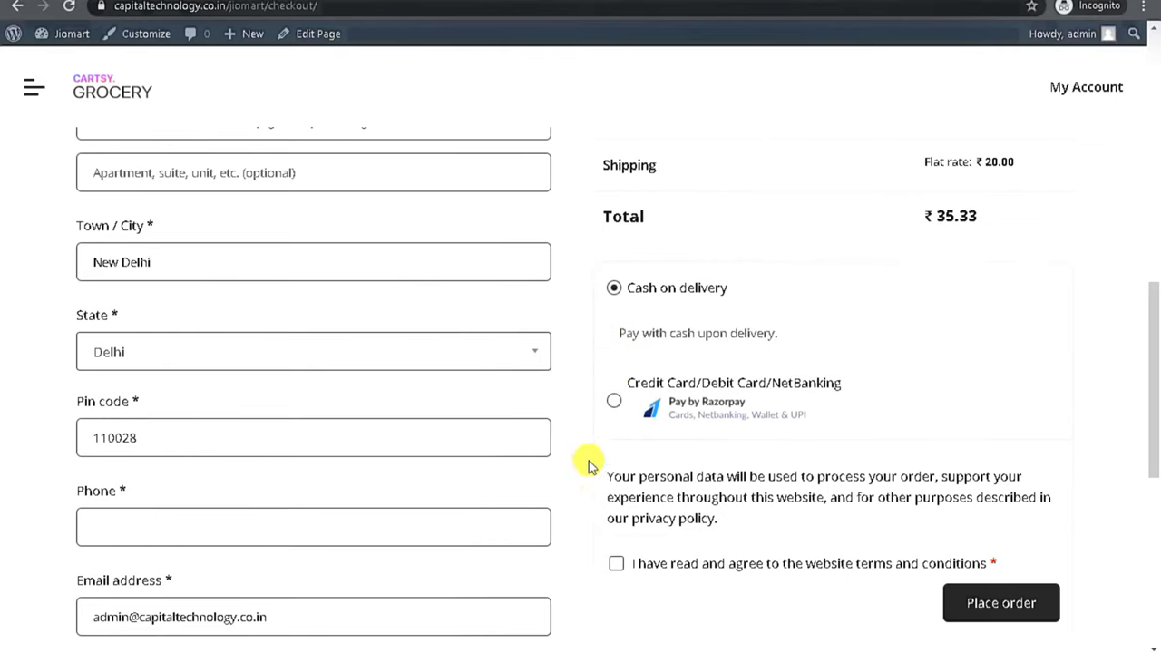
Step through the First name, Last name and Company name billing fields
scroll(155, 381, up, 3)
scroll(148, 422, up, 4)
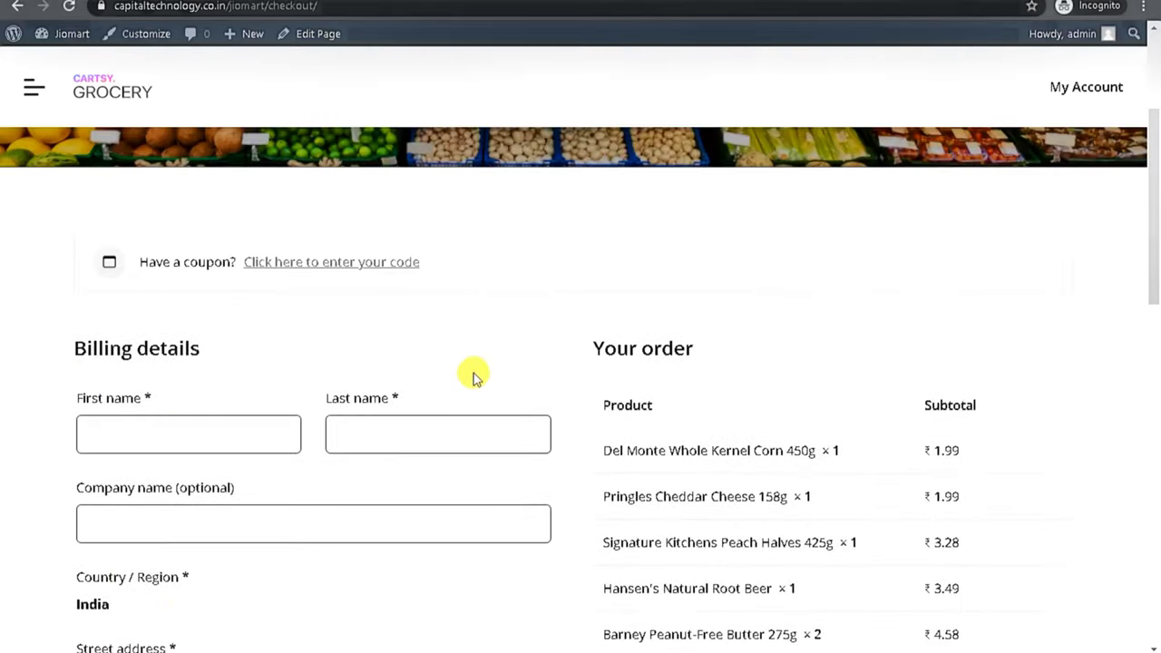
scroll(604, 567, down, 2)
click(82, 263)
click(373, 267)
click(80, 363)
click(31, 365)
Check the Apartment, suite, unit and Company name fields on the checkout form
scroll(254, 406, down, 3)
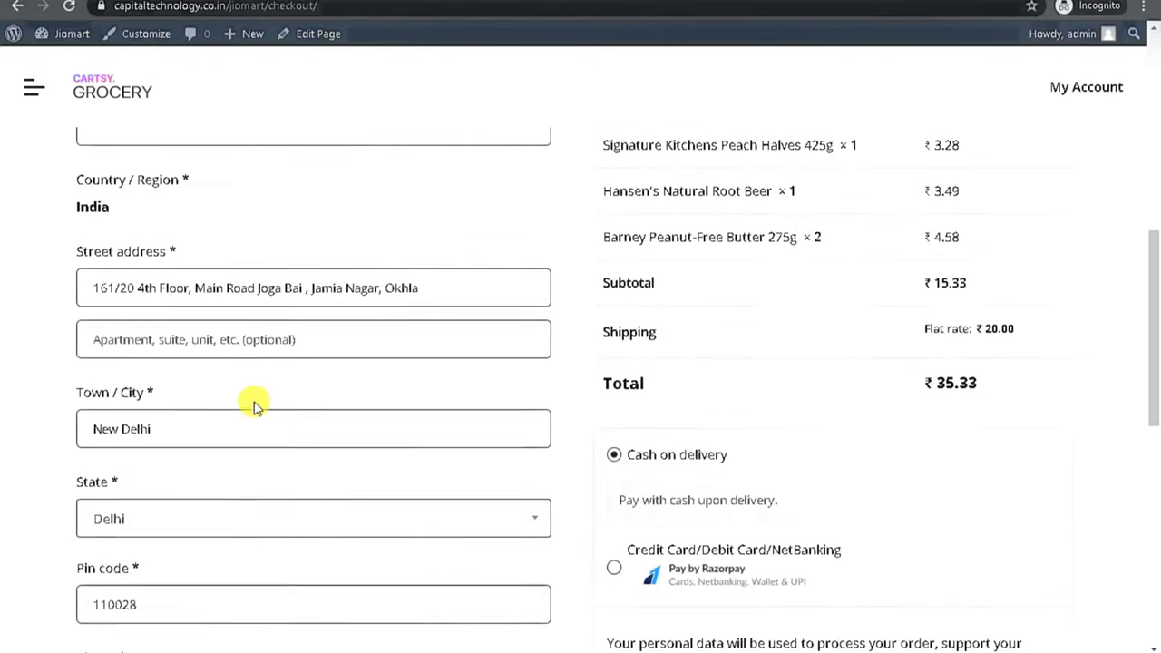
scroll(253, 407, down, 3)
scroll(251, 407, up, 3)
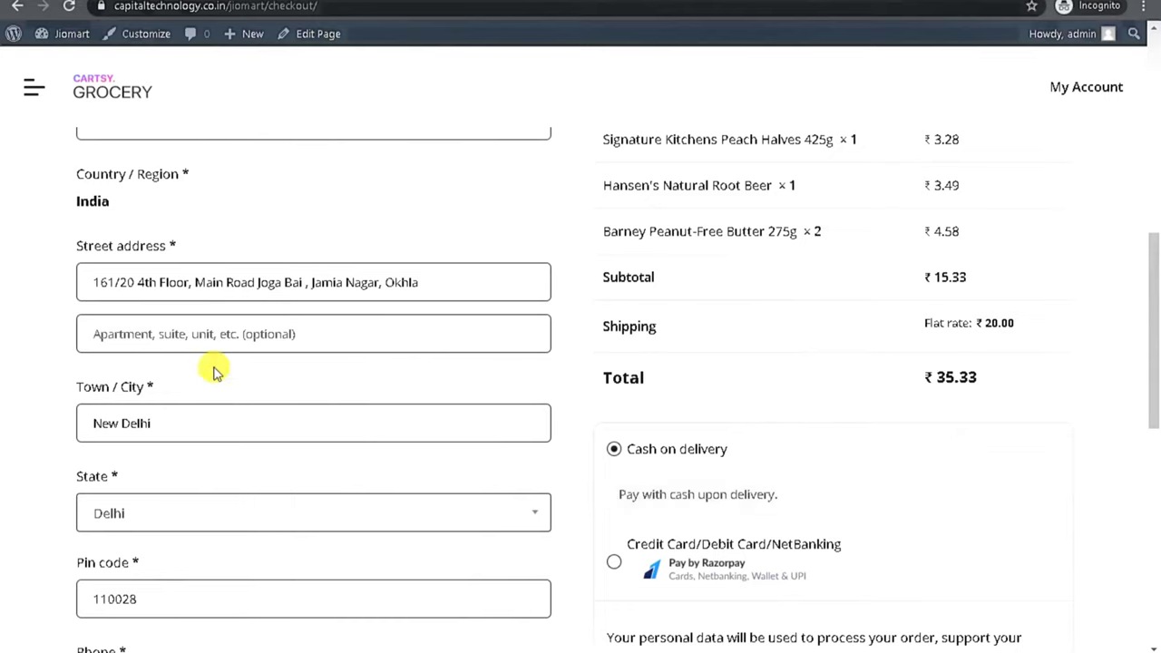
click(149, 333)
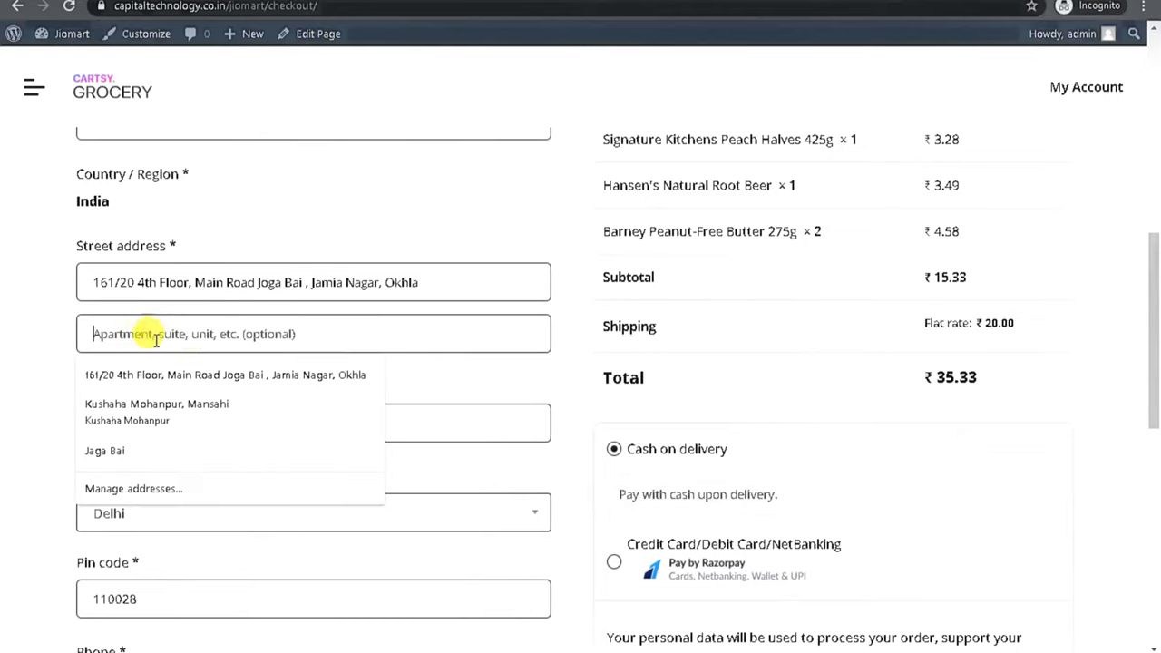
click(38, 338)
scroll(121, 332, up, 3)
click(111, 363)
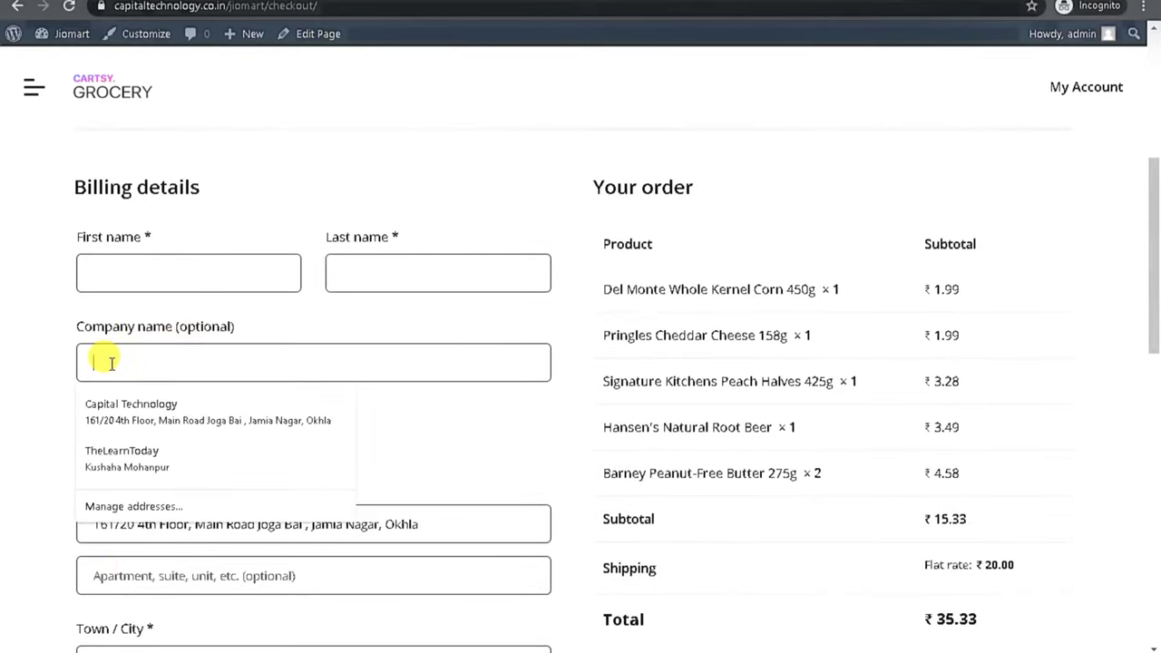
scroll(107, 359, down, 4)
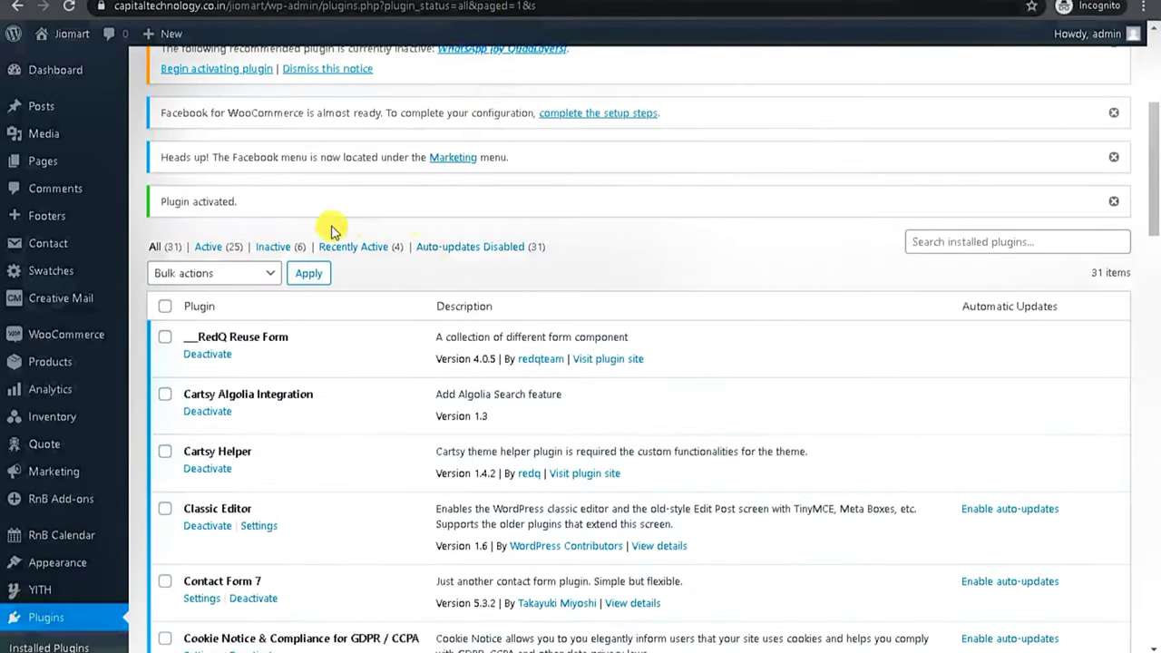
scroll(539, 239, up, 3)
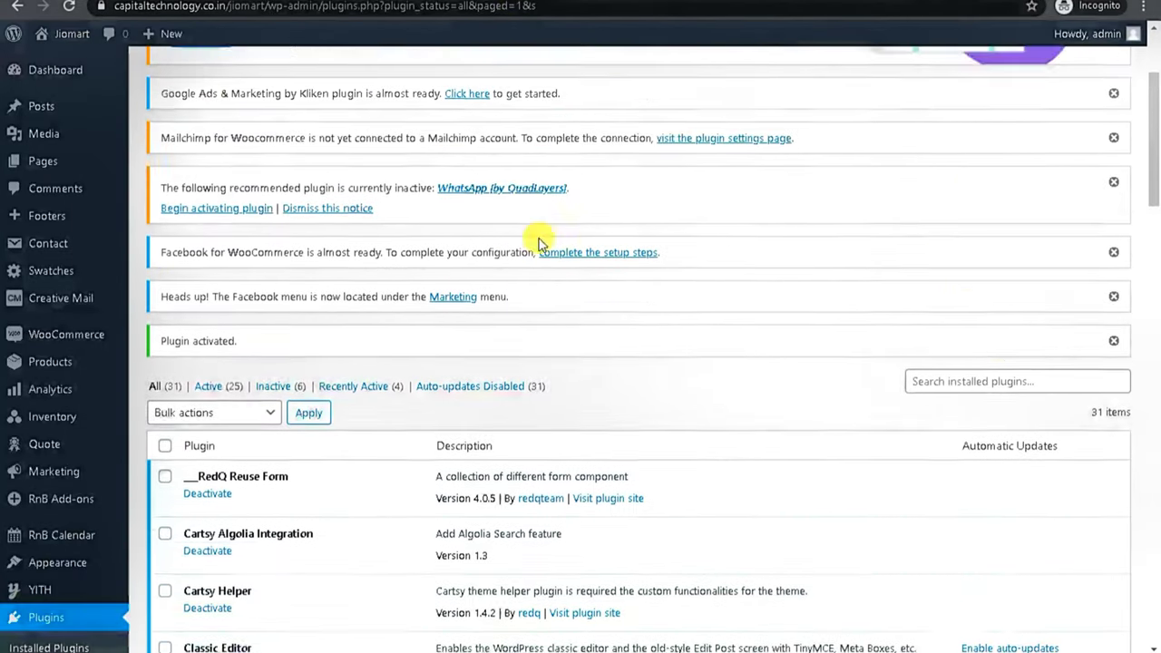
Go to Plugins > Add New and search for 'custom c'
scroll(204, 150, up, 1)
click(236, 78)
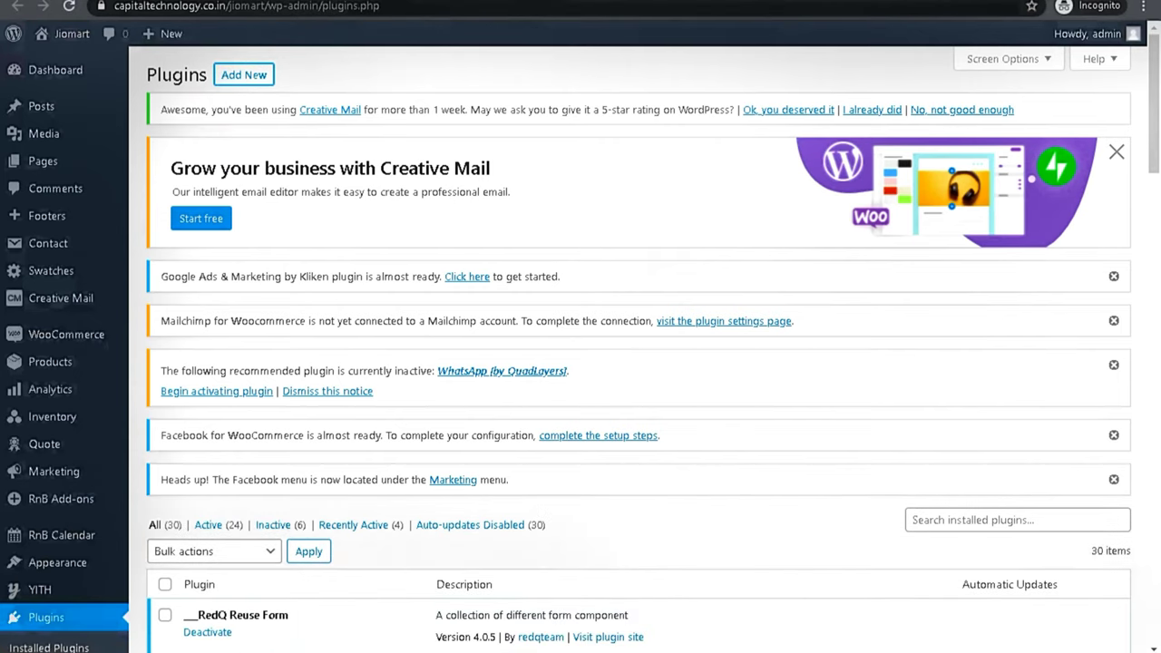
scroll(536, 264, down, 1)
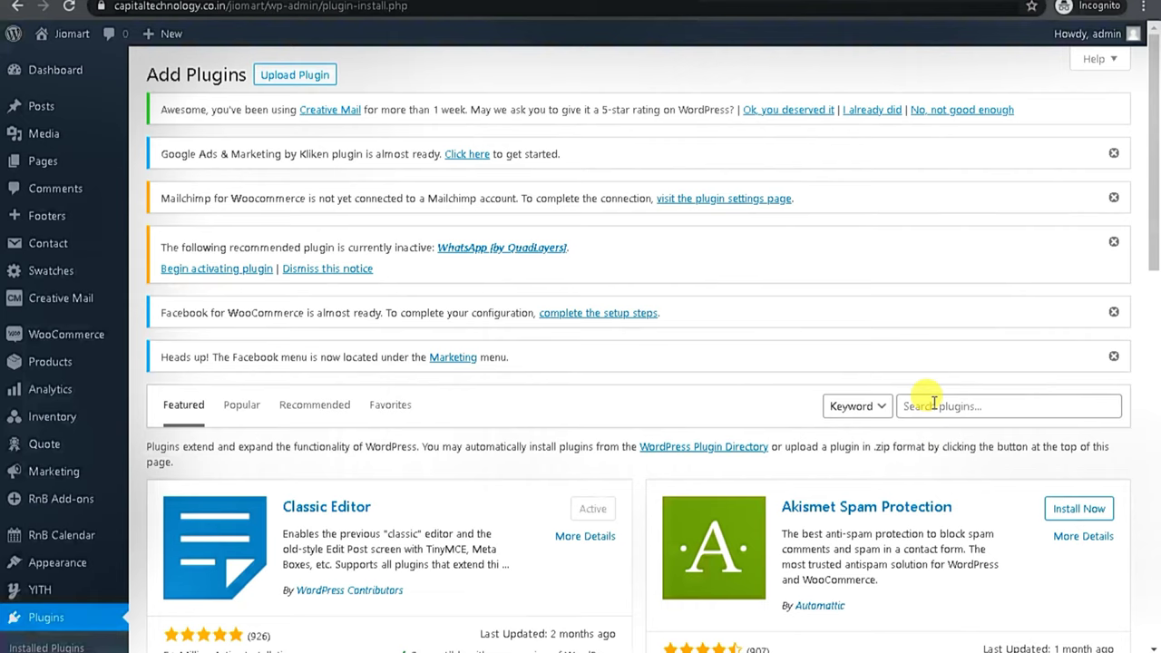
click(934, 403)
text(cust)
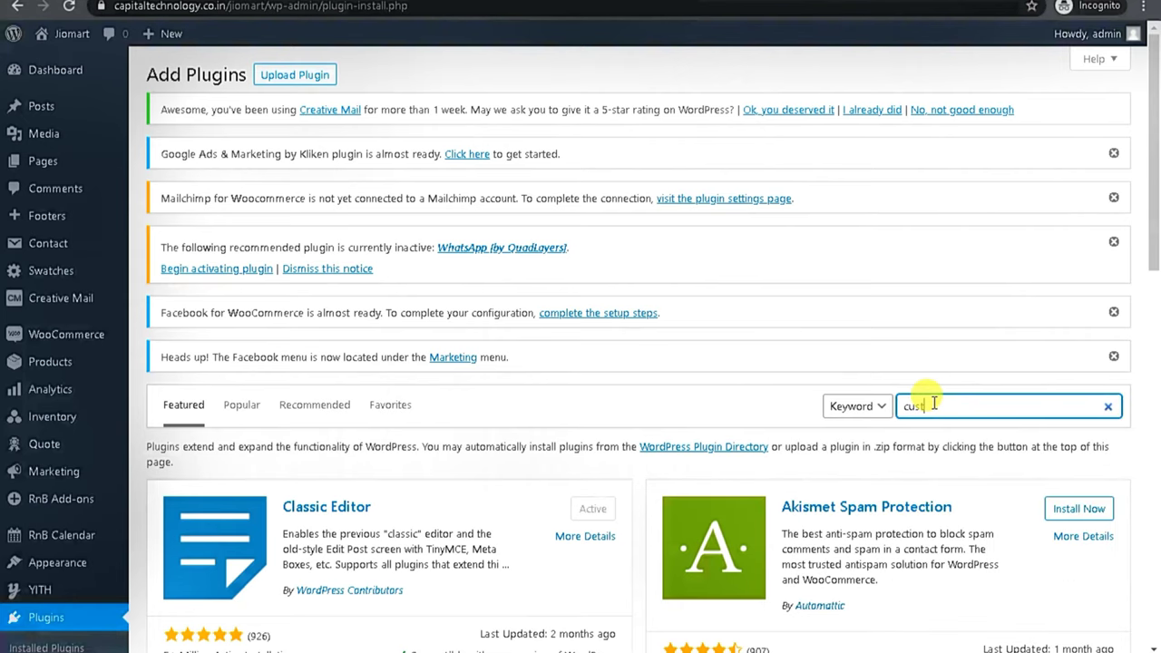
text(om checkout)
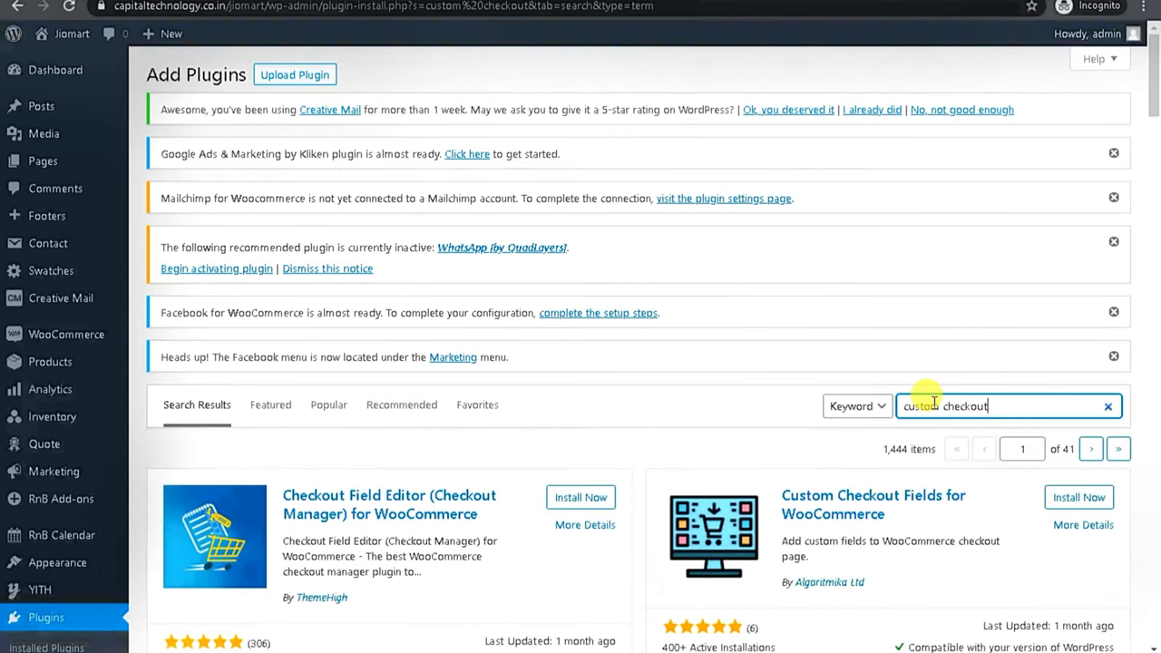
Install and activate Checkout Field Editor (Checkout Manager) for WooCommerce by ThemeHigh
scroll(888, 448, down, 2)
click(572, 336)
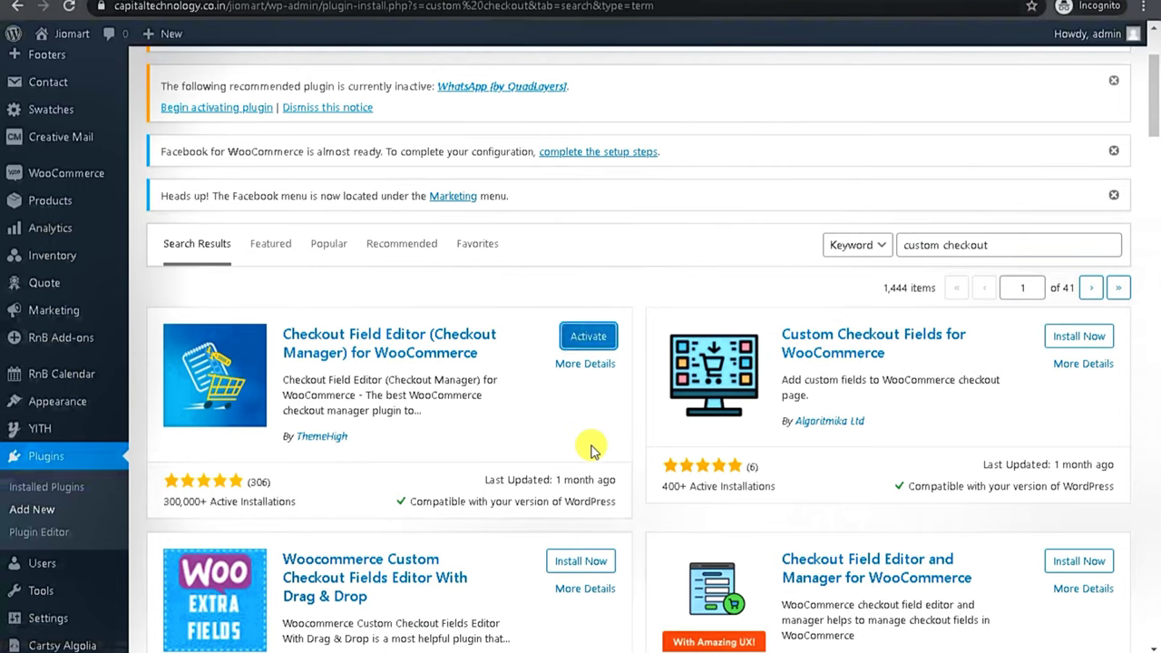
click(587, 336)
scroll(537, 472, down, 3)
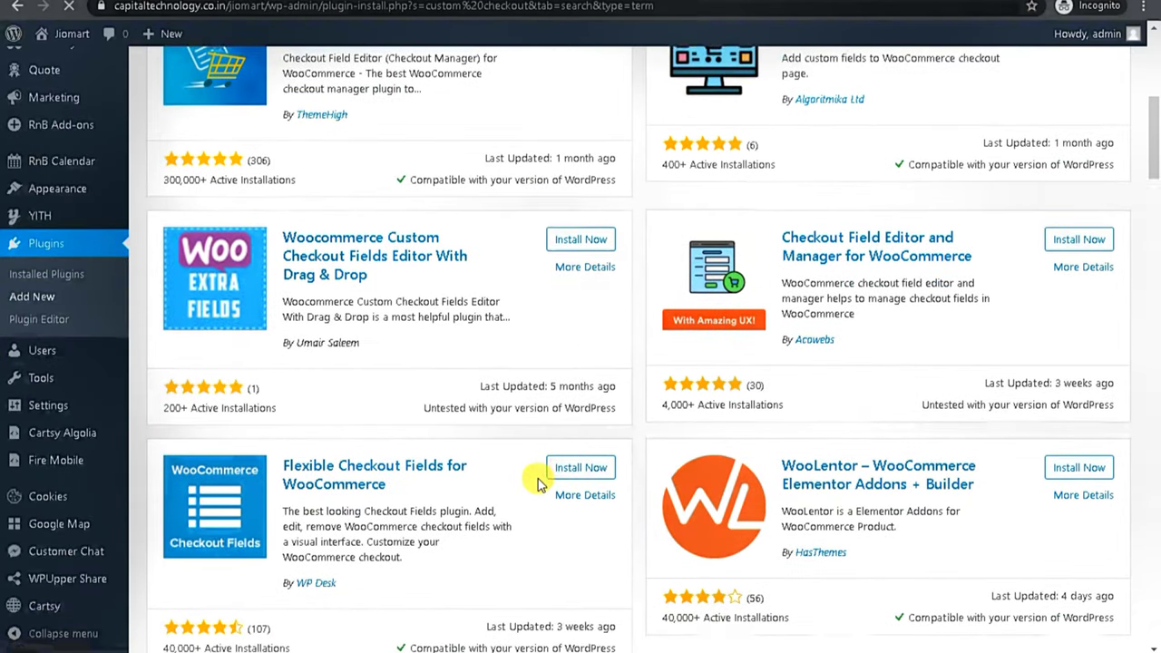
scroll(537, 483, up, 3)
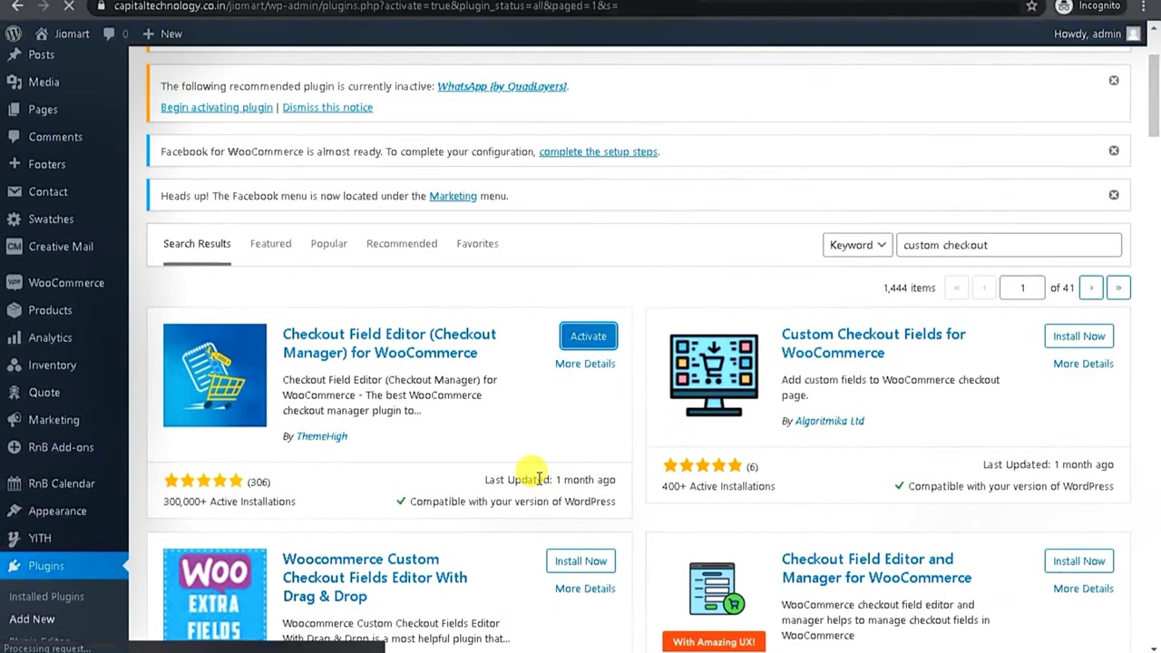
scroll(539, 481, down, 1)
scroll(539, 478, up, 1)
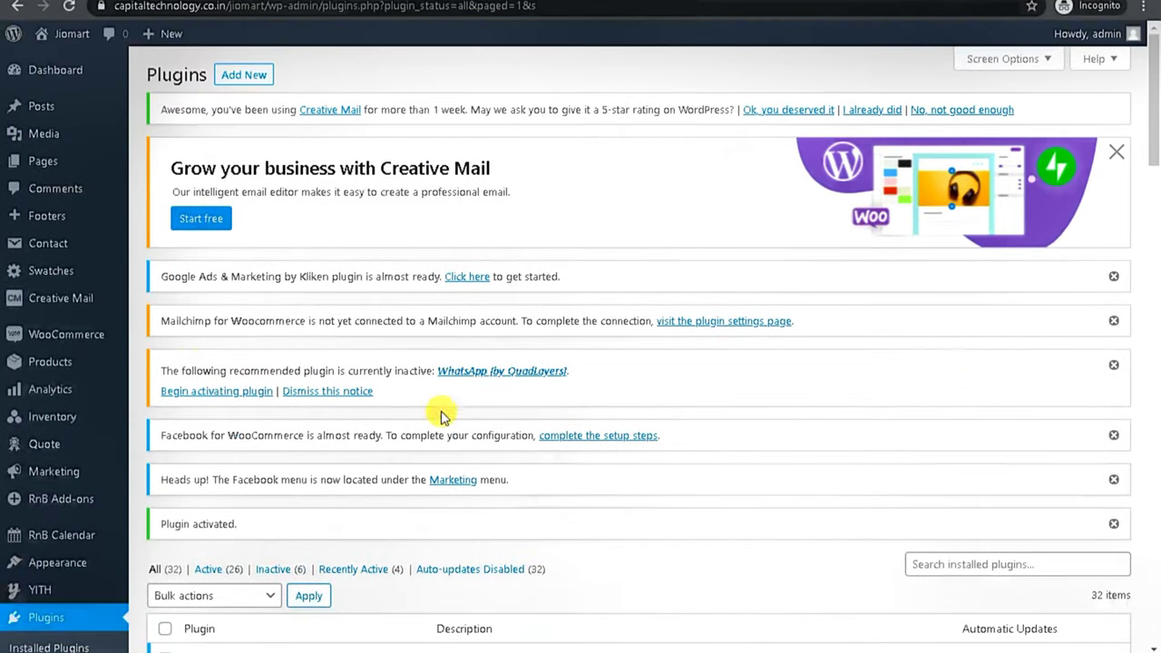
mouse_move(98, 346)
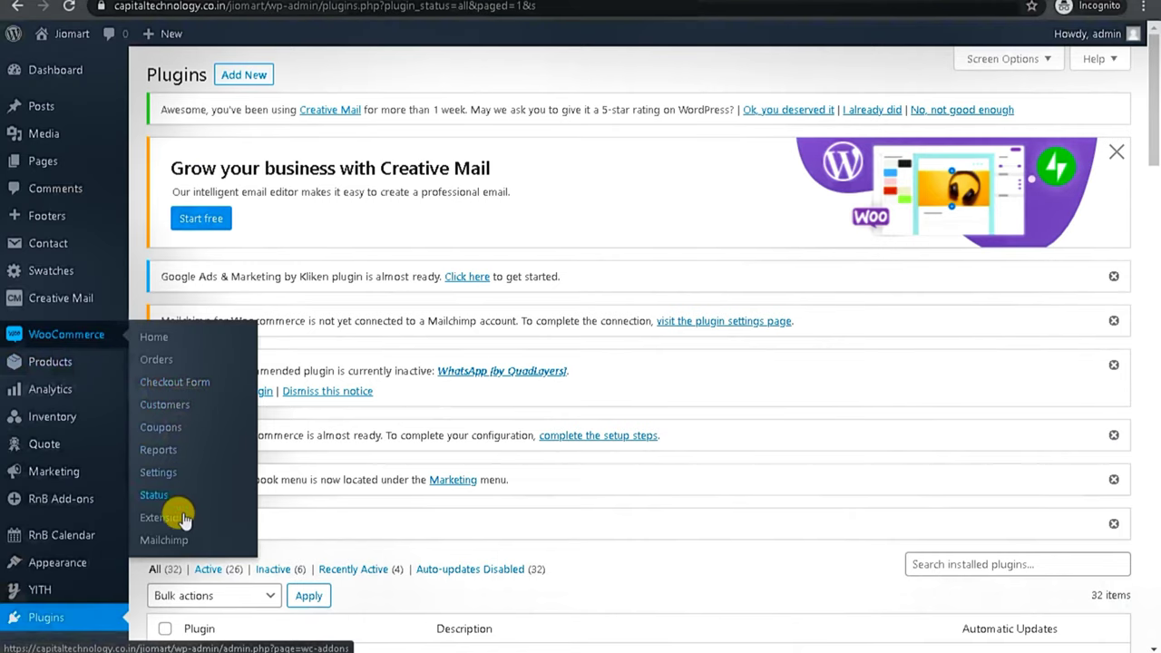
Open the Checkout Form field editor page and look through the fields down to Order notes
right_click(172, 388)
click(194, 393)
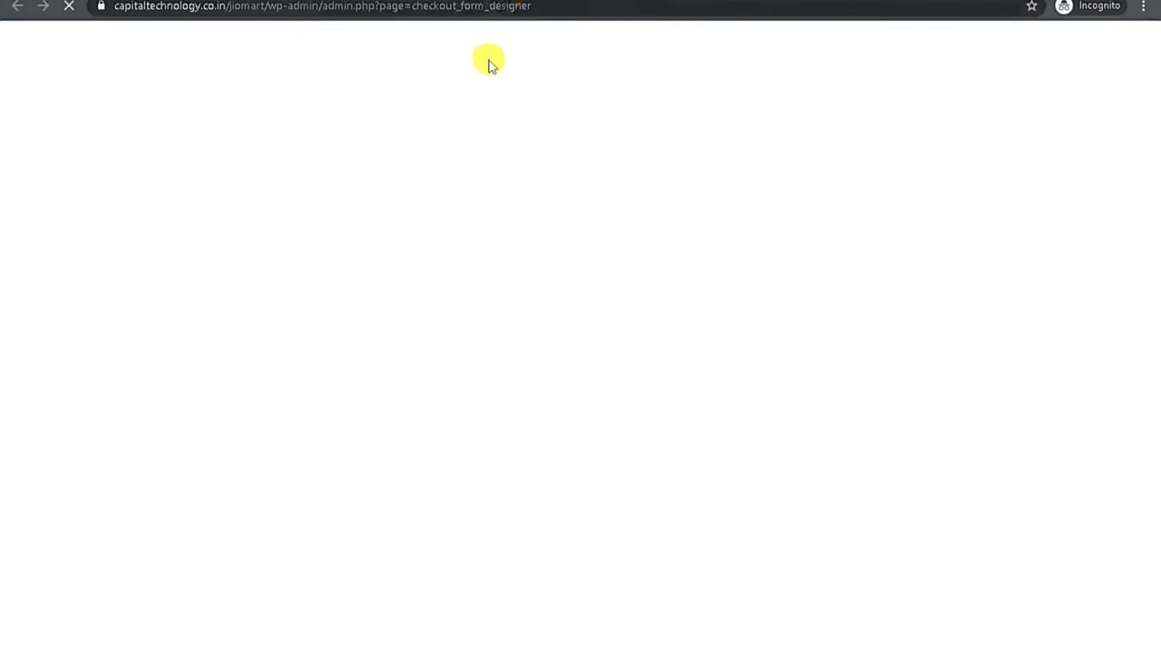
scroll(585, 311, down, 4)
scroll(585, 311, down, 3)
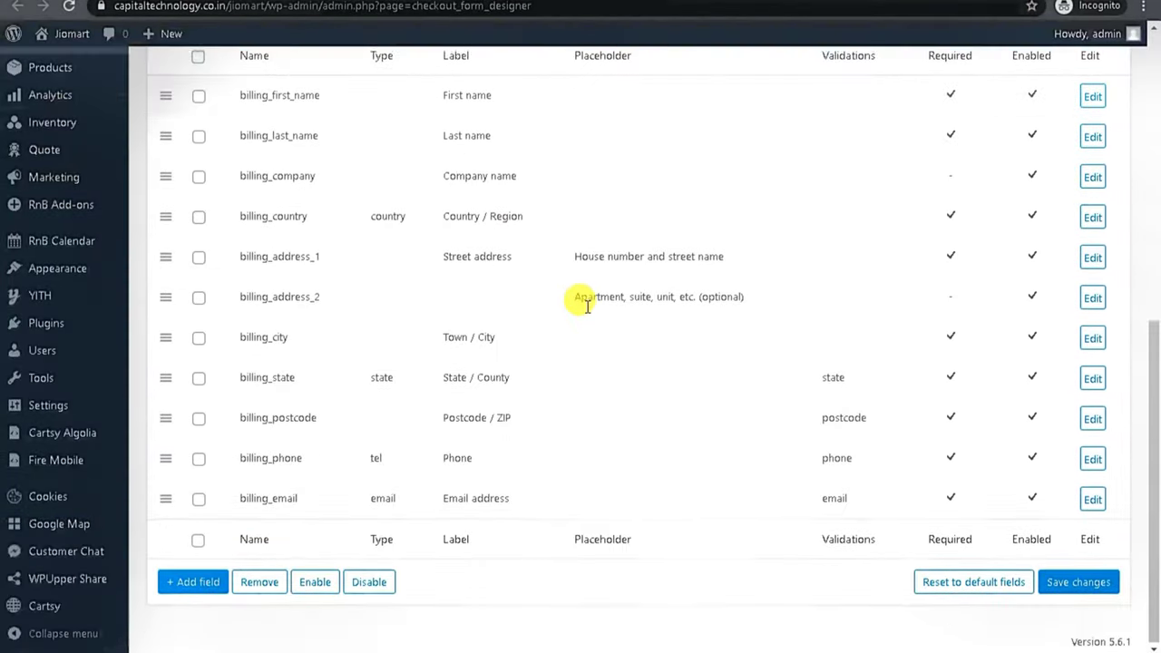
scroll(586, 309, up, 3)
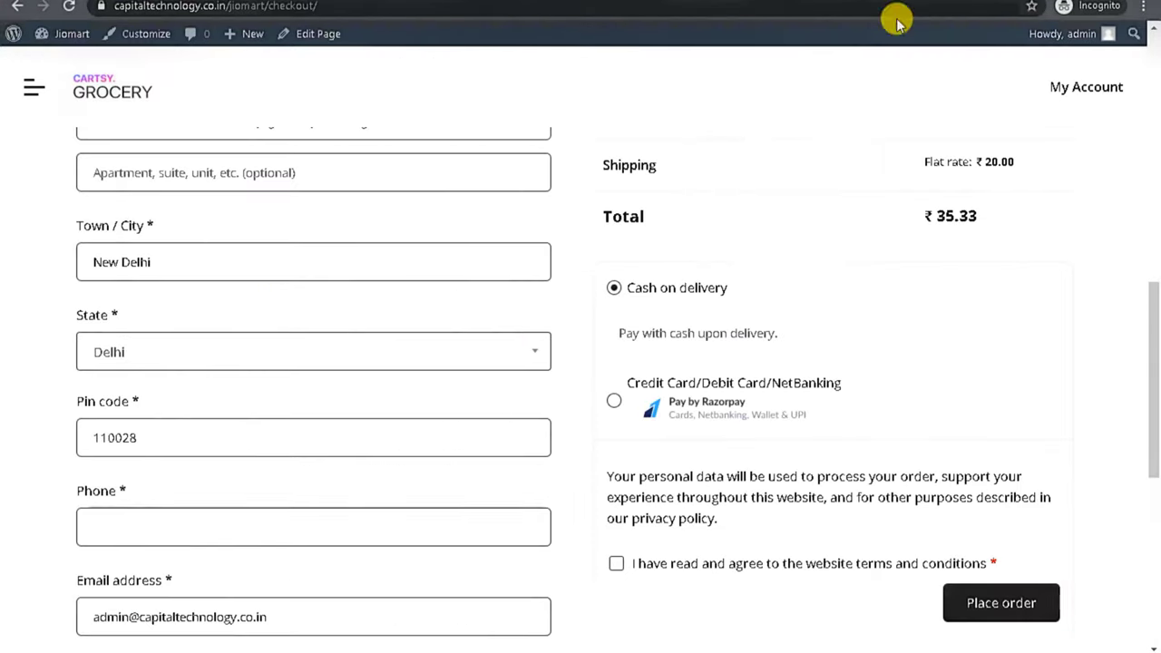
scroll(475, 391, down, 5)
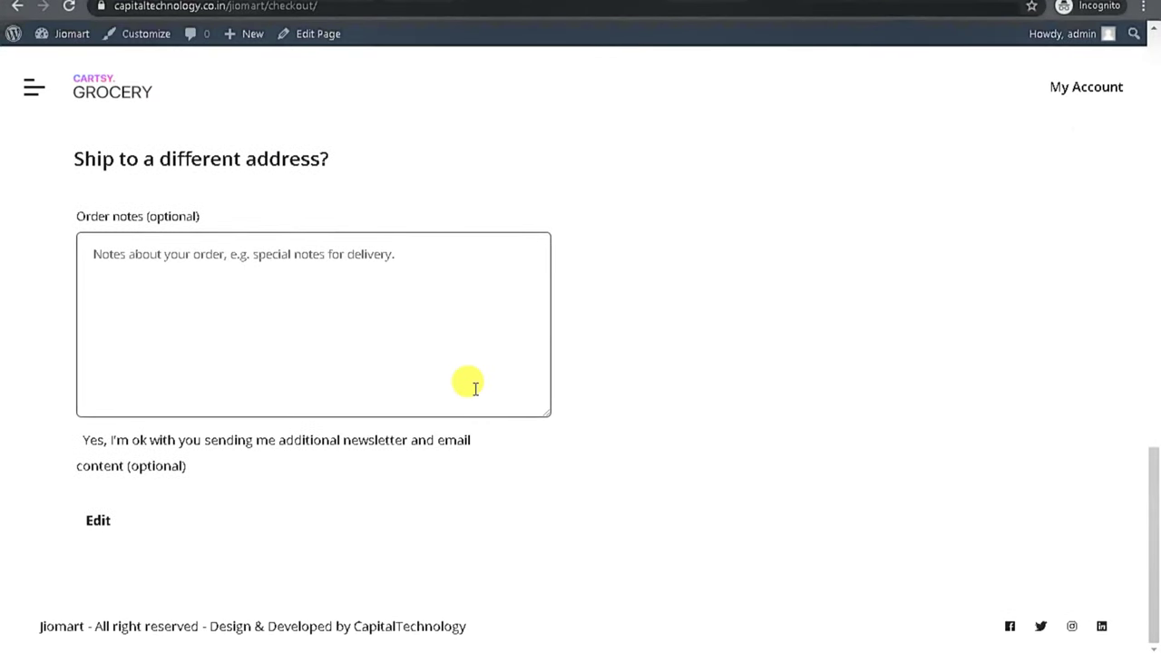
click(189, 281)
scroll(296, 347, up, 2)
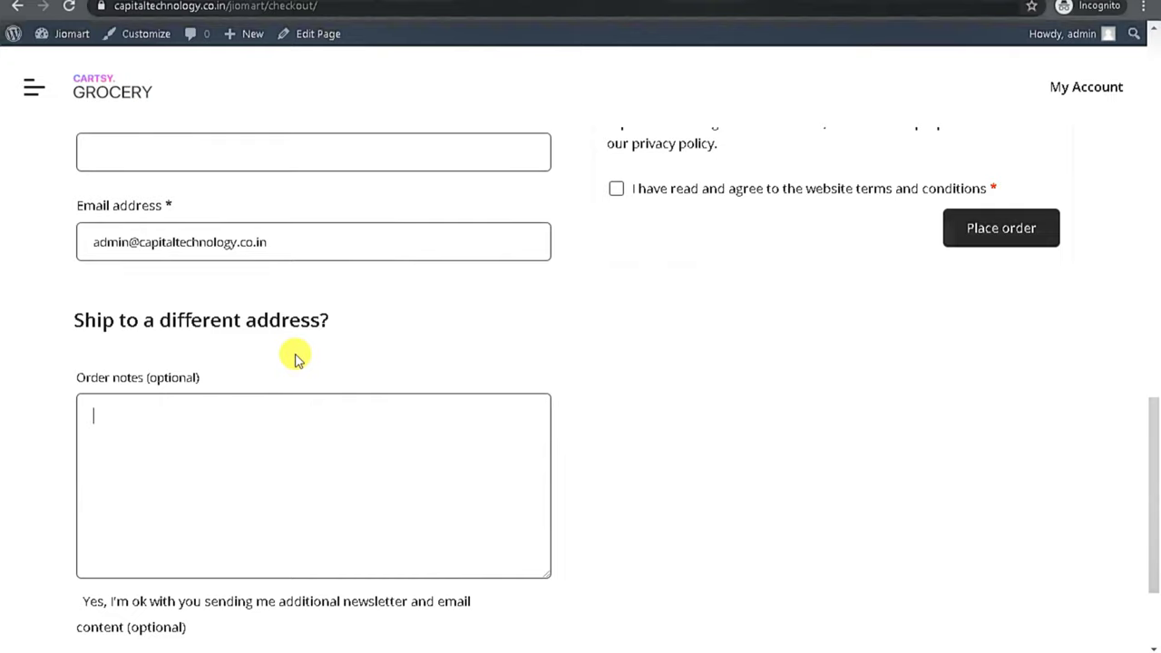
scroll(296, 360, up, 8)
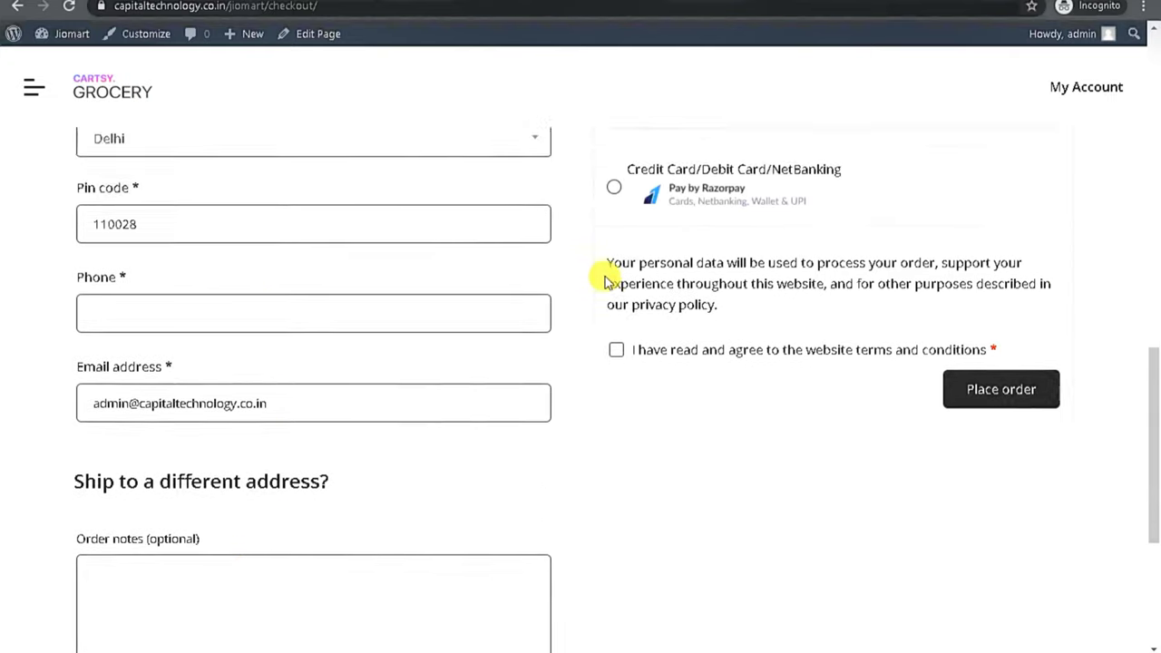
Reload the storefront checkout page and scroll through its billing fields
click(68, 7)
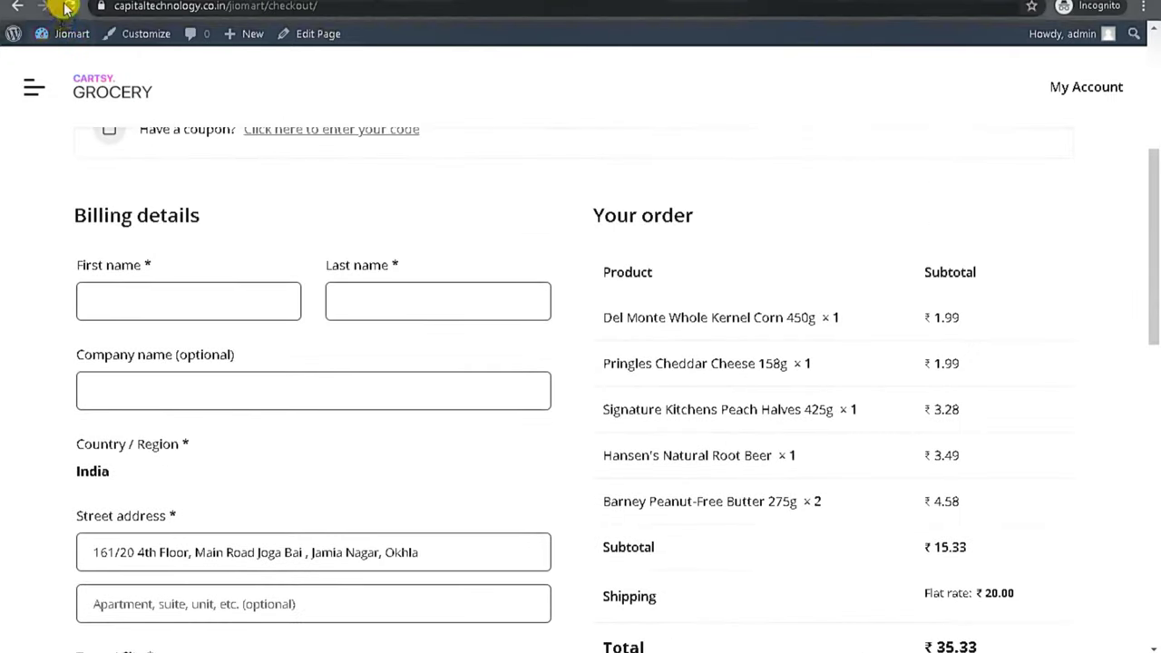
scroll(626, 245, down, 4)
scroll(634, 272, down, 3)
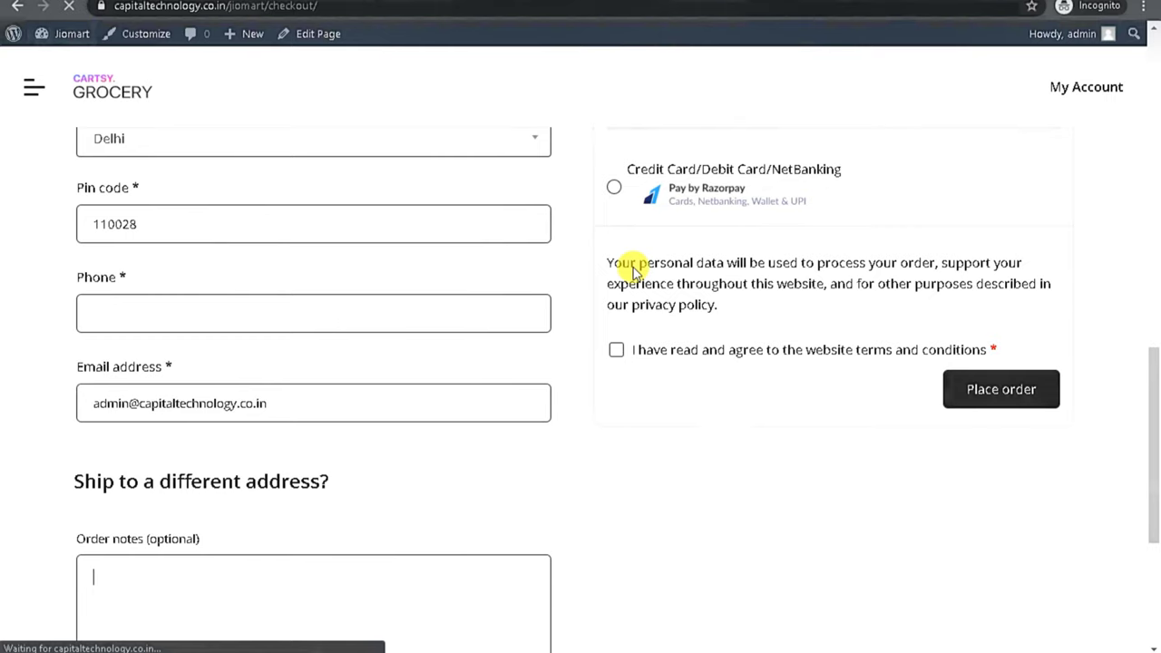
scroll(617, 326, down, 4)
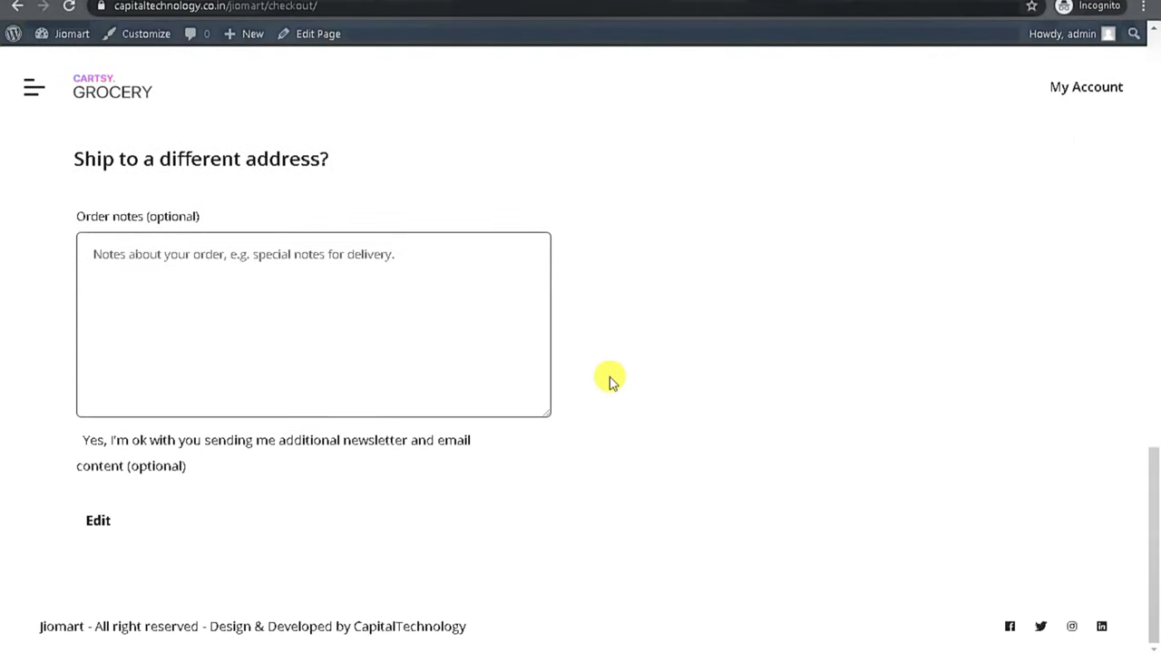
scroll(164, 372, up, 5)
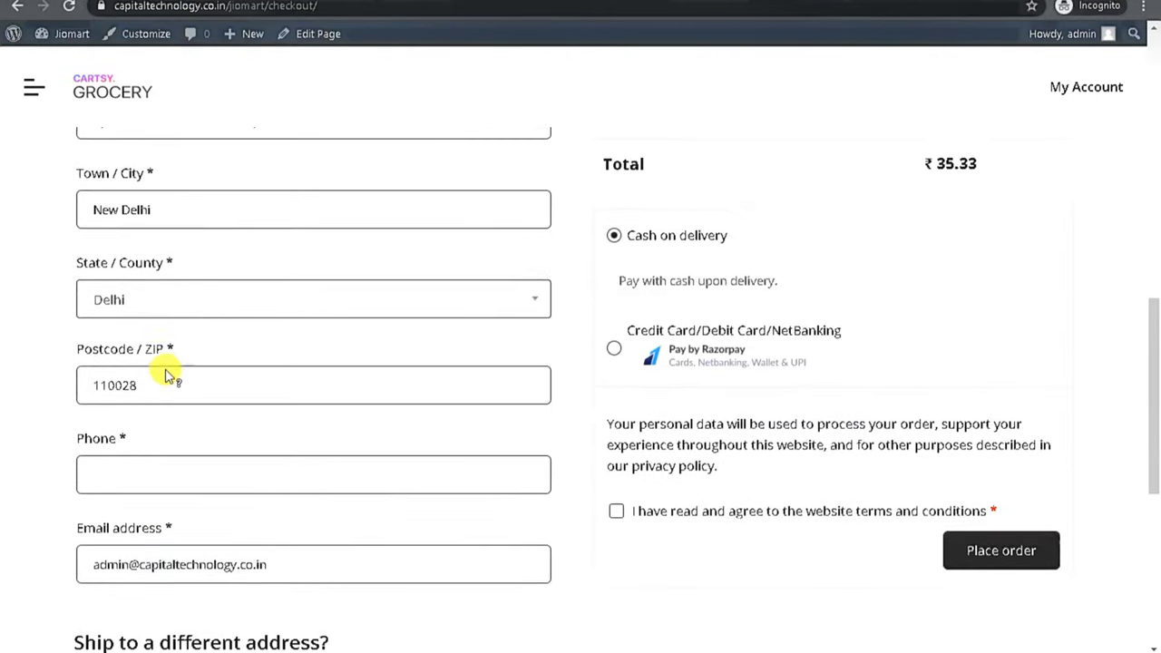
Inspect the required Phone field and its label, then return to the admin Plugins page
click(96, 469)
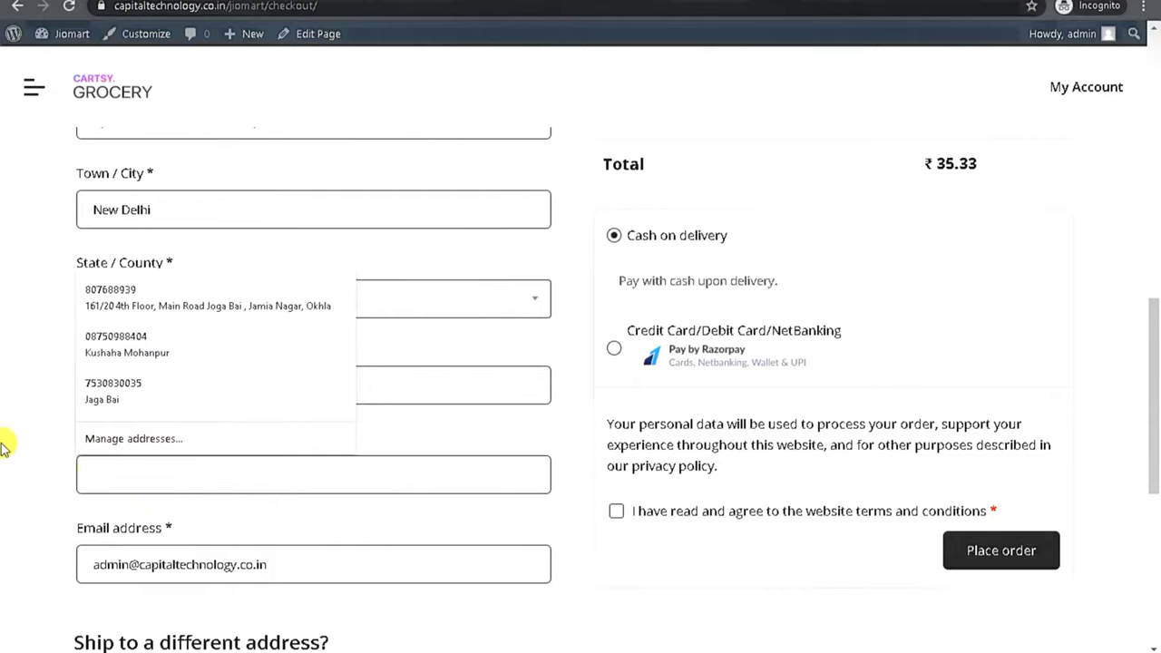
click(64, 452)
drag(64, 452, 142, 438)
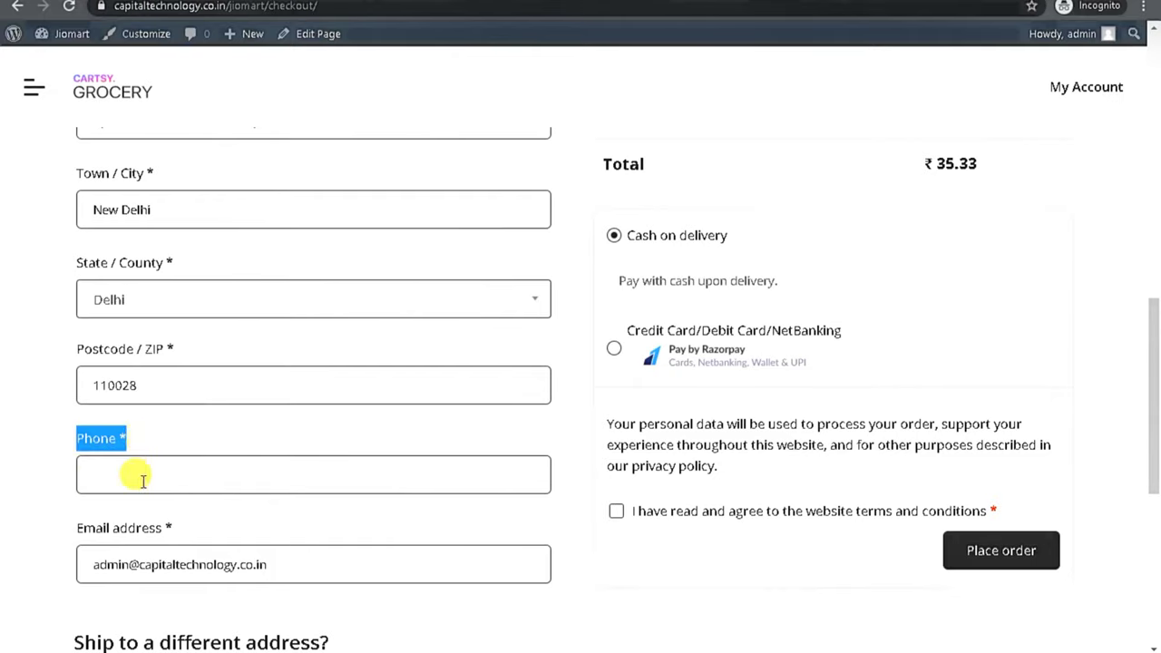
click(128, 476)
click(36, 402)
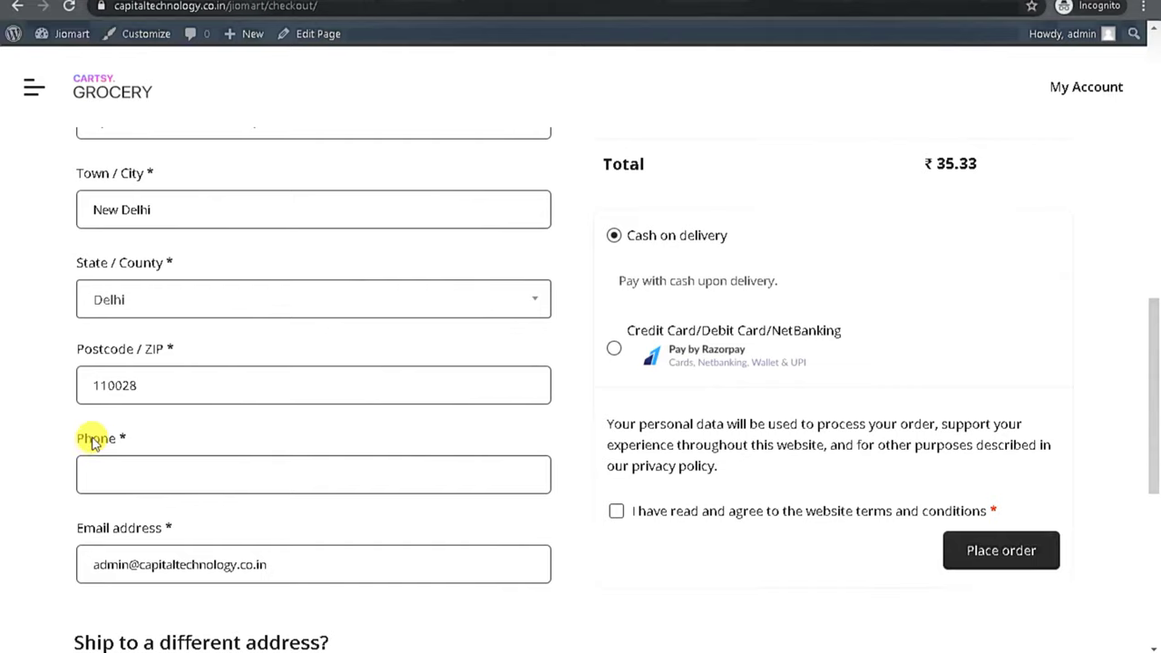
drag(91, 440, 133, 456)
scroll(54, 448, up, 6)
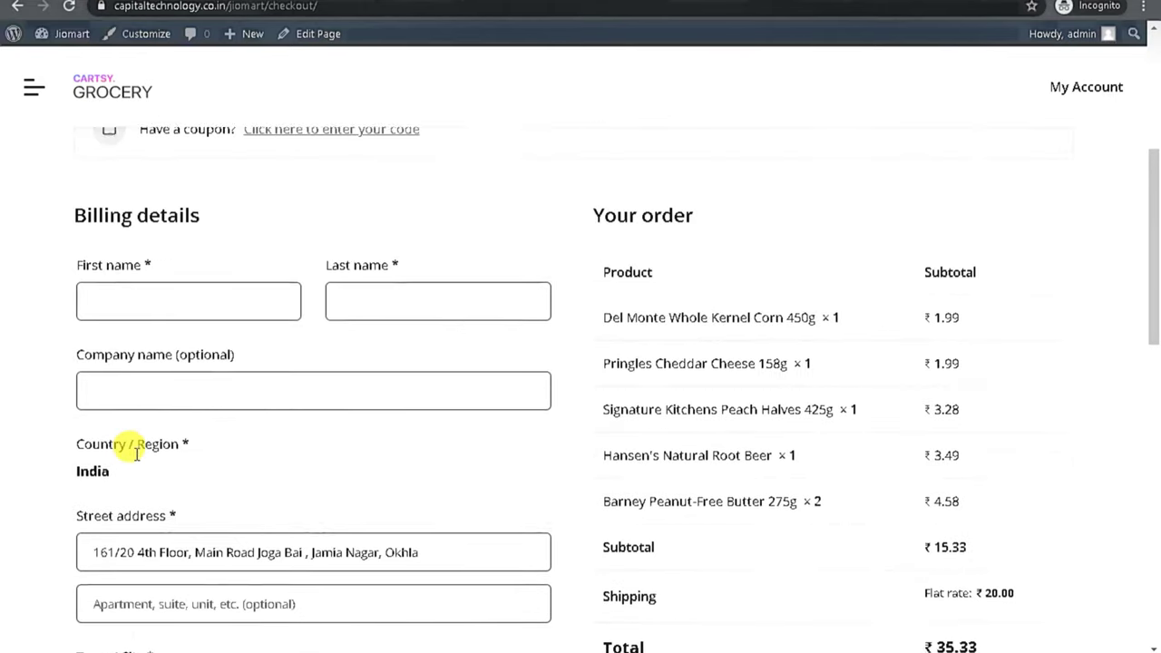
scroll(492, 203, up, 3)
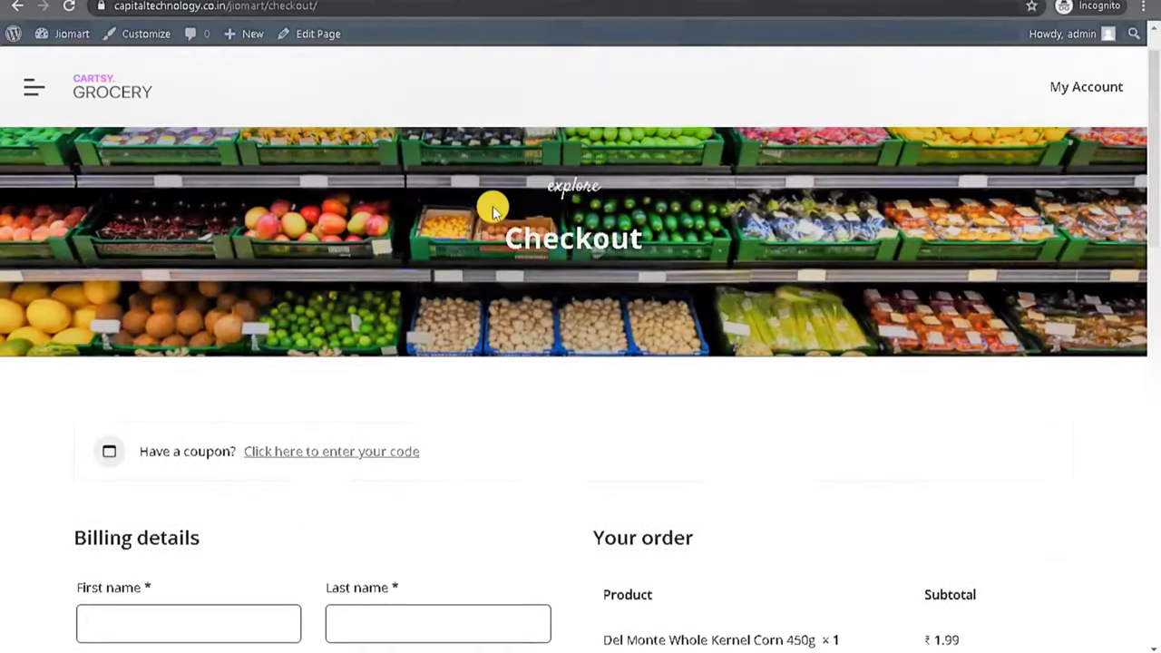
click(493, 2)
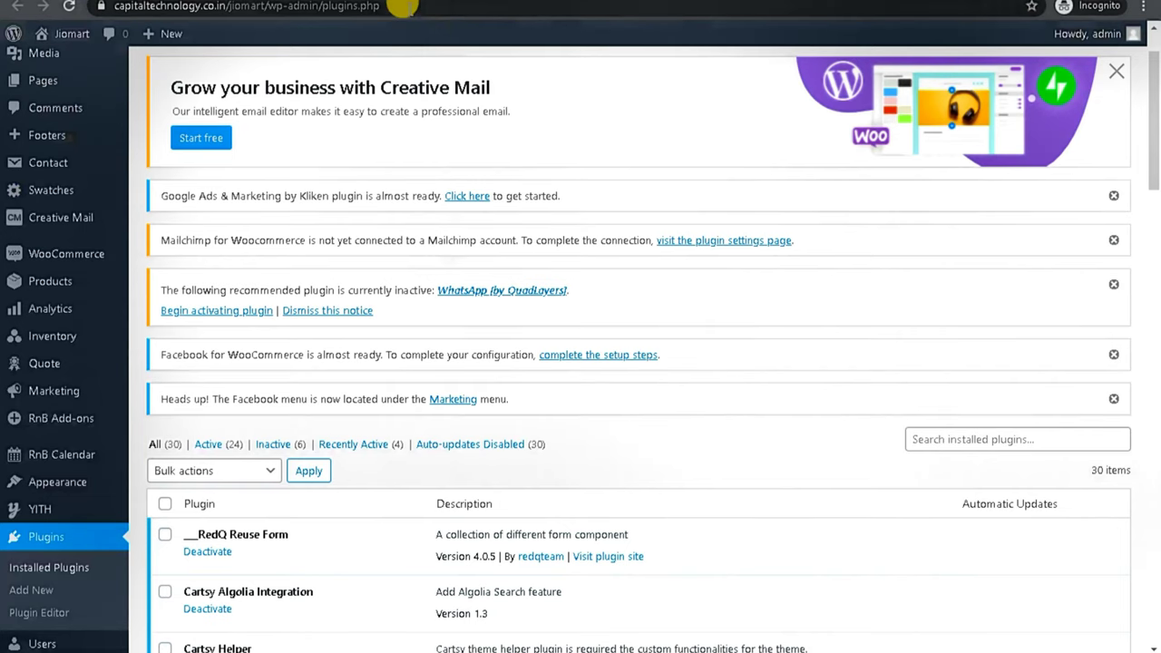
Tick billing_company and billing_address_2, disable both, and save the checkout field changes
click(482, 2)
scroll(498, 298, down, 1)
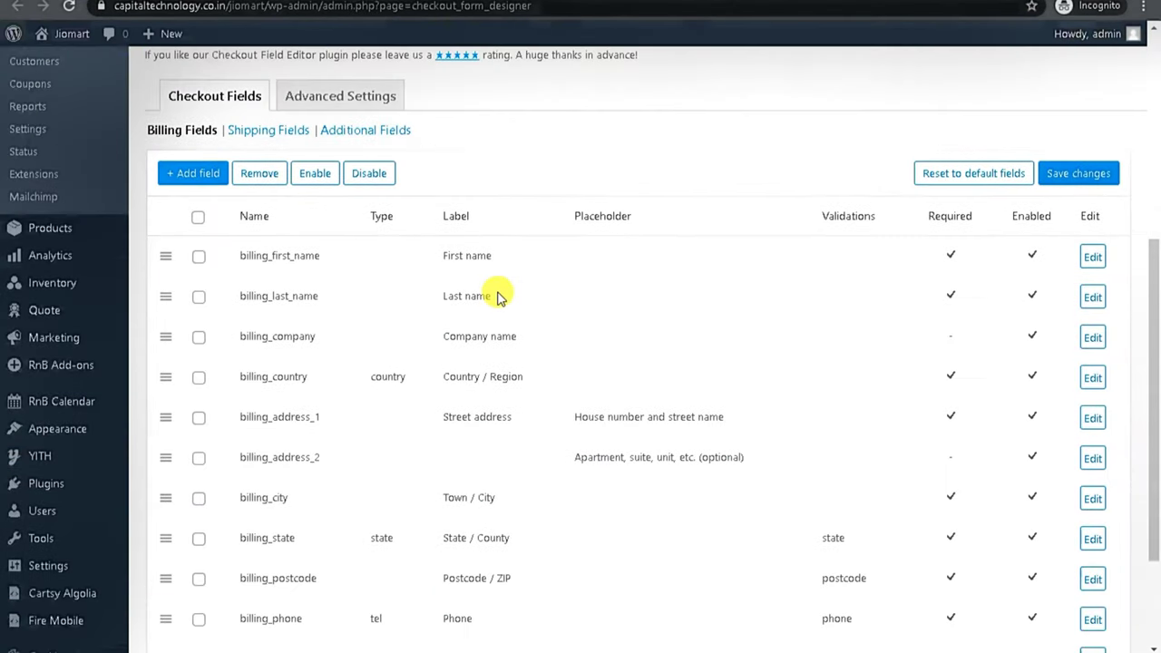
click(198, 337)
scroll(202, 384, down, 1)
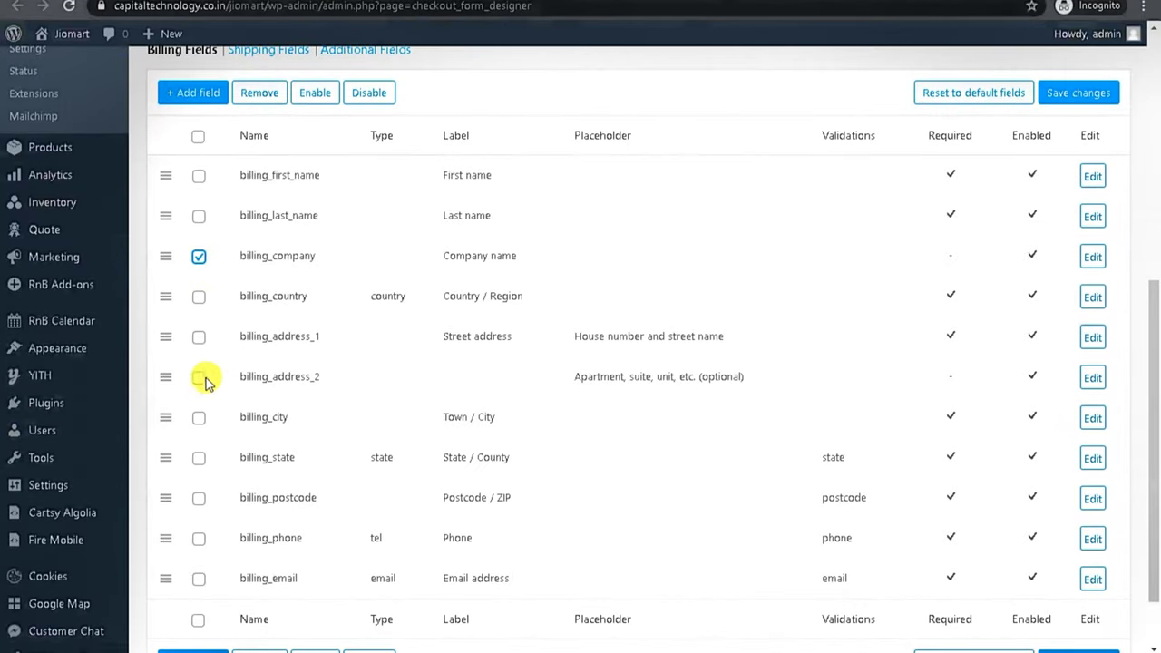
click(200, 379)
scroll(310, 437, down, 1)
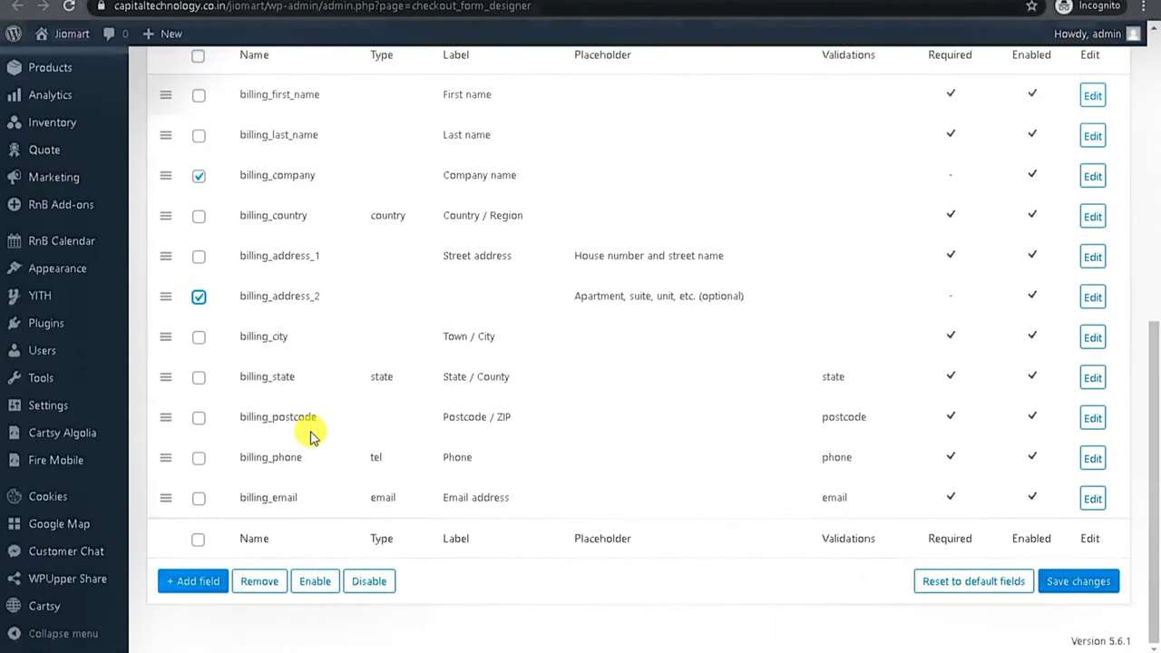
click(366, 586)
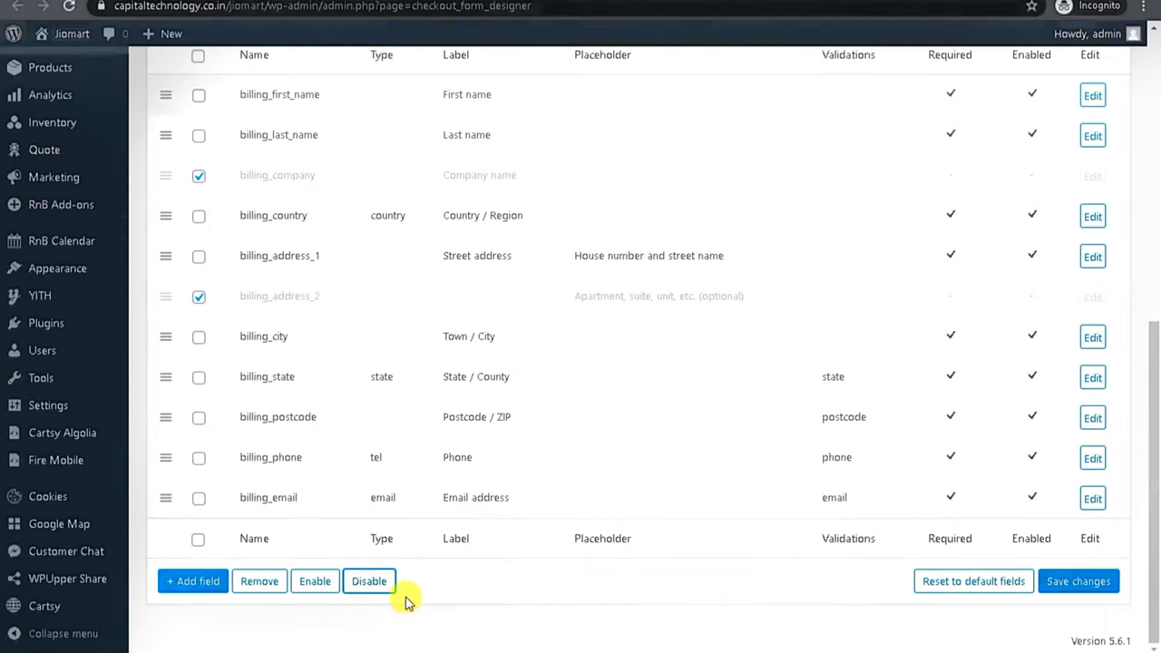
click(1077, 586)
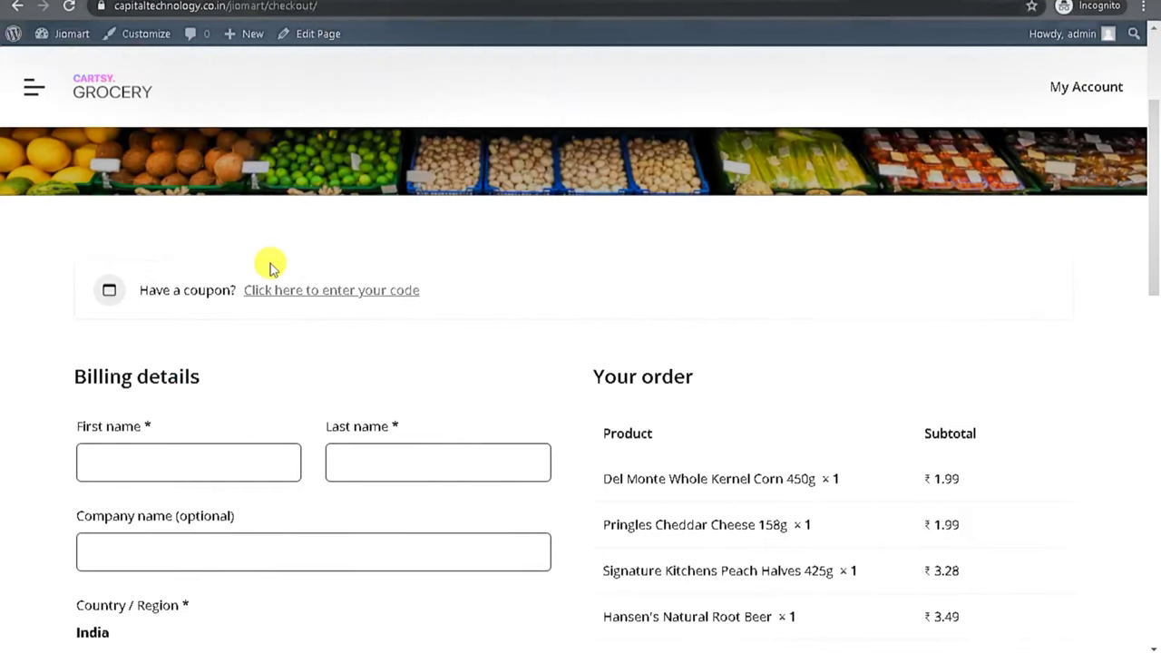
Reload the checkout and check the India country, Street address and Town / City fields
scroll(266, 257, down, 3)
click(72, 9)
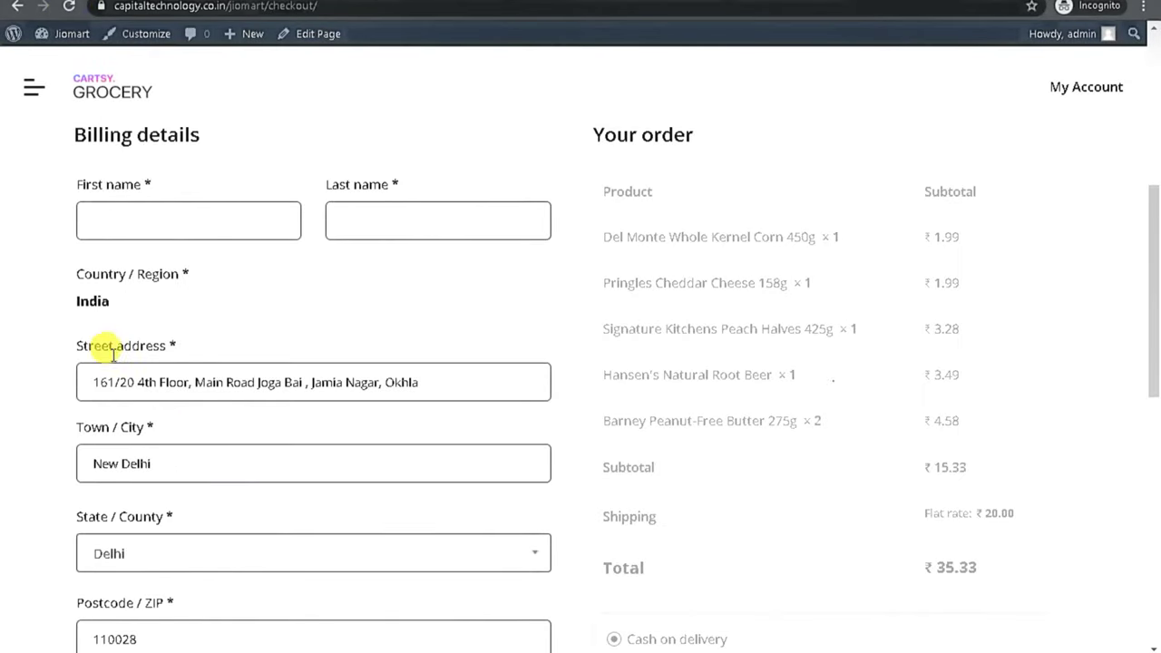
drag(75, 301, 132, 302)
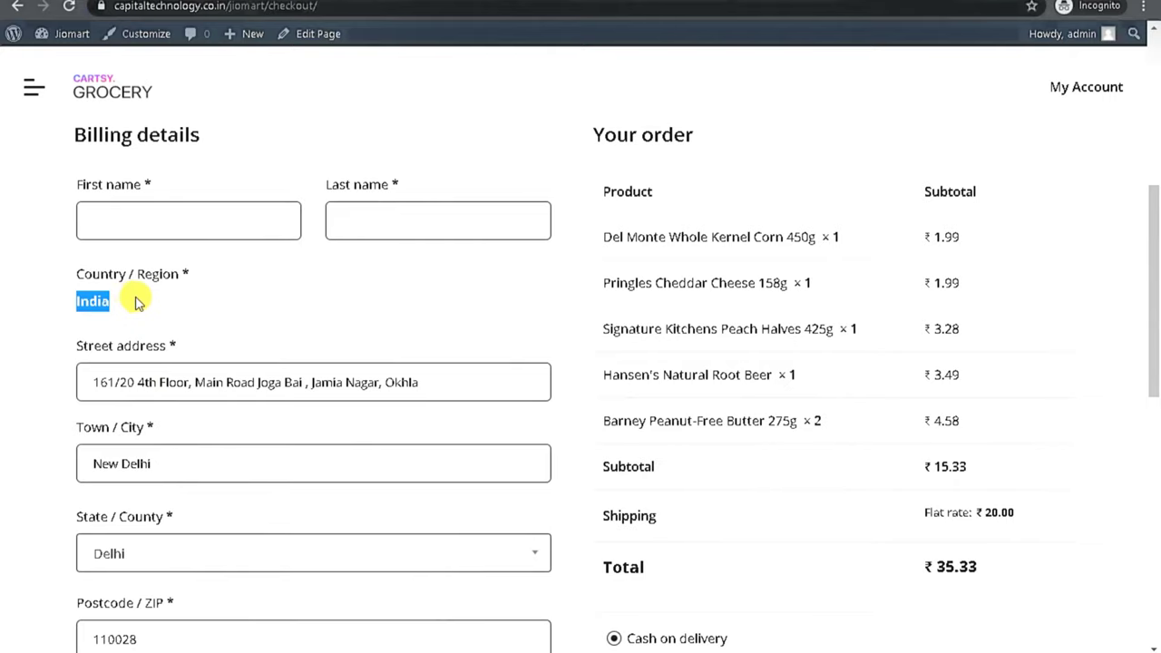
click(135, 382)
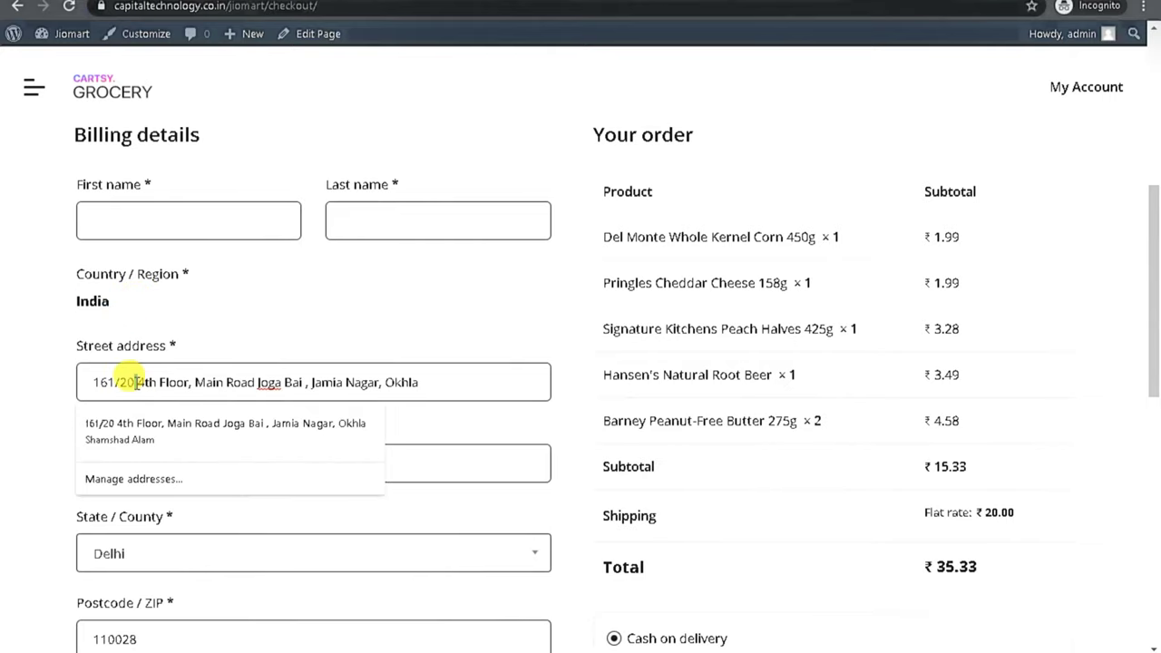
click(371, 303)
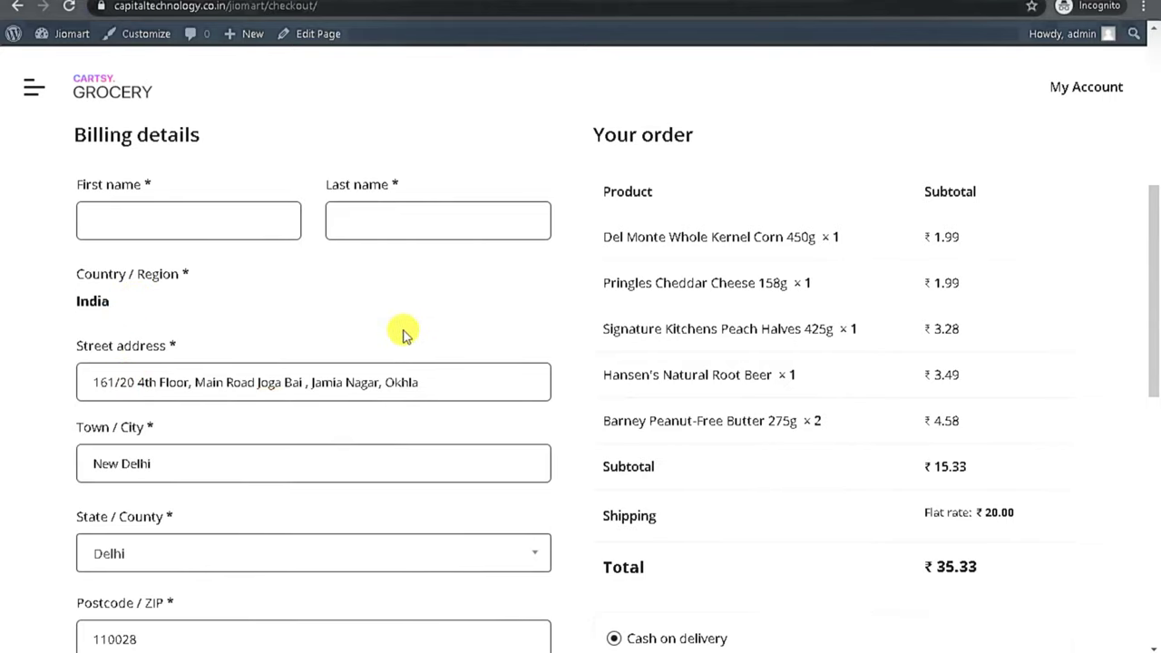
scroll(402, 333, down, 2)
click(143, 301)
click(58, 340)
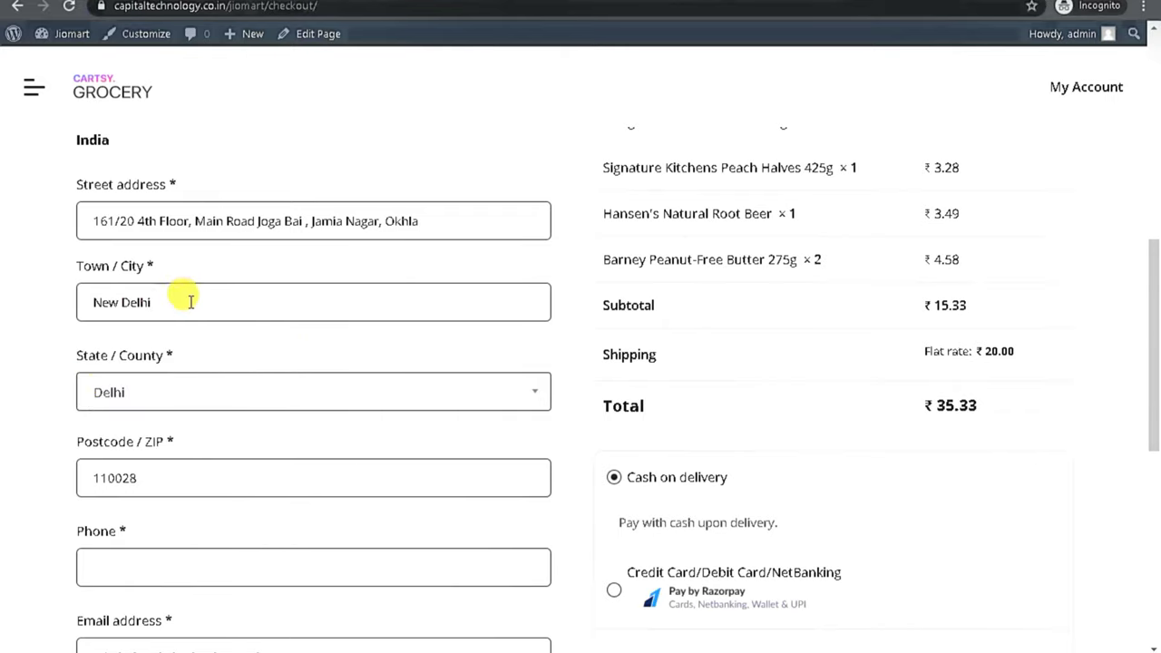
Check the State / County dropdown, keeping Delhi as the chosen state
drag(73, 356, 205, 358)
click(117, 381)
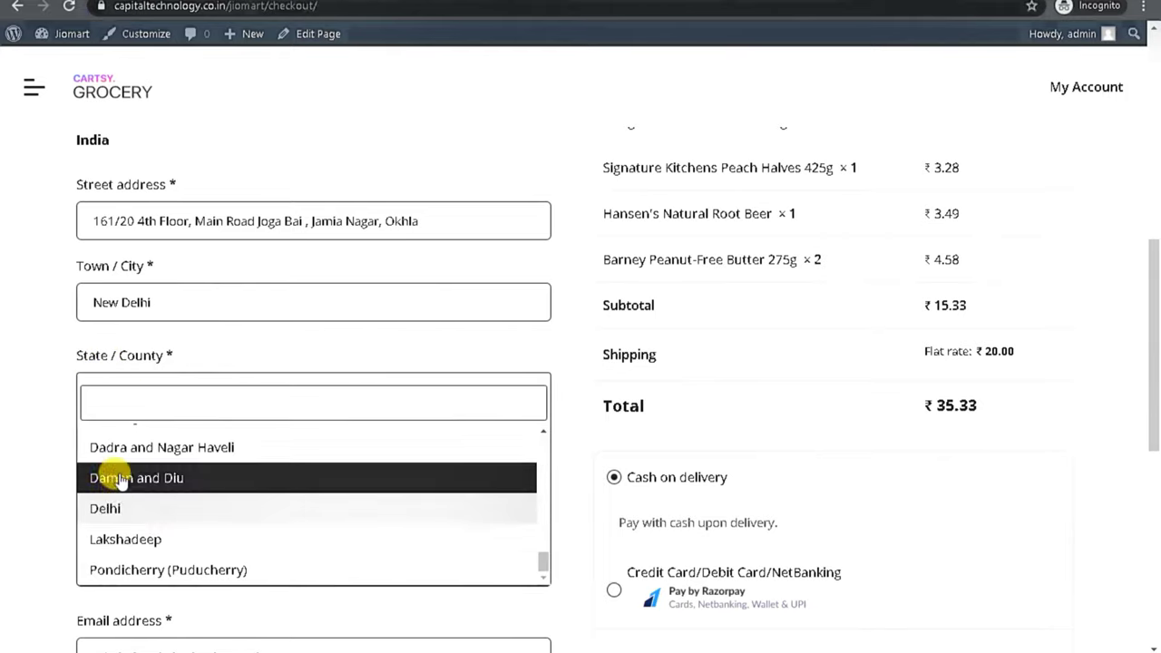
click(114, 511)
click(124, 389)
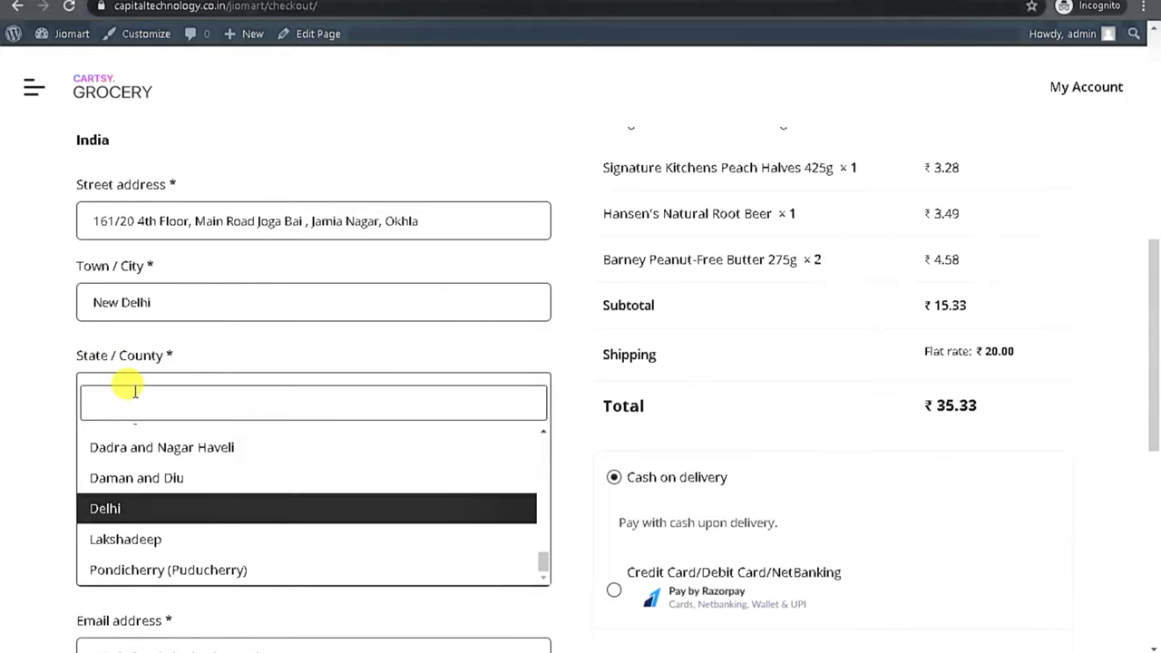
click(114, 510)
drag(52, 354, 179, 356)
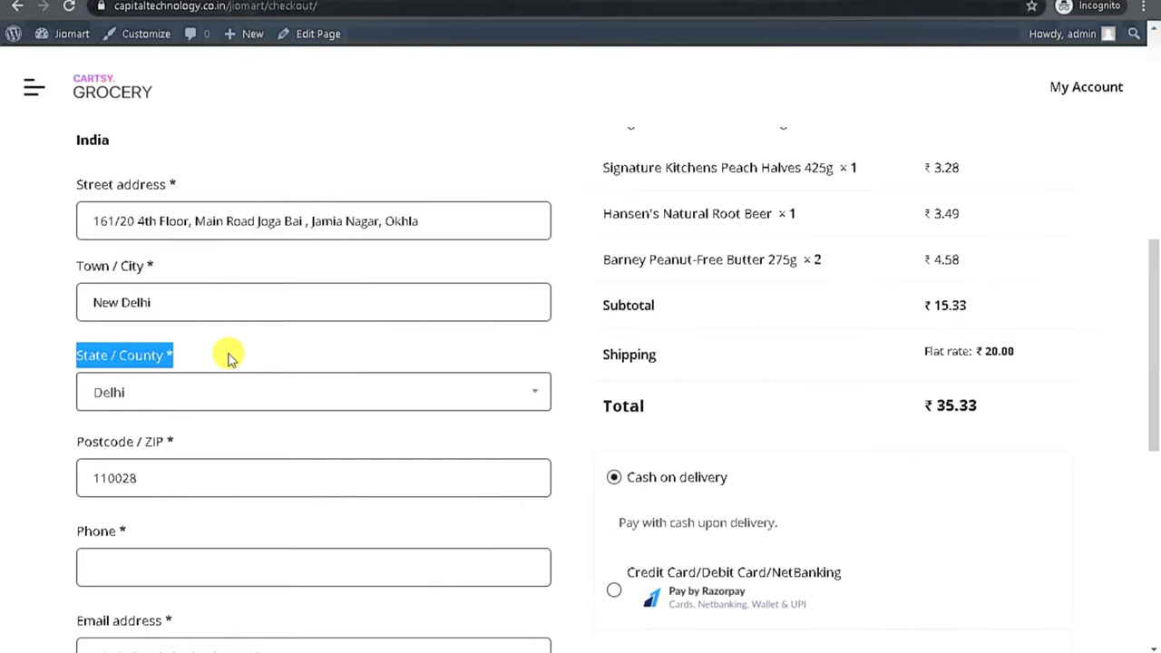
Recheck the Country / Region label and Delhi value, then switch to the Razorpay payment settings
scroll(228, 359, up, 3)
double_click(148, 361)
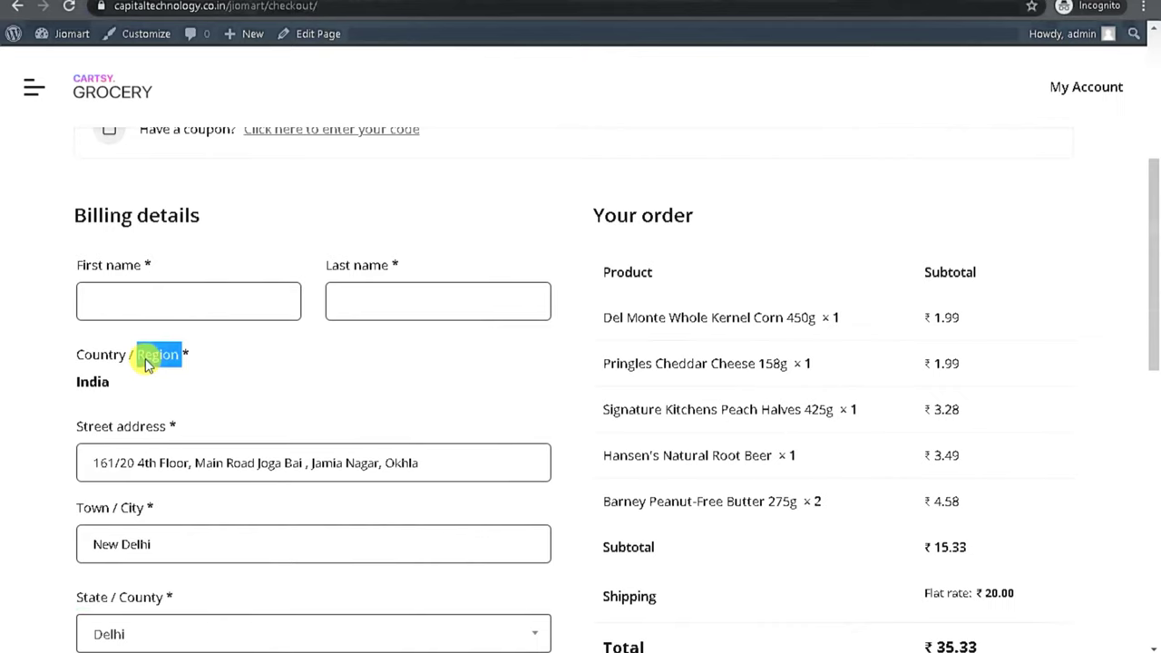
triple_click(146, 362)
click(122, 388)
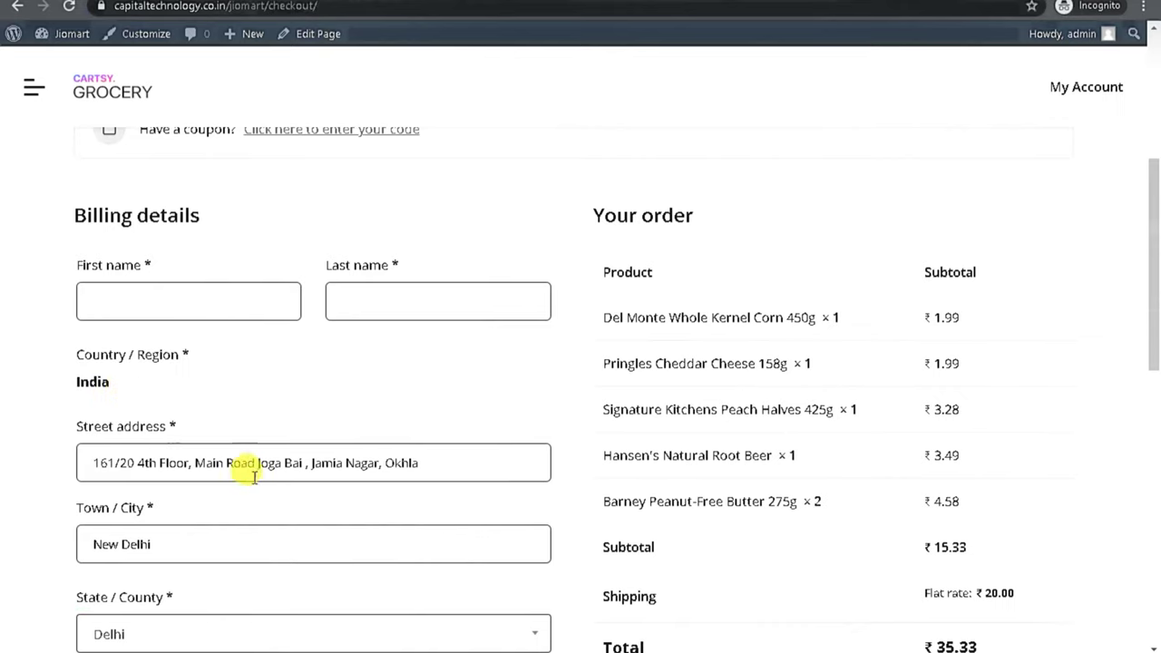
scroll(227, 436, down, 3)
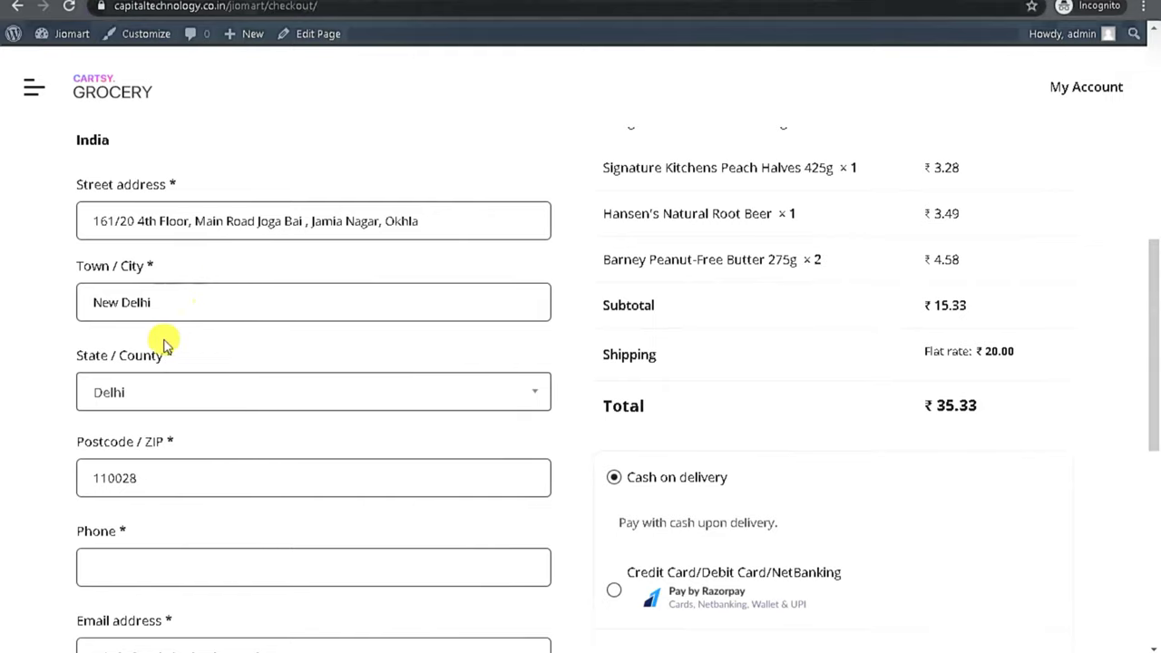
double_click(166, 305)
click(59, 320)
click(94, 379)
click(33, 338)
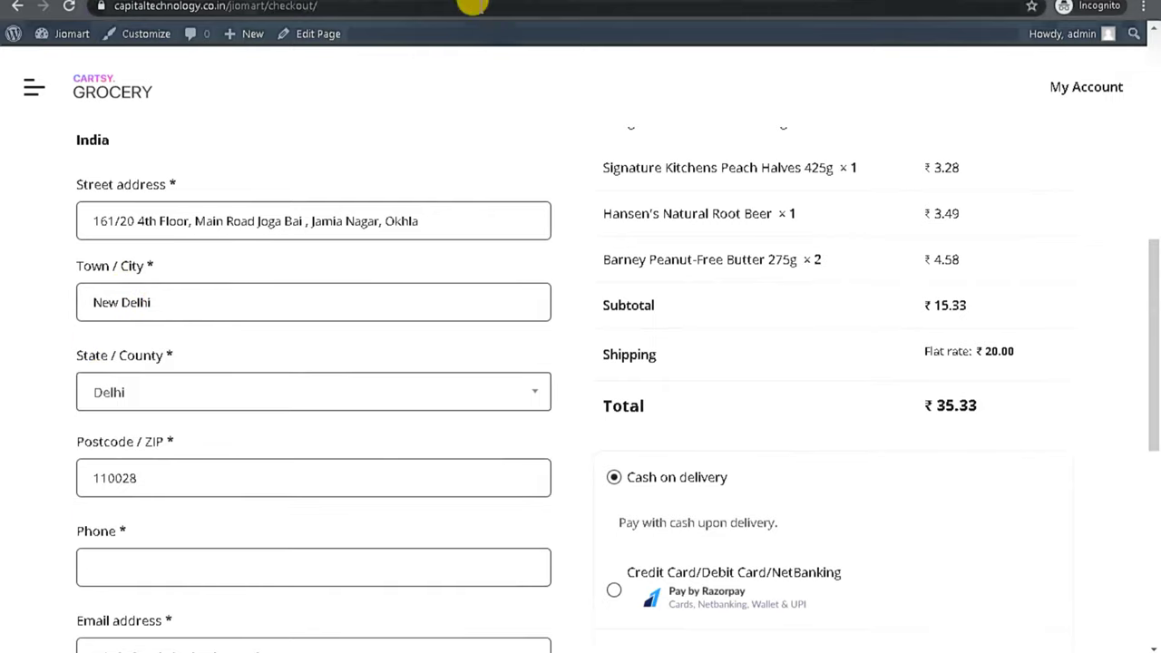
click(487, 2)
scroll(483, 388, down, 3)
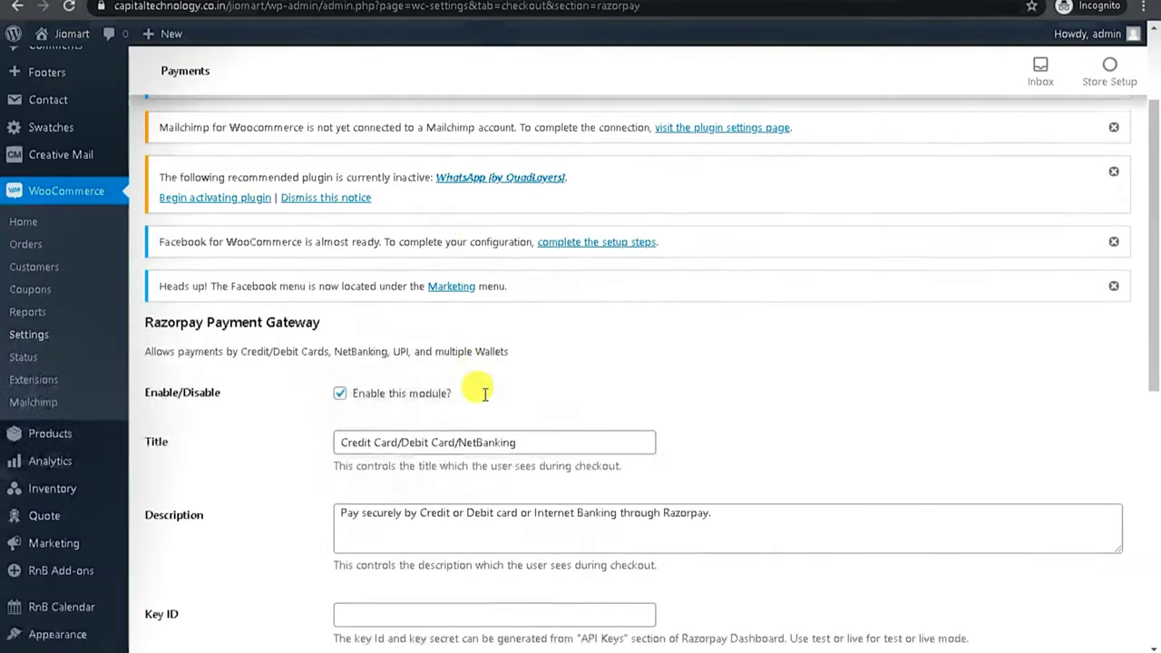
Rename the billing_phone label from Phone to 'WhatsApp No.' and save the checkout field changes
click(533, 2)
scroll(531, 444, down, 5)
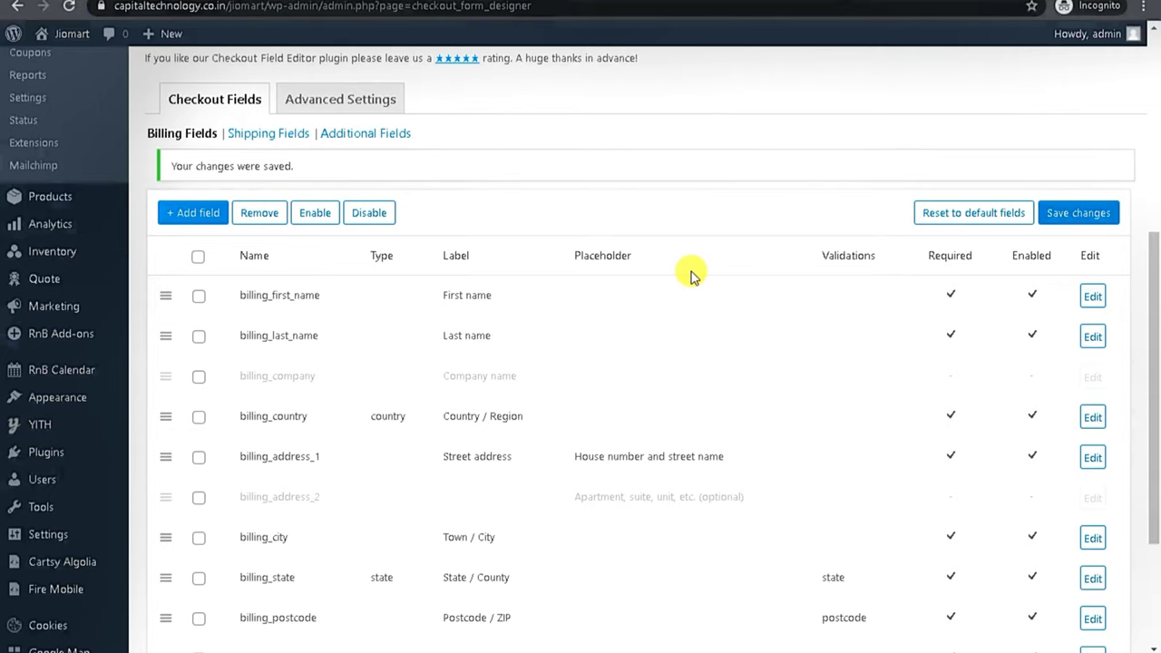
scroll(455, 255, down, 3)
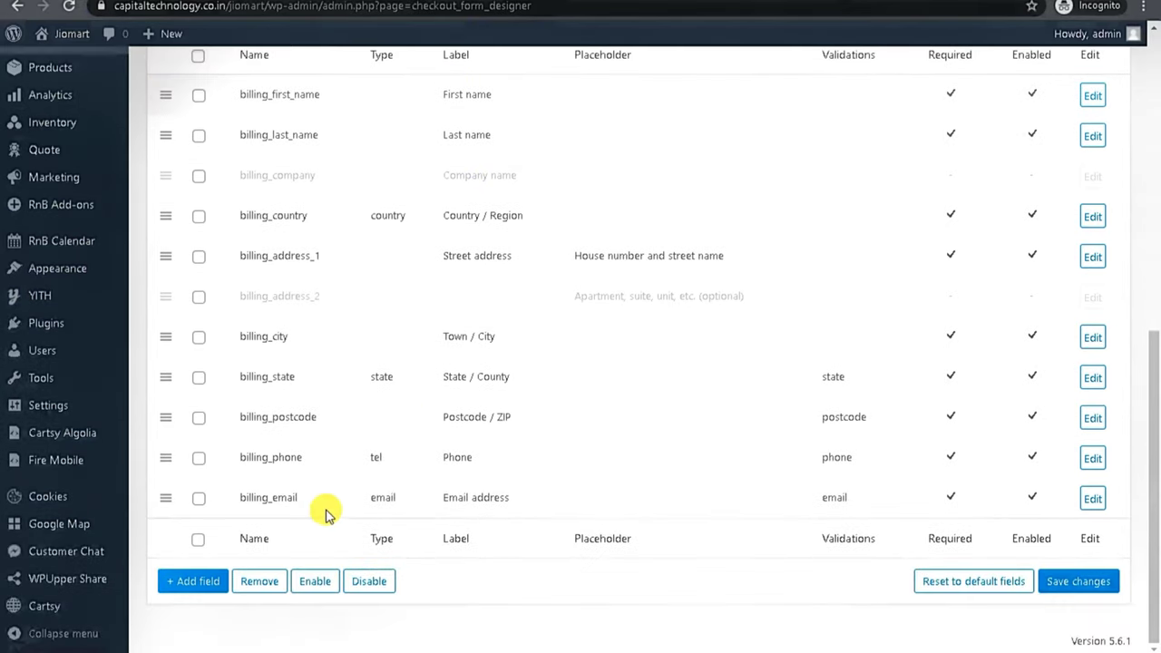
click(1094, 460)
double_click(503, 261)
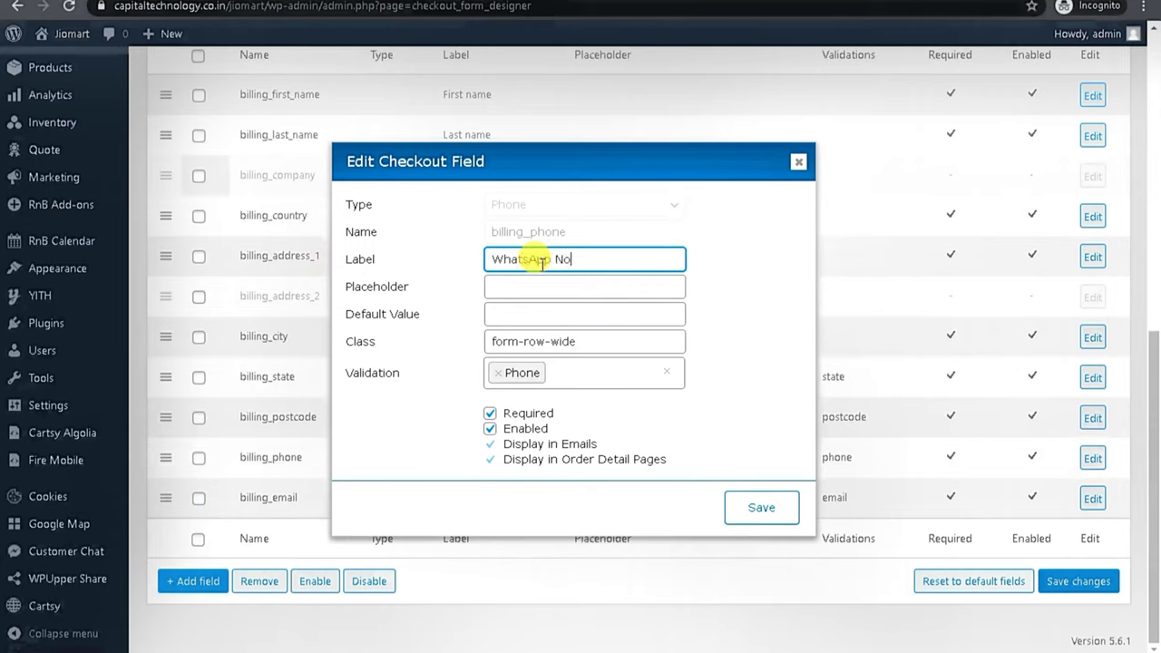
click(760, 510)
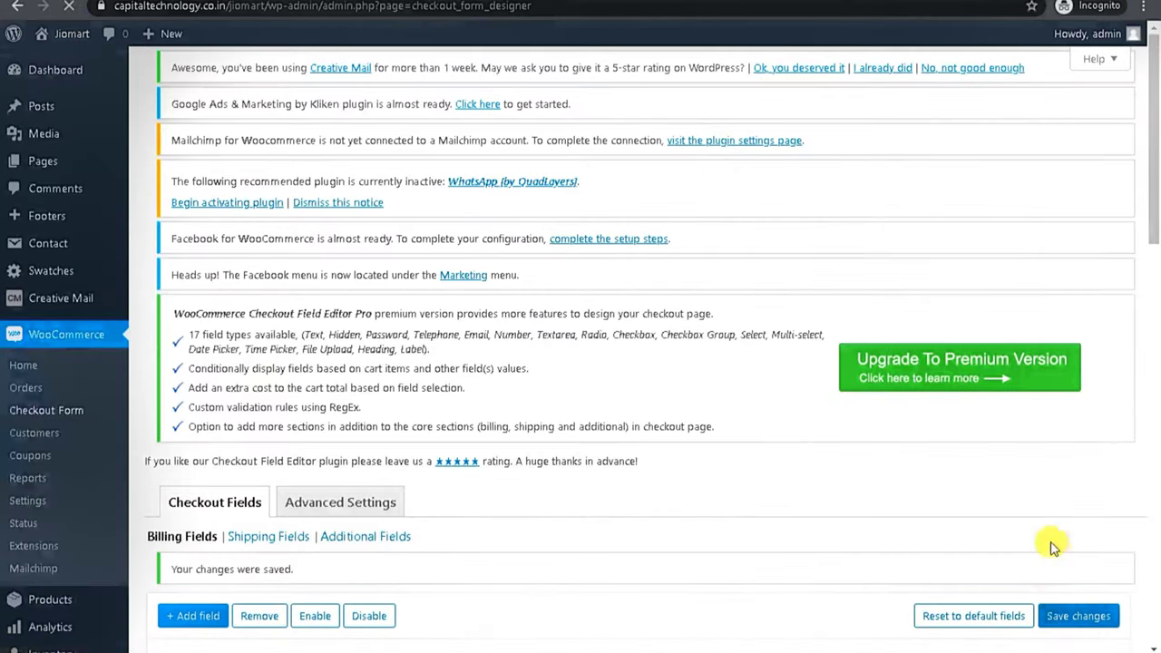
scroll(1052, 538, down, 5)
click(1062, 223)
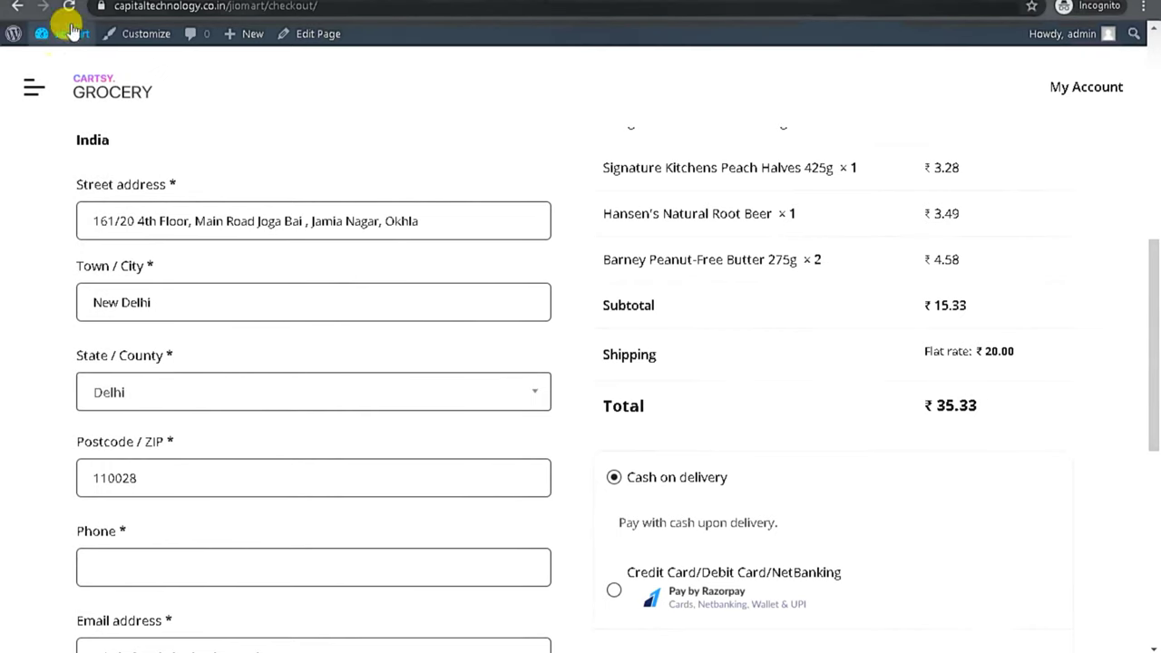
Reload the checkout, verify the required WhatsApp No. field, and inspect the Checkout banner heading
click(71, 9)
scroll(441, 299, down, 3)
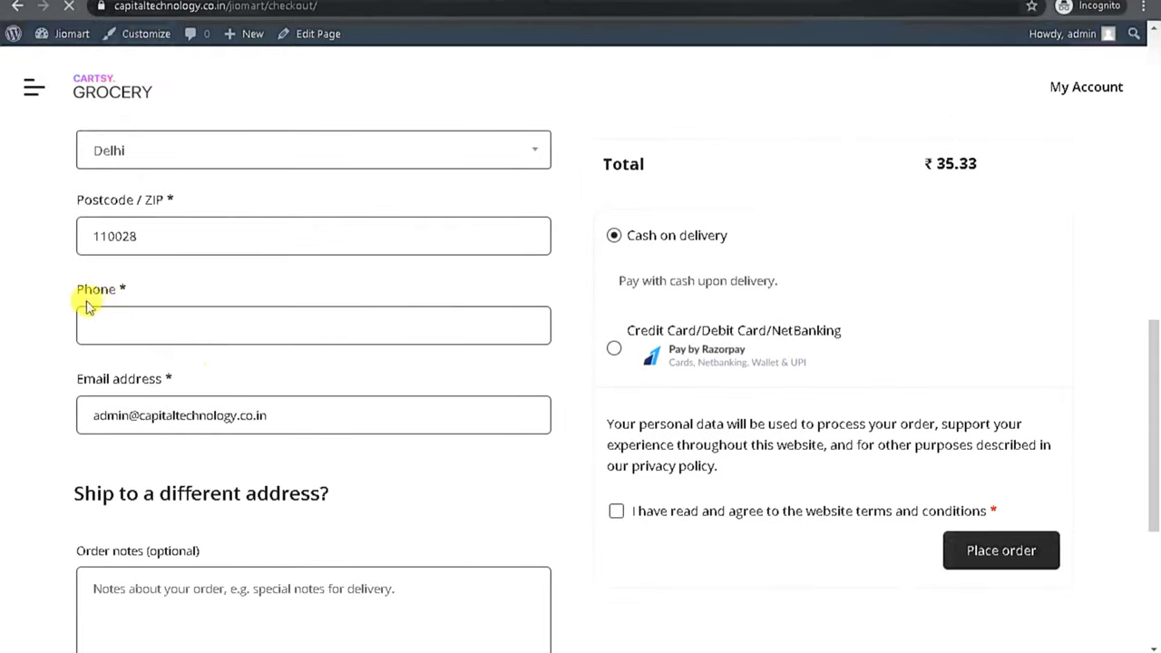
scroll(267, 334, down, 3)
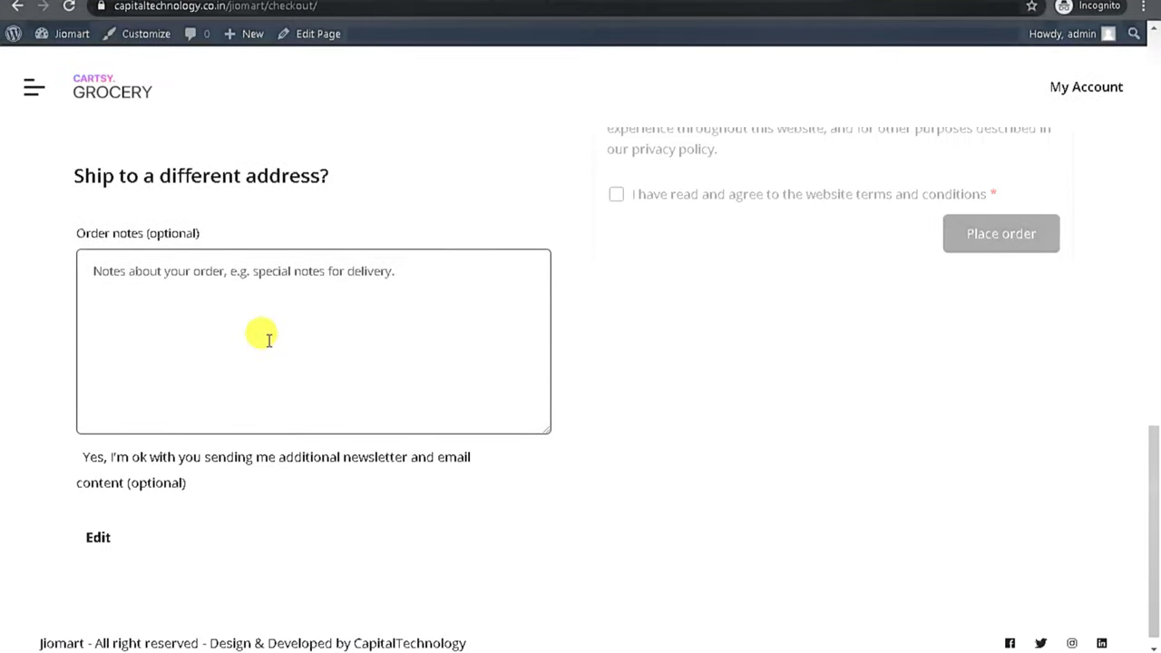
scroll(268, 337, up, 3)
drag(77, 209, 165, 211)
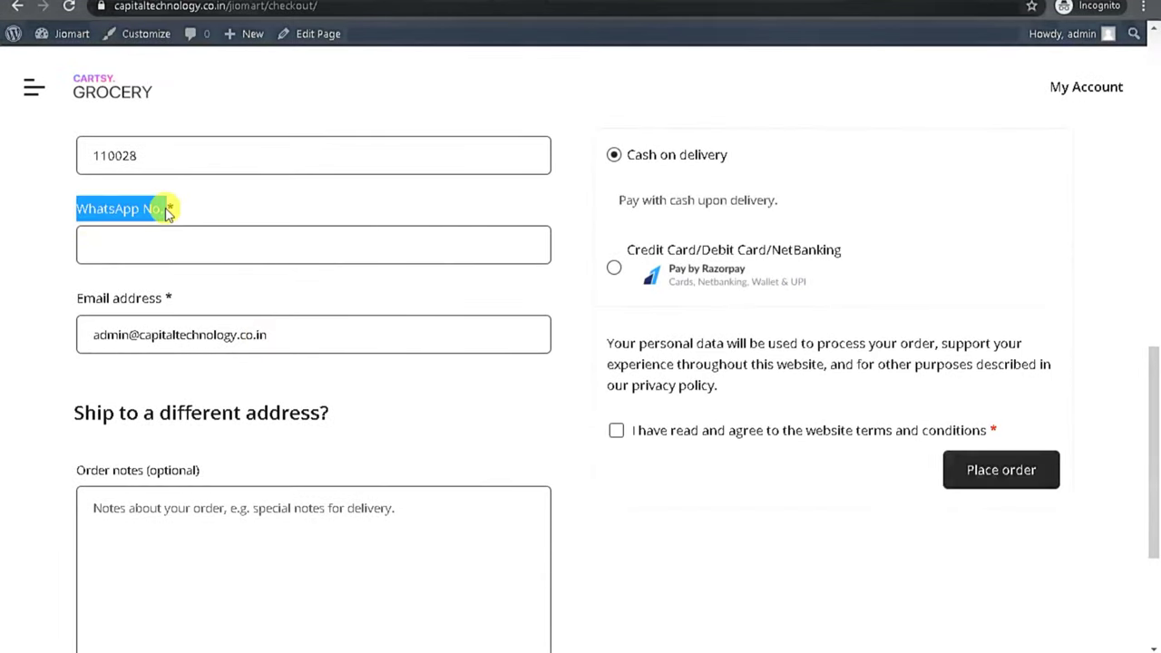
click(160, 244)
click(21, 285)
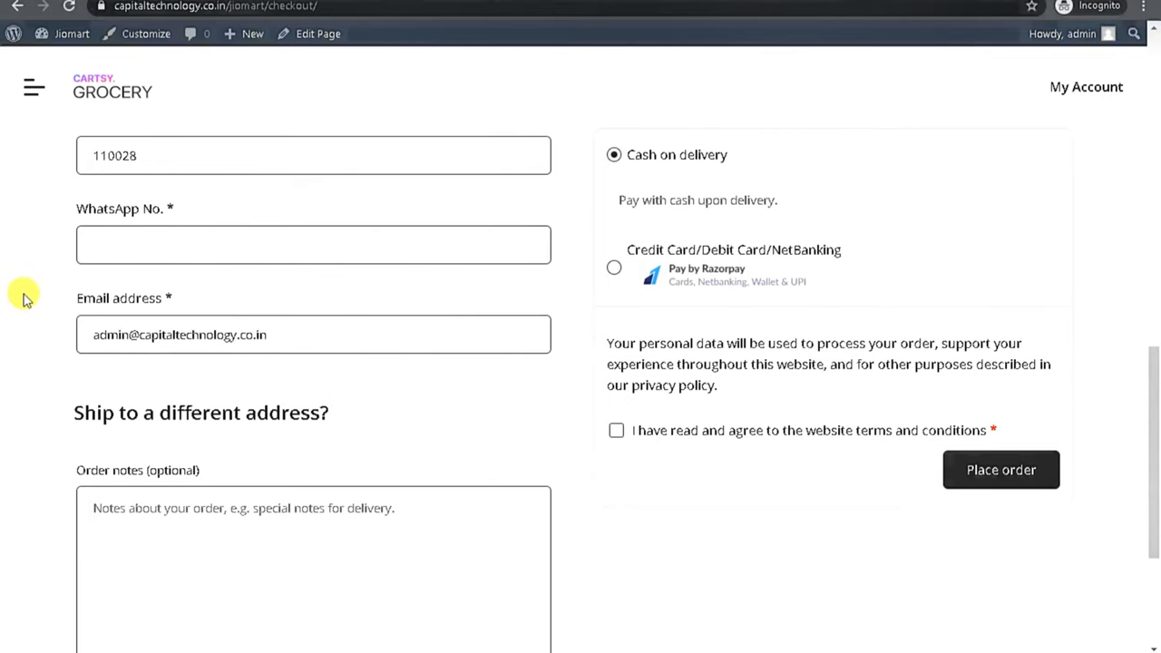
scroll(24, 299, up, 10)
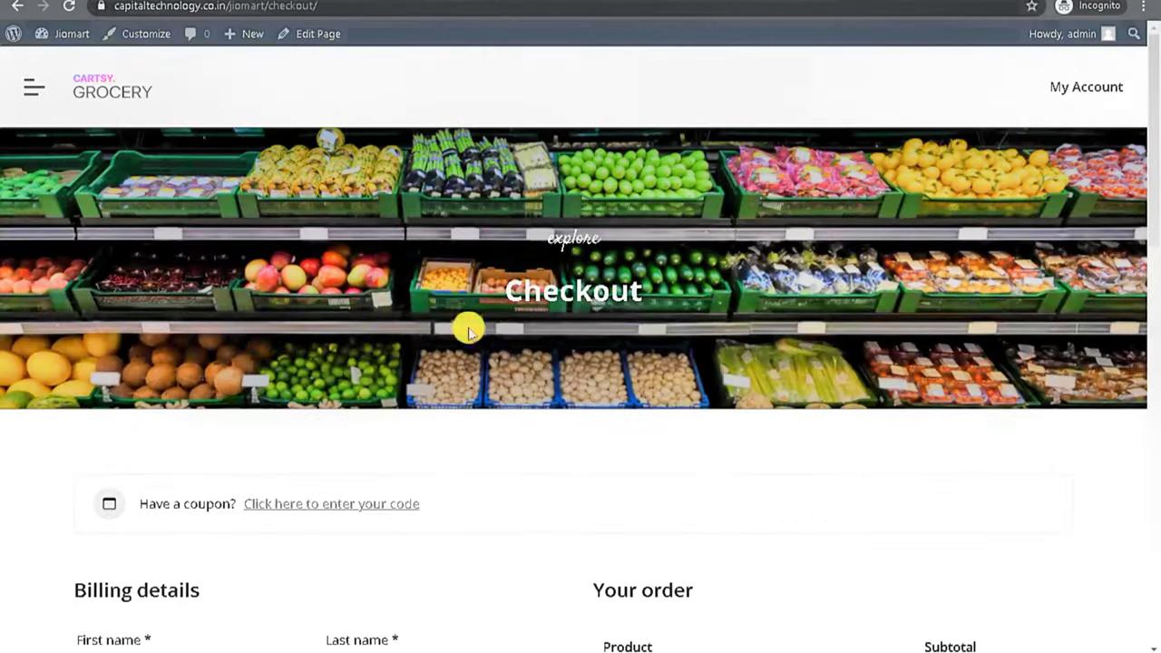
drag(464, 242, 648, 277)
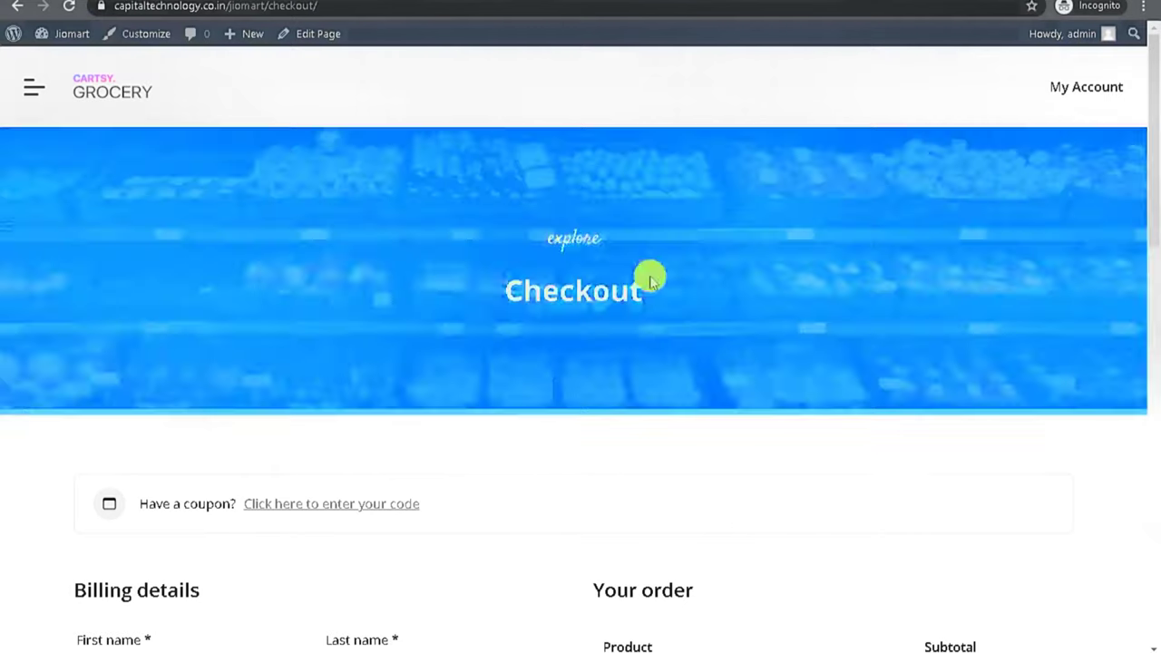
click(427, 449)
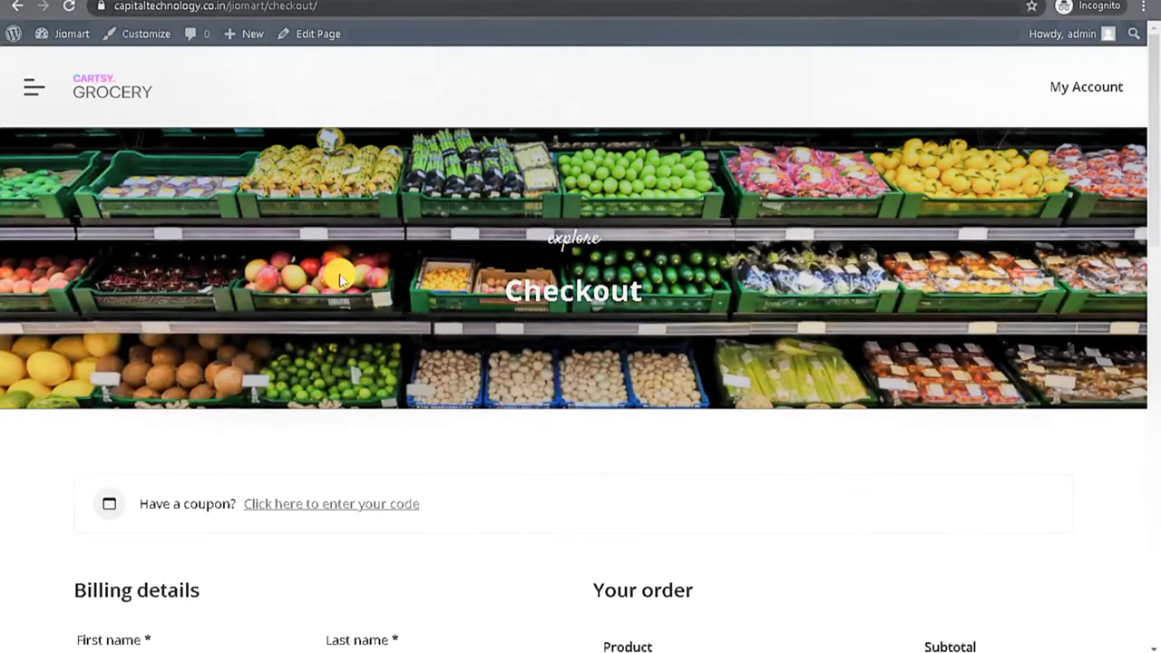
drag(524, 268, 624, 292)
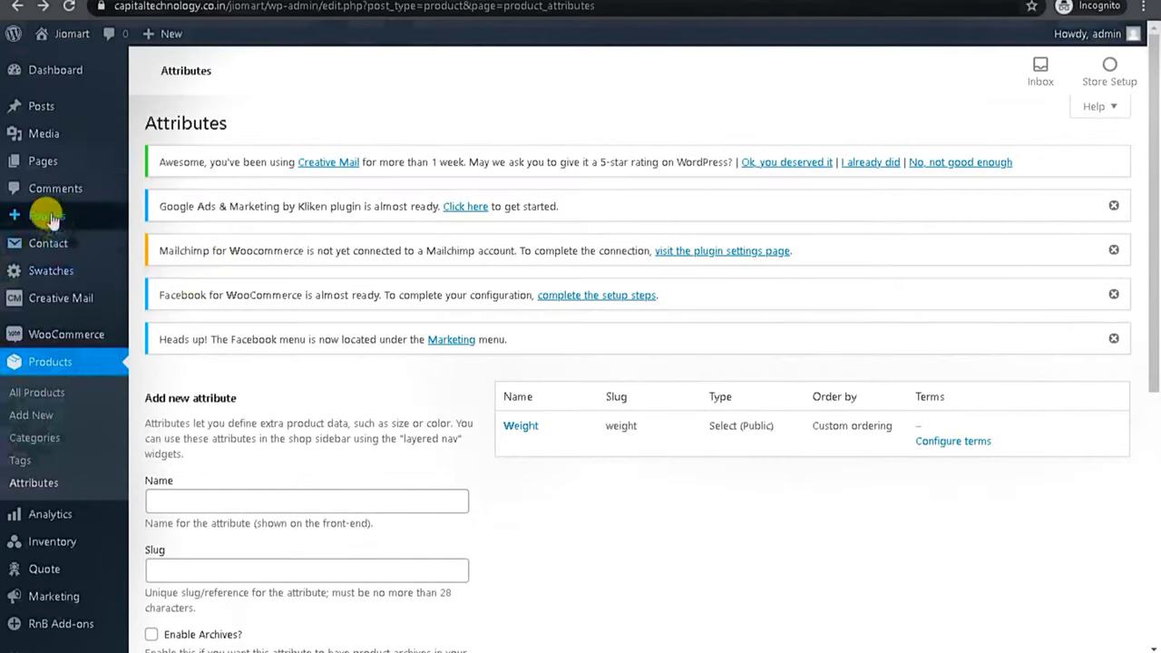
Open the Pages list in a new tab, then open the Checkout page in the editor
right_click(42, 164)
click(101, 173)
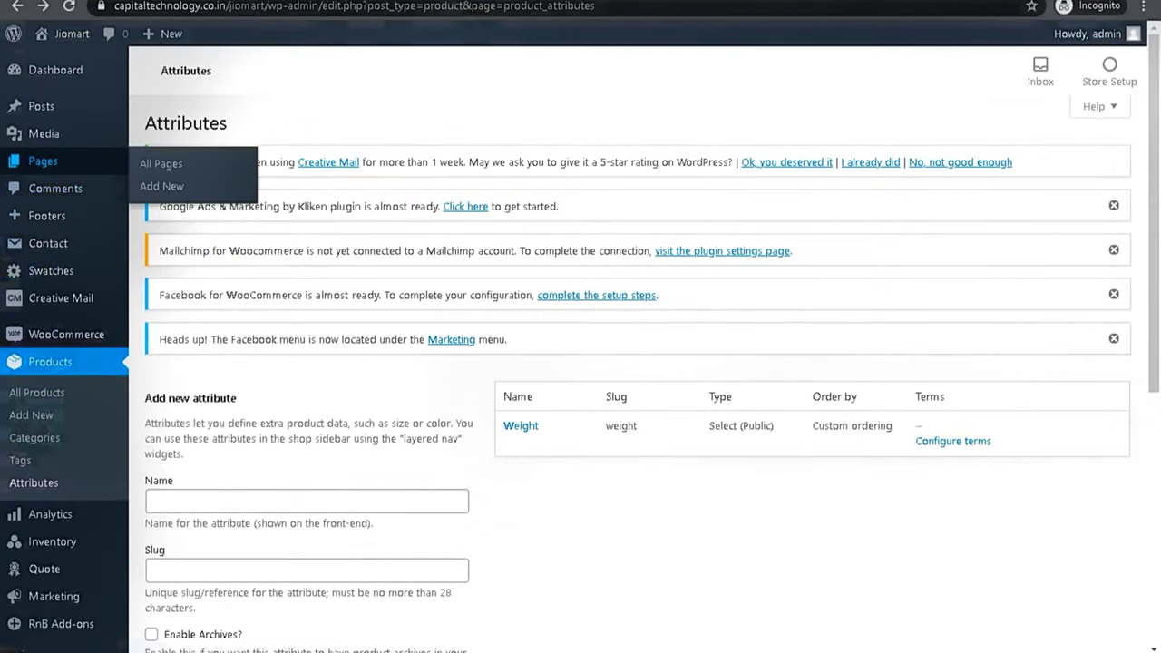
key(ctrl+Tab)
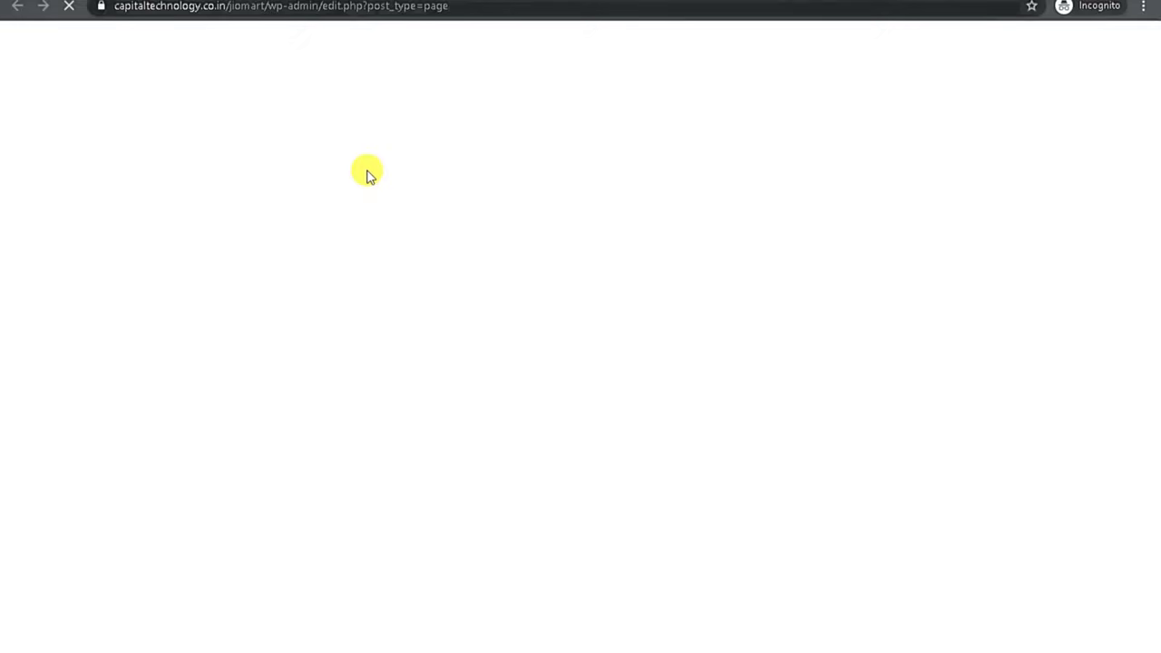
scroll(402, 189, down, 3)
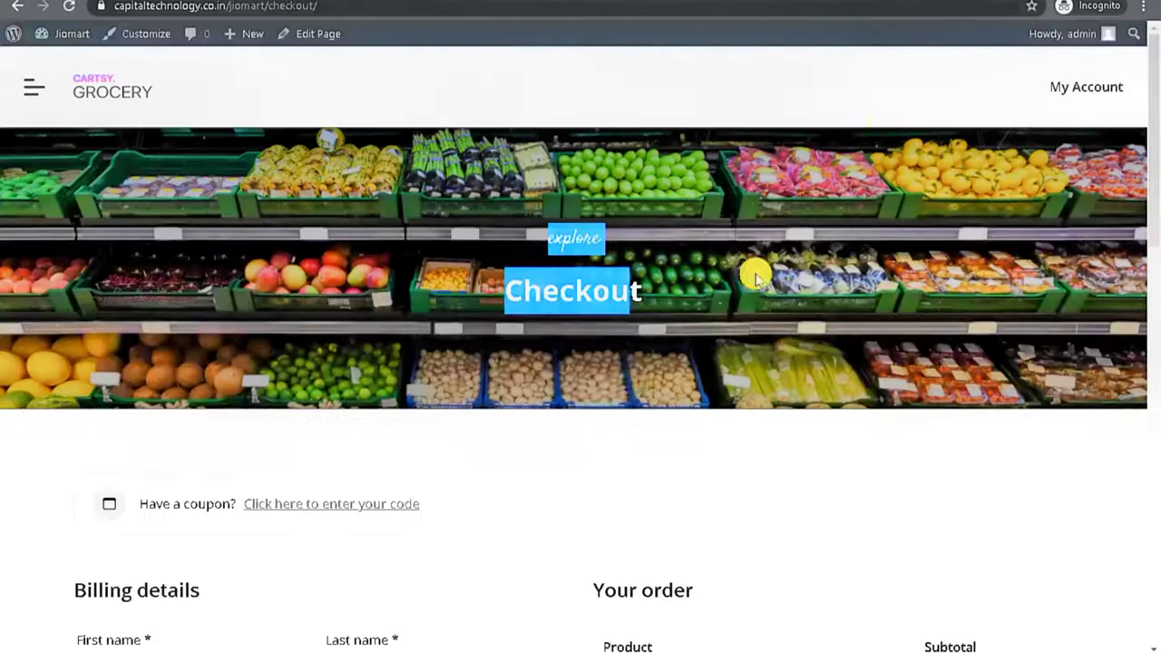
scroll(604, 415, down, 8)
scroll(607, 422, down, 1)
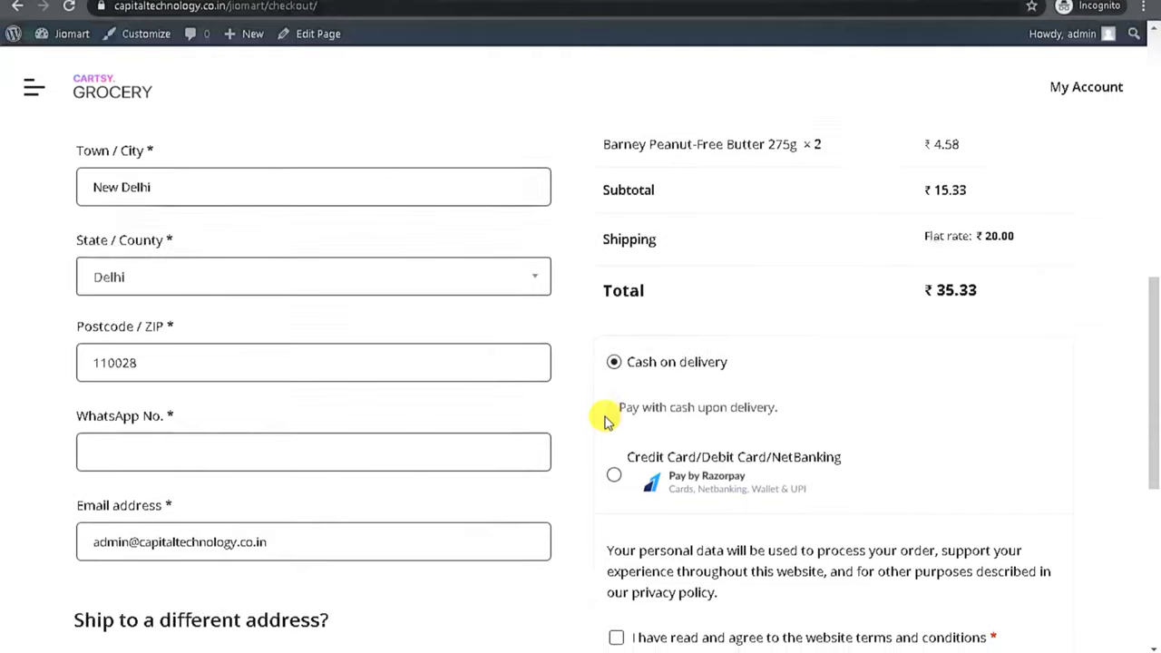
scroll(607, 422, down, 3)
scroll(607, 422, up, 4)
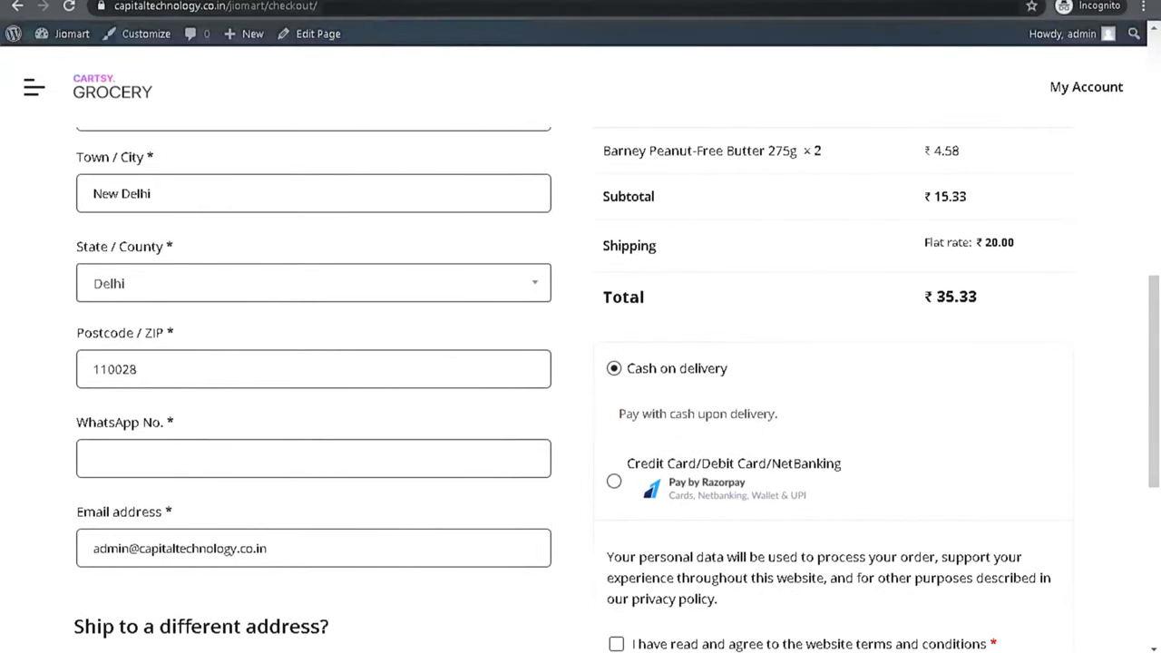
click(17, 6)
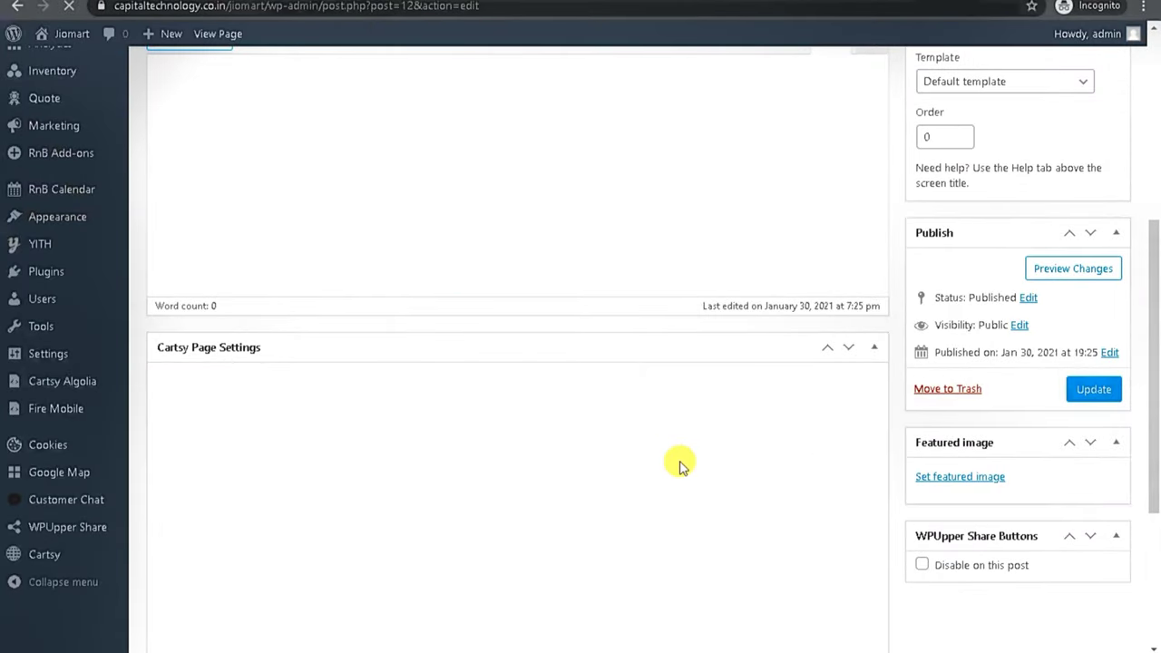
Apply the Cartsy Algolia Search Template to the Checkout page and save it
scroll(683, 465, up, 3)
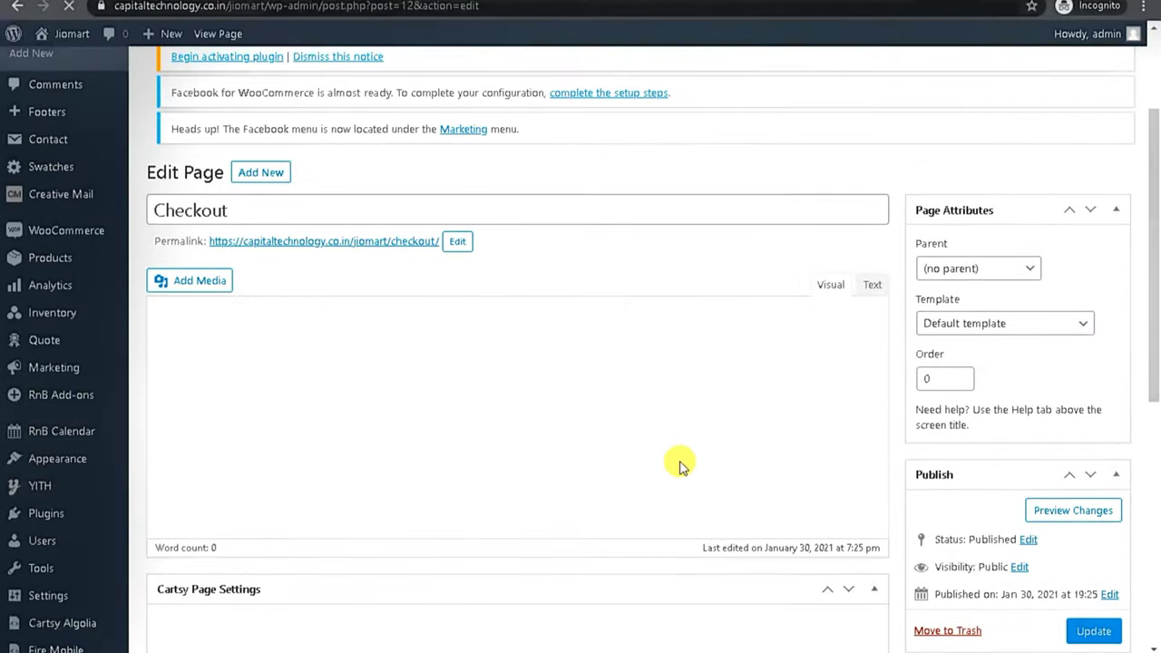
scroll(682, 465, up, 5)
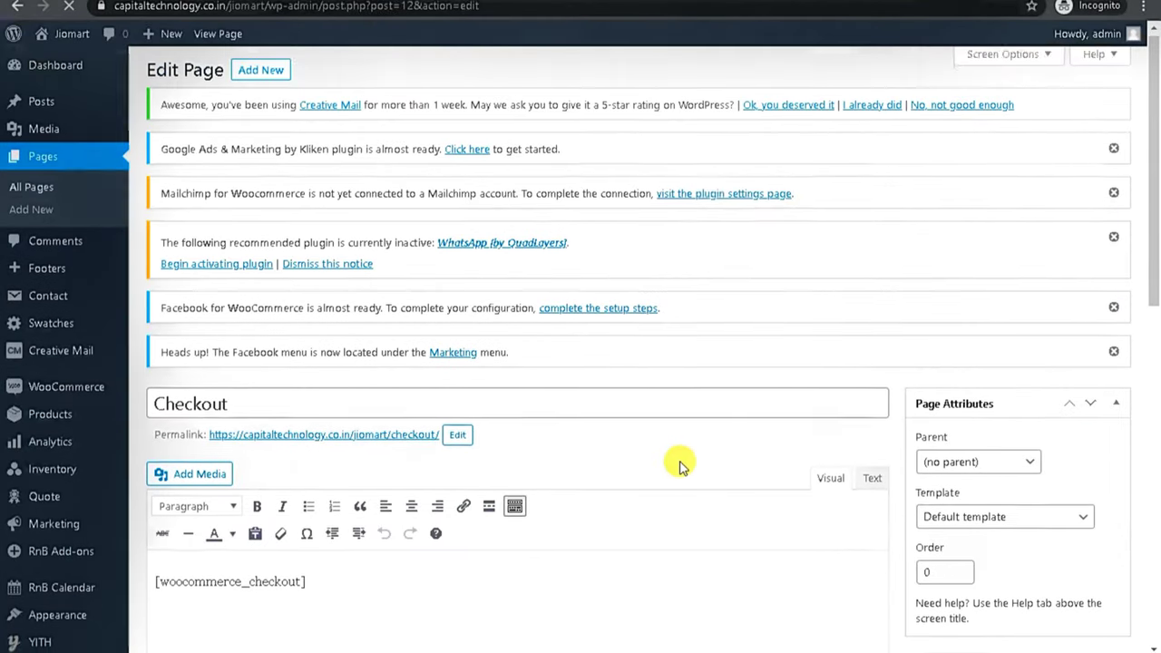
scroll(682, 465, down, 3)
scroll(683, 465, down, 5)
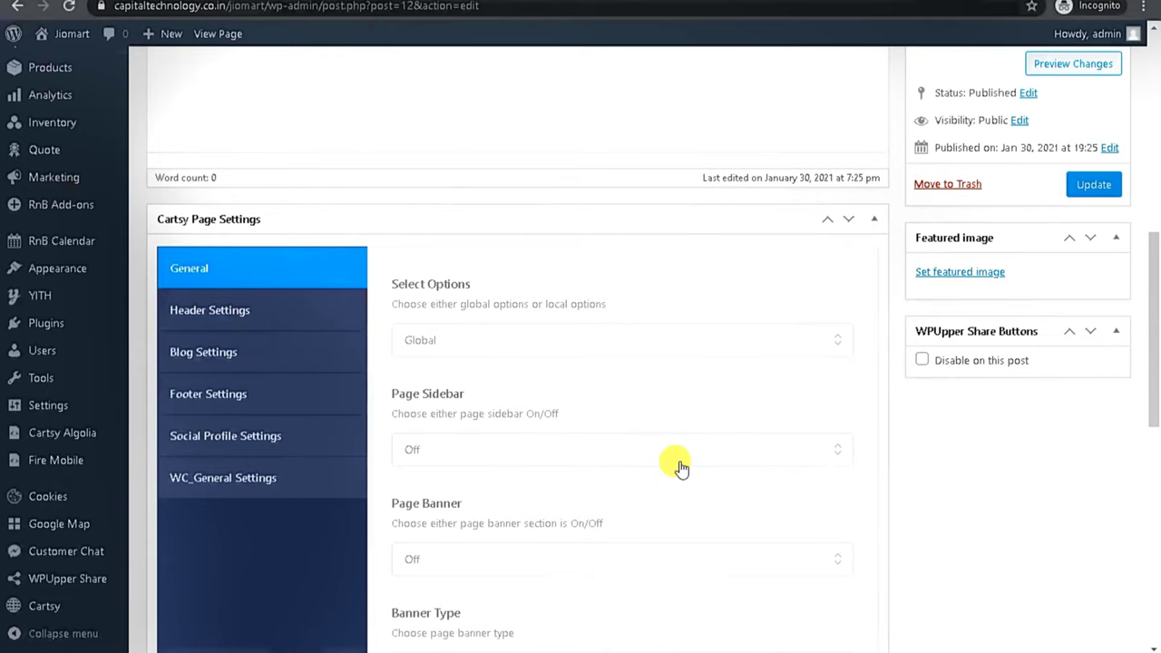
scroll(918, 308, up, 3)
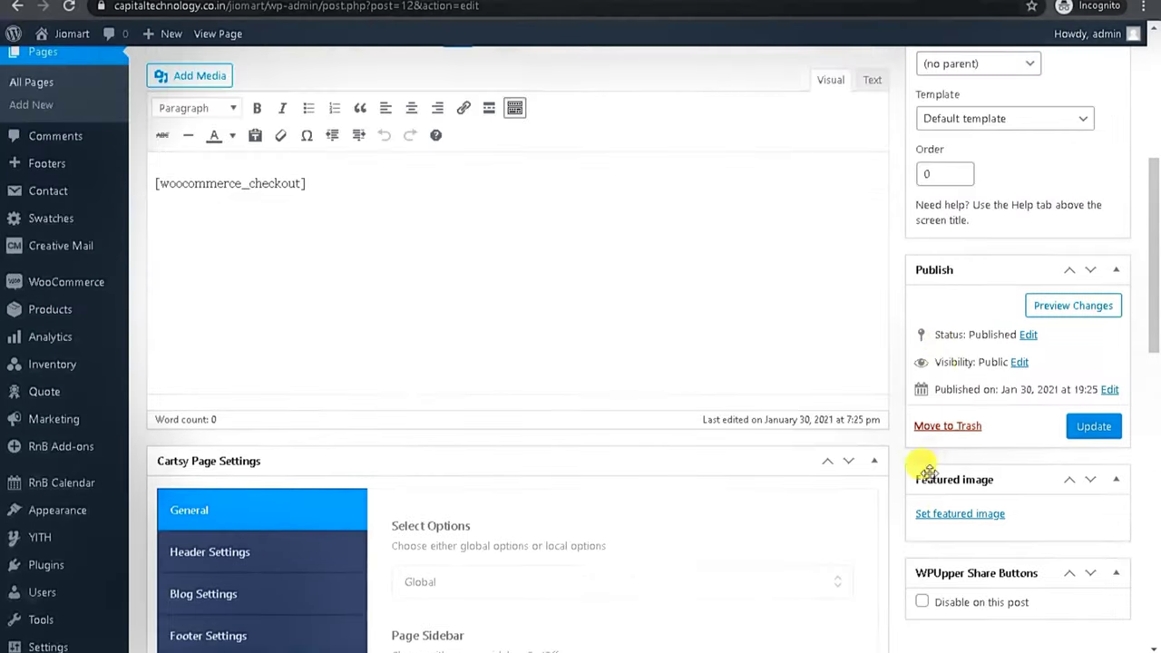
scroll(957, 526, up, 2)
click(986, 277)
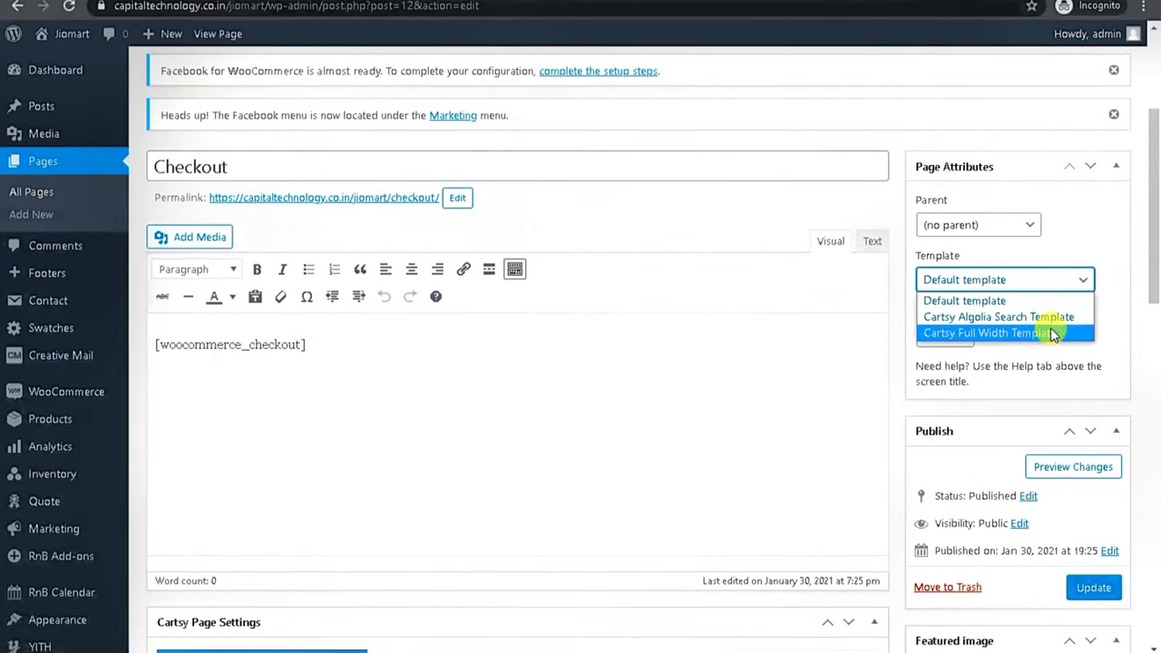
click(995, 317)
scroll(980, 417, up, 3)
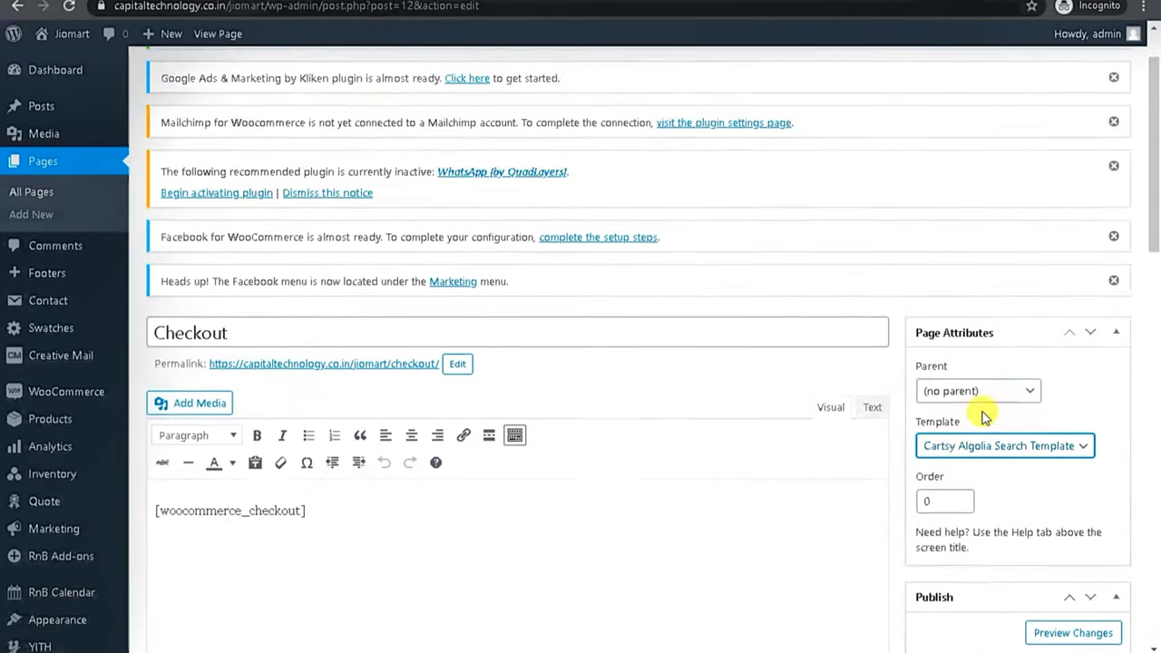
scroll(980, 413, down, 3)
click(1089, 599)
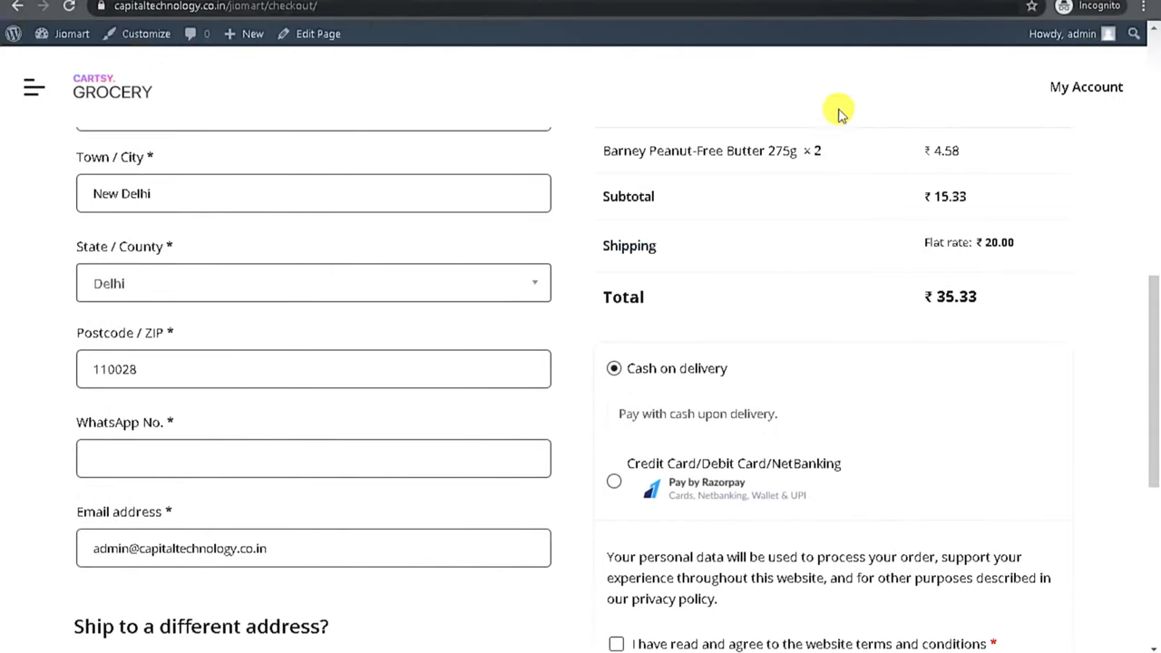
Reload the checkout, then change the Checkout page template back to Default
scroll(830, 127, up, 7)
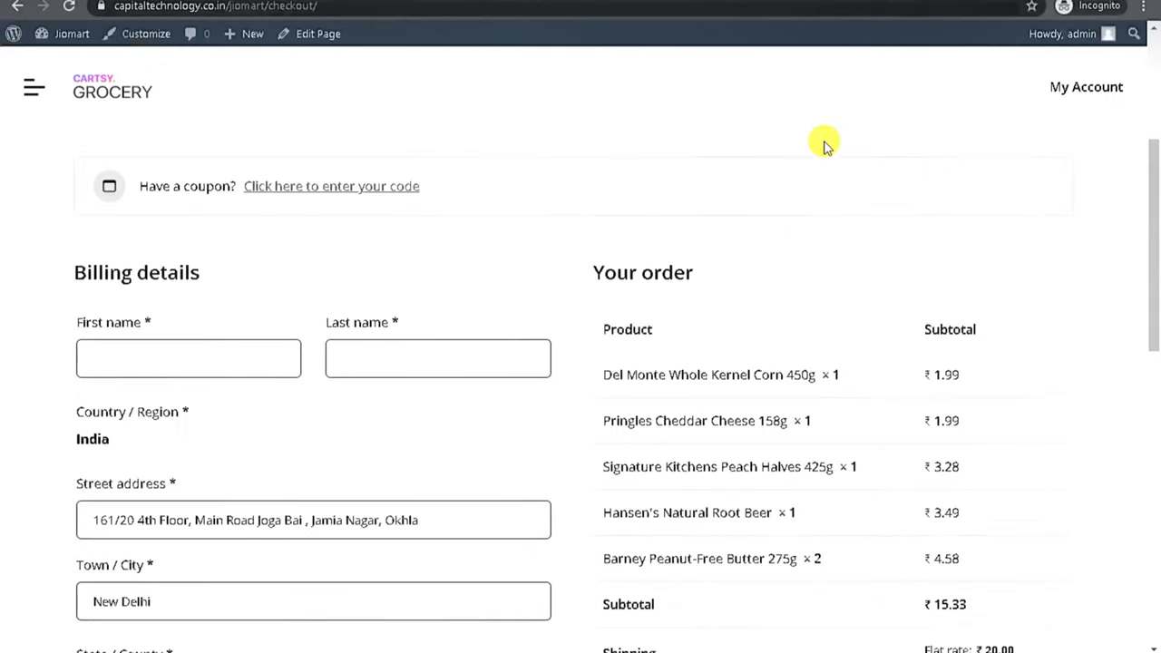
click(68, 7)
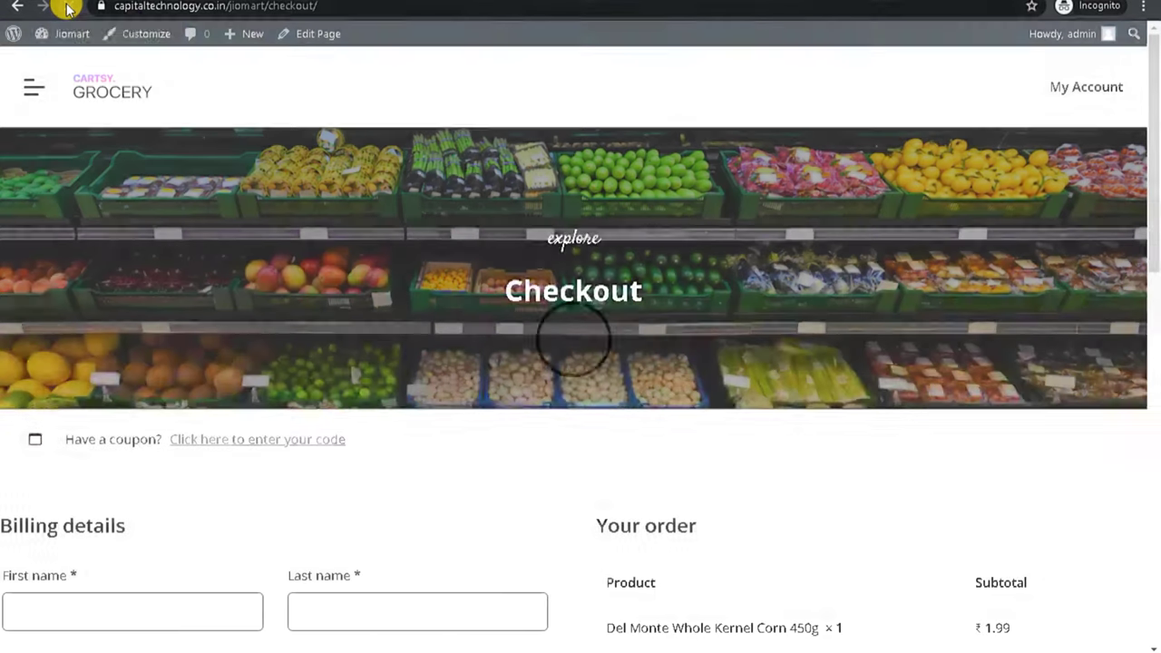
scroll(715, 303, down, 5)
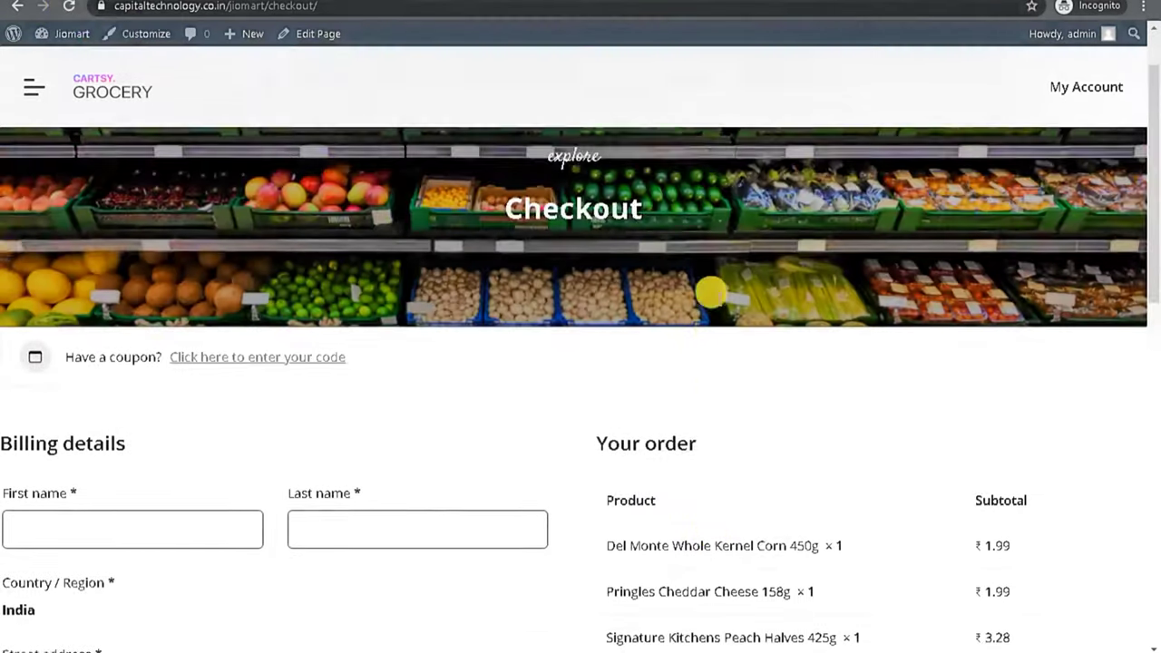
scroll(2, 228, down, 6)
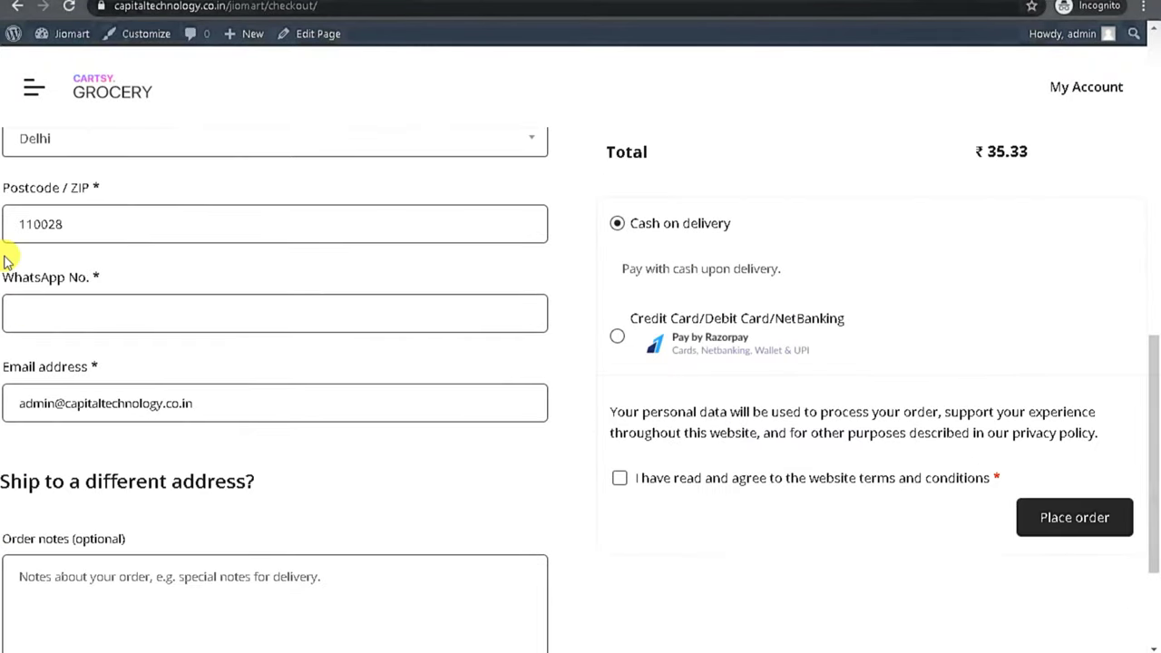
scroll(353, 51, up, 10)
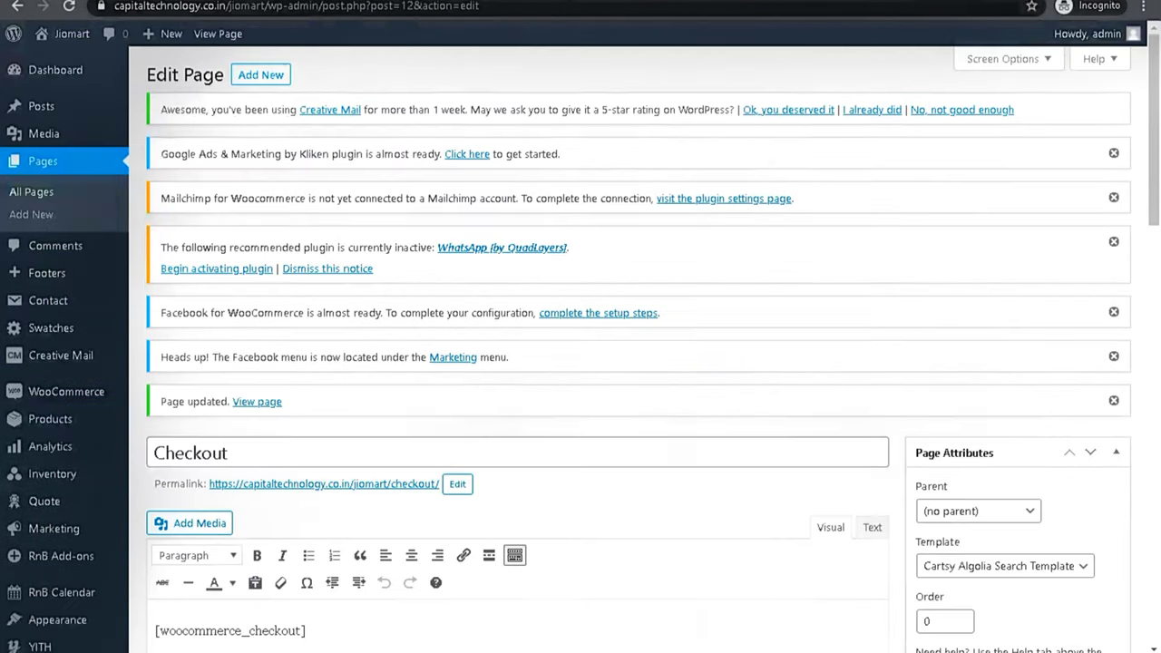
scroll(414, 404, down, 4)
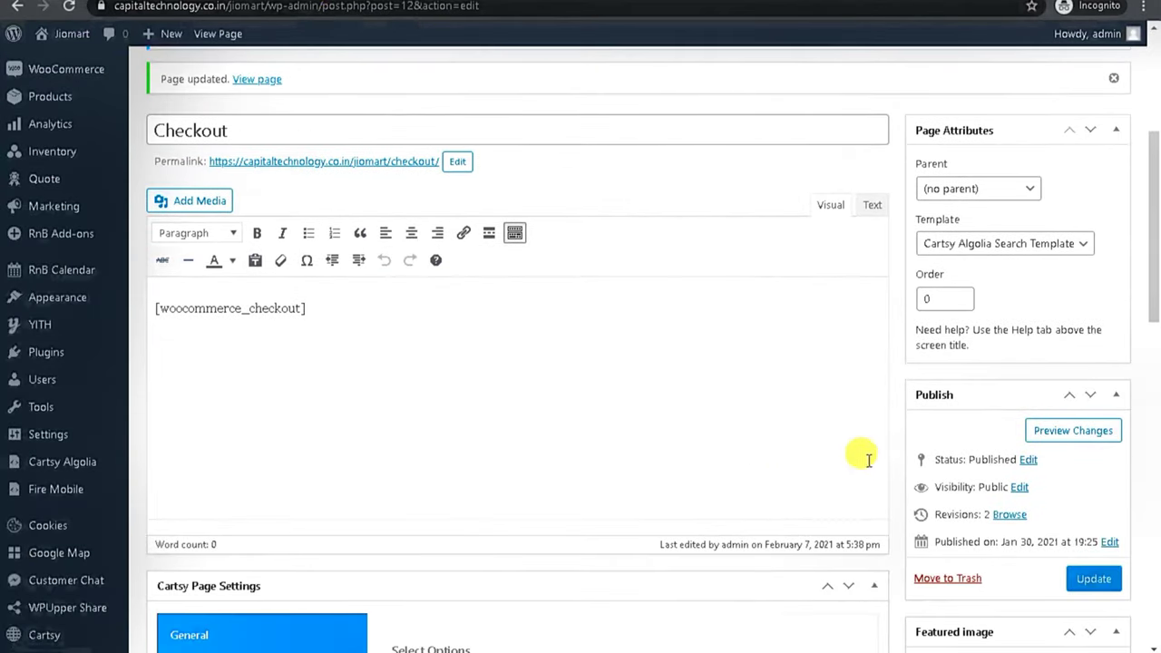
click(987, 242)
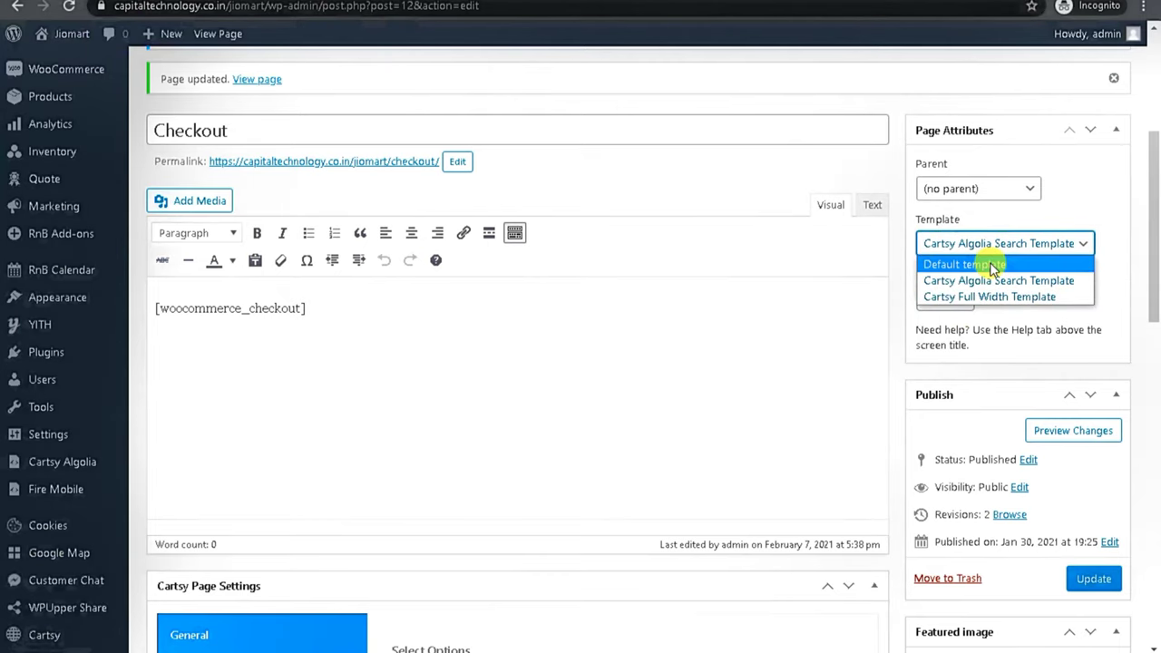
click(989, 261)
Set Cartsy Page Settings > General Page custom subtitle to Off
scroll(601, 488, down, 3)
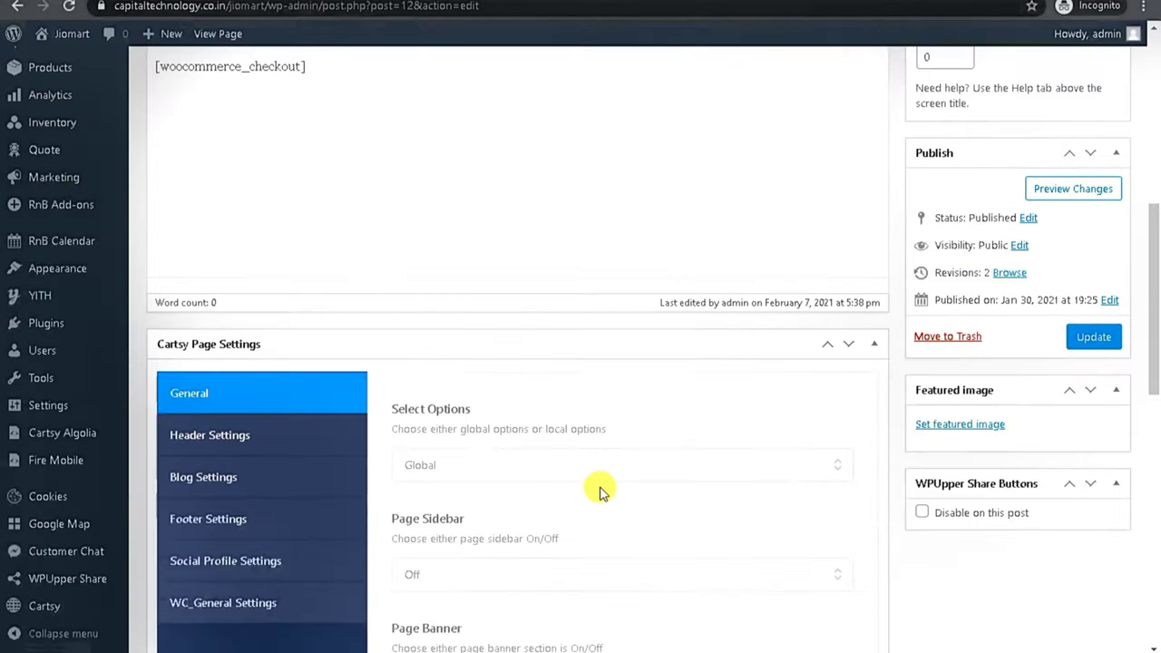
scroll(526, 531, down, 4)
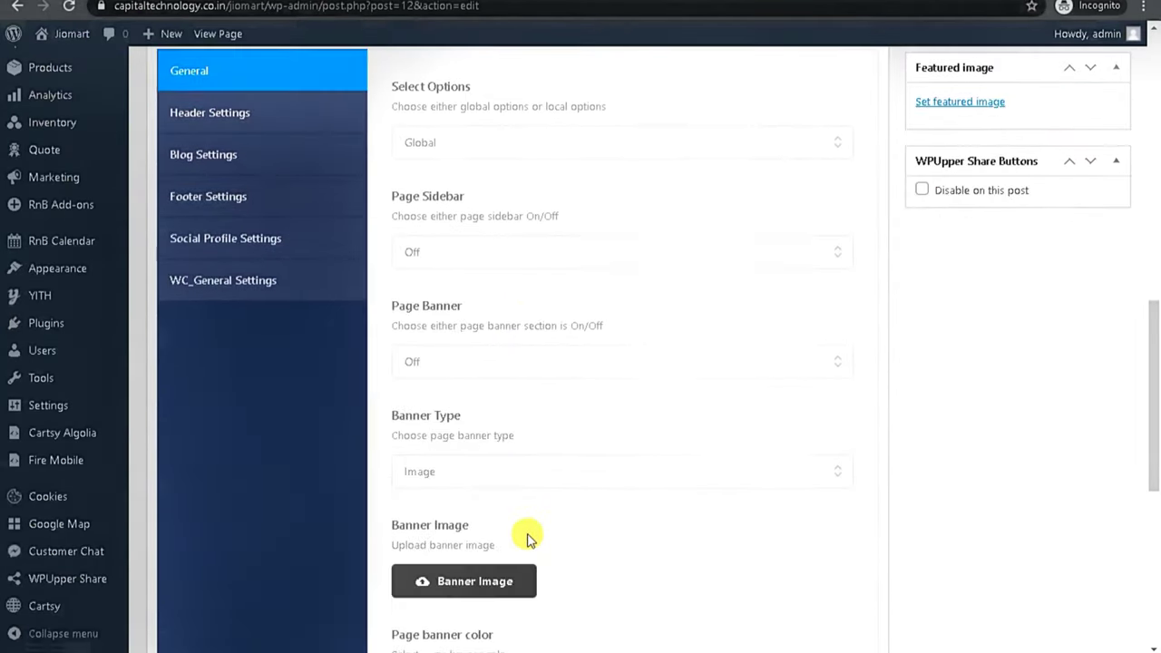
scroll(531, 543, down, 2)
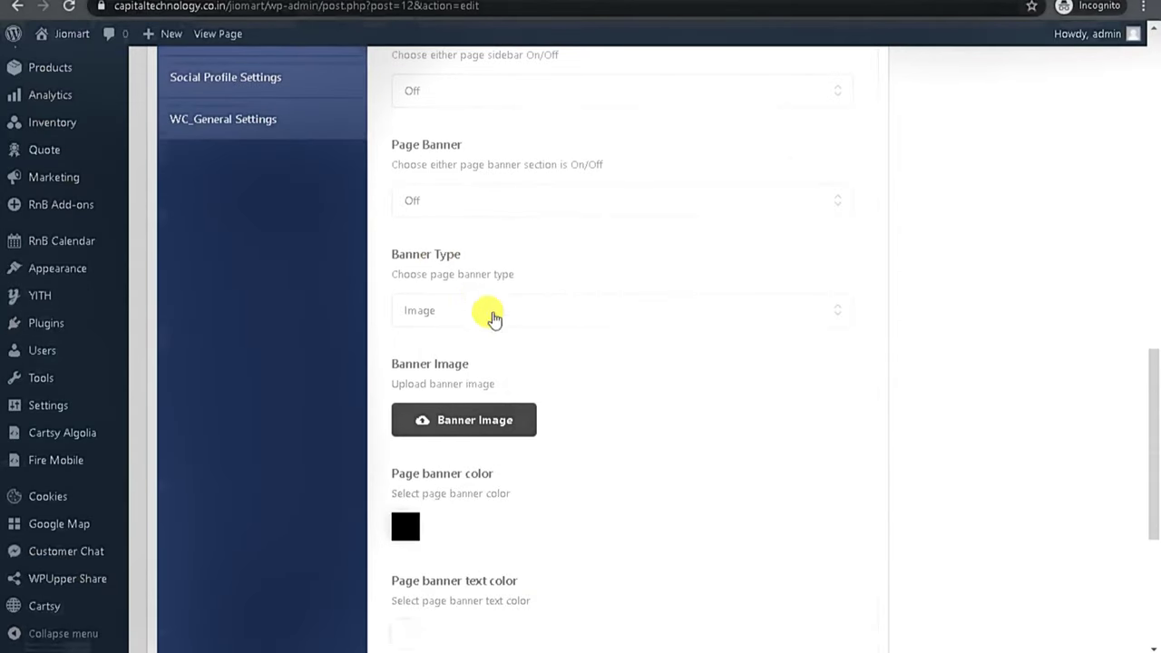
scroll(537, 441, down, 2)
scroll(536, 441, up, 1)
scroll(530, 443, down, 3)
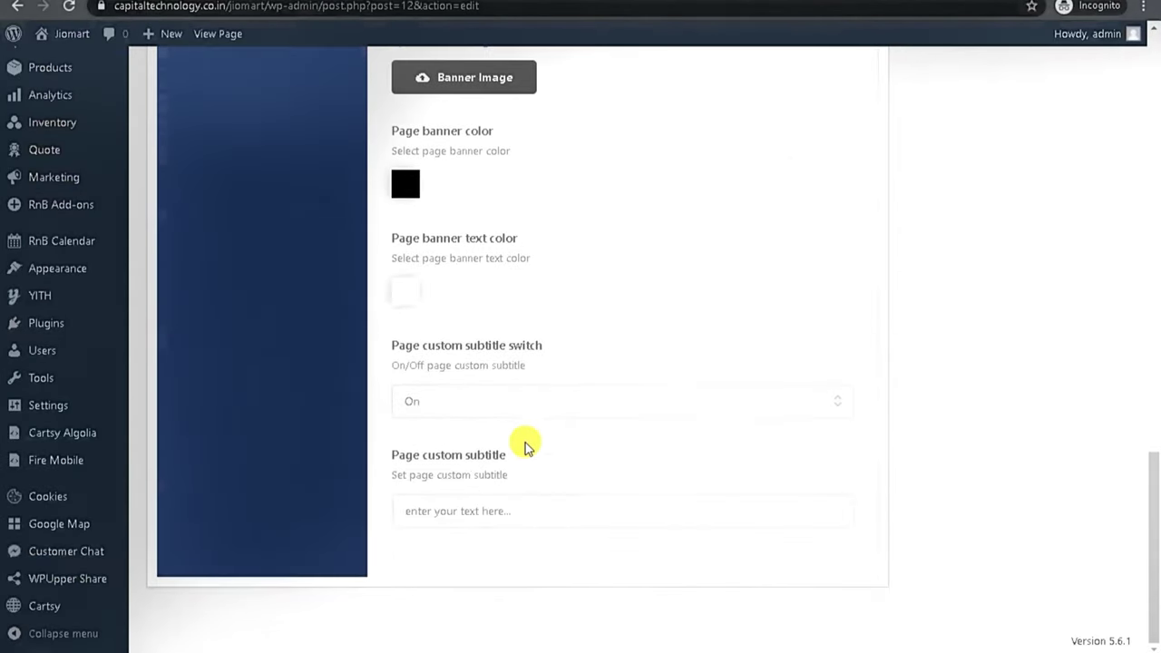
click(459, 405)
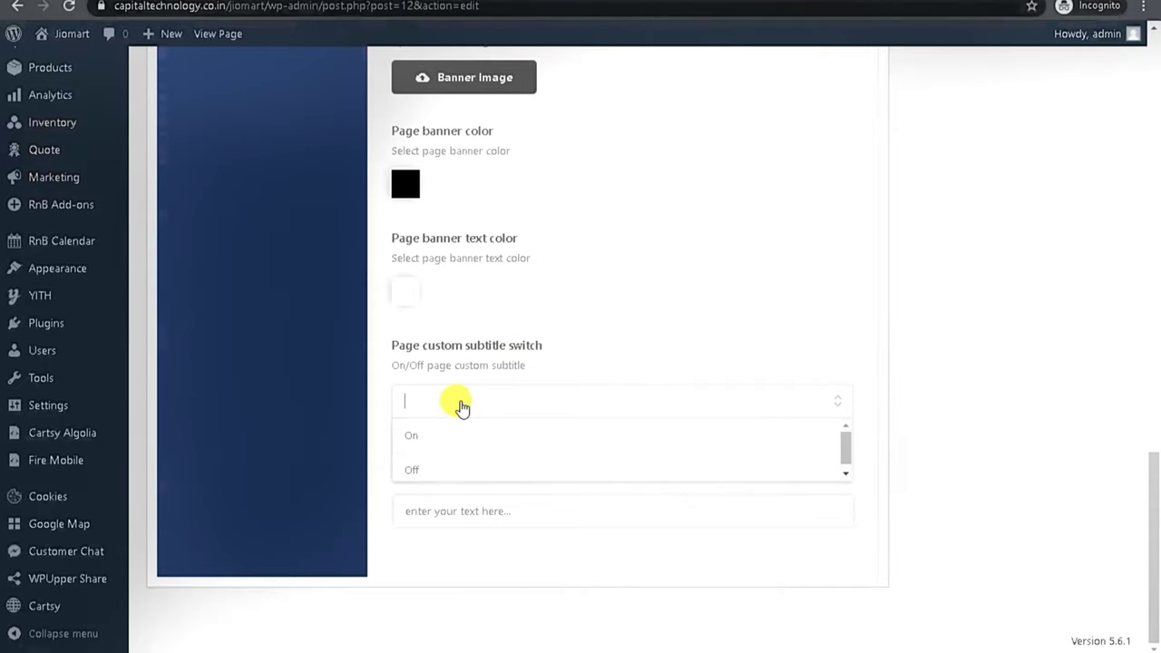
click(436, 471)
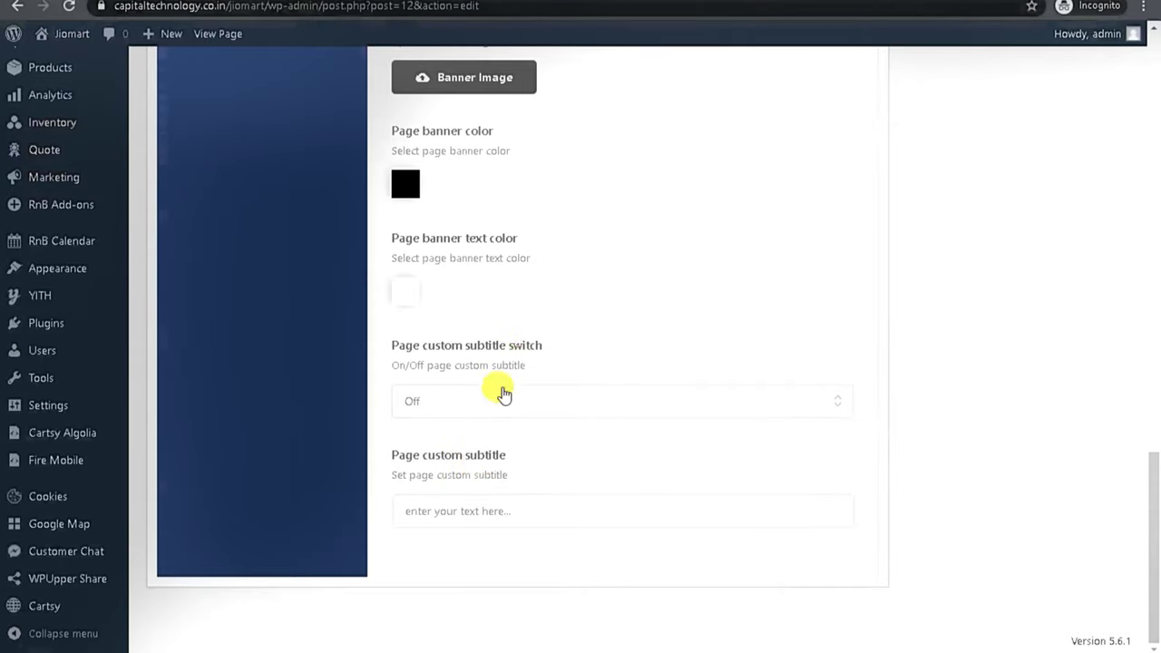
scroll(473, 392, up, 4)
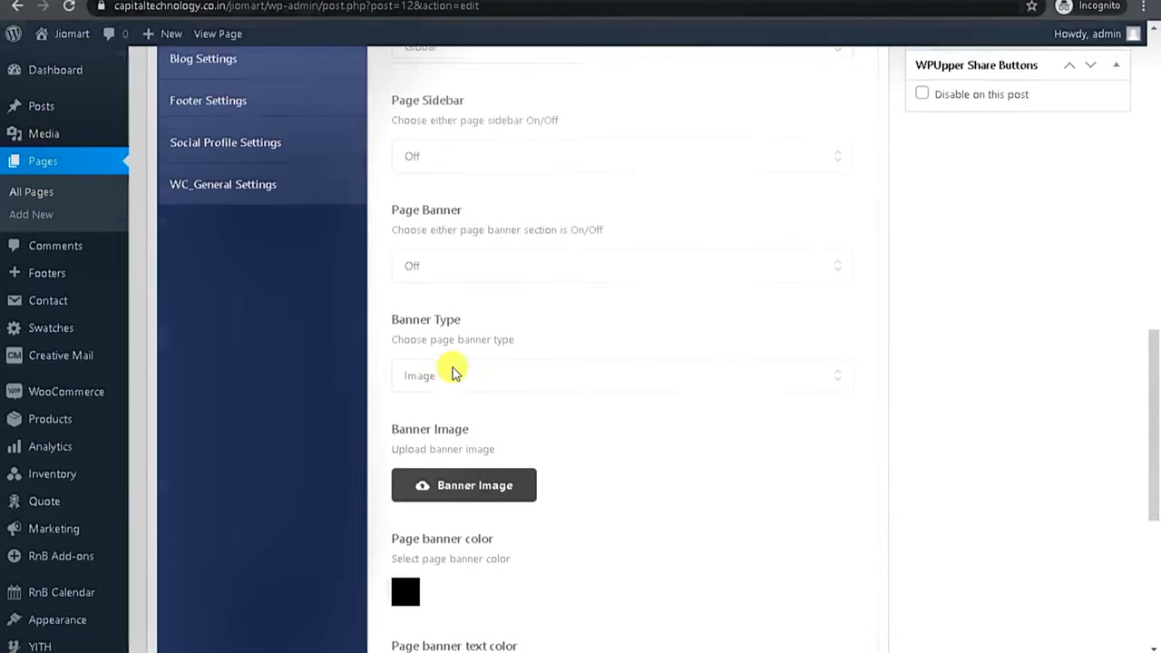
scroll(452, 372, up, 3)
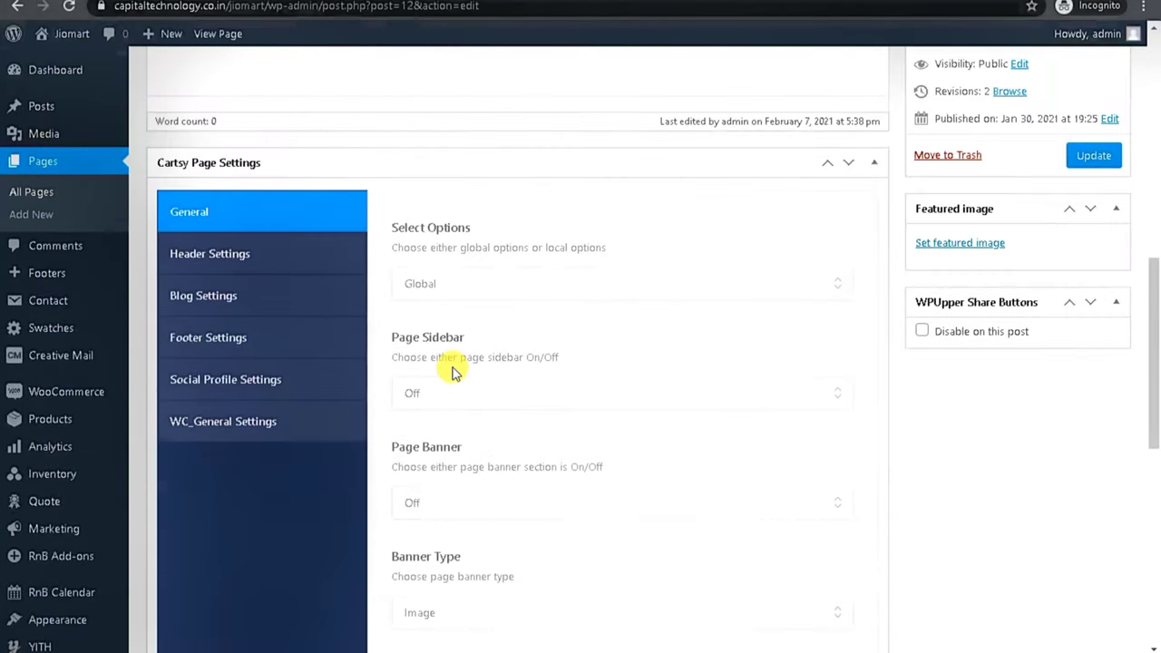
Set Display Header to Off in the page's Header Settings
click(247, 253)
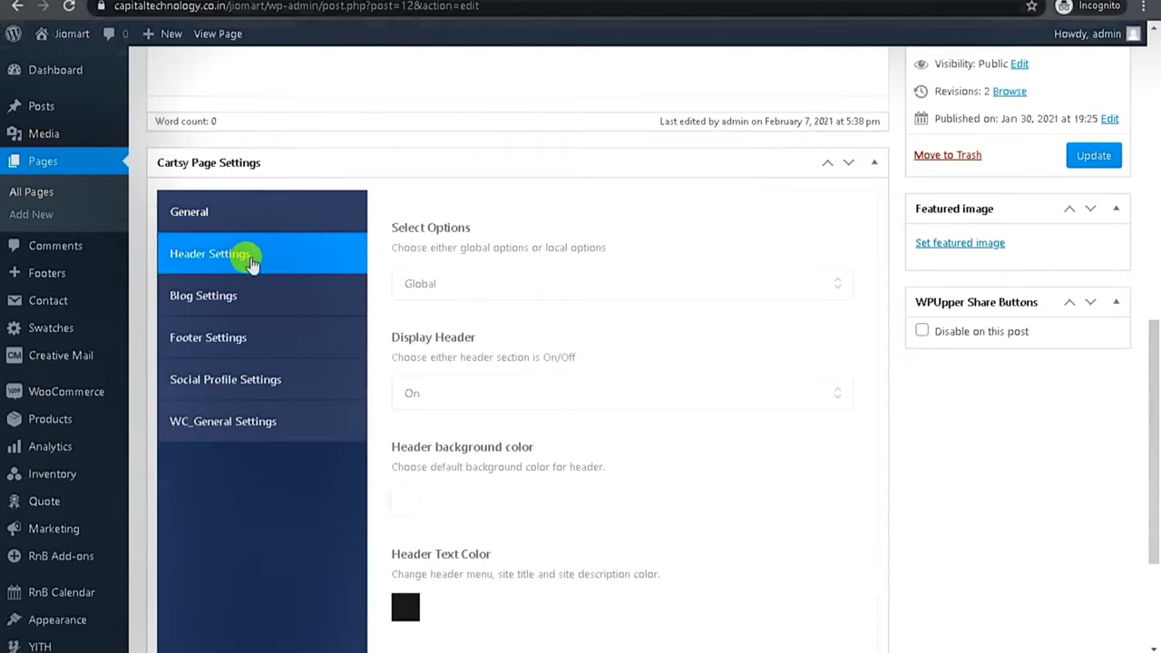
click(452, 393)
click(425, 464)
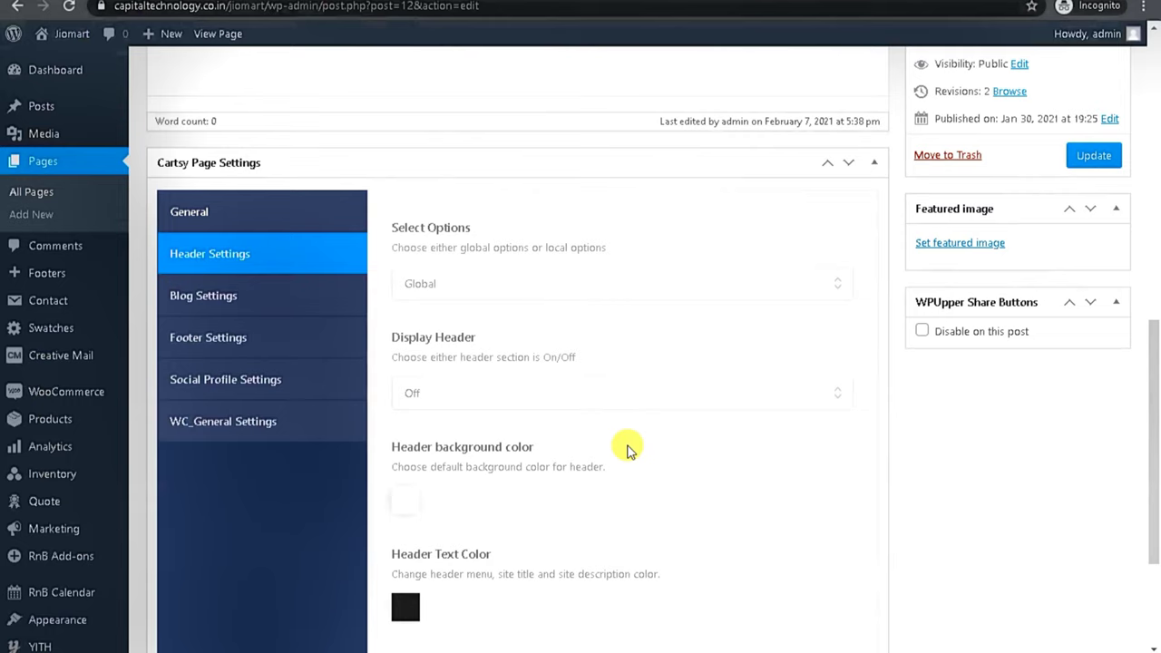
scroll(627, 445, down, 2)
scroll(627, 446, up, 1)
scroll(627, 445, down, 1)
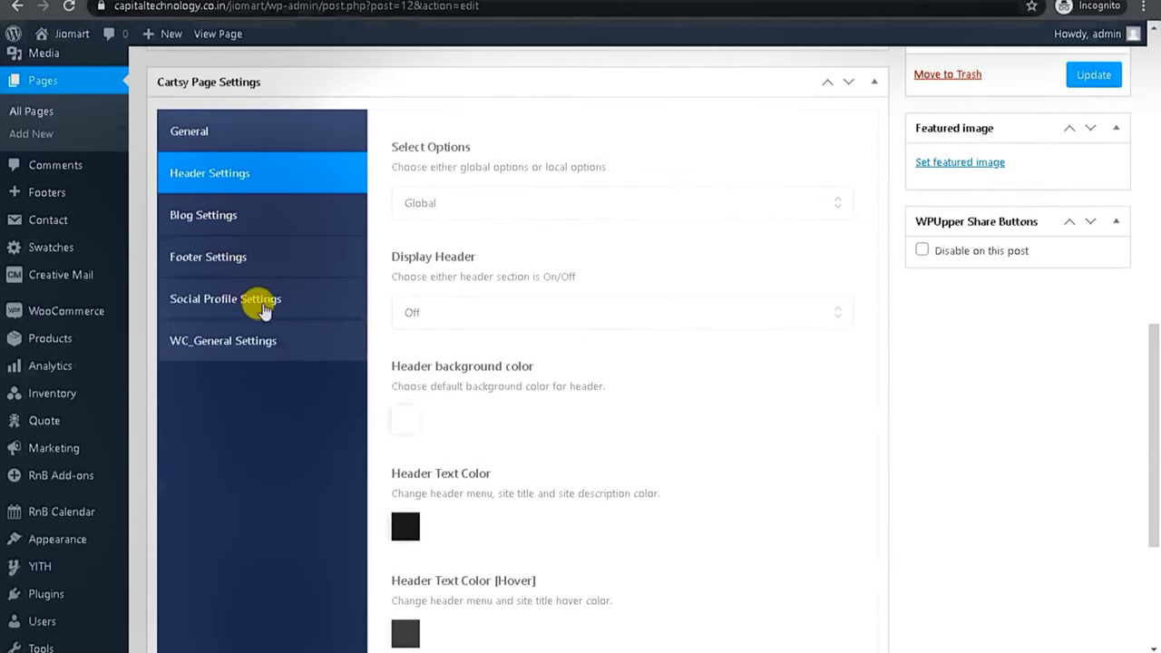
Review the Social Profile and WooCommerce tabs, update the page, and reload the checkout
click(258, 302)
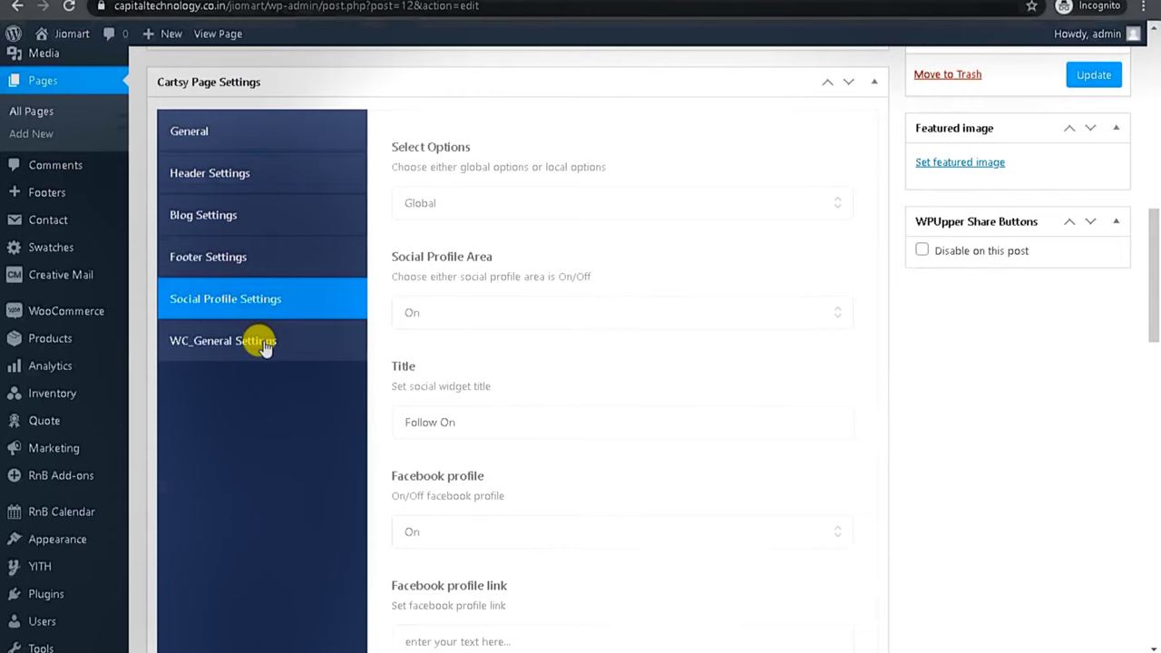
click(264, 345)
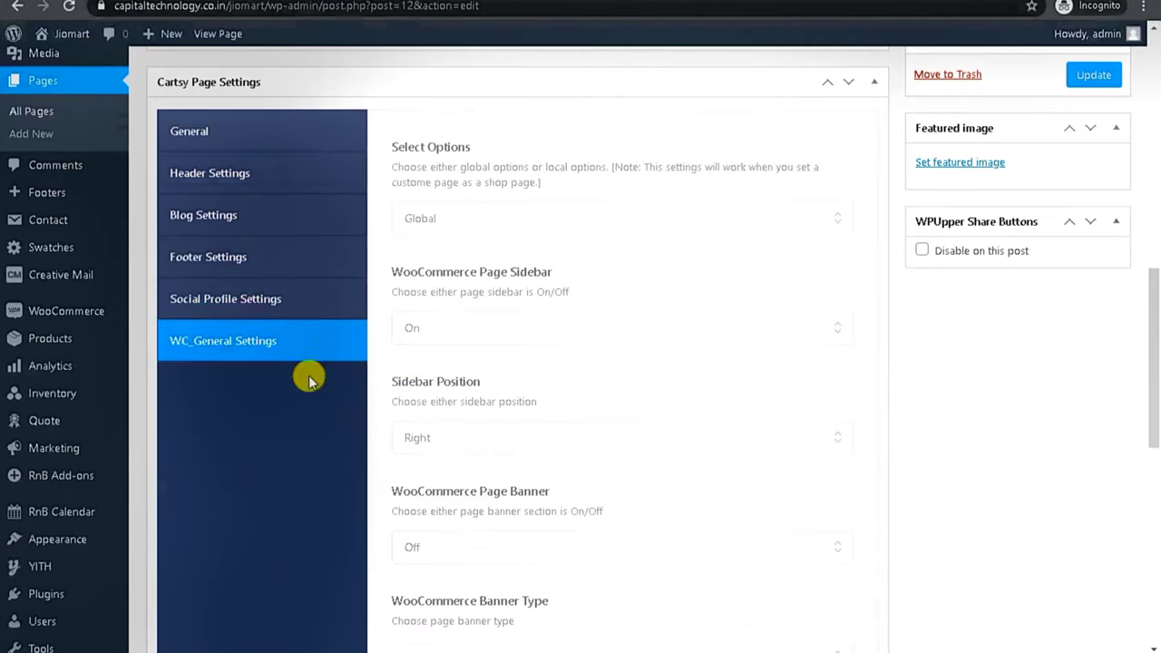
scroll(604, 396, down, 3)
scroll(608, 487, up, 5)
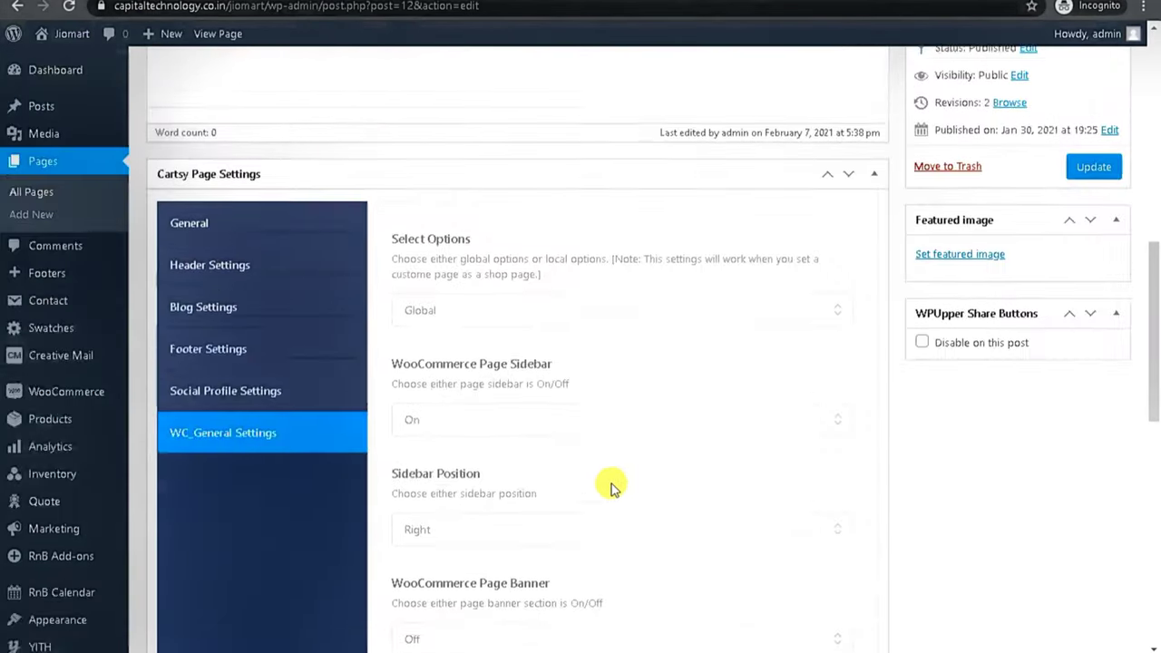
click(1084, 320)
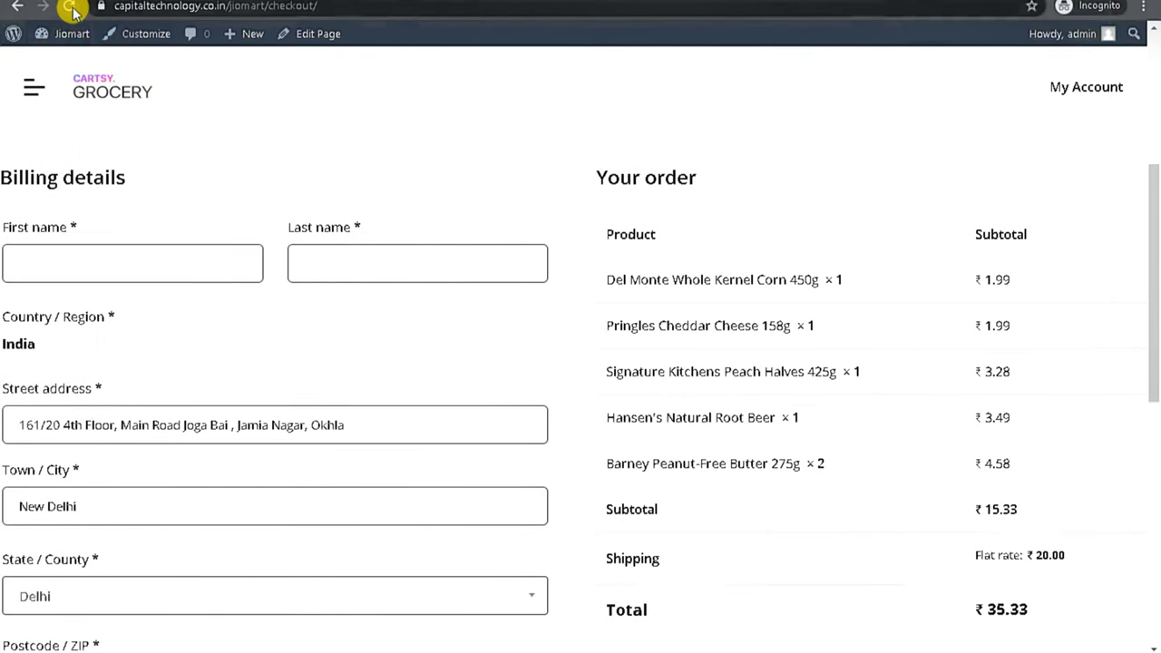
click(71, 7)
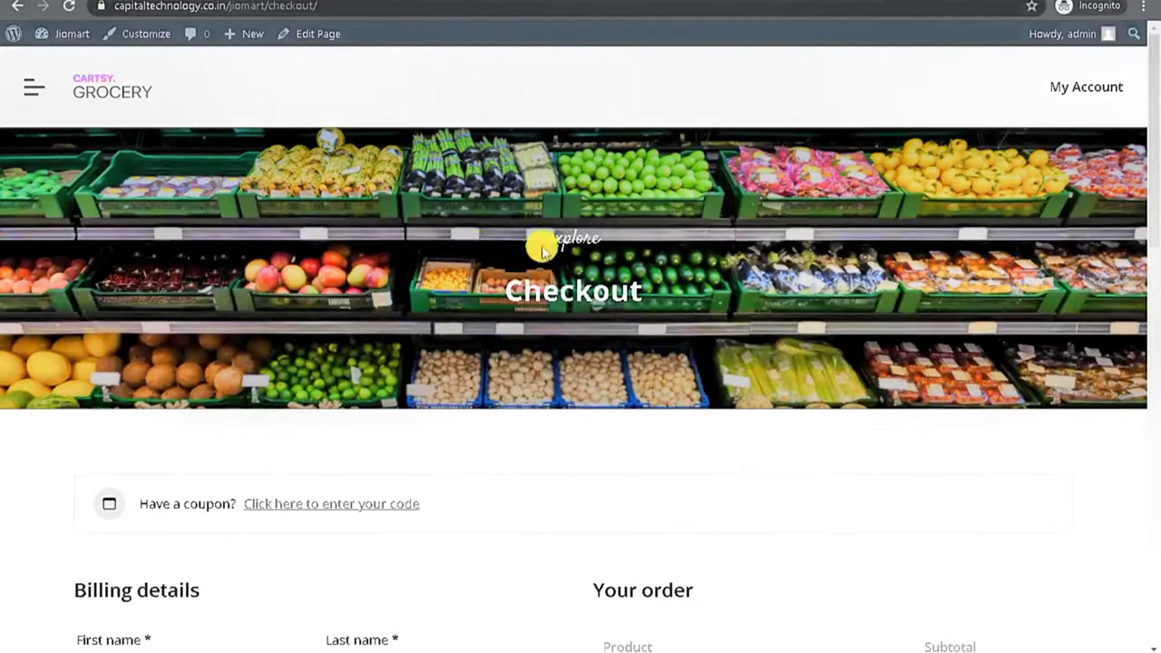
Scroll down the reloaded checkout to review the billing and order sections
scroll(762, 462, down, 6)
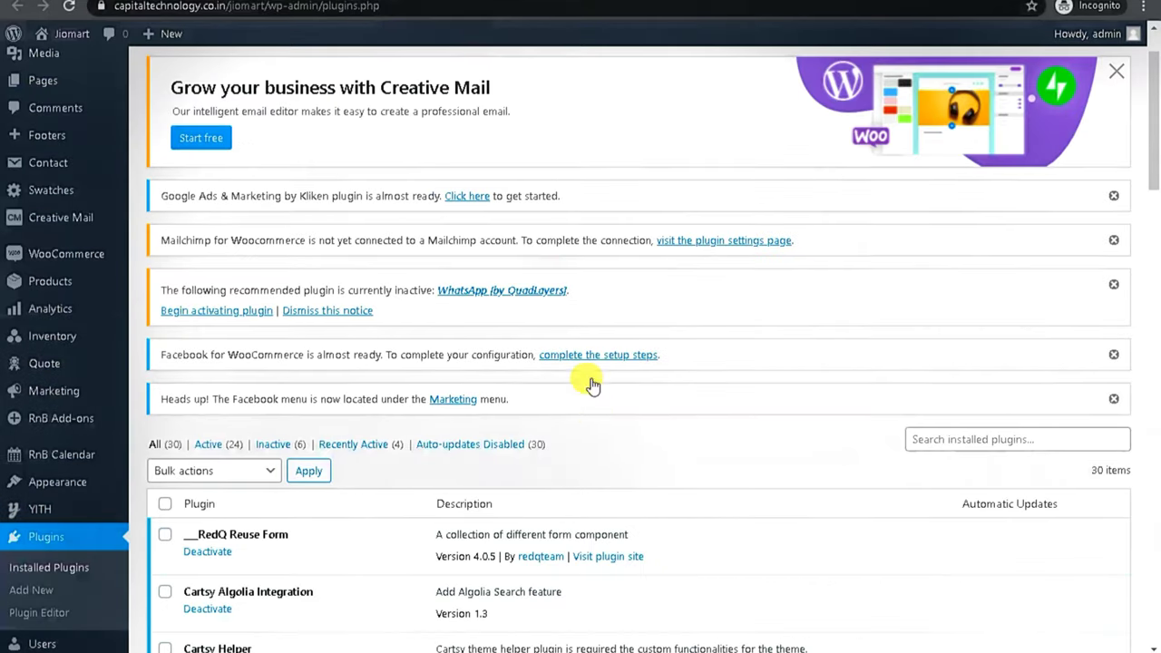
scroll(590, 381, down, 9)
Find Multi-Step Checkout for WooCommerce in Installed Plugins and activate it
scroll(585, 421, down, 1)
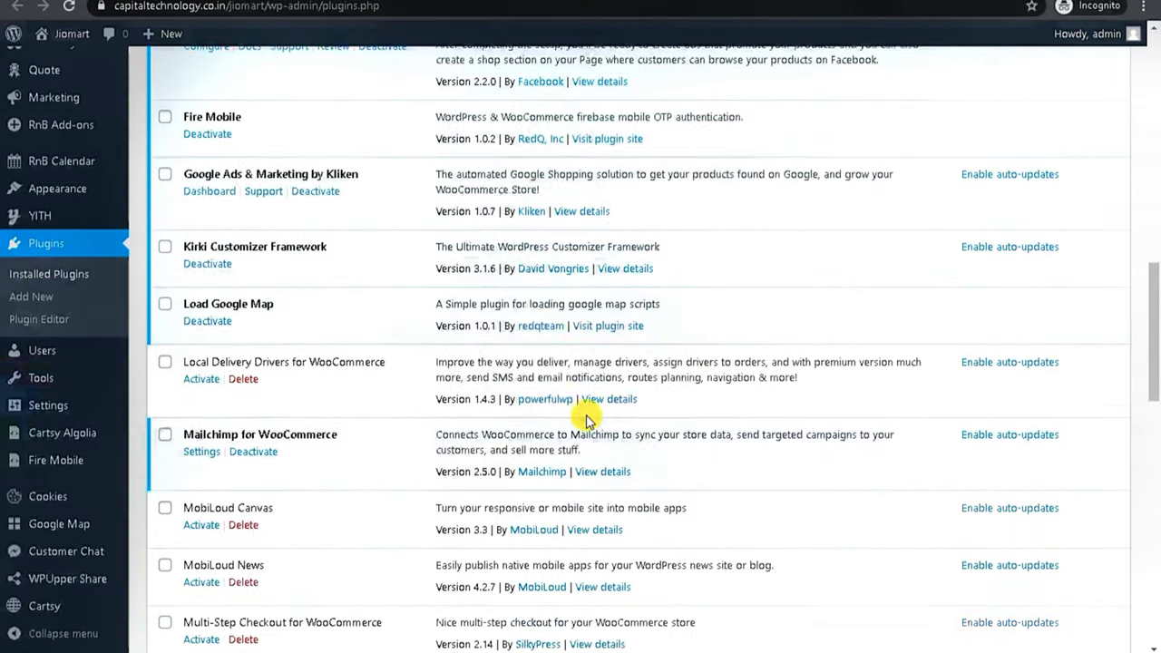
scroll(585, 420, down, 4)
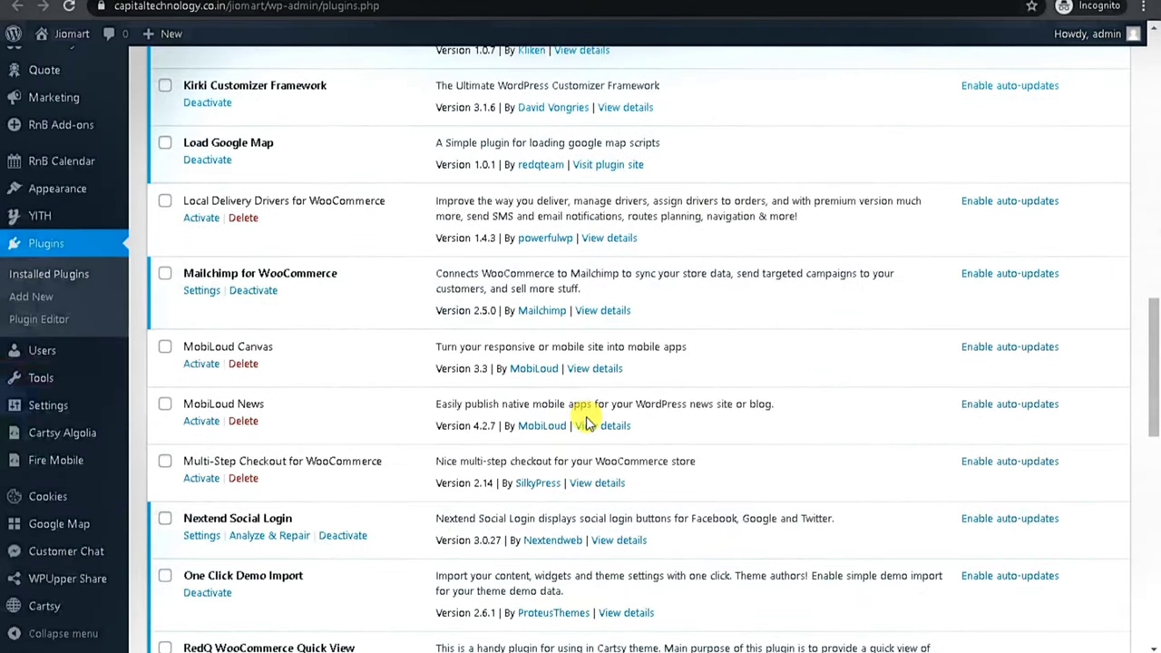
drag(184, 461, 435, 464)
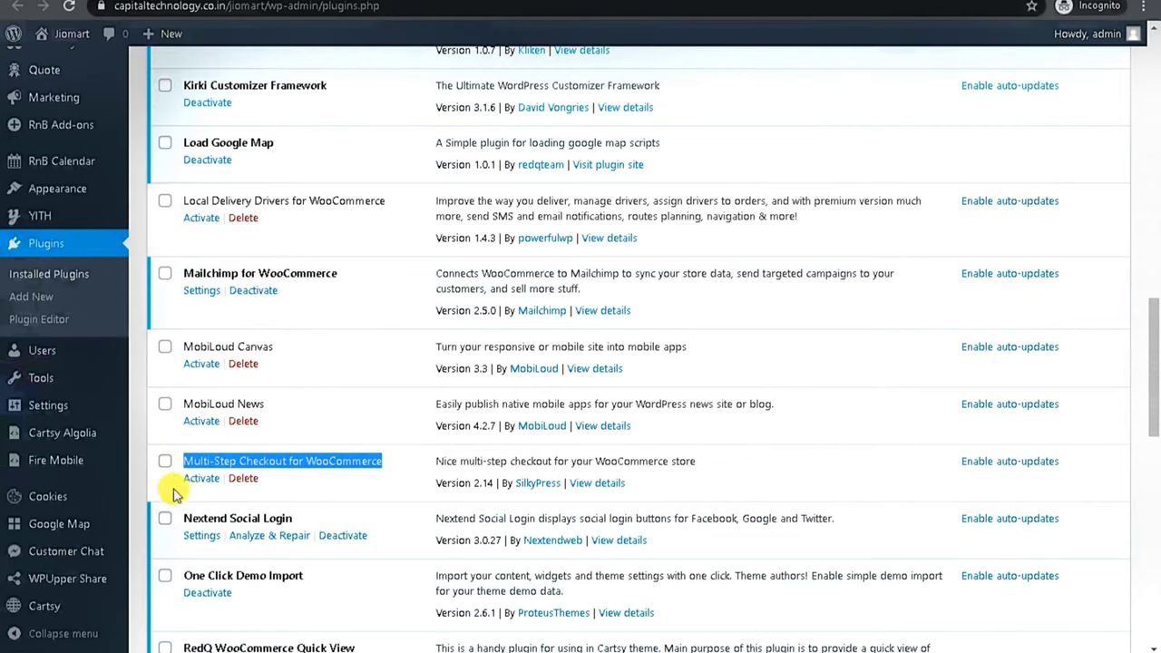
click(200, 478)
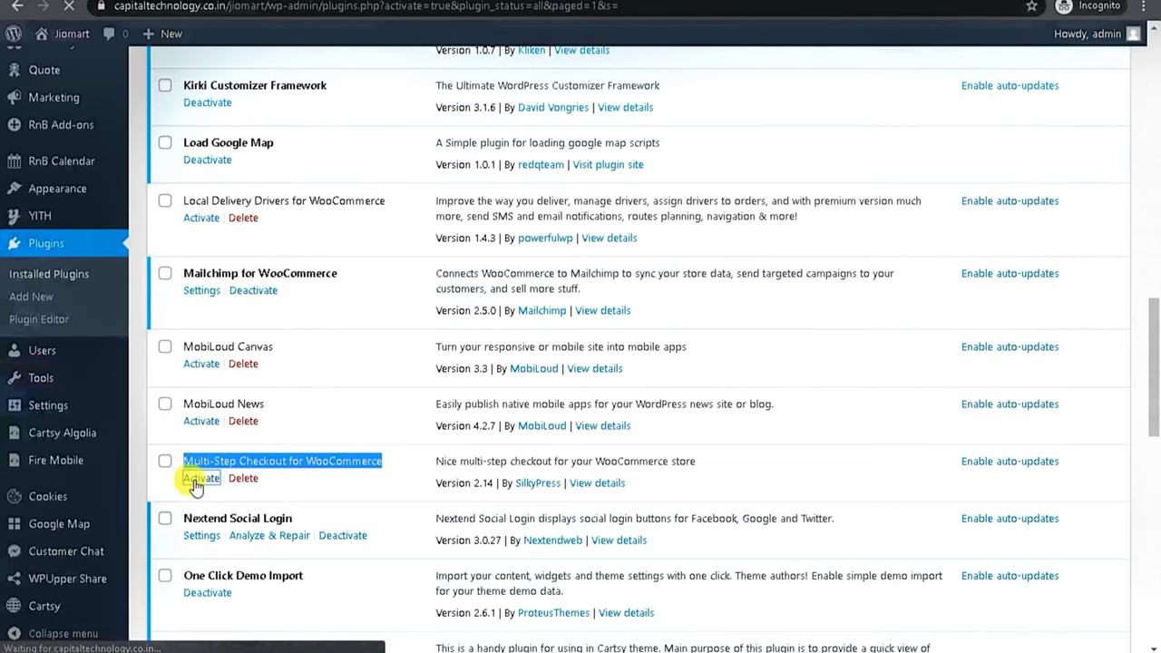
scroll(490, 450, down, 5)
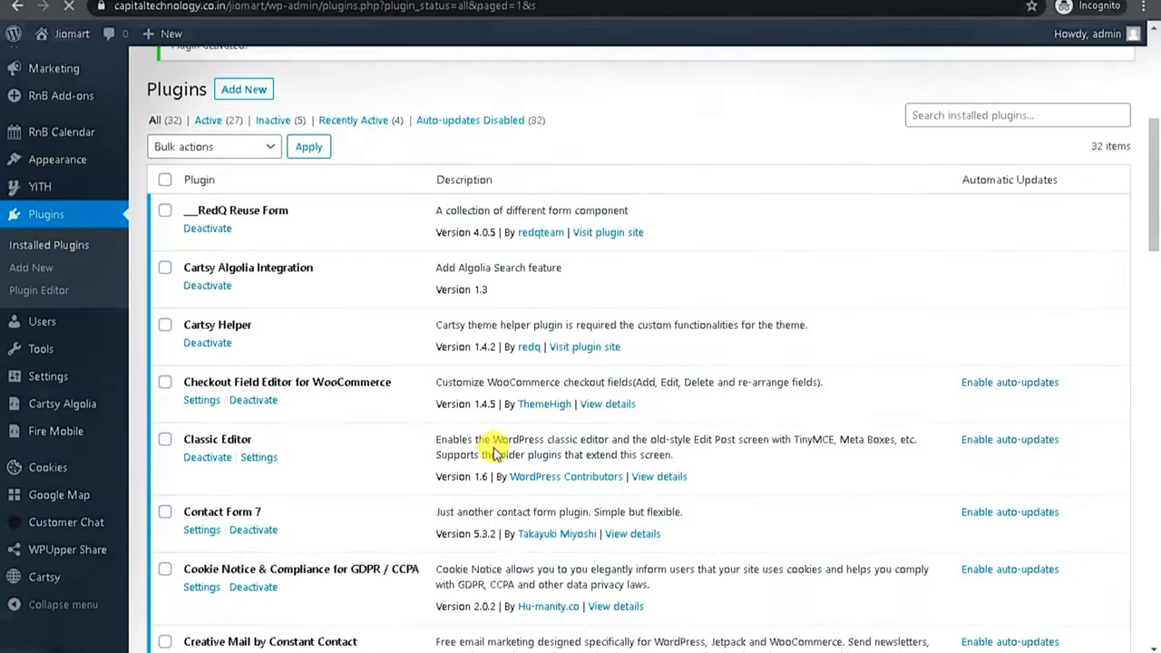
scroll(494, 454, down, 5)
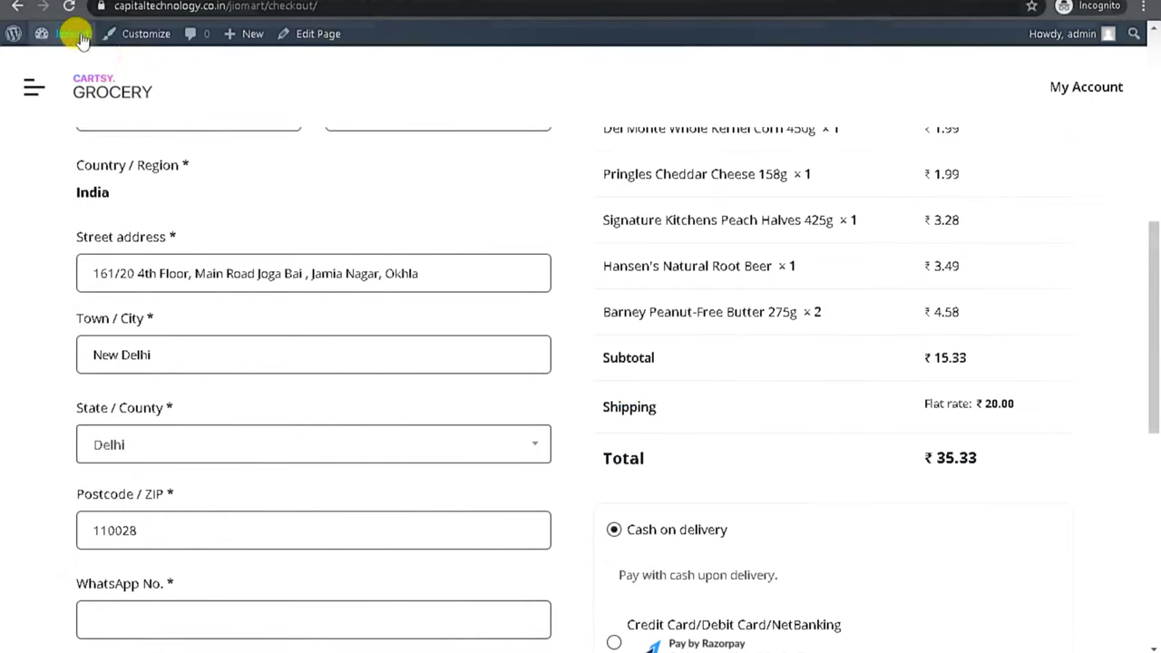
Reload the checkout and scroll through its new multi-step layout
click(68, 5)
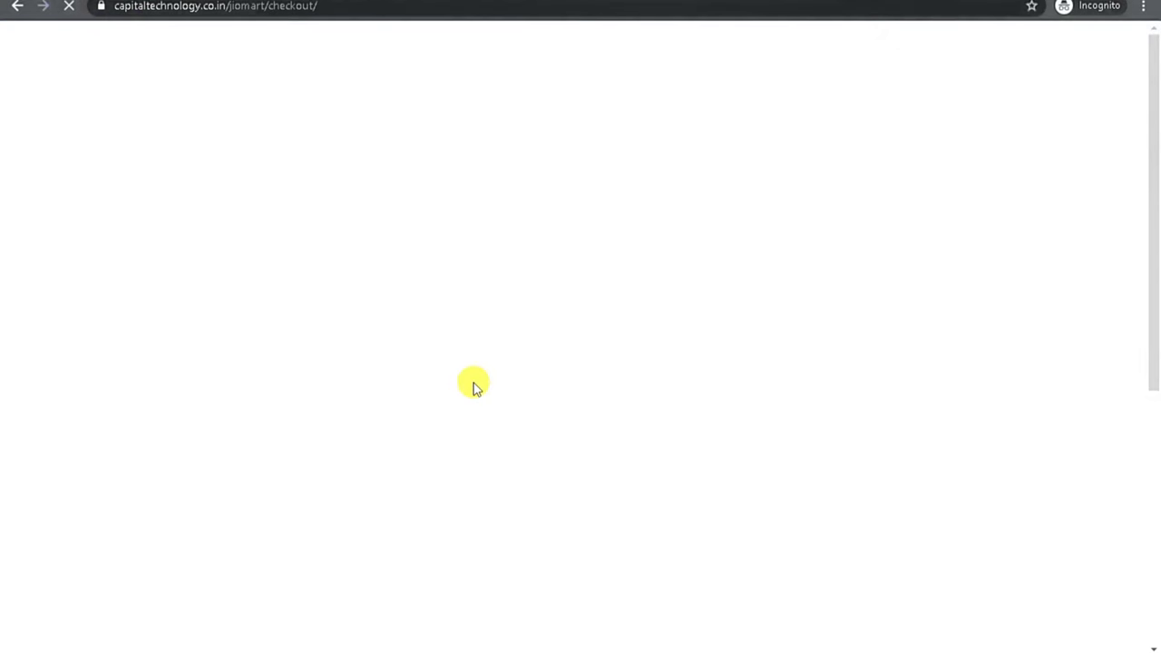
scroll(471, 389, down, 6)
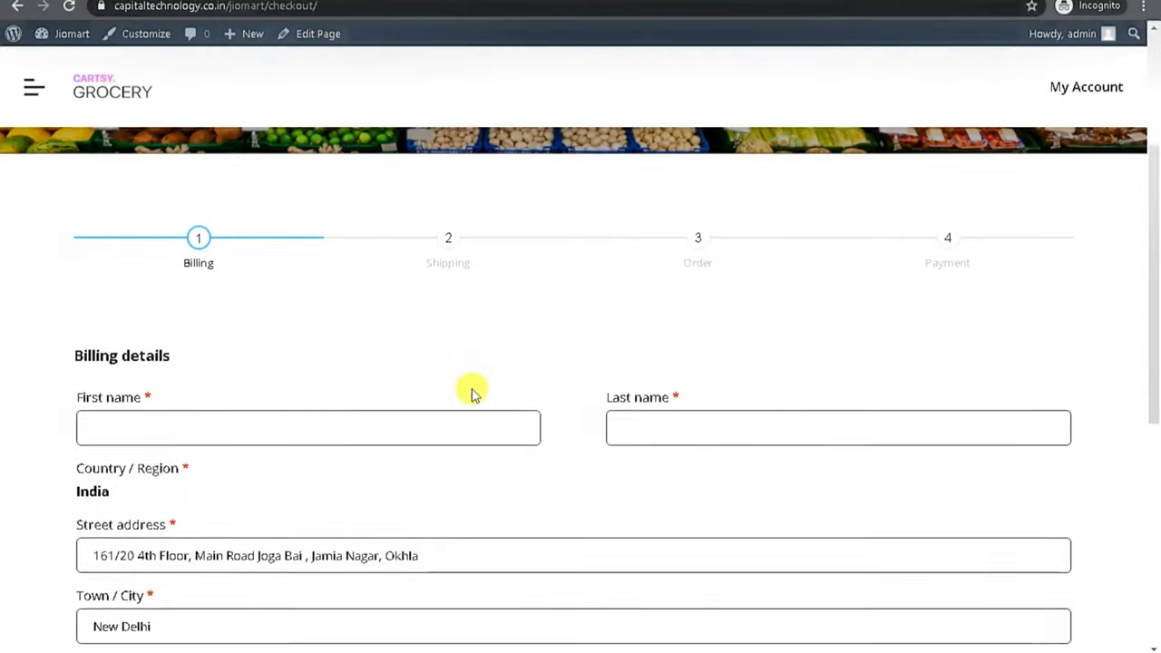
scroll(471, 392, down, 2)
scroll(472, 399, up, 3)
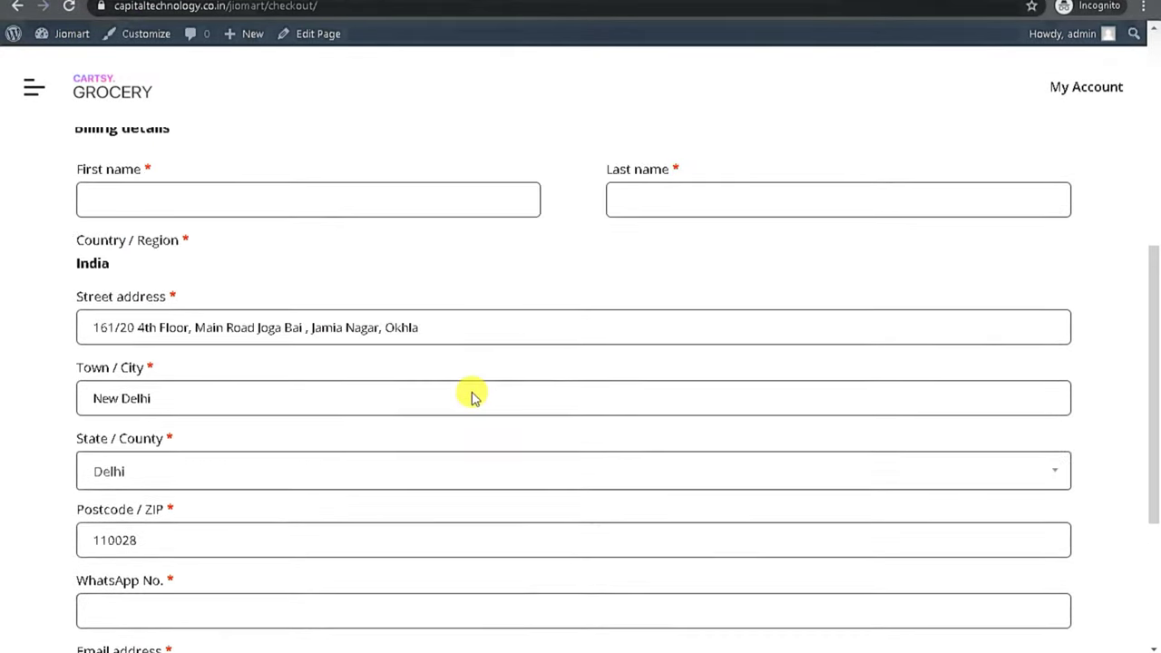
scroll(470, 390, up, 3)
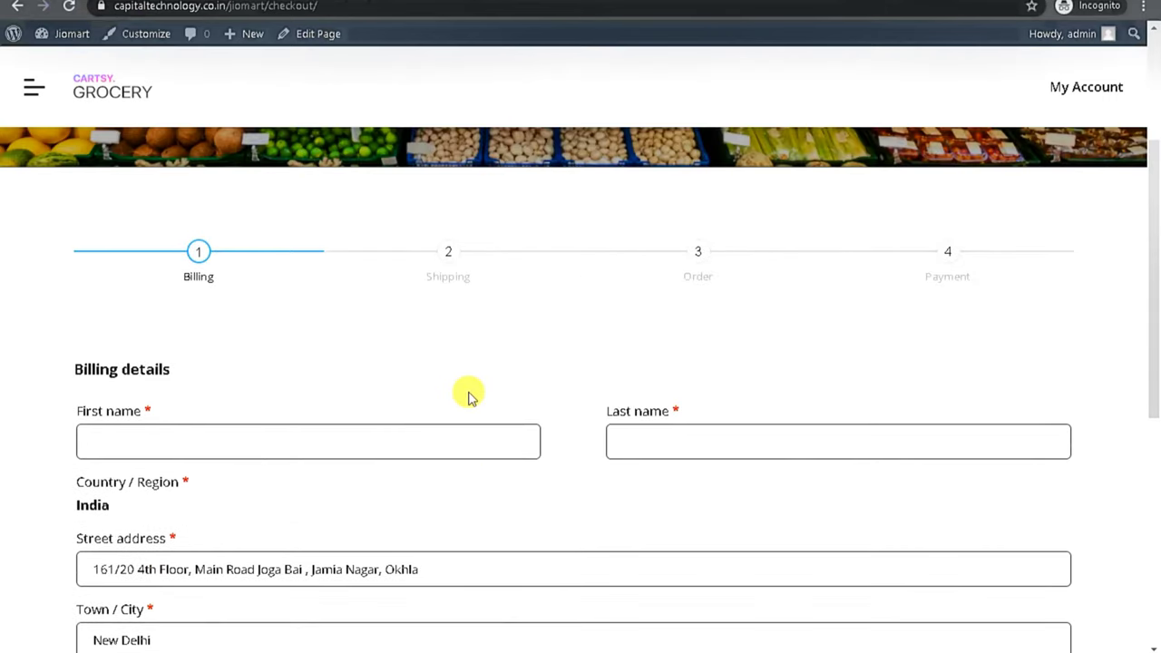
scroll(679, 462, down, 2)
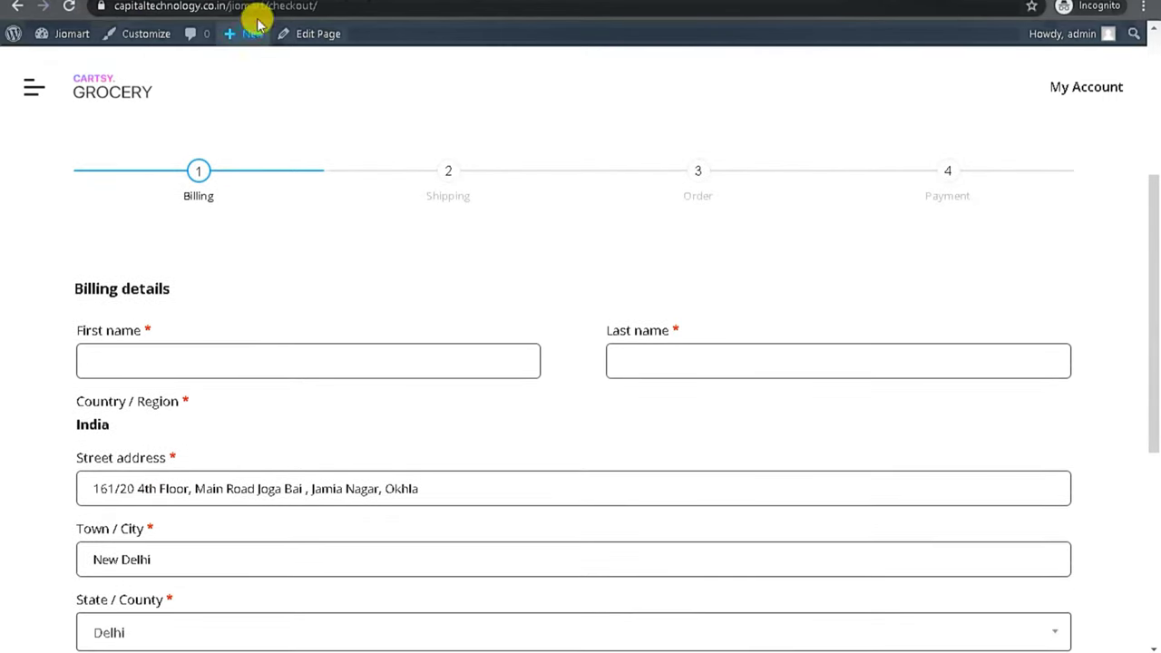
scroll(612, 445, down, 3)
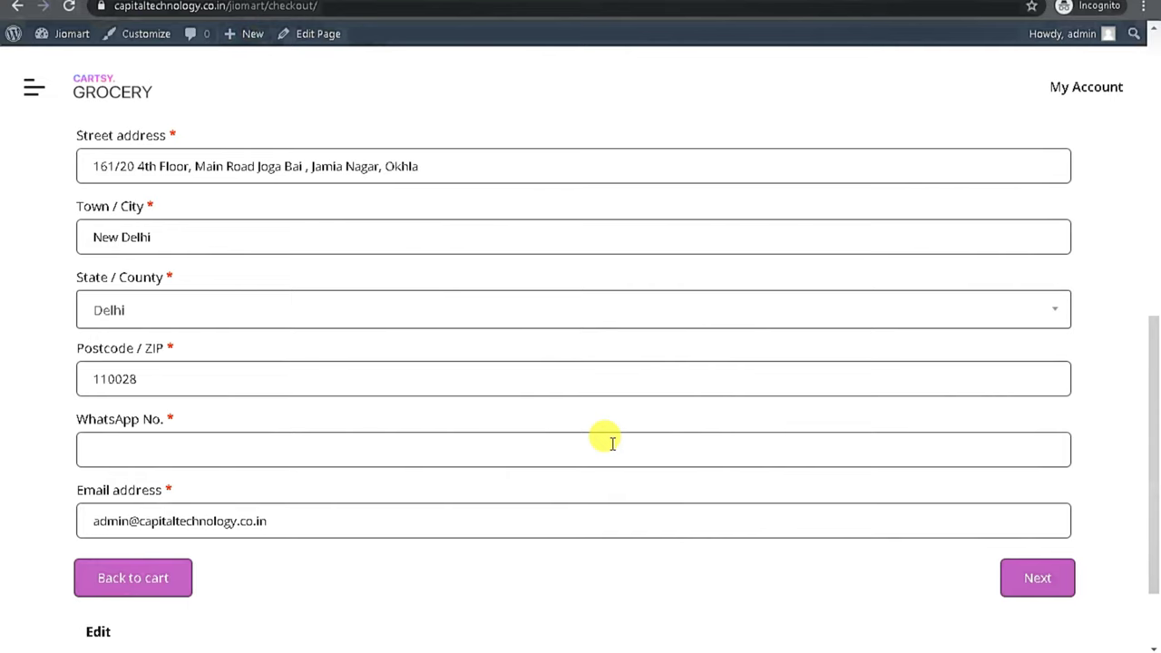
scroll(612, 443, up, 4)
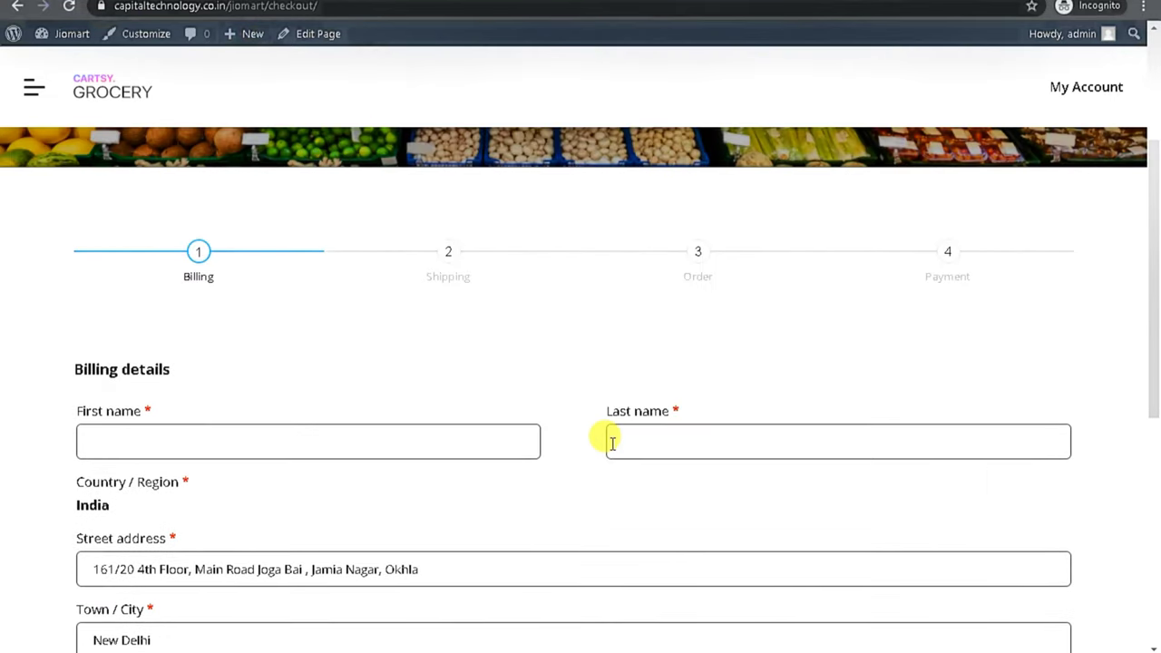
scroll(605, 445, up, 2)
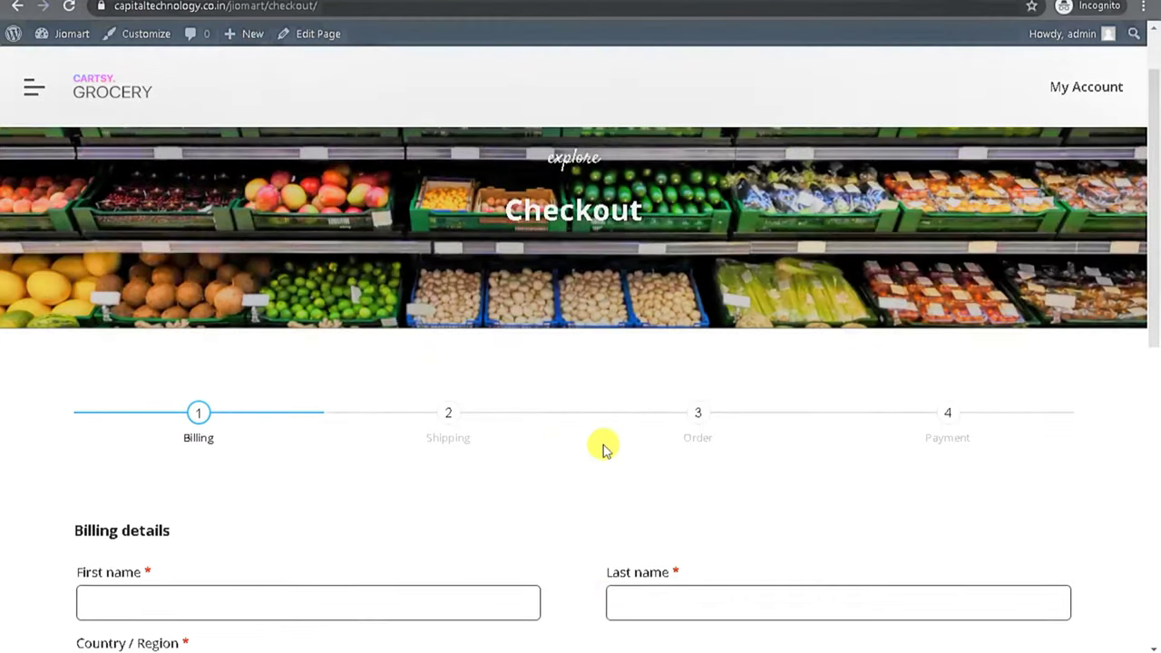
Select the Billing, Shipping, Order and Payment step labels, then the page address
double_click(192, 438)
drag(268, 445, 948, 443)
double_click(948, 443)
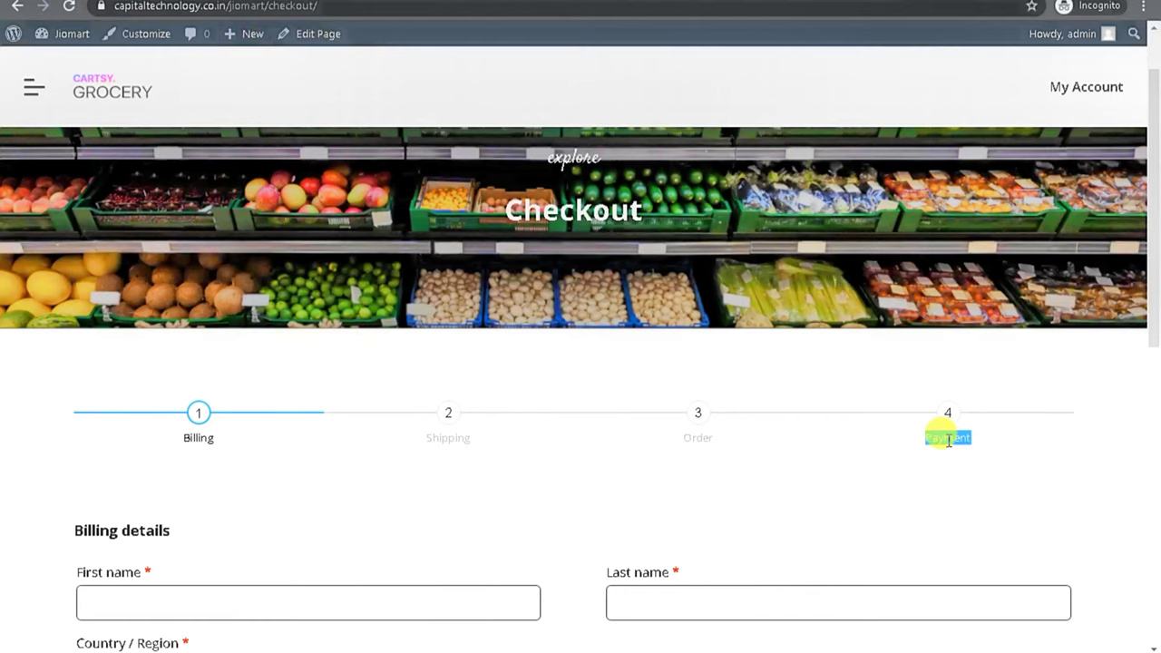
click(216, 7)
key(ctrl+c)
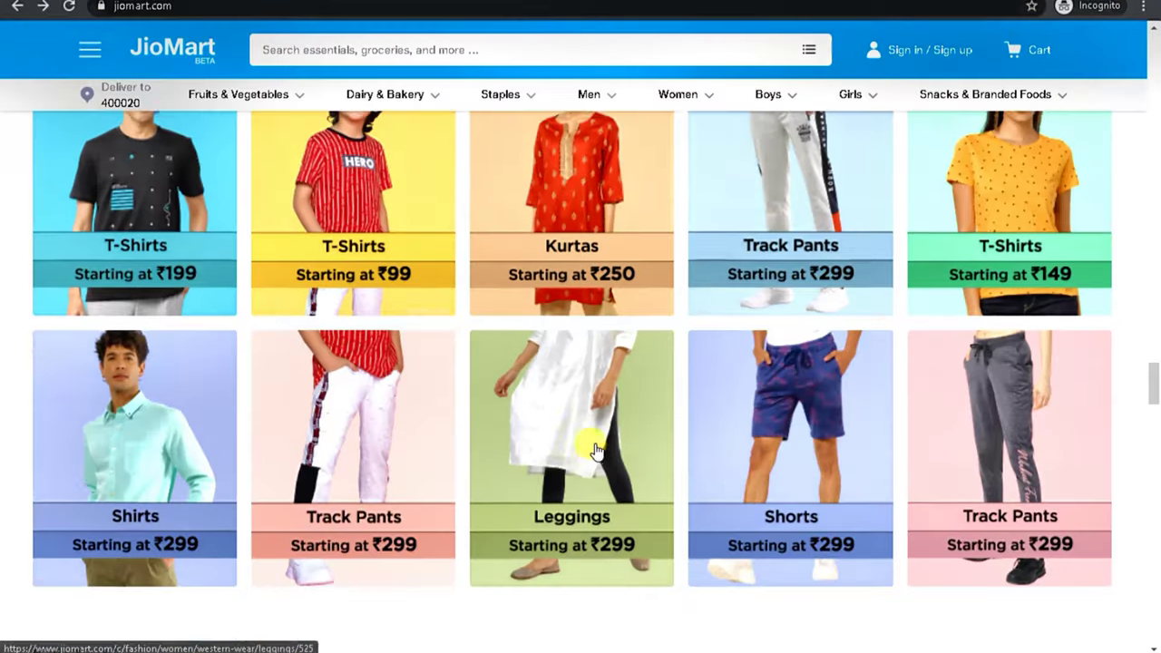
scroll(462, 498, down, 10)
scroll(428, 494, up, 15)
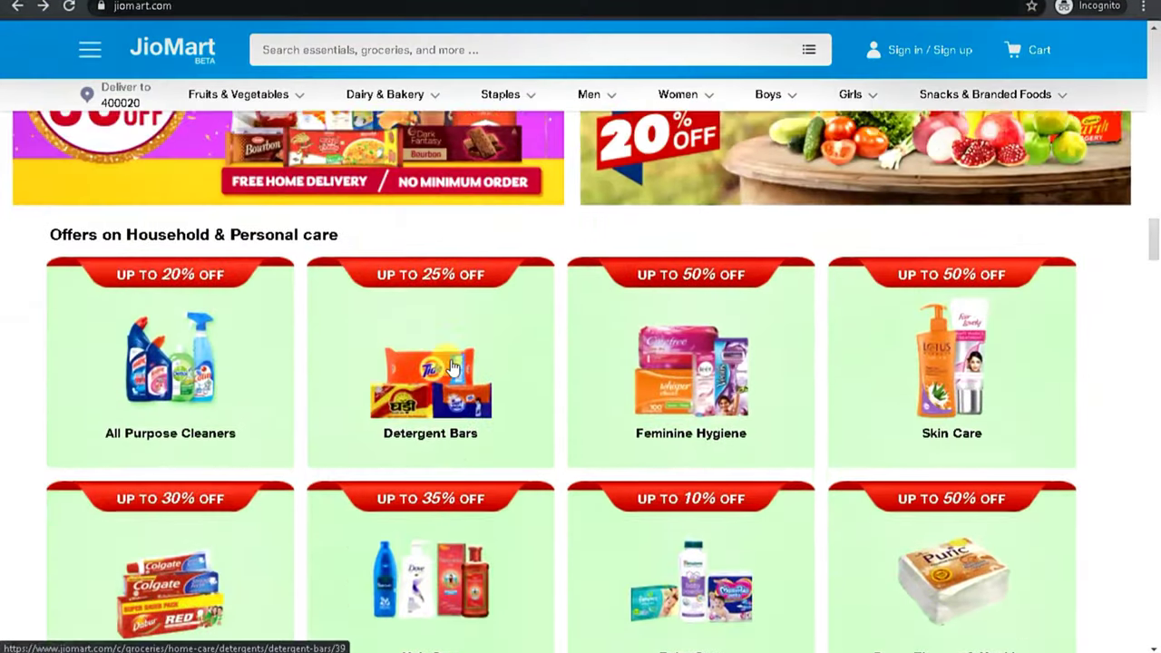
Add Surf Excel to the JioMart cart and place the order, reaching sign-in
scroll(430, 392, up, 12)
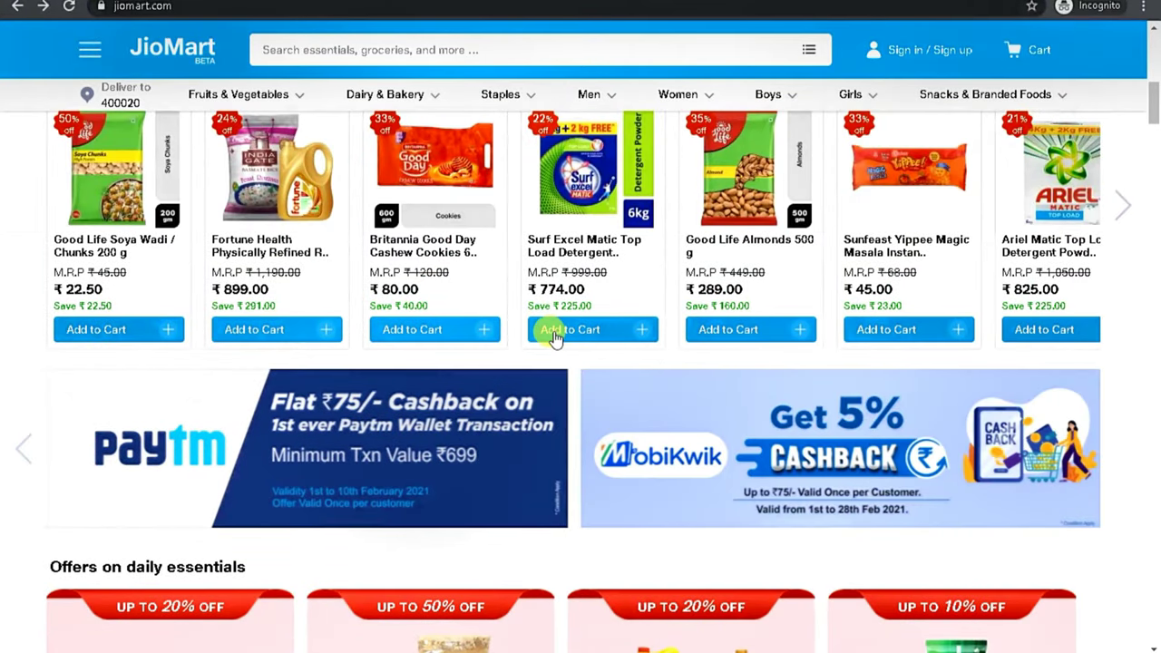
click(557, 334)
click(976, 172)
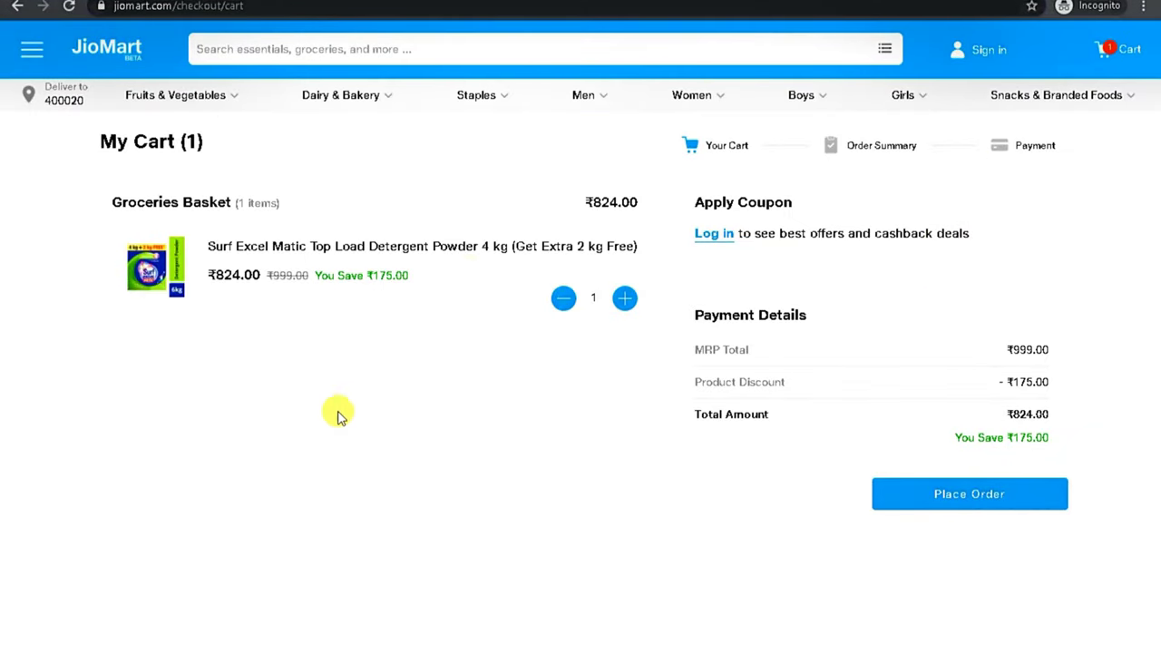
drag(700, 142, 1044, 155)
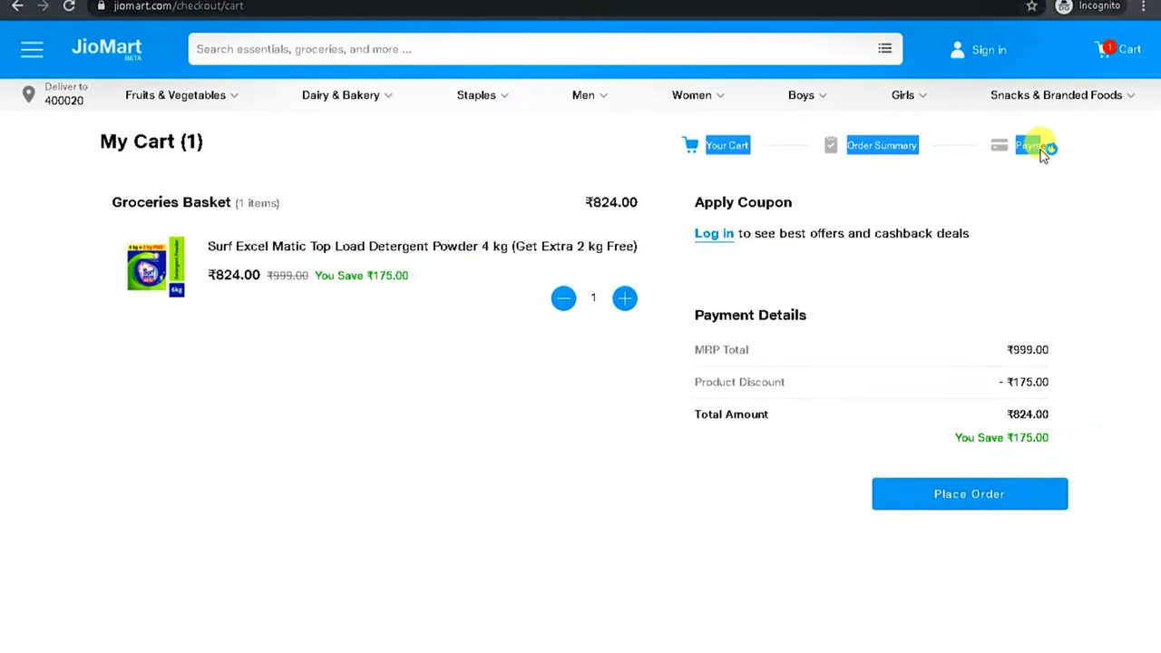
click(733, 168)
click(908, 508)
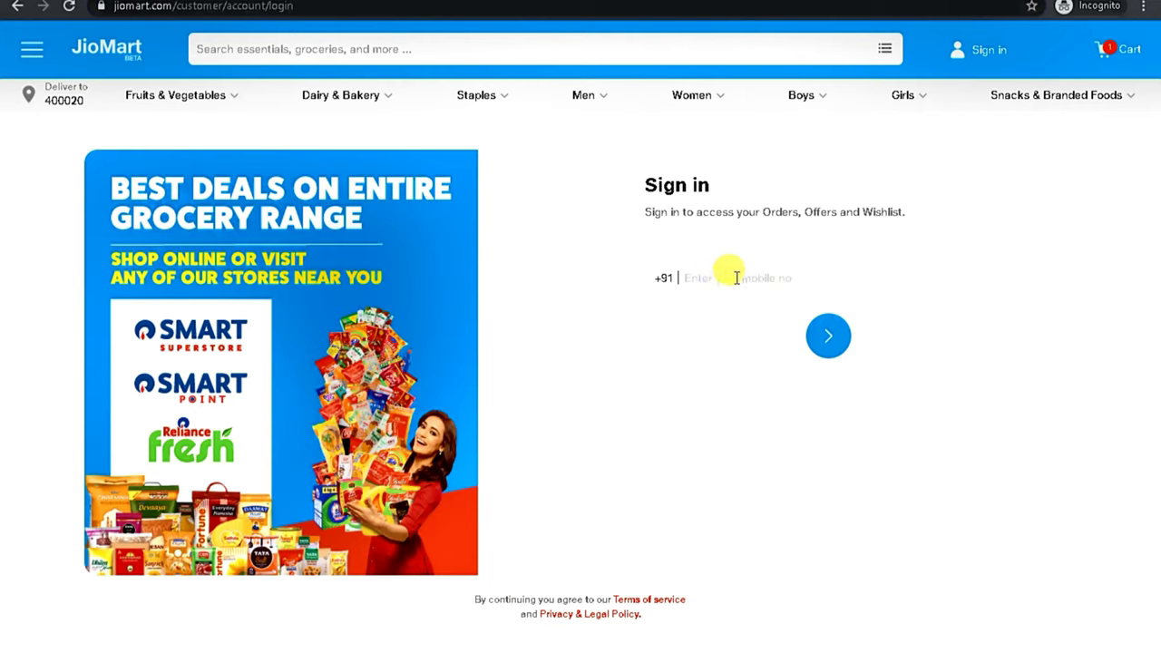
Switch windows from the taskbar back to the Cartsy Grocery checkout
mouse_move(859, 652)
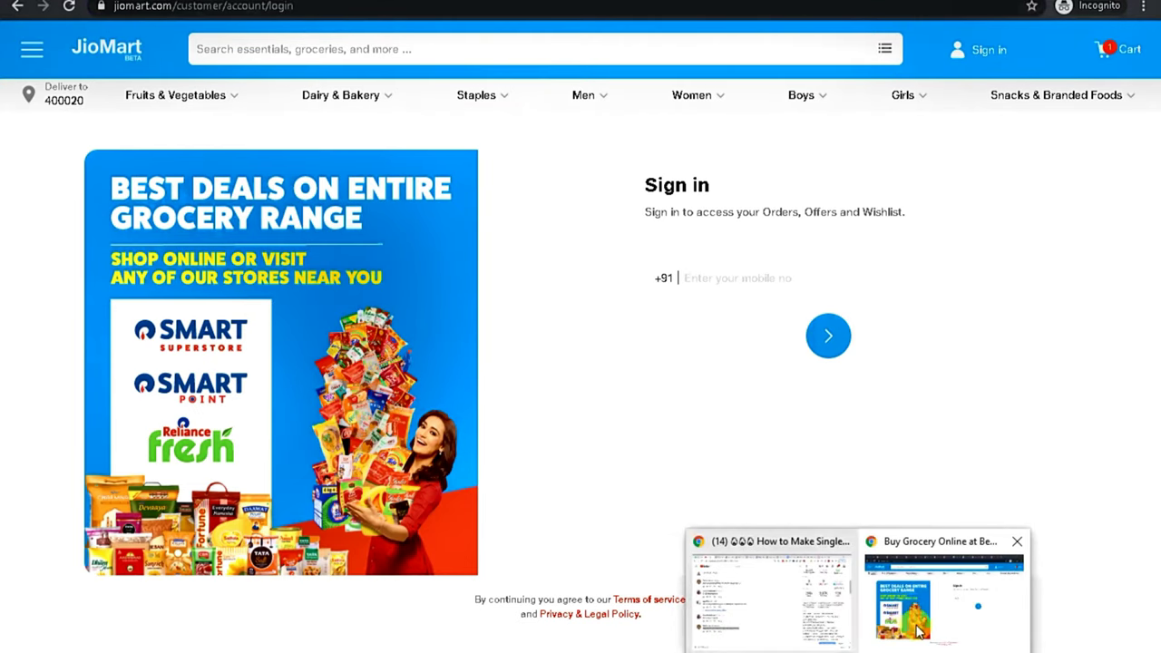
click(921, 632)
click(319, 7)
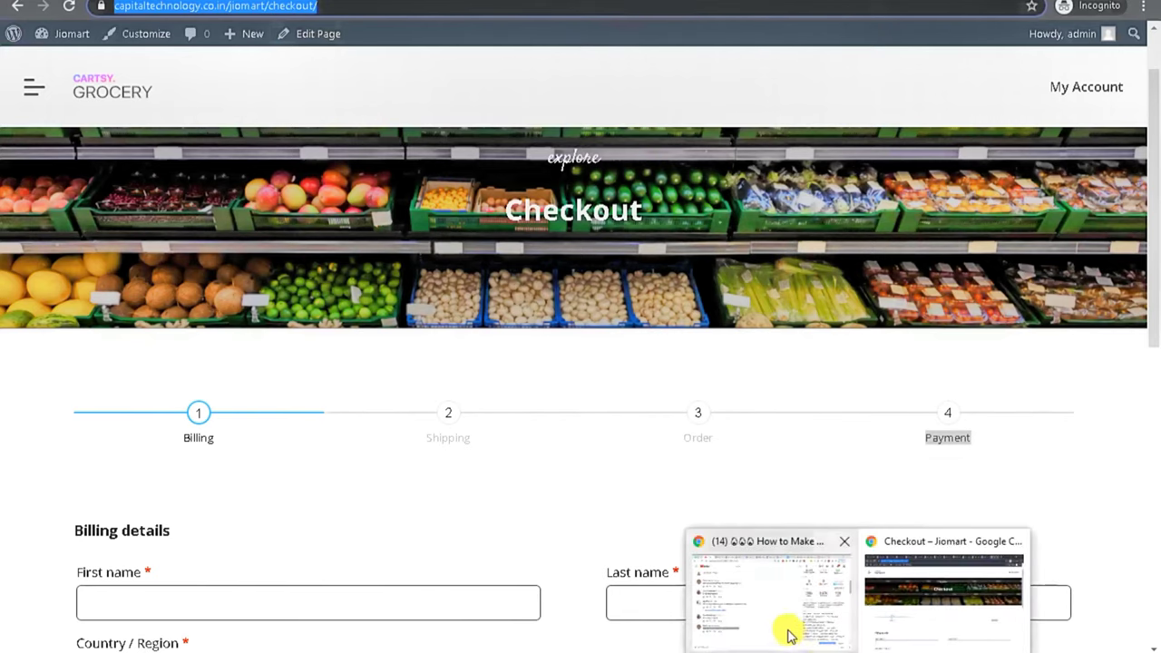
click(777, 626)
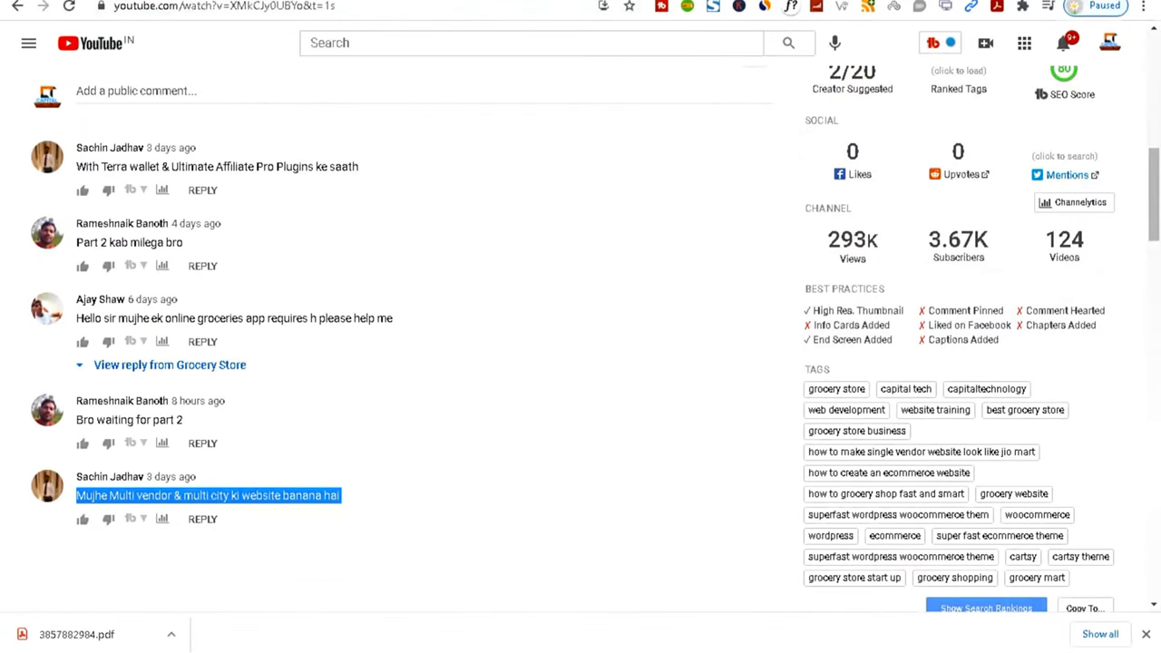
In a new tab, load the store's /jiomart/cart/ page from the pasted checkout URL
key(ctrl+t)
key(ctrl+v)
key(Return)
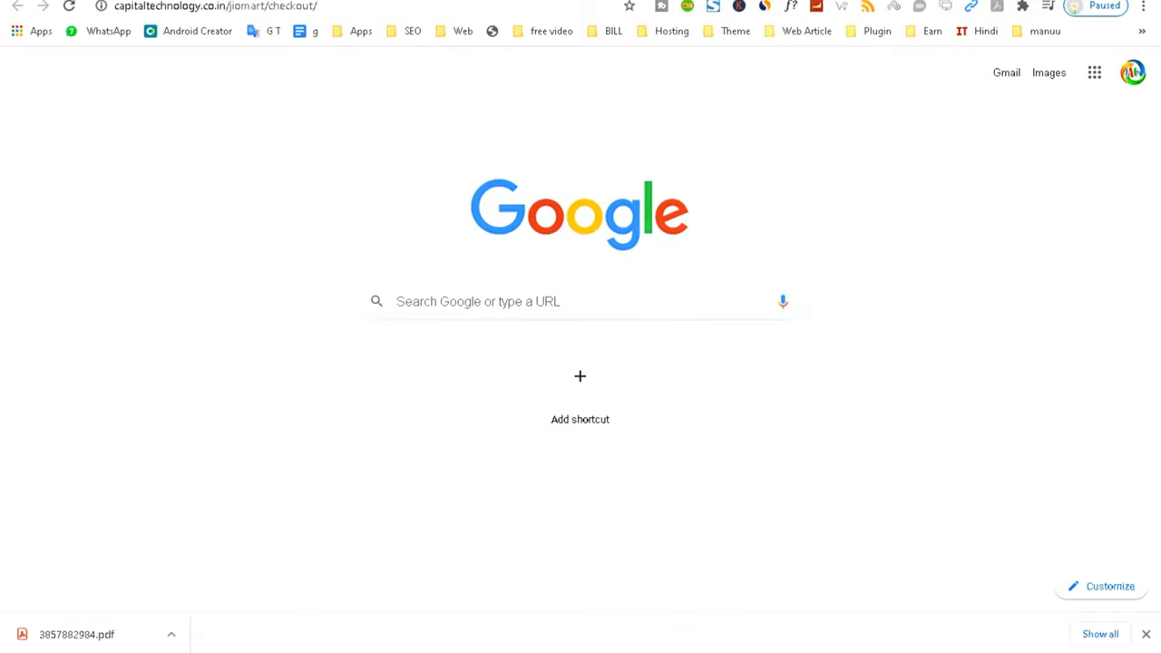
click(337, 5)
key(Return)
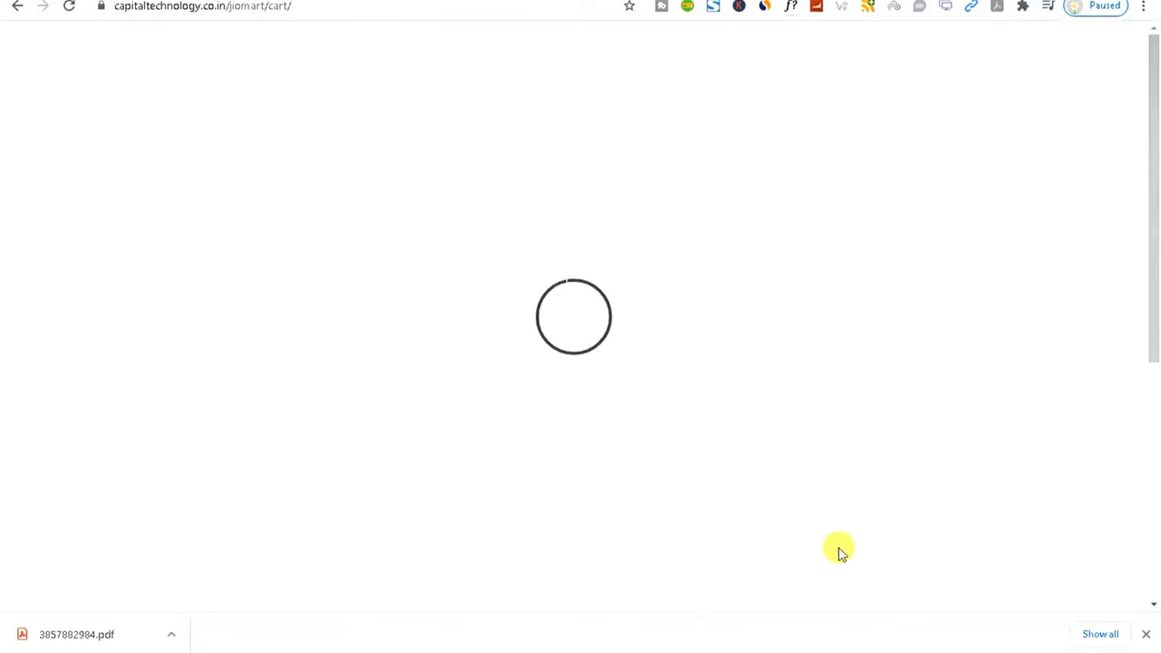
Switch windows to reach the WooCommerce Checkout Form field editor
mouse_move(857, 652)
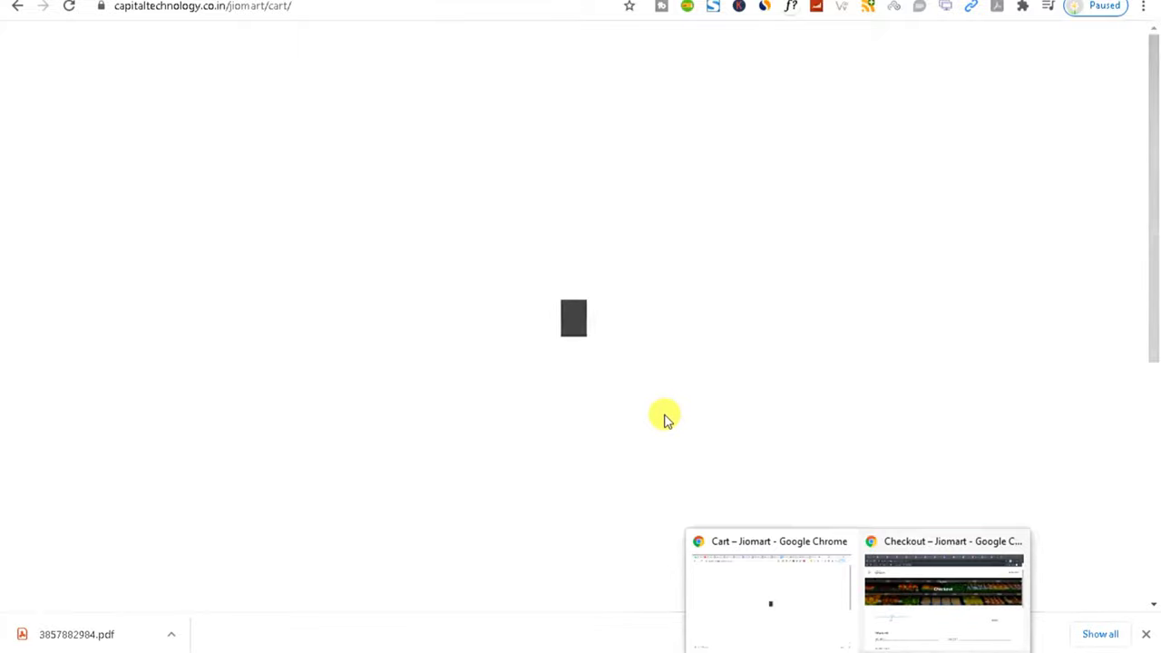
click(915, 605)
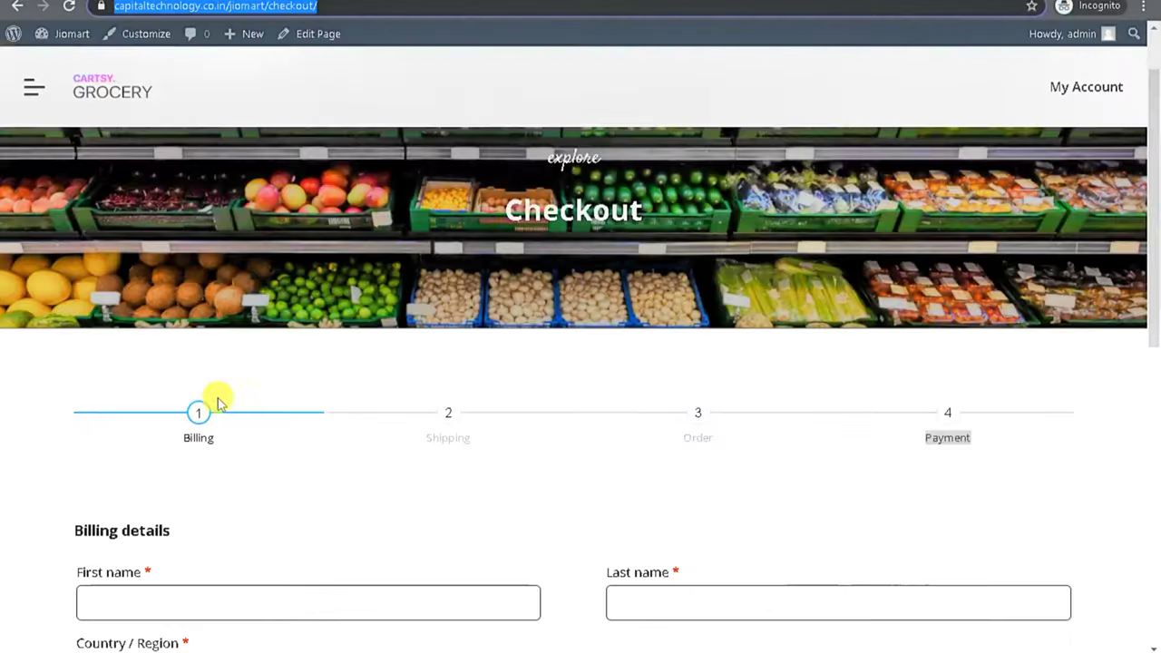
scroll(539, 487, down, 3)
key(alt+Tab)
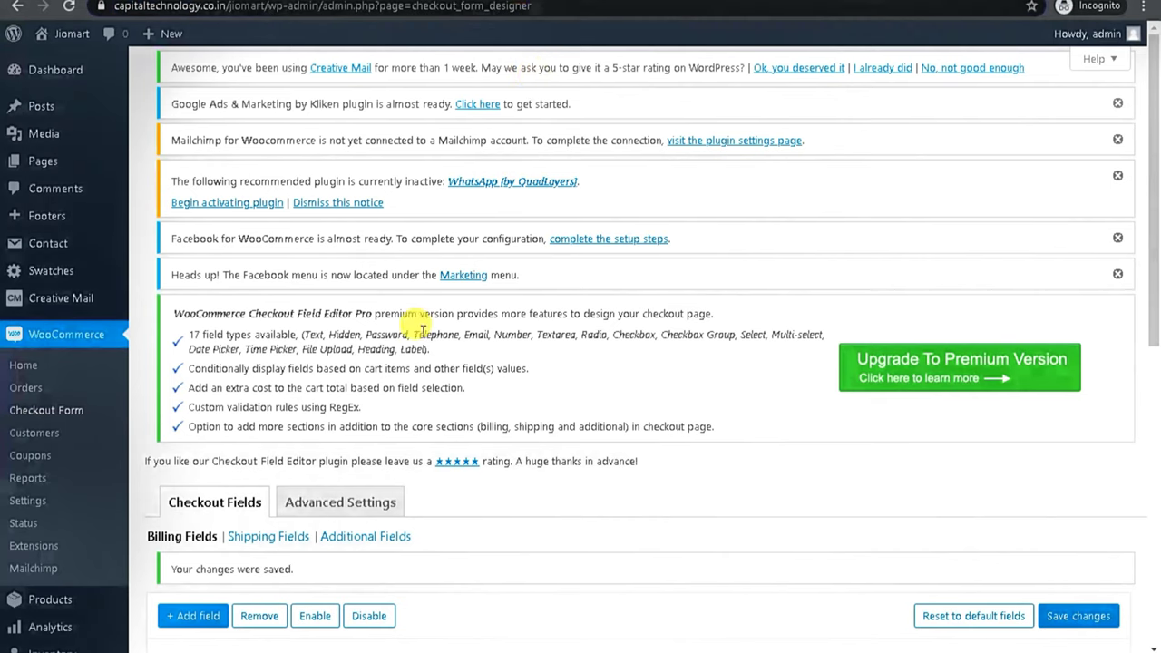
Highlight the 'Mobile Login with Firebase' line green in Word
key(alt+Tab)
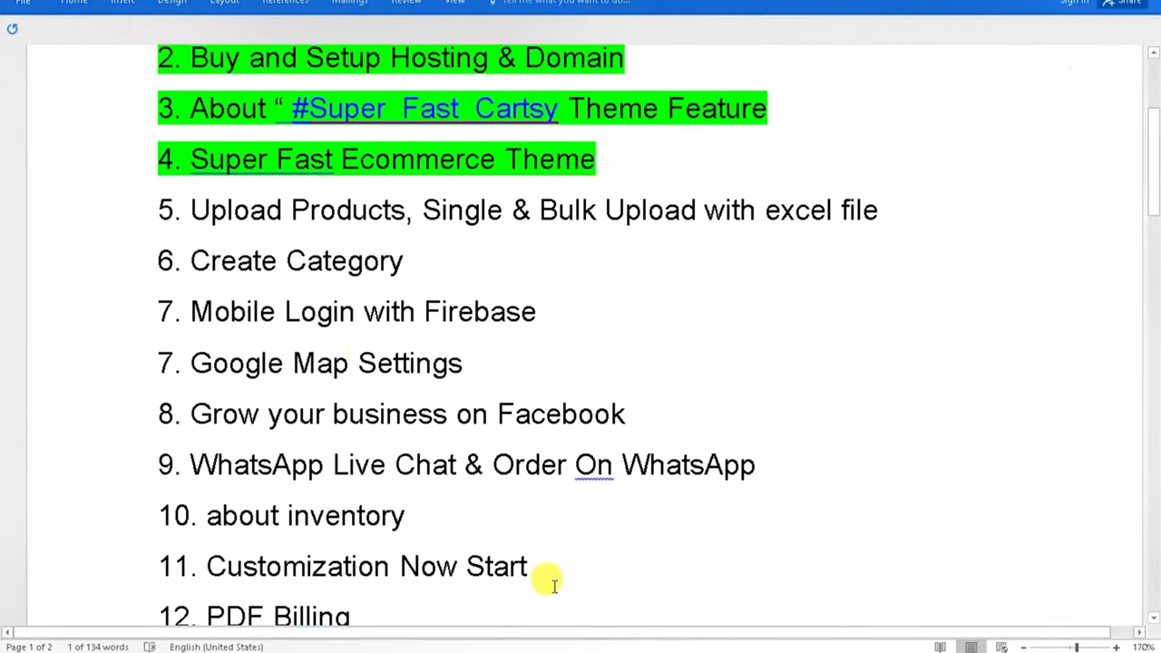
drag(256, 309, 547, 314)
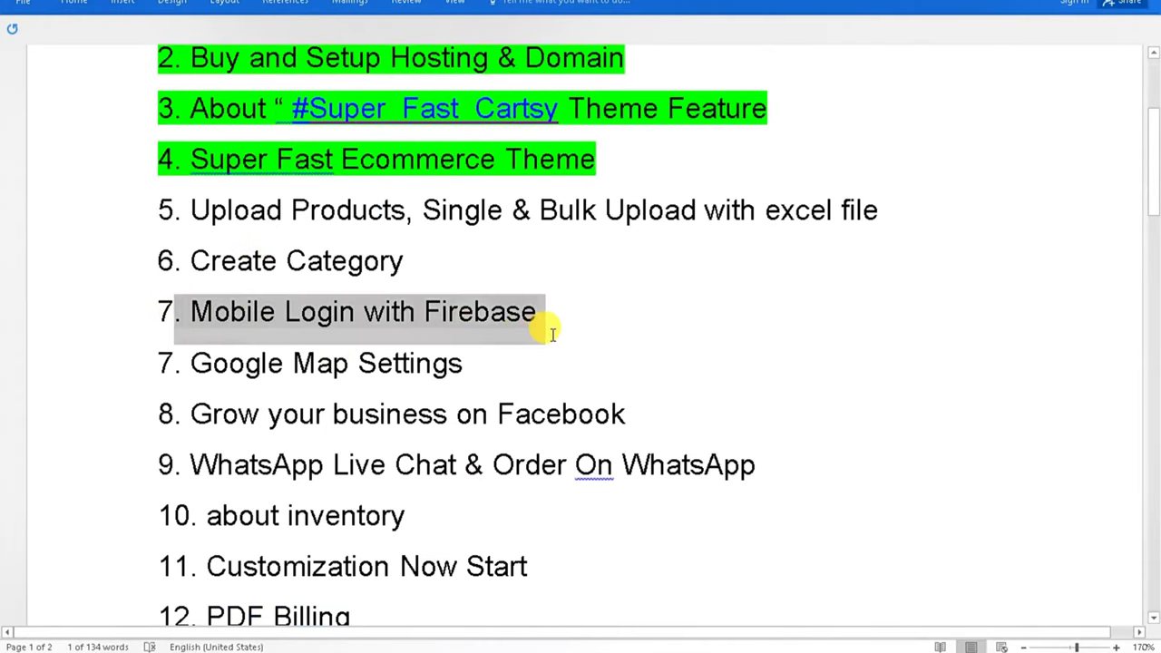
click(614, 308)
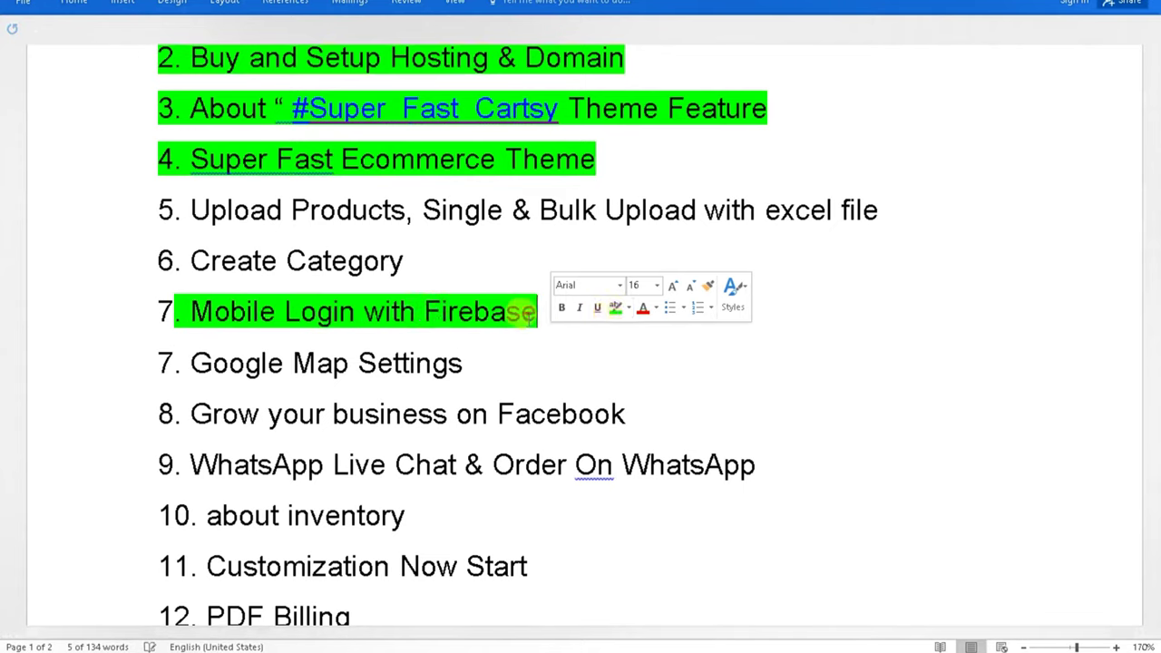
click(339, 299)
Look over the upload products and Create Category items, then return to the checkout field editor
triple_click(293, 314)
drag(196, 261, 399, 263)
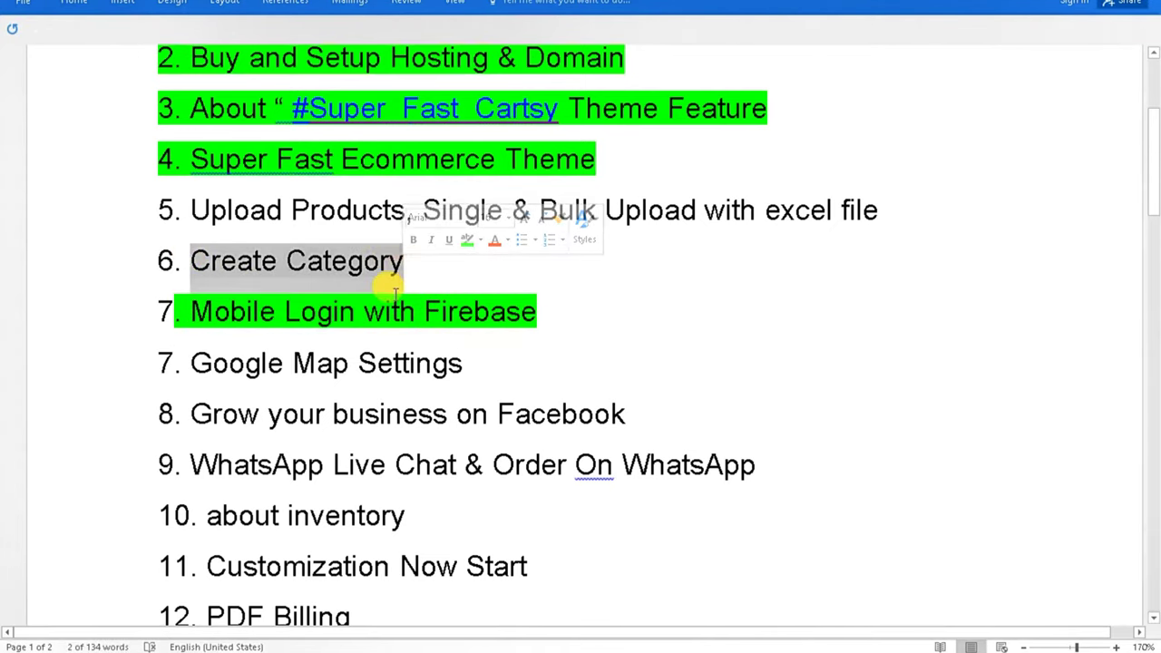
drag(183, 201, 363, 246)
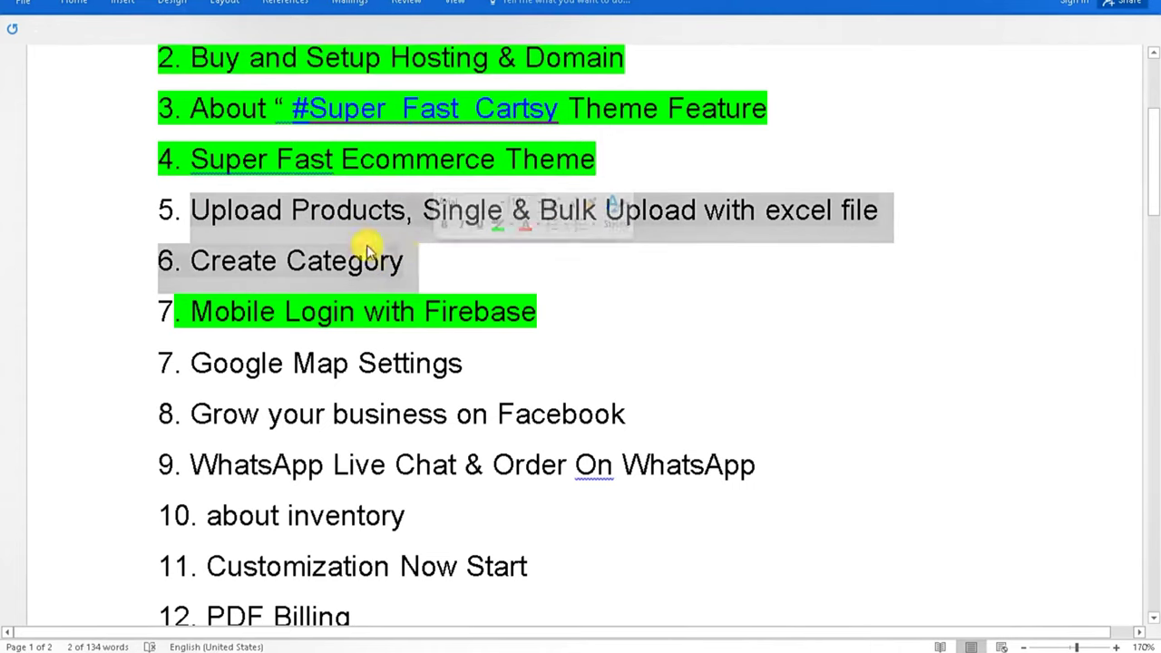
click(399, 261)
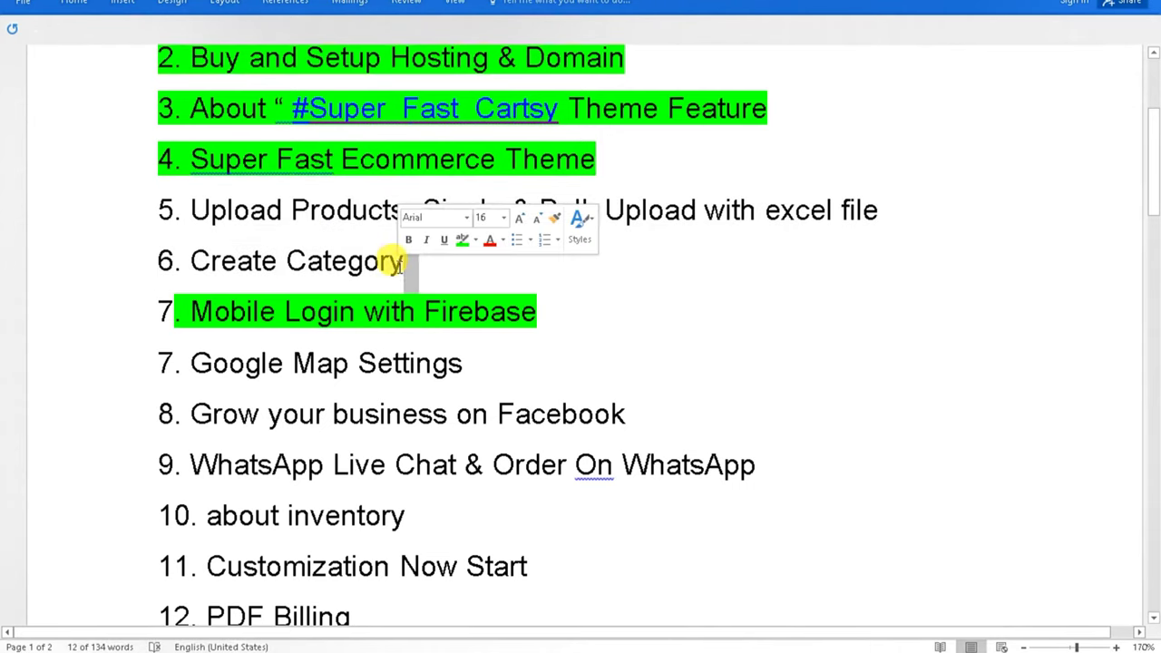
double_click(307, 216)
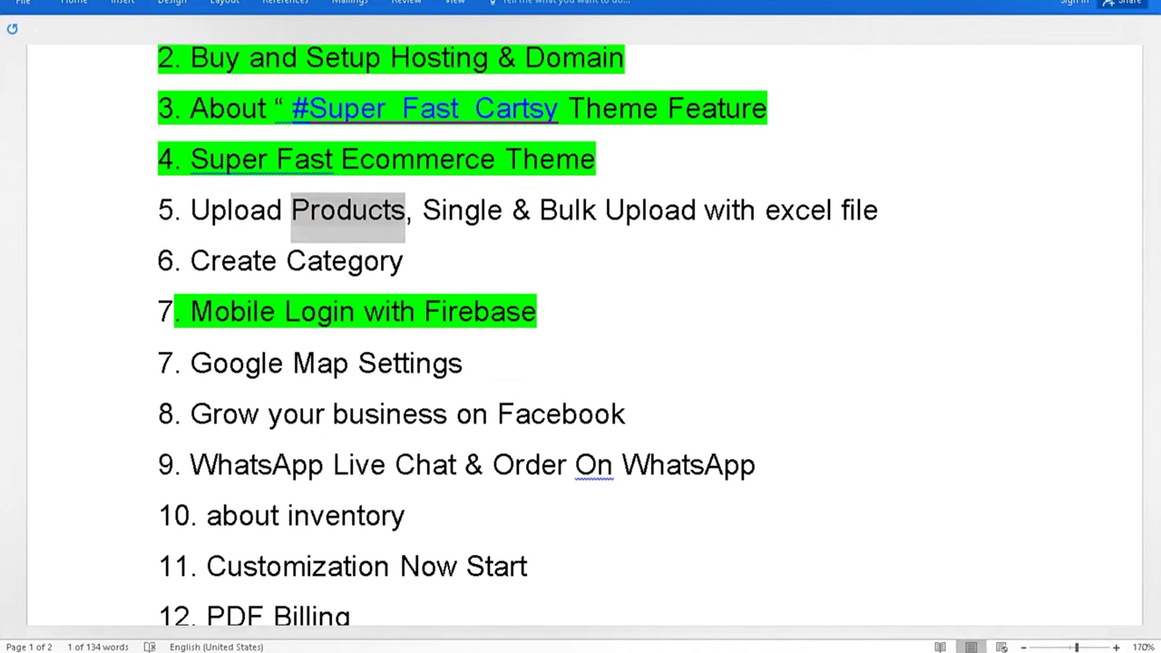
mouse_move(857, 652)
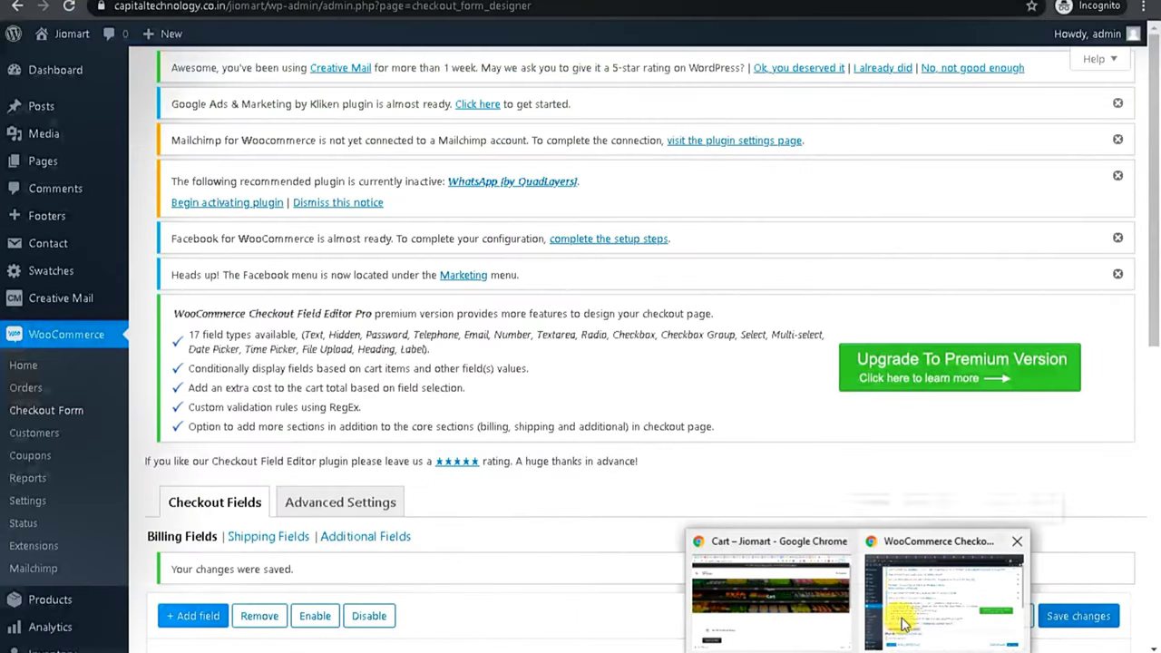
click(903, 624)
Open Products > Categories from the admin sidebar's Products flyout
scroll(252, 388, down, 2)
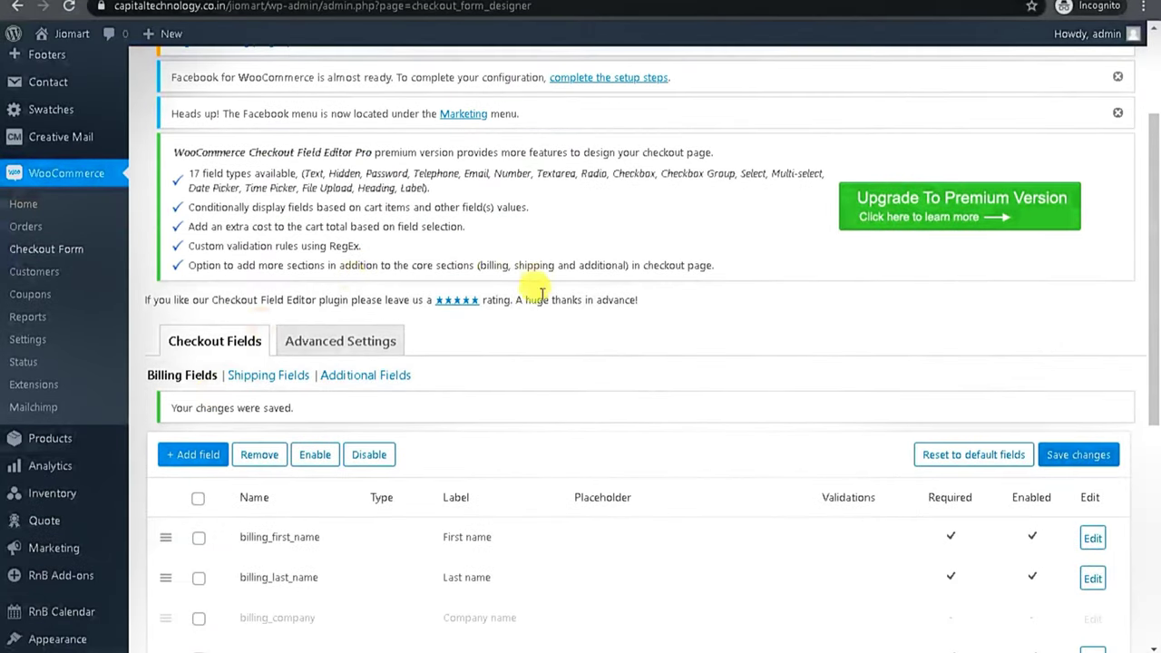
scroll(541, 292, up, 2)
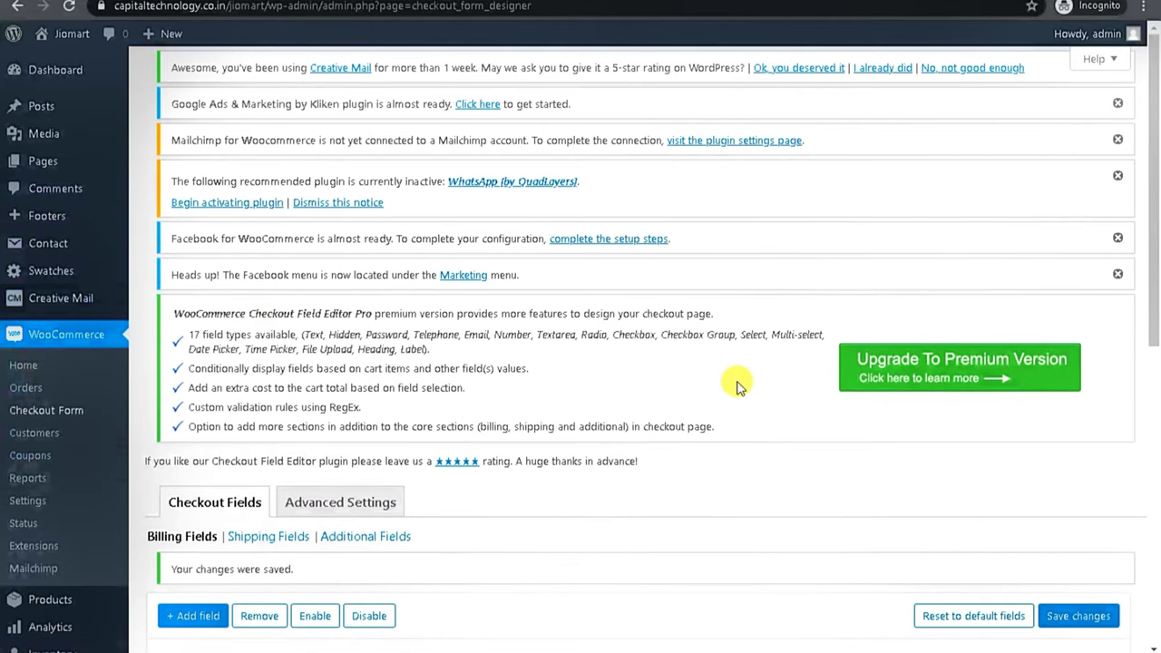
scroll(737, 386, down, 3)
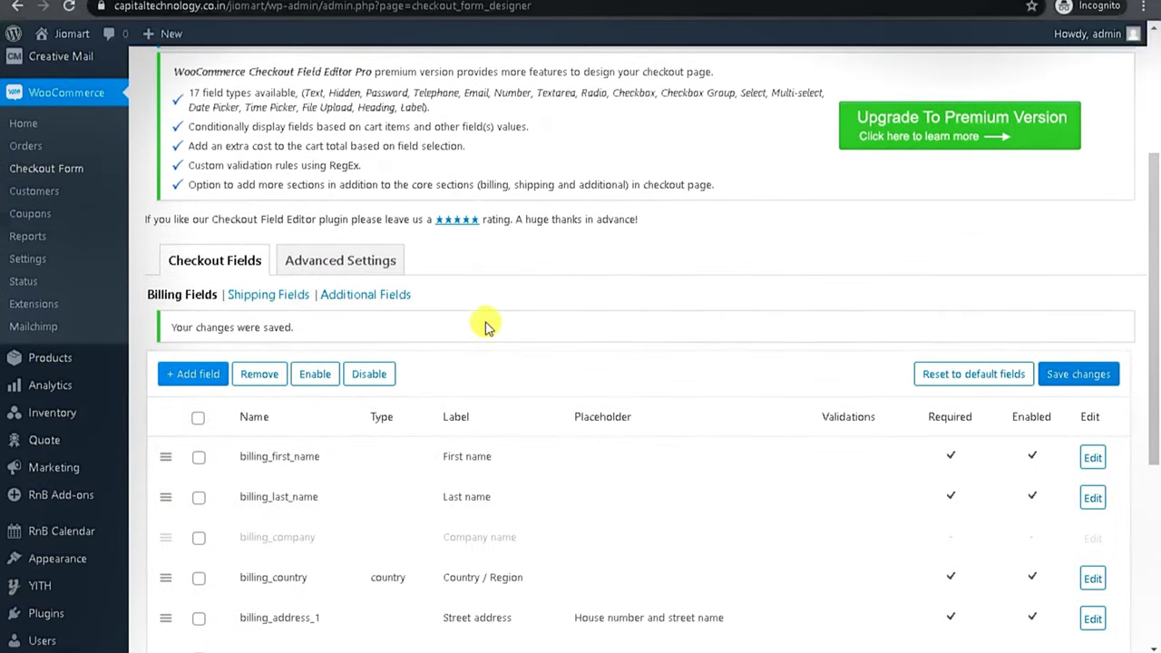
scroll(52, 260, down, 2)
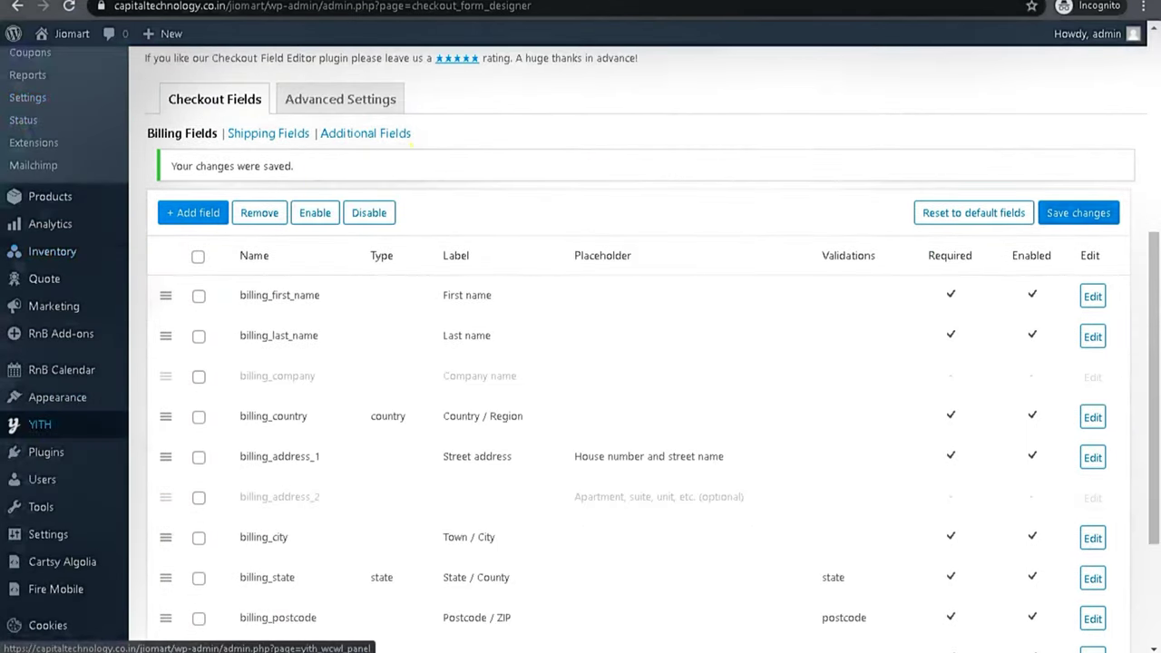
scroll(39, 277, up, 5)
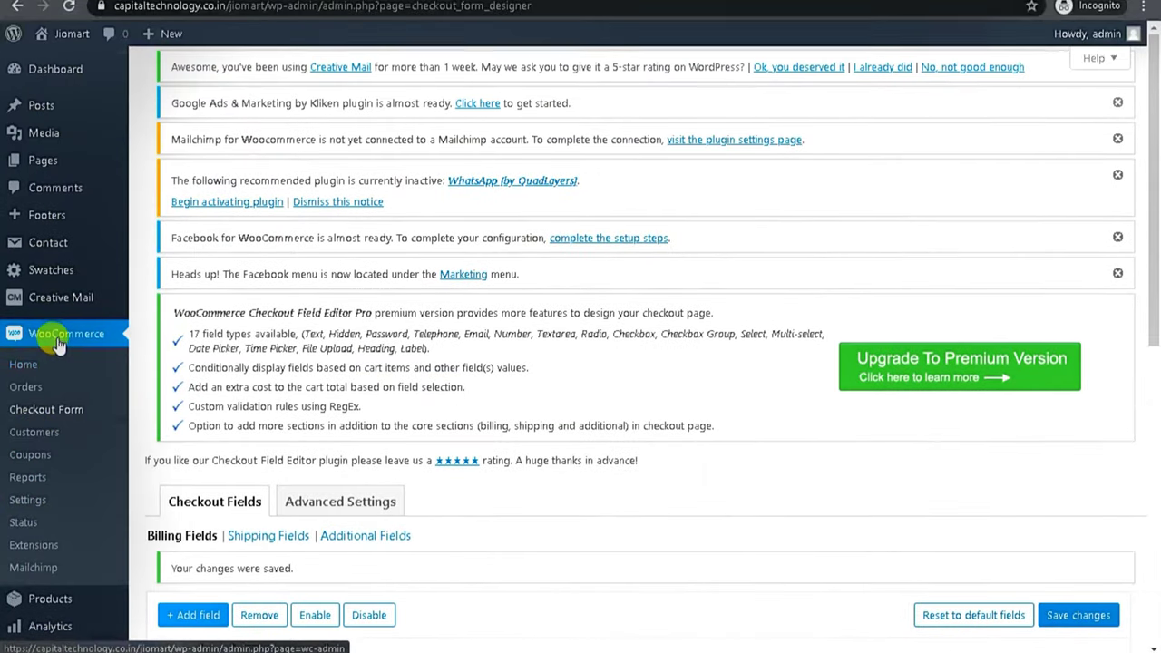
scroll(54, 349, down, 3)
mouse_move(55, 359)
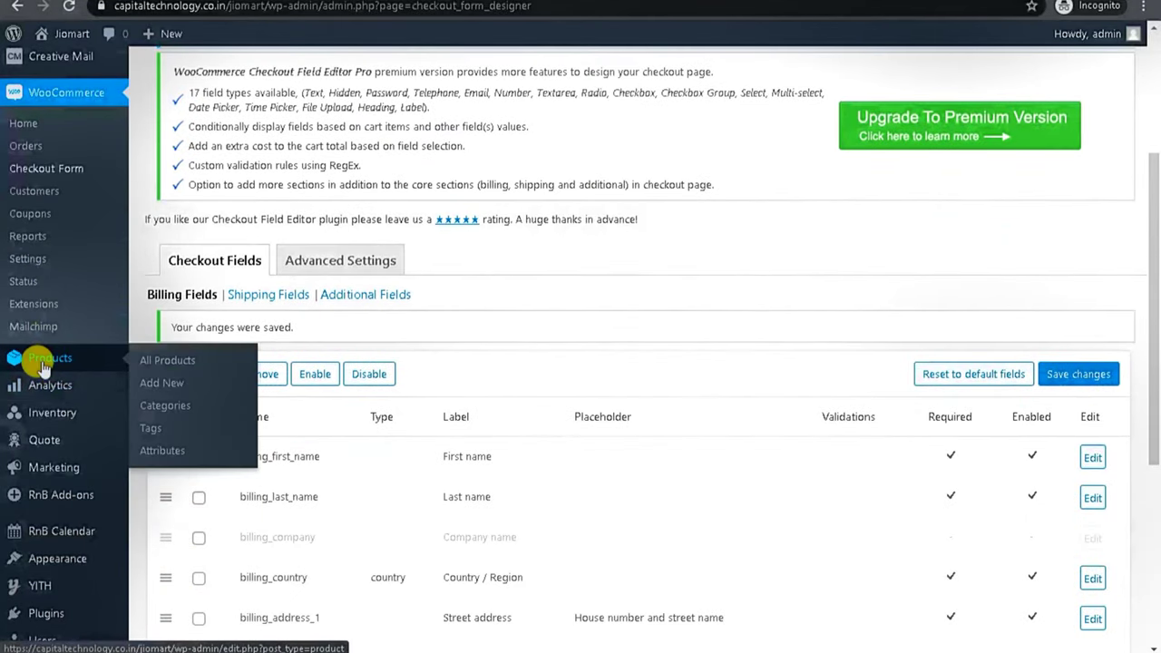
right_click(157, 412)
click(159, 407)
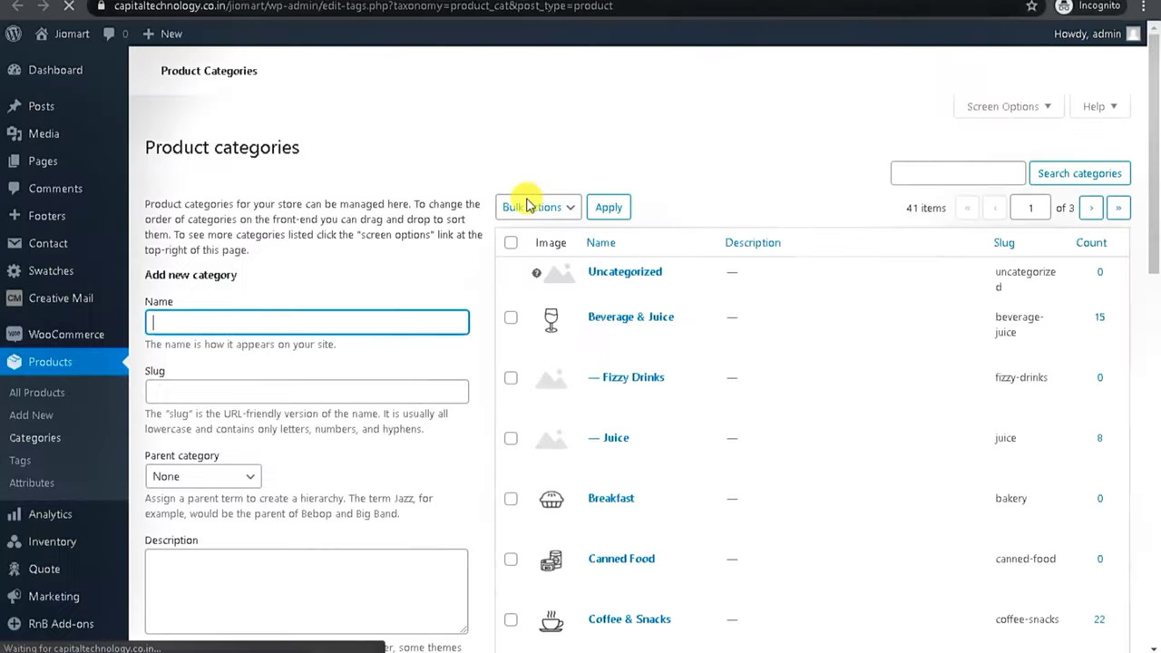
Choose Breakfast as the Parent category and click into the new category's Name field
scroll(591, 407, down, 10)
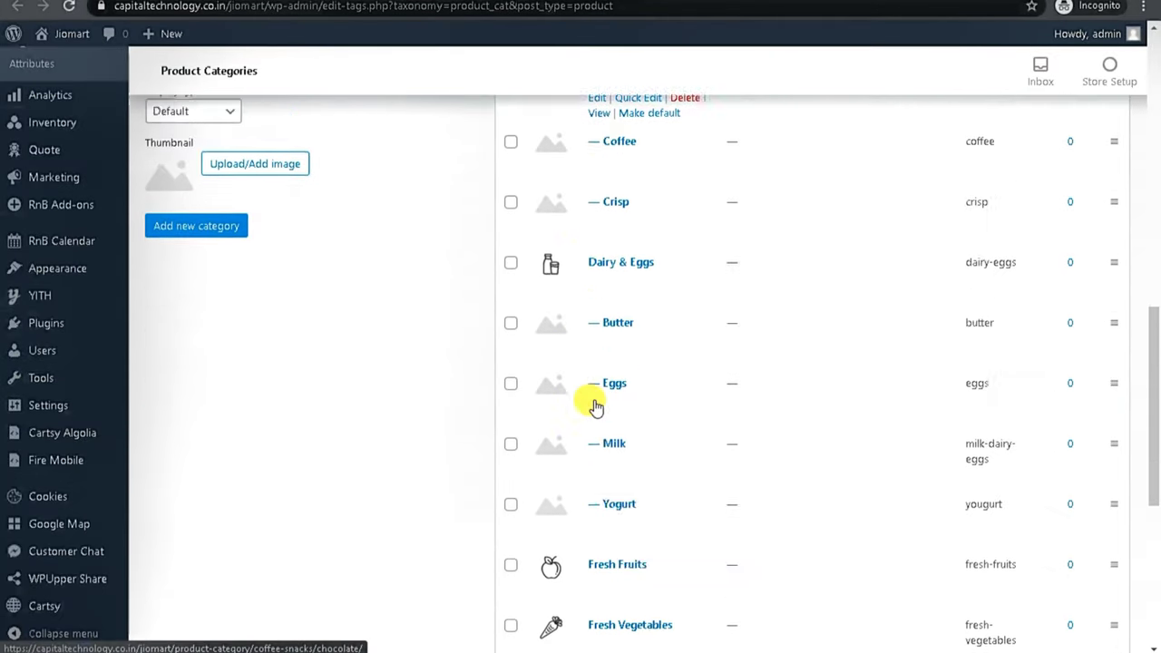
scroll(596, 407, up, 10)
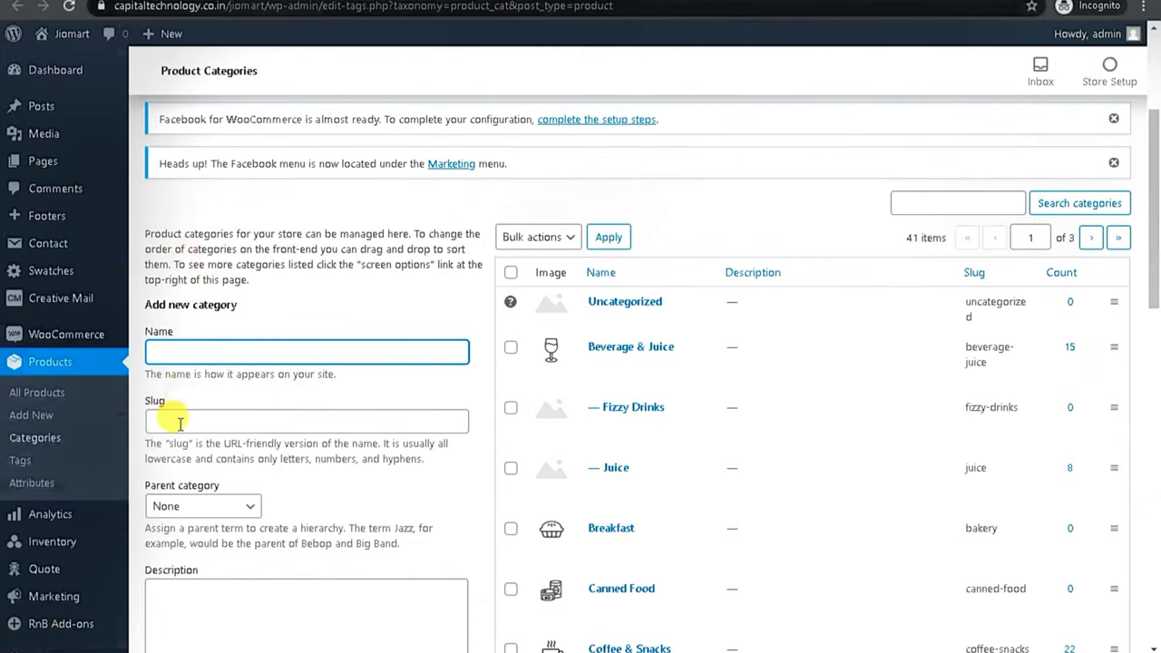
scroll(243, 362, down, 2)
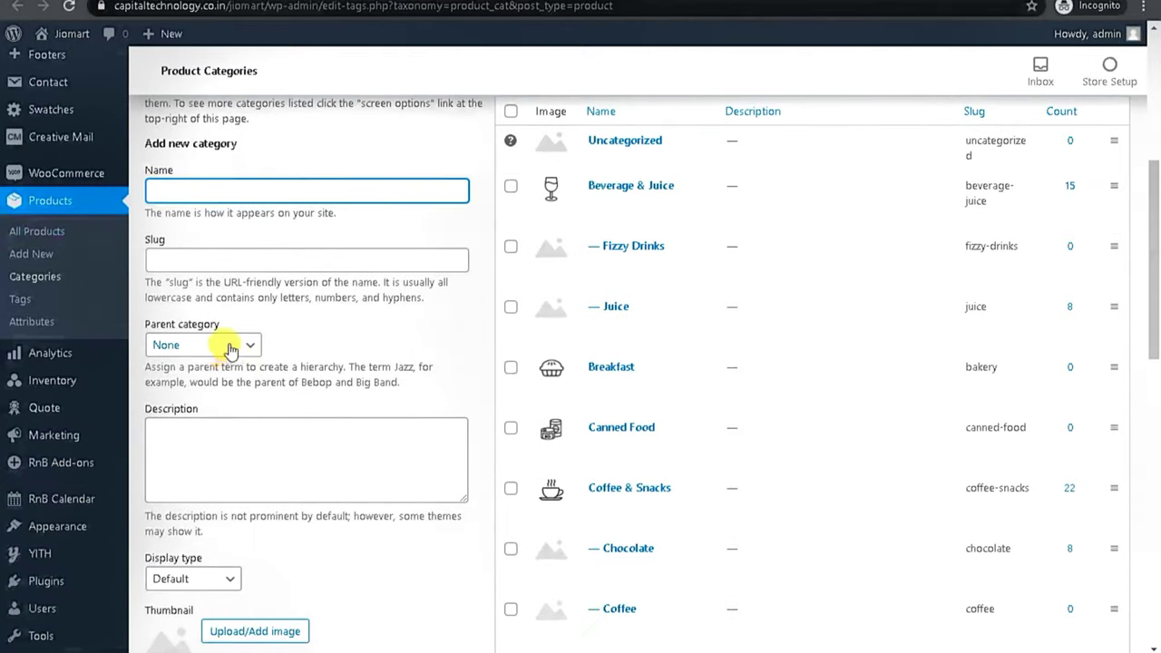
click(227, 345)
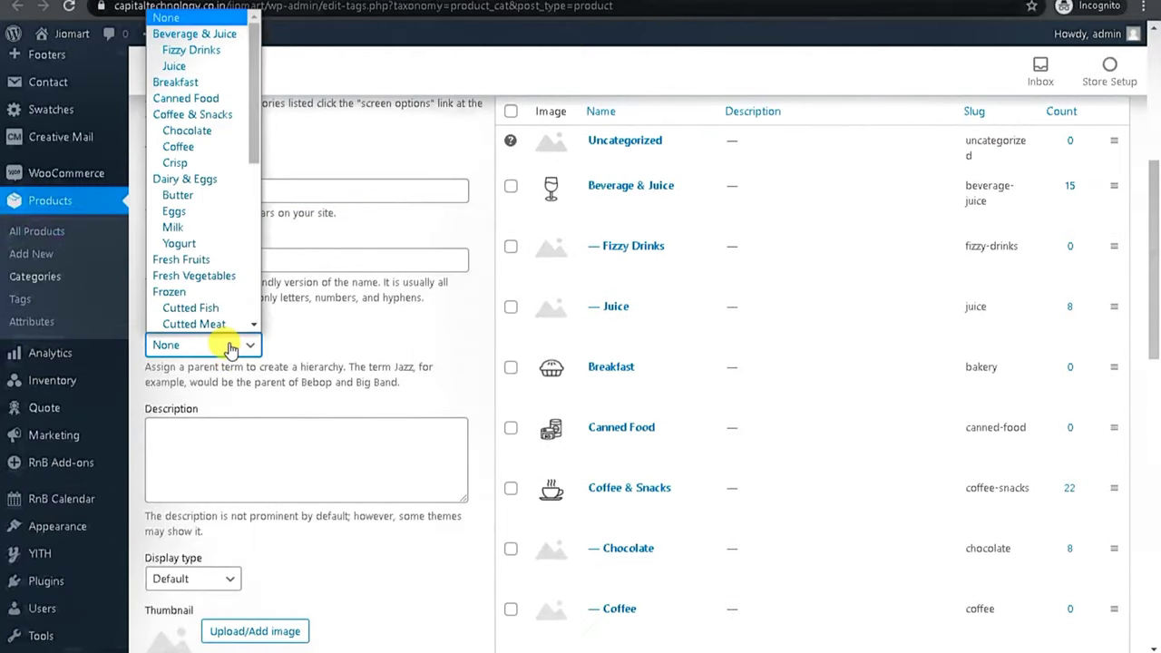
click(198, 83)
click(163, 190)
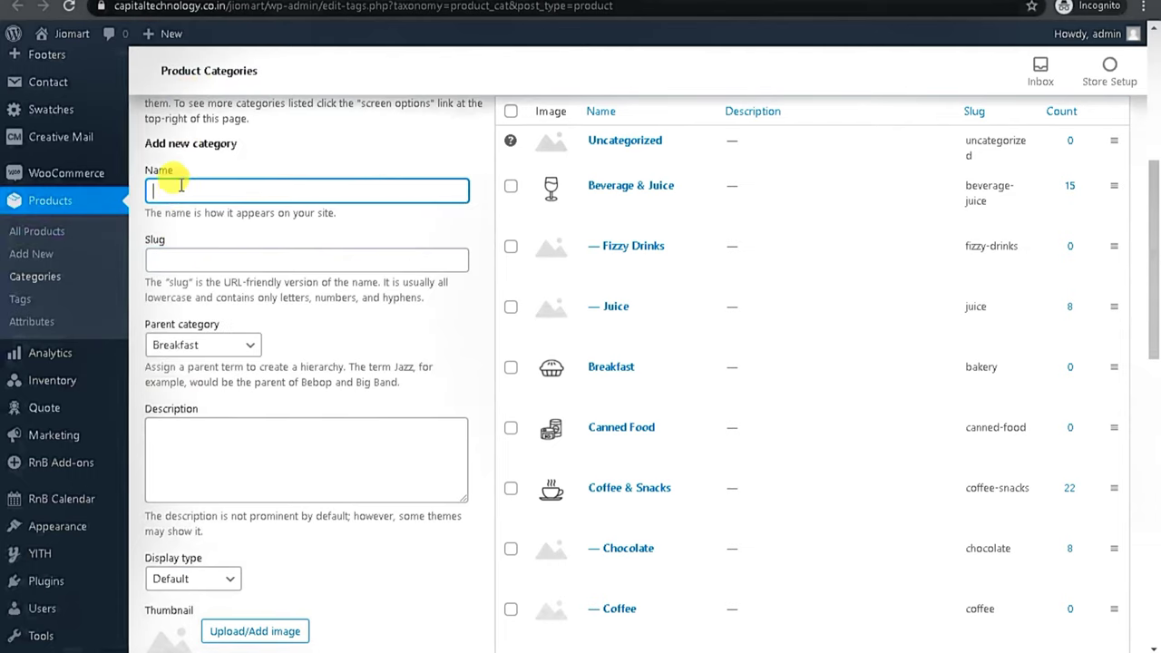
Scroll back up and go to the All Products list
scroll(526, 357, up, 4)
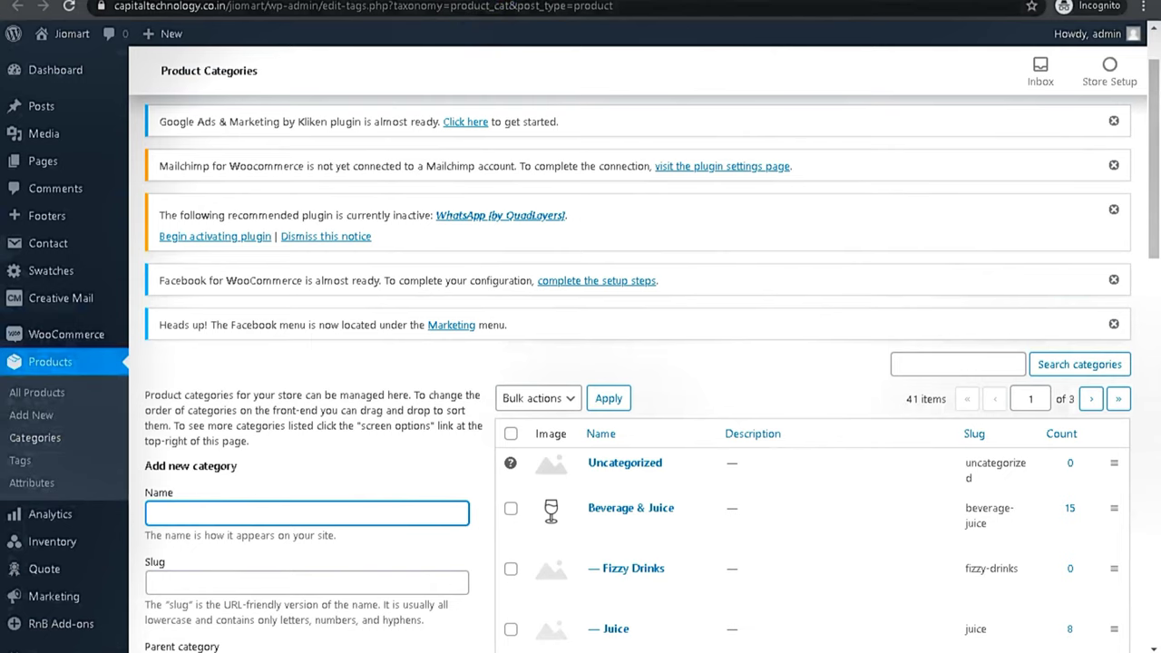
scroll(218, 407, up, 1)
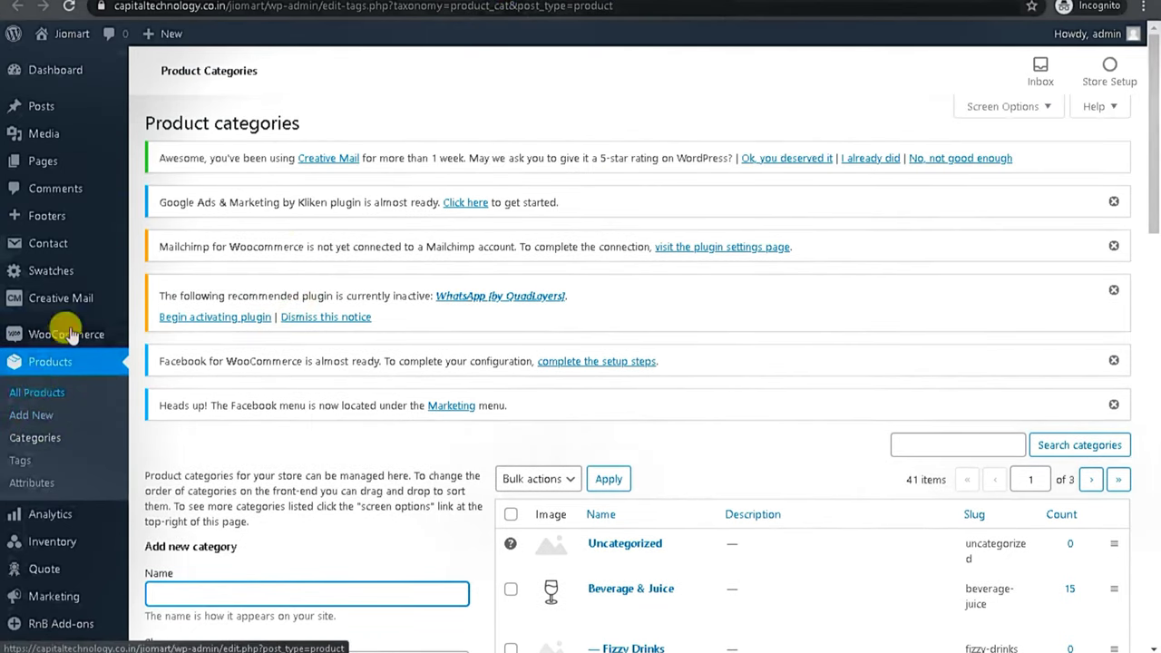
click(75, 393)
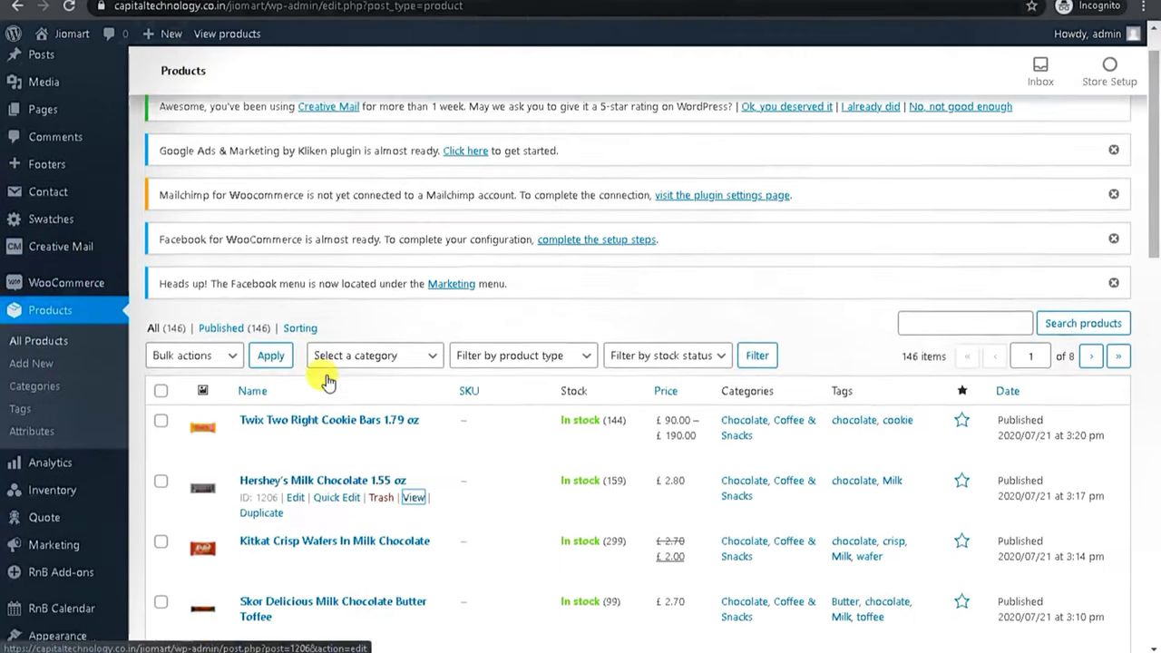
Launch the Products Import tool and open the file chooser on its Upload CSV file form
right_click(318, 134)
key(Escape)
click(313, 127)
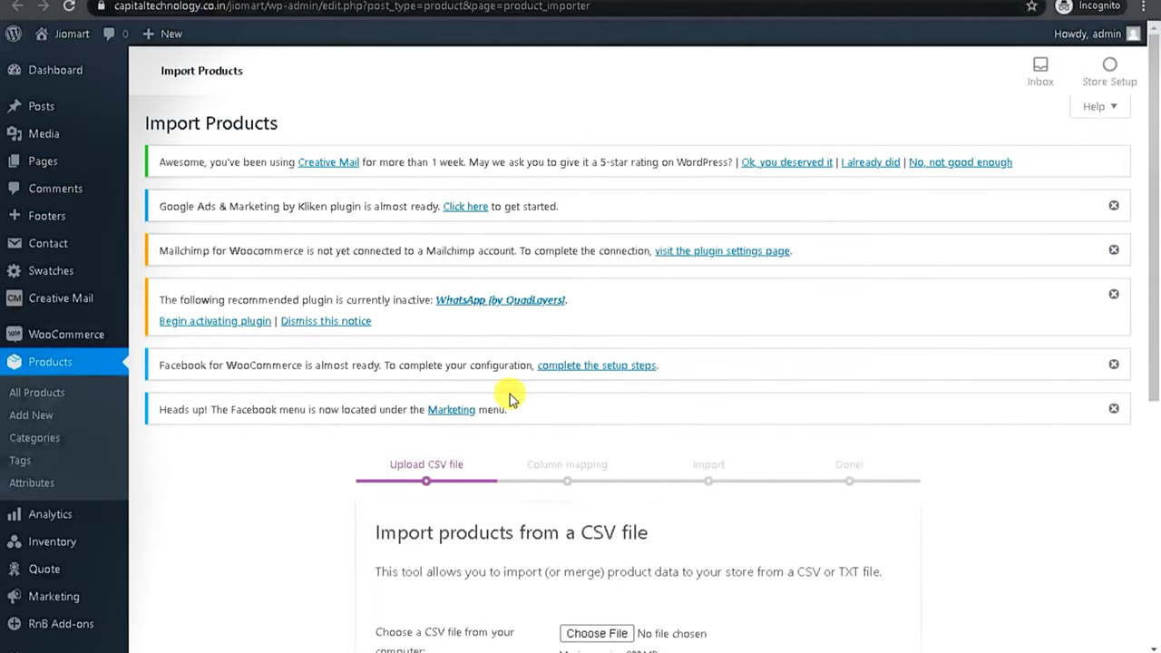
scroll(510, 394, down, 2)
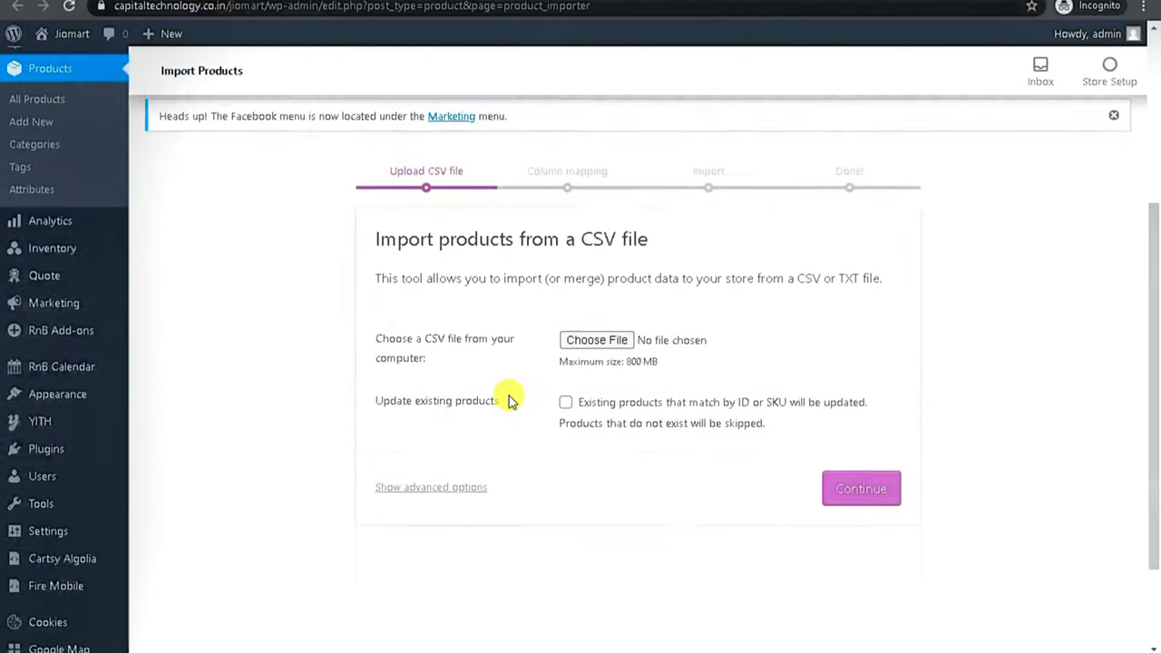
drag(379, 372, 835, 378)
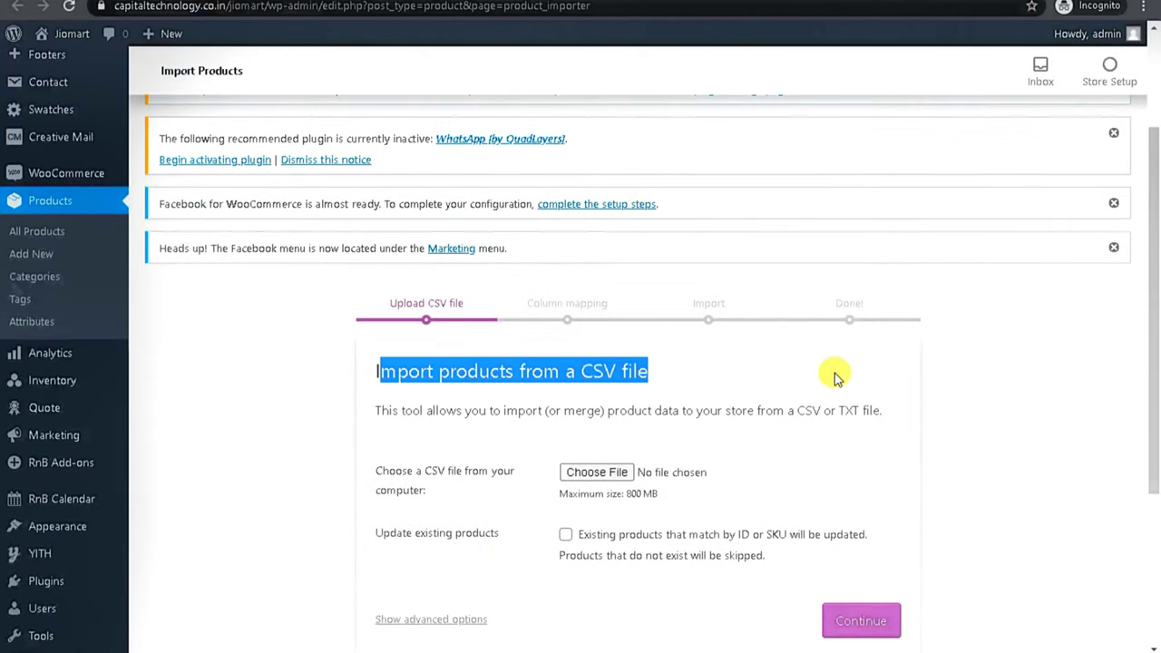
click(580, 474)
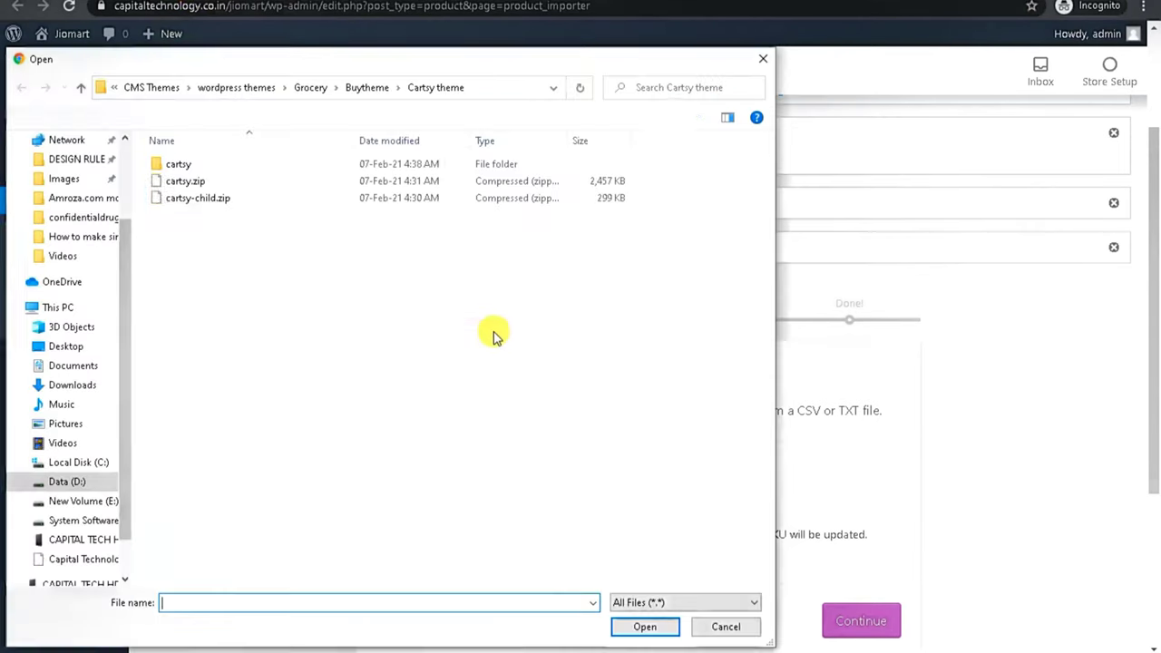
Browse to the CAPITAL TECH HDD (I:) > Website > Ez groceria dublicat folder
scroll(120, 495, down, 1)
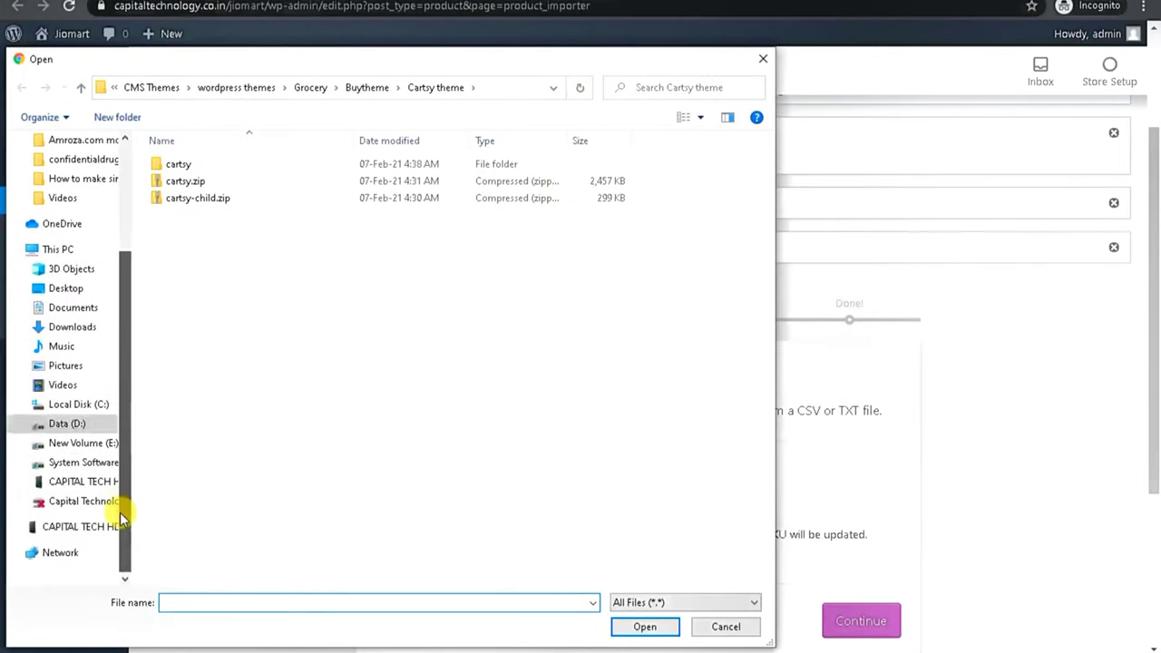
click(98, 485)
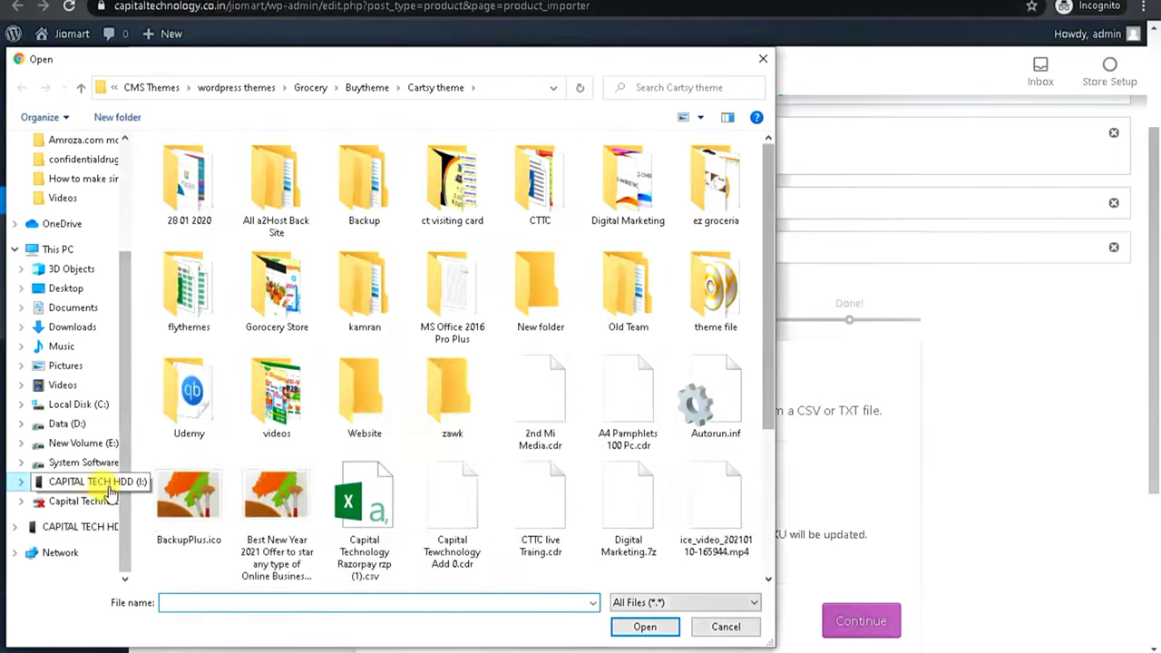
double_click(381, 431)
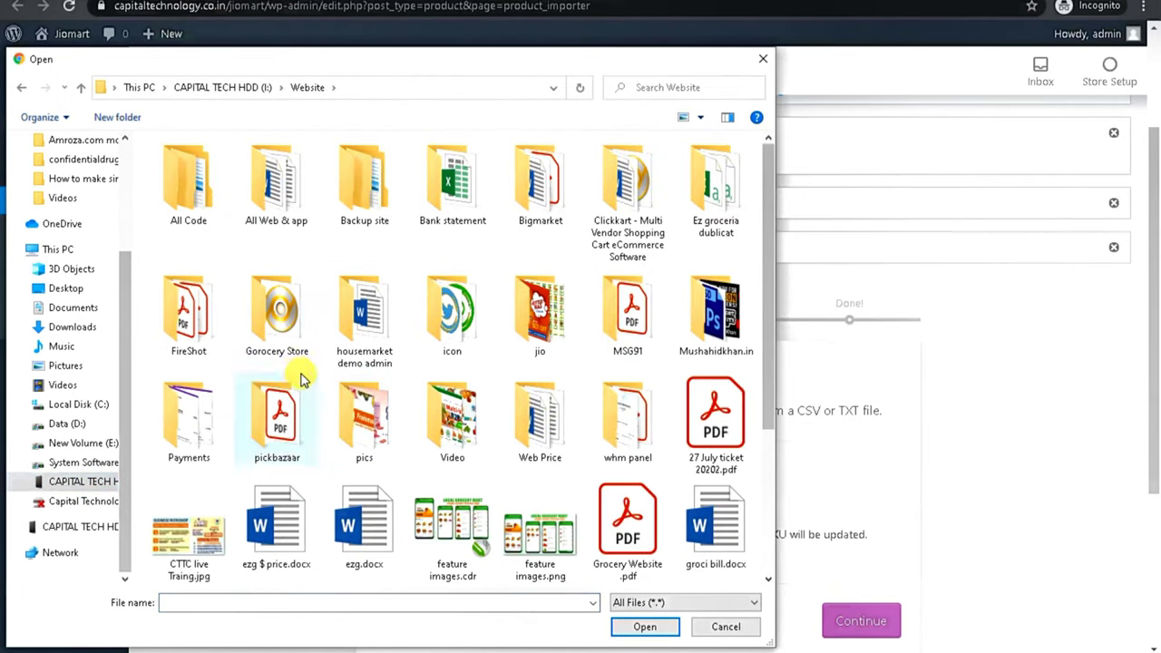
double_click(277, 351)
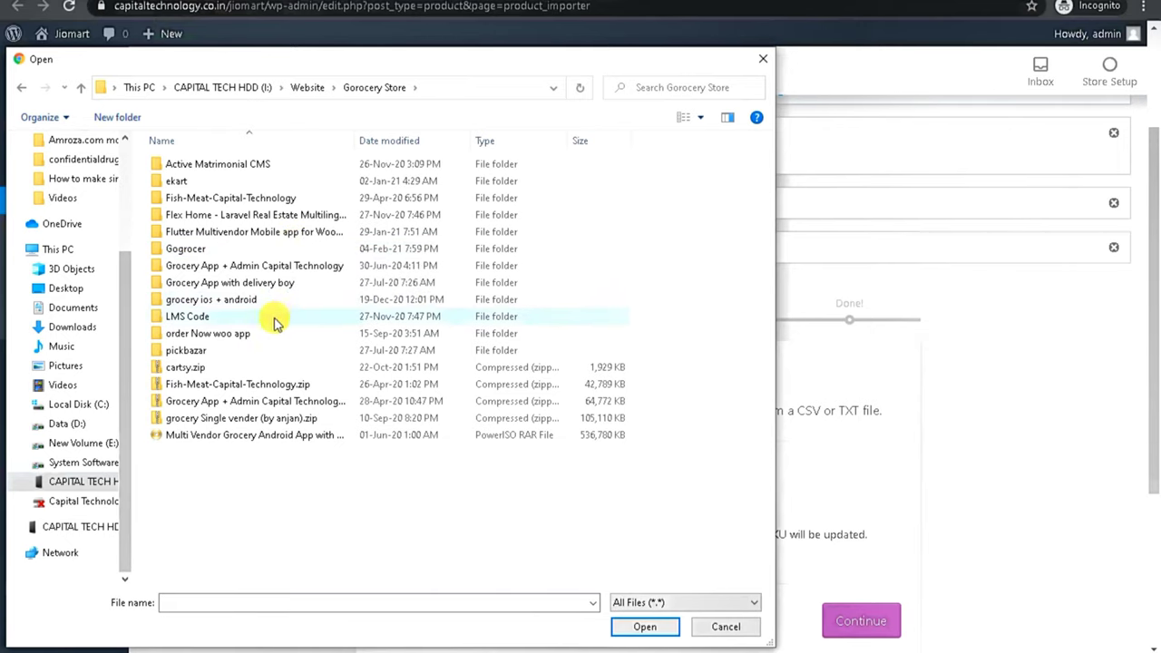
click(79, 91)
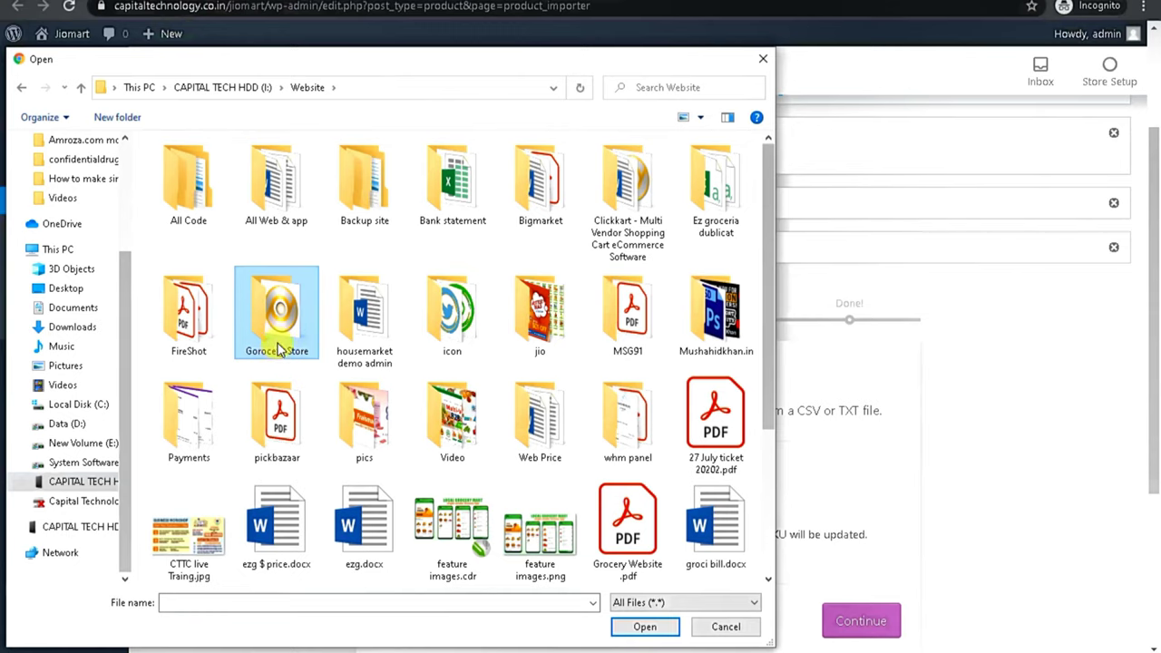
click(737, 198)
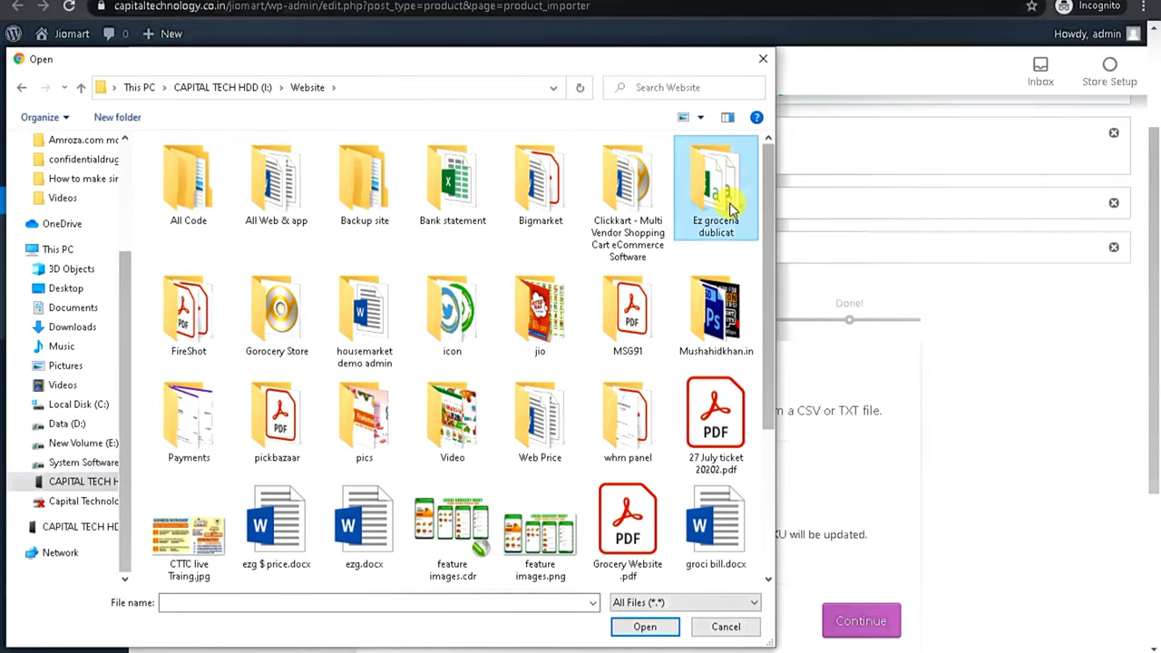
double_click(730, 209)
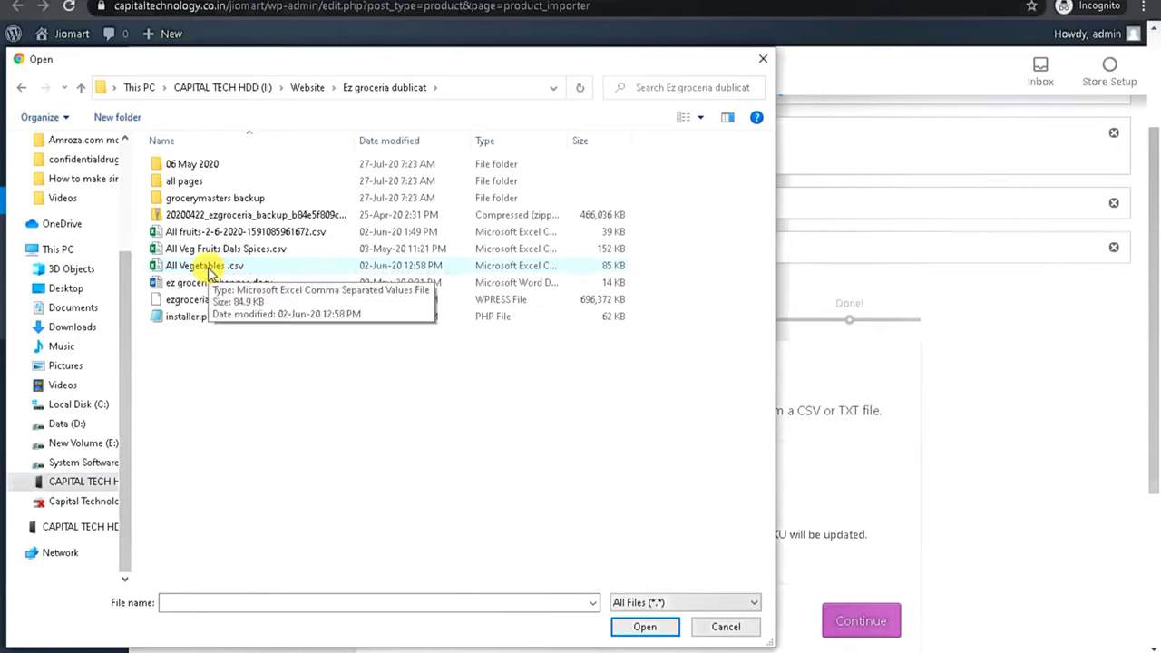
Choose All Vegetables .csv as the upload file and continue the import
click(207, 266)
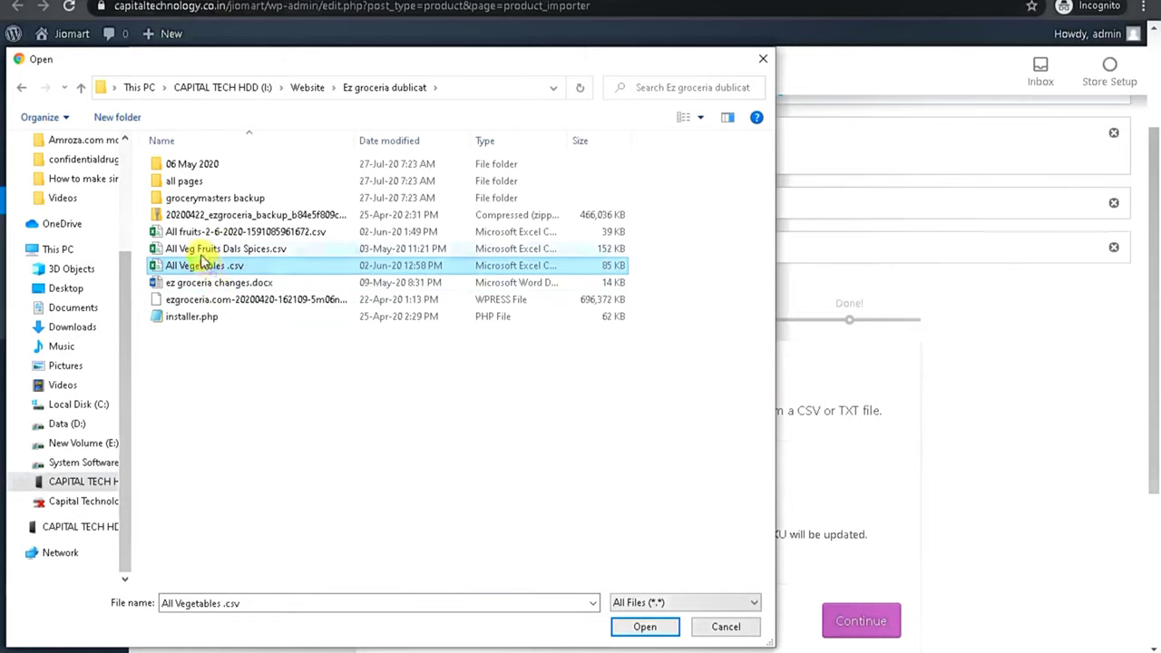
click(665, 629)
scroll(689, 526, down, 3)
click(853, 381)
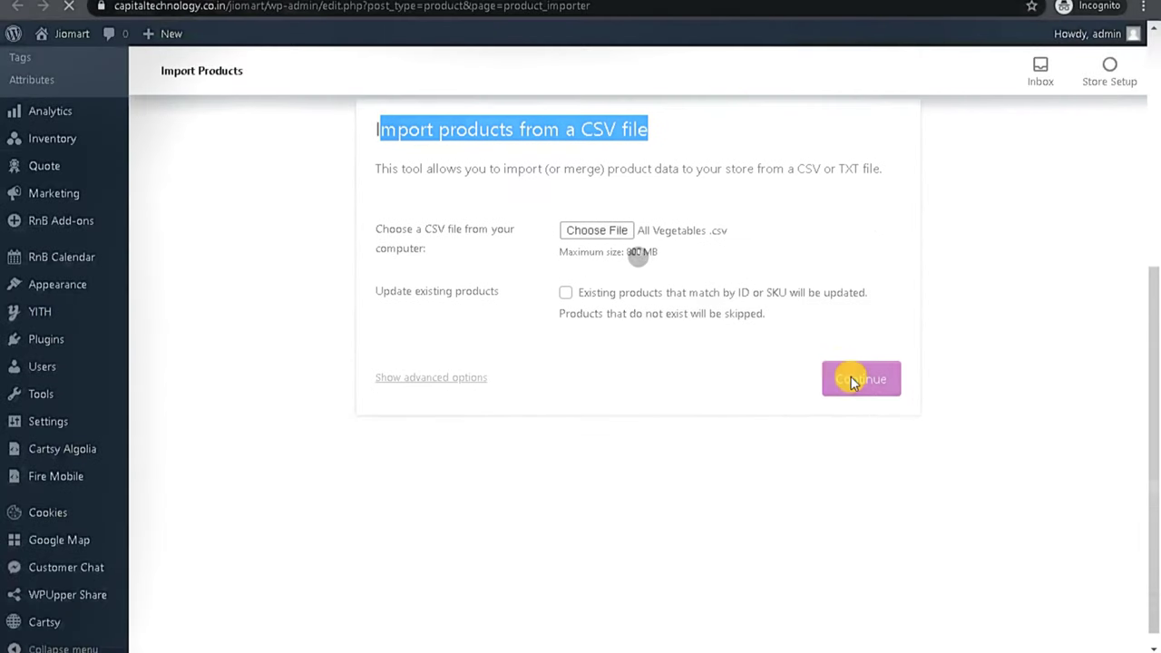
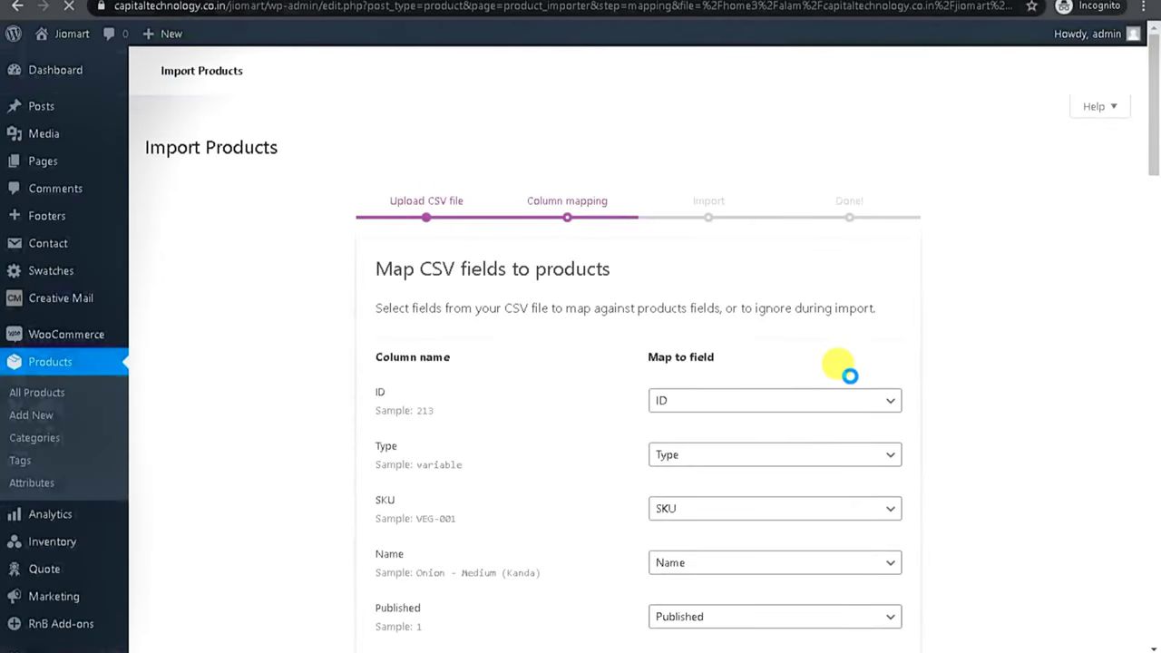
Scroll past the column mappings and run the product importer
scroll(850, 375, down, 7)
scroll(850, 376, down, 20)
scroll(850, 376, down, 1)
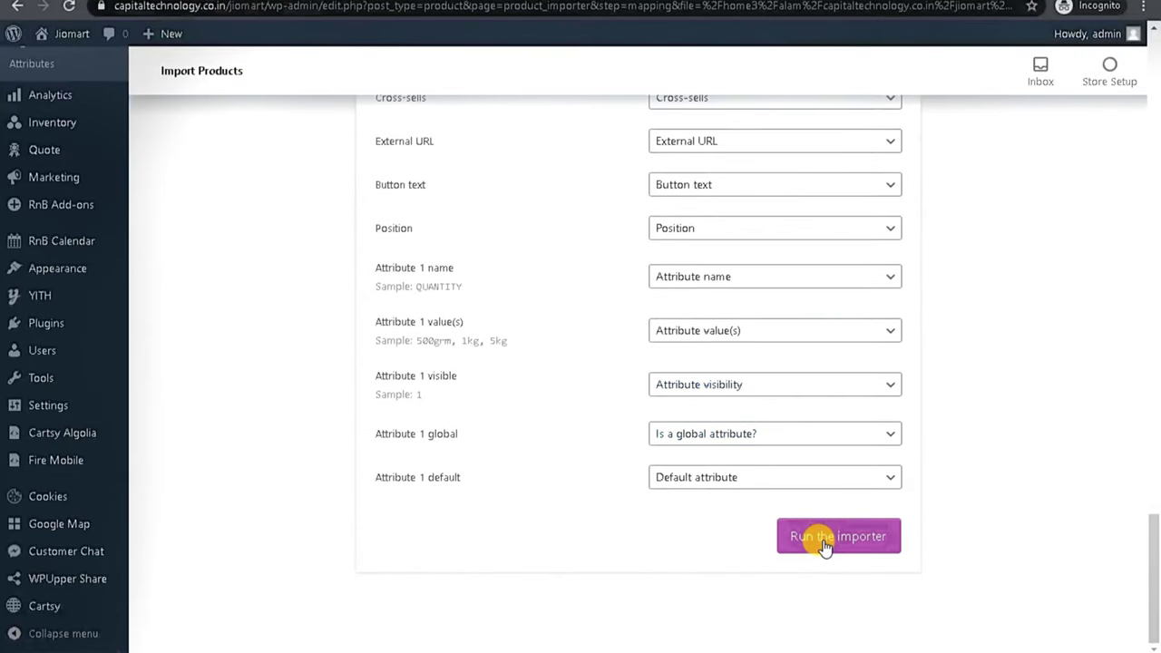
click(822, 538)
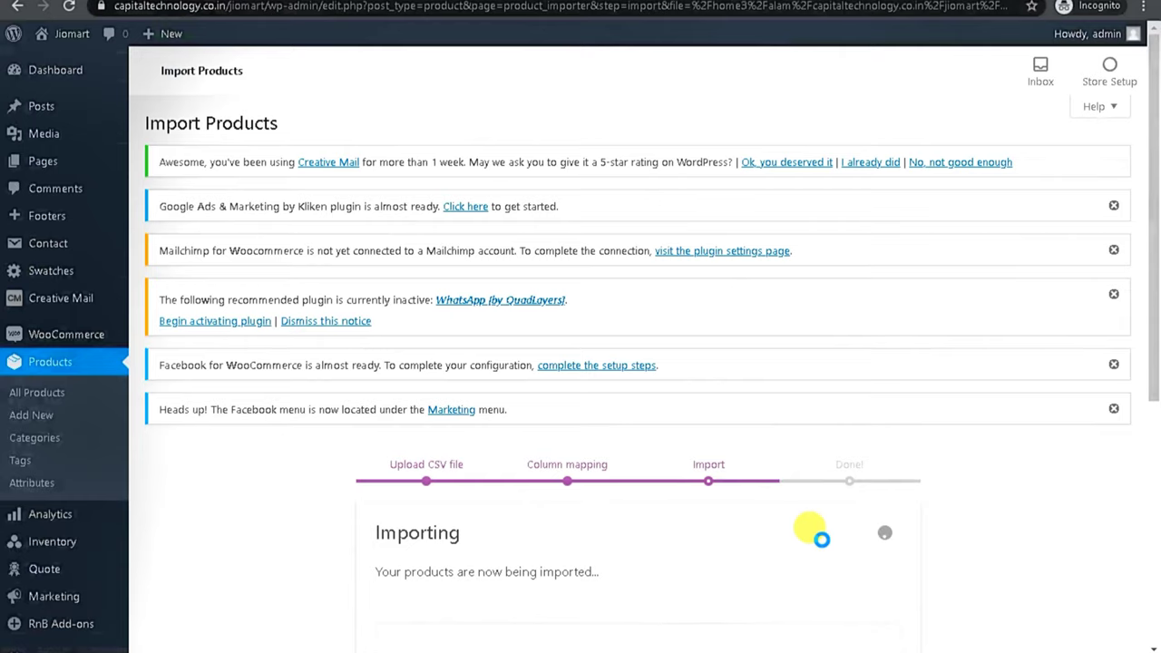
scroll(824, 543, down, 3)
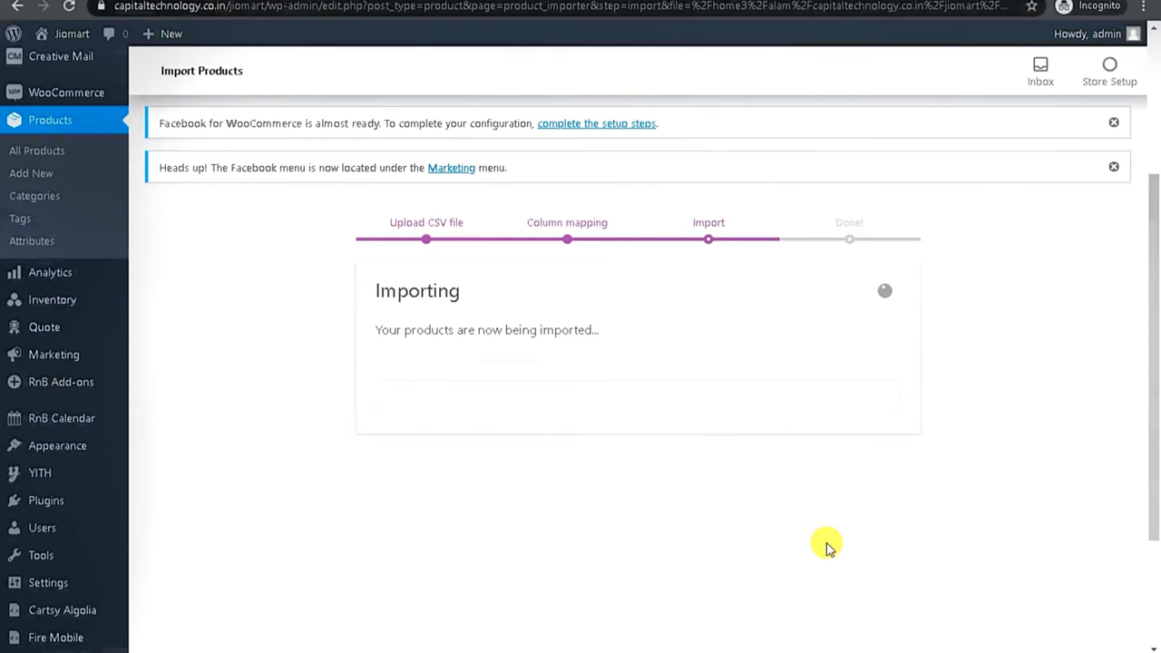
Highlight the Create Category line green in the Word topic list
click(612, 652)
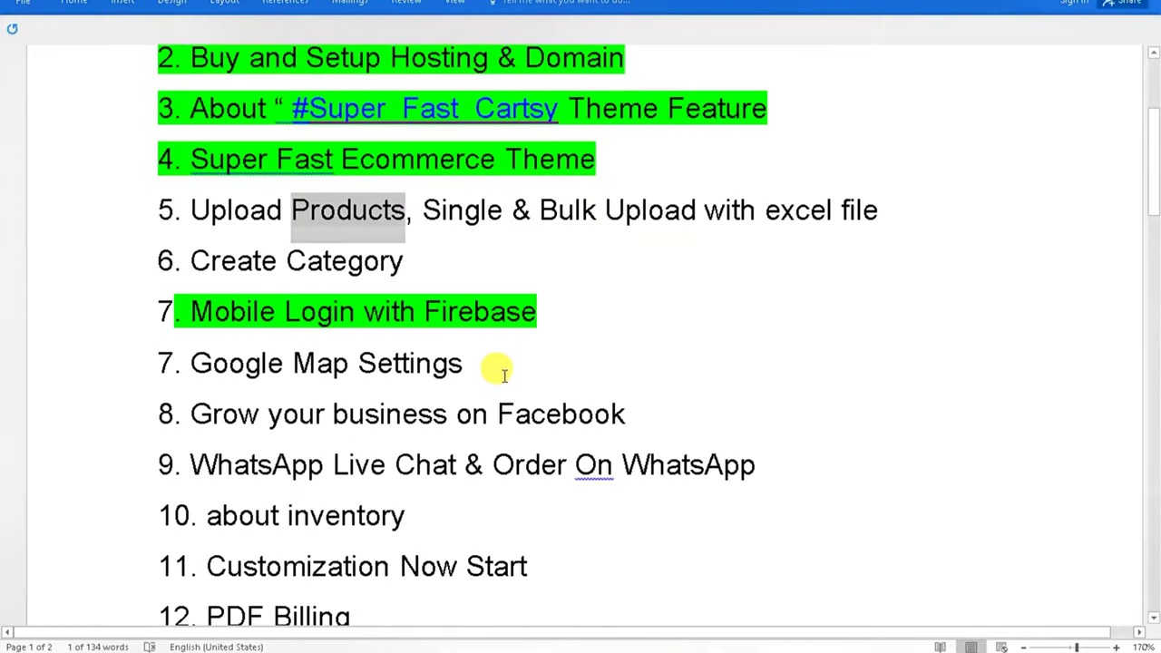
drag(189, 261, 404, 261)
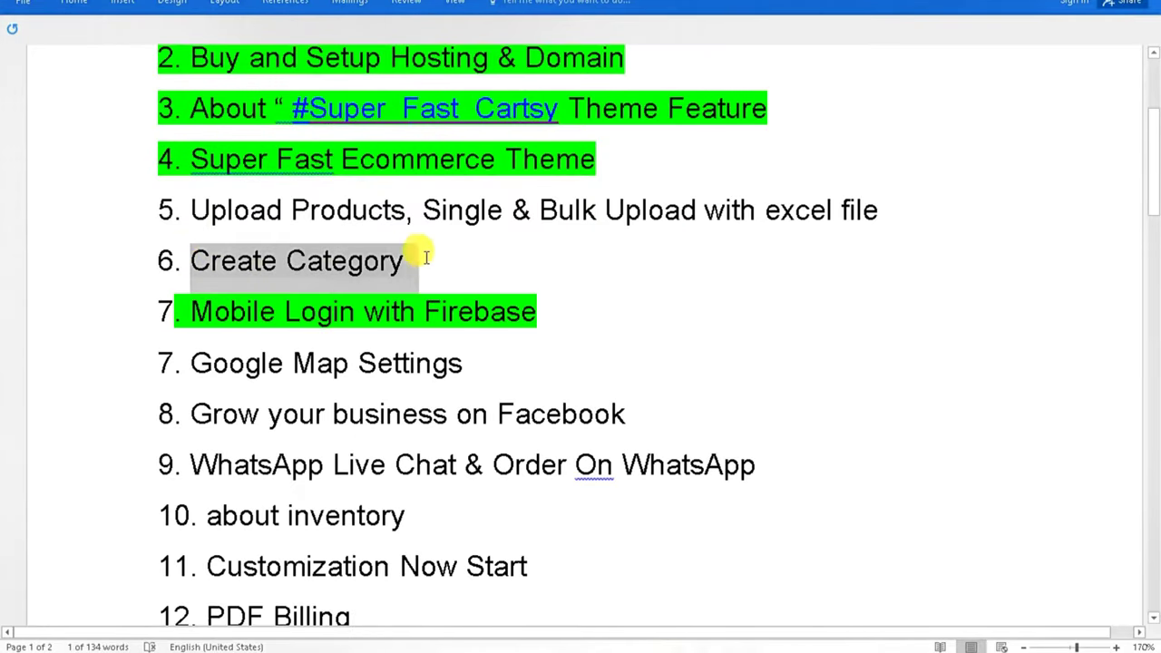
click(486, 233)
click(207, 199)
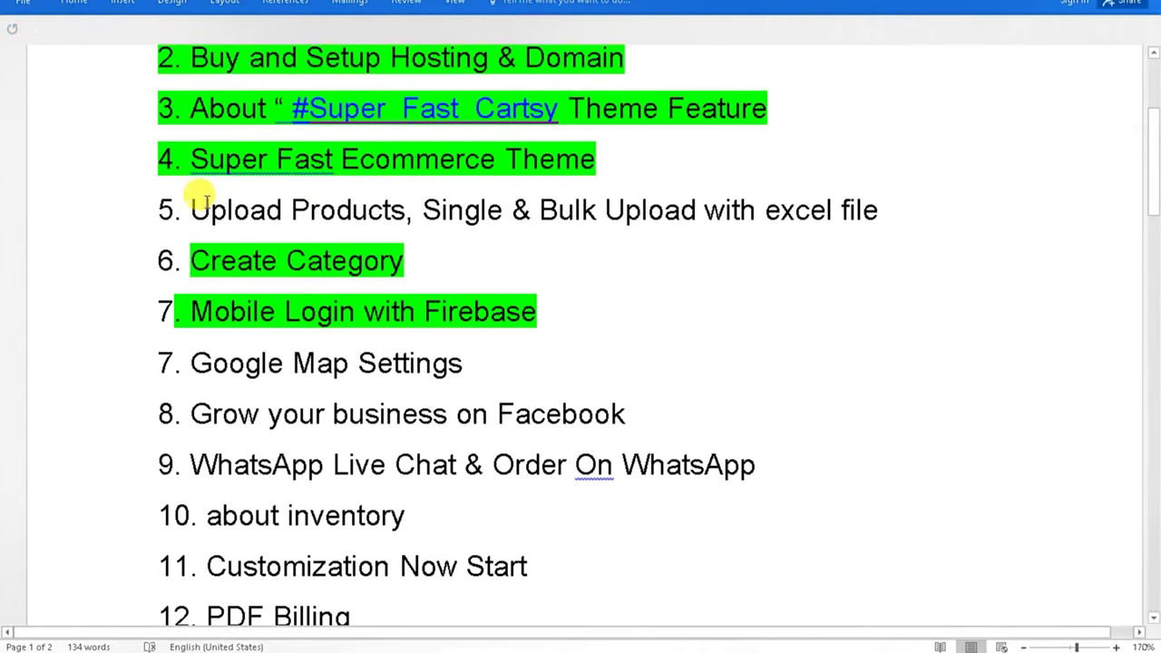
Highlight the whole Upload Products line in green
drag(189, 206, 920, 202)
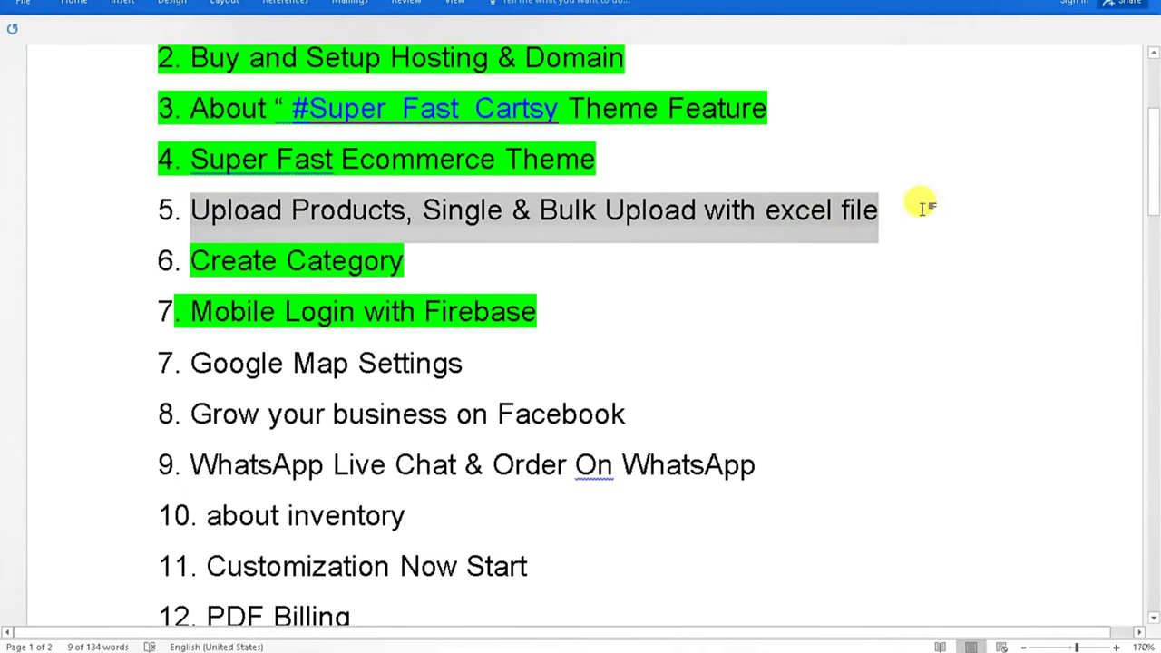
right_click(563, 210)
click(475, 208)
double_click(474, 207)
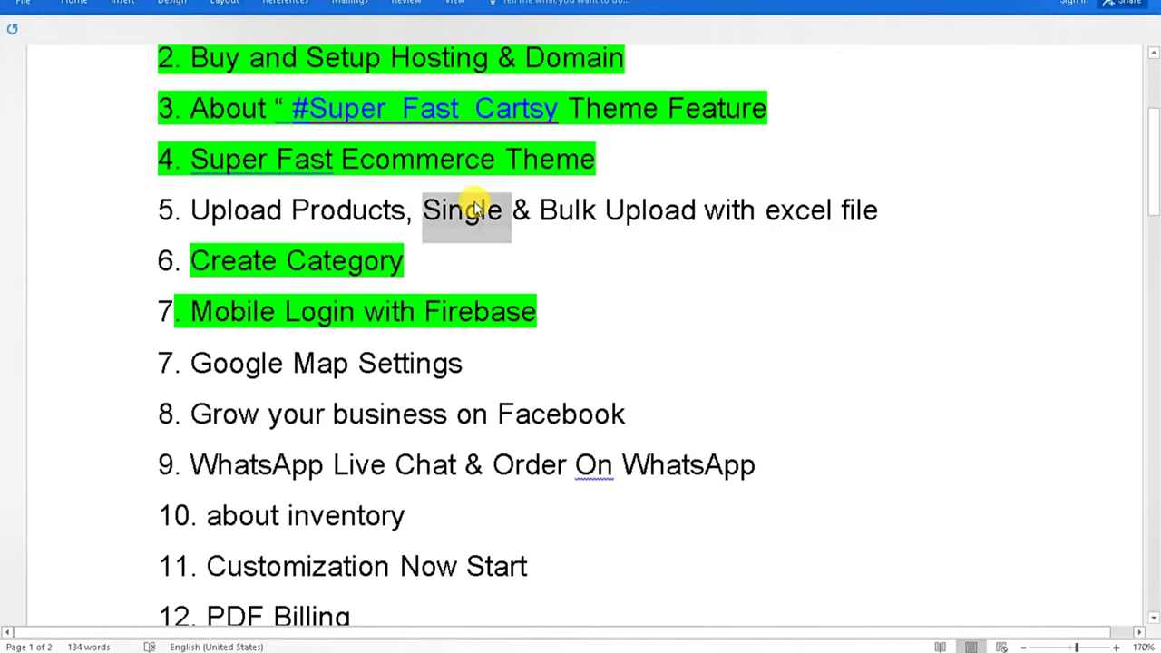
click(475, 208)
click(519, 178)
click(849, 244)
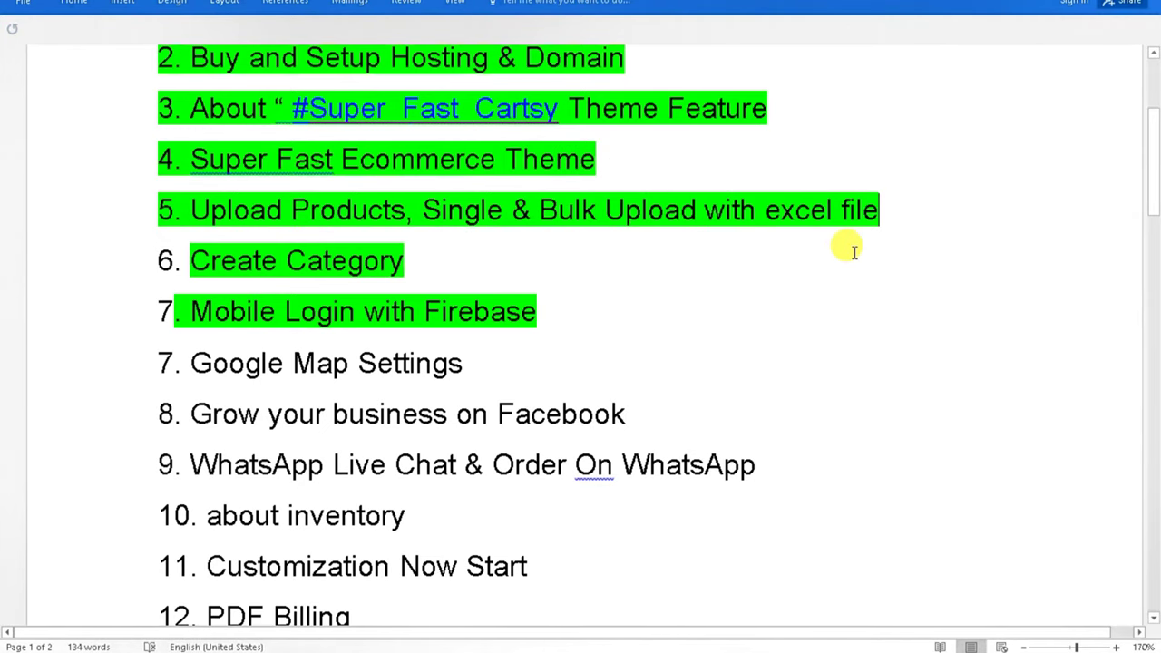
Select the Google Map Settings and Mobile Login with Firebase lines, then return to the product import page
scroll(853, 261, down, 1)
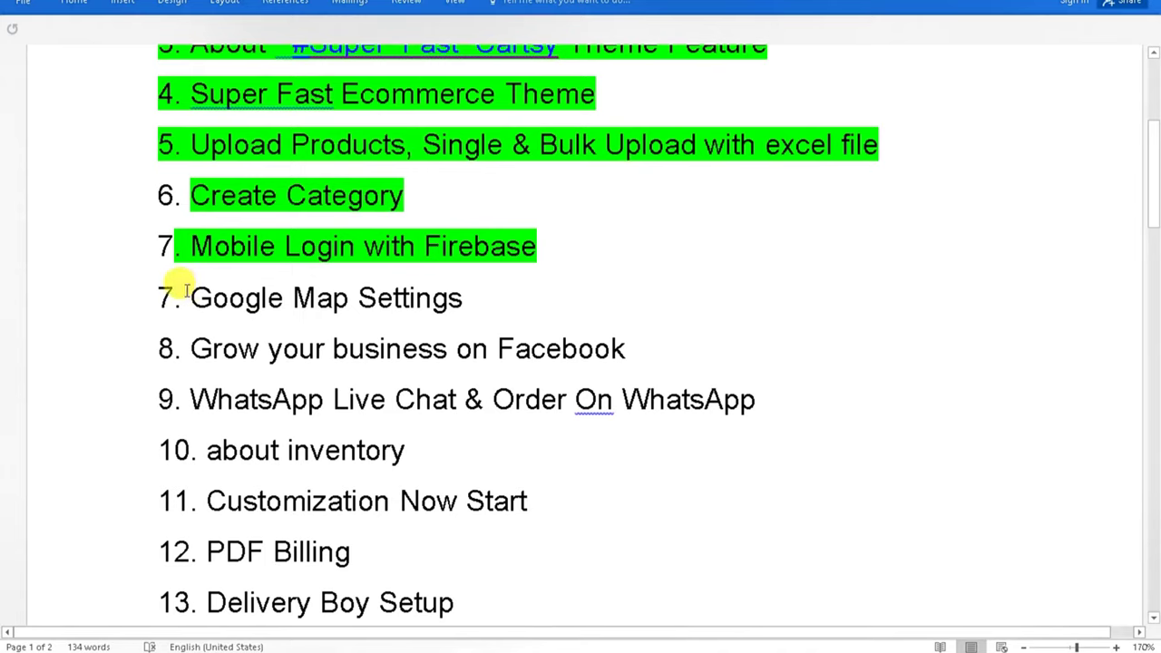
drag(185, 290, 461, 298)
drag(192, 243, 508, 243)
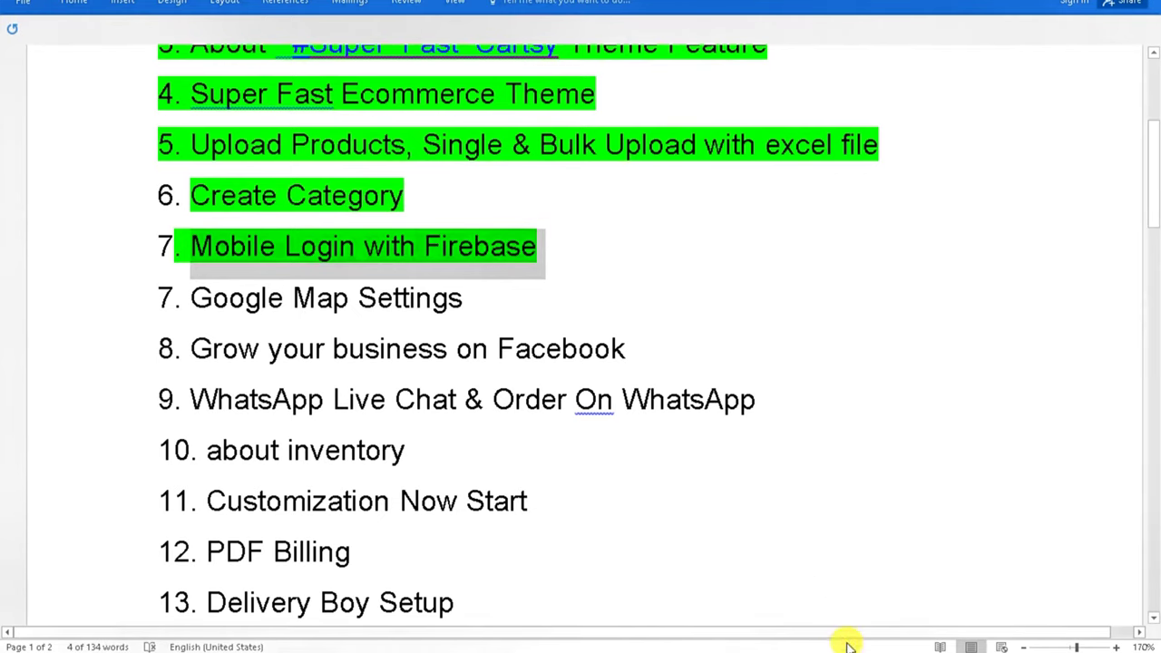
mouse_move(871, 644)
click(912, 626)
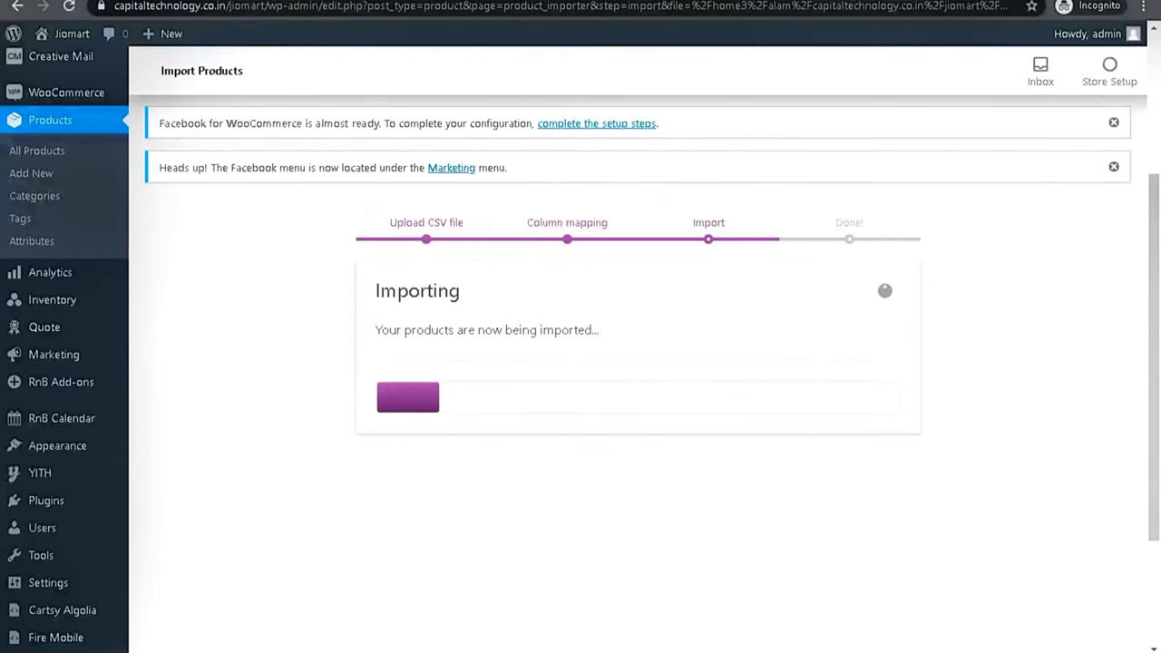
Open the Fire Mobile settings page from the sidebar in a new tab
scroll(228, 348, down, 2)
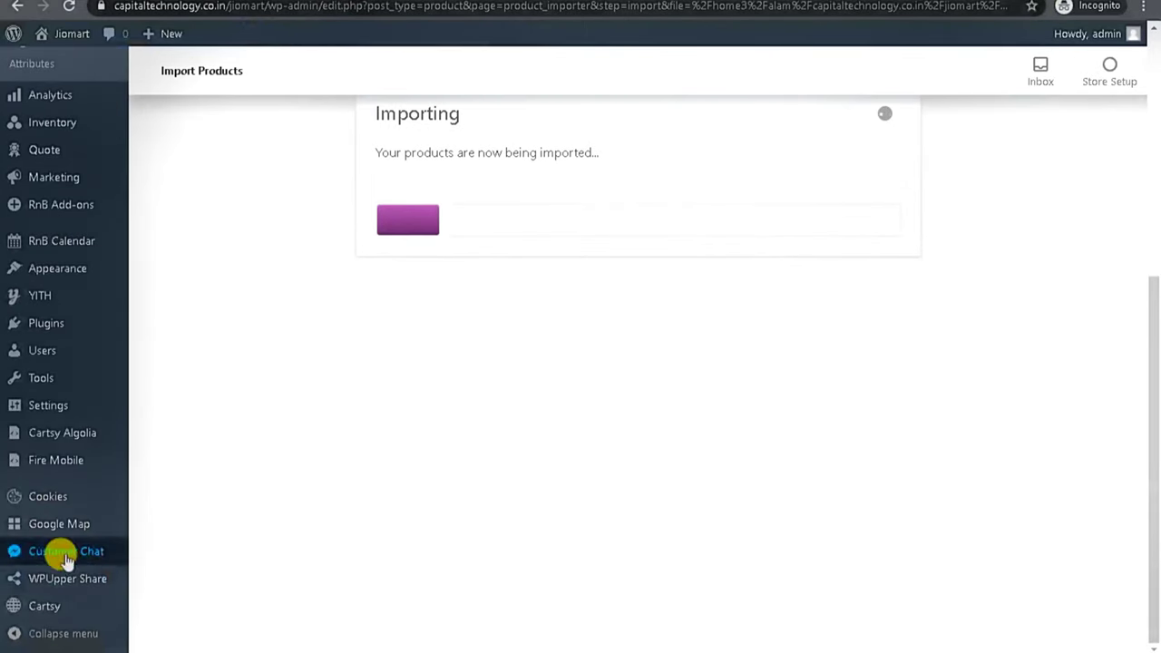
mouse_move(81, 402)
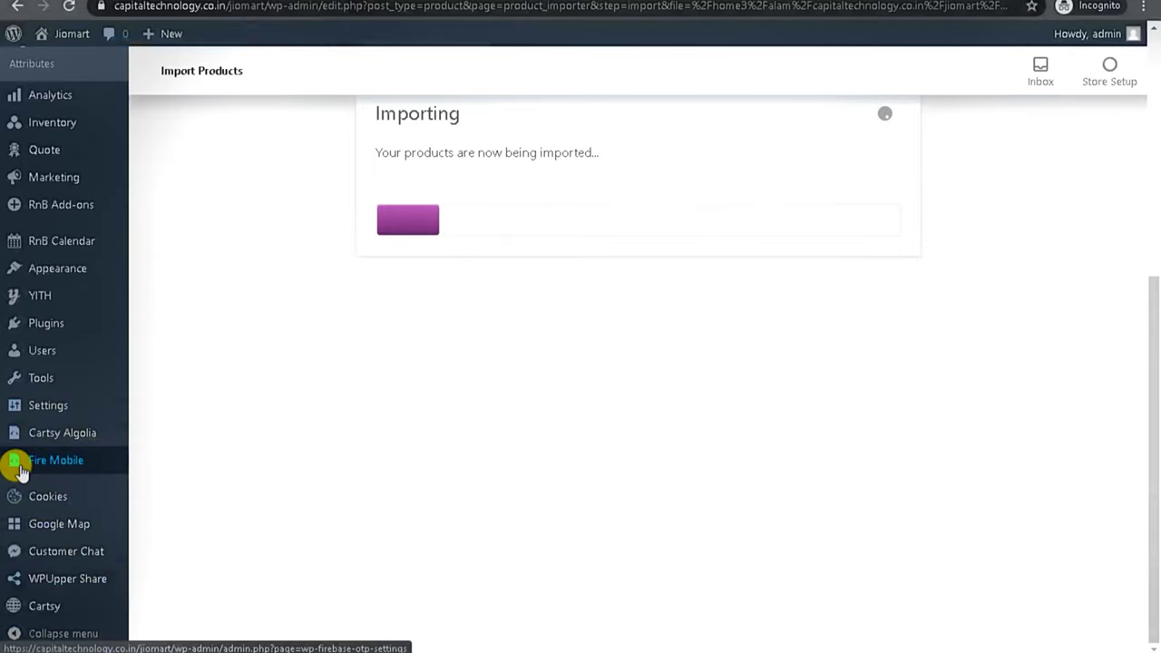
right_click(52, 467)
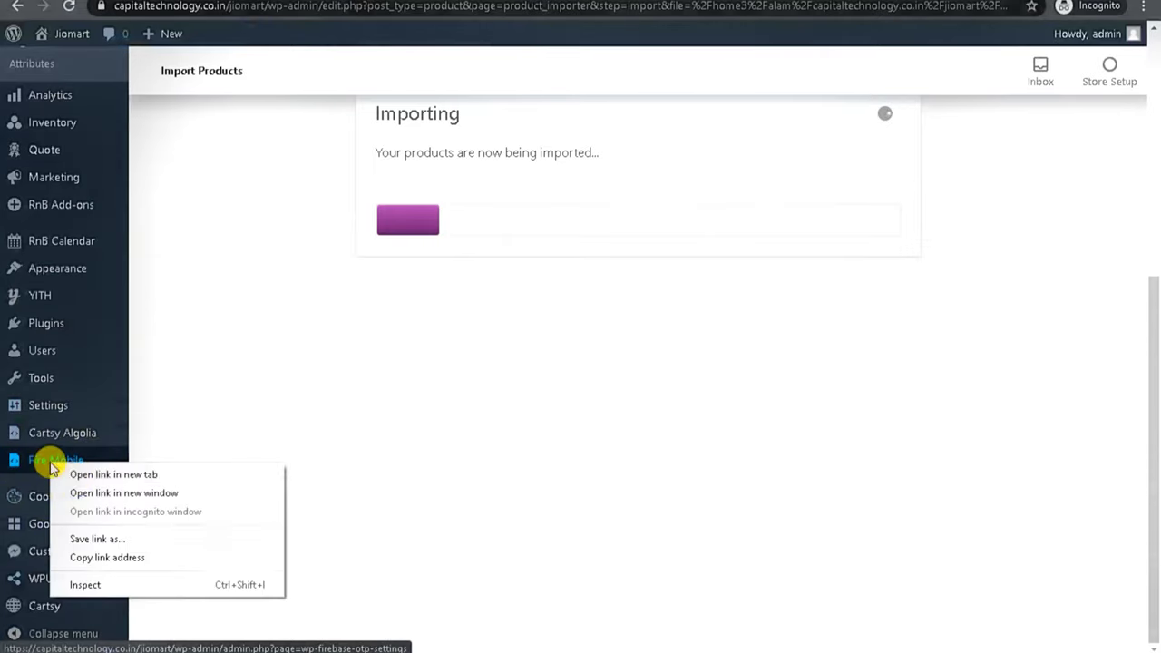
click(74, 473)
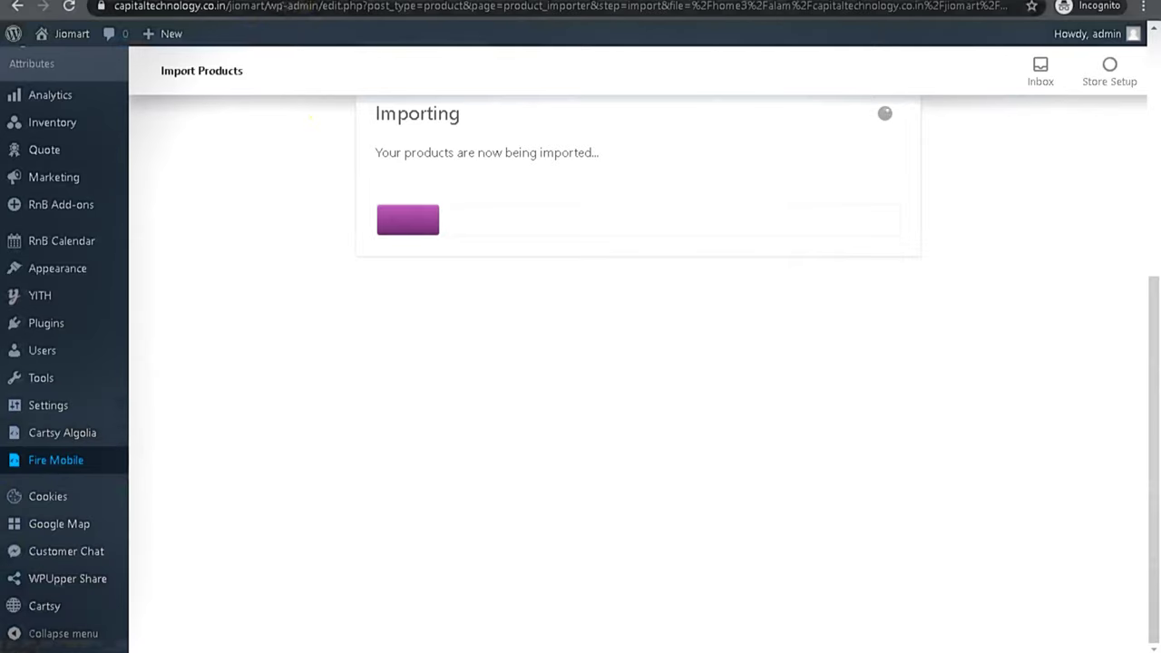
key(ctrl+Tab)
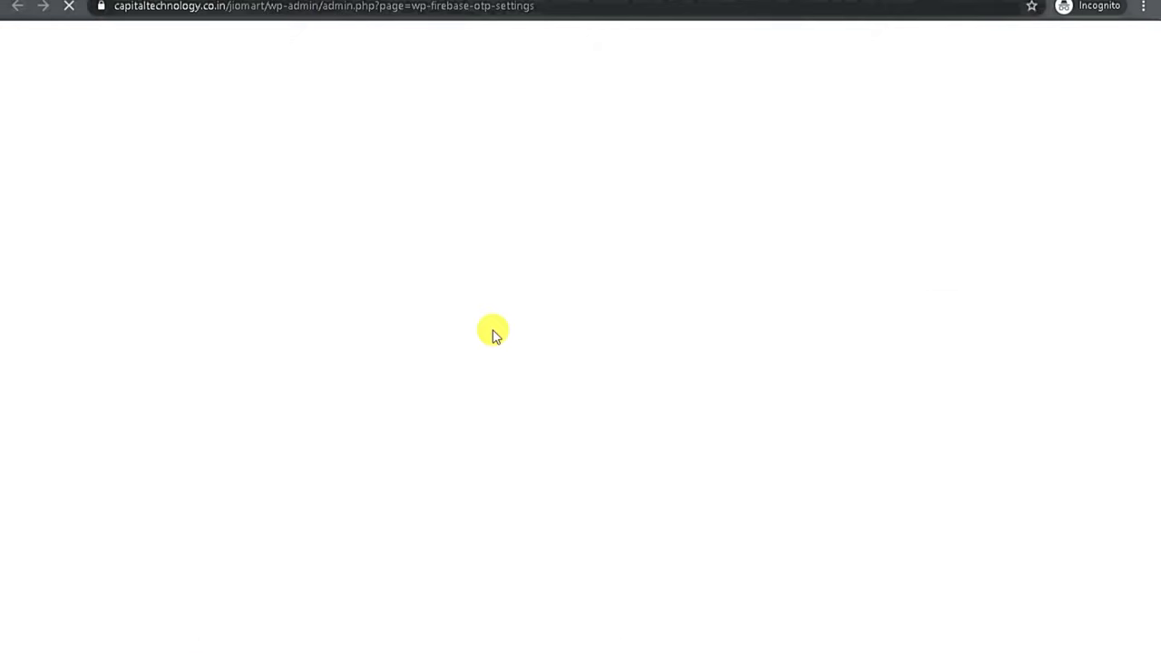
Read through the Fire Mobile instructions and the firebase_otp_login shortcode line
scroll(495, 336, down, 2)
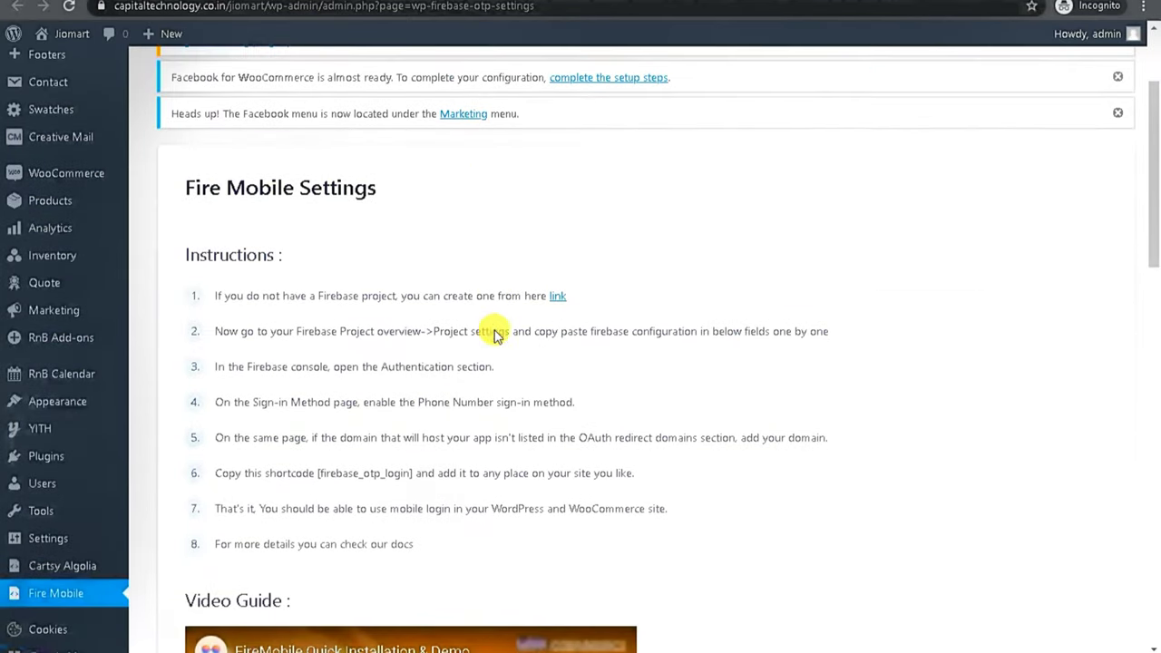
drag(185, 180, 441, 552)
click(548, 546)
scroll(548, 546, down, 3)
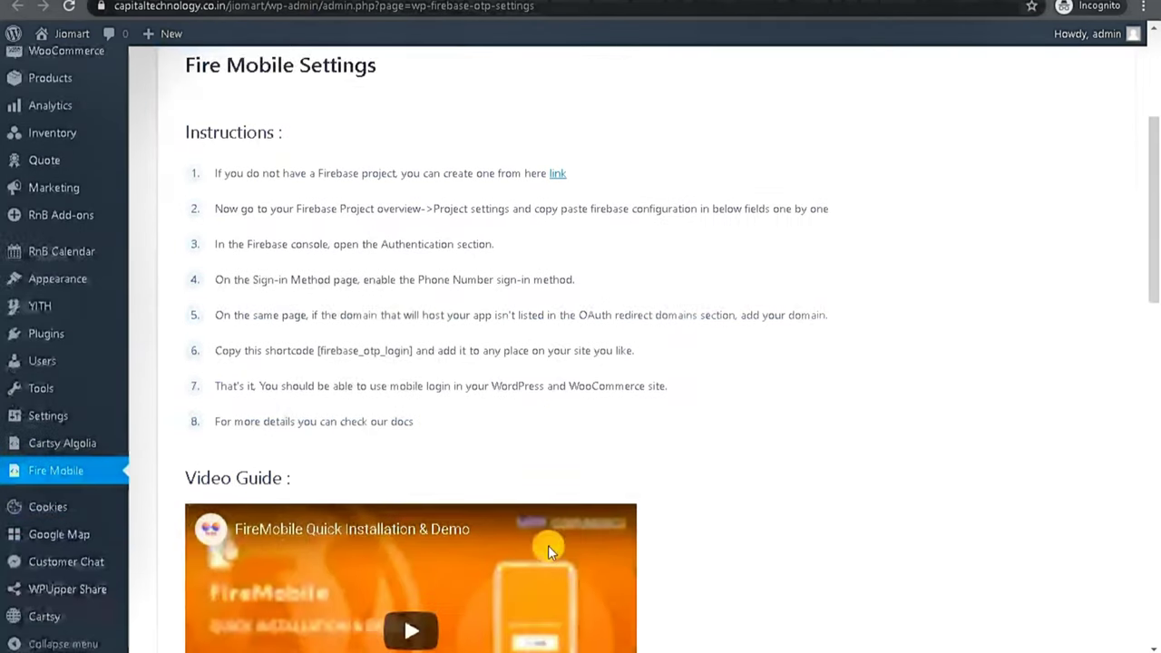
scroll(548, 545, up, 2)
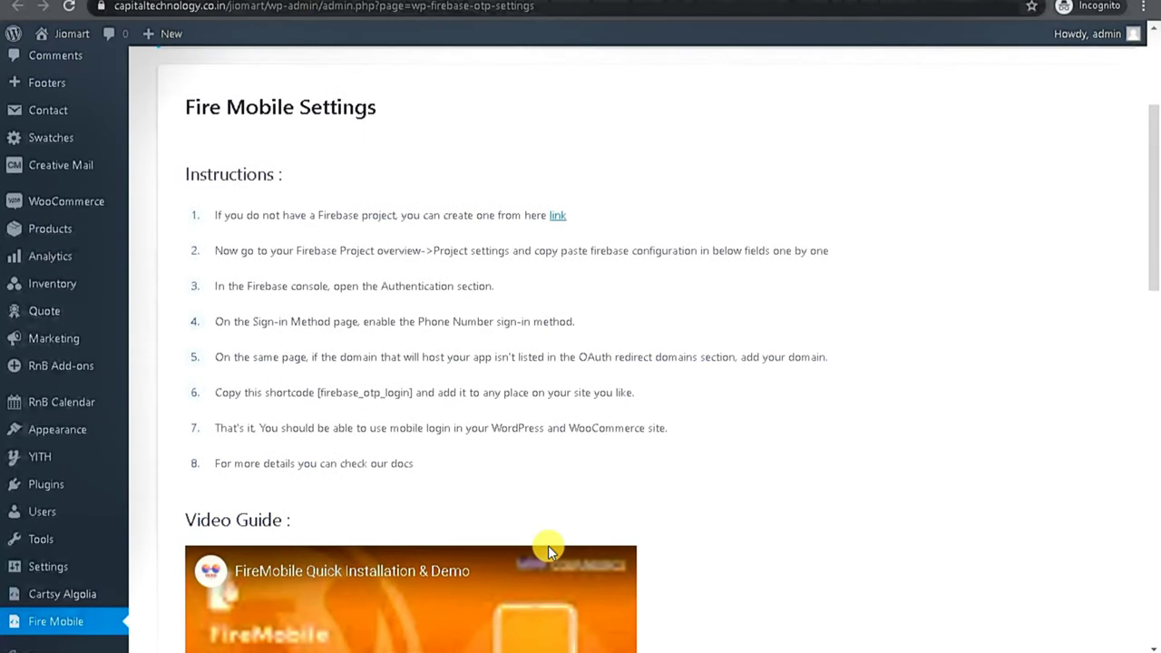
scroll(548, 545, down, 4)
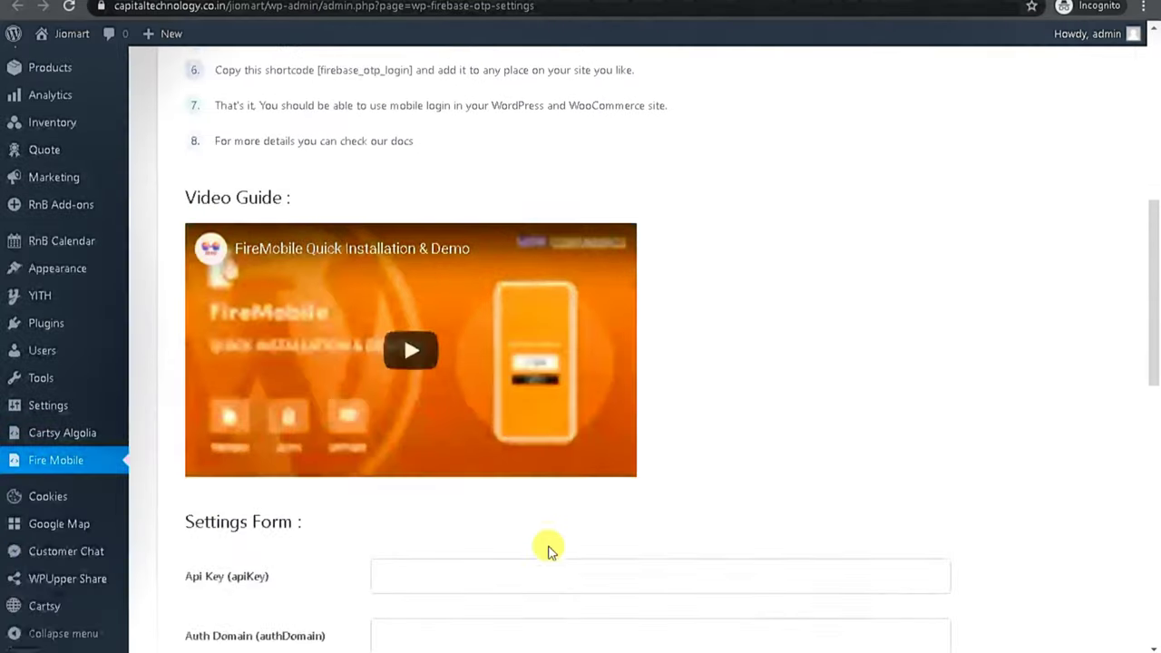
scroll(548, 546, up, 3)
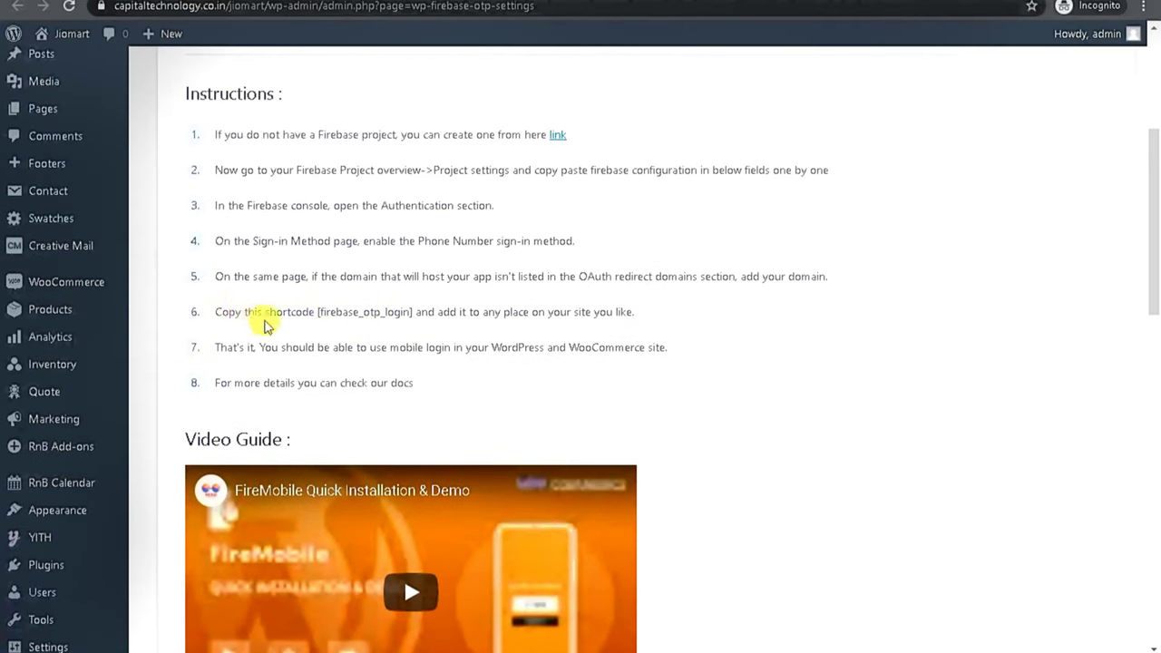
drag(334, 315, 410, 317)
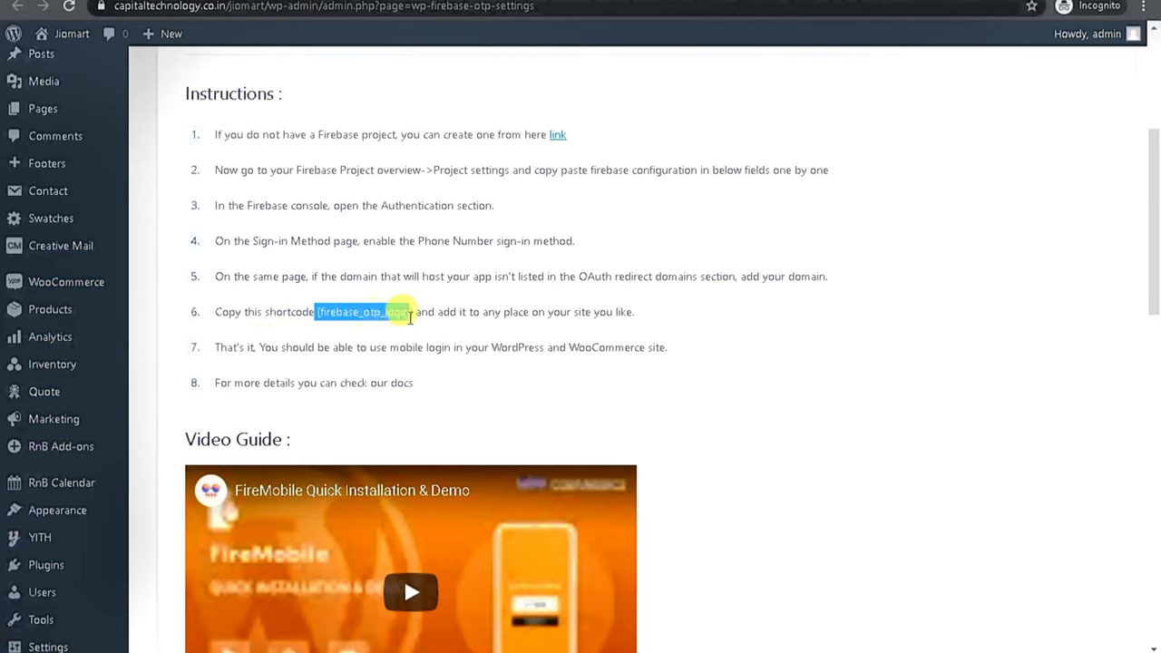
triple_click(410, 315)
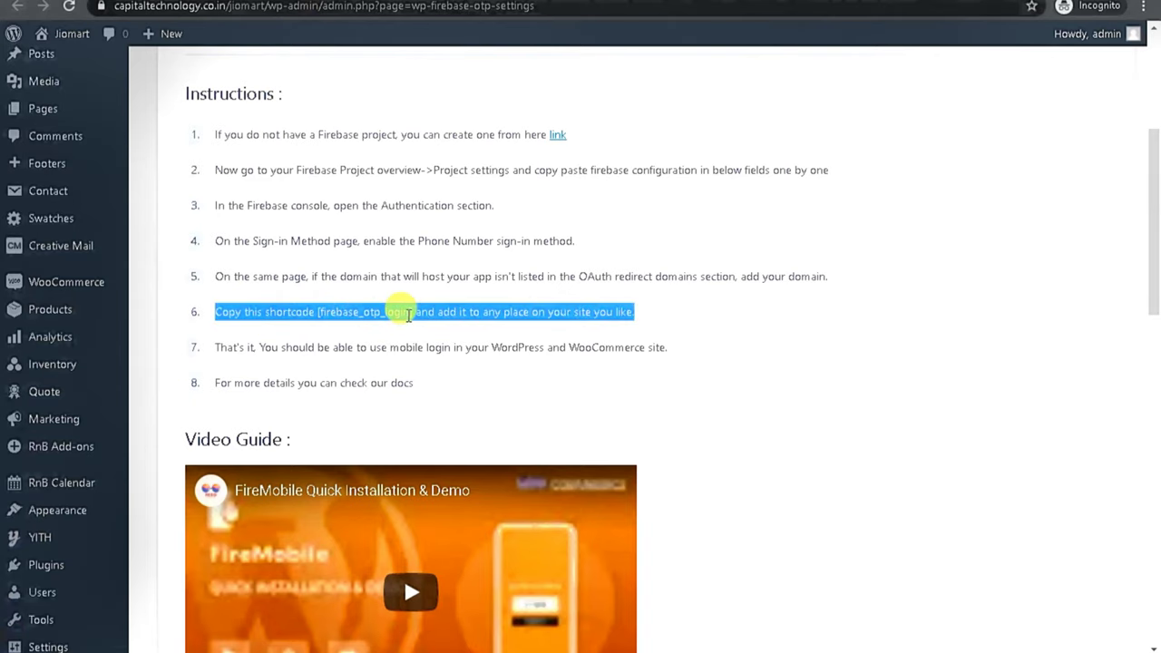
Review the Firebase configuration fields, OTP error, Successful verification and App Id labels
scroll(487, 396, down, 3)
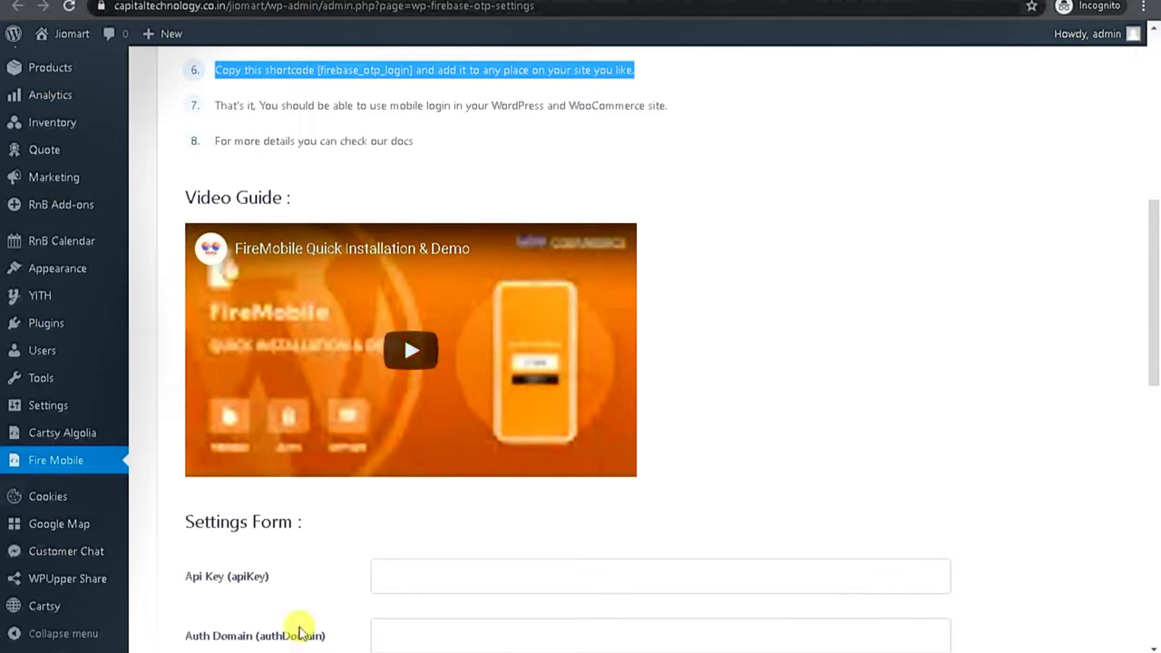
scroll(335, 483, down, 2)
scroll(326, 463, down, 2)
drag(189, 247, 310, 590)
scroll(292, 563, down, 4)
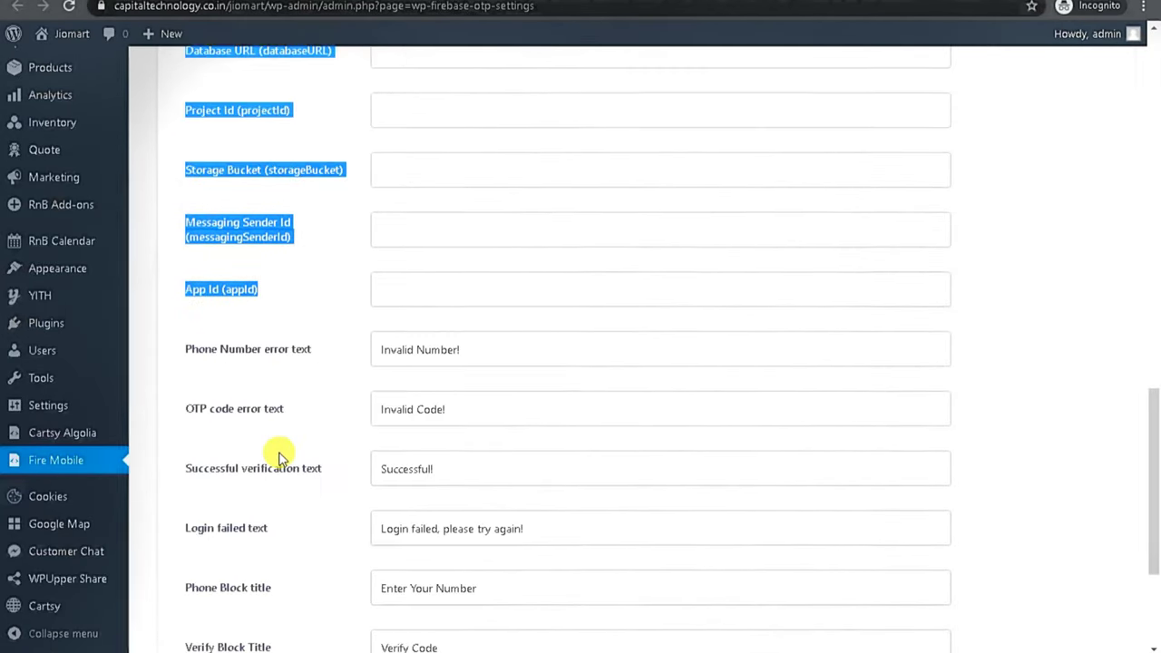
triple_click(196, 409)
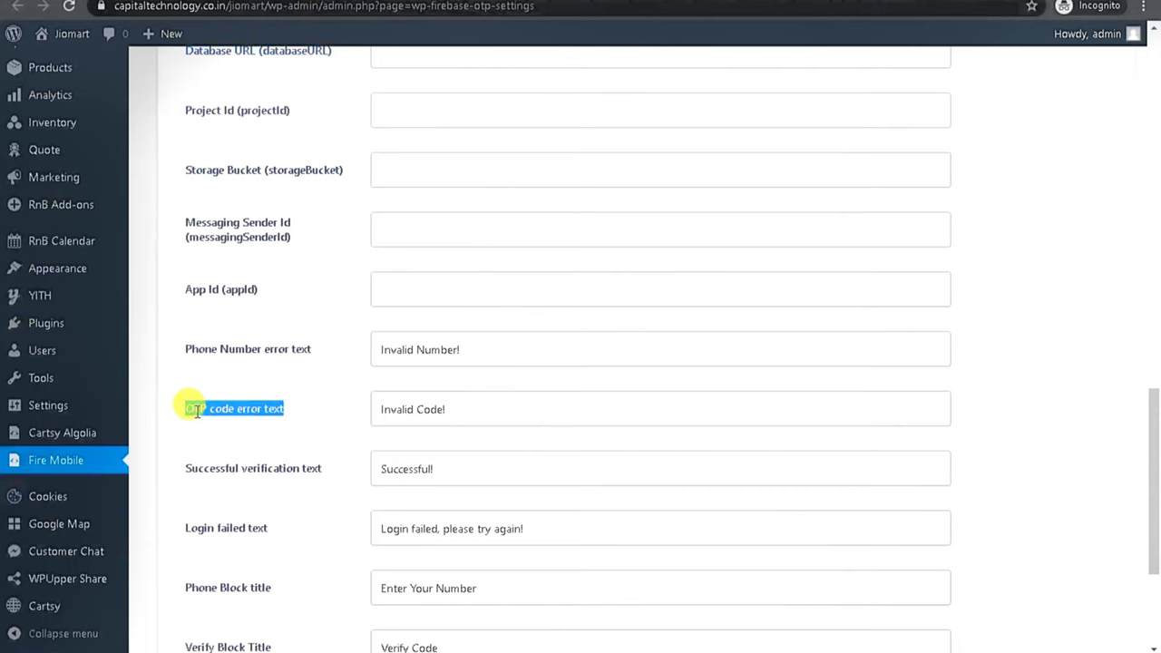
triple_click(242, 473)
scroll(260, 511, down, 3)
scroll(261, 510, up, 4)
scroll(262, 511, up, 1)
triple_click(223, 454)
scroll(223, 454, up, 5)
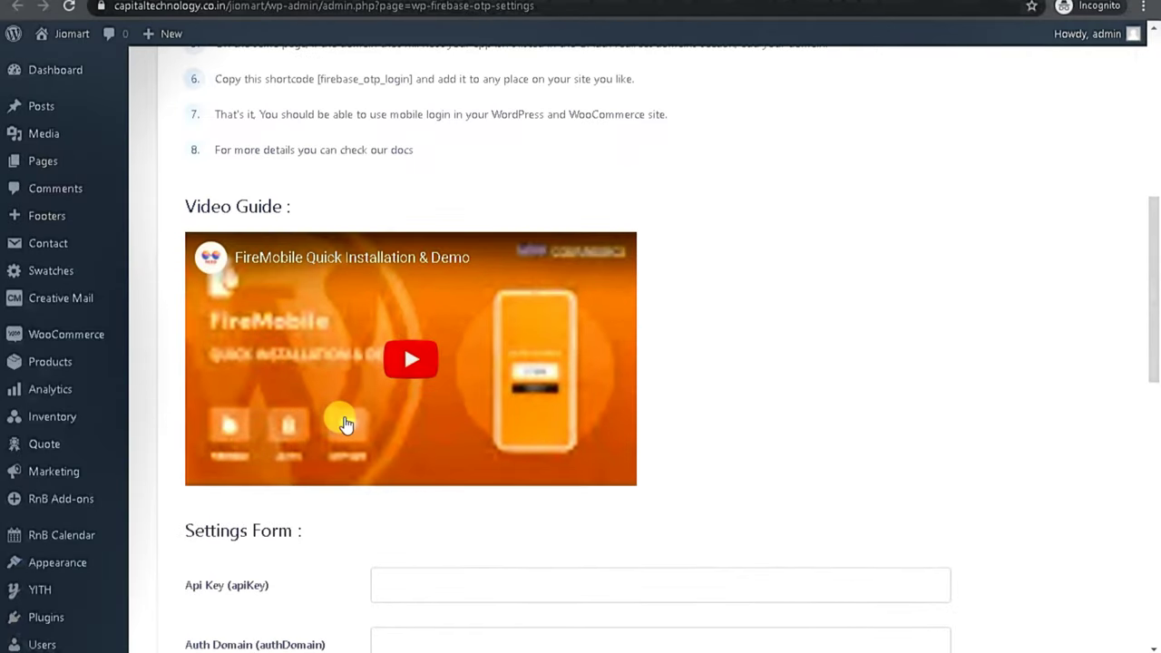
Play the Fire Mobile video guide muted and full screen
click(412, 358)
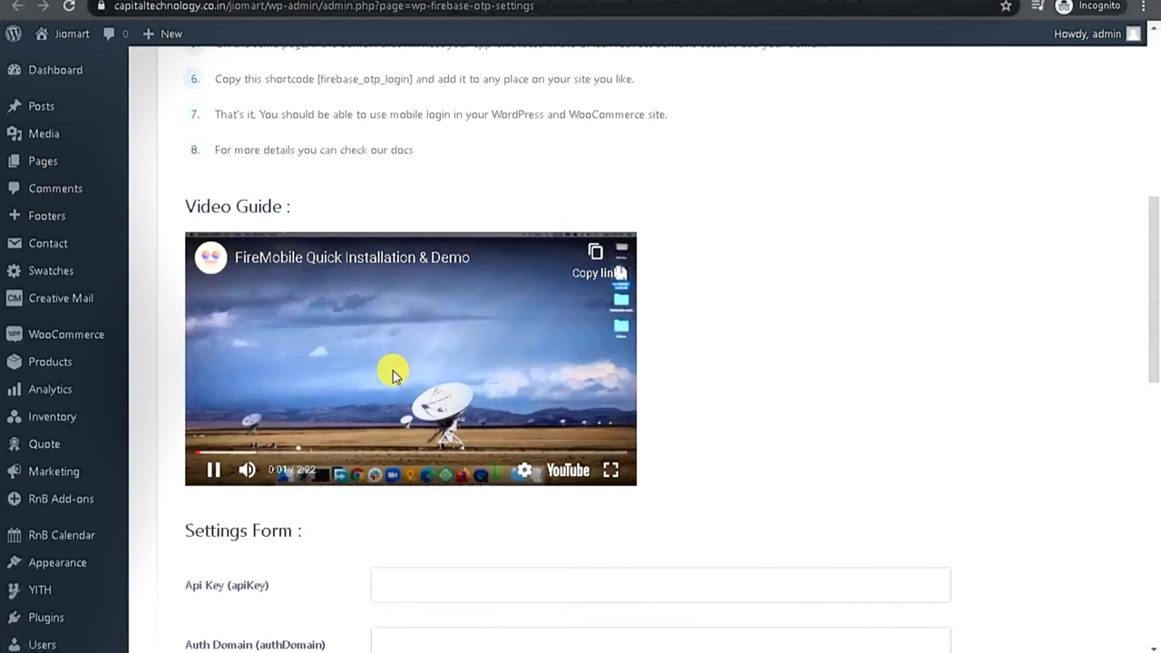
click(253, 474)
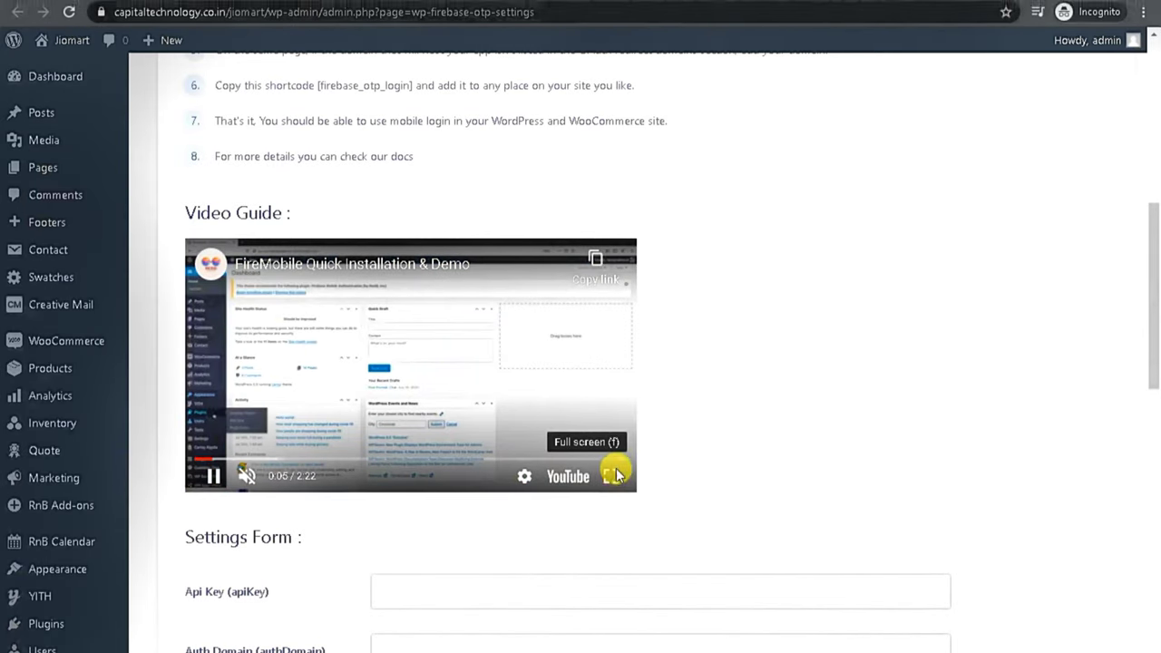
click(613, 475)
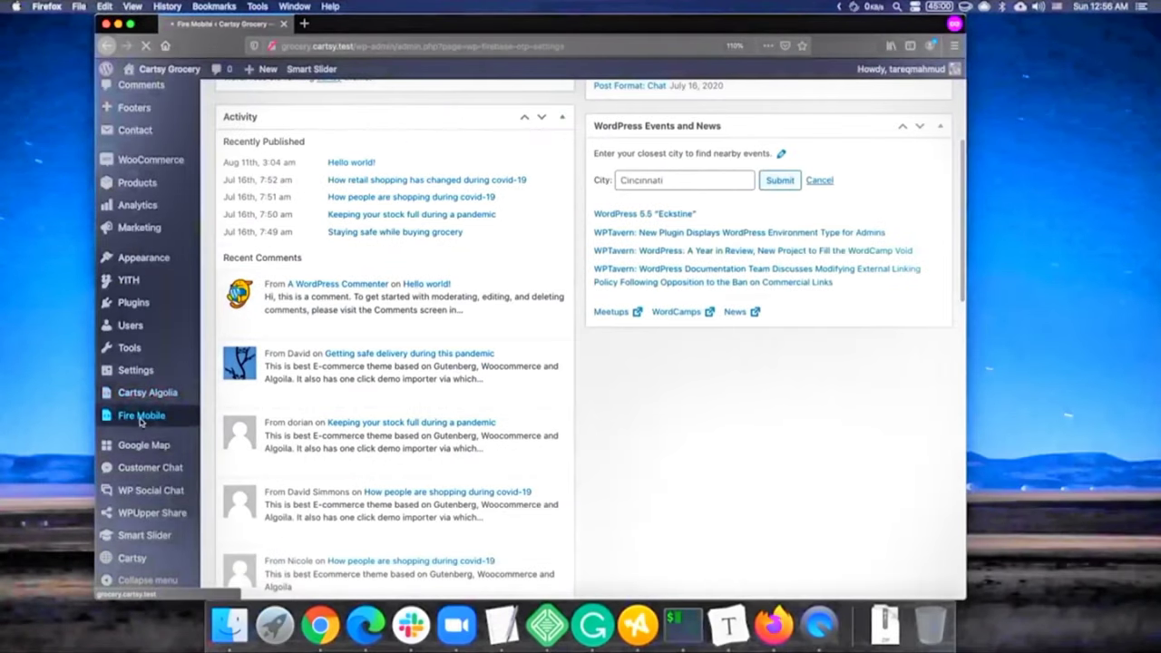
Open the Firebase console link in its own window tiled on the left
right_click(570, 219)
click(626, 226)
click(366, 27)
drag(366, 27, 367, 31)
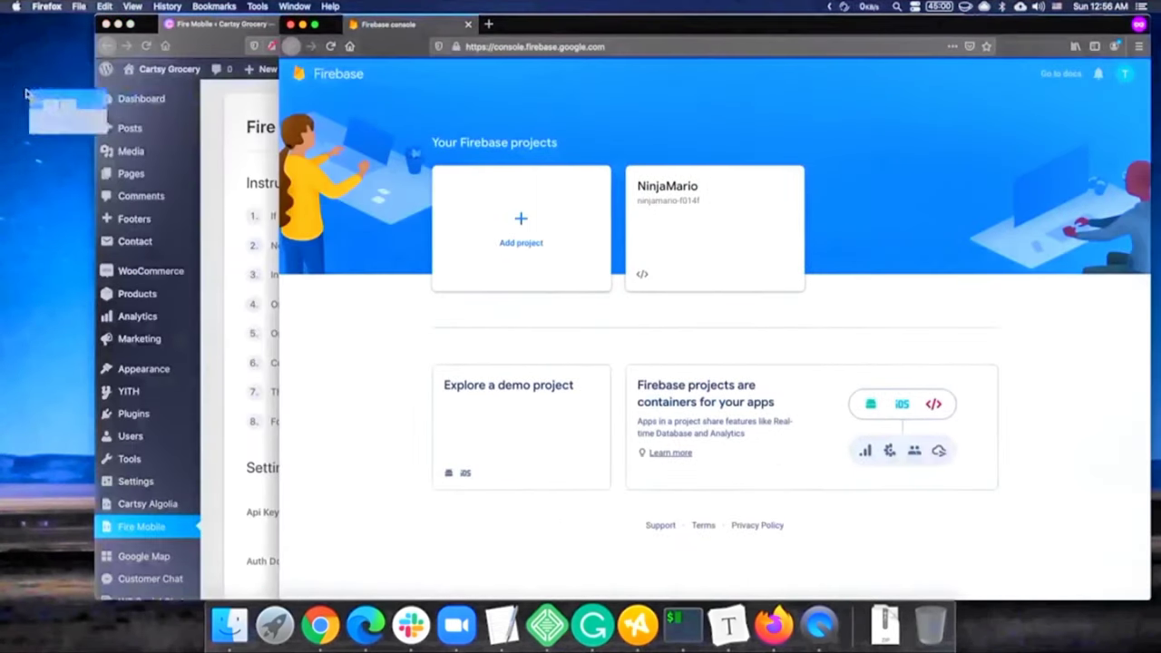
key(ctrl+alt+Left)
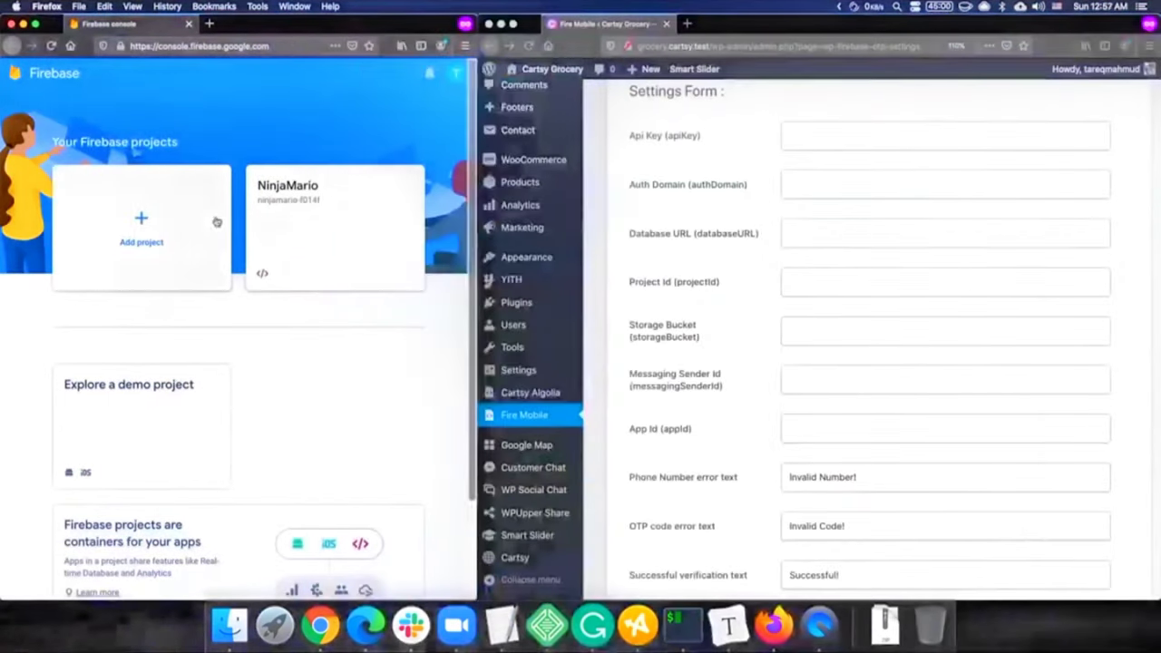
Create the CartsyFireMobile Firebase project using Default Account for Firebase
click(217, 221)
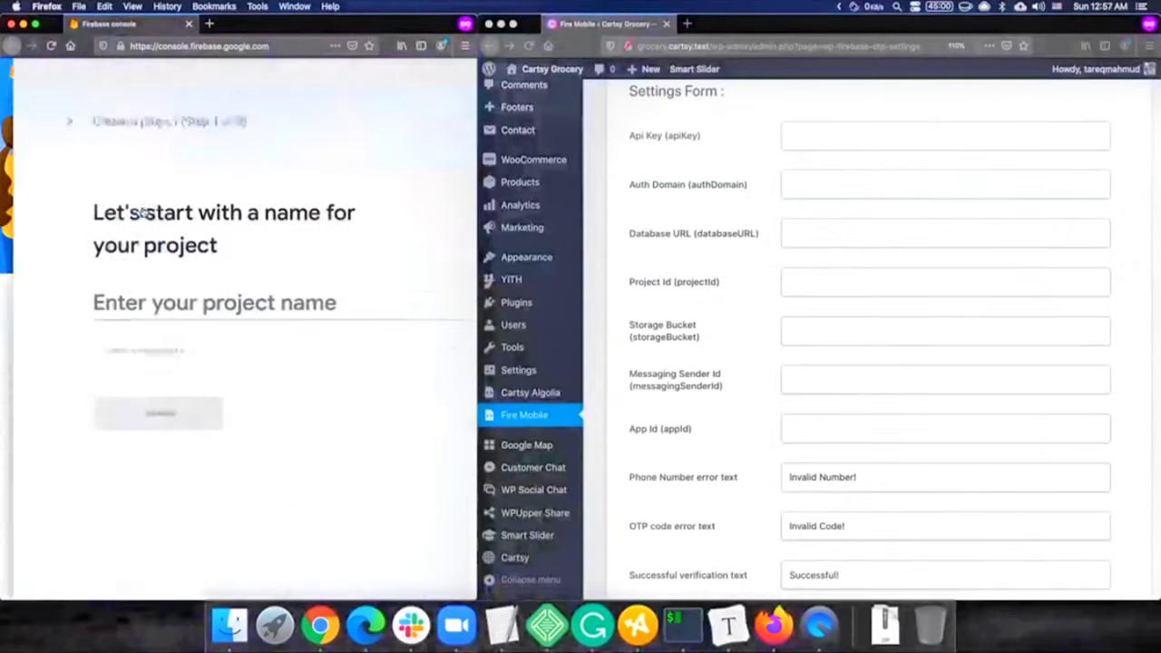
text(CartsyFireMobile)
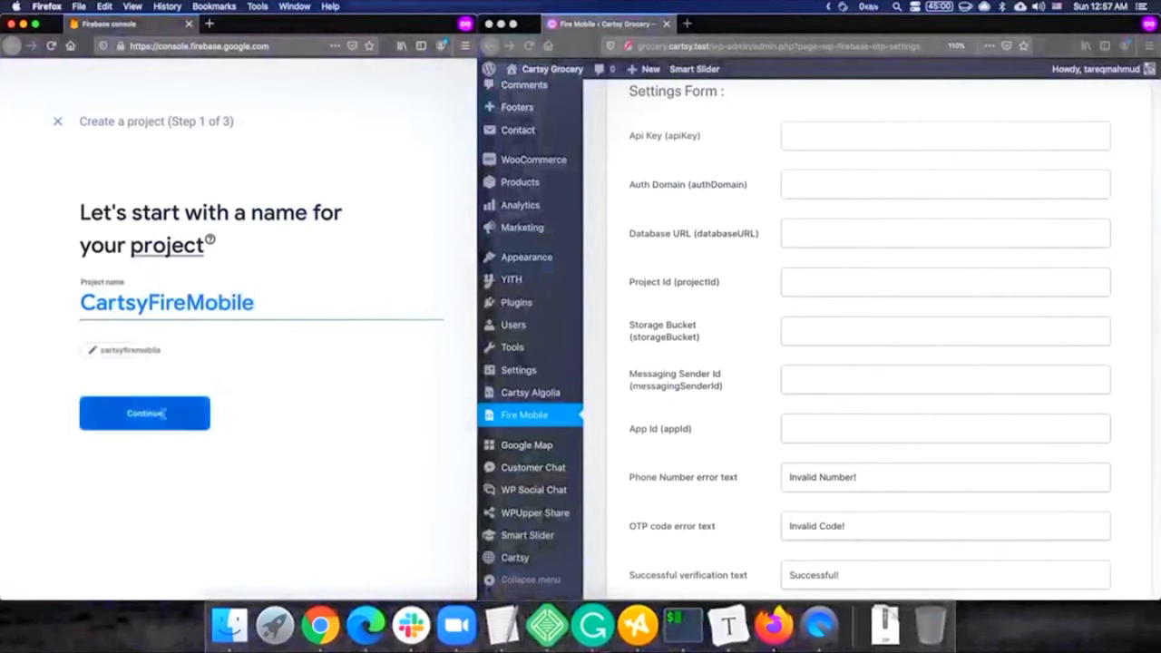
click(191, 410)
click(394, 540)
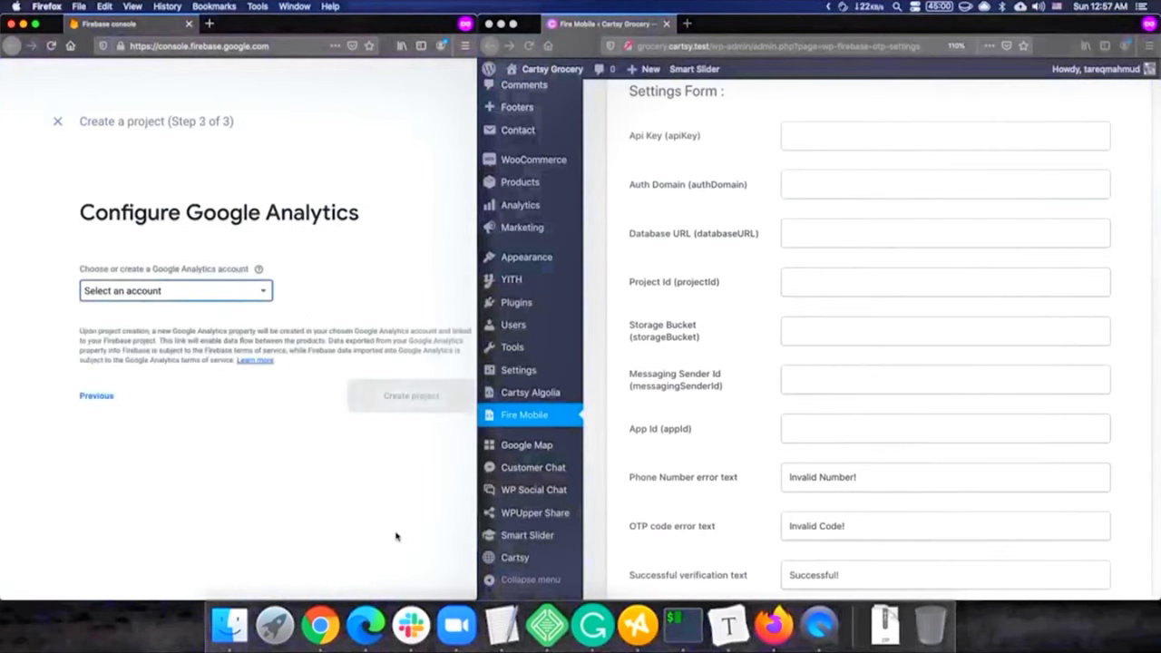
click(217, 290)
click(239, 302)
click(397, 425)
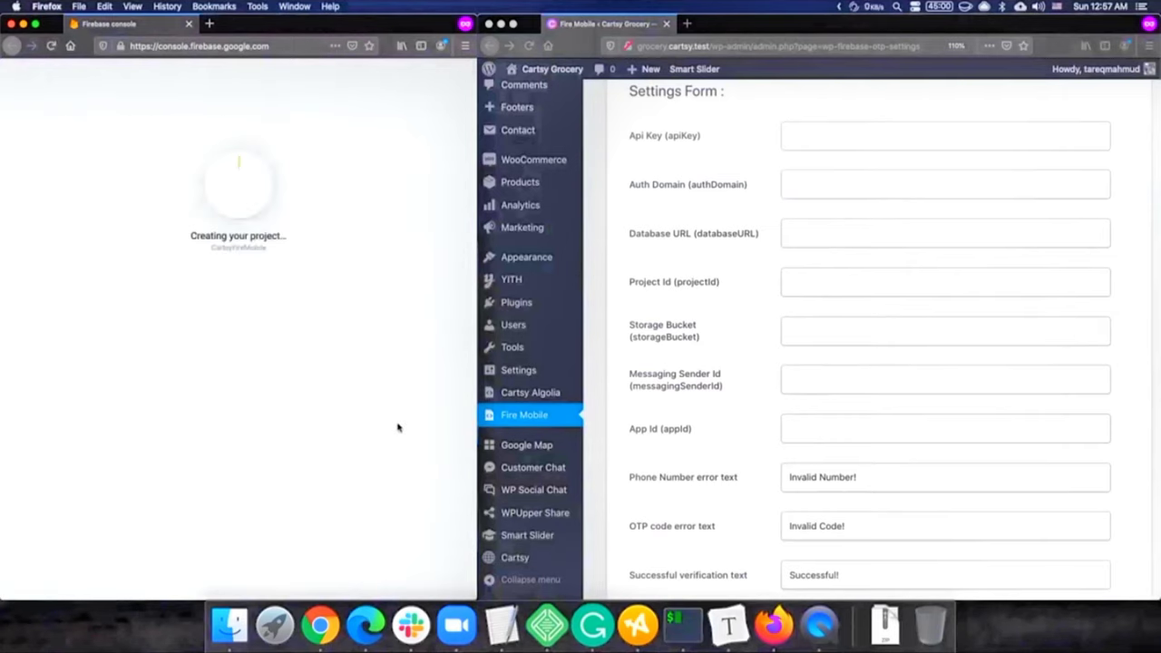
click(236, 315)
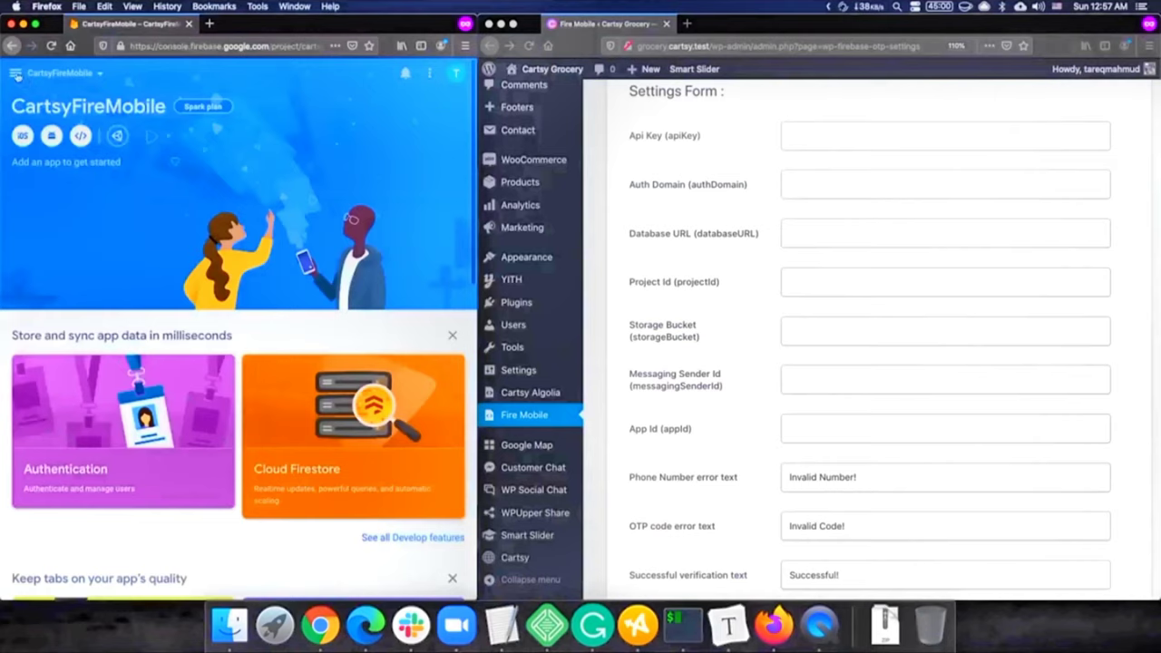
Register a web app from project settings and view its apiKey config
click(17, 76)
click(143, 105)
click(215, 108)
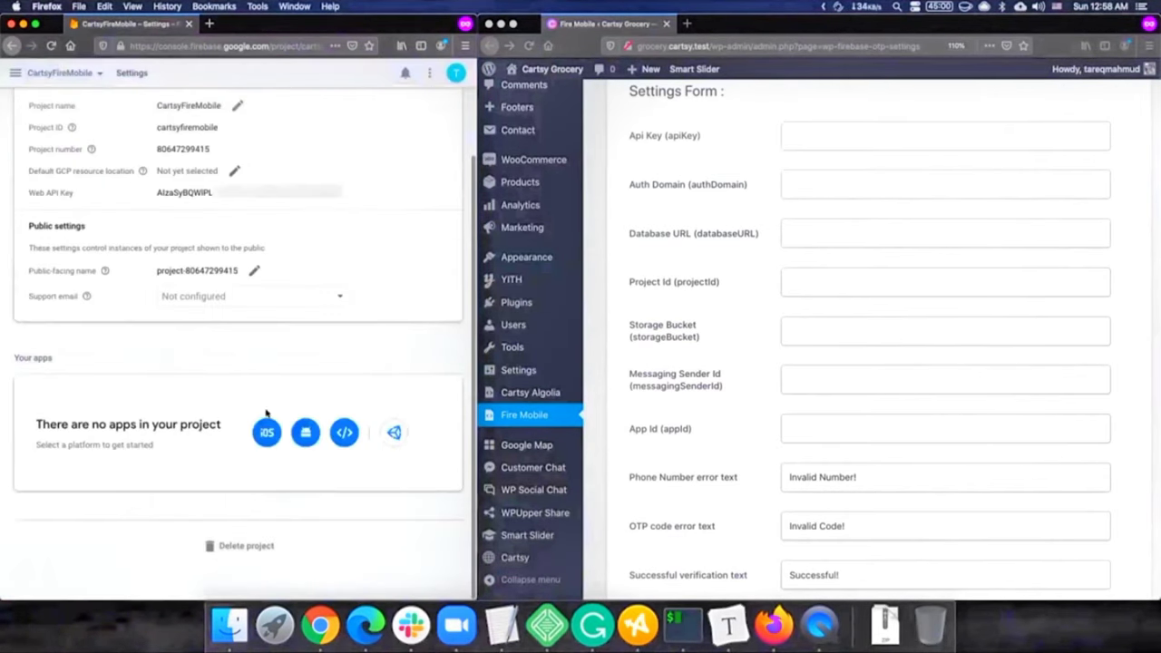
click(345, 434)
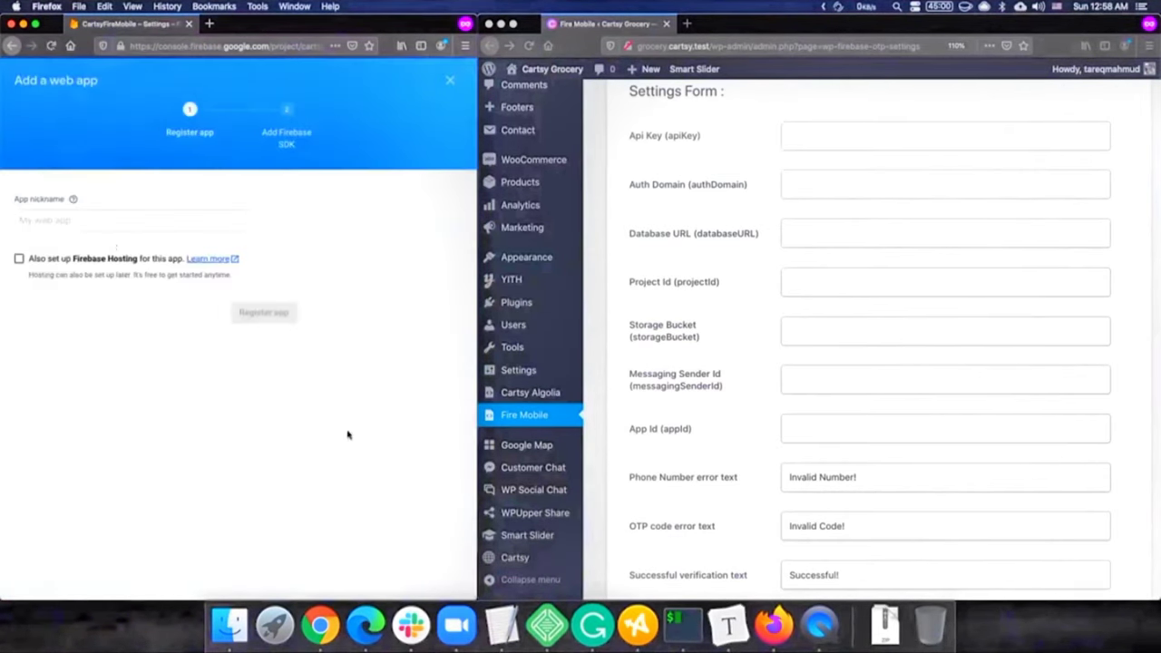
text(CartsyFireMobile)
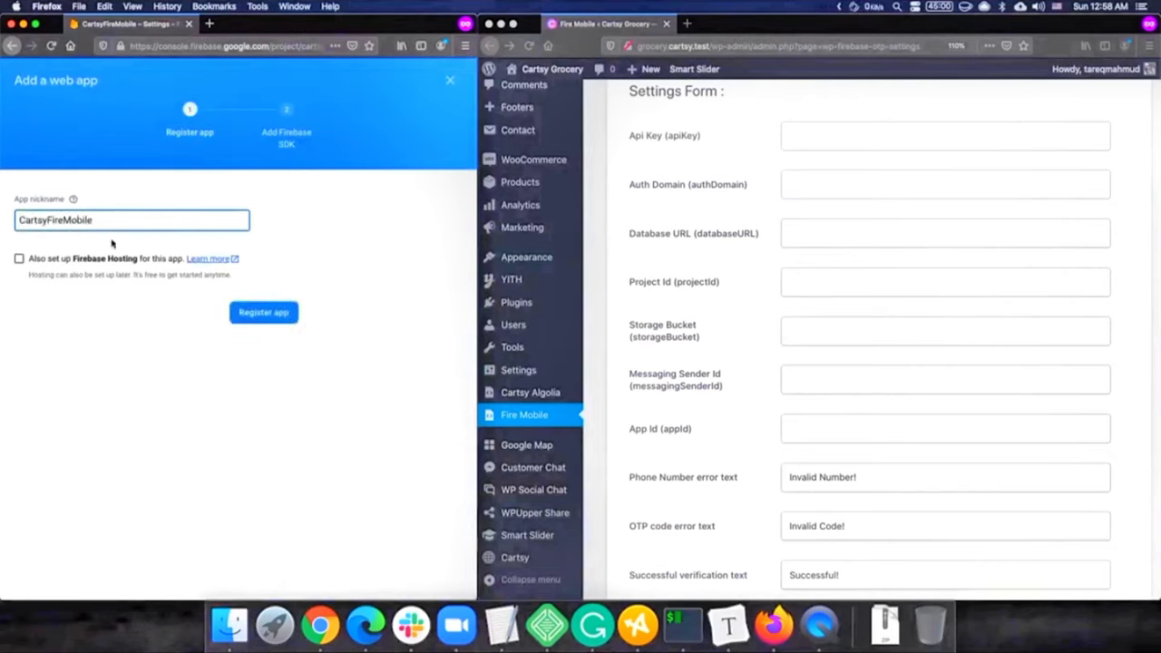
click(251, 313)
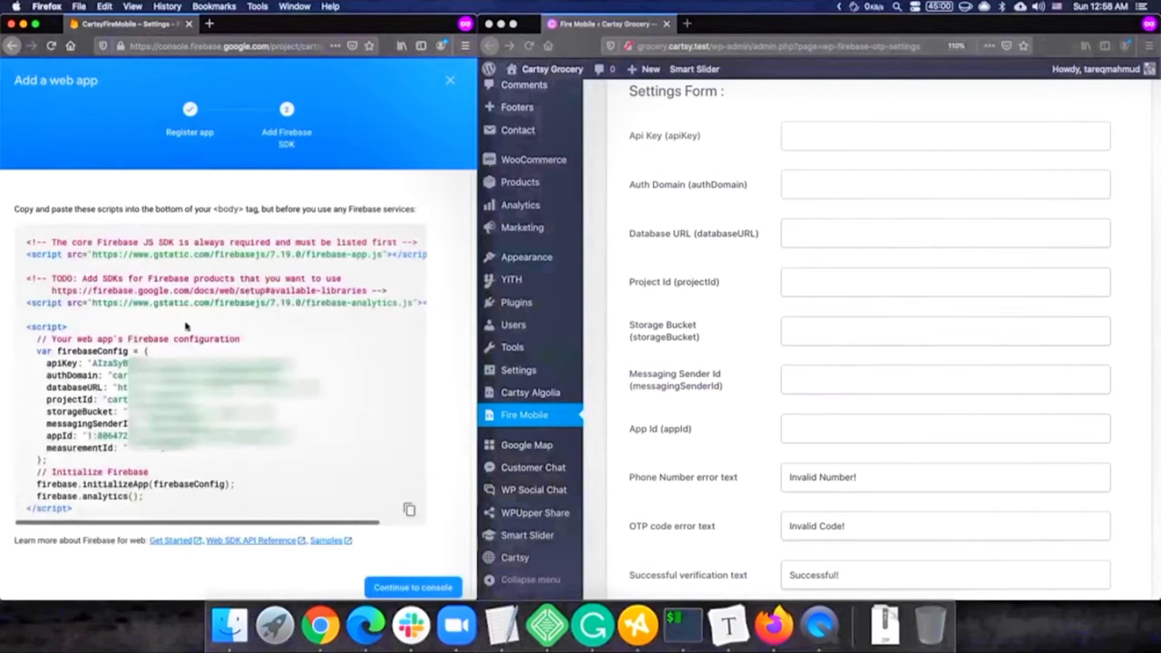
drag(94, 363, 295, 364)
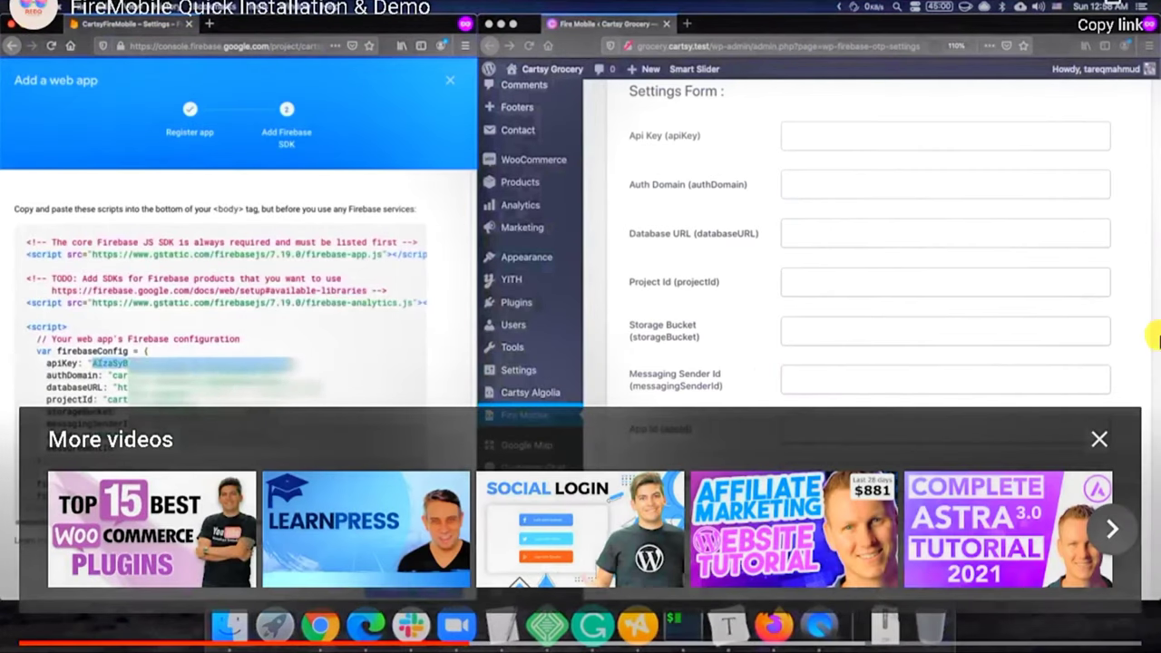
click(1098, 437)
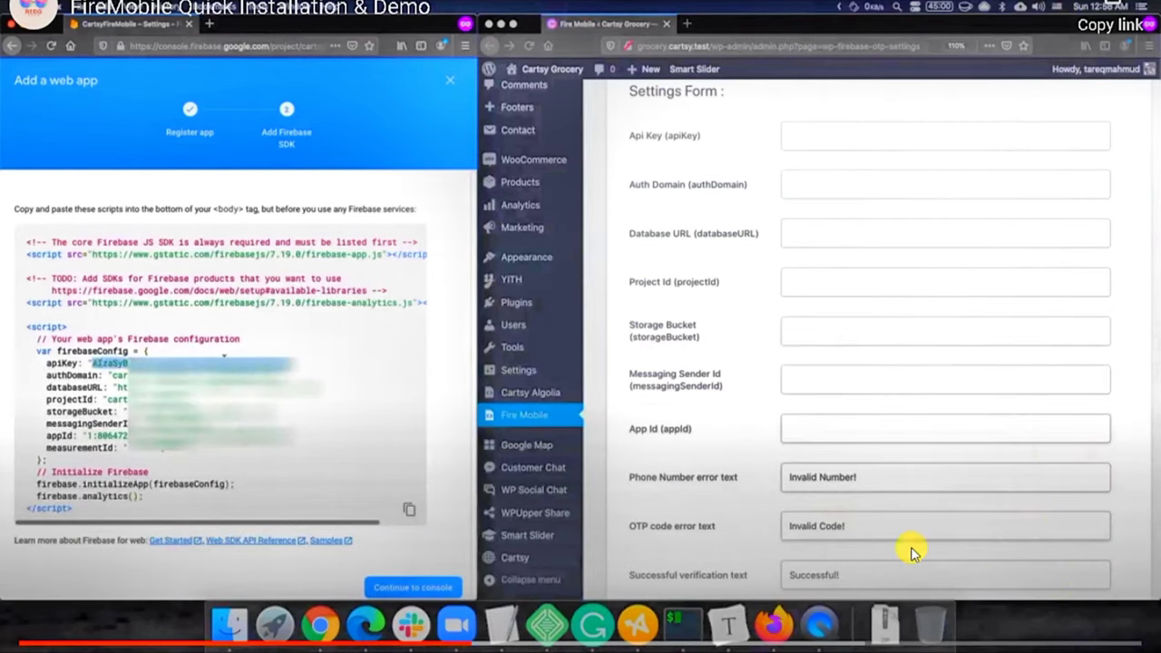
Exit the full-screen video and open the step 1 Firebase link in a new tab
key(Escape)
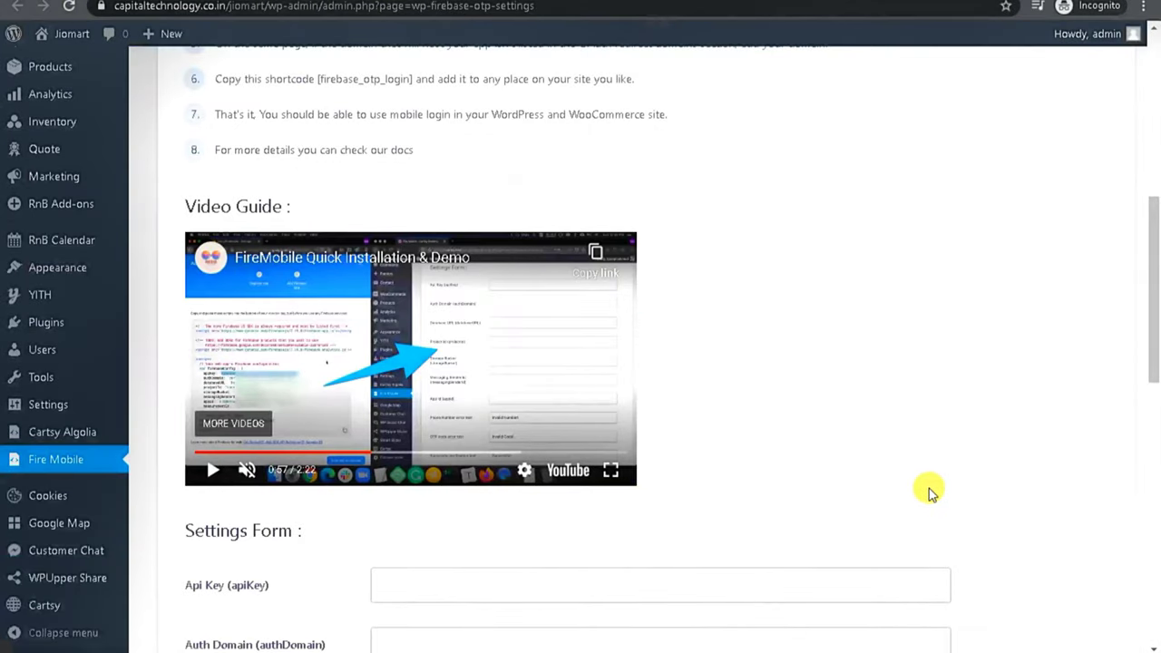
scroll(534, 296, up, 4)
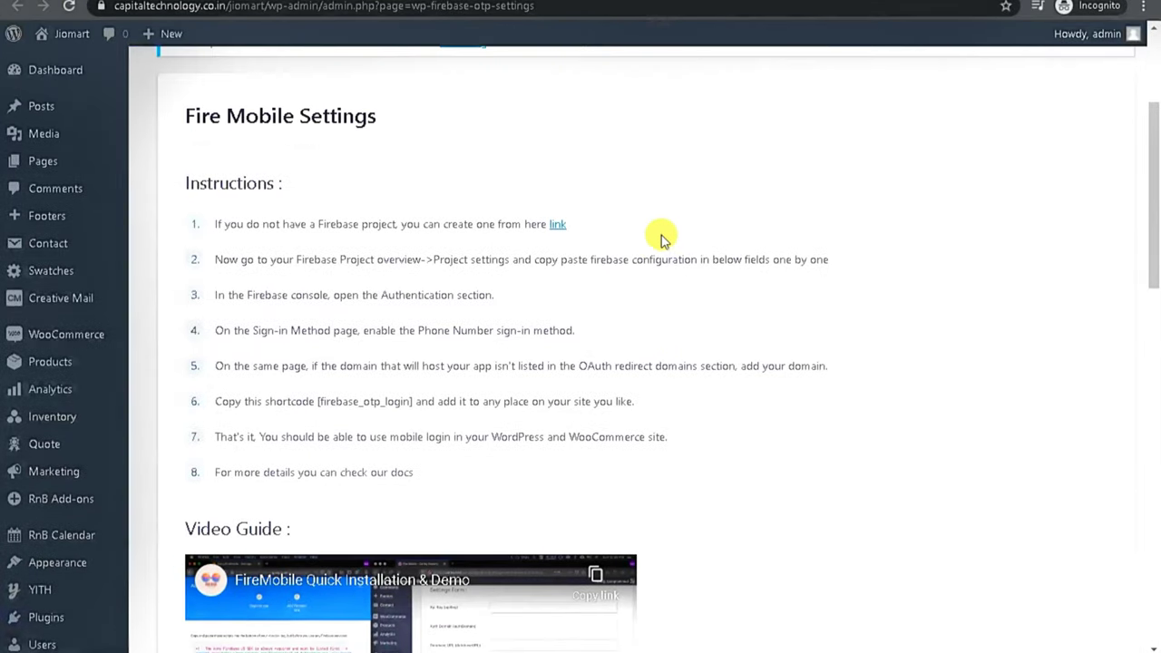
right_click(555, 227)
click(586, 240)
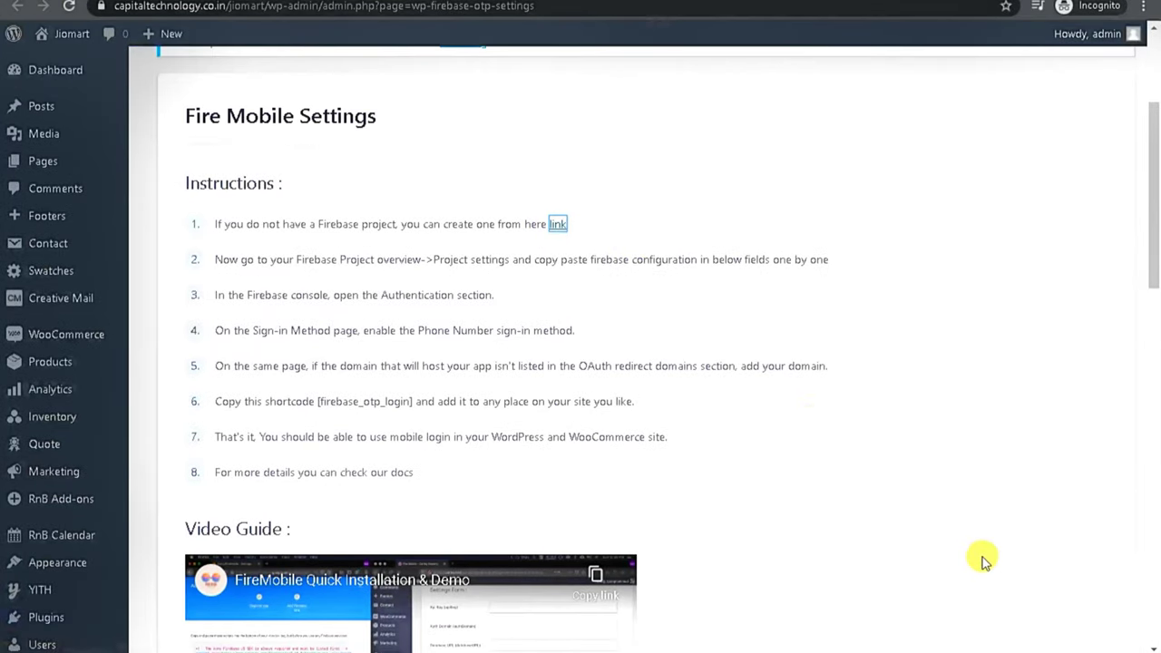
click(299, 18)
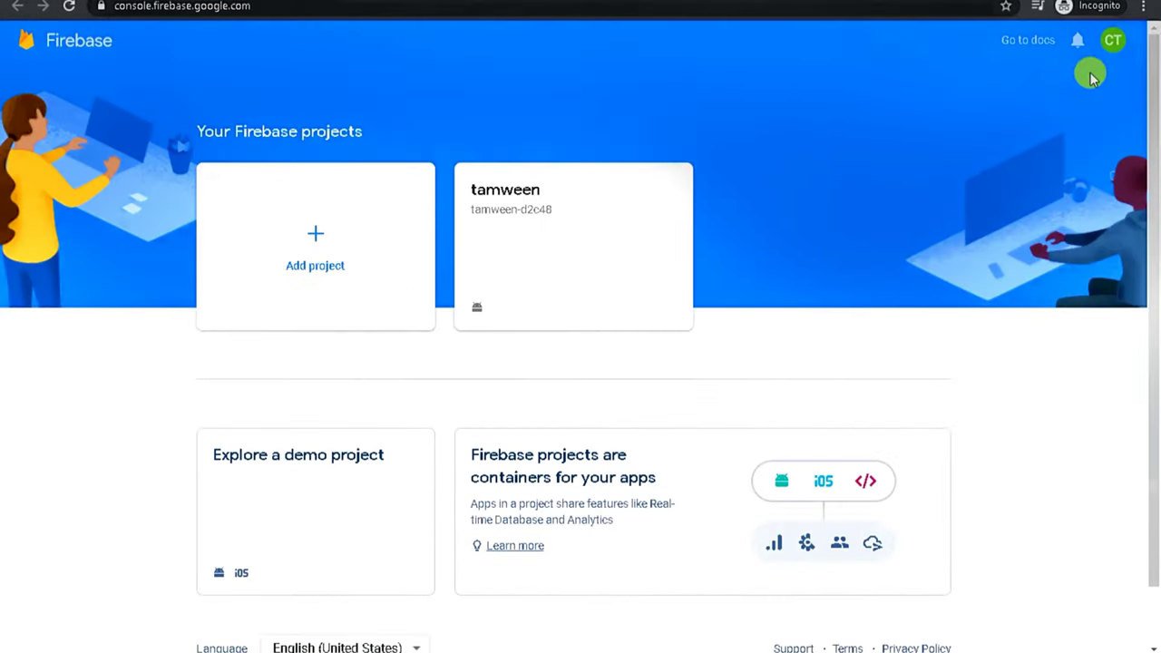
Check which Google account is signed in to the Firebase console
click(1113, 40)
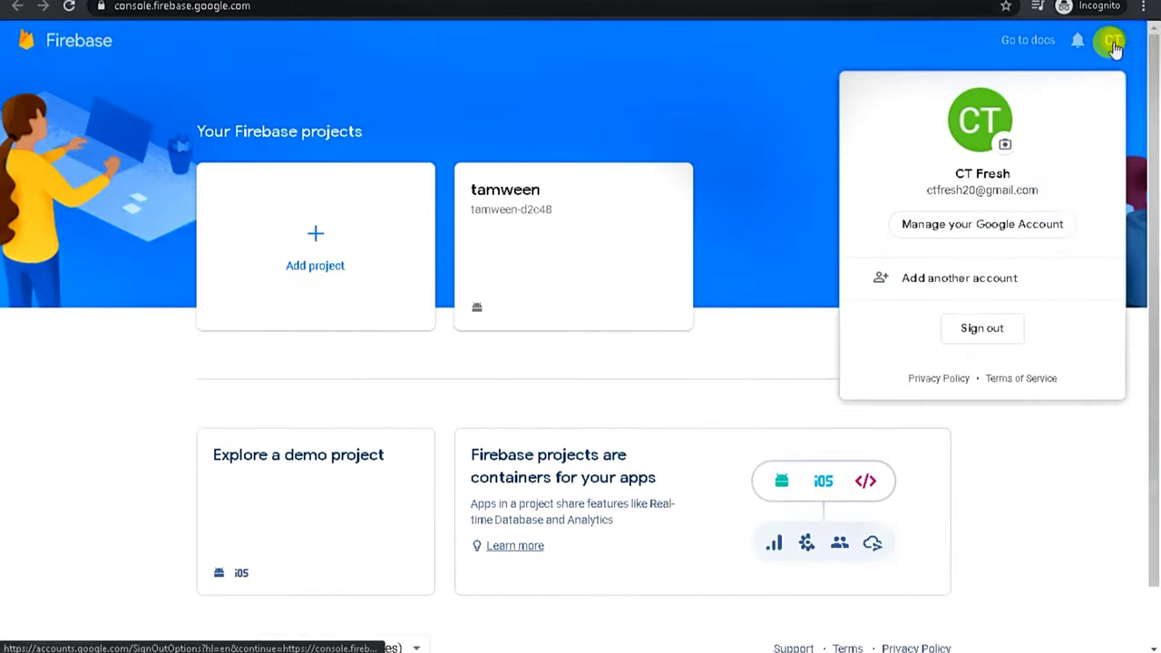
triple_click(946, 191)
click(704, 100)
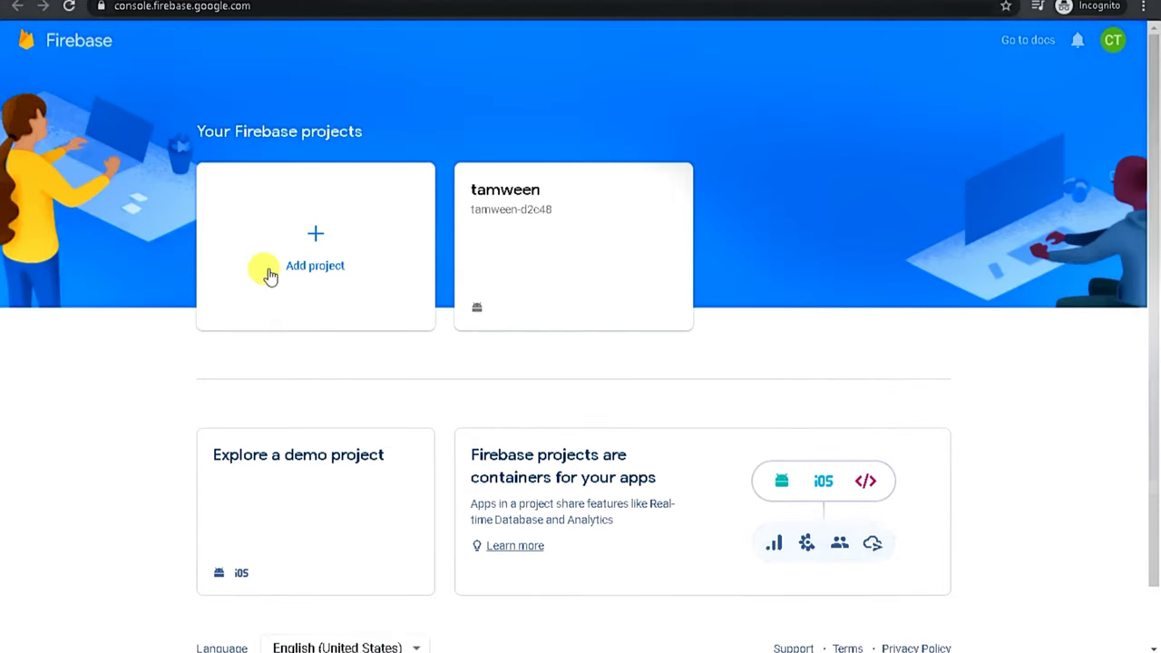
Create the Grocey project with Default Account for Firebase, then return to the Fire Mobile tab
click(315, 267)
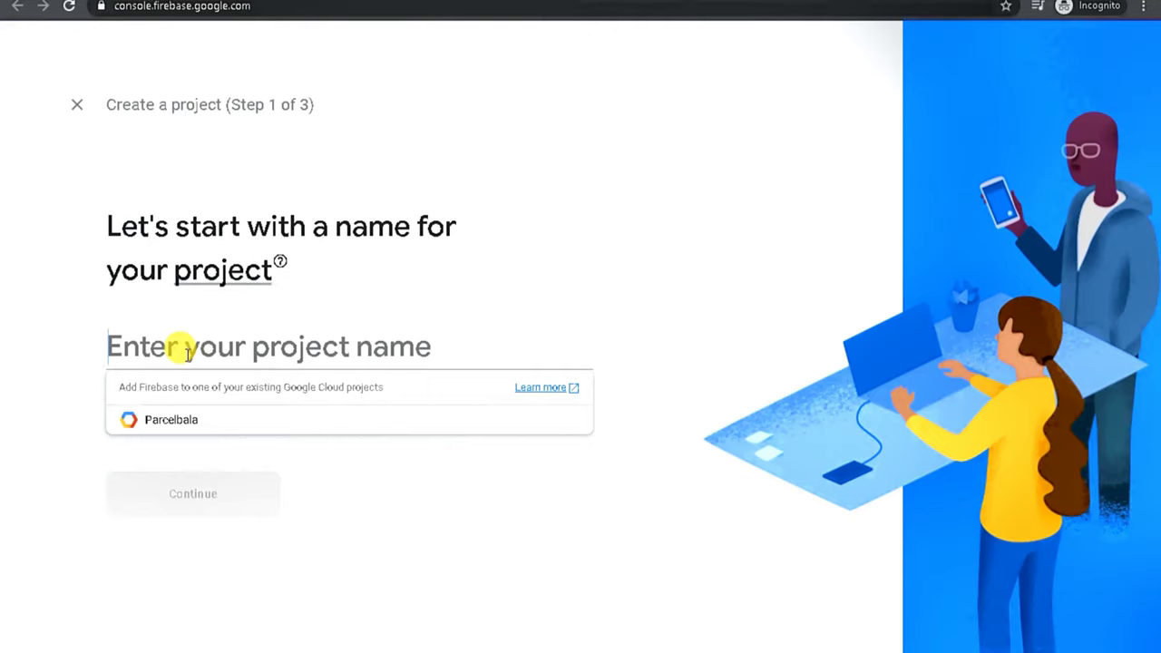
text(Grocey)
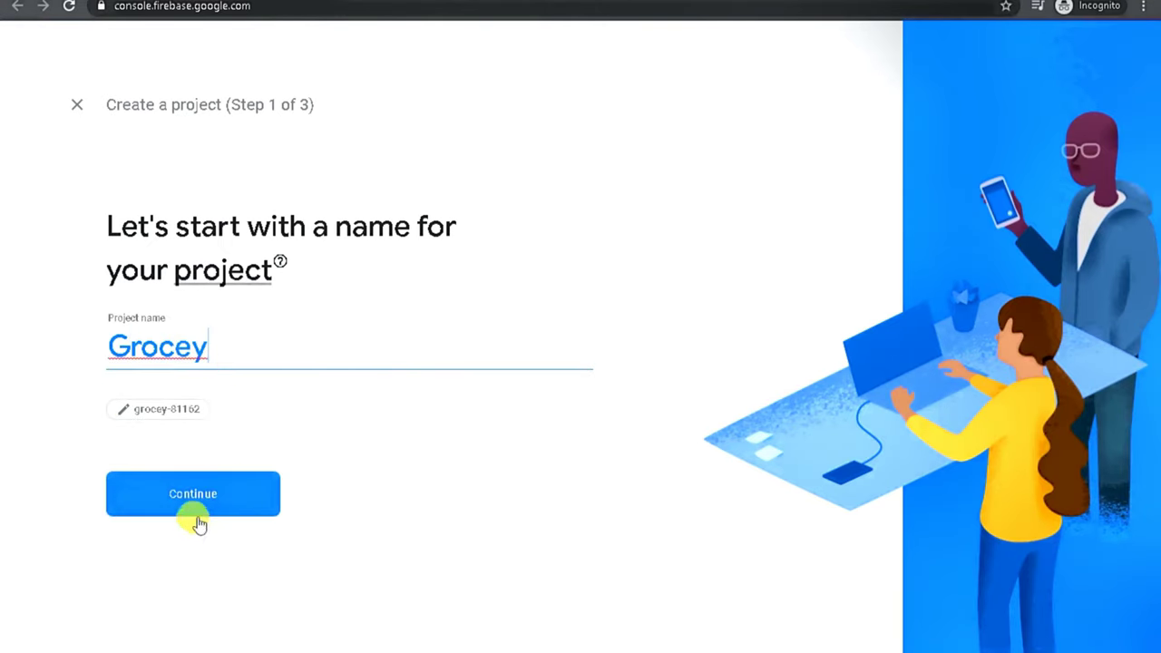
click(193, 501)
scroll(357, 440, down, 1)
click(576, 581)
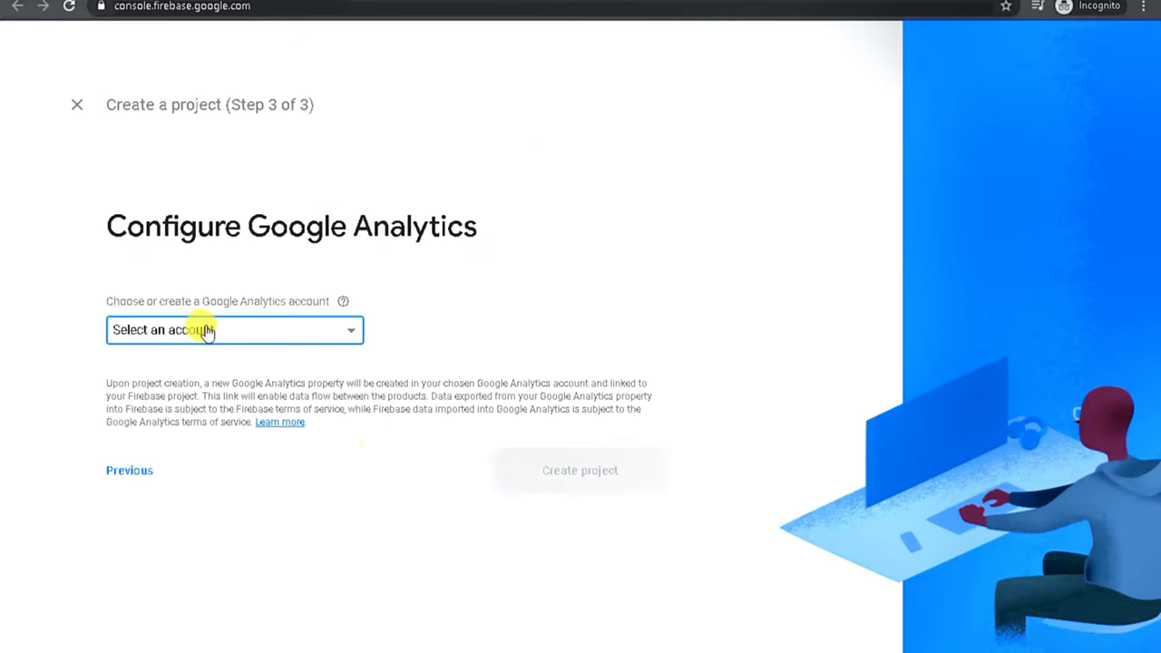
click(207, 331)
click(191, 337)
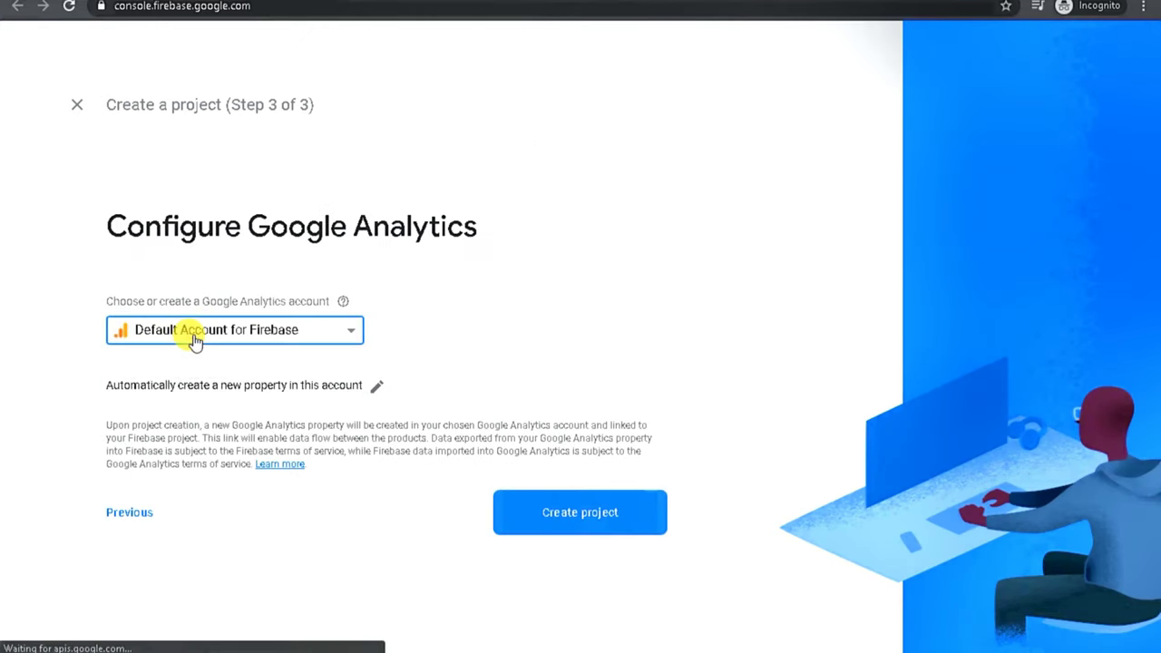
click(574, 517)
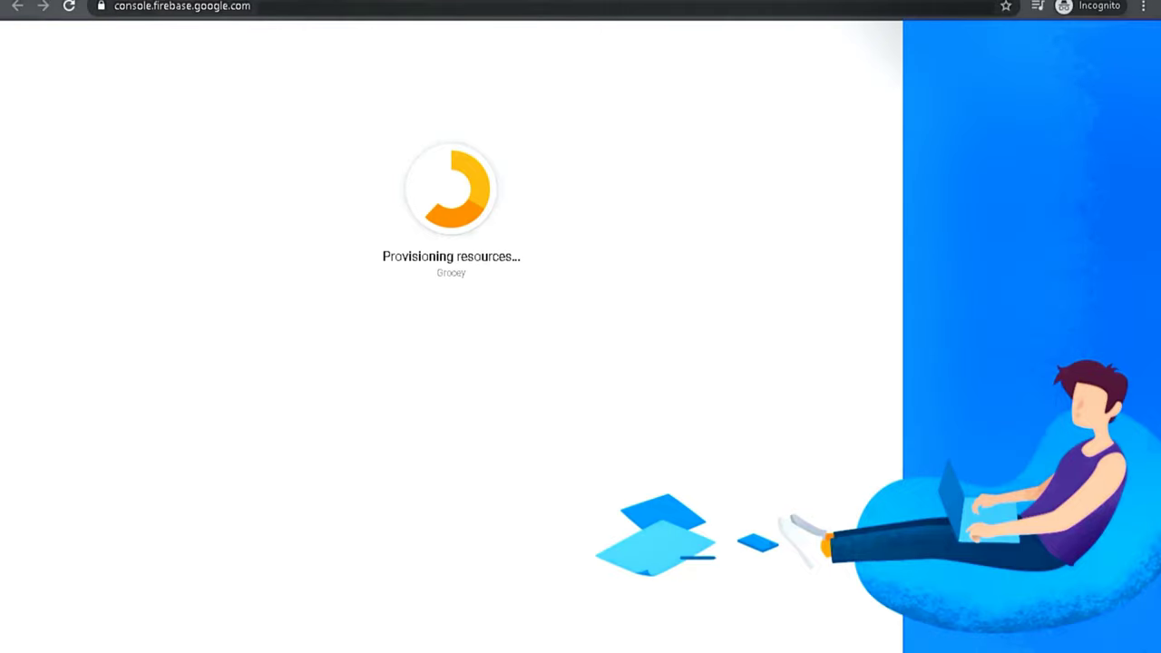
click(155, 2)
scroll(390, 471, down, 4)
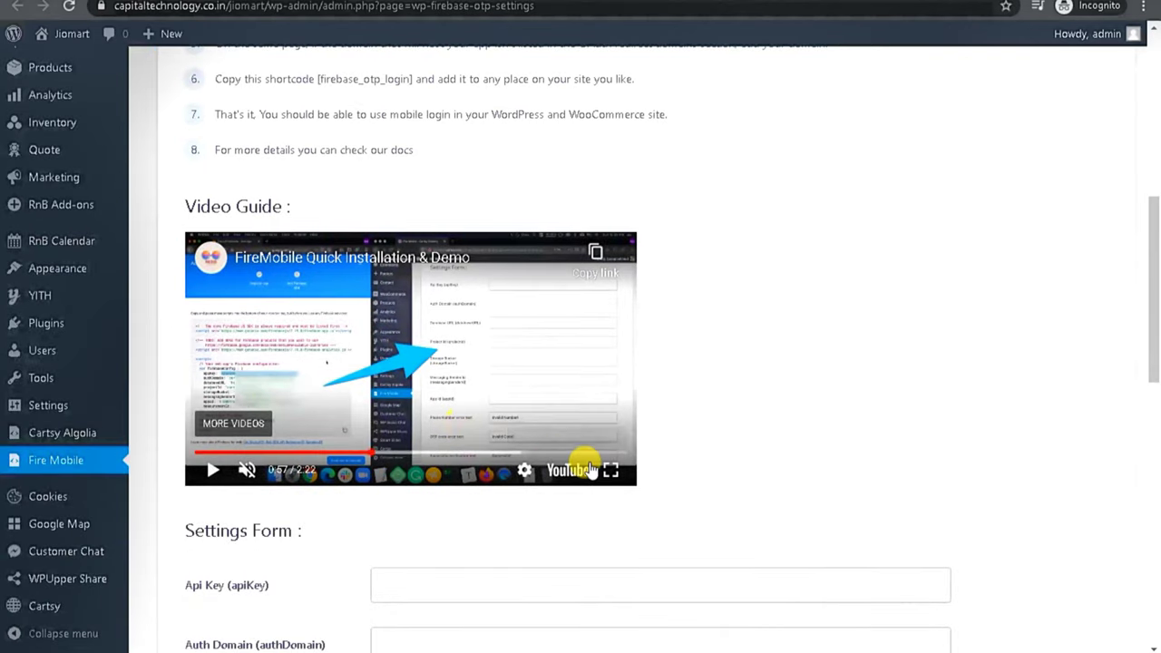
Watch the guide video full screen up to 1:42, then exit full screen
click(610, 470)
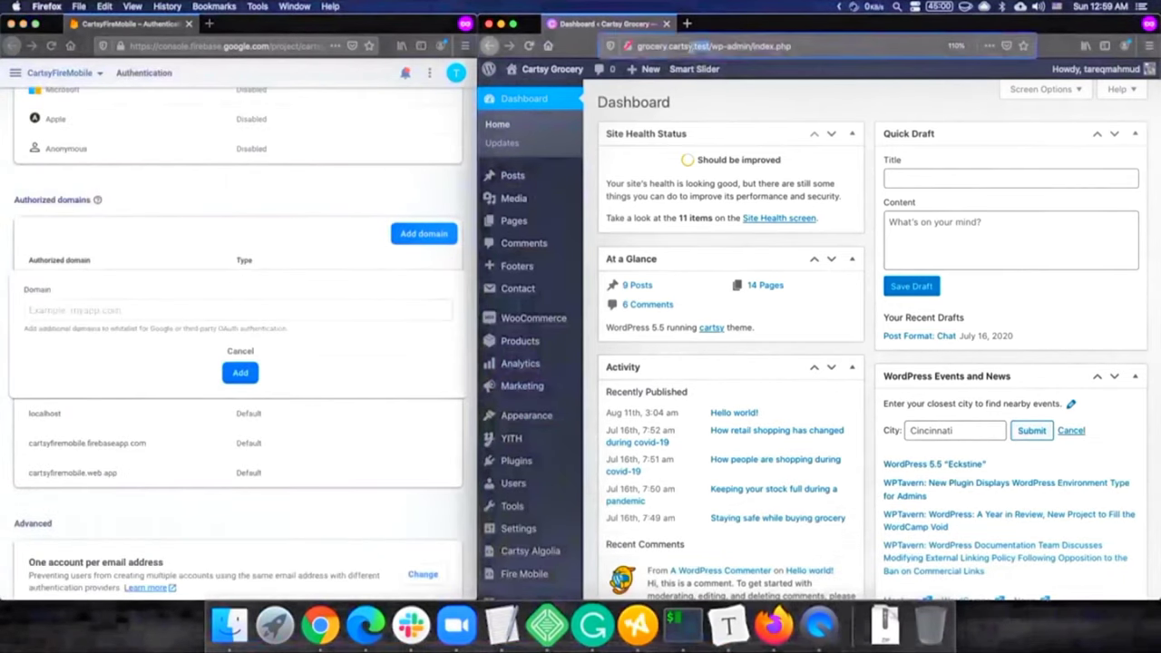
key(space)
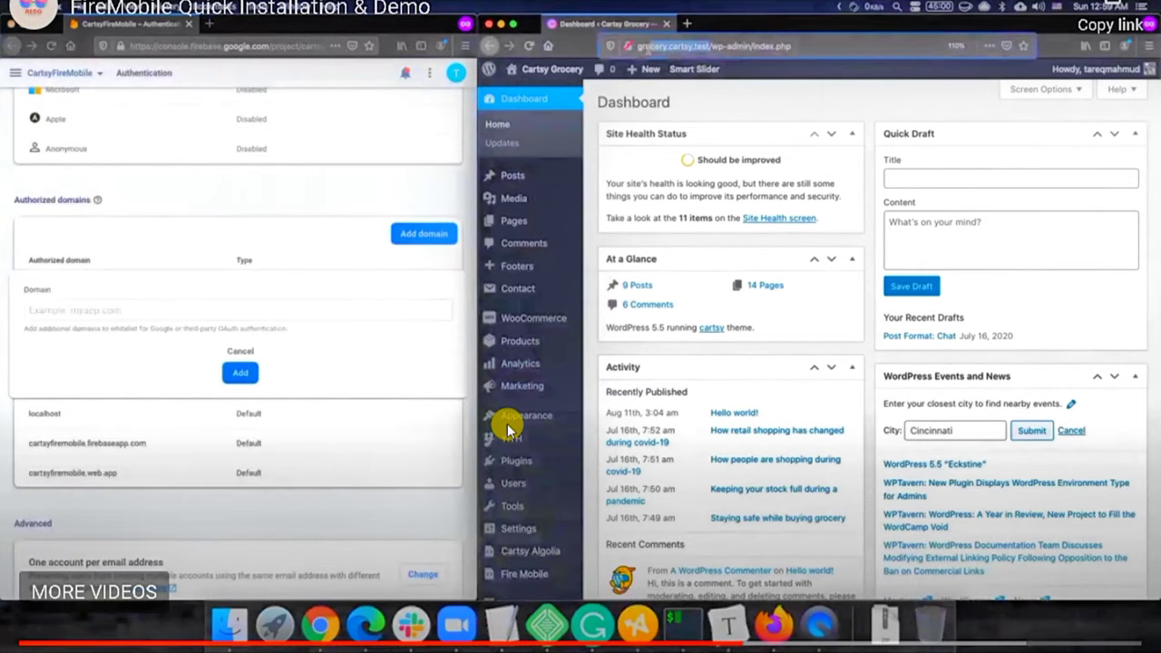
key(space)
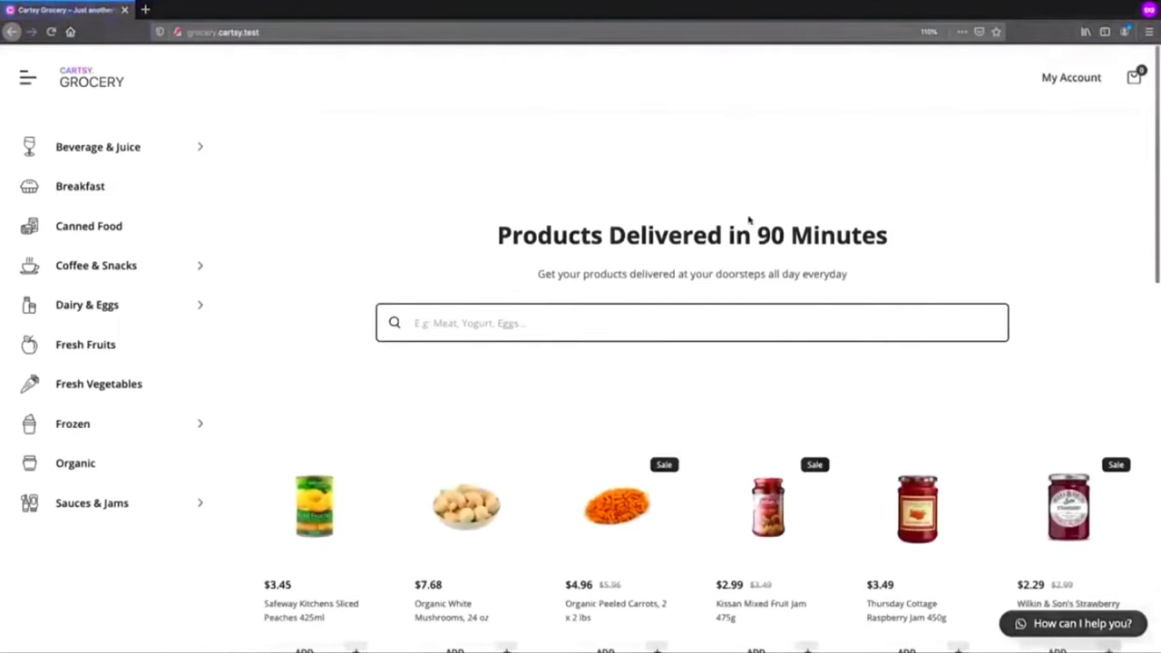
click(506, 427)
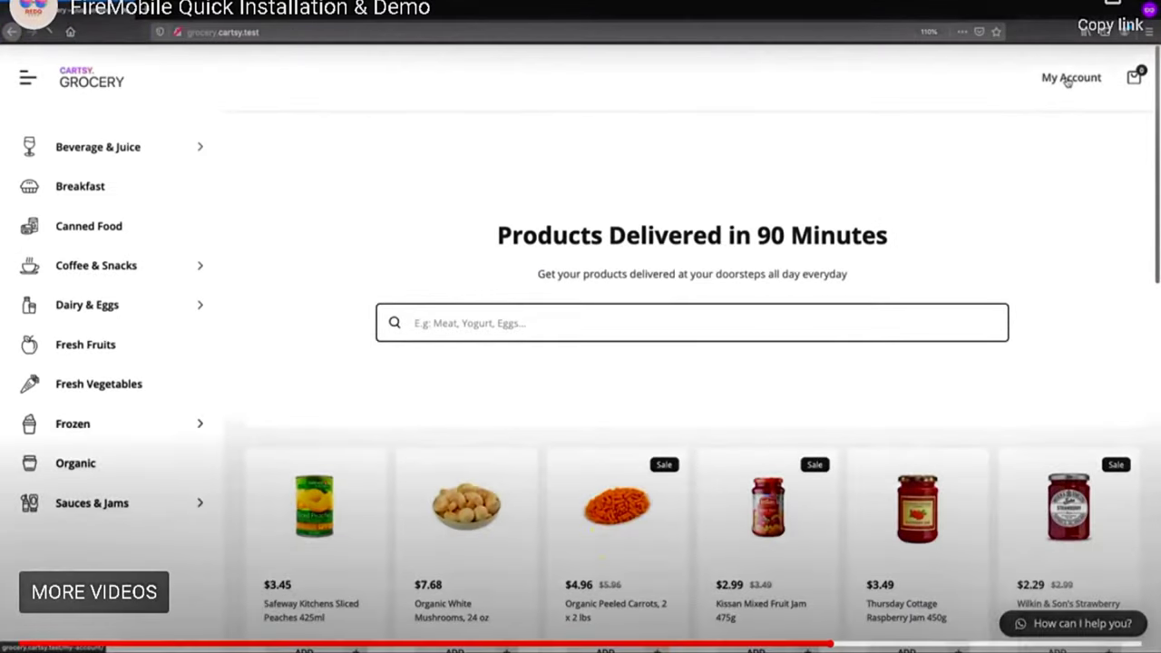
key(Escape)
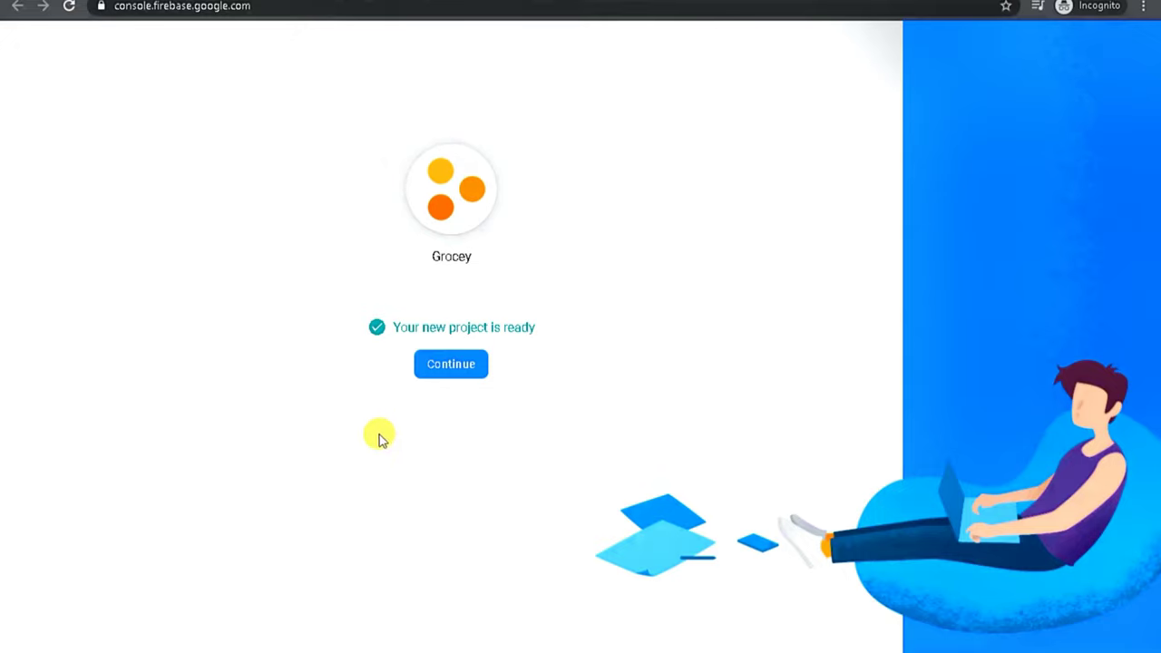
Open the Grocey project and register a web app nicknamed 'grocery'
click(427, 364)
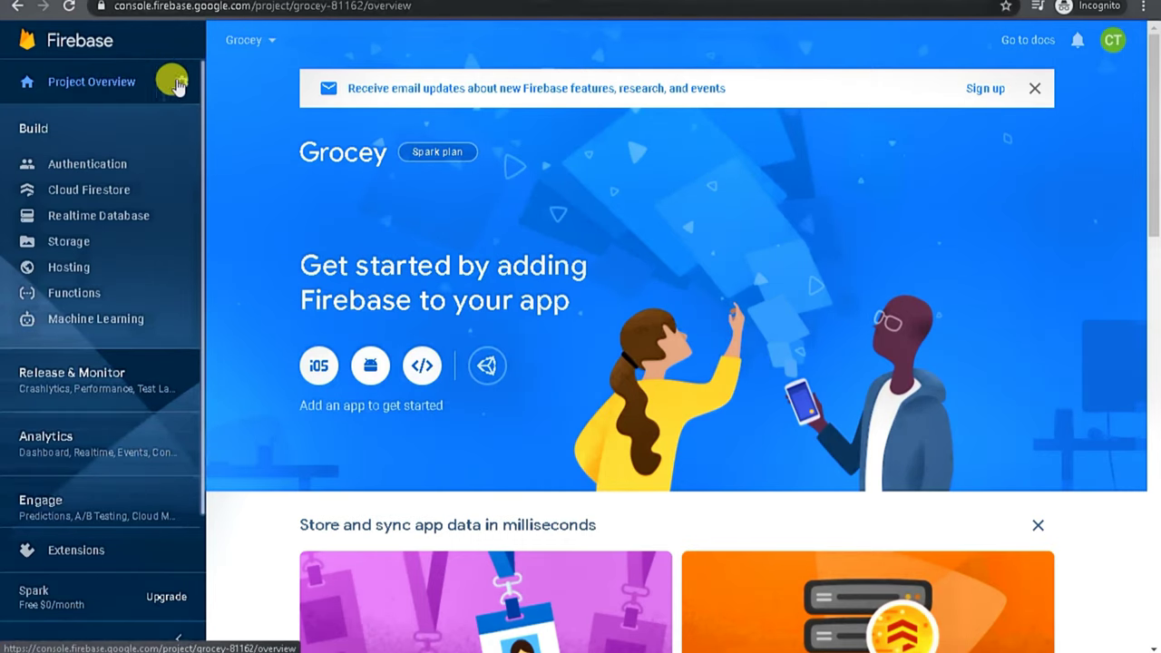
click(423, 366)
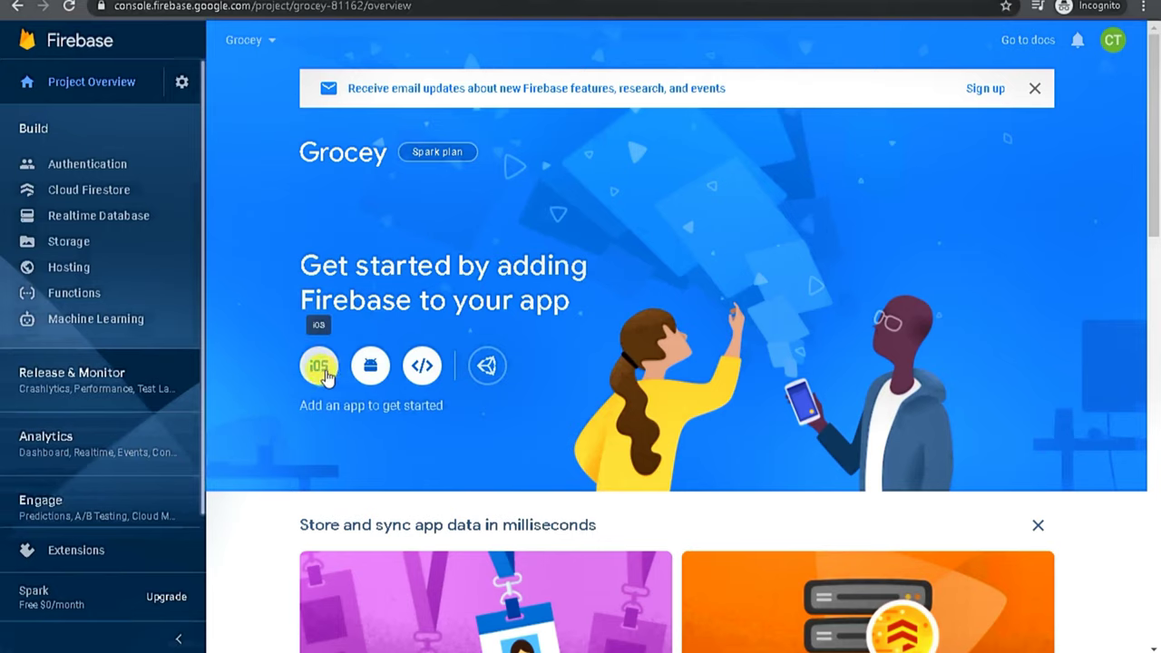
click(423, 370)
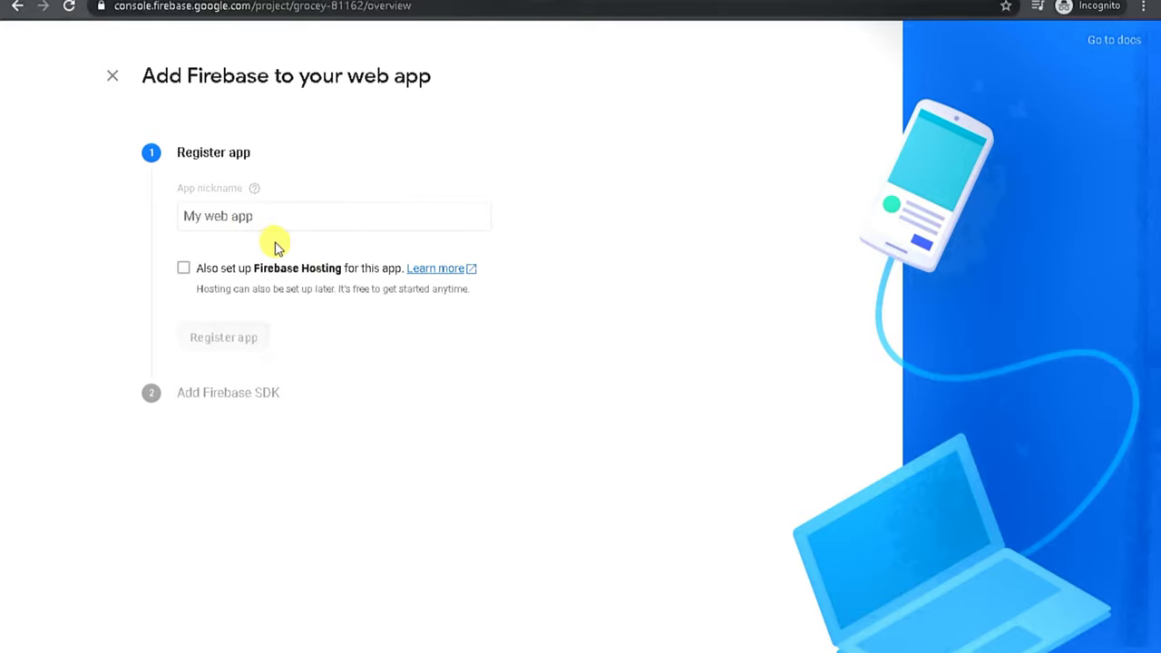
click(219, 216)
text(g)
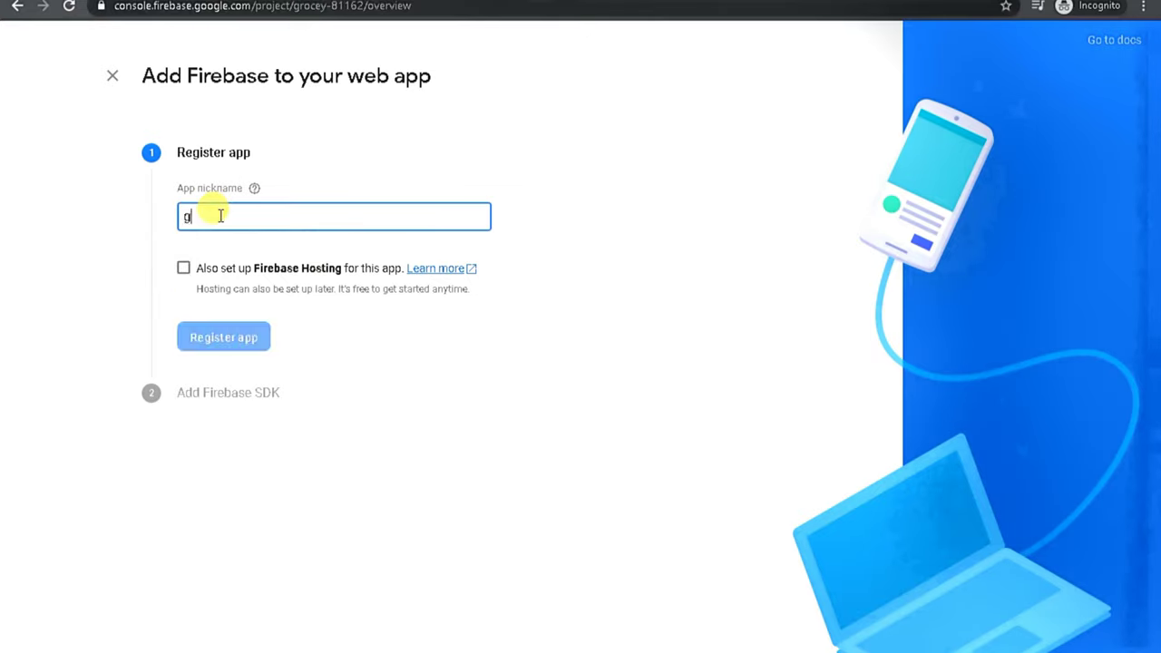
text(rocery)
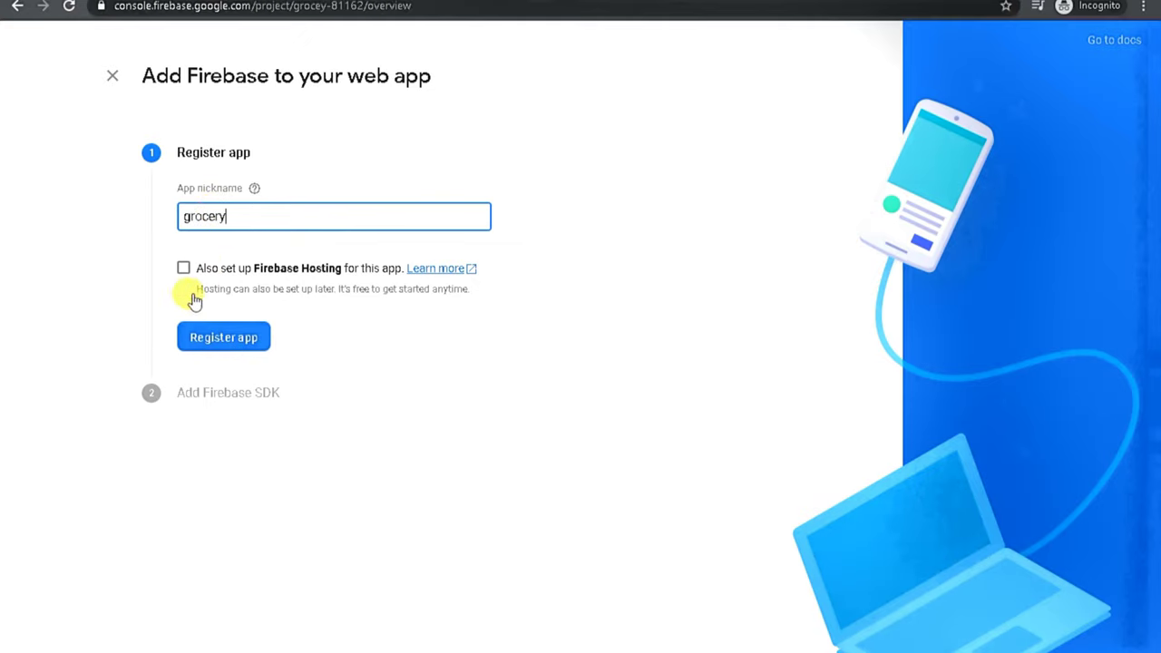
click(211, 343)
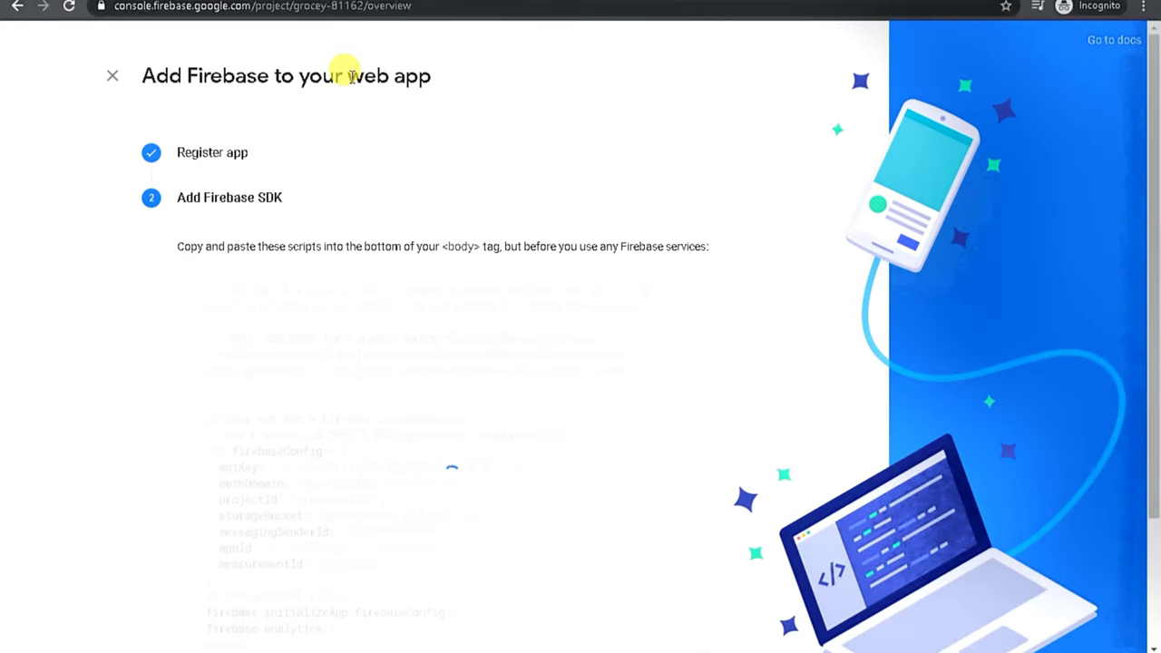
Locate the Api Key field on the Fire Mobile settings form
drag(346, 76, 484, 78)
scroll(190, 259, down, 2)
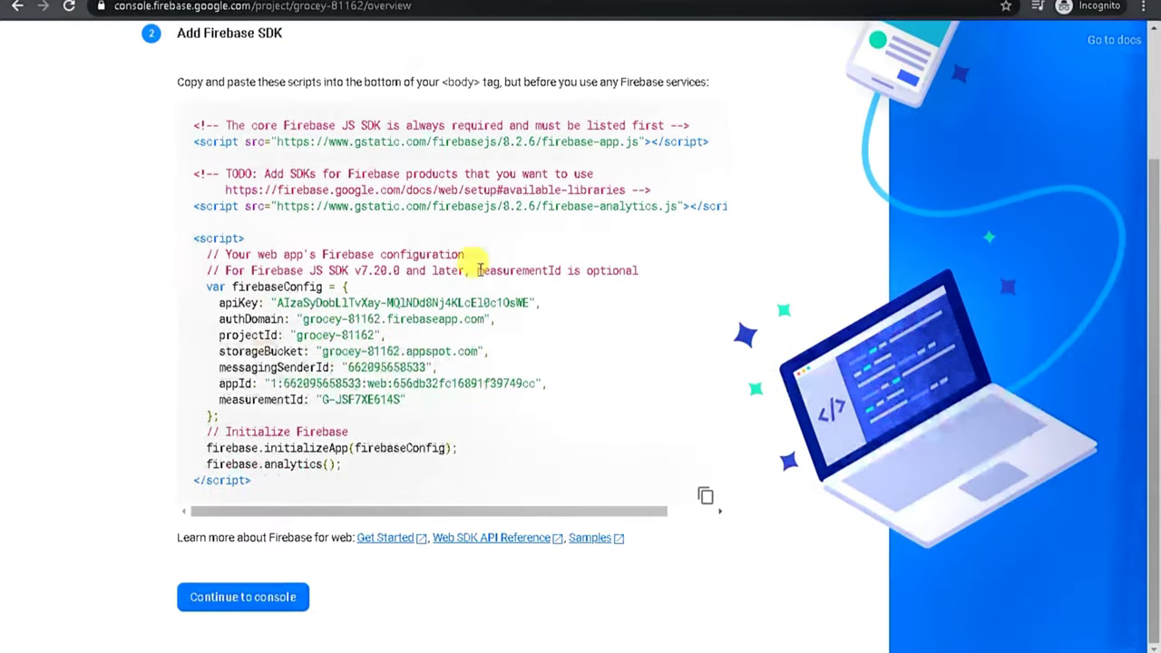
scroll(254, 263, up, 2)
scroll(636, 397, down, 2)
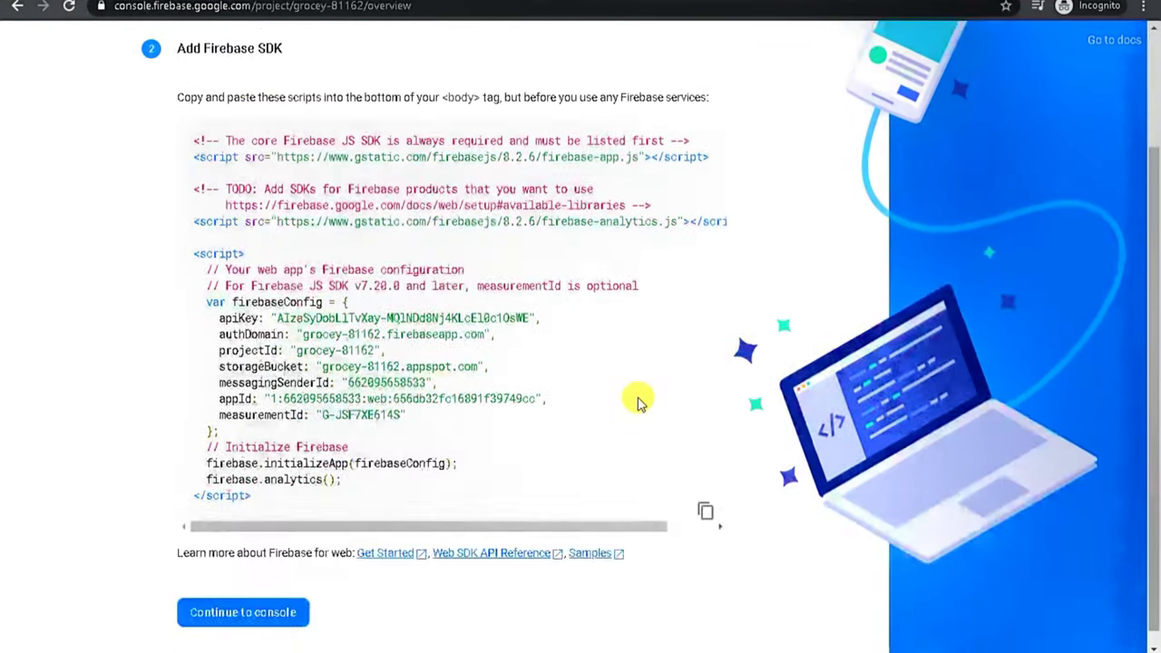
scroll(622, 387, up, 2)
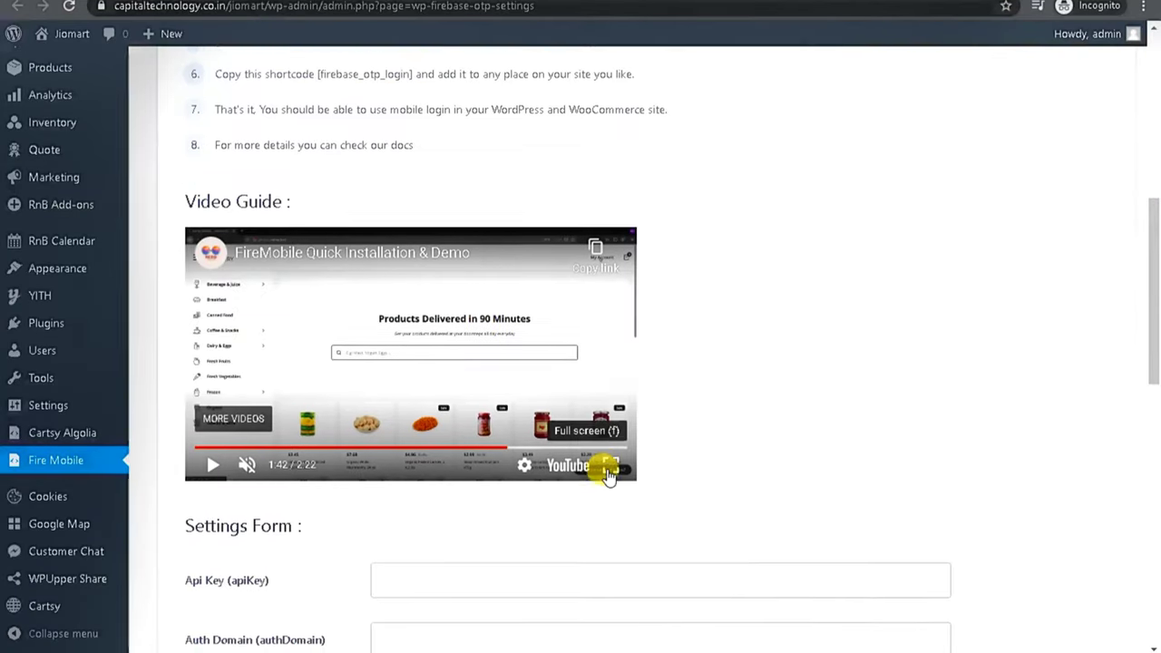
scroll(563, 463, down, 2)
click(386, 434)
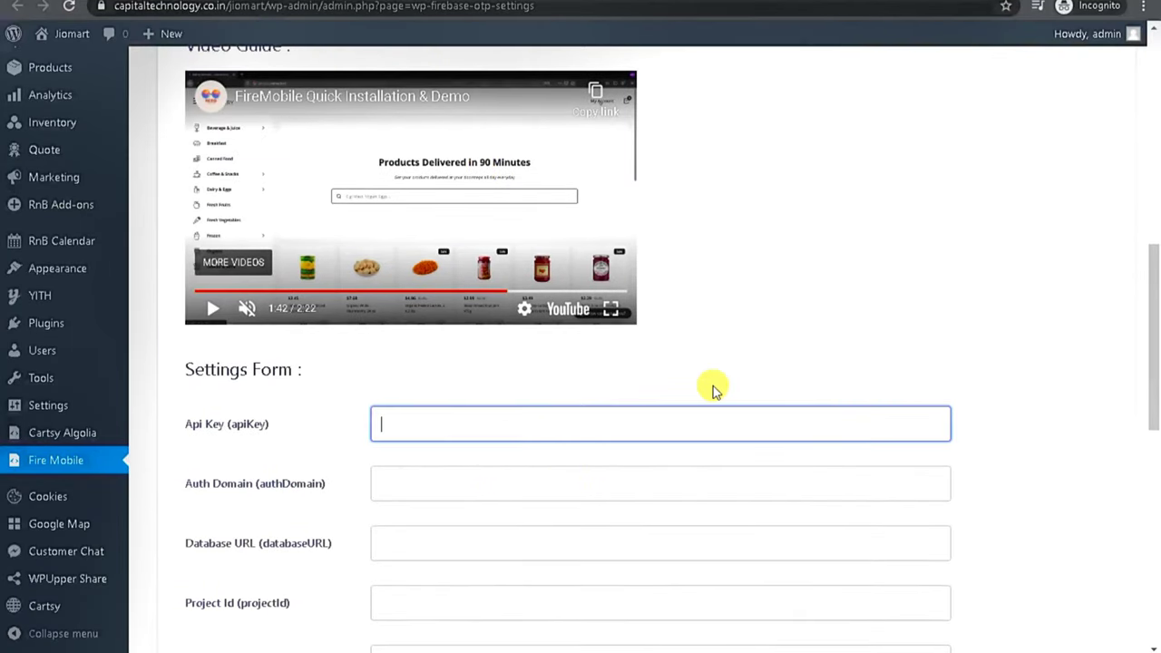
scroll(713, 388, down, 2)
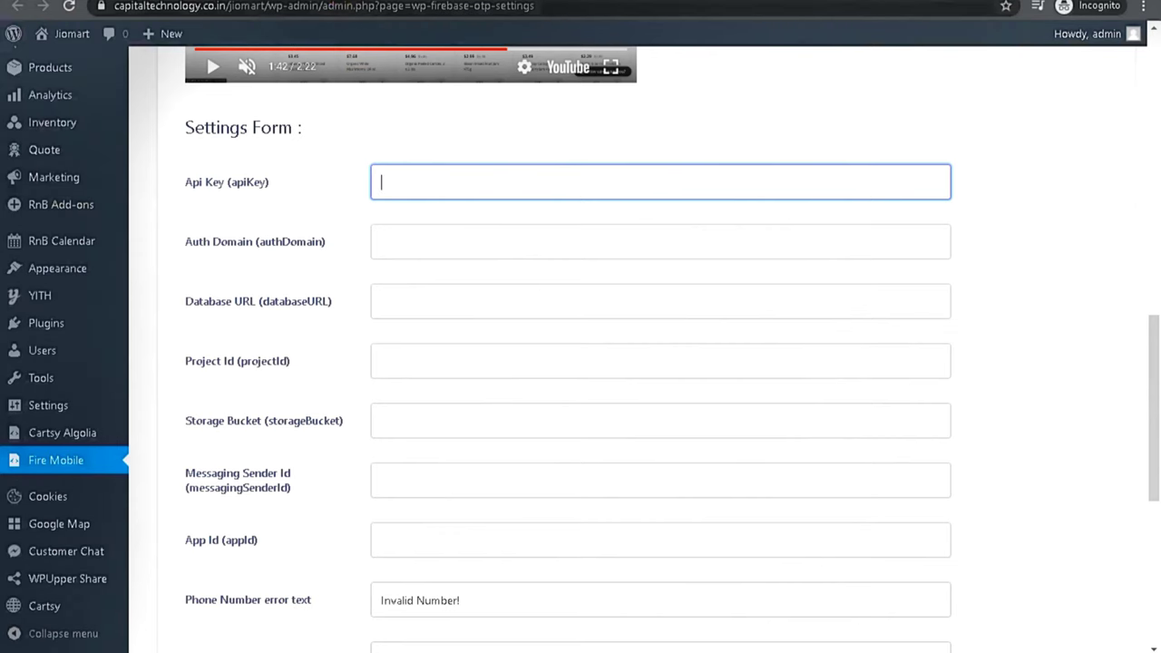
Copy the apiKey value from the Firebase config into the Api Key field
key(ctrl+Tab)
scroll(477, 299, down, 2)
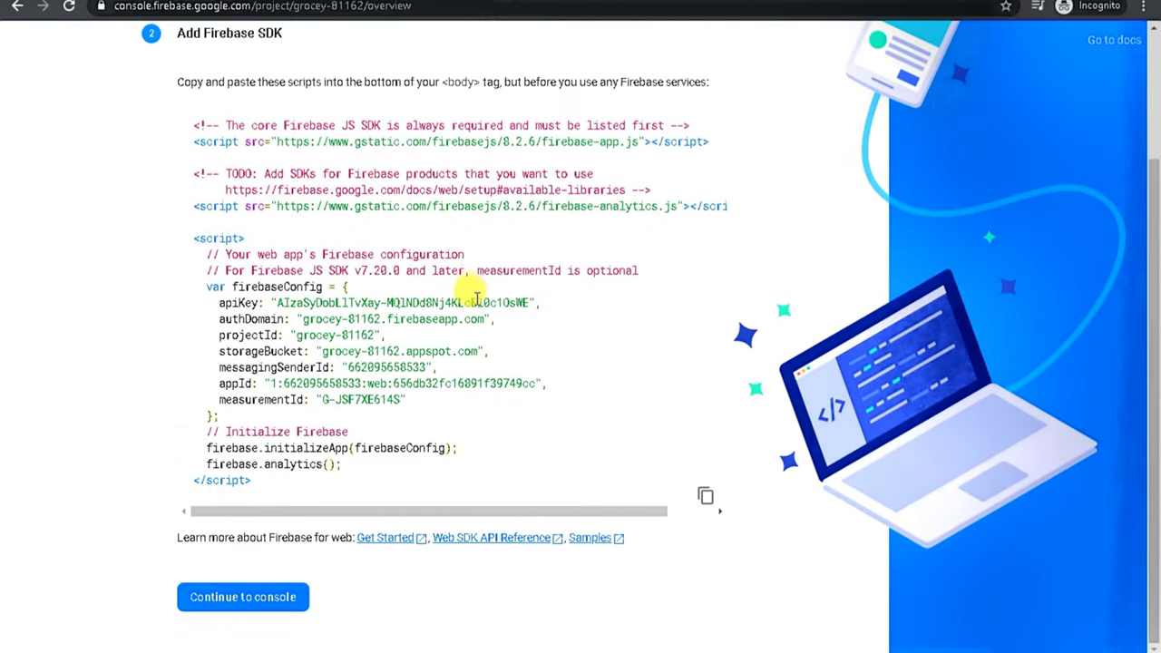
drag(279, 302, 511, 306)
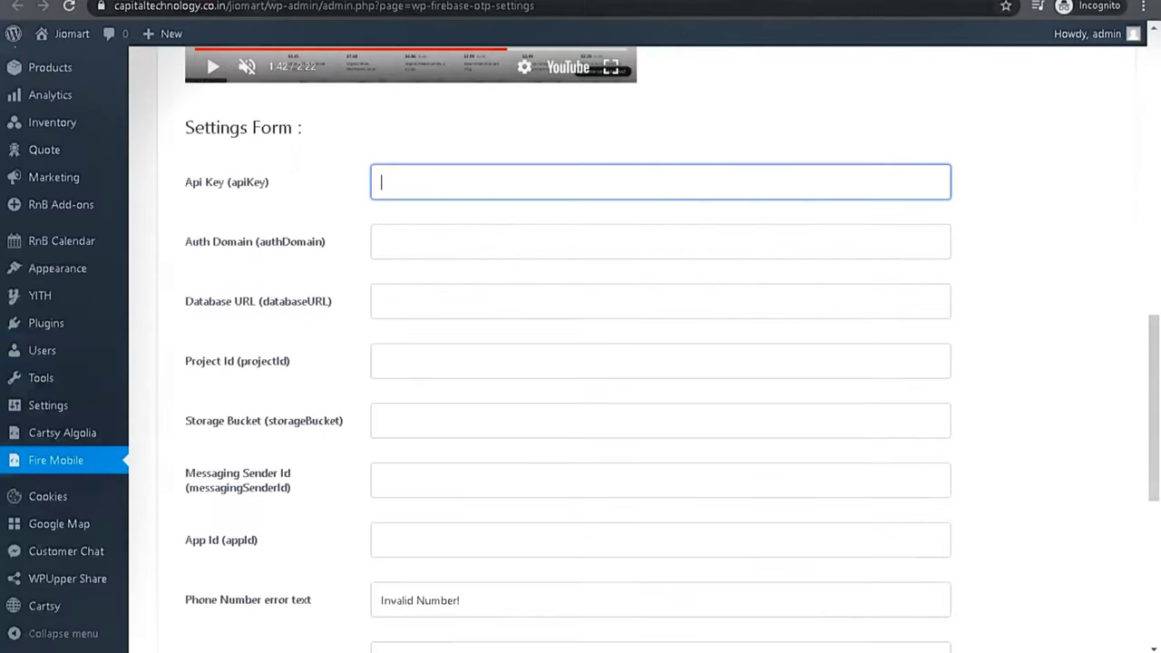
scroll(426, 306, down, 1)
scroll(415, 251, up, 1)
scroll(414, 251, up, 1)
key(ctrl+v)
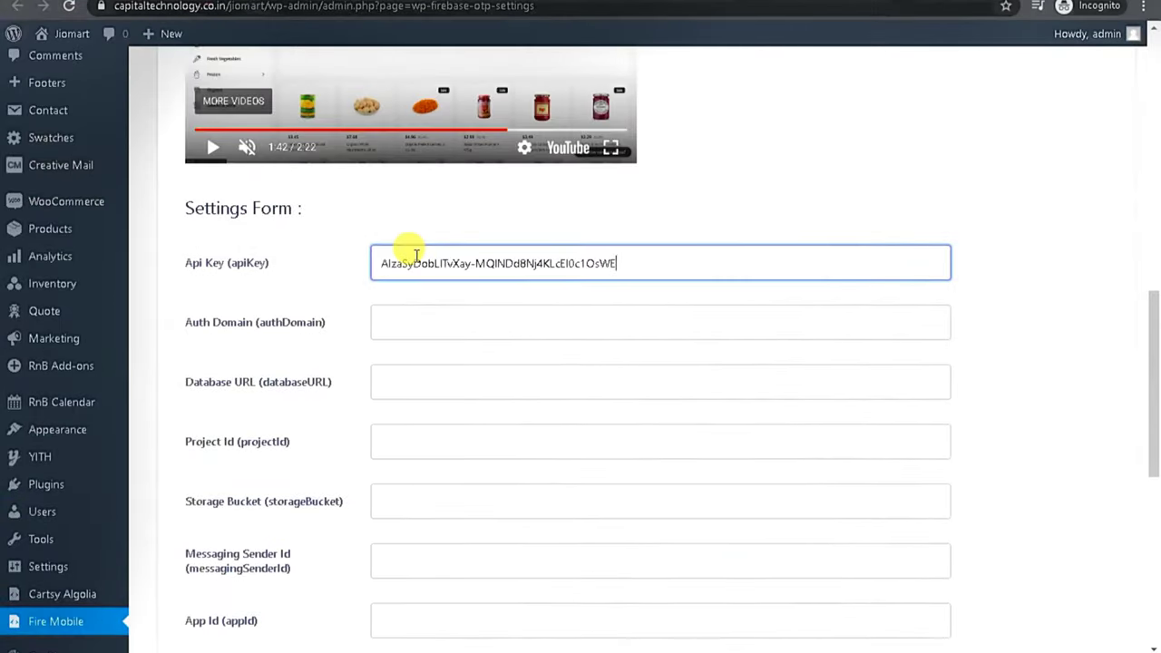
Copy the authDomain value from the Firebase config into the Auth Domain field
click(429, 323)
click(383, 262)
click(385, 322)
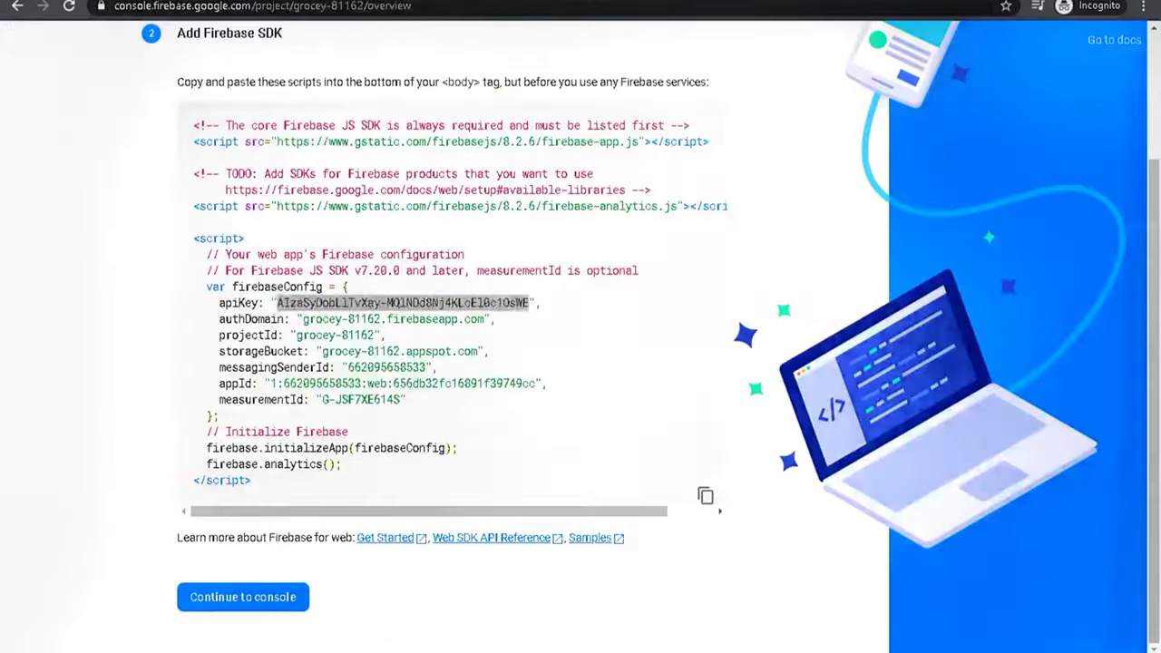
click(257, 9)
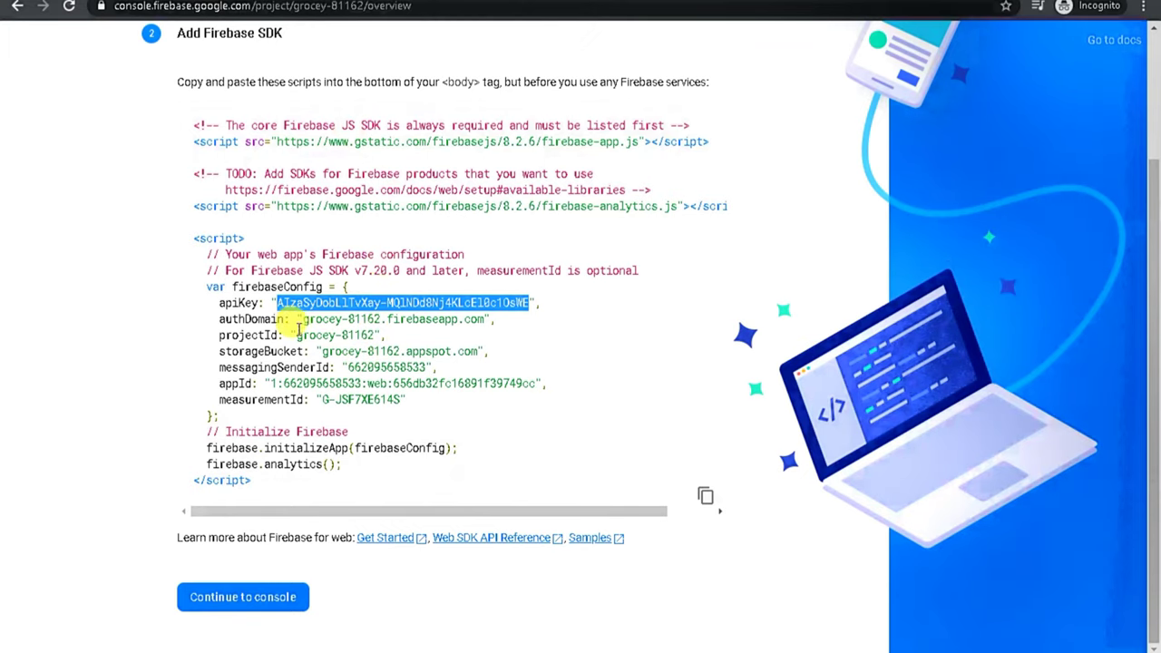
drag(305, 321, 481, 322)
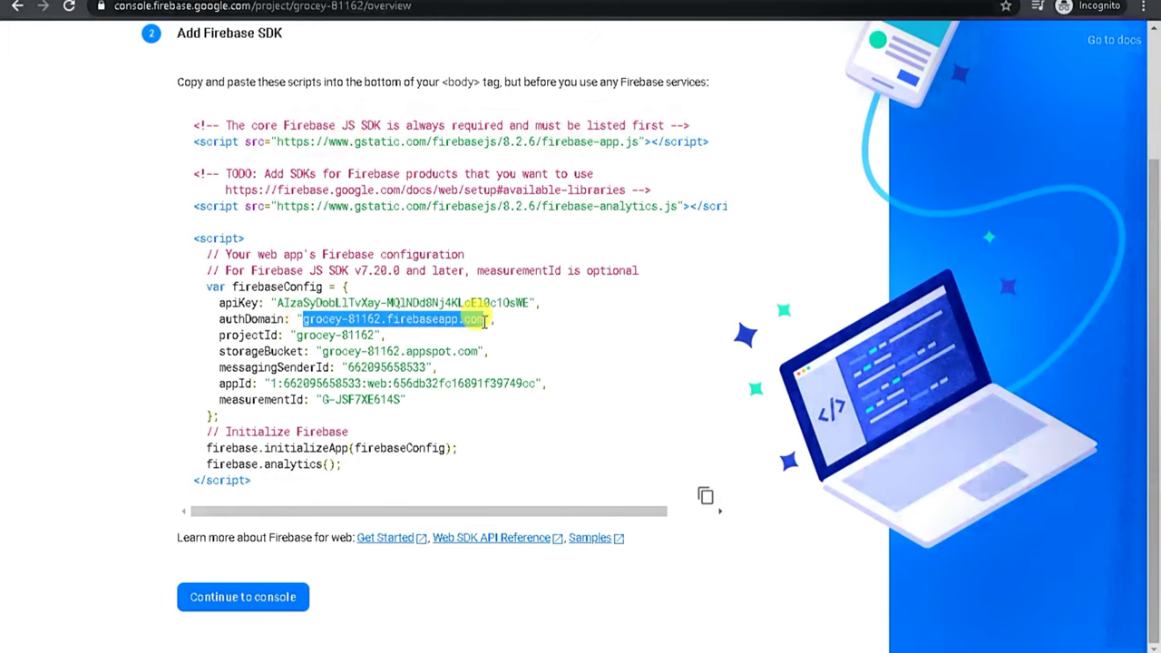
key(ctrl+c)
click(443, 332)
key(ctrl+v)
click(415, 381)
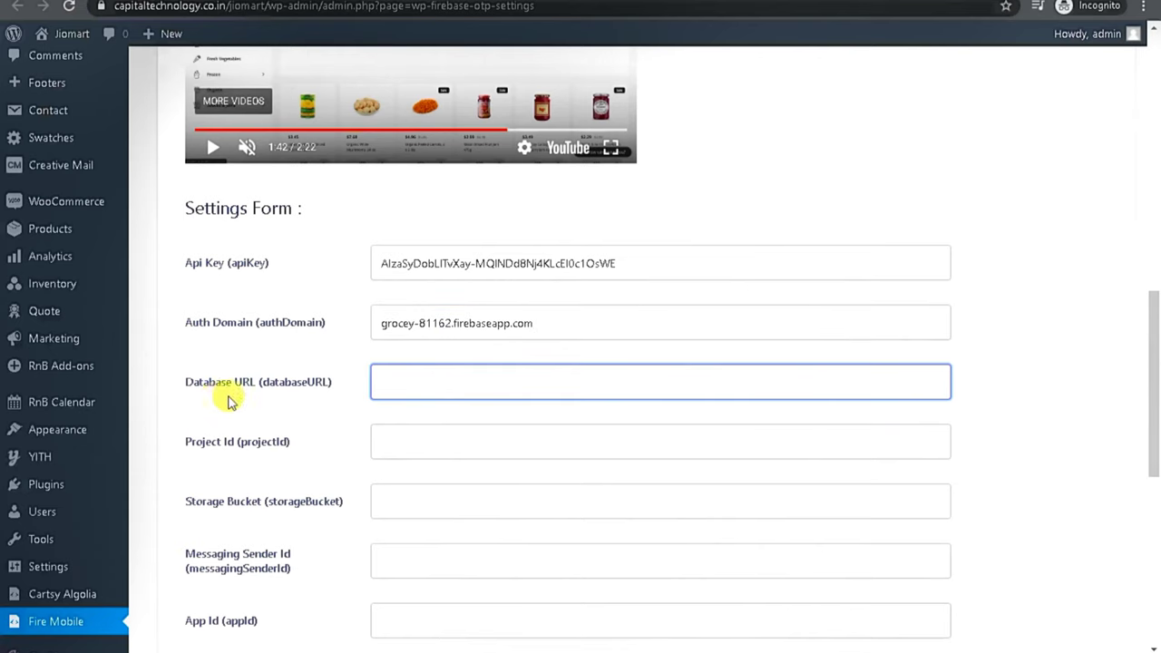
Fill Project Id with the Firebase projectId grocey-81162
key(alt+Tab)
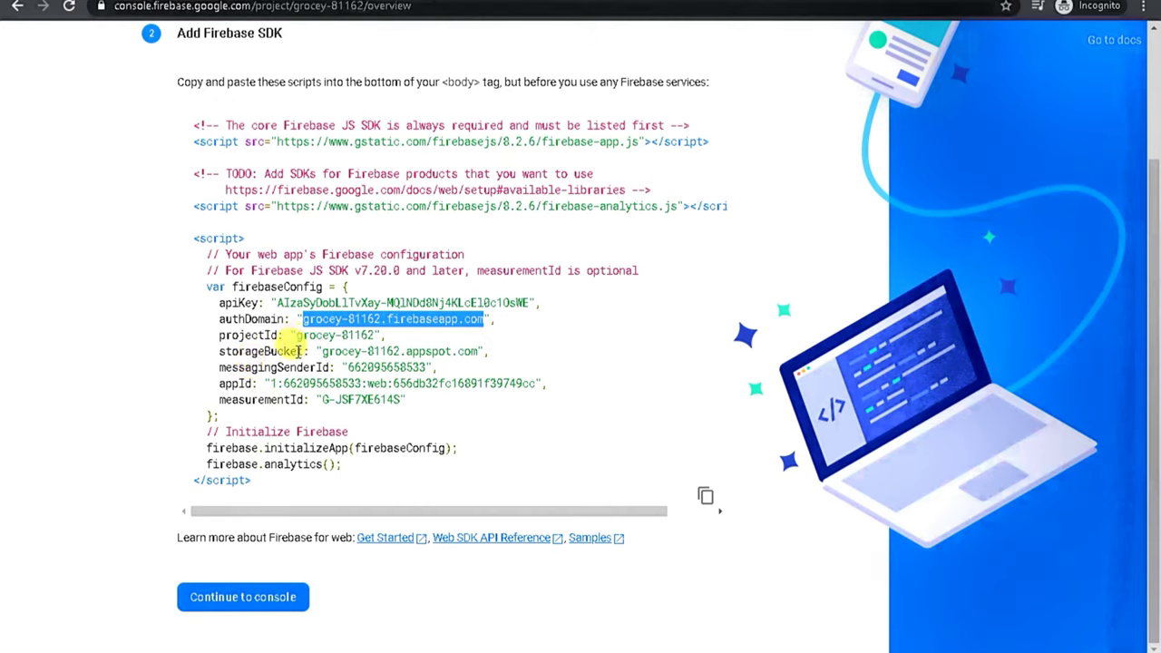
drag(298, 337, 347, 338)
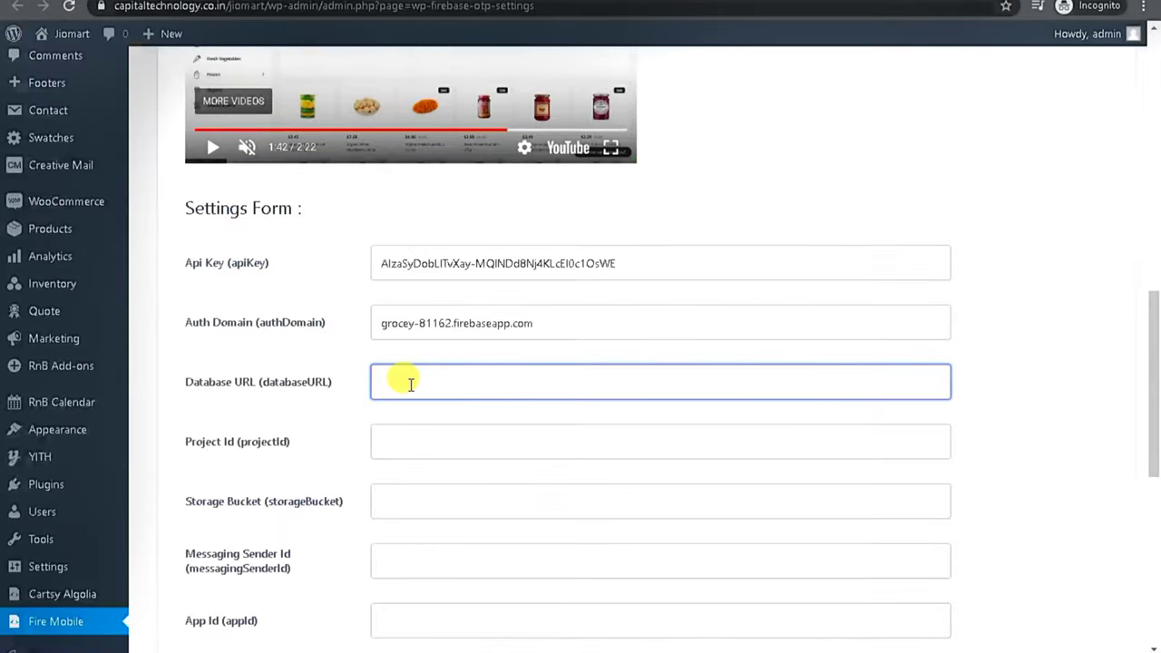
key(ctrl+v)
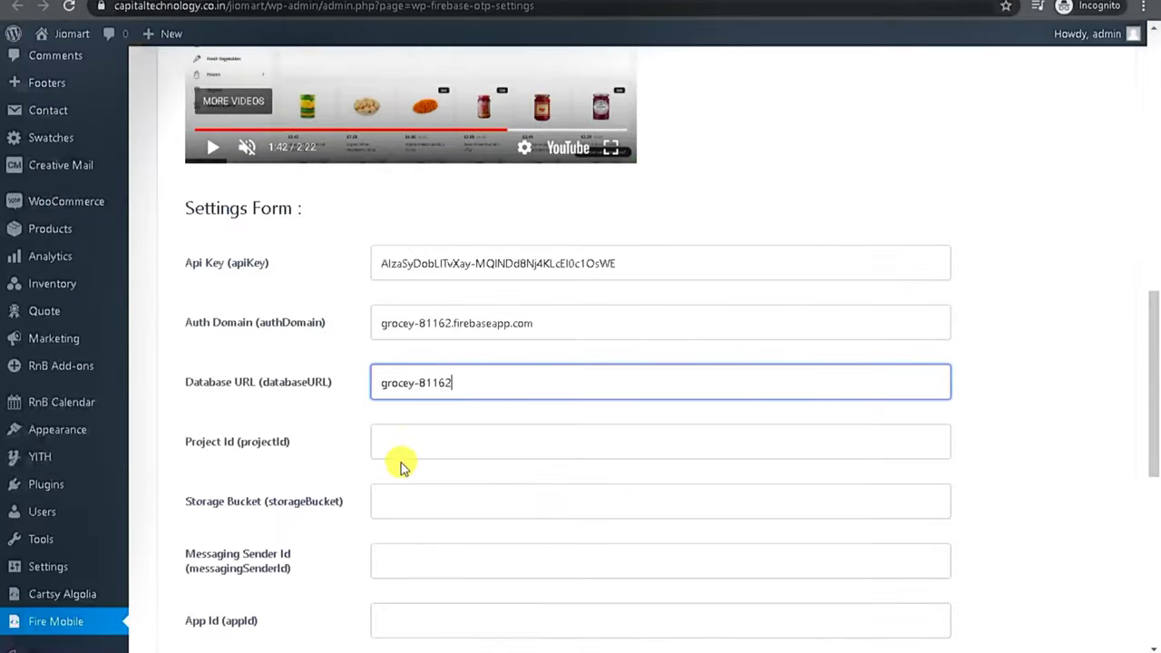
click(400, 445)
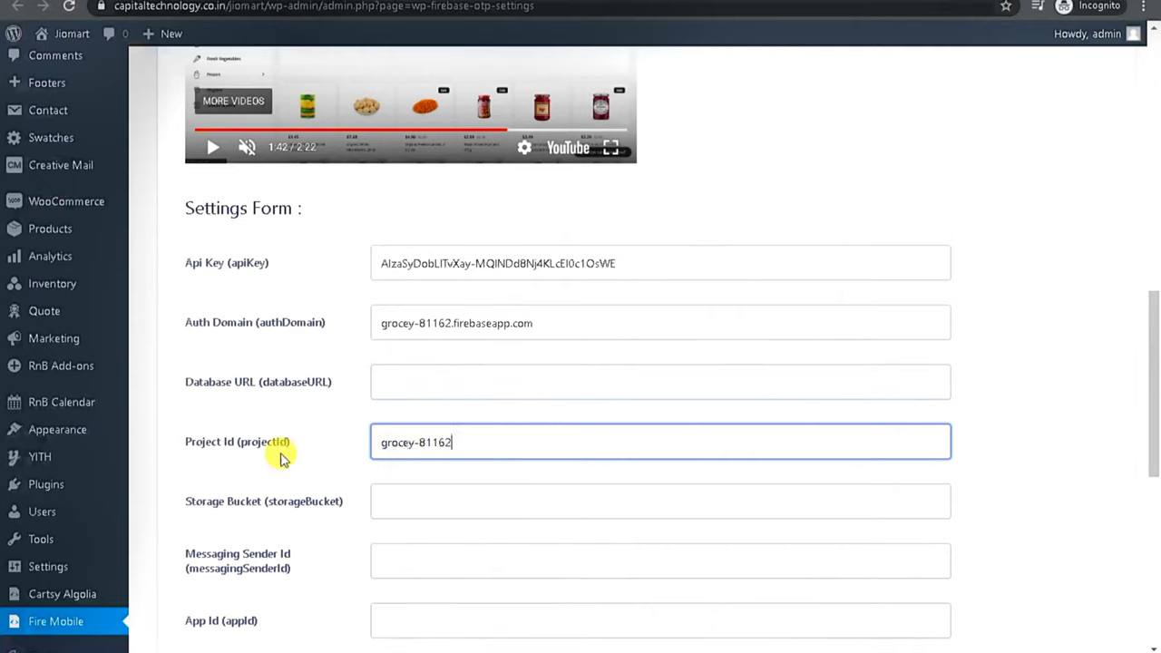
Fill Storage Bucket with grocey-81162.appspot.com from the Firebase config
drag(187, 381, 323, 376)
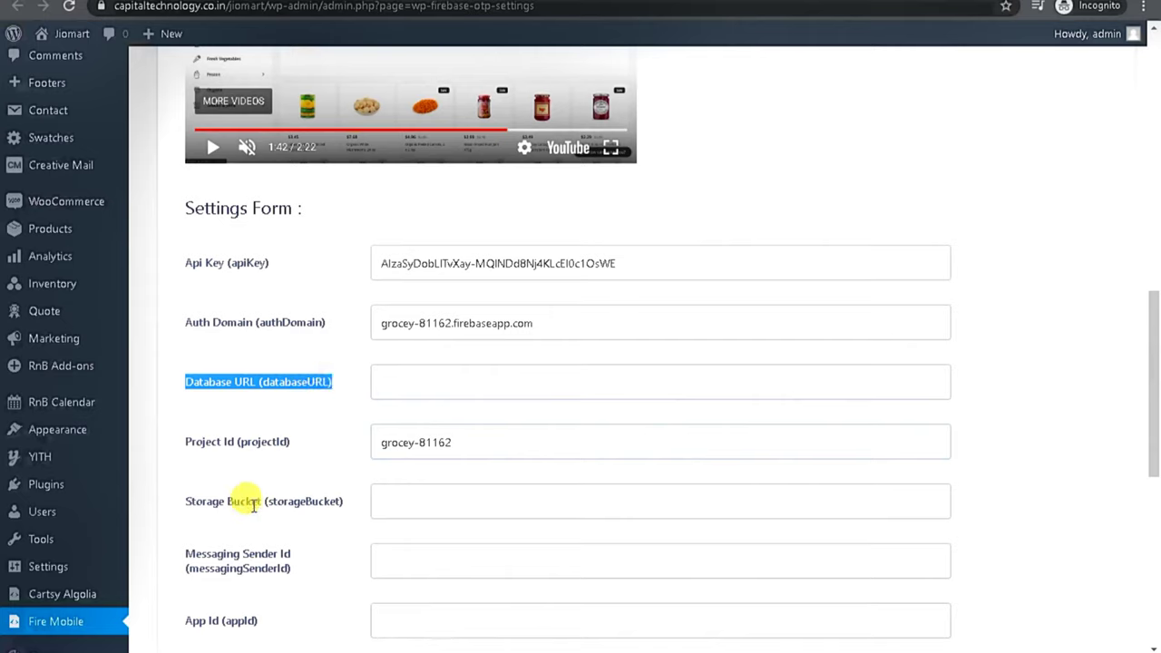
drag(184, 501, 338, 501)
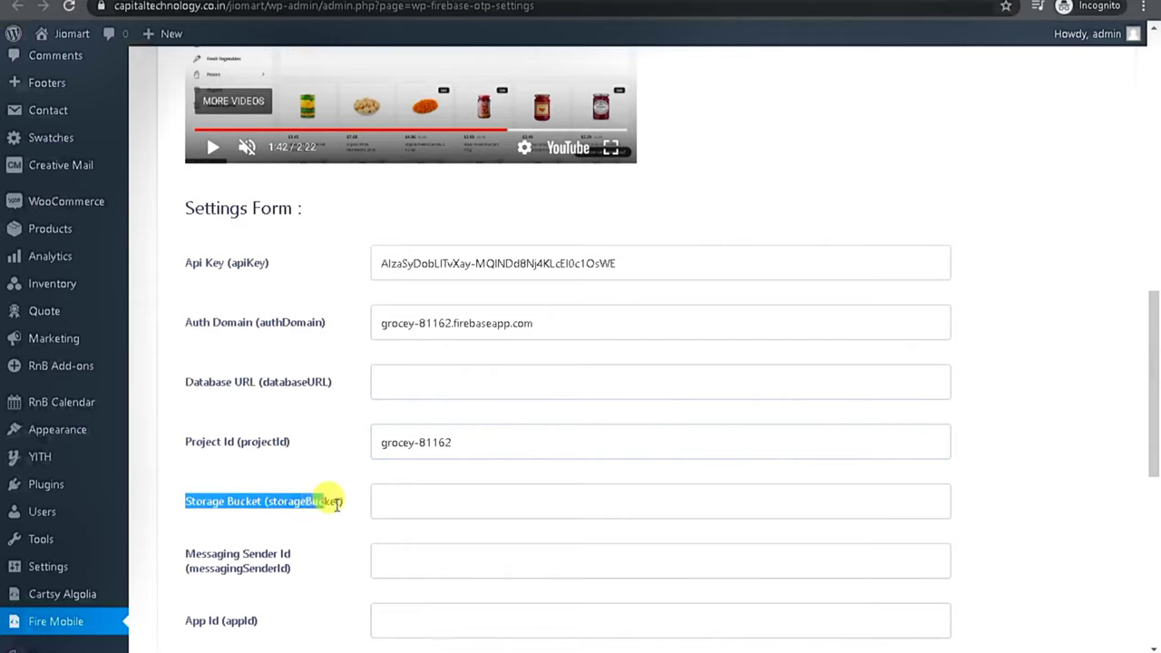
key(ctrl+Tab)
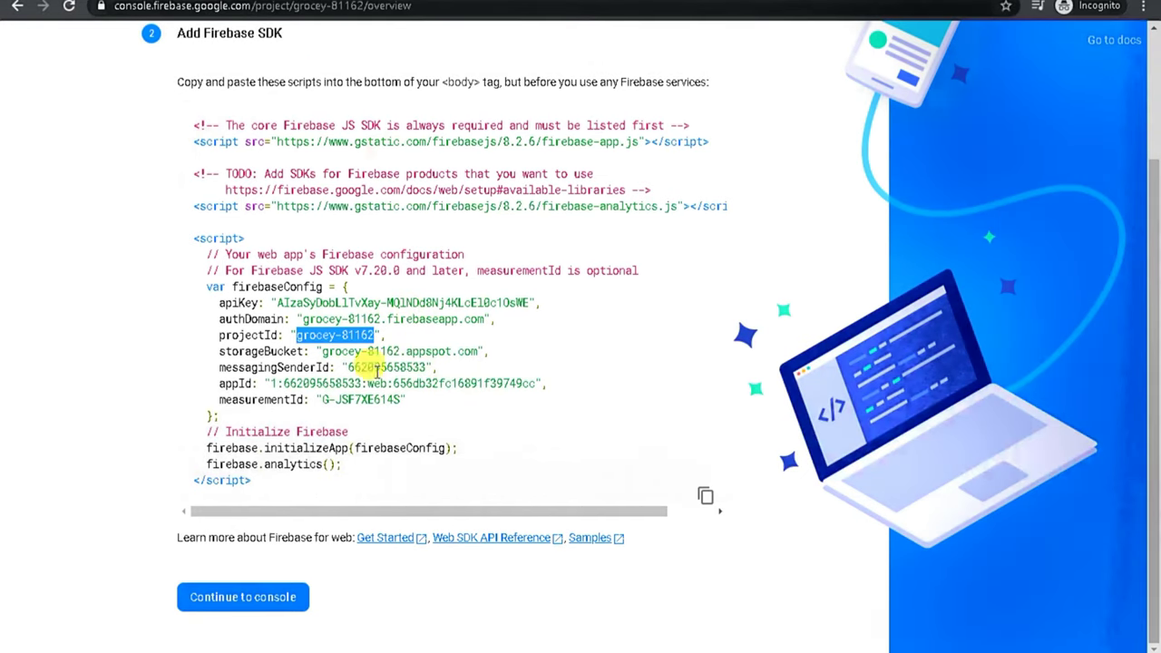
drag(324, 351, 458, 349)
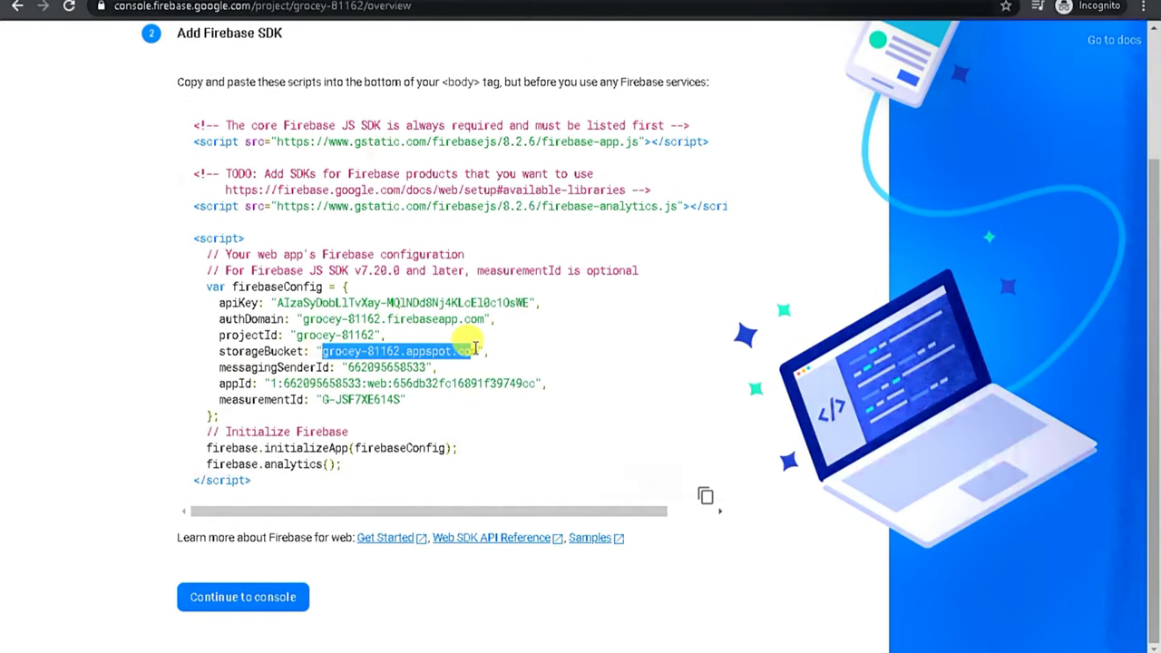
key(ctrl+Tab)
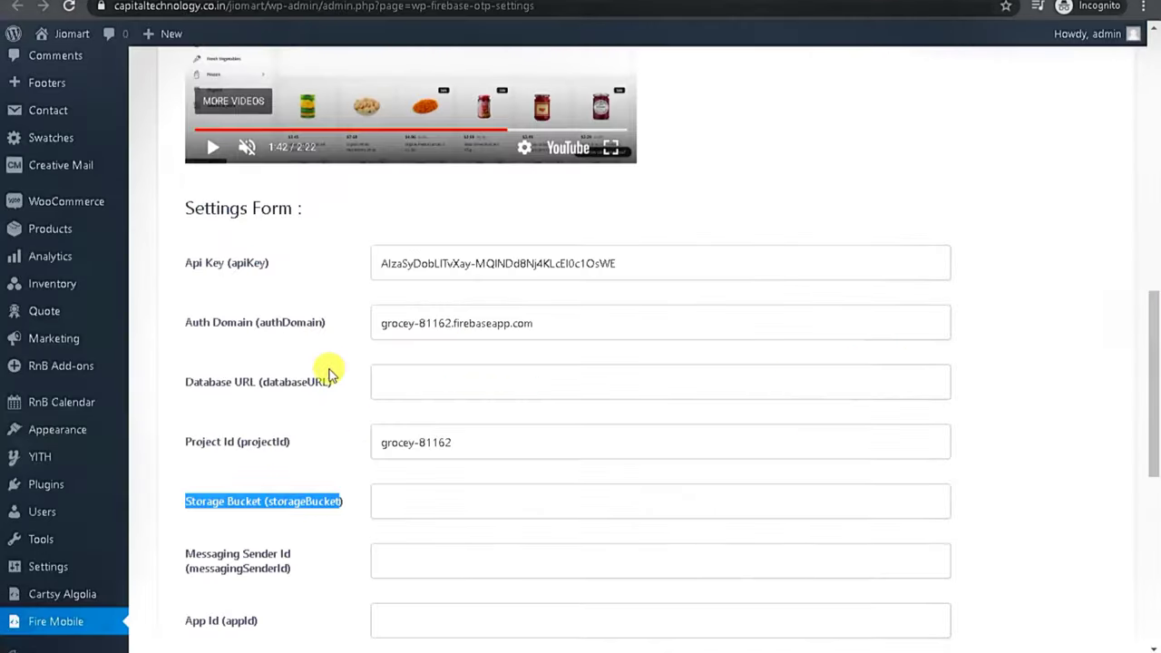
click(408, 503)
key(ctrl+v)
click(404, 561)
key(ctrl+Tab)
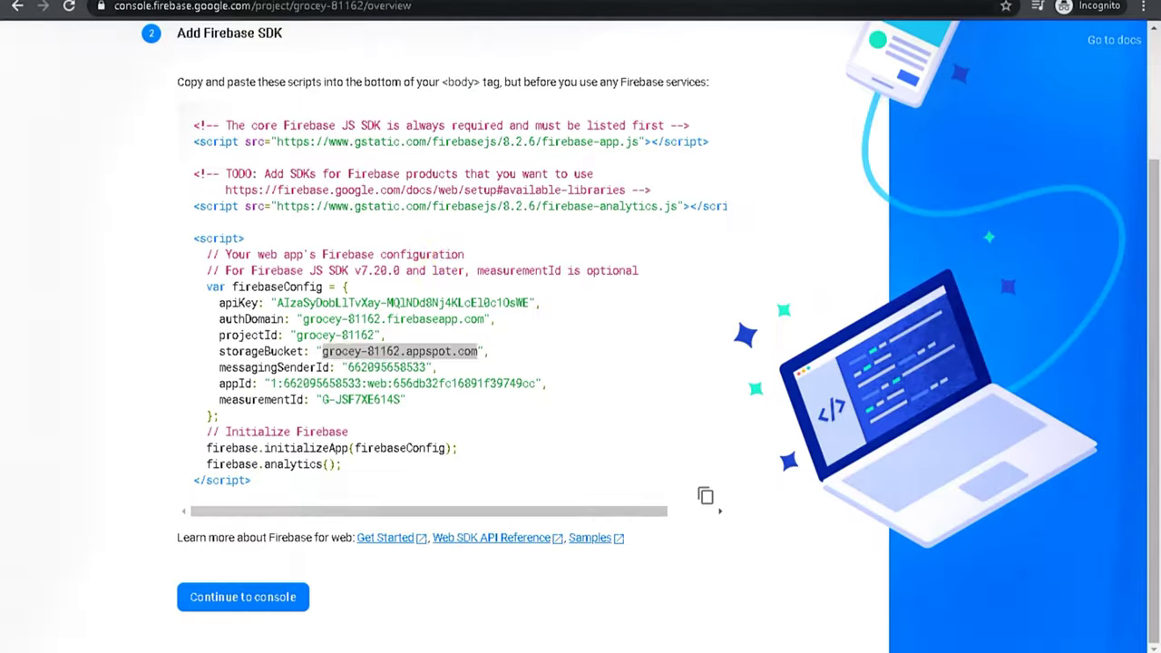
drag(351, 368, 406, 367)
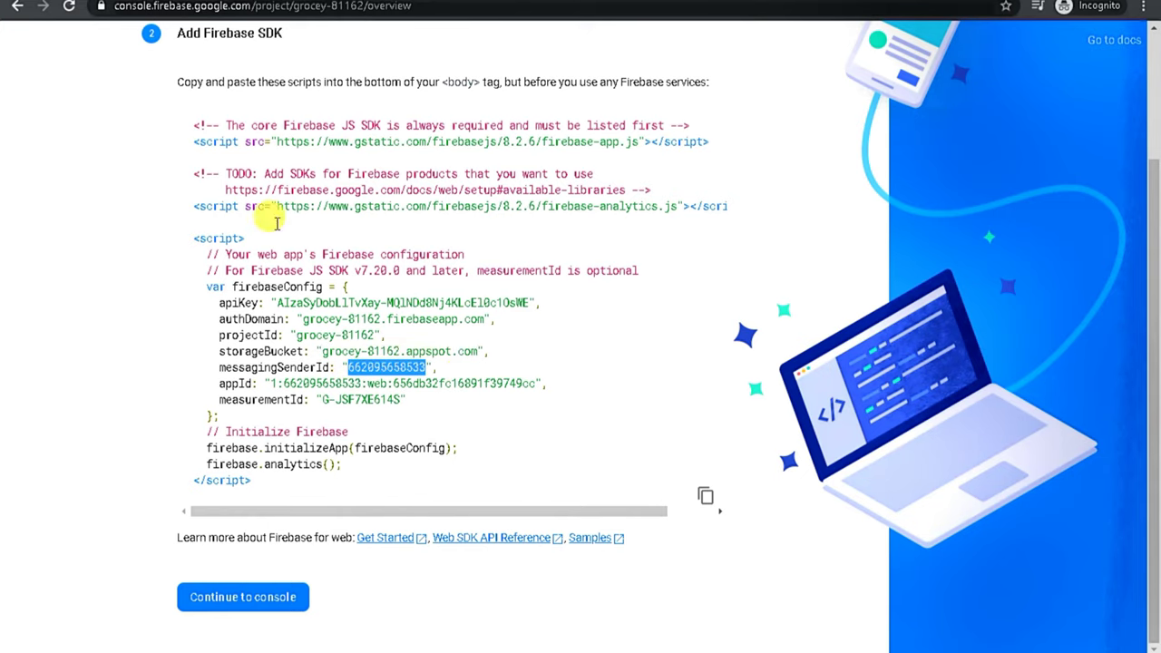
key(ctrl+Tab)
key(ctrl+v)
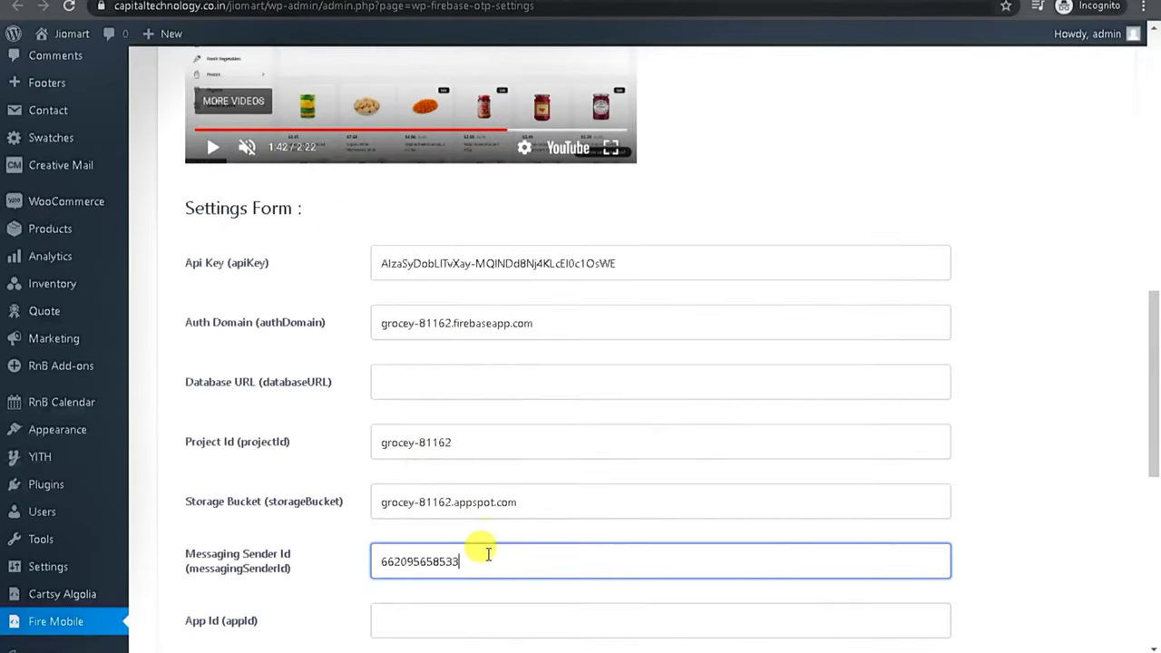
scroll(472, 549, down, 2)
Copy the Firebase appId into the App Id field
click(410, 465)
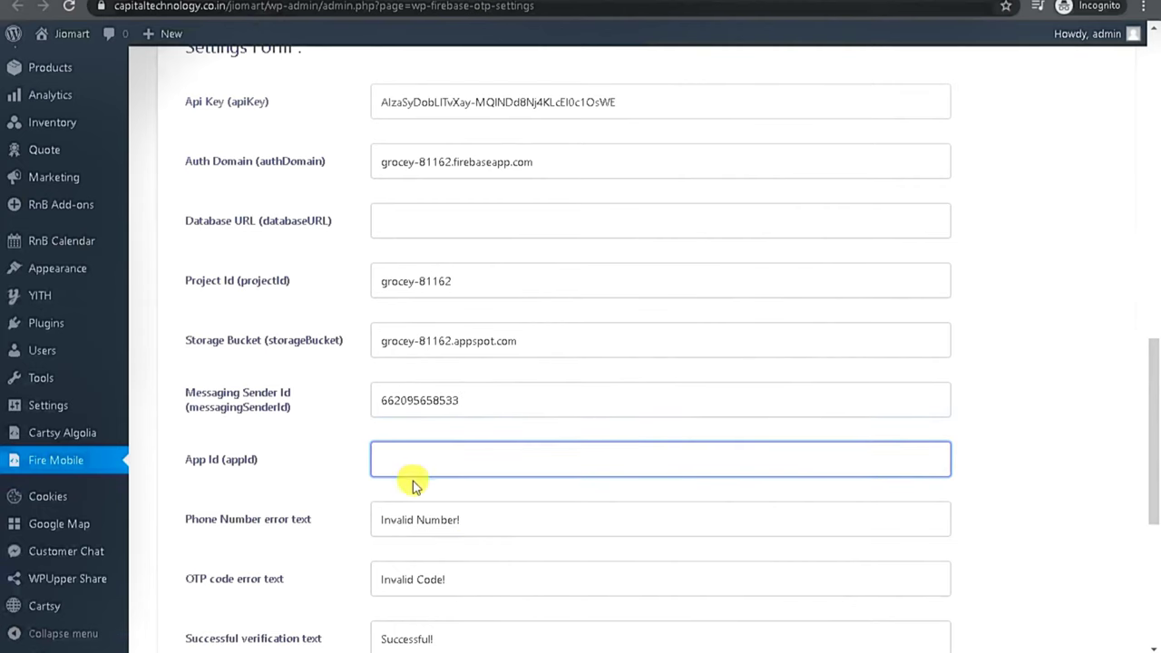
key(ctrl+Tab)
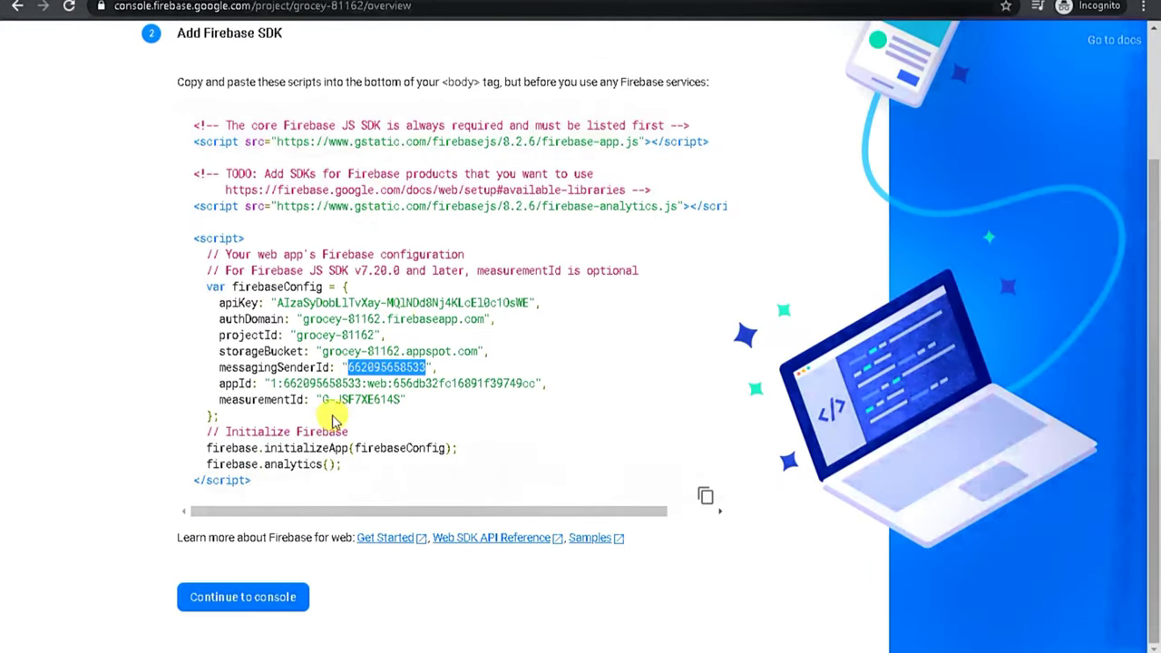
drag(274, 383, 529, 381)
key(ctrl+c)
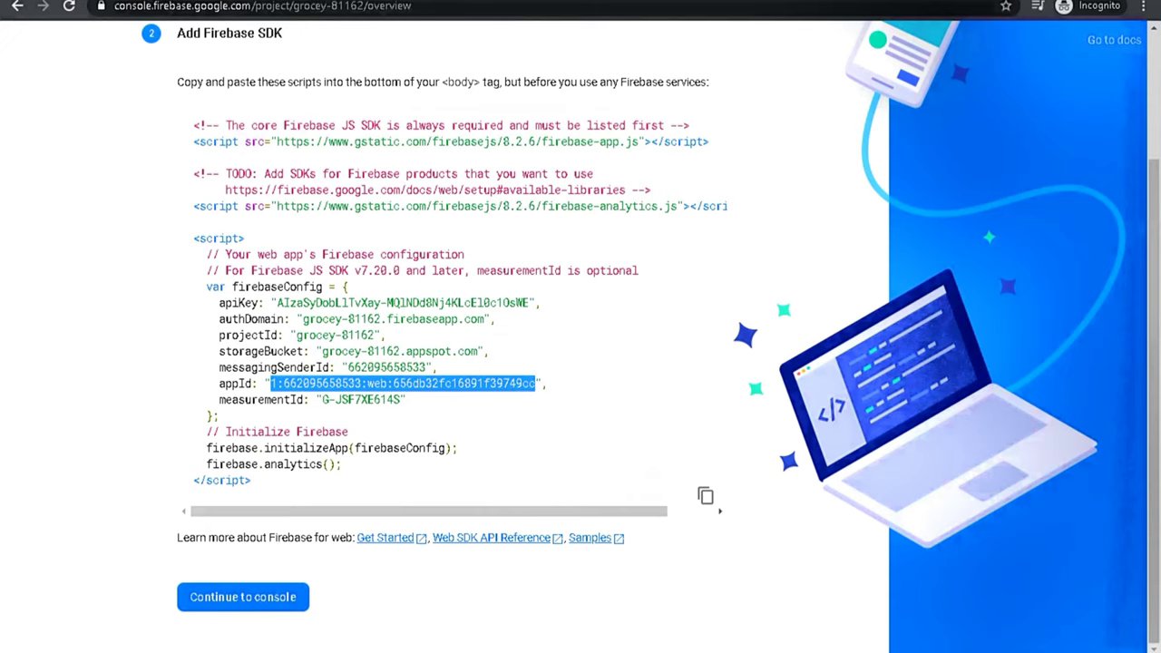
key(ctrl+Tab)
key(ctrl+v)
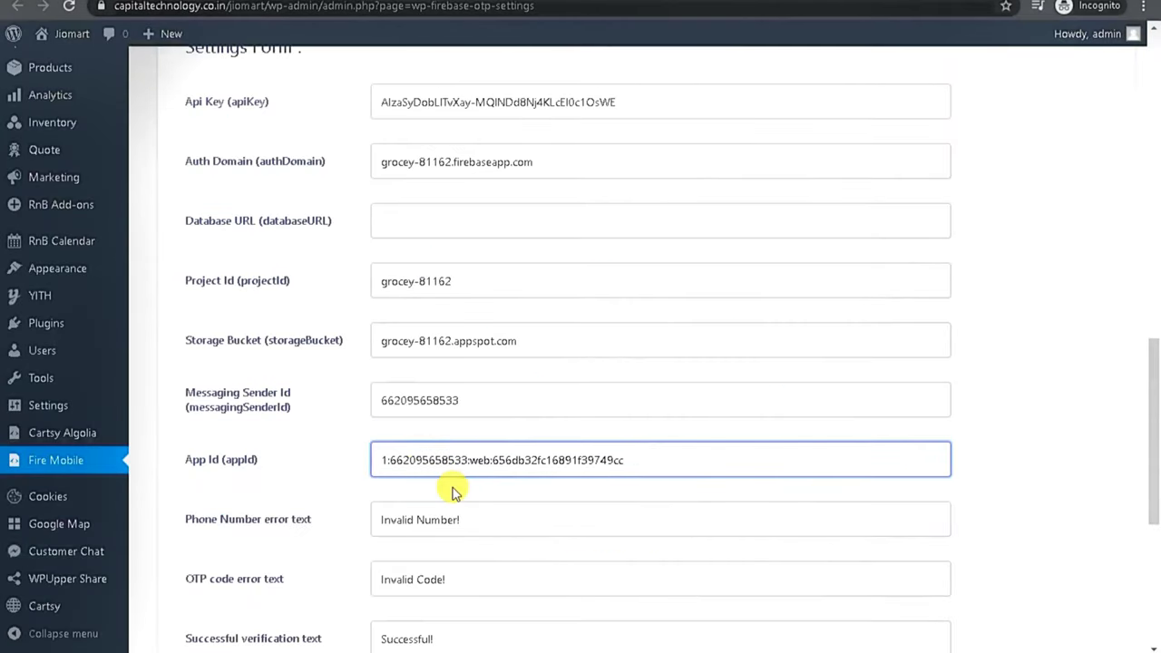
Put the store's web address into Database URL and save the Fire Mobile settings
scroll(426, 463, up, 1)
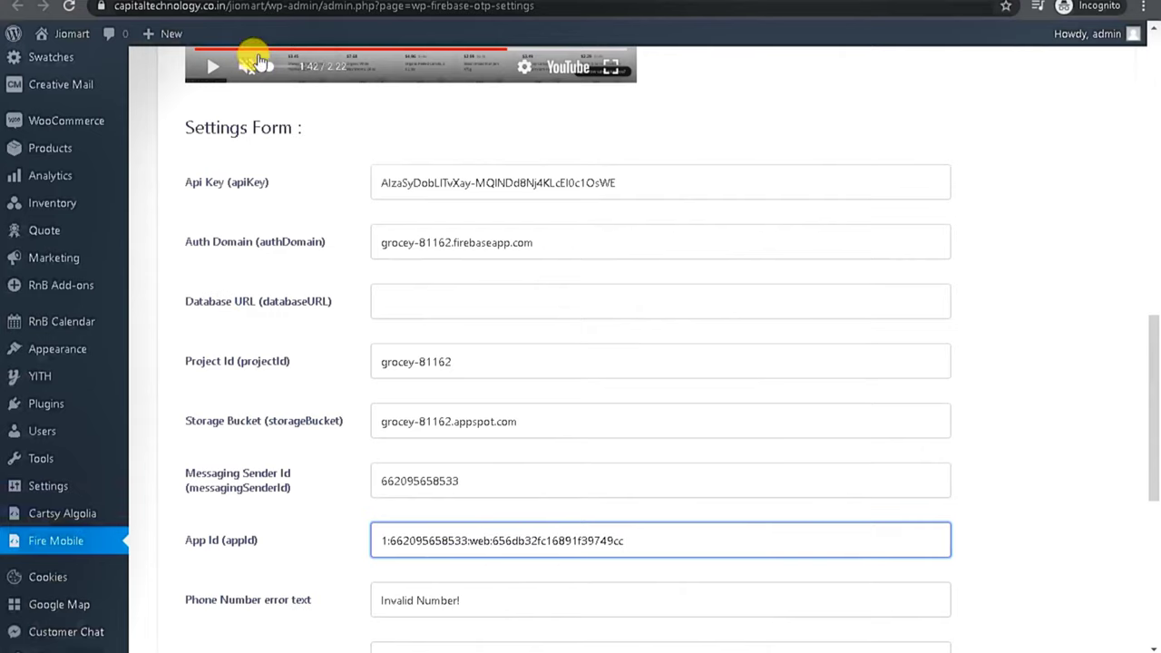
drag(299, 5, 4, 5)
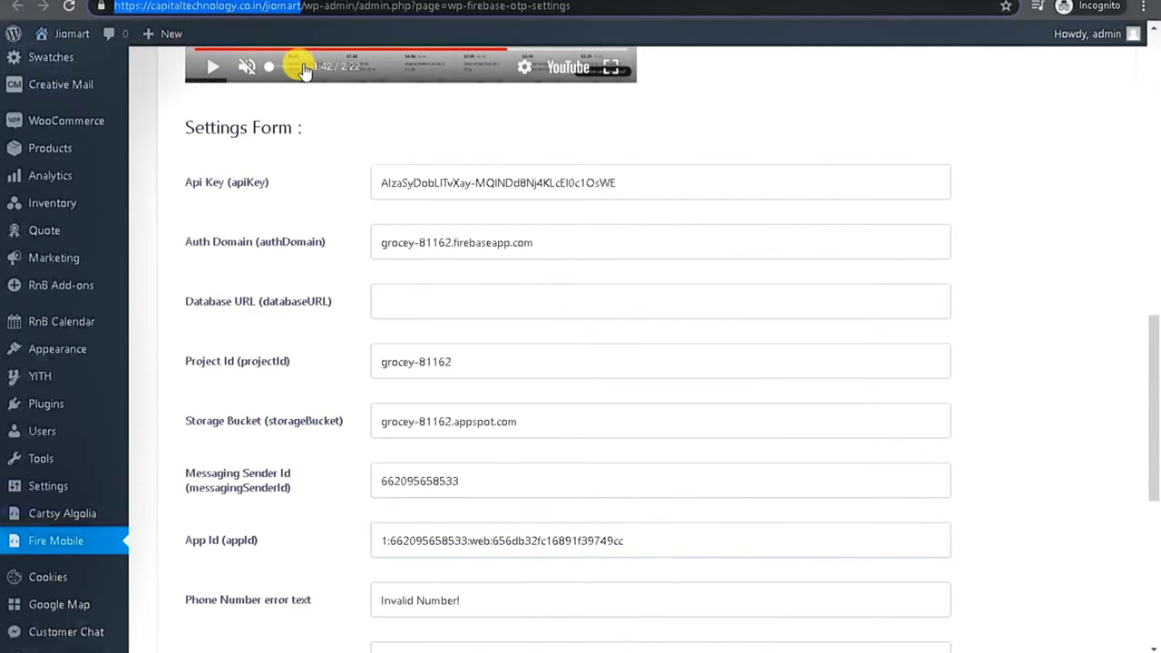
click(411, 300)
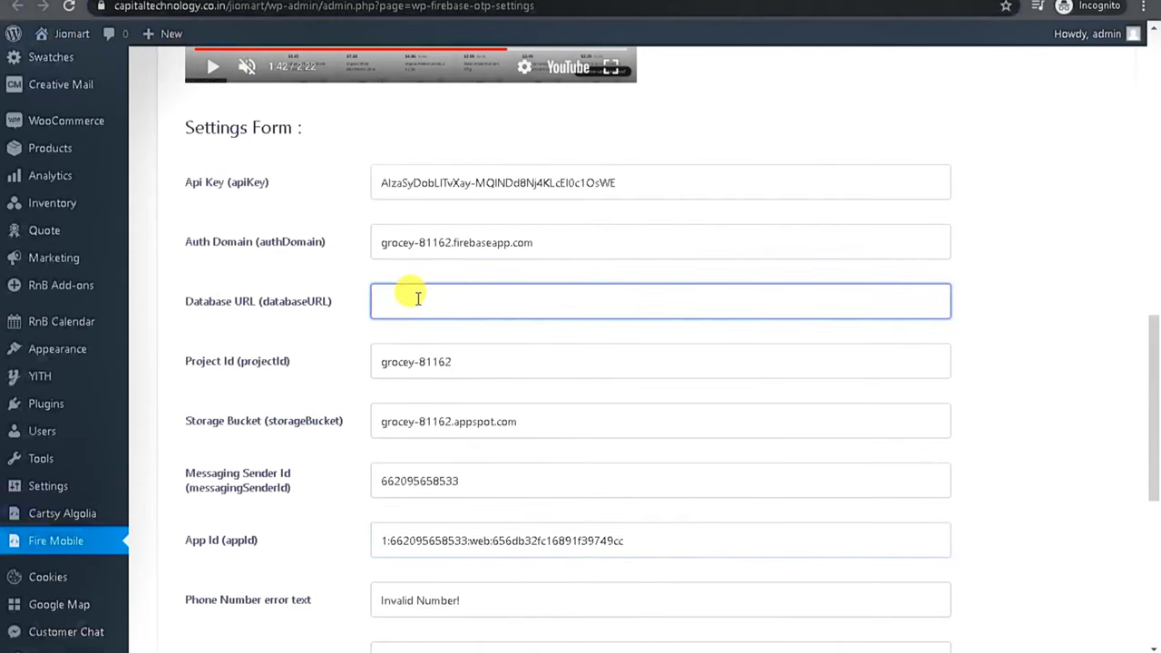
key(ctrl+v)
scroll(554, 360, down, 5)
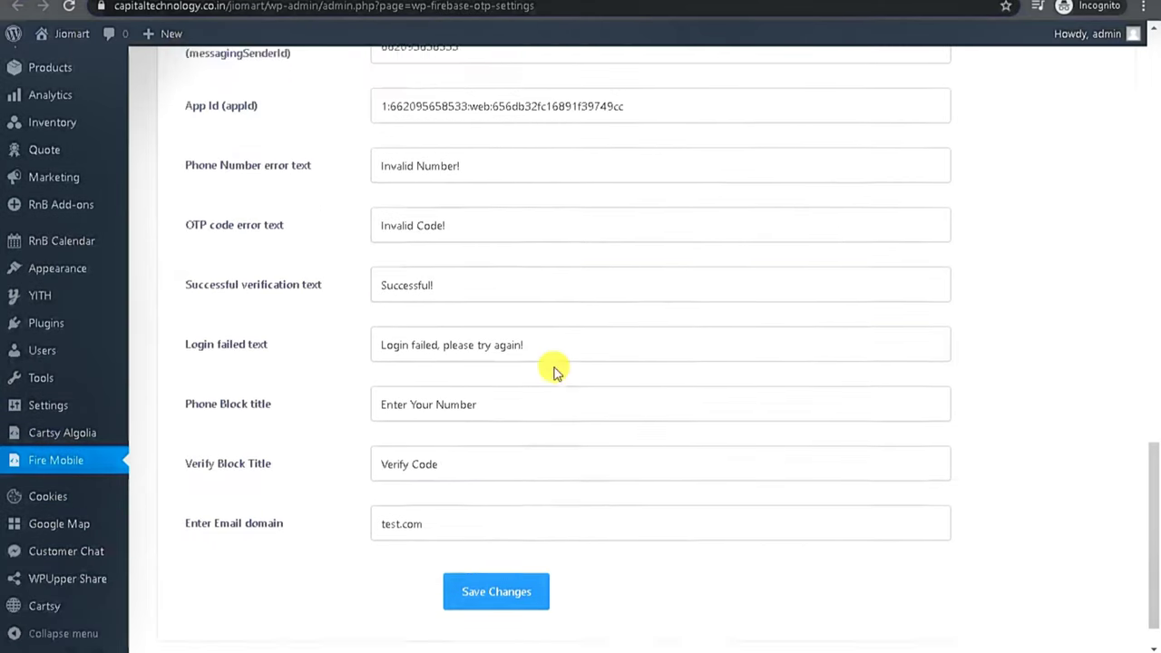
click(467, 552)
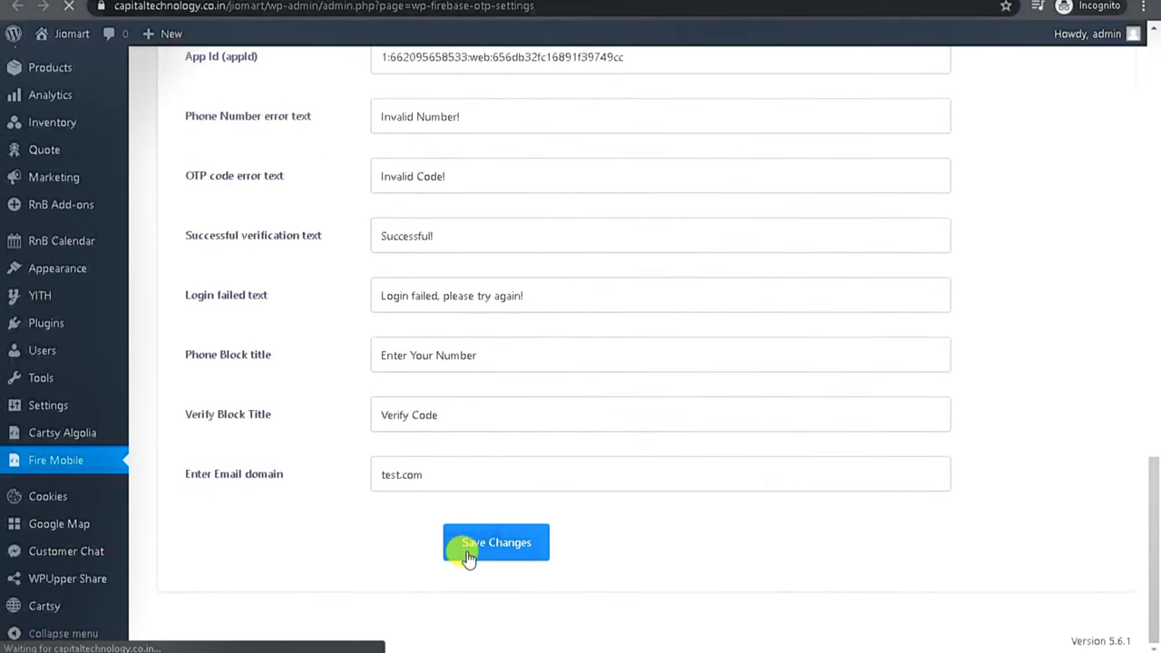
scroll(468, 559, down, 15)
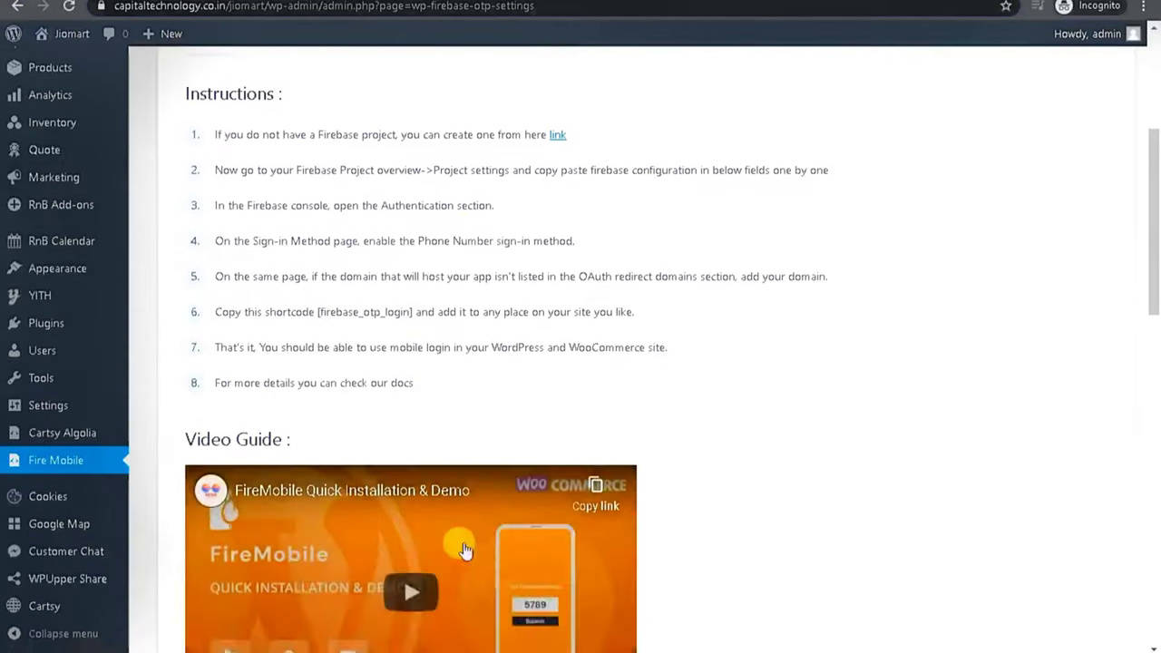
click(402, 474)
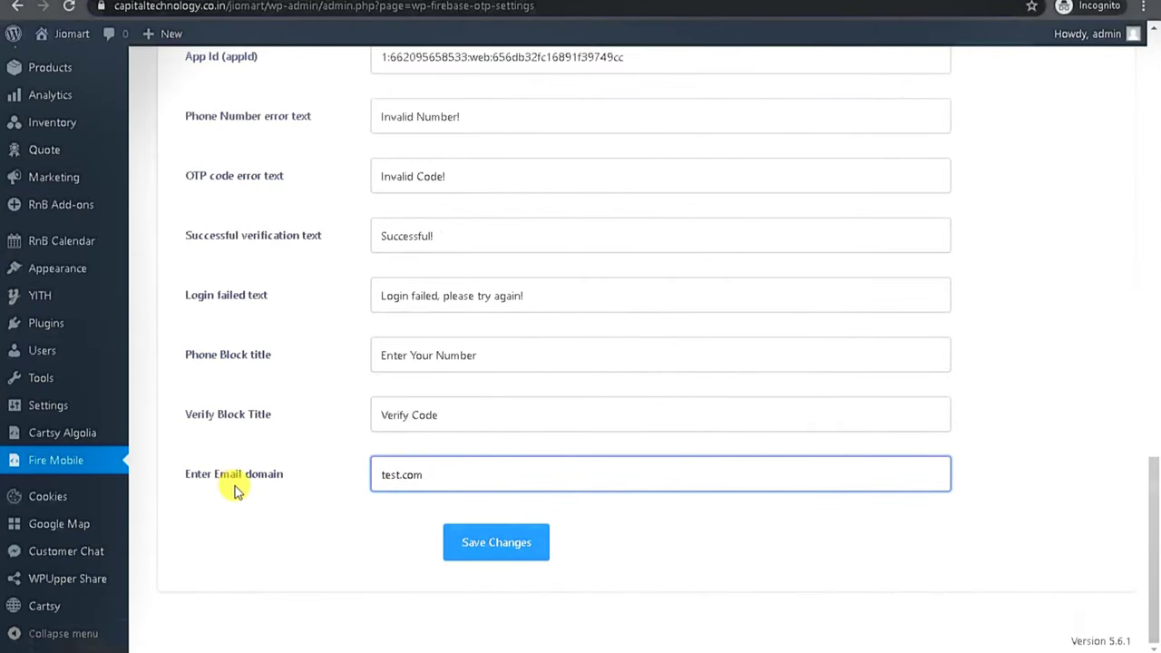
Replace test.com in Enter Email domain with the admin e-mail address and save
drag(444, 481, 382, 479)
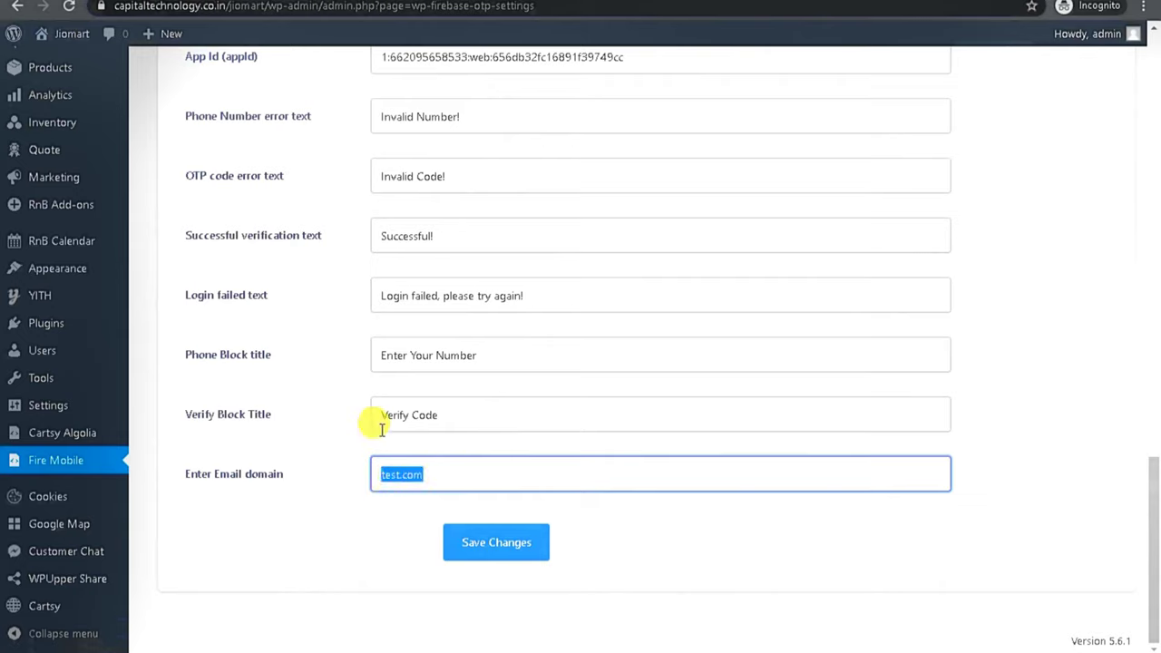
key(ctrl+v)
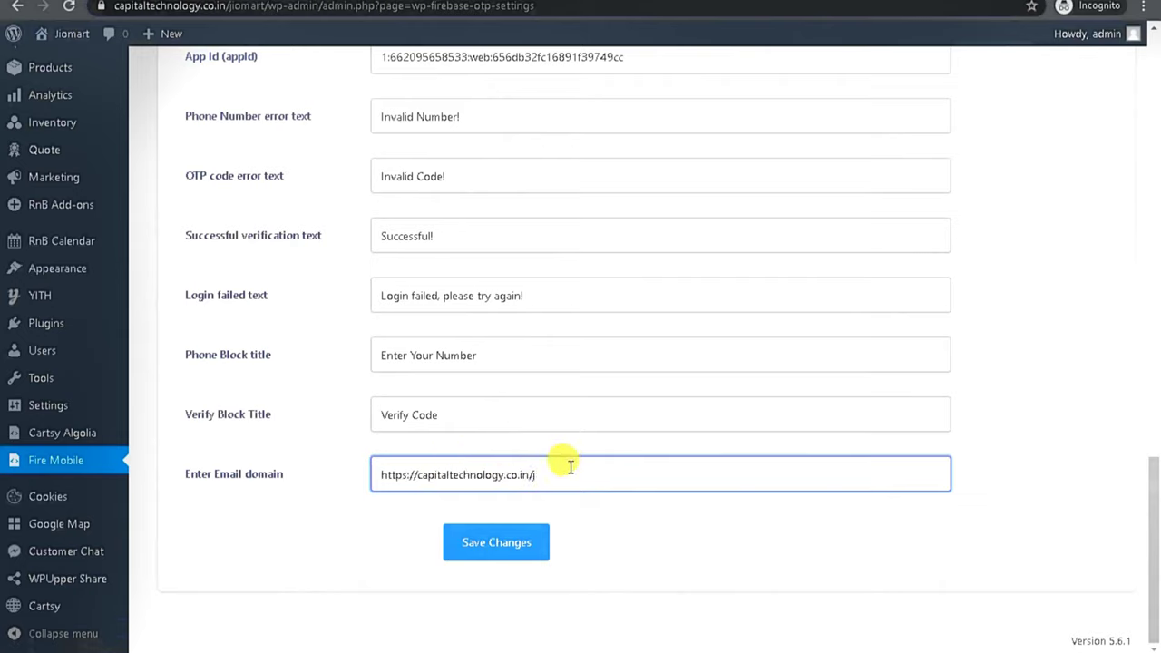
drag(420, 478, 334, 480)
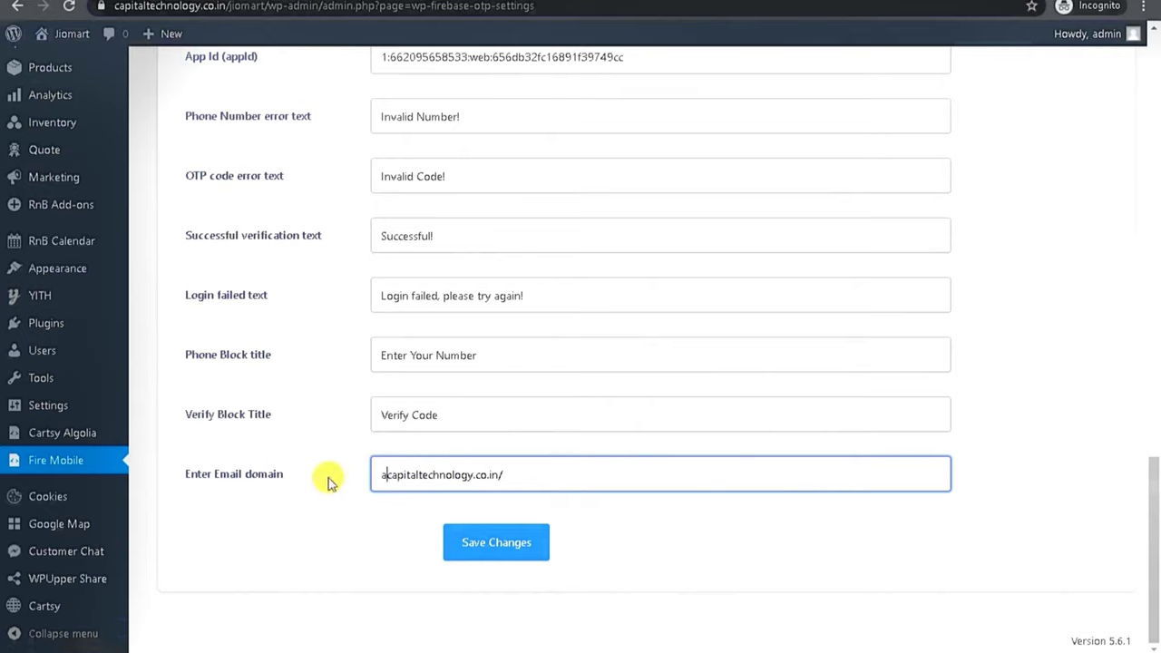
click(568, 478)
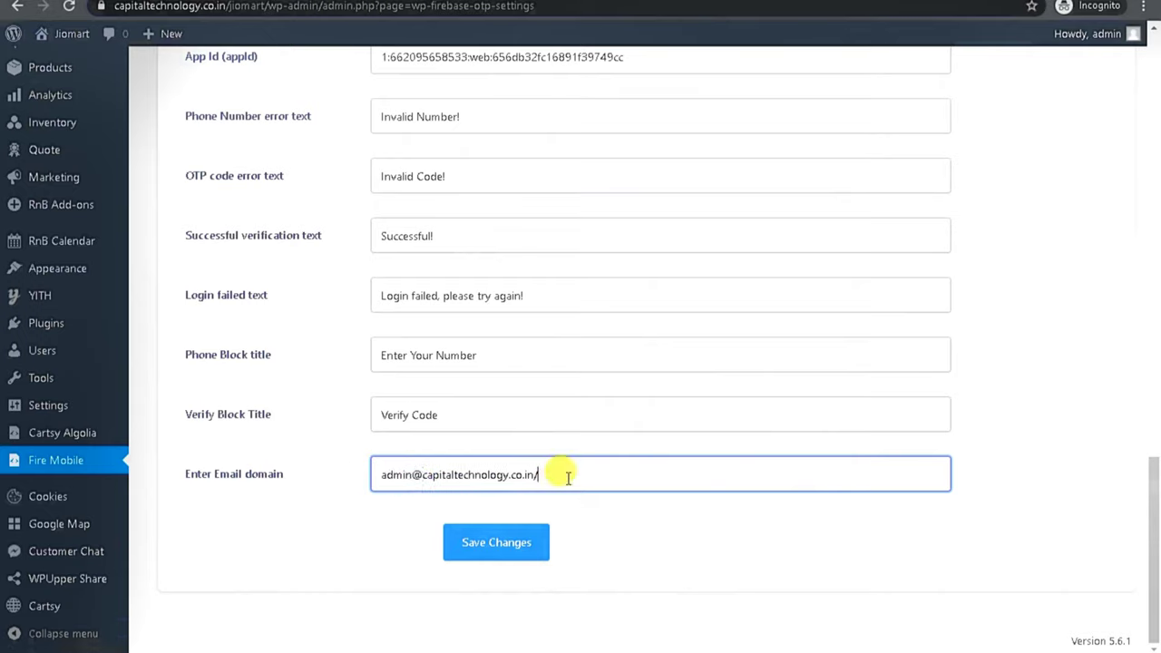
click(498, 552)
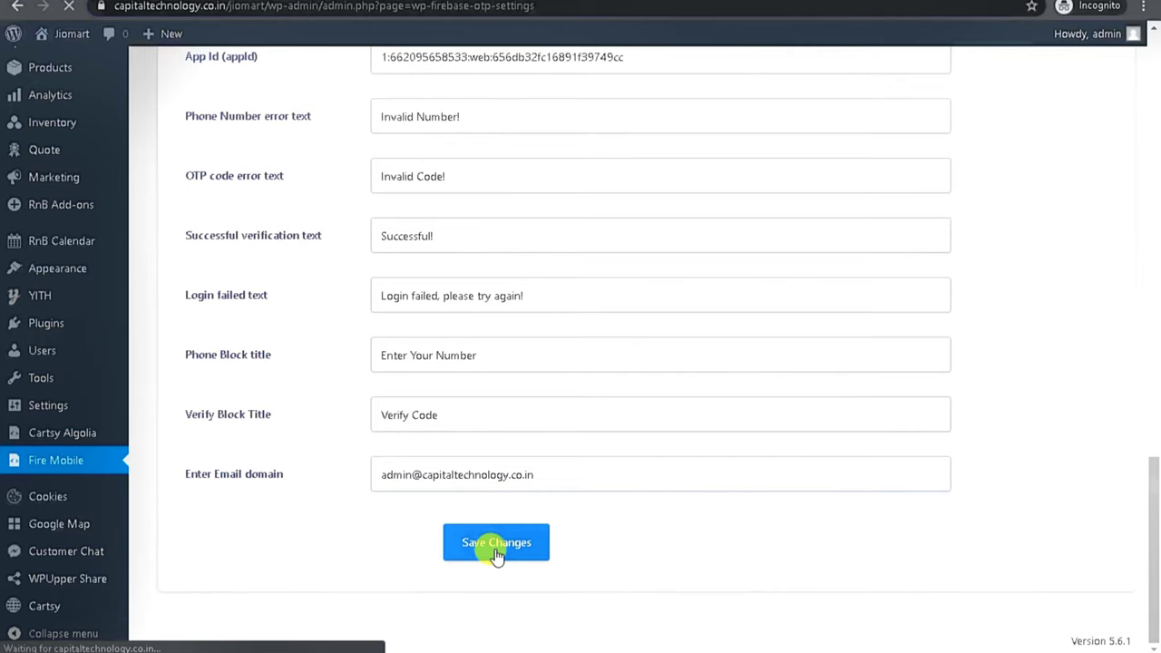
scroll(599, 475, down, 5)
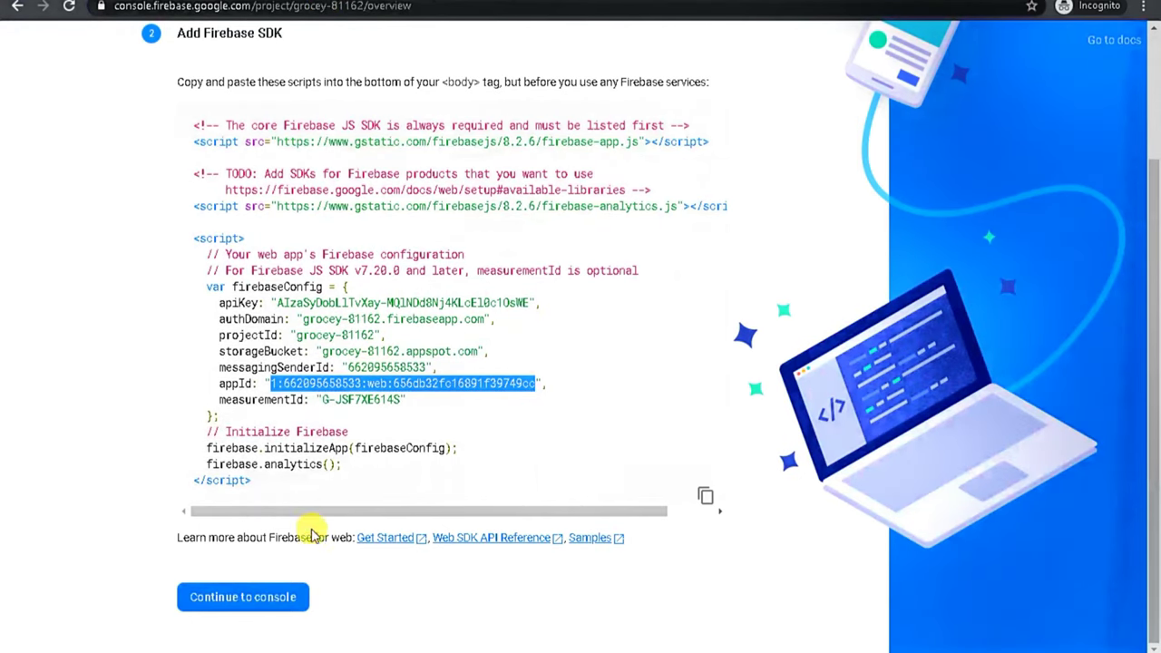
Continue to the Firebase console and browse the Authentication and Cloud Firestore pages
click(260, 597)
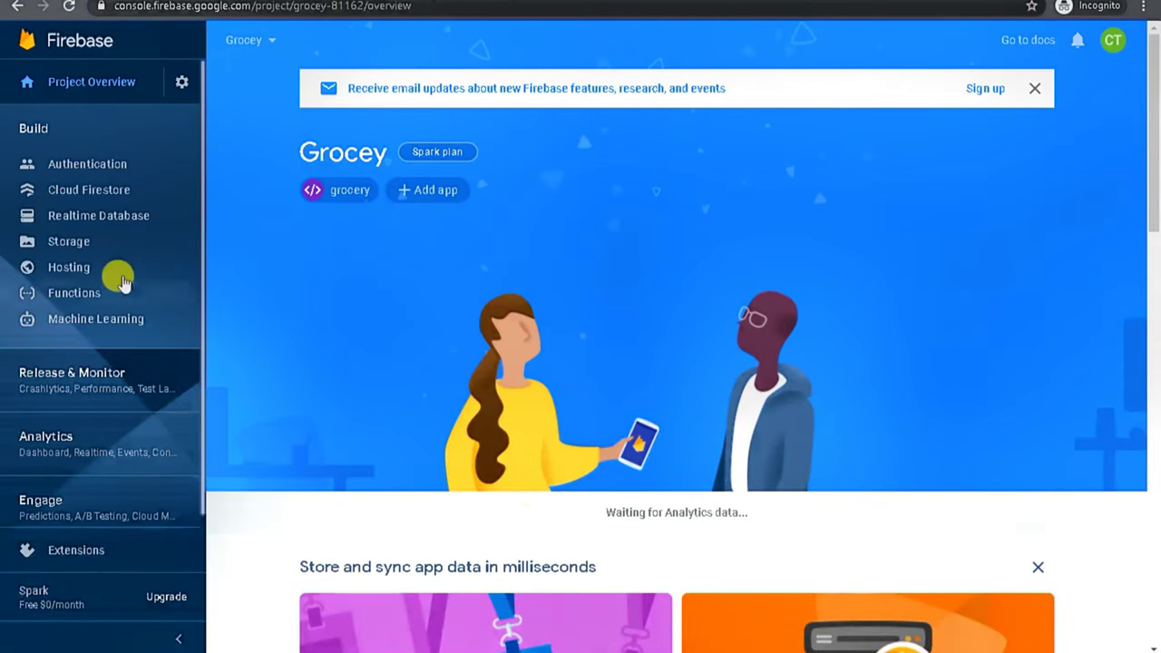
click(84, 169)
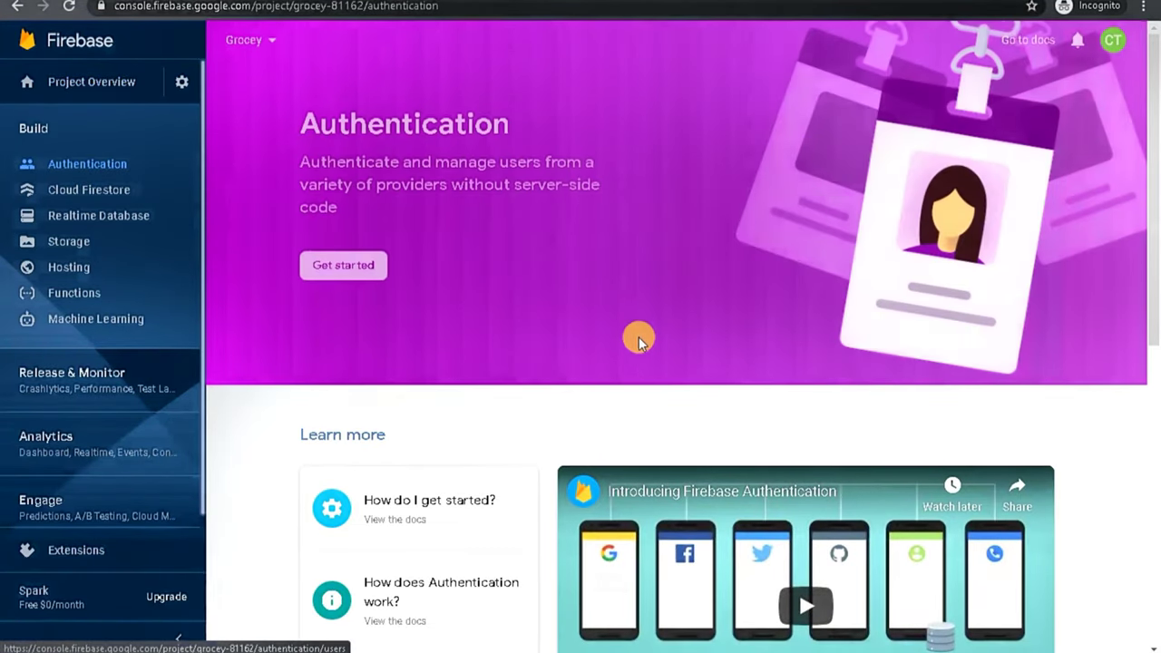
scroll(570, 483, down, 4)
scroll(570, 484, up, 4)
scroll(570, 484, down, 5)
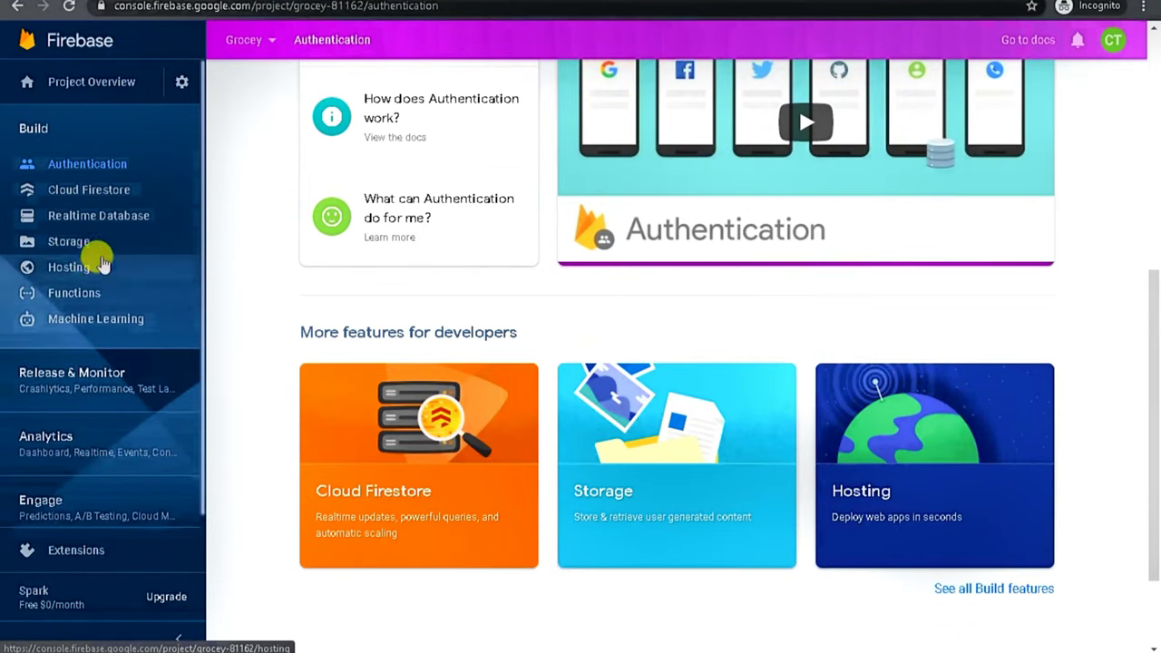
click(89, 191)
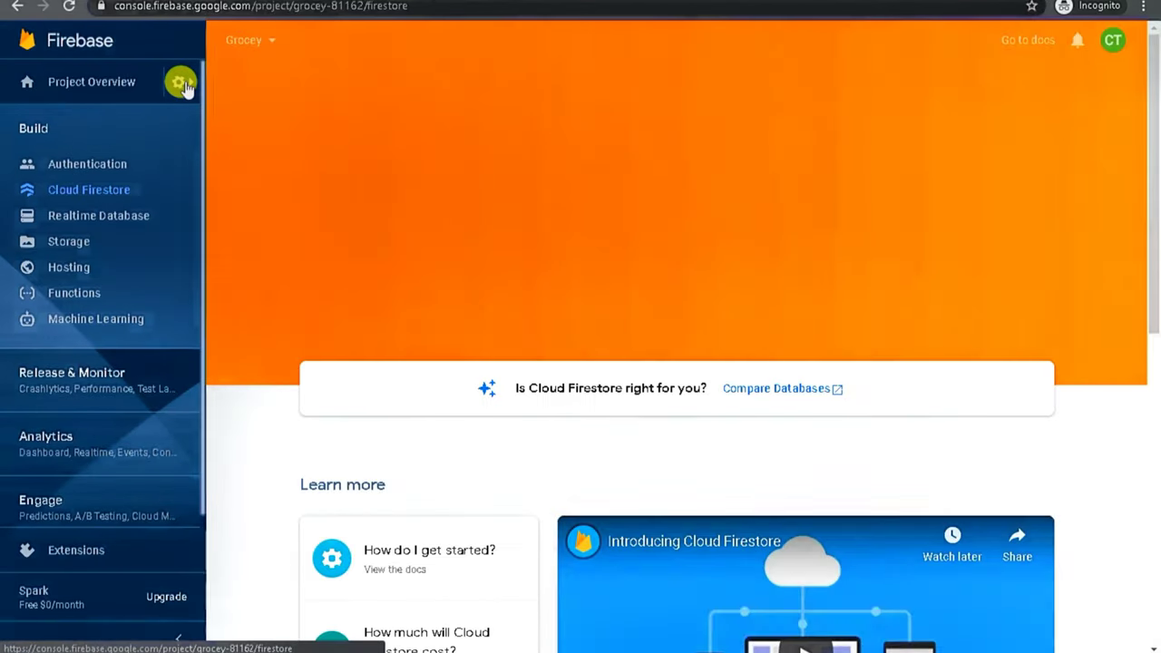
scroll(413, 293, down, 4)
scroll(412, 293, up, 3)
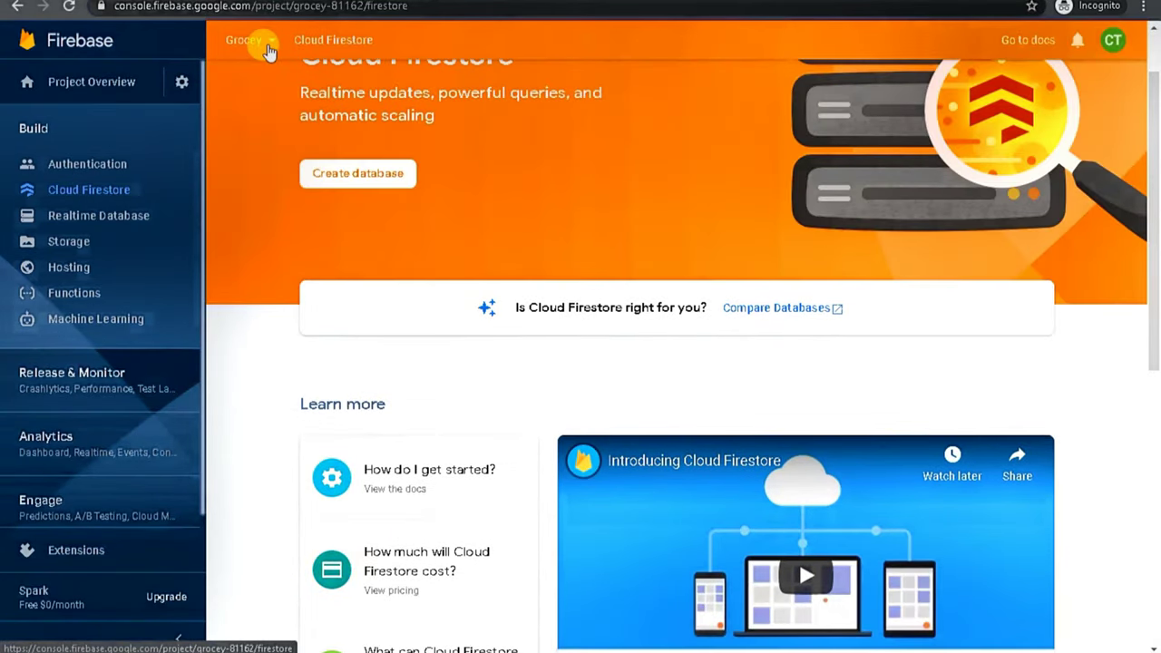
Switch to the Grocey project from all projects and open Authentication sign-in methods
click(256, 40)
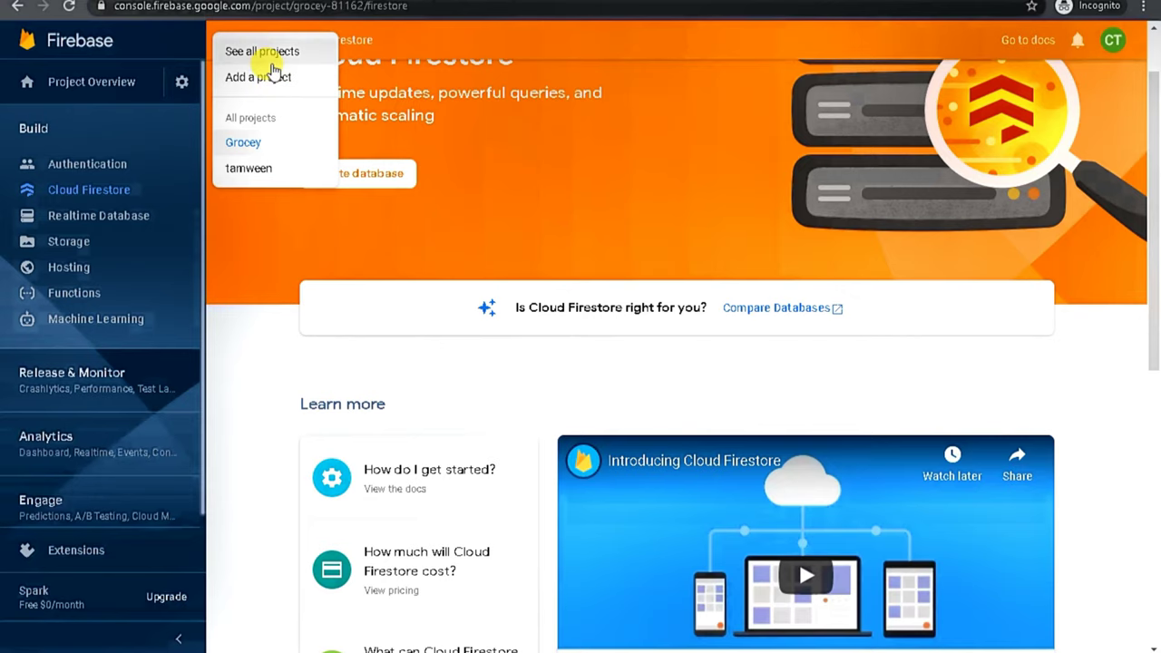
click(285, 62)
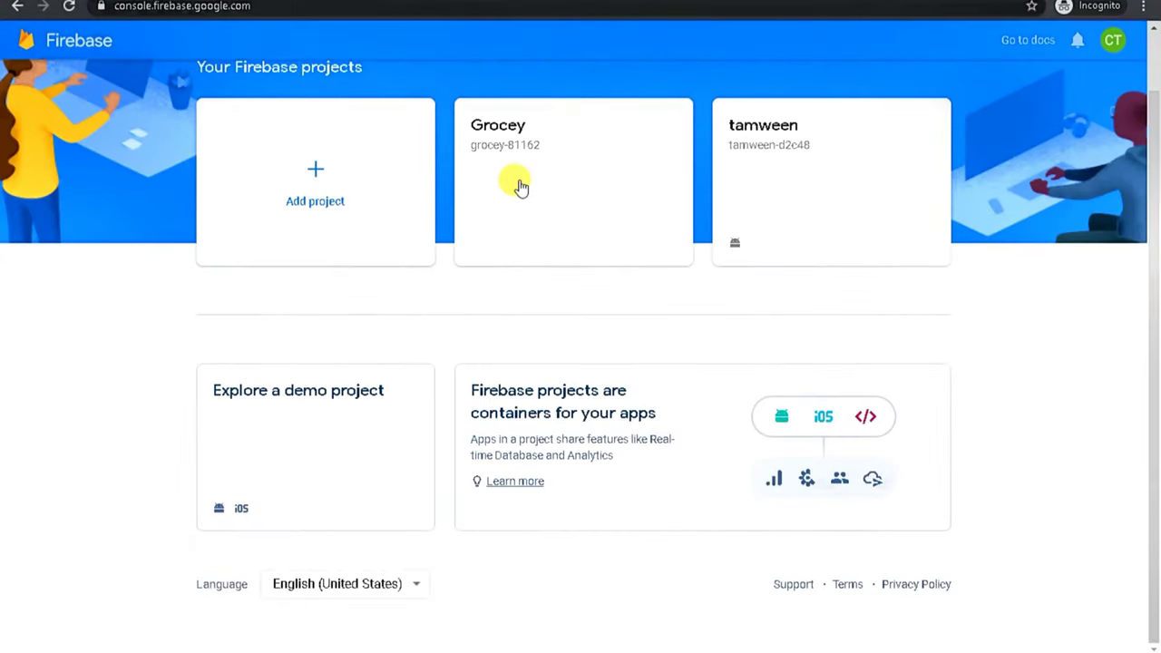
click(565, 173)
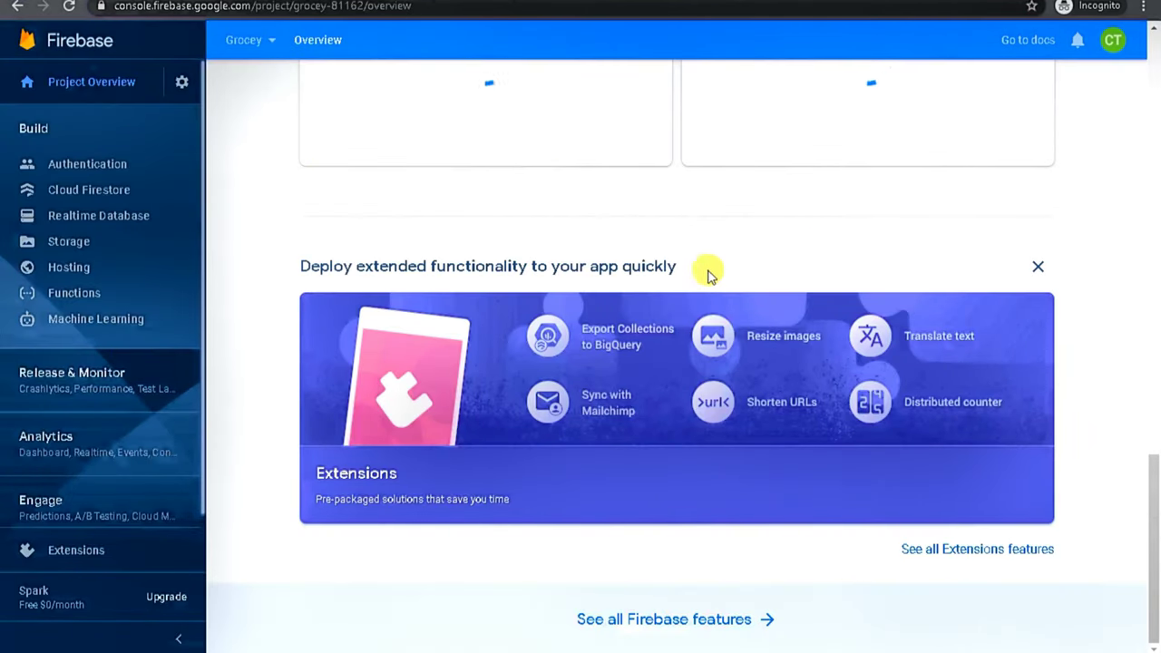
click(40, 198)
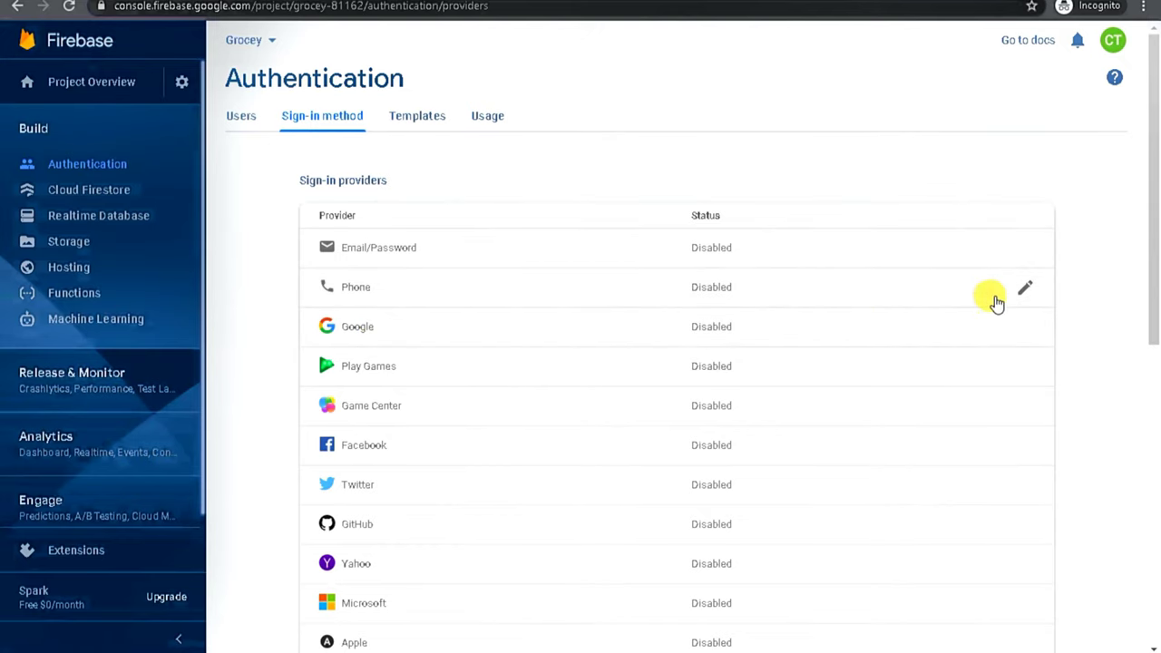
Enable the Phone sign-in provider and save it
click(1024, 287)
click(891, 348)
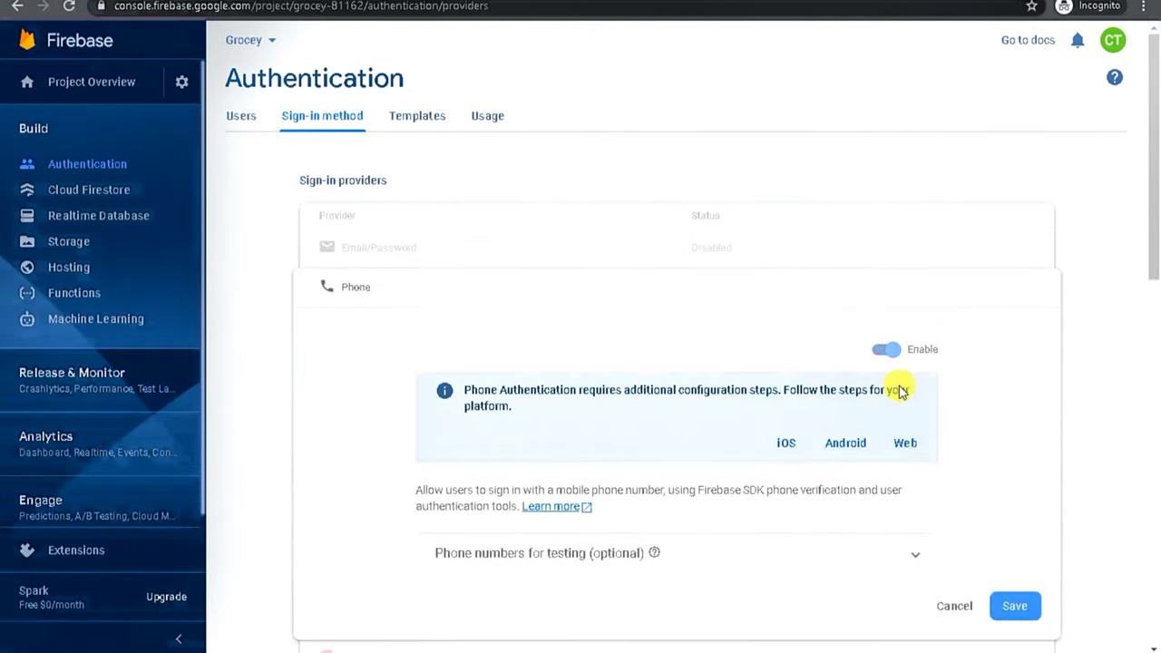
scroll(998, 596, down, 1)
click(1011, 527)
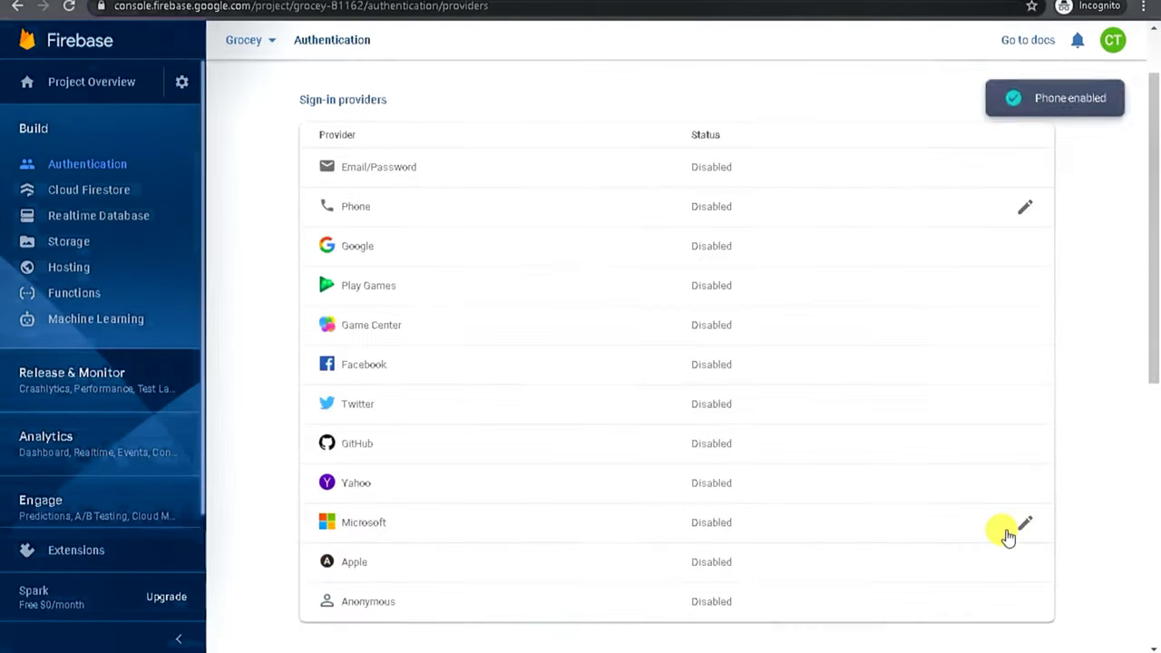
Add capitaltechnology.co.in as an authorized domain
scroll(662, 504, down, 4)
scroll(663, 504, down, 1)
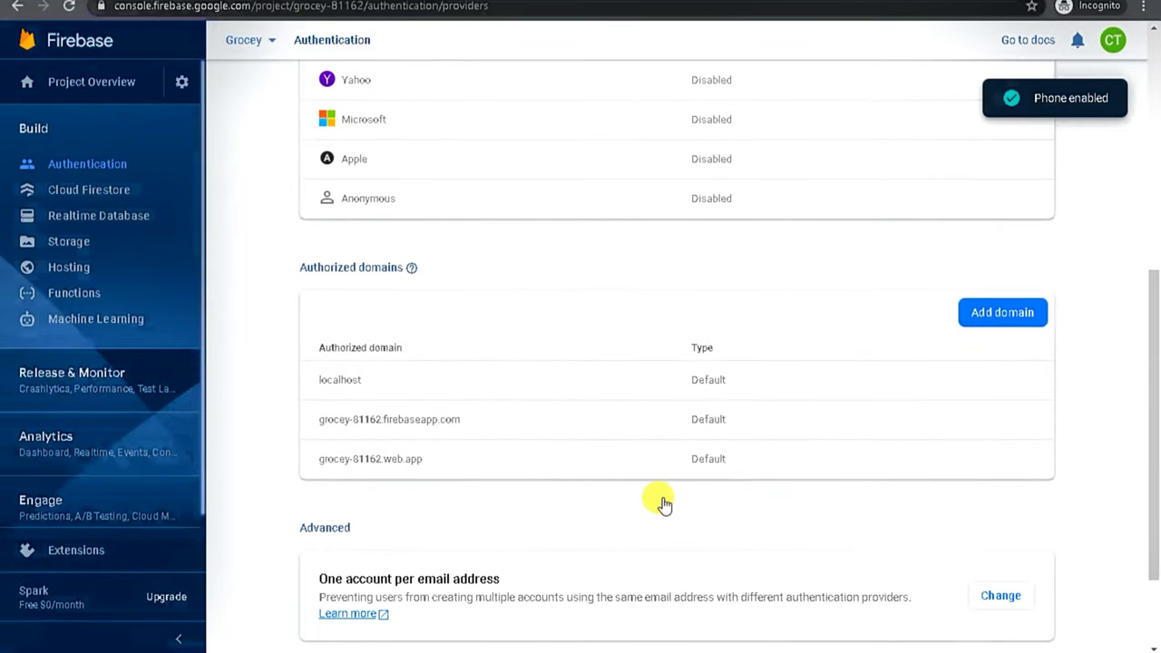
scroll(663, 504, down, 2)
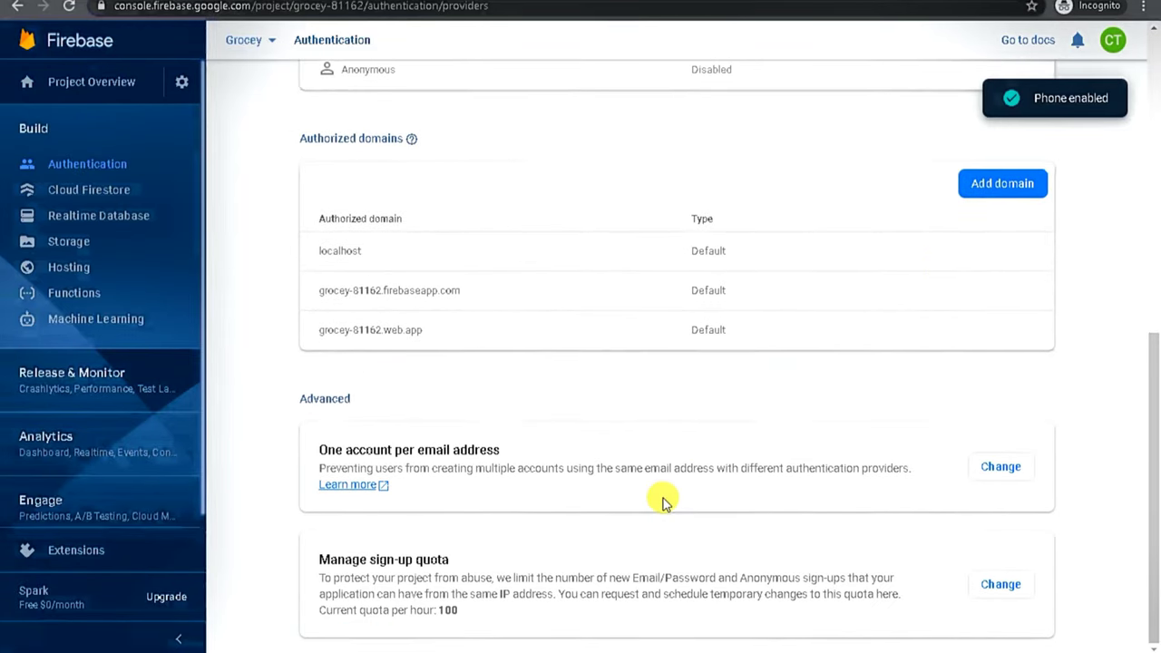
click(985, 189)
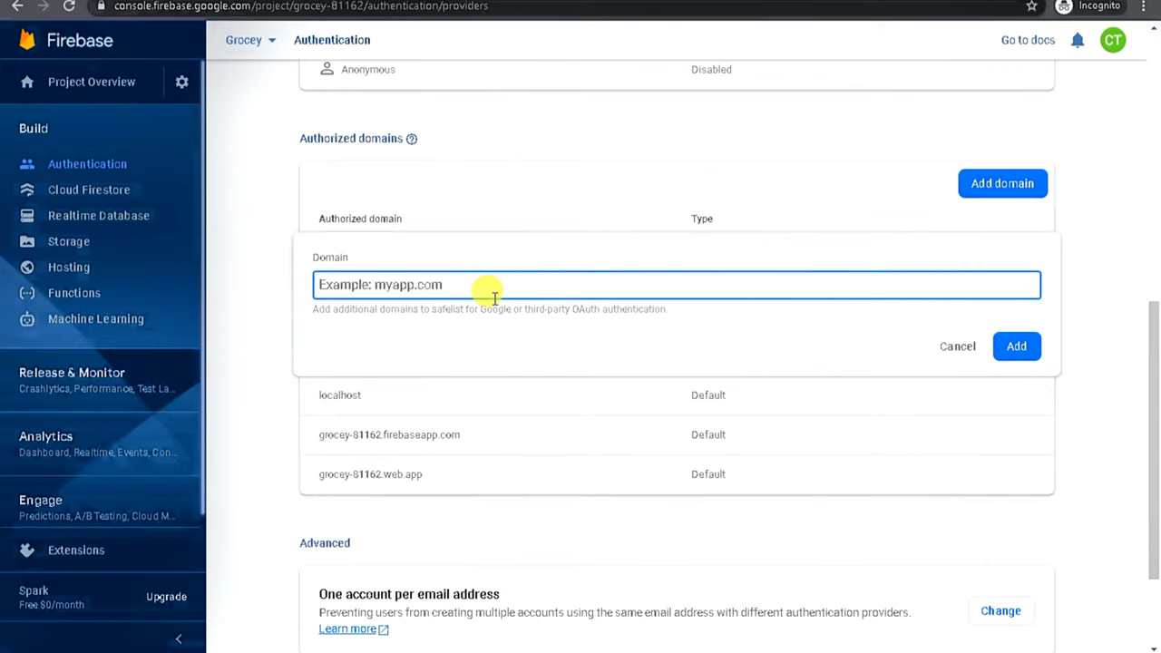
text(https://capitaltechnology.co.in/jiomart)
drag(361, 285, 314, 284)
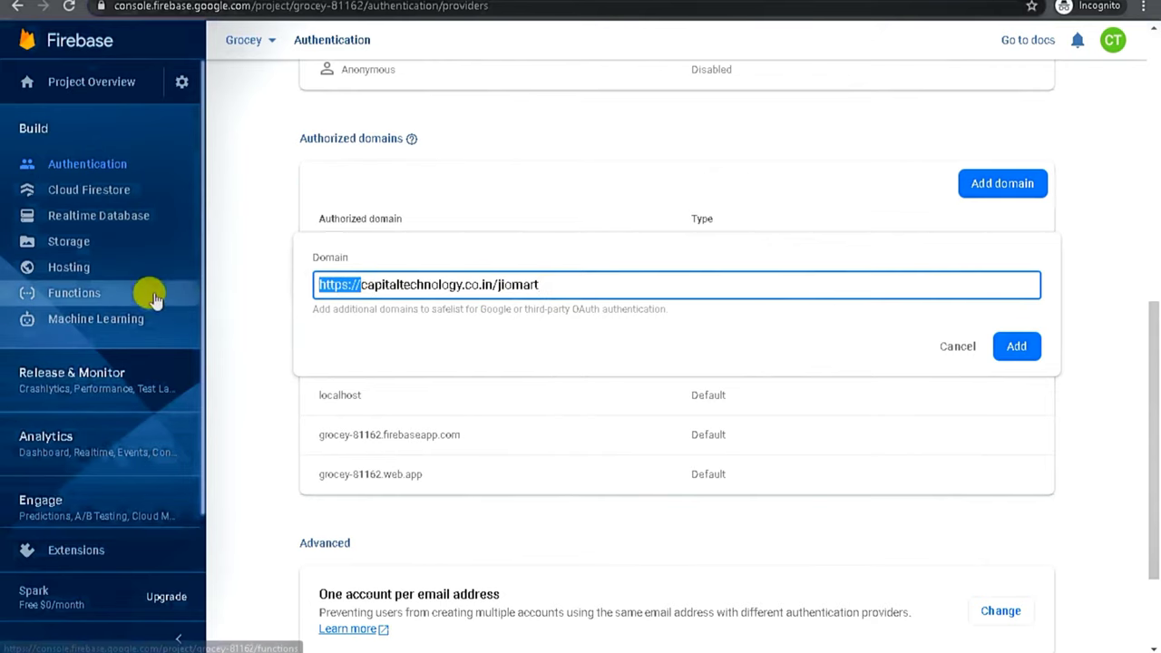
key(BackSpace)
key(BackSpace)
key(BackSpace)
key(BackSpace)
key(BackSpace)
key(BackSpace)
key(BackSpace)
key(BackSpace)
key(BackSpace)
click(1016, 346)
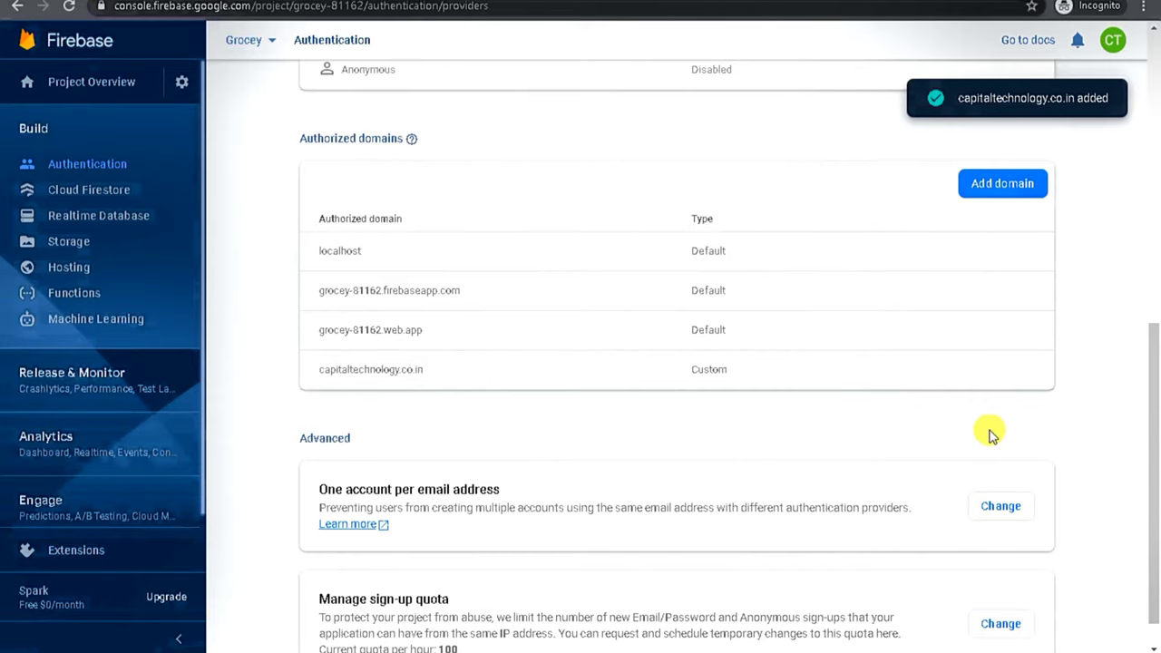
scroll(817, 452, down, 1)
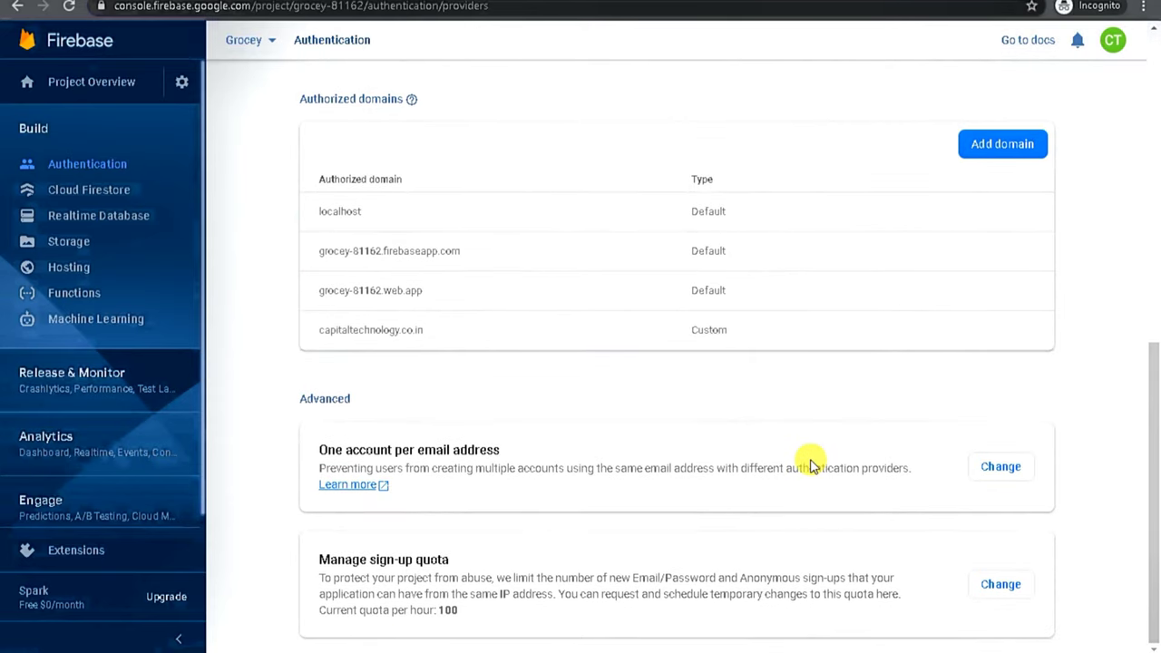
scroll(811, 465, up, 10)
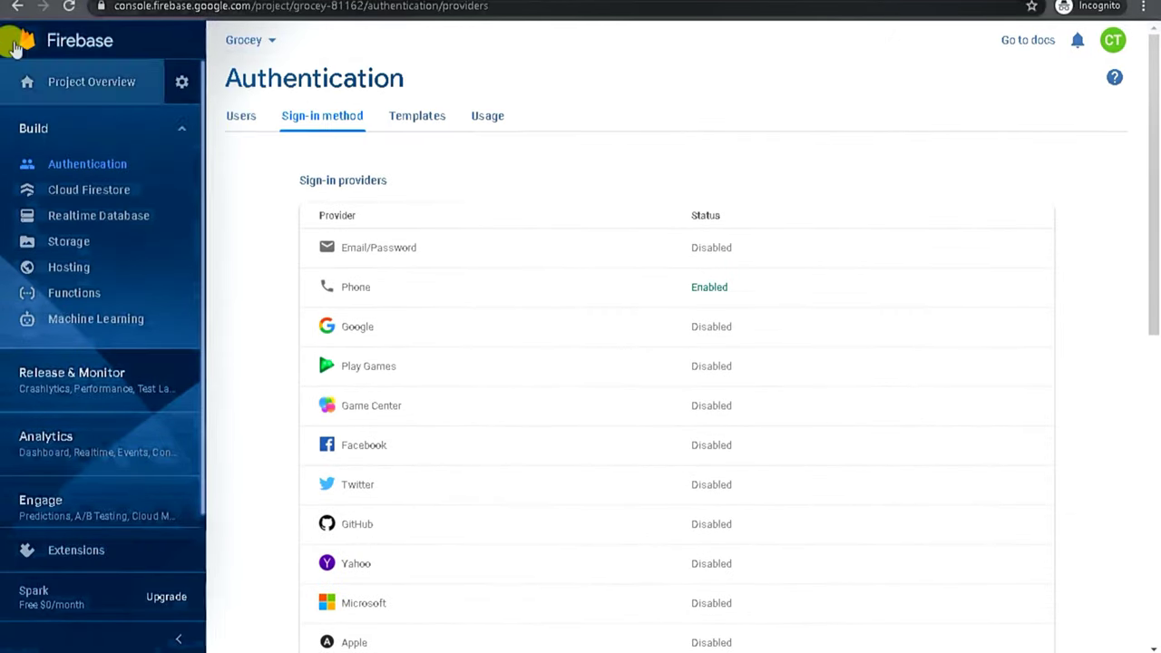
Go back from Authentication to the Grocey Project Overview
click(14, 7)
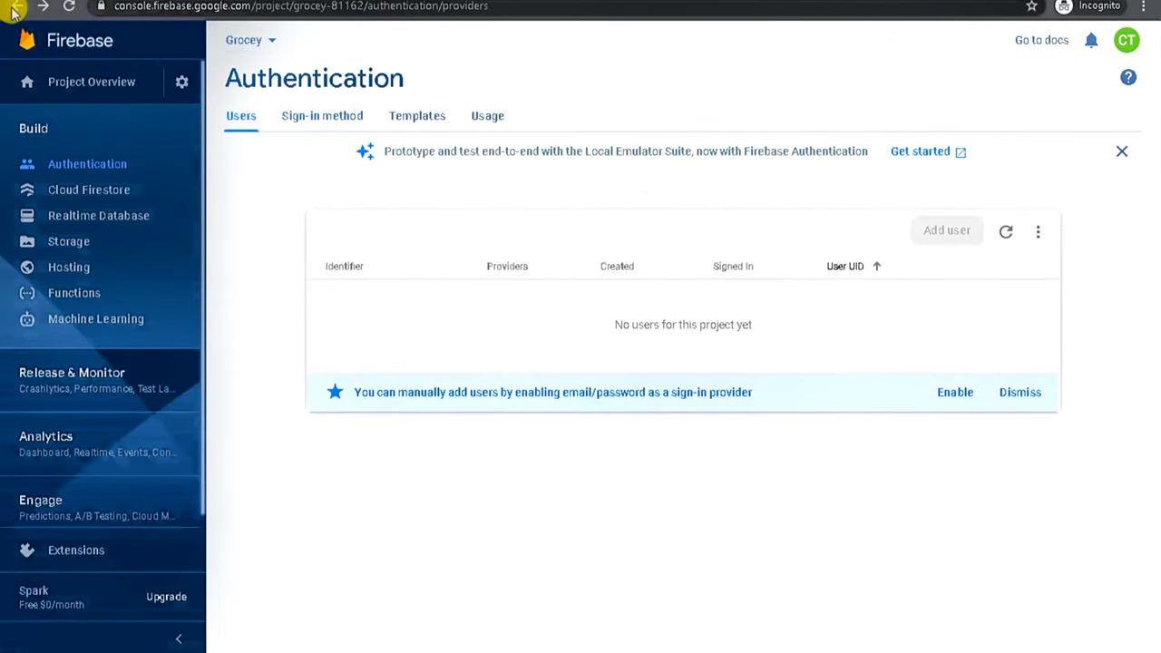
click(15, 8)
click(18, 13)
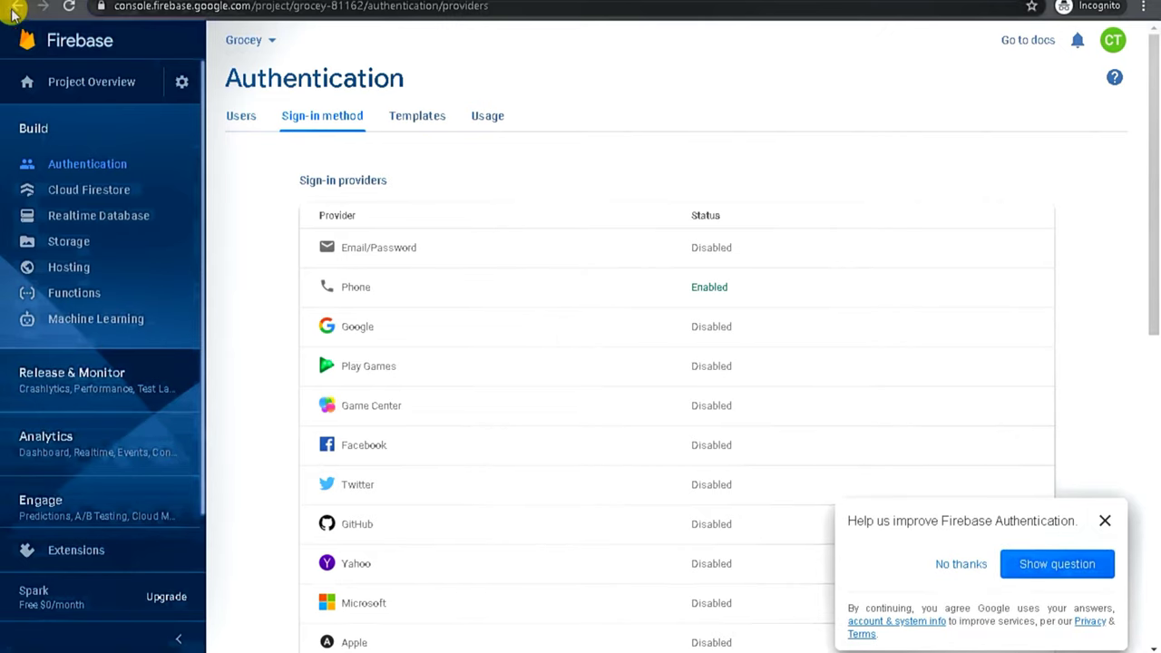
click(82, 83)
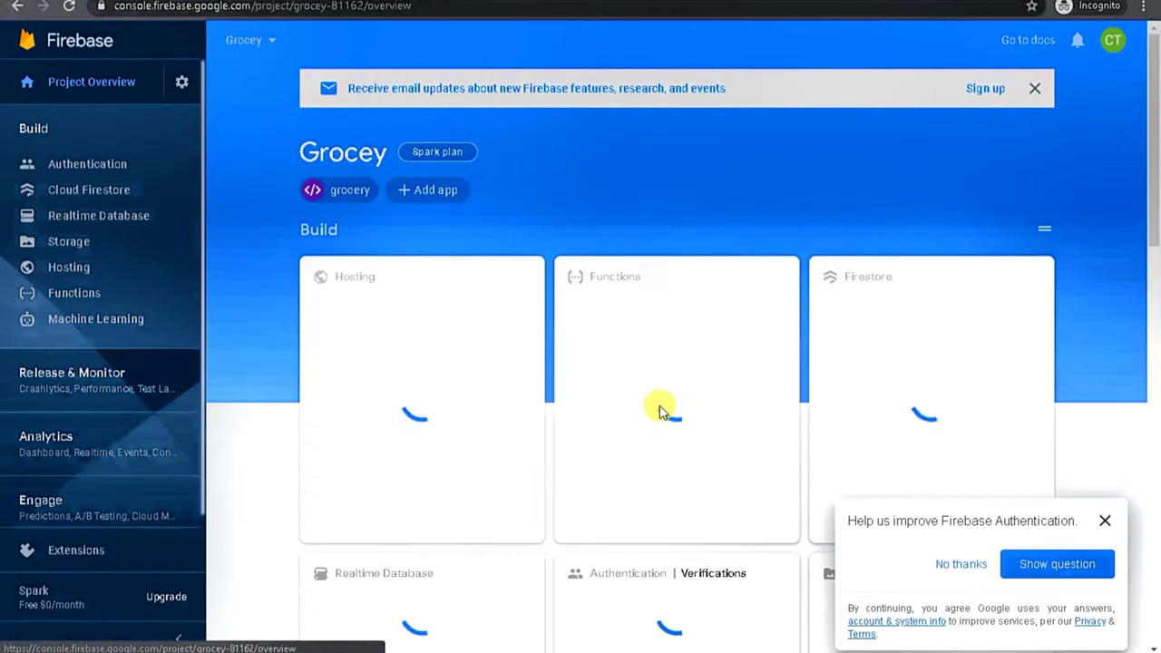
scroll(659, 410, down, 2)
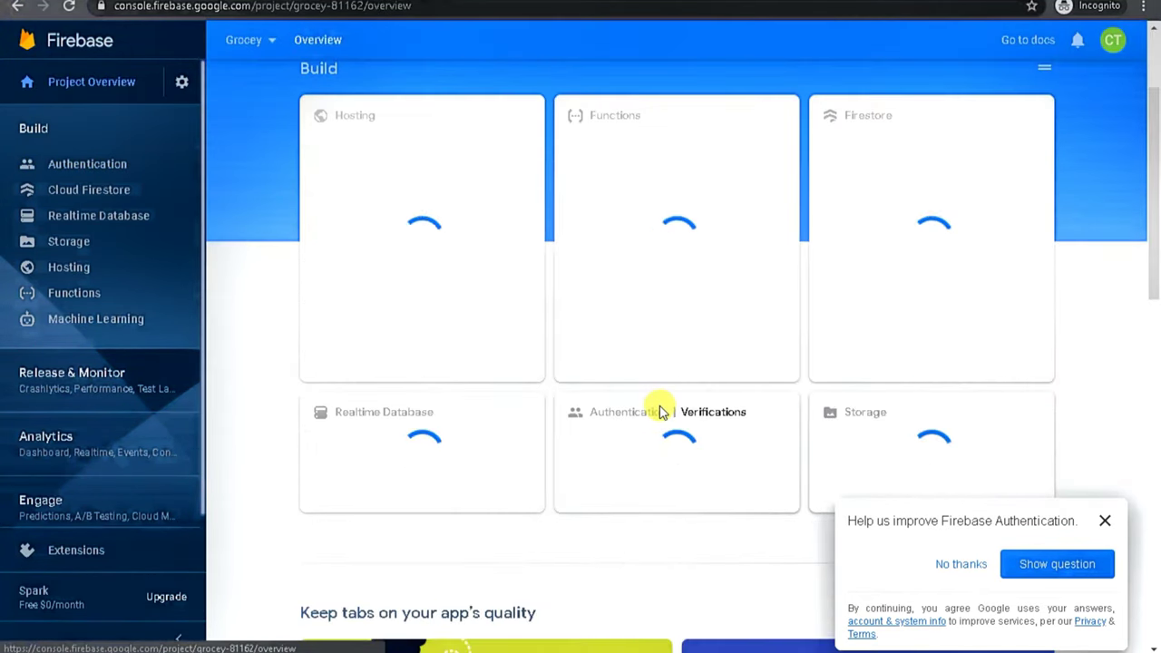
scroll(662, 407, up, 2)
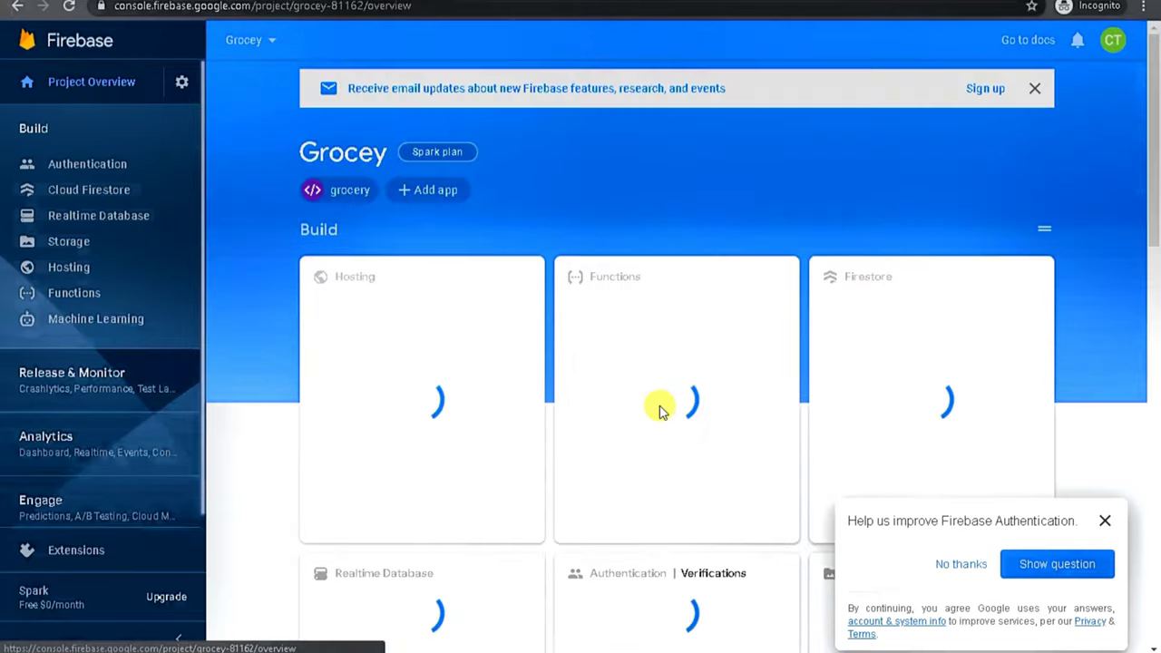
Dismiss the feedback prompt on the project overview
click(1104, 524)
scroll(644, 459, down, 4)
scroll(645, 466, up, 3)
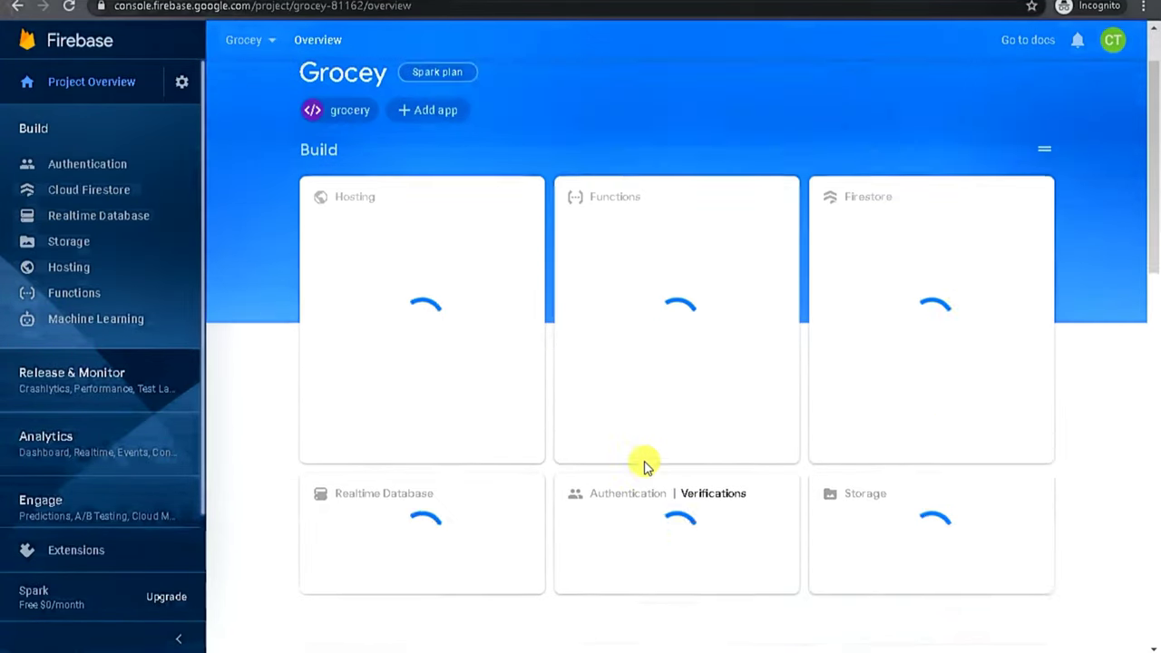
scroll(644, 466, up, 1)
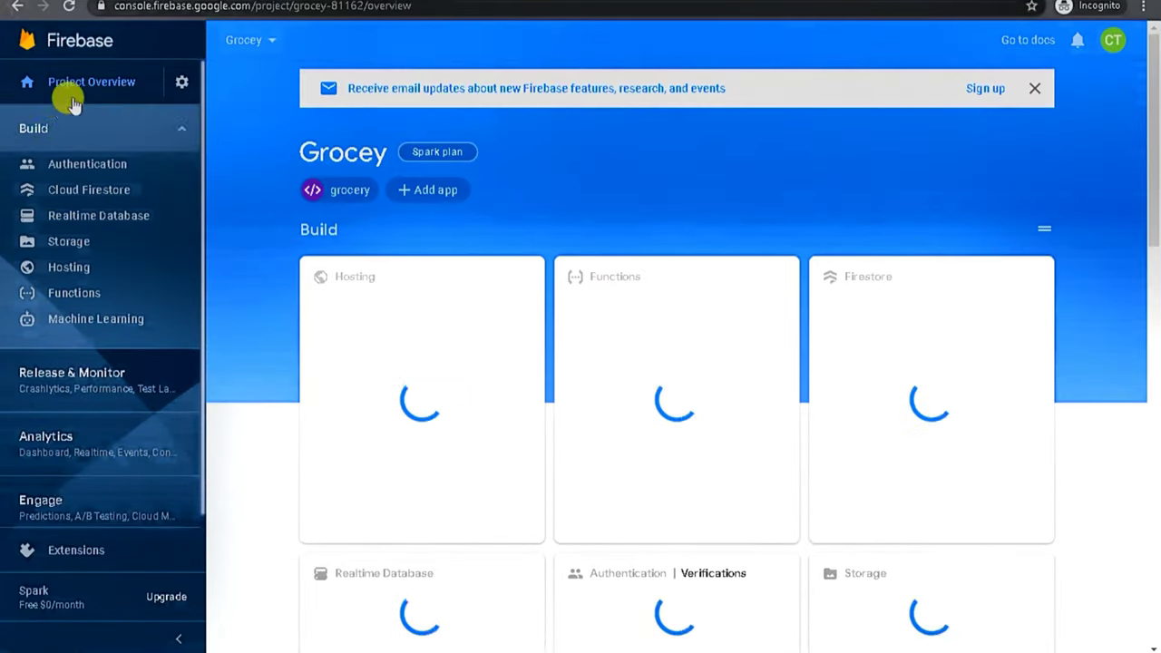
Reselect Grocey from the project list and open the grocery web app's settings
click(245, 40)
click(243, 143)
scroll(418, 325, down, 1)
scroll(417, 325, down, 4)
scroll(409, 329, up, 5)
mouse_move(331, 197)
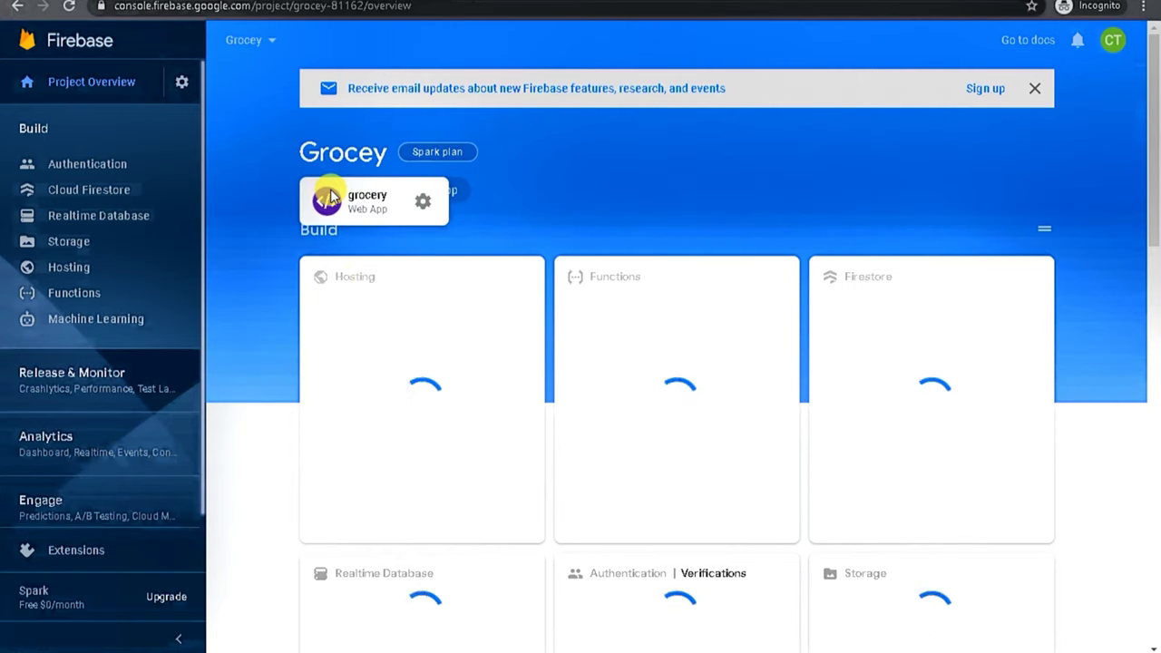
click(423, 202)
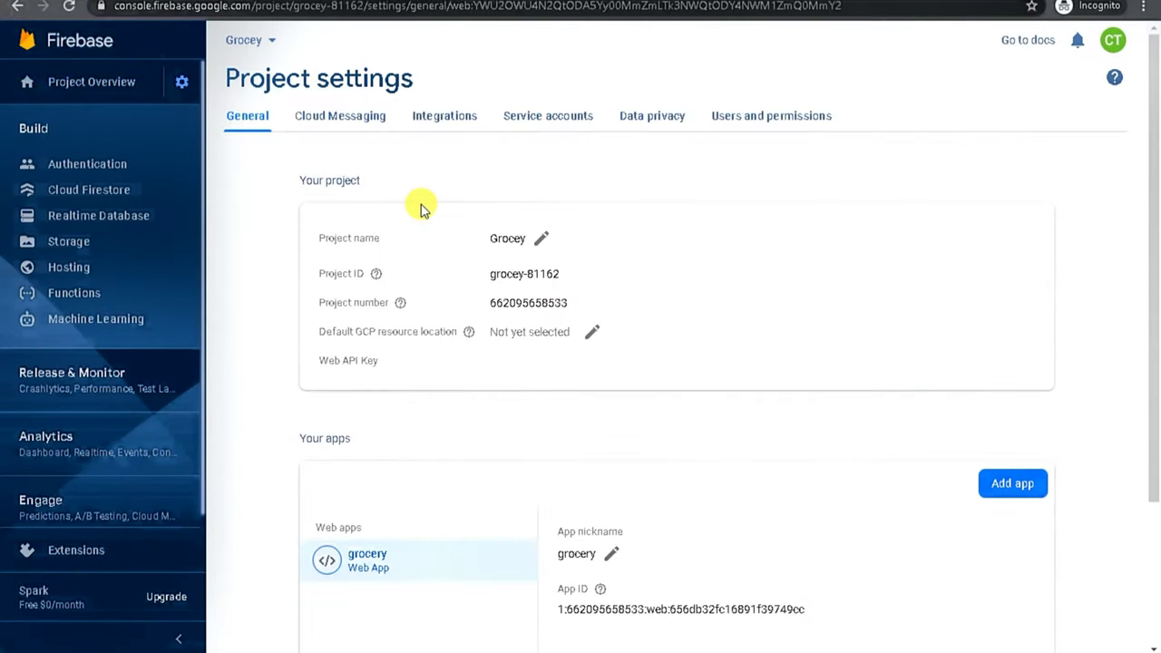
Scroll through the grocery web app's Project settings to the SDK snippet
scroll(717, 340, down, 7)
scroll(681, 495, down, 3)
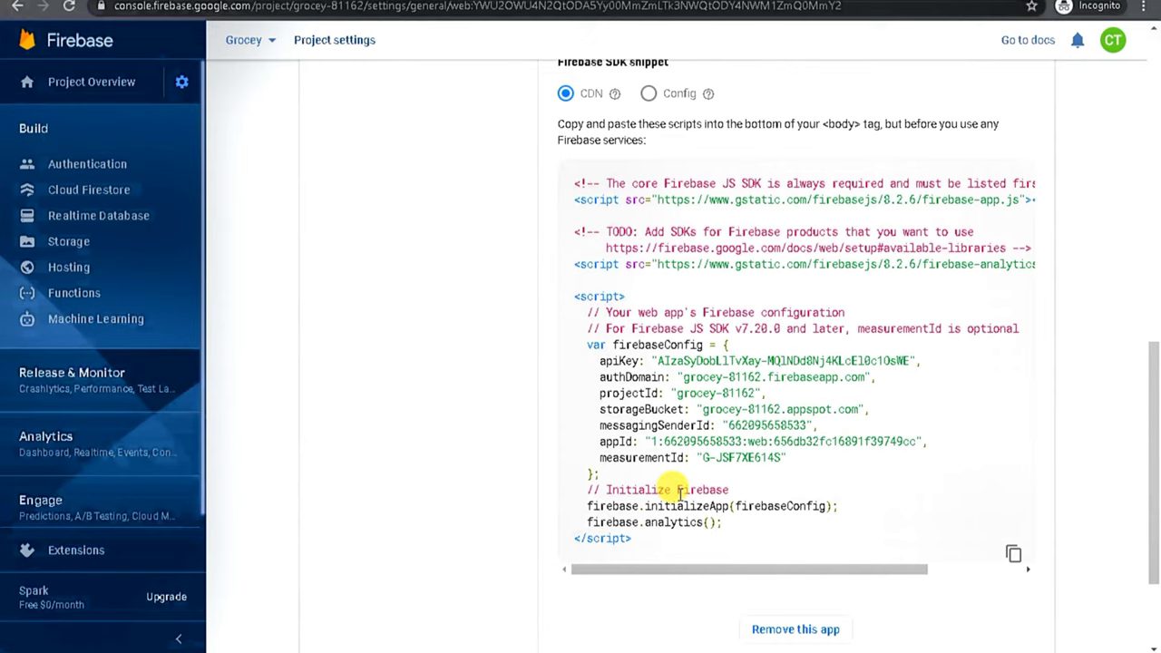
drag(682, 572, 447, 578)
scroll(676, 470, down, 2)
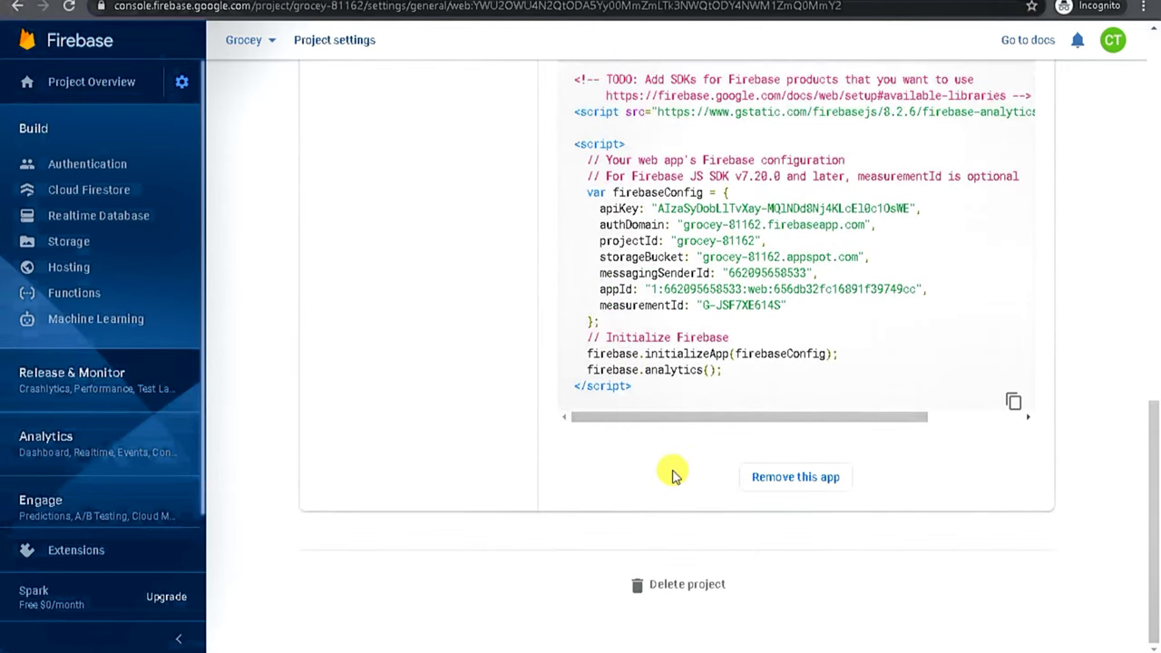
scroll(674, 473, up, 1)
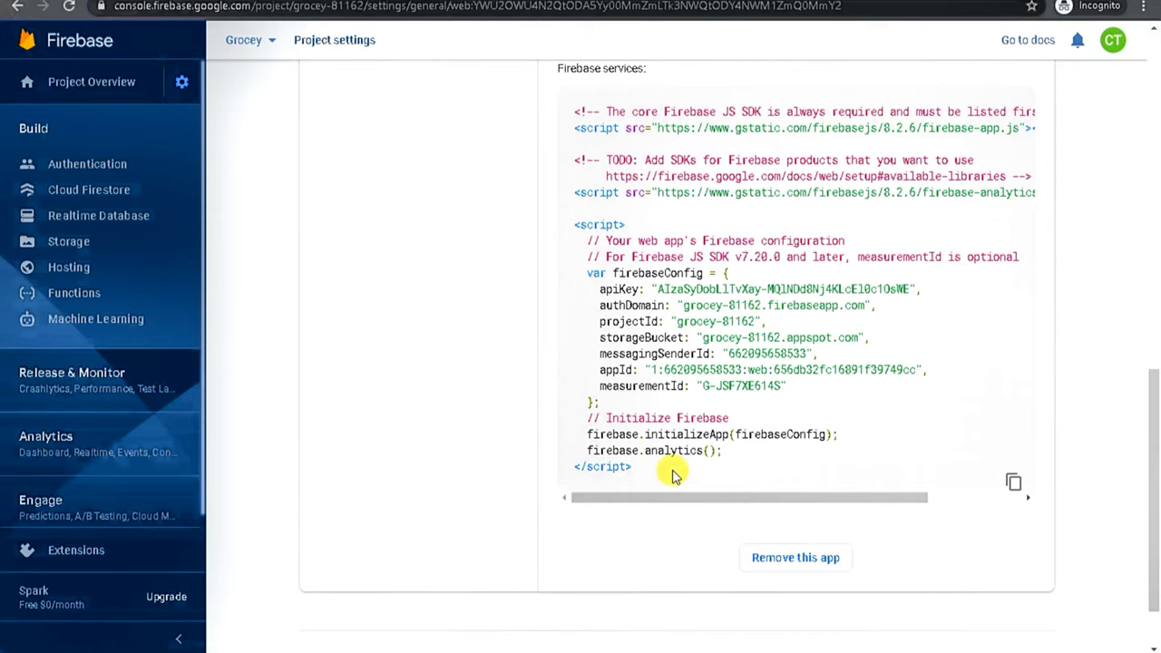
scroll(673, 474, up, 3)
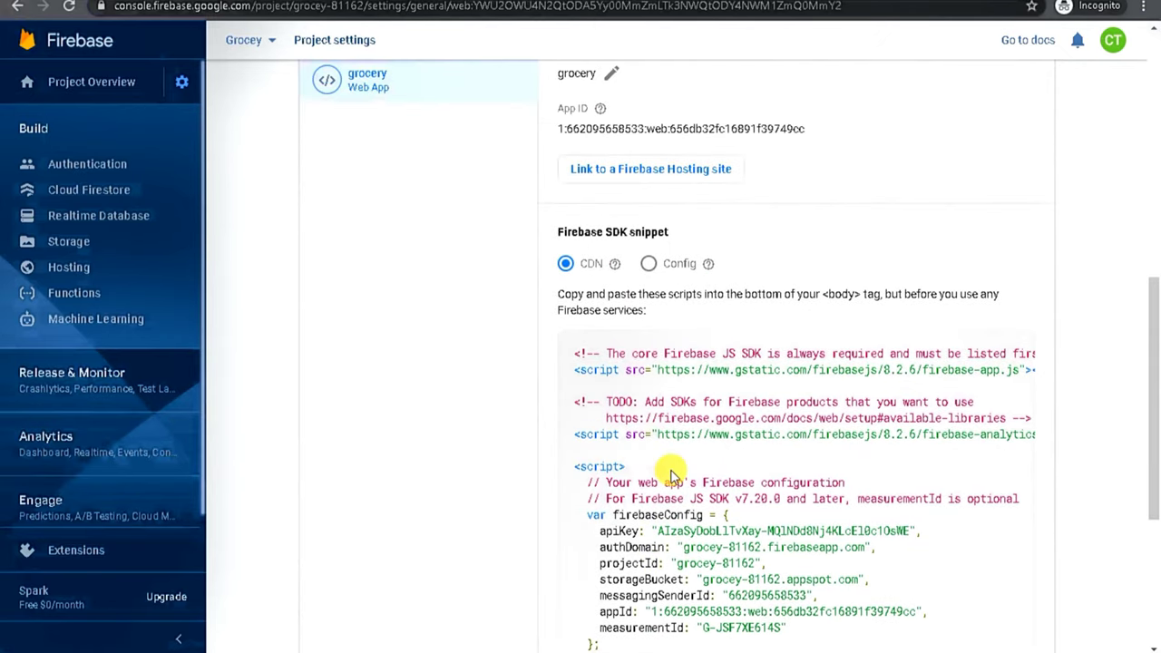
Toggle the SDK snippet to Config and back to CDN, then switch to the store window
click(648, 264)
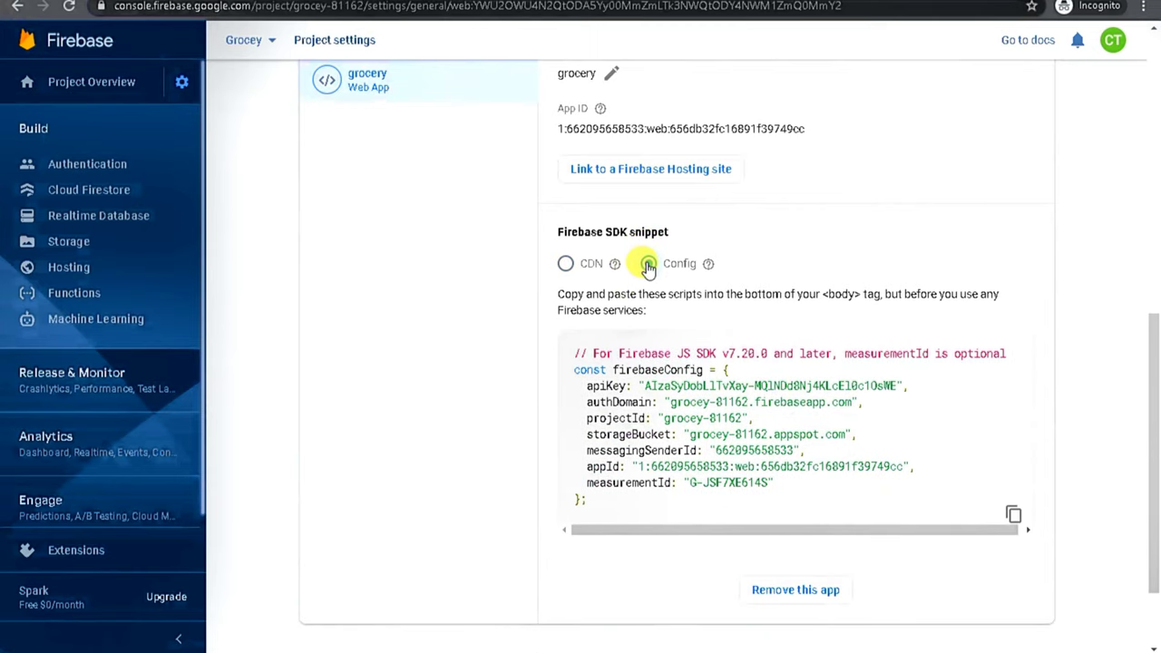
click(563, 263)
scroll(414, 384, down, 4)
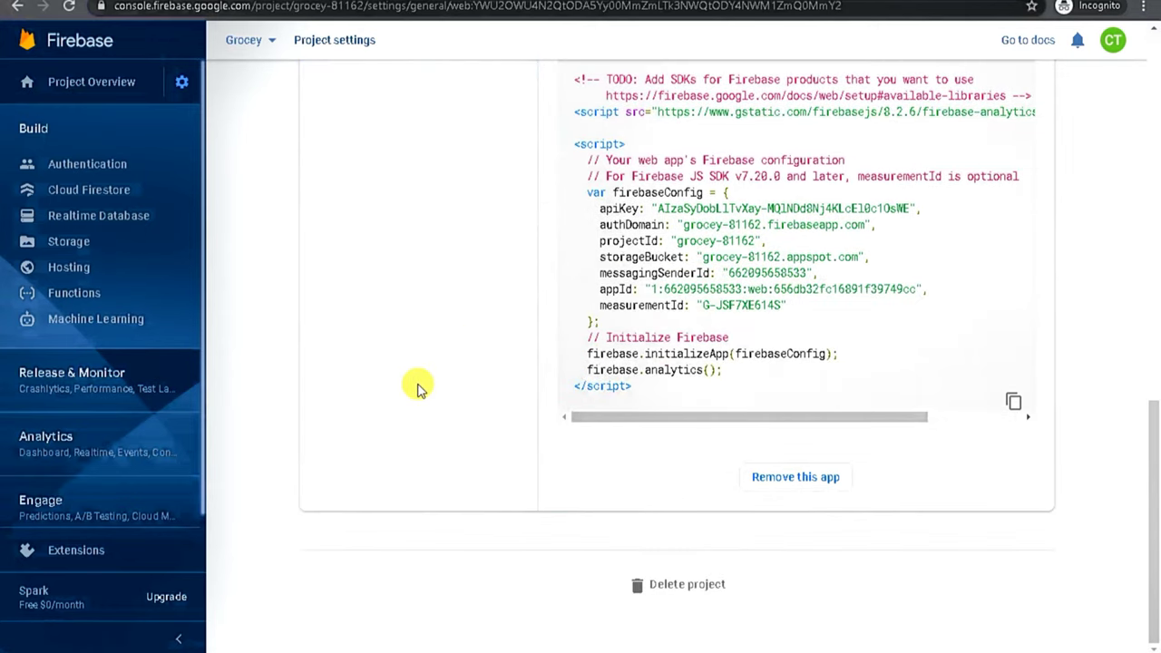
scroll(417, 389, up, 10)
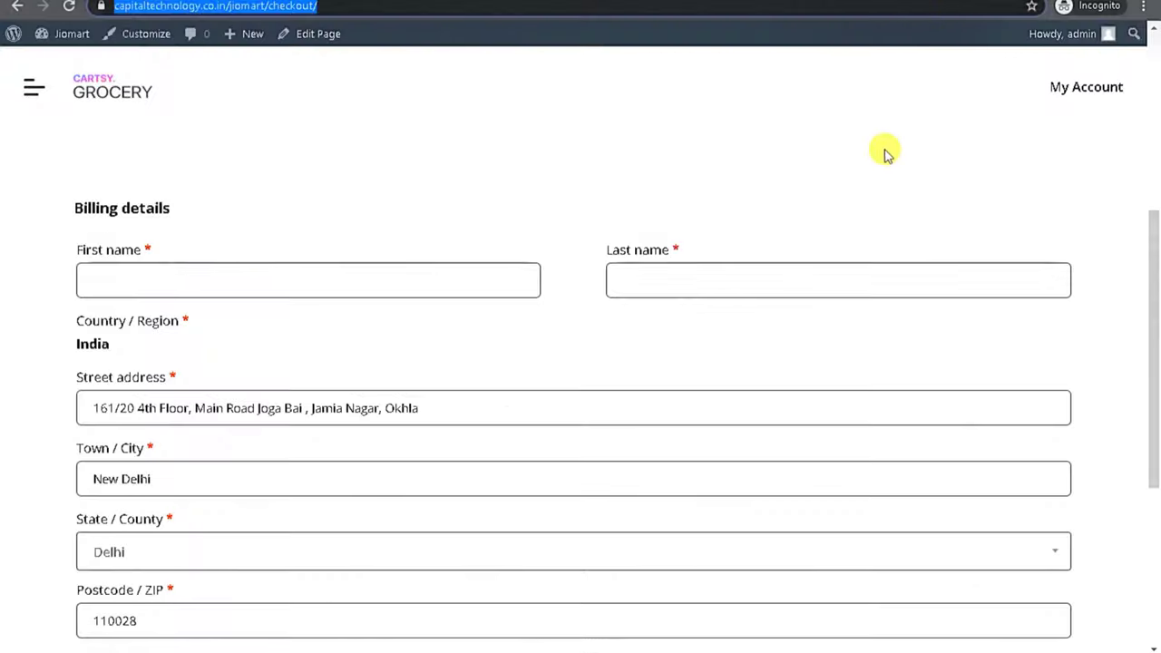
click(781, 651)
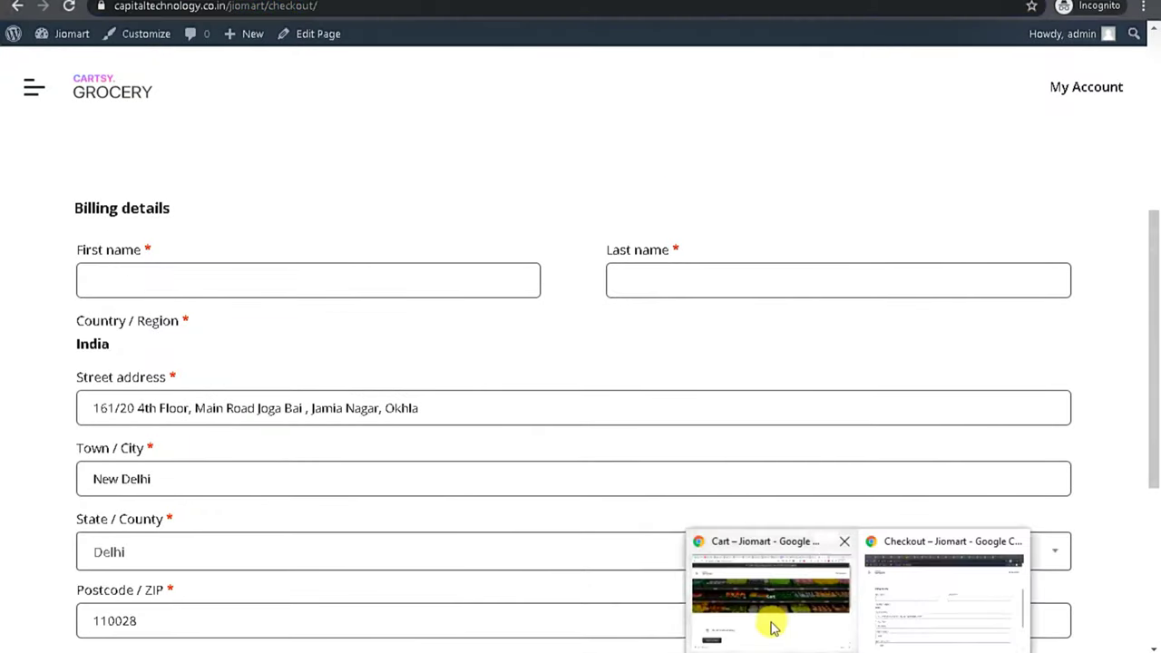
click(773, 628)
On My Account, choose Continue with Phone, enter the phone number and send the code
click(1077, 98)
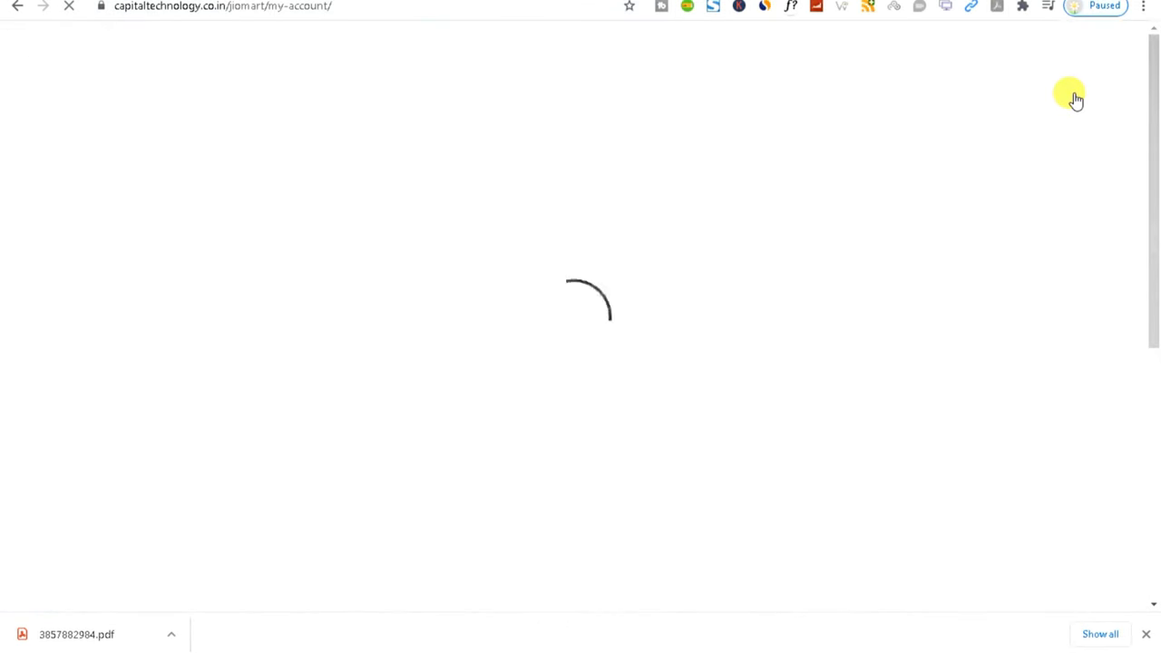
scroll(675, 273, down, 2)
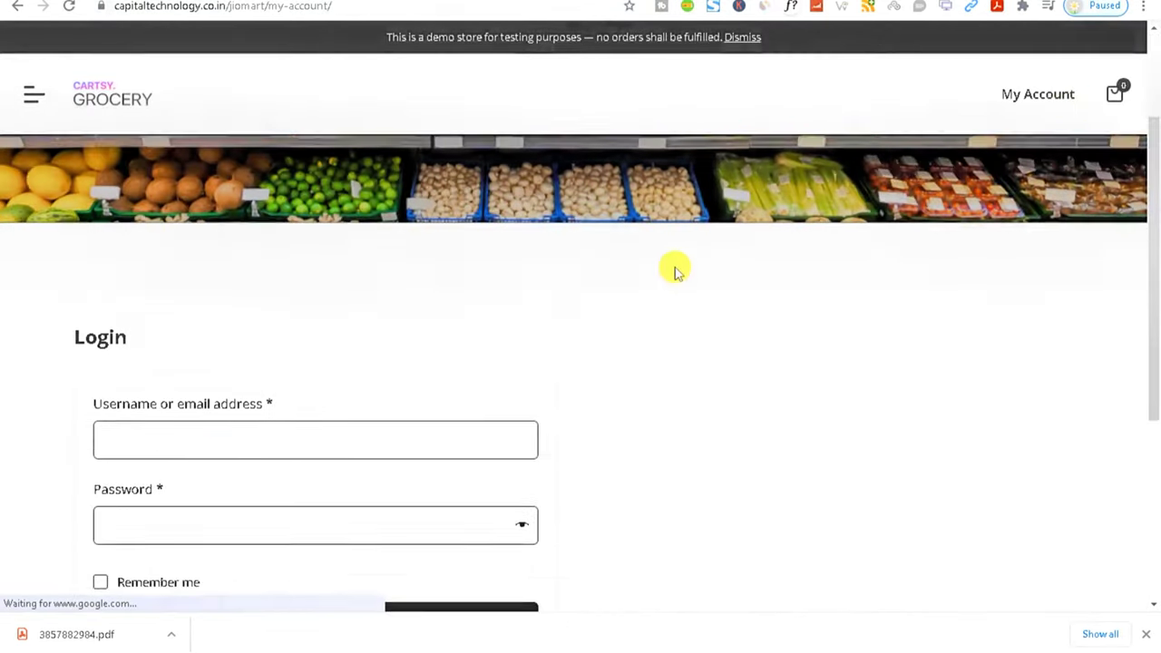
scroll(675, 273, down, 4)
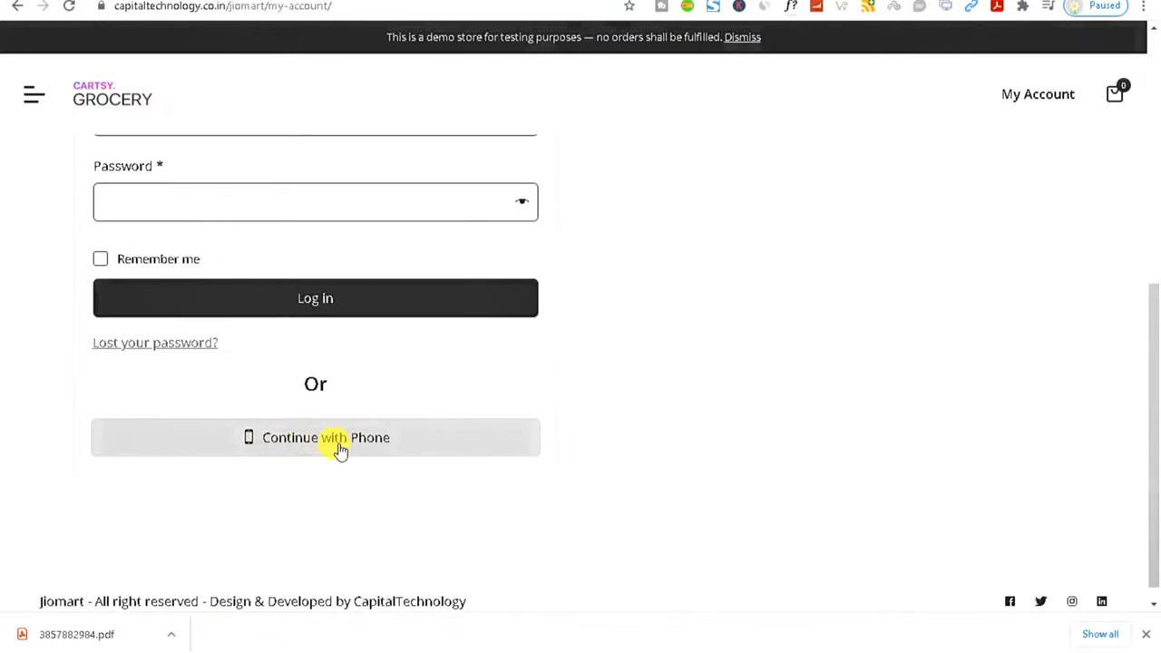
click(336, 442)
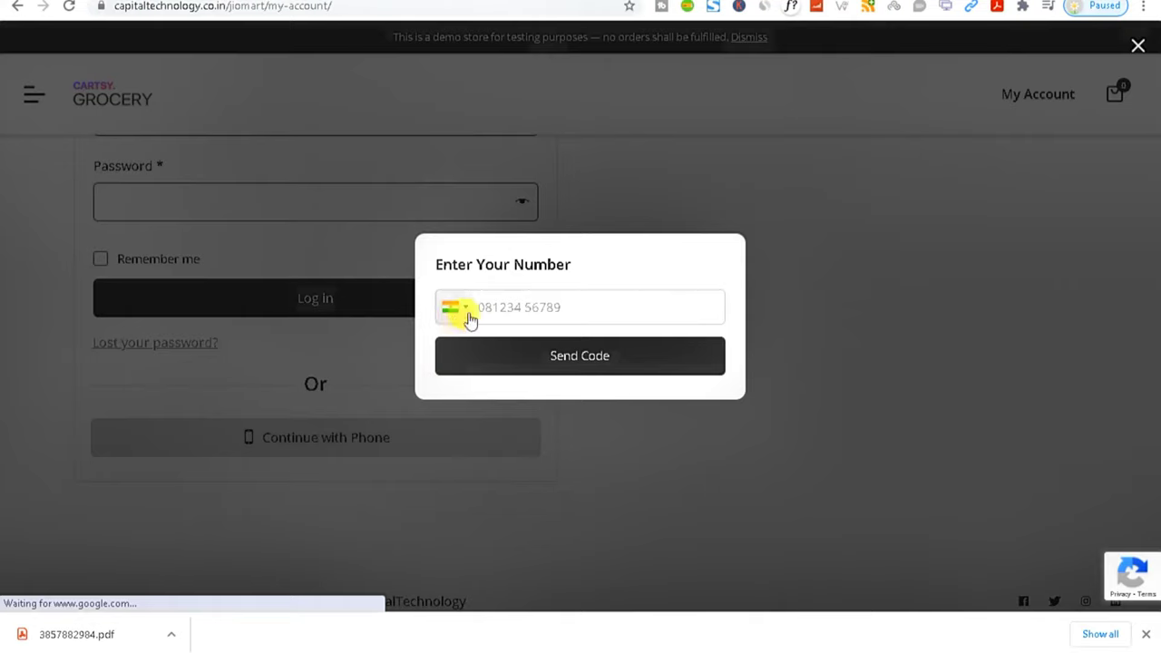
click(515, 307)
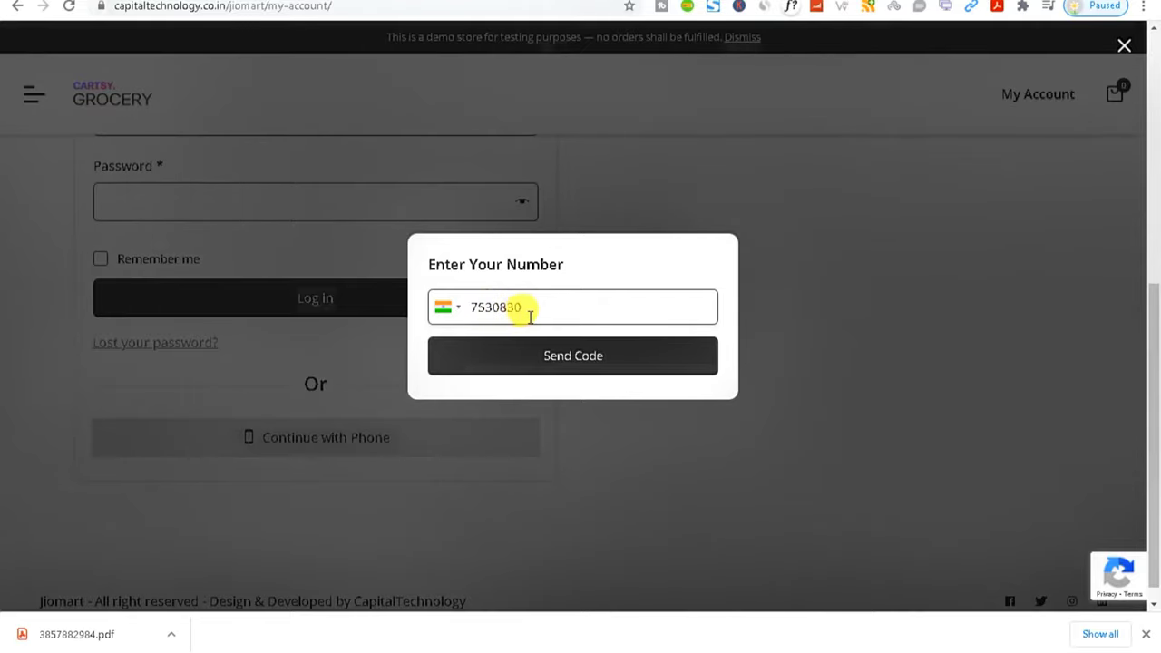
click(528, 356)
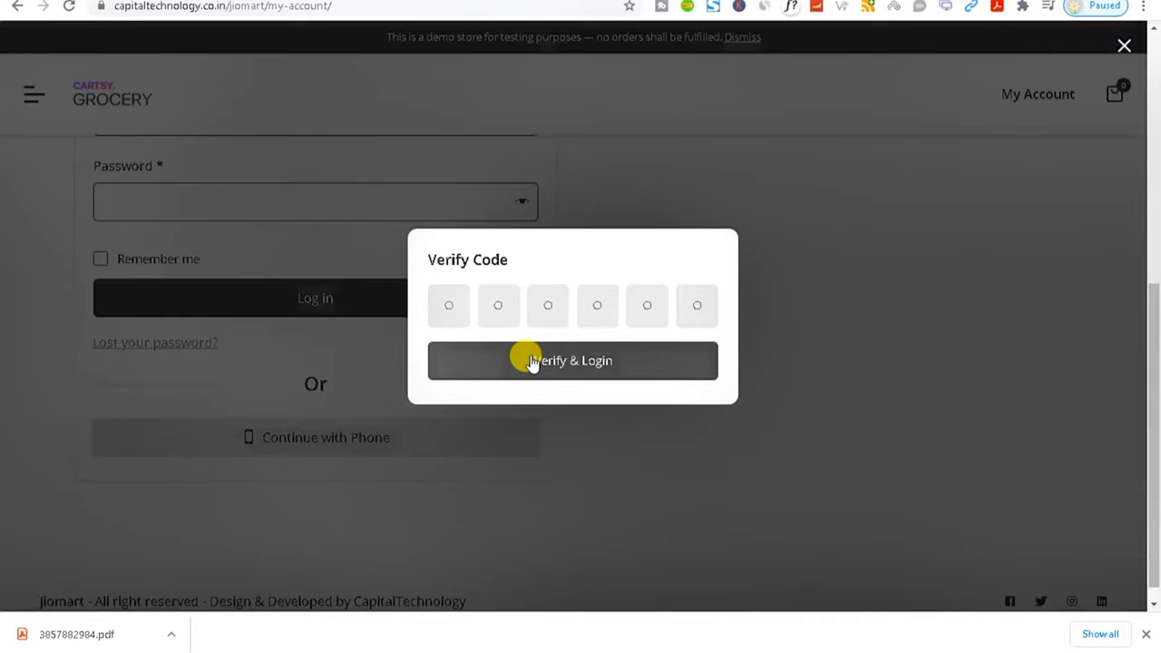
Enter the six-digit verification code and log in
click(437, 301)
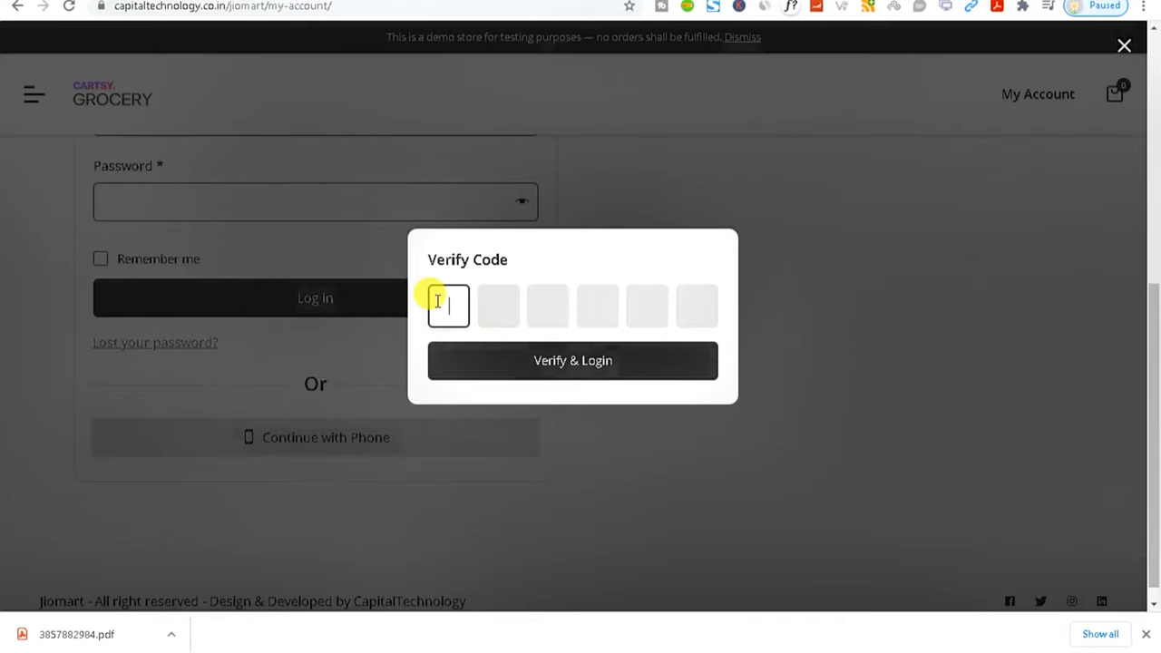
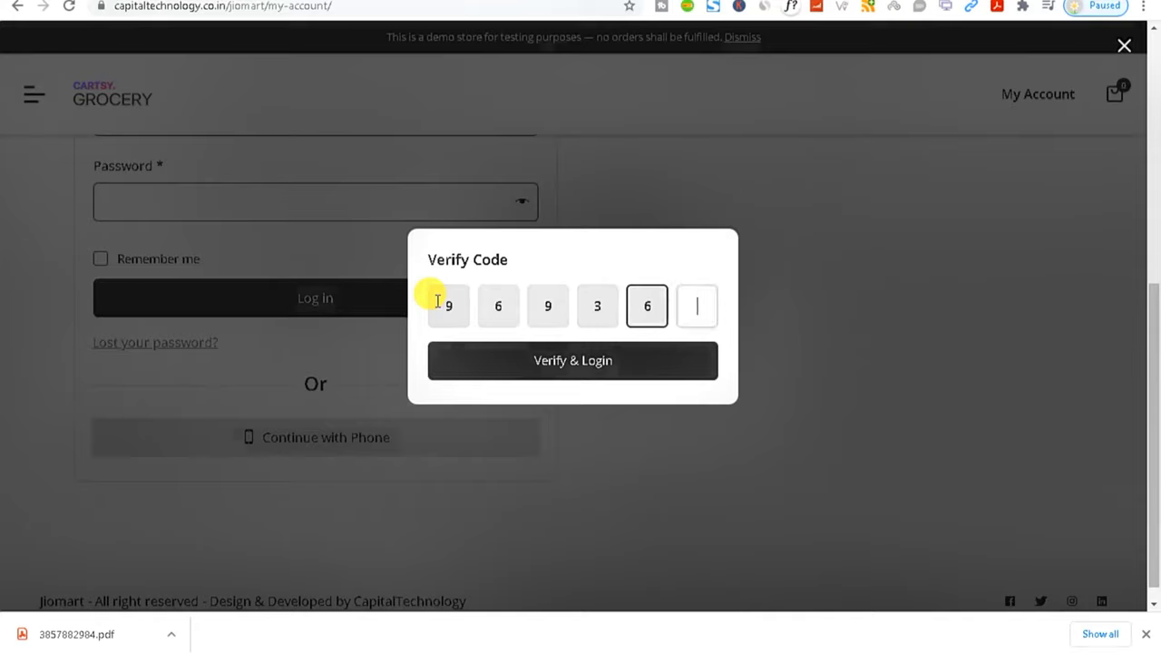
click(556, 374)
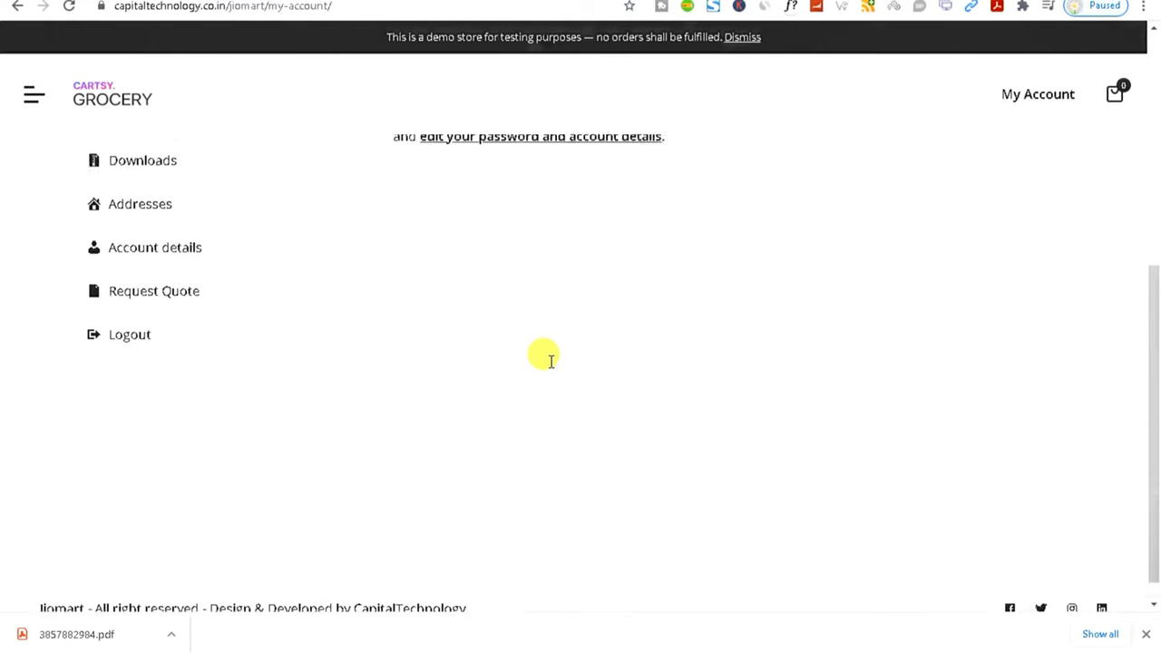
Check the empty shopping cart panel, close it, and log out of the store account
scroll(554, 361, up, 3)
scroll(393, 379, up, 2)
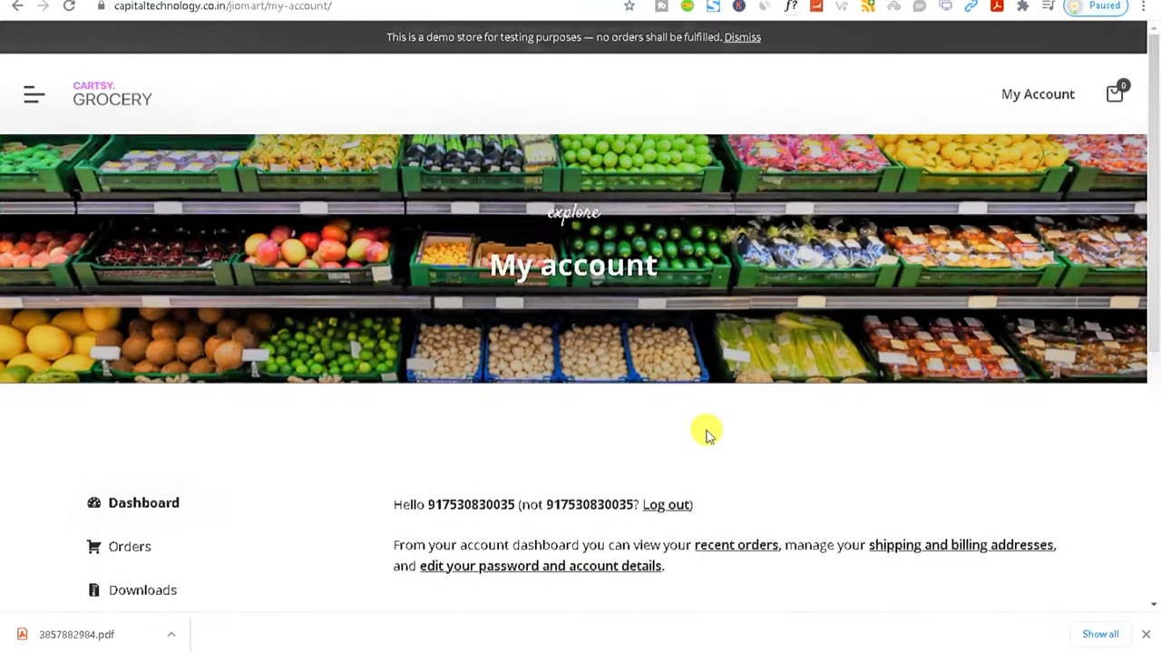
click(1123, 98)
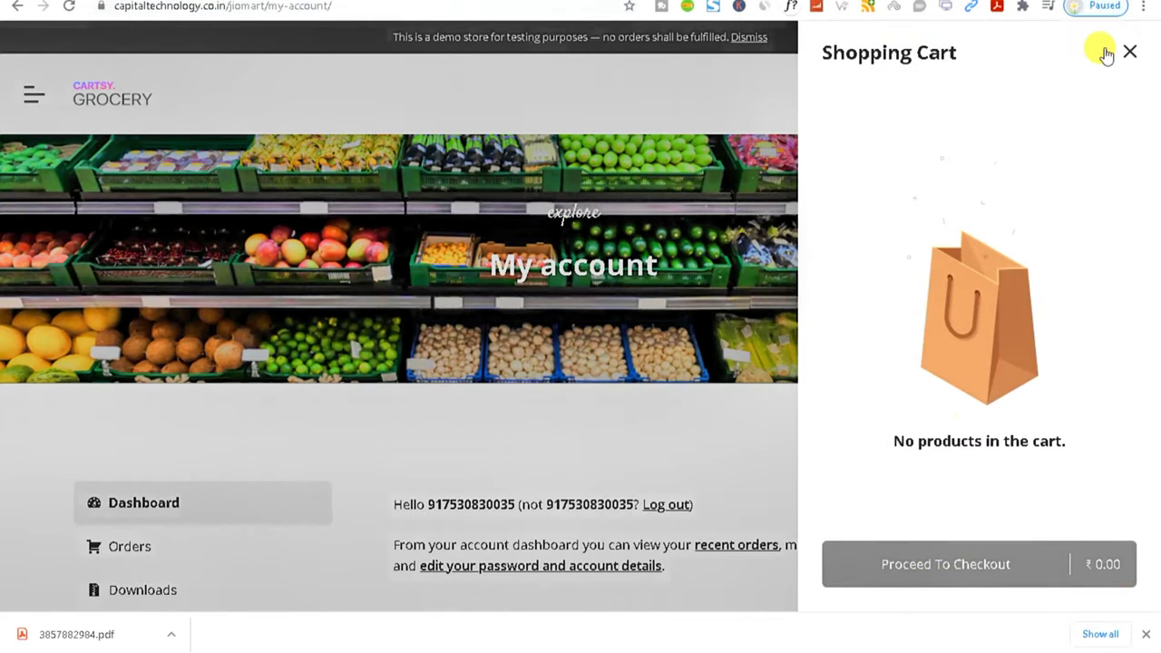
click(642, 508)
click(669, 504)
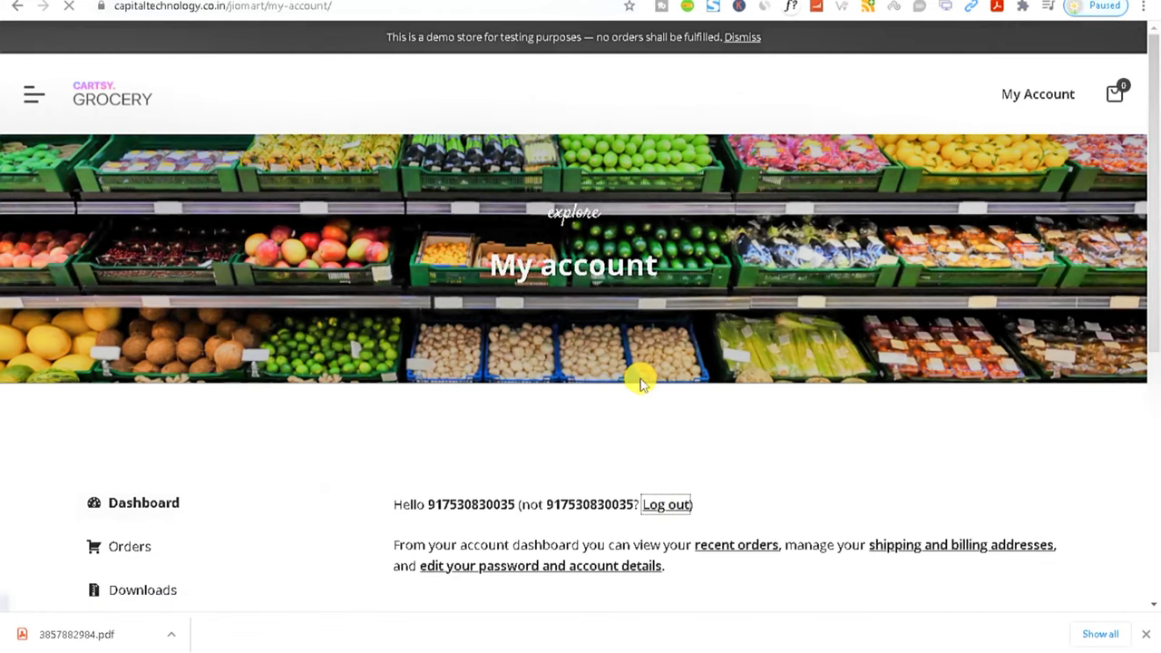
Return to the Word outline and select the 'Google Map Settings' line
click(930, 616)
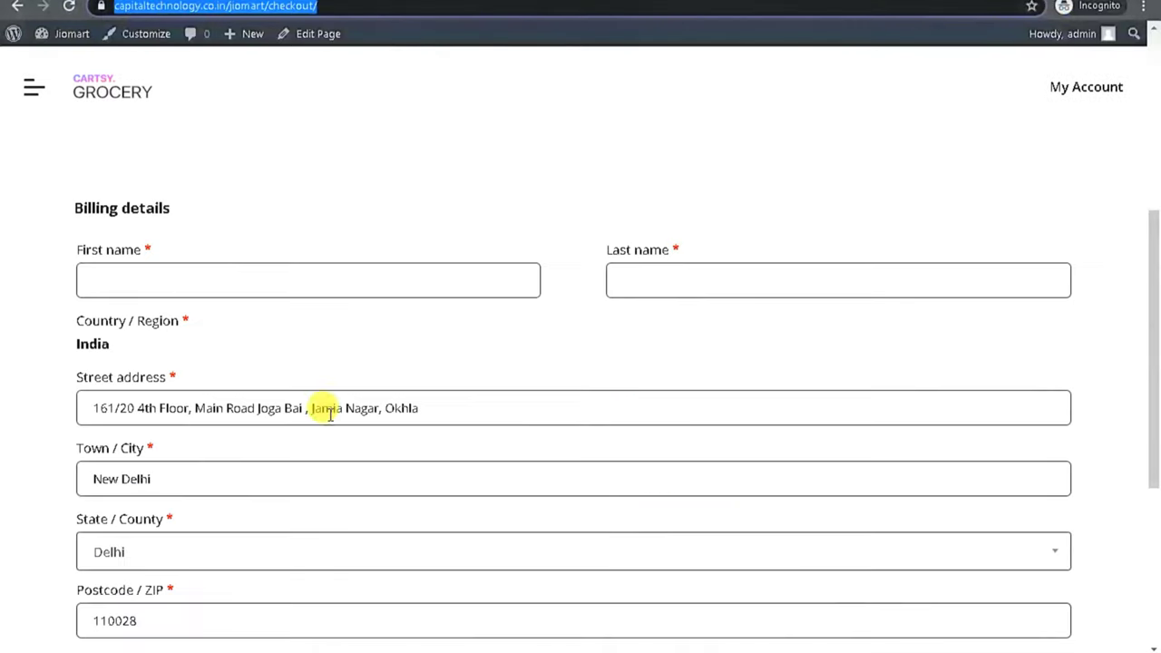
scroll(311, 408, down, 4)
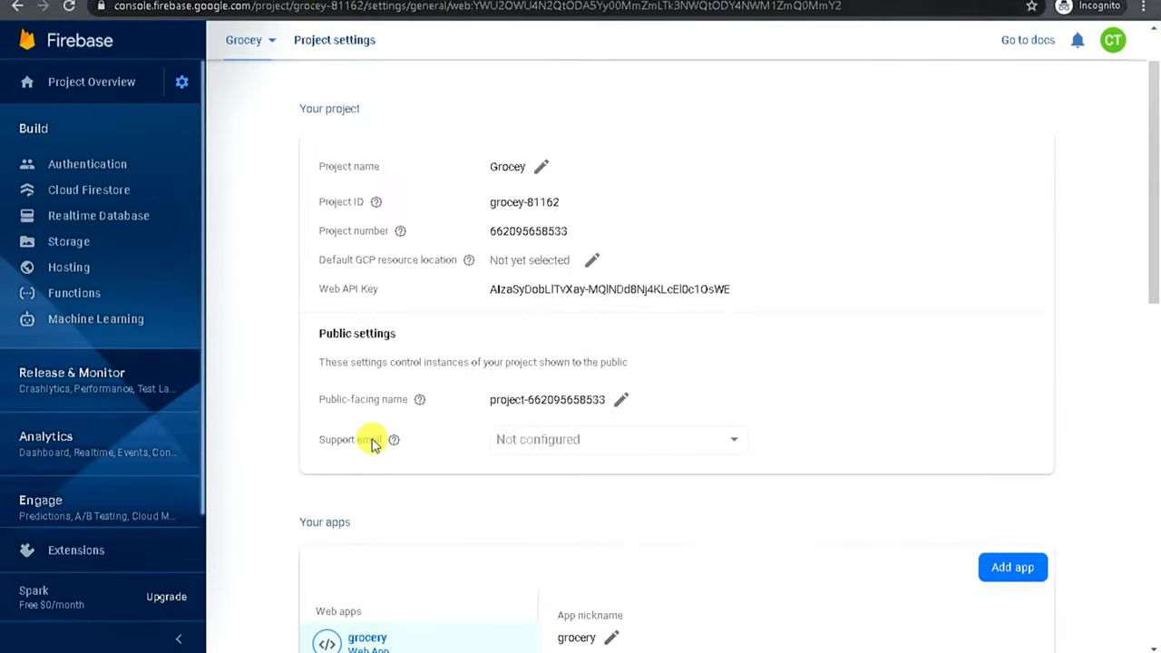
scroll(498, 563, down, 4)
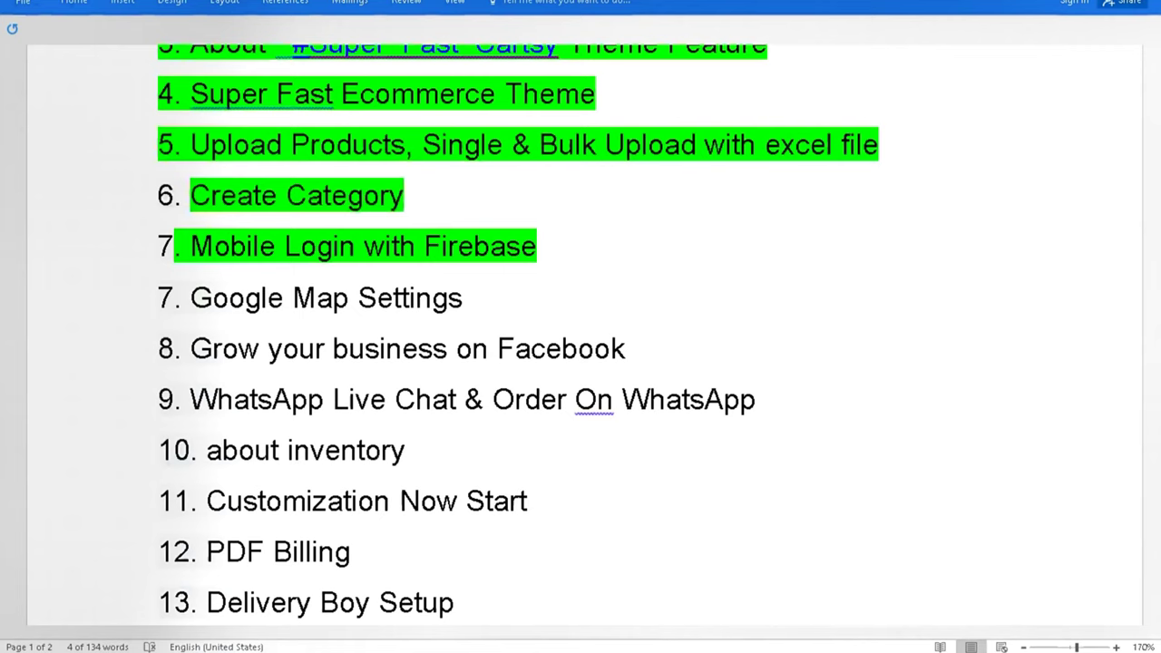
click(434, 298)
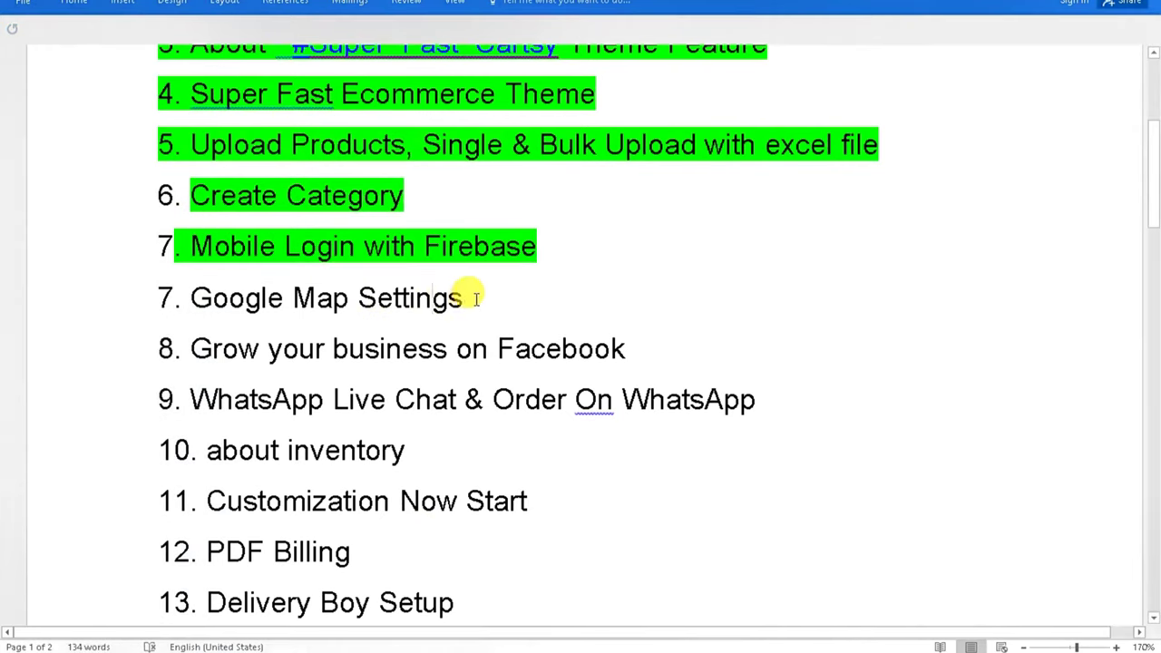
drag(475, 298, 189, 298)
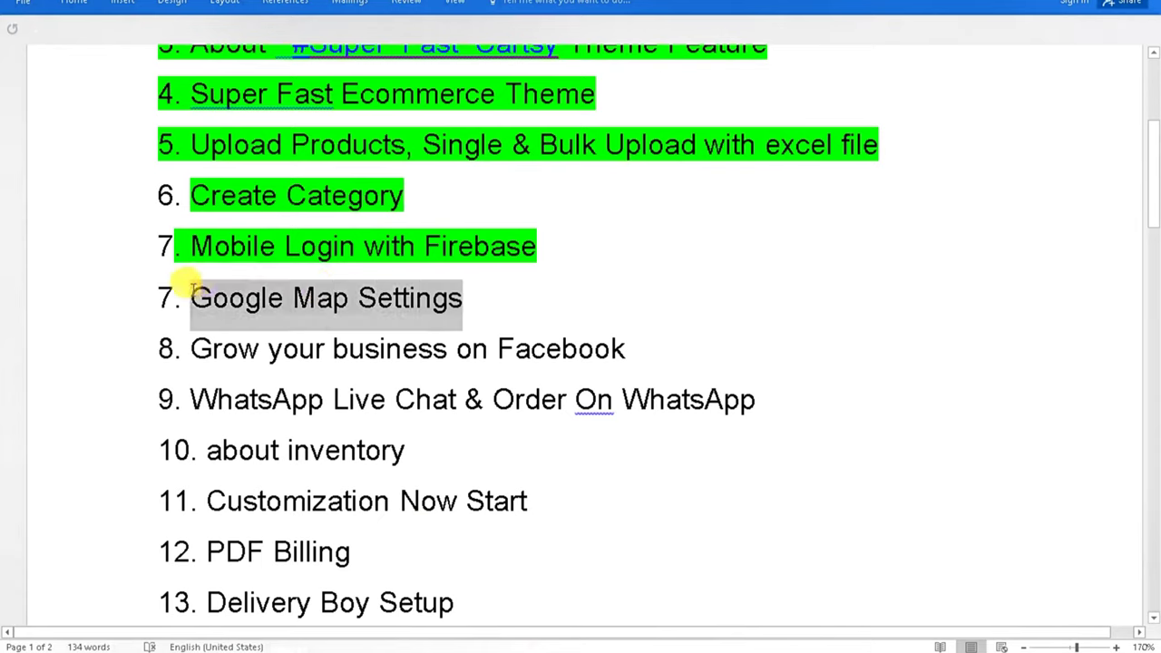
click(270, 299)
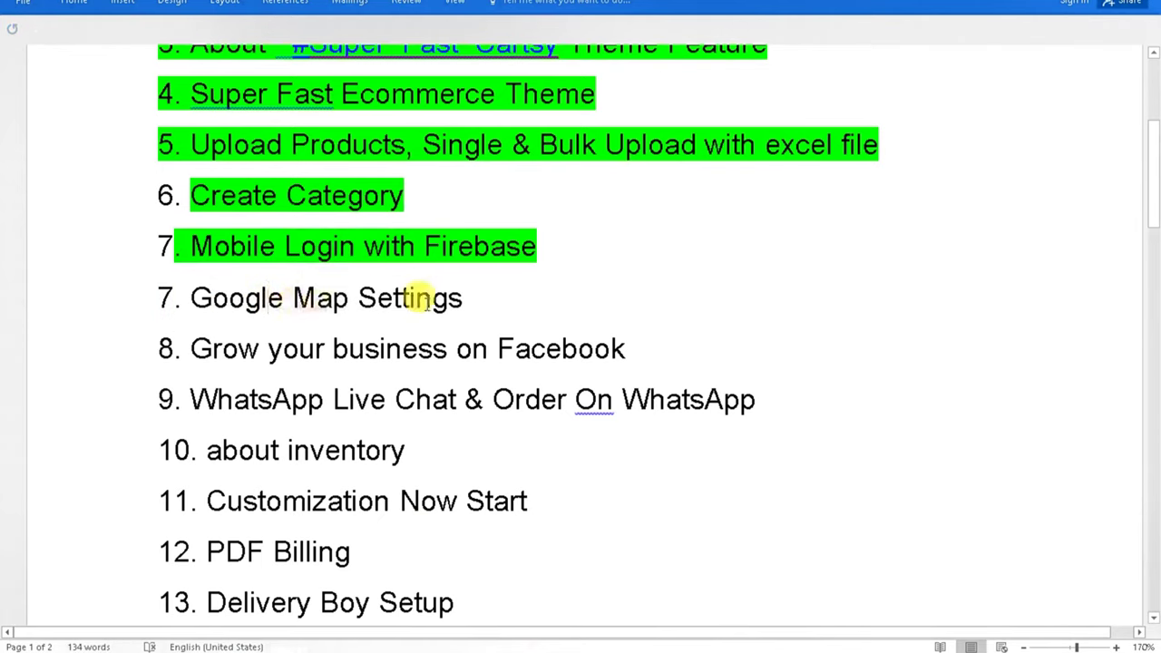
Select the 'Mobile Login with Firebase' topic text, then the 'Google Map Settings' line
click(73, 236)
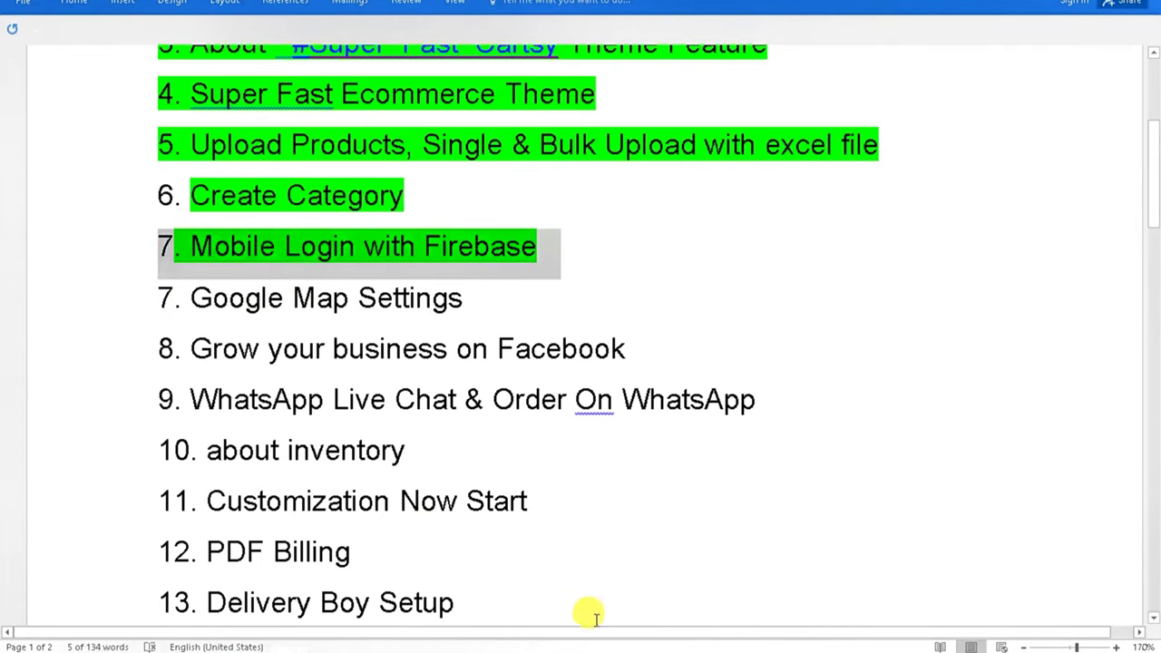
click(286, 258)
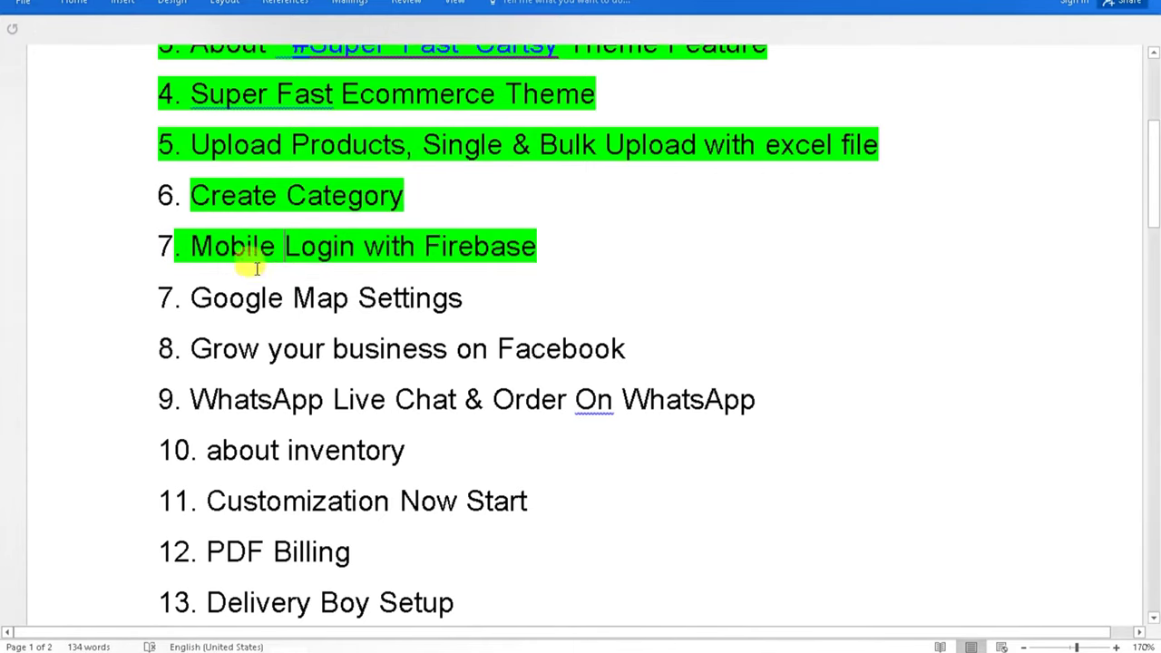
drag(181, 244, 493, 265)
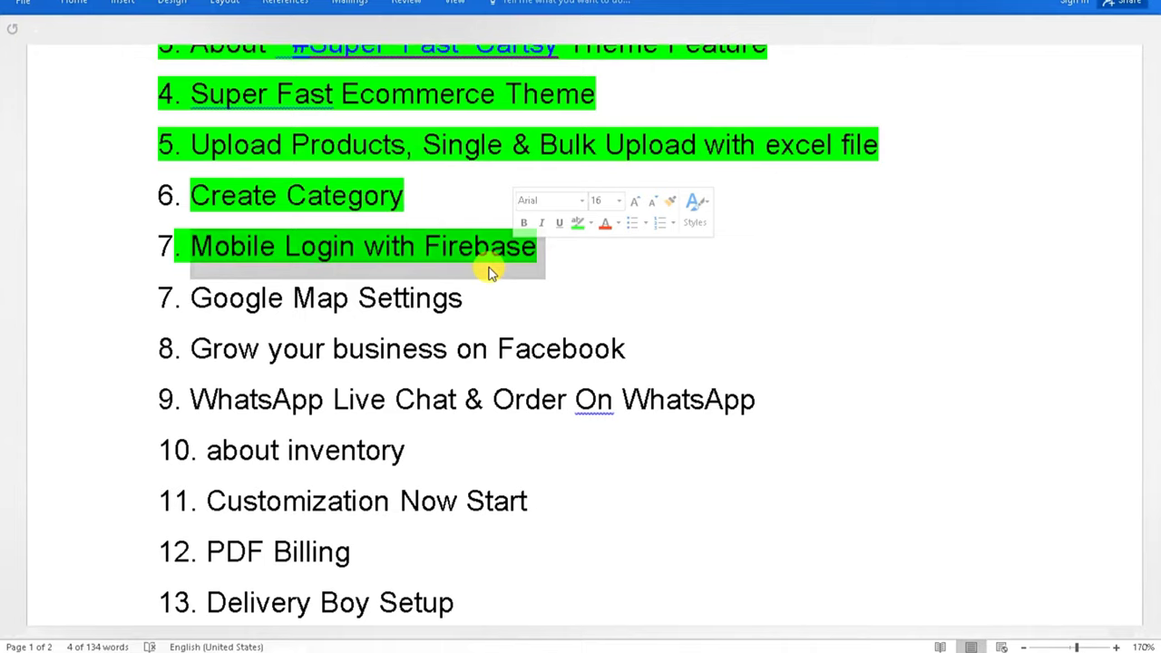
drag(188, 299, 436, 299)
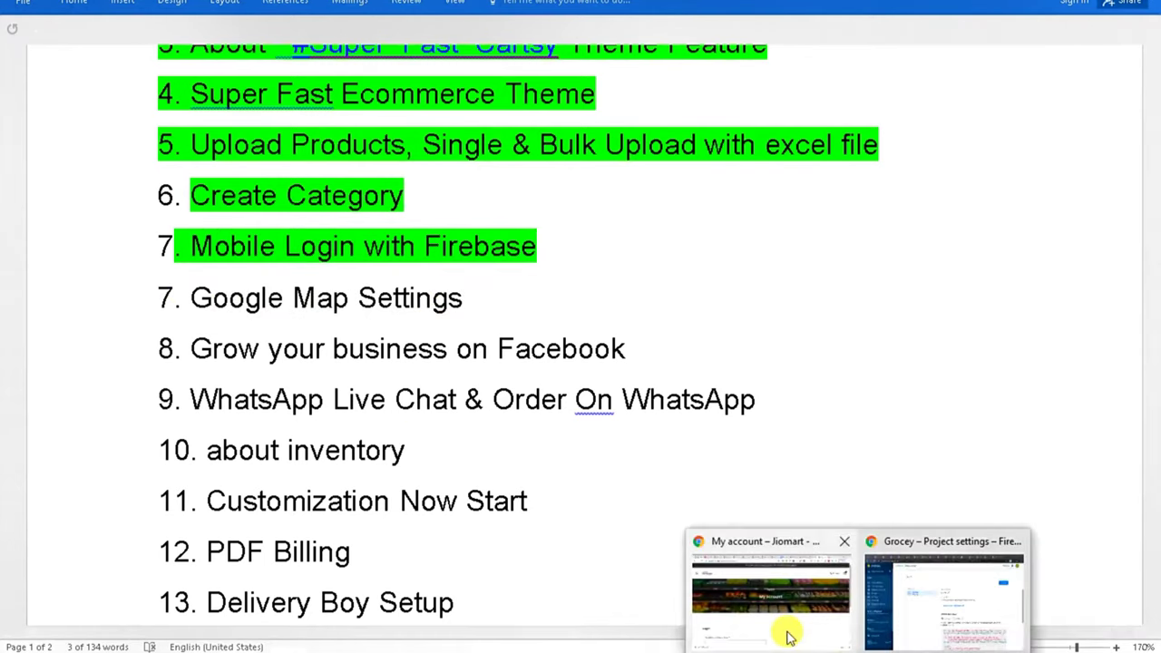
click(786, 635)
Go to the Google Map settings page, leaving the unsaved checkout page editor
scroll(659, 547, down, 4)
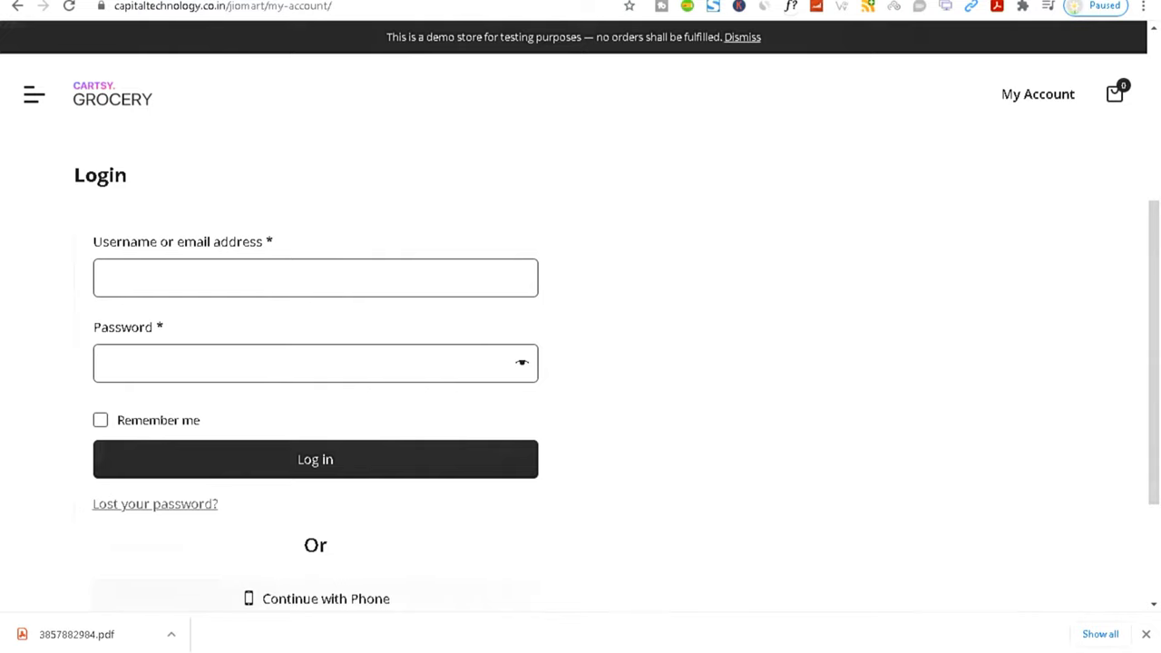
click(926, 612)
scroll(307, 446, down, 4)
scroll(307, 447, up, 3)
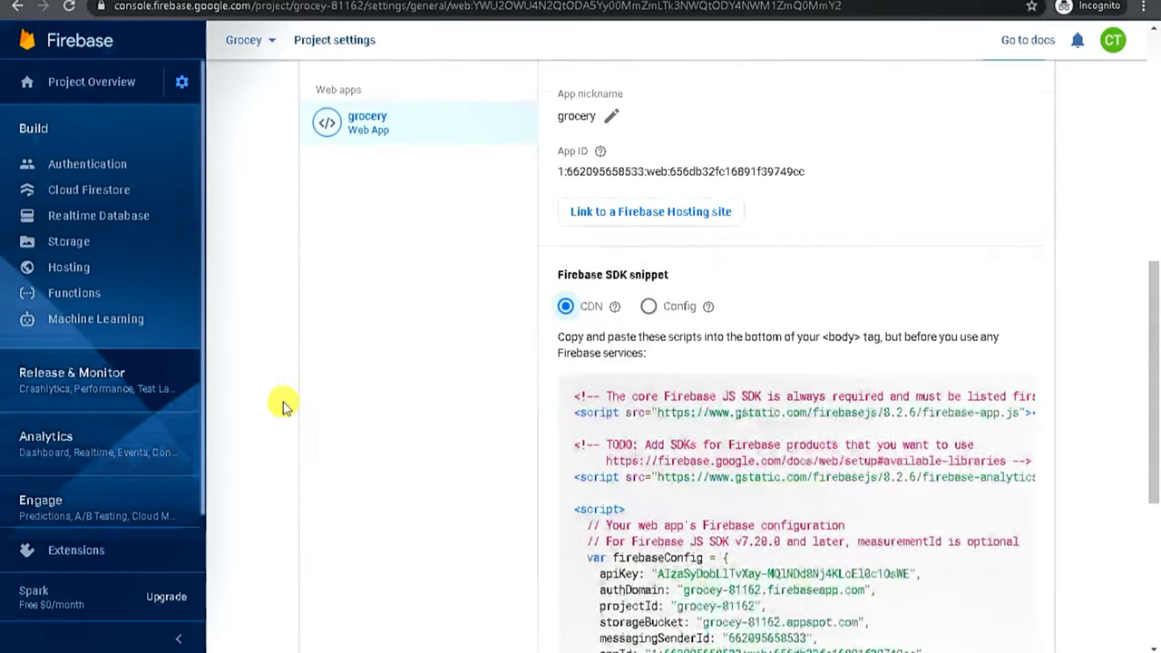
scroll(282, 407, up, 1)
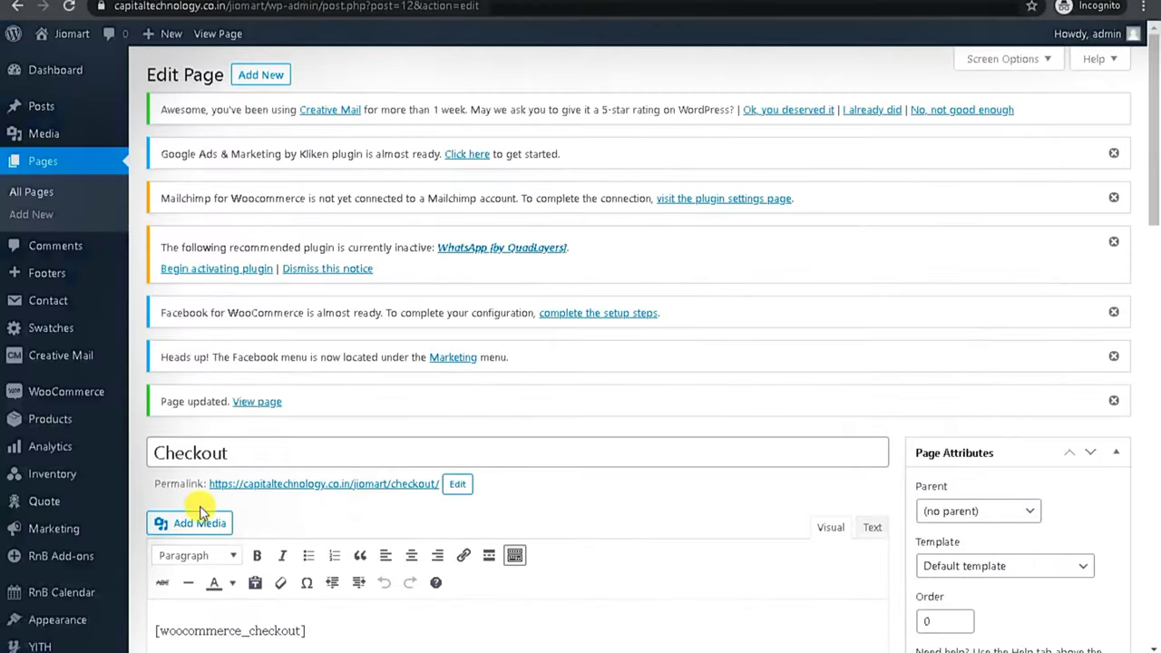
scroll(143, 565, down, 4)
scroll(142, 575, down, 2)
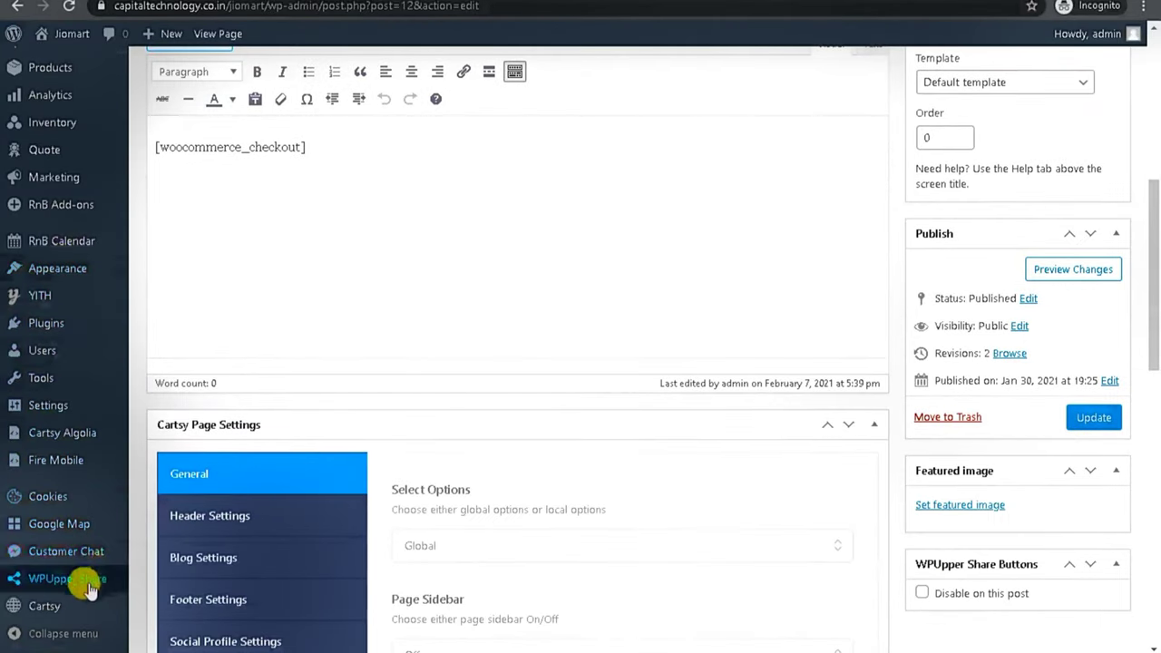
click(52, 526)
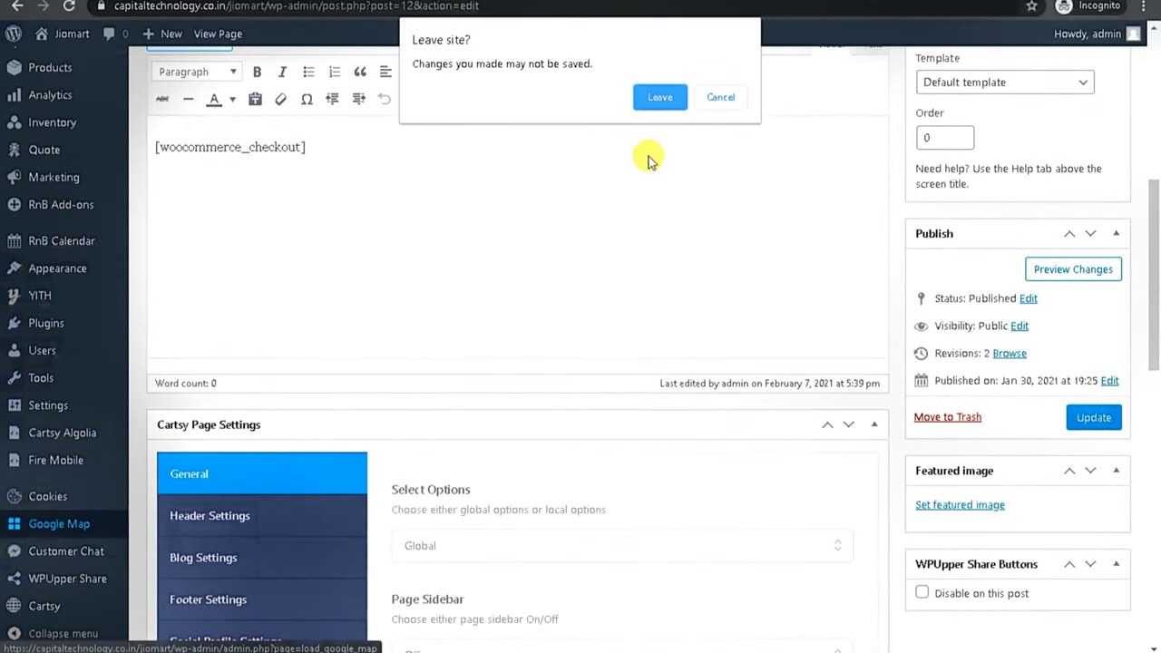
click(660, 97)
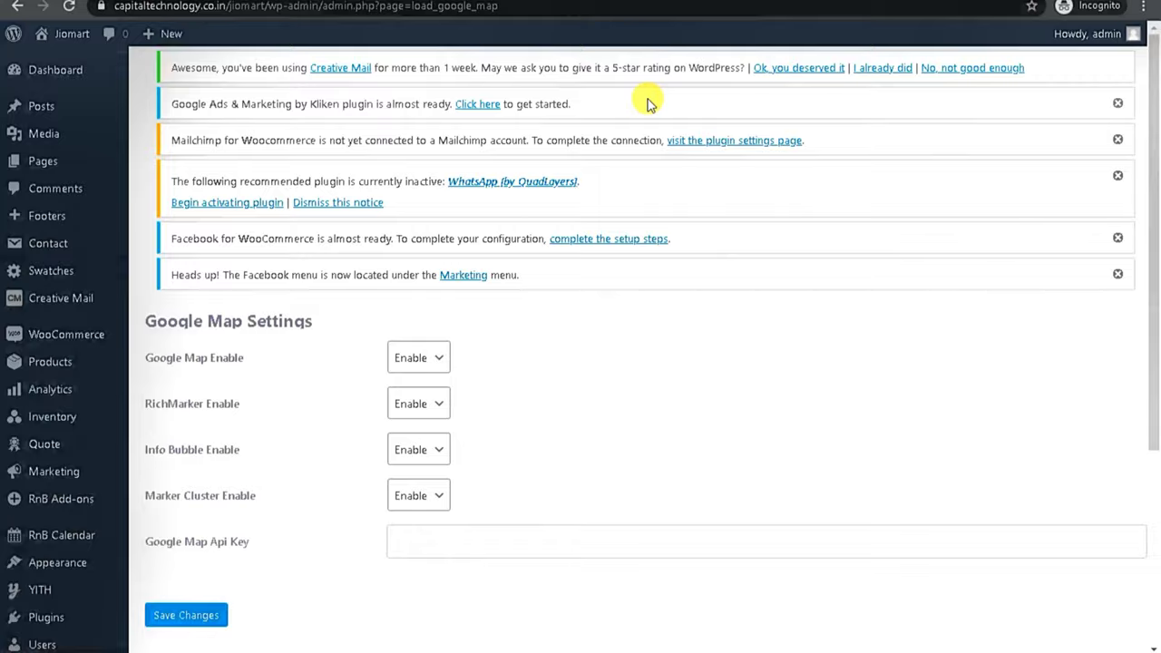
Set RichMarker, Info Bubble and Marker Cluster to Disable and save the Google Map settings
scroll(647, 102, down, 3)
click(423, 254)
click(421, 208)
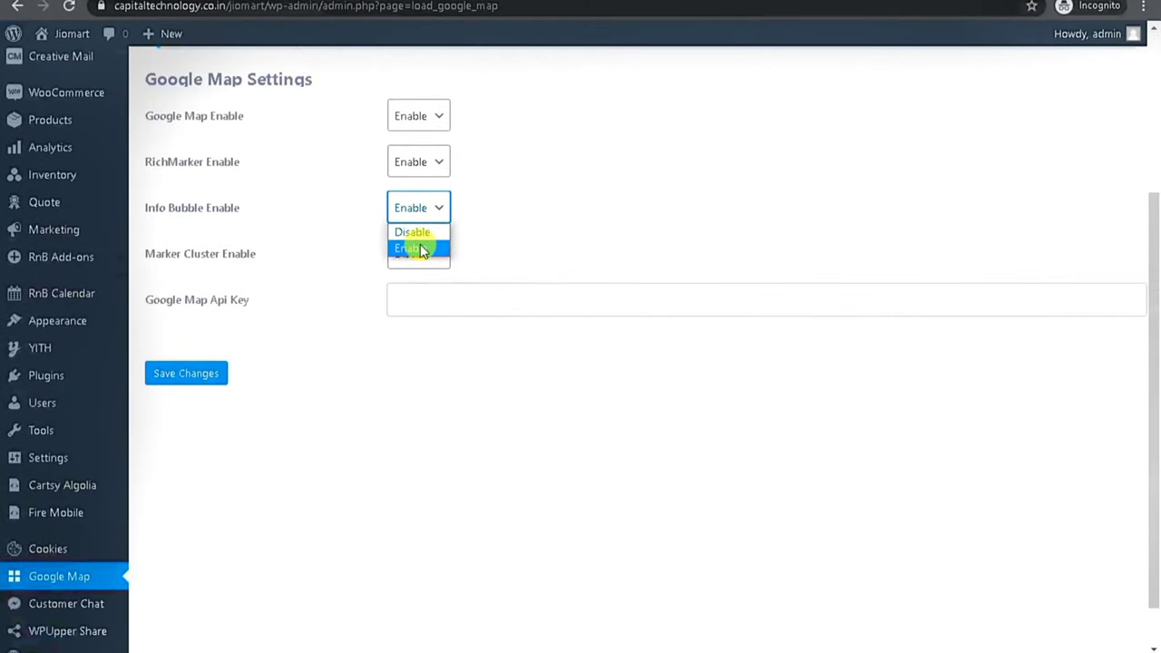
click(413, 232)
click(420, 163)
click(414, 186)
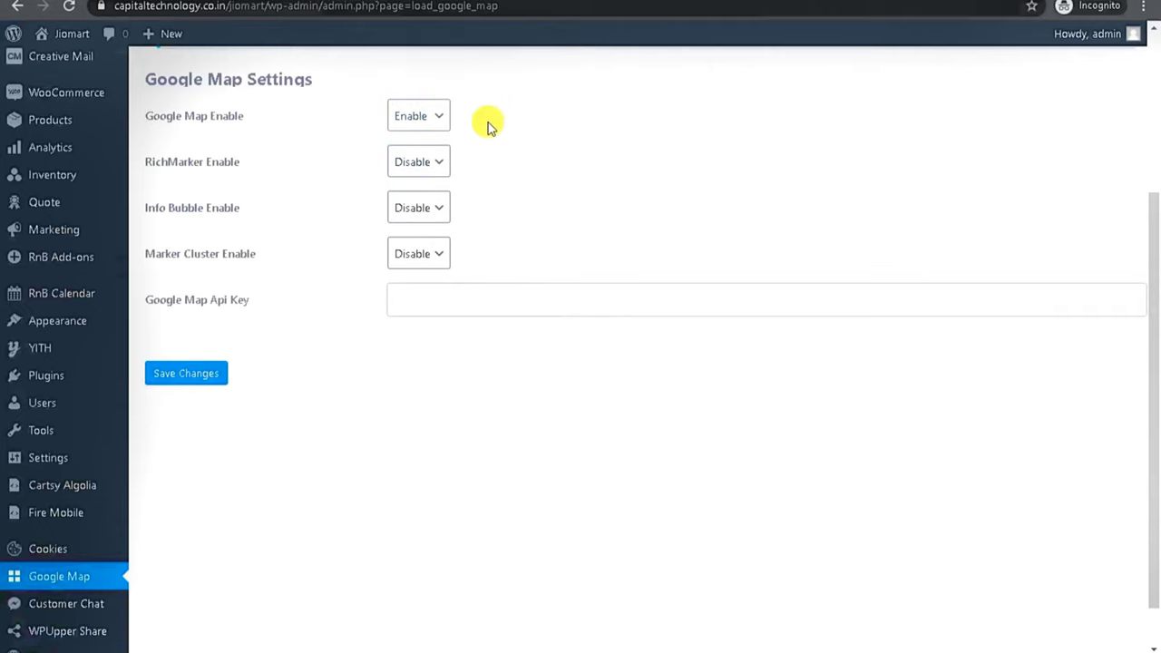
drag(138, 218, 260, 215)
click(425, 210)
click(414, 249)
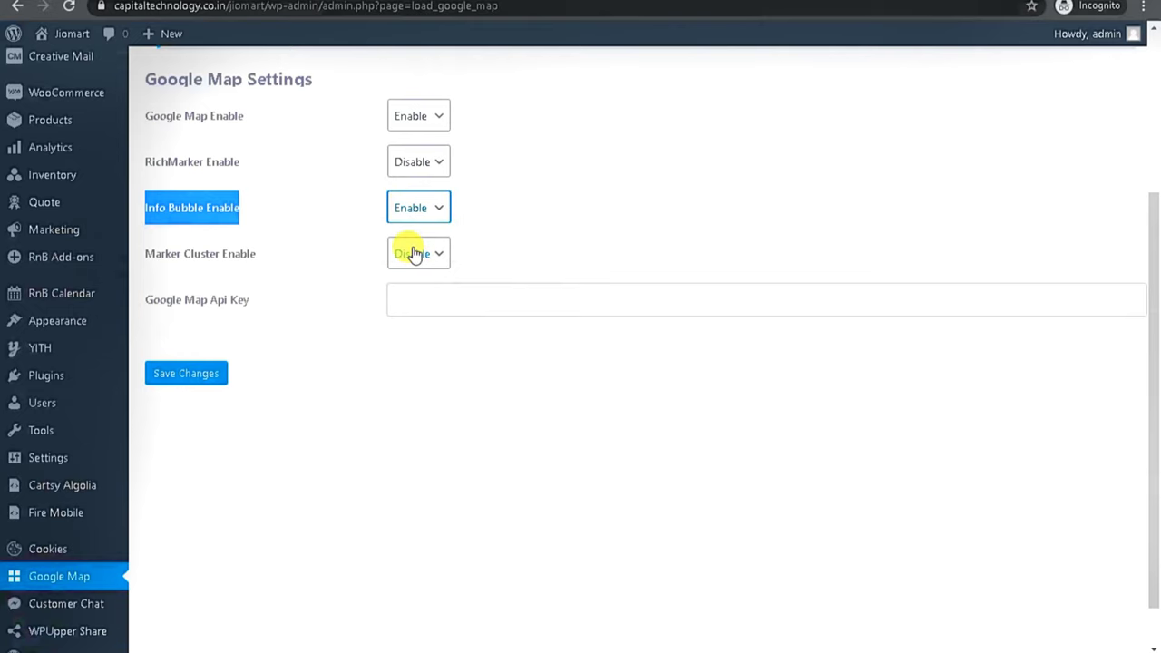
click(418, 218)
click(413, 230)
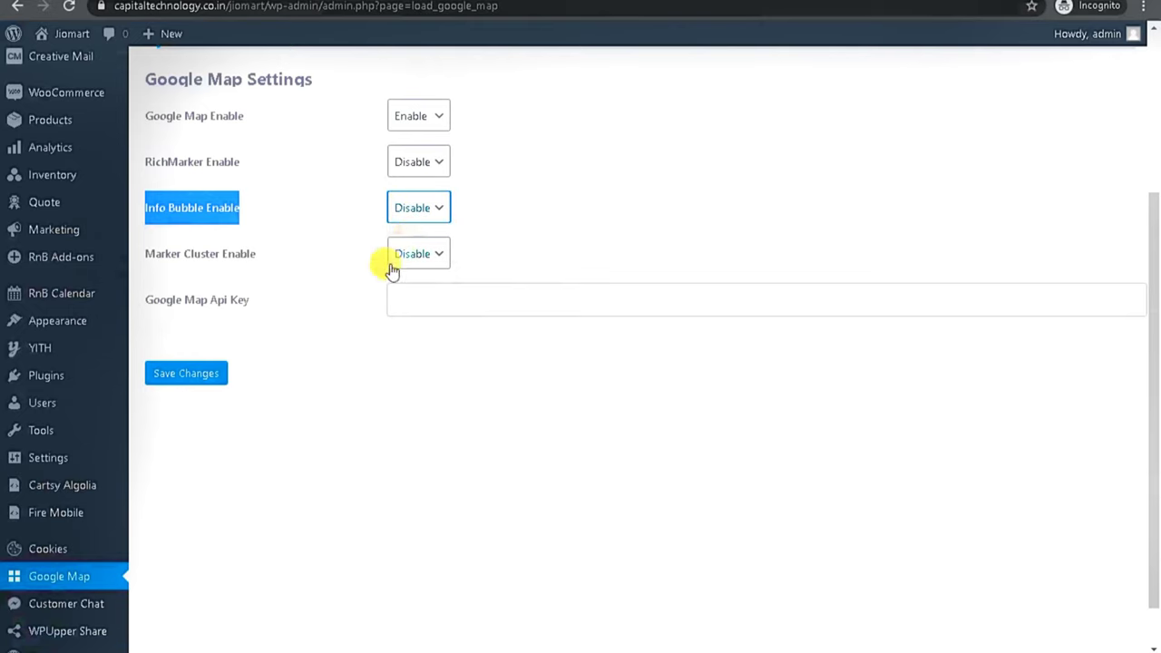
click(192, 377)
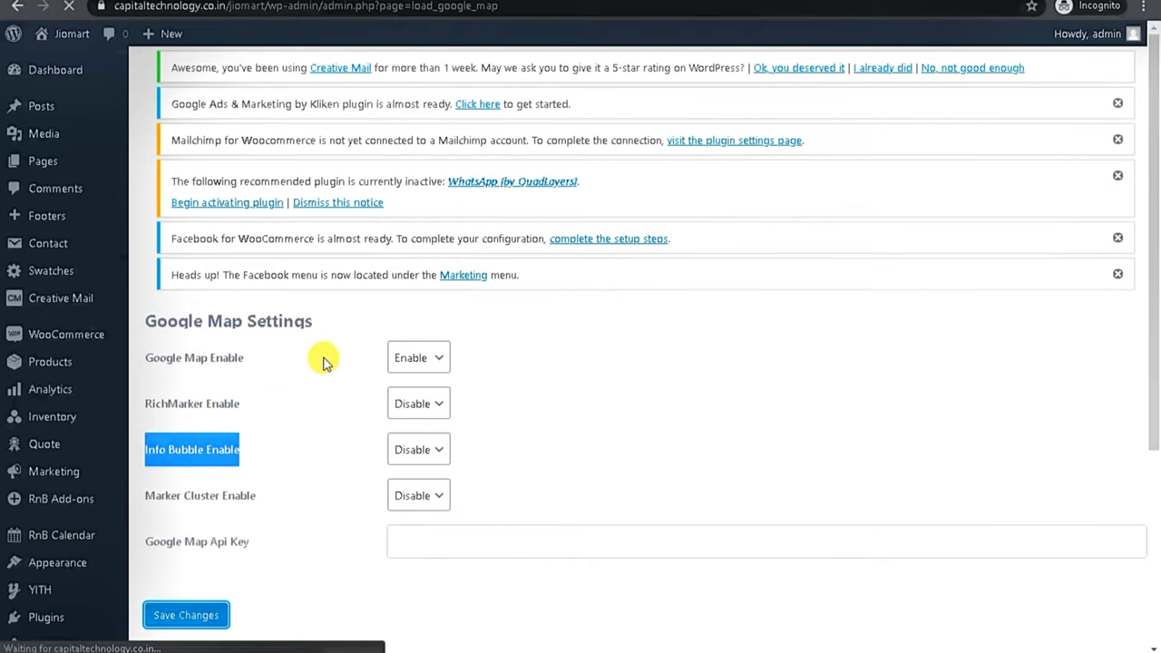
Copy the 'Google Map Api Key' label text
scroll(325, 361, down, 1)
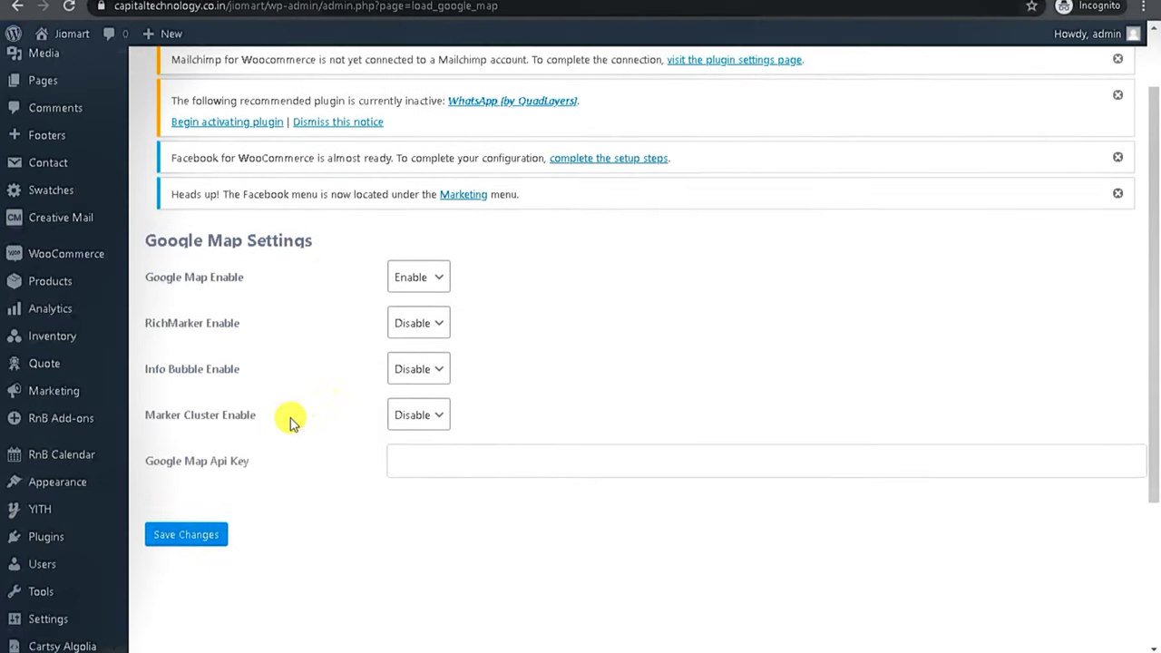
drag(143, 463, 272, 461)
right_click(245, 463)
click(265, 477)
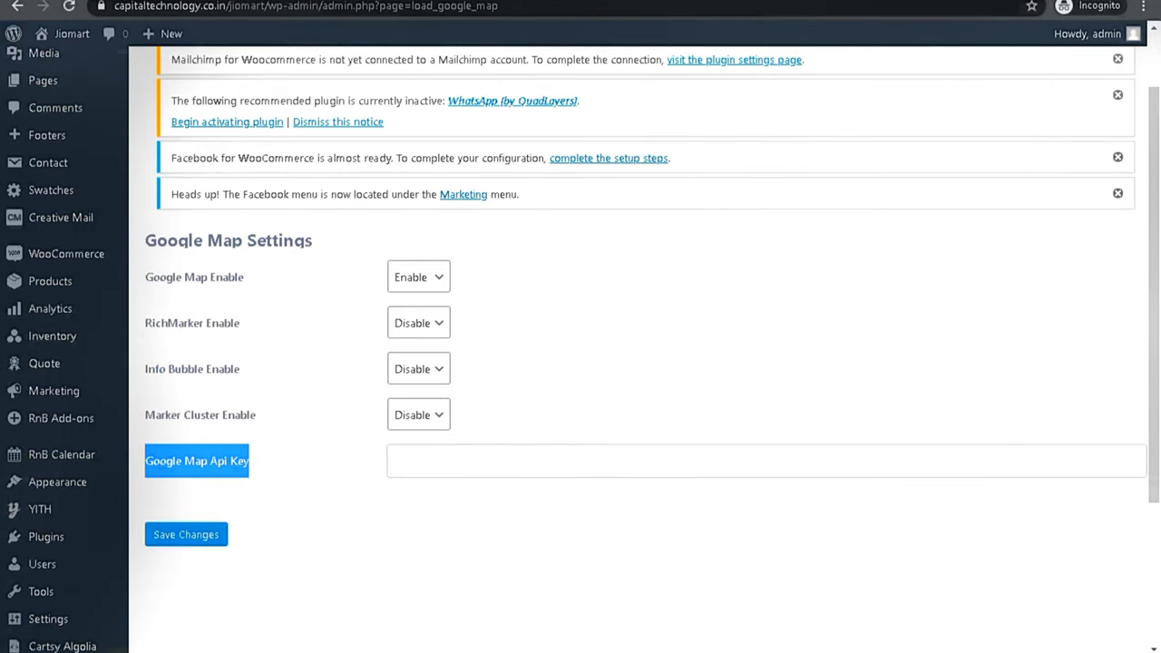
Search 'Google Map Api Key' in a private window and open the Get an API Key guide
key(ctrl+shift+n)
key(ctrl+v)
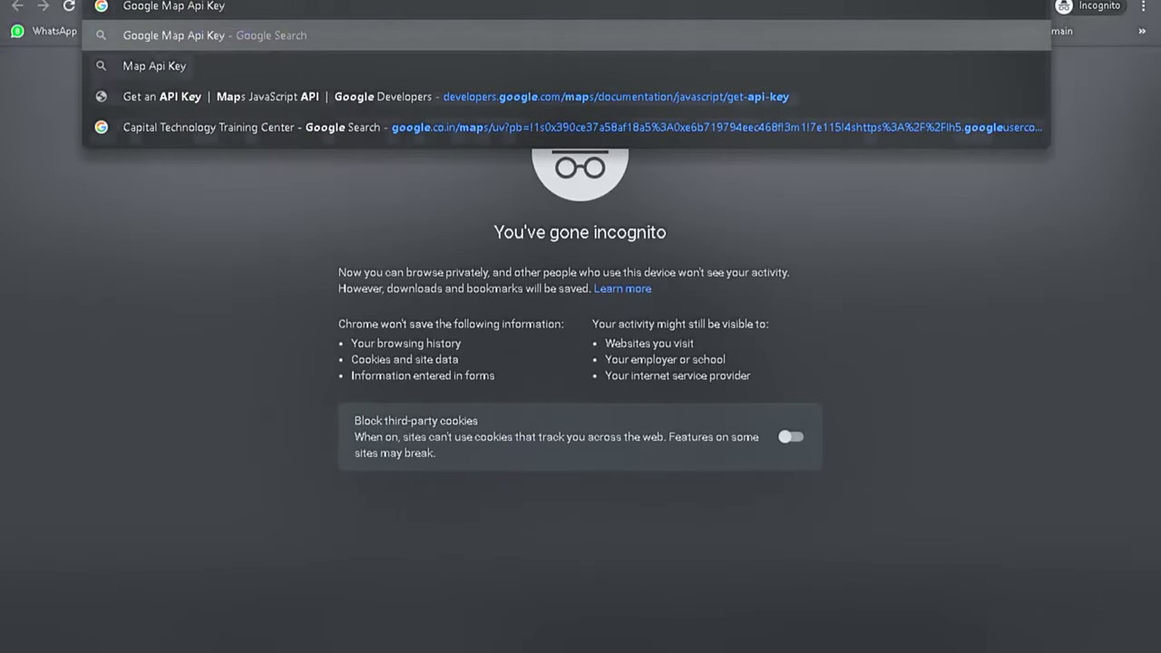
key(Return)
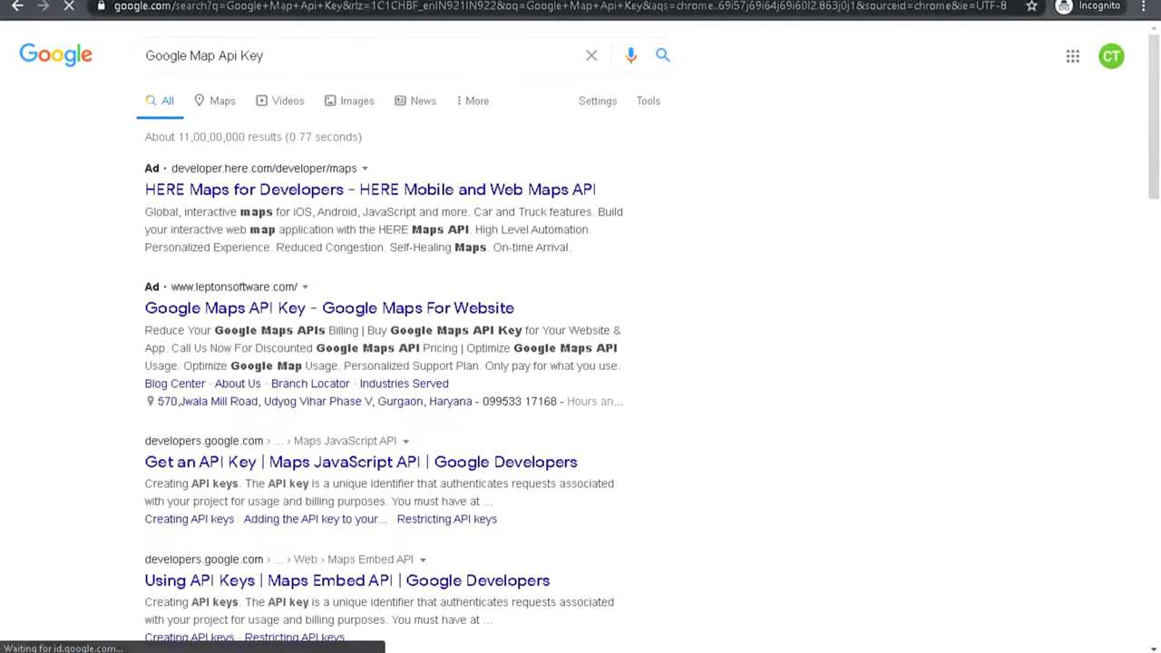
click(323, 470)
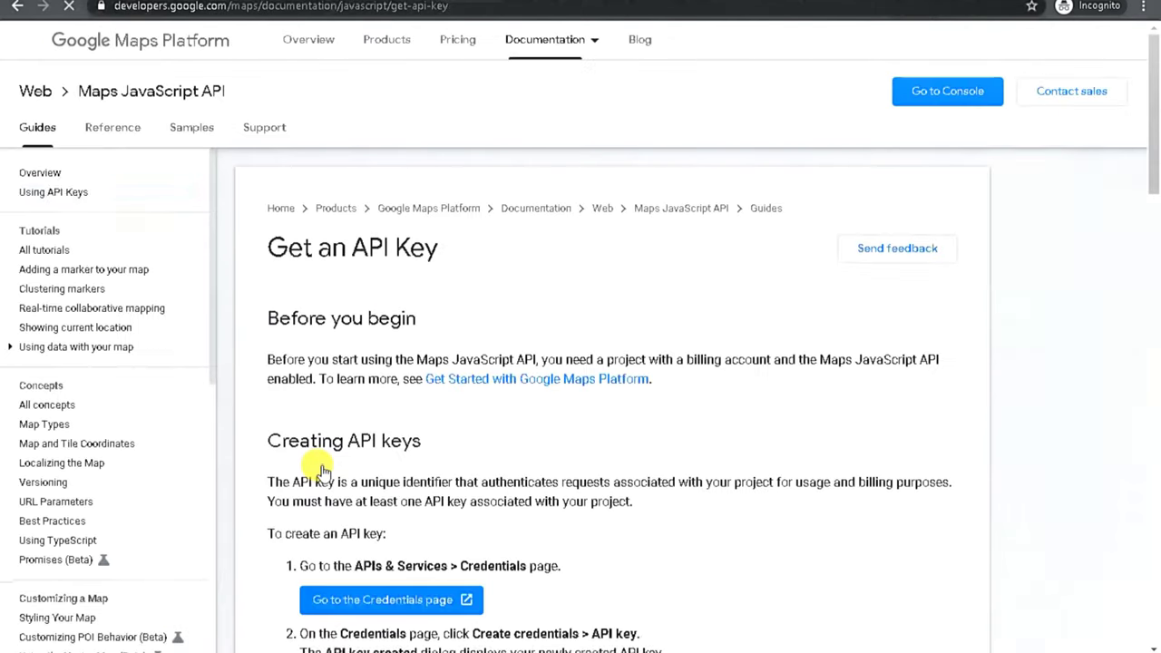
Start Google Maps Platform setup in the Cloud console and choose to create a billing account
click(918, 94)
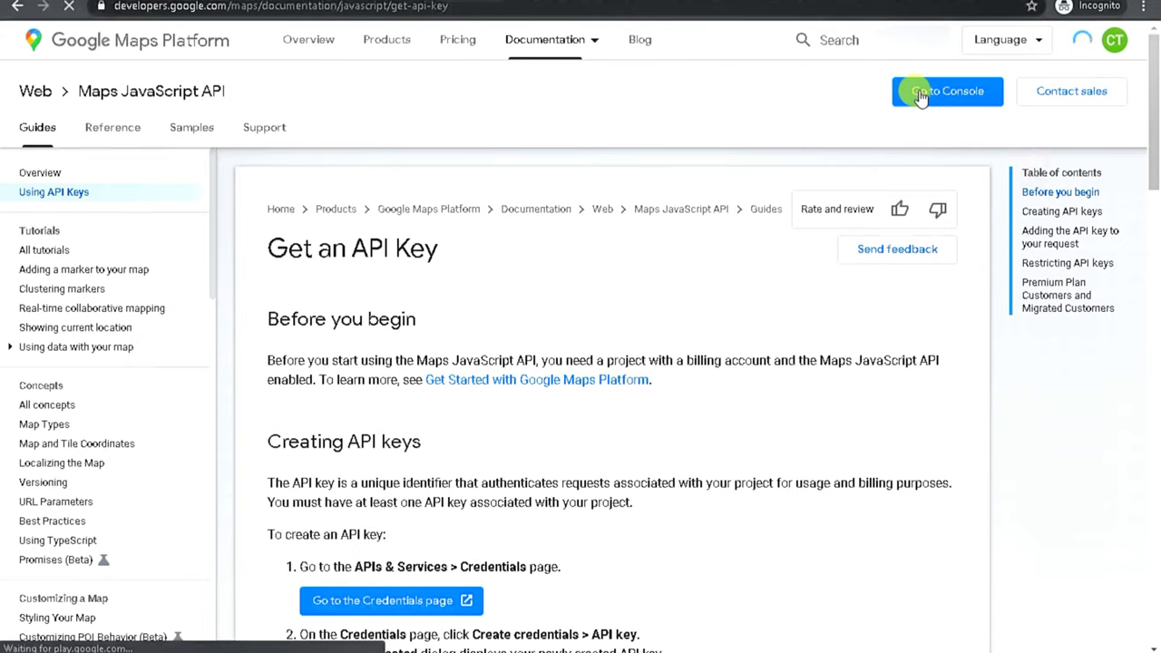
click(181, 430)
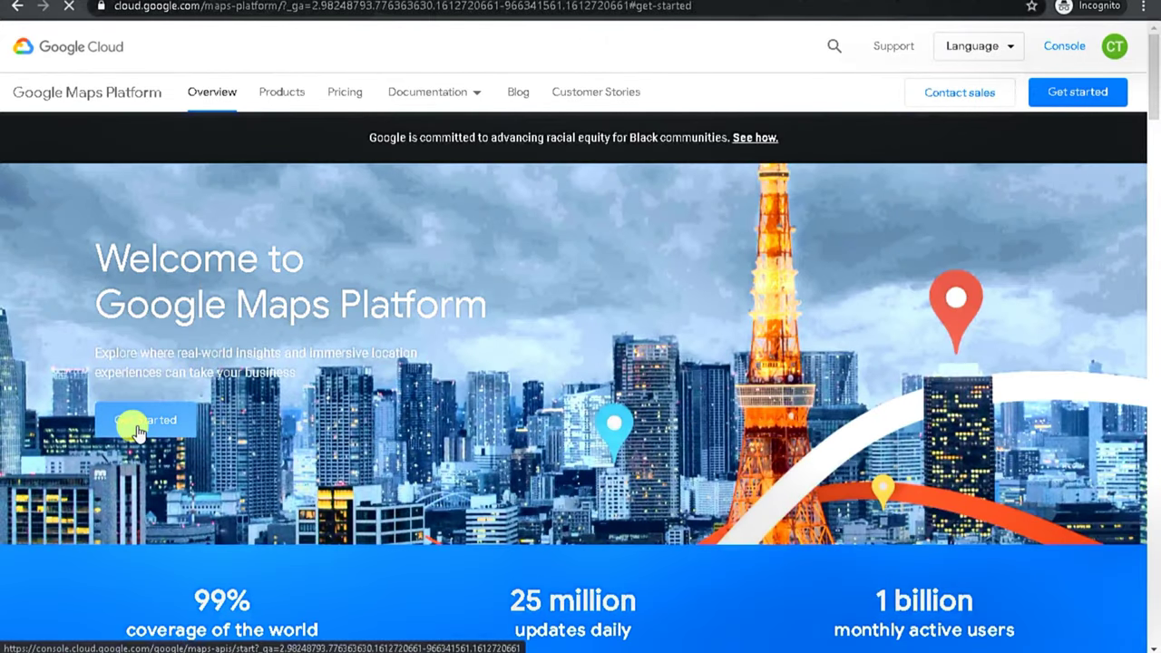
click(136, 429)
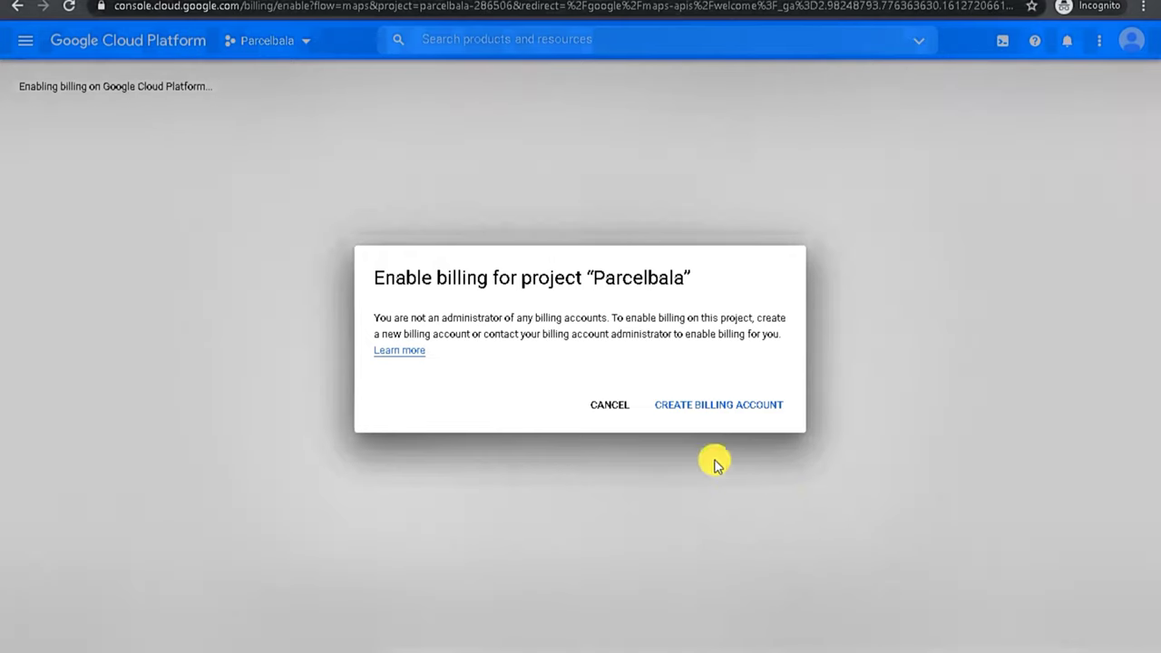
click(731, 408)
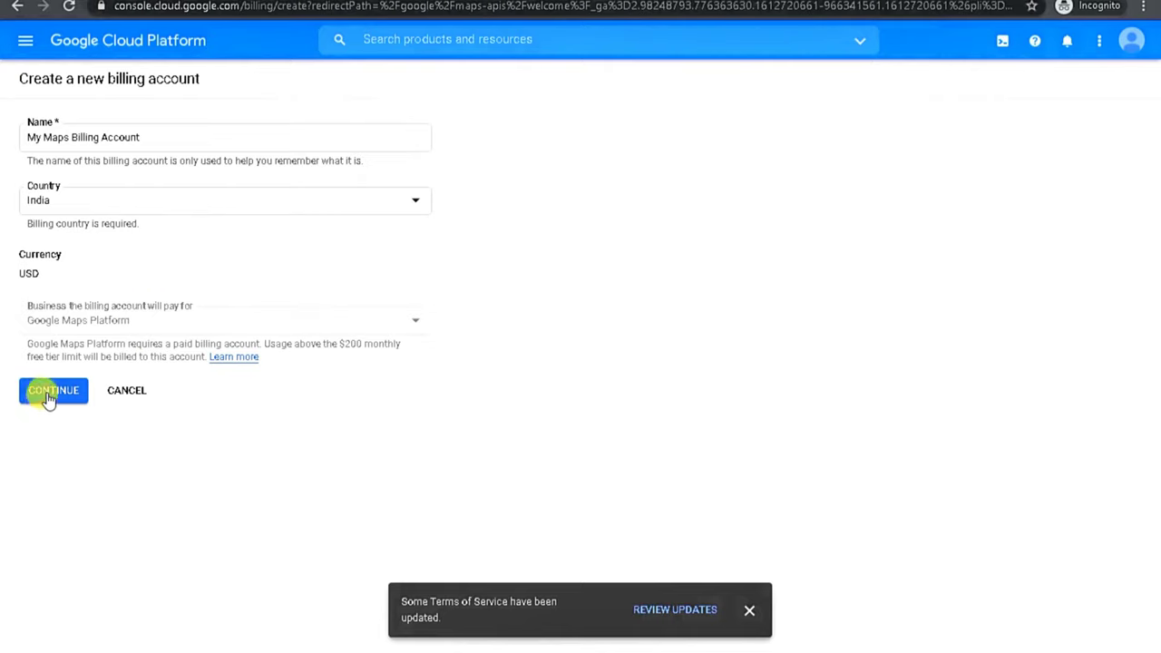
Continue with the new billing account and scroll the billing profile down to Payment method
click(48, 397)
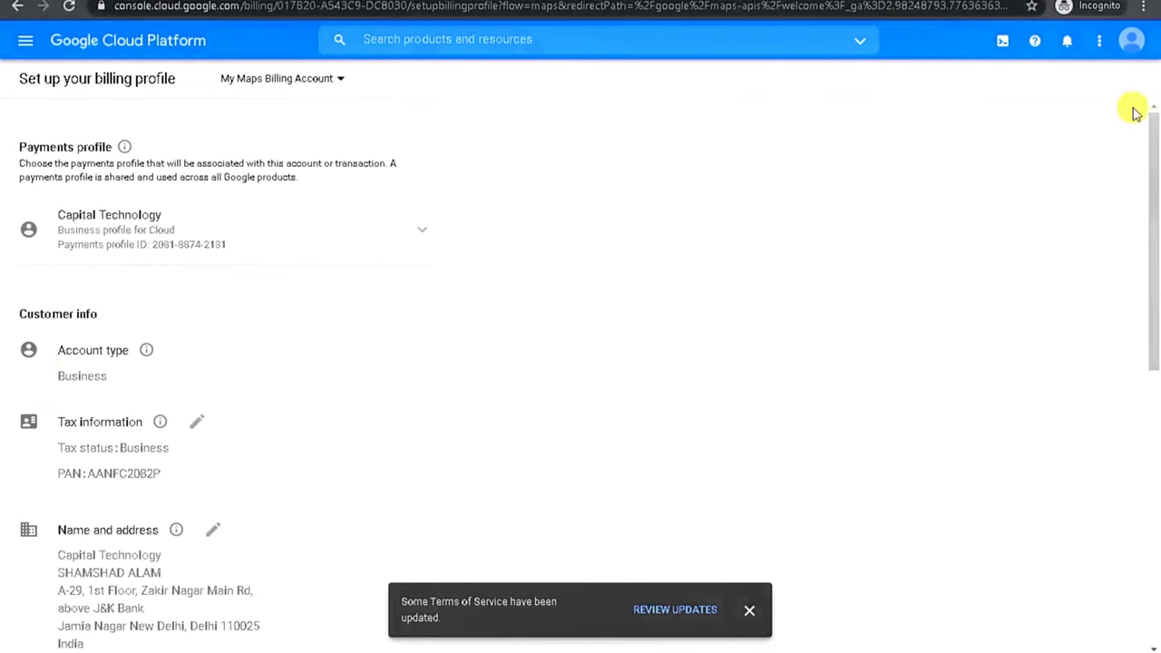
click(1132, 45)
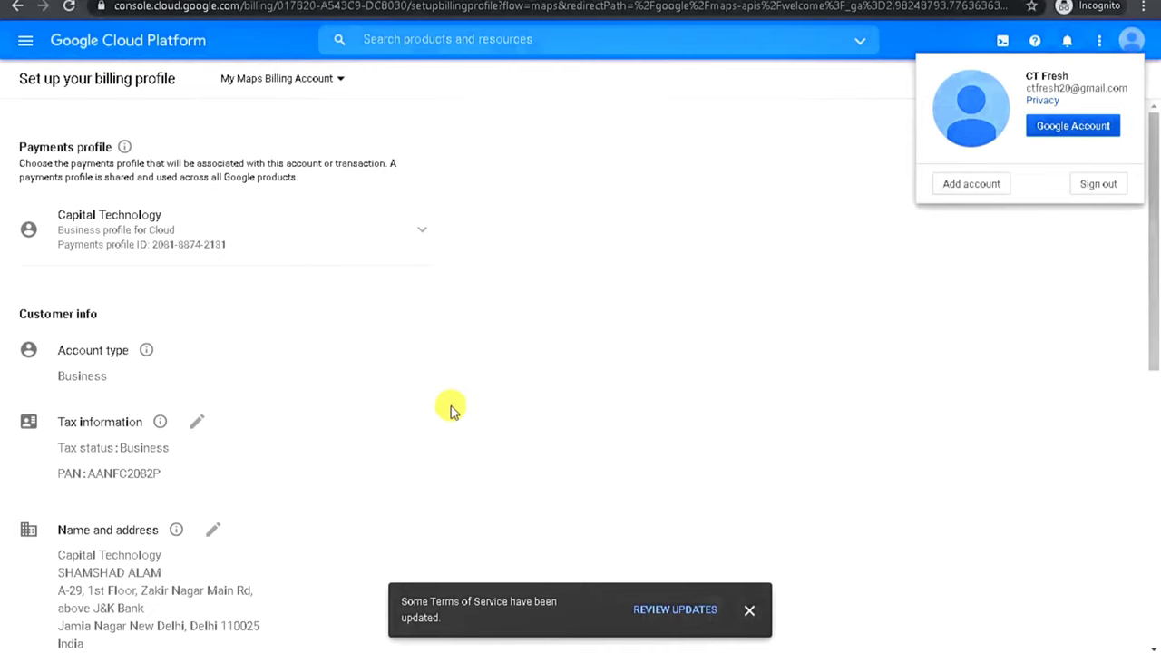
click(462, 442)
scroll(462, 444, down, 4)
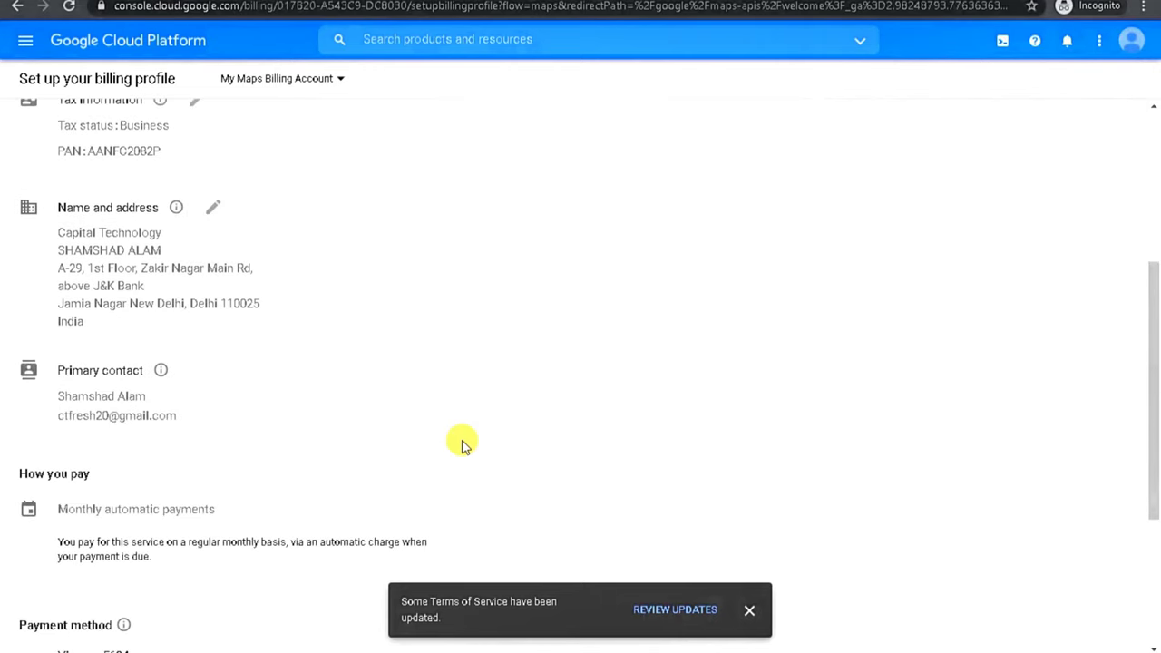
scroll(462, 443, down, 3)
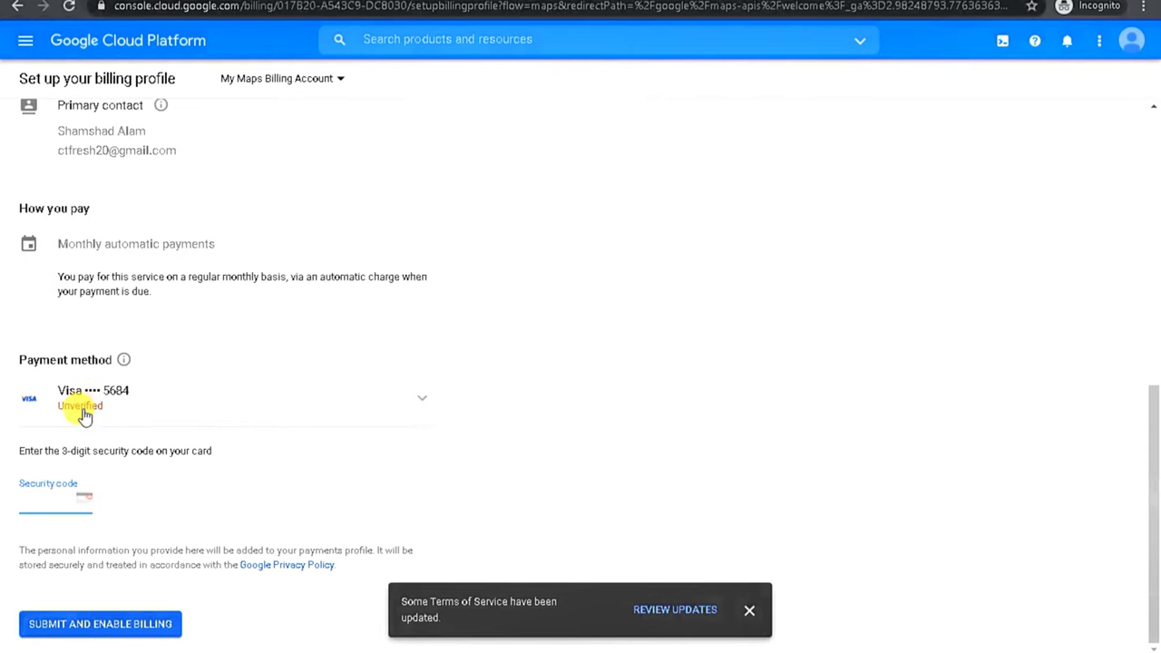
Dismiss the Terms of Service update notice and switch to the Downloads folder window
click(750, 611)
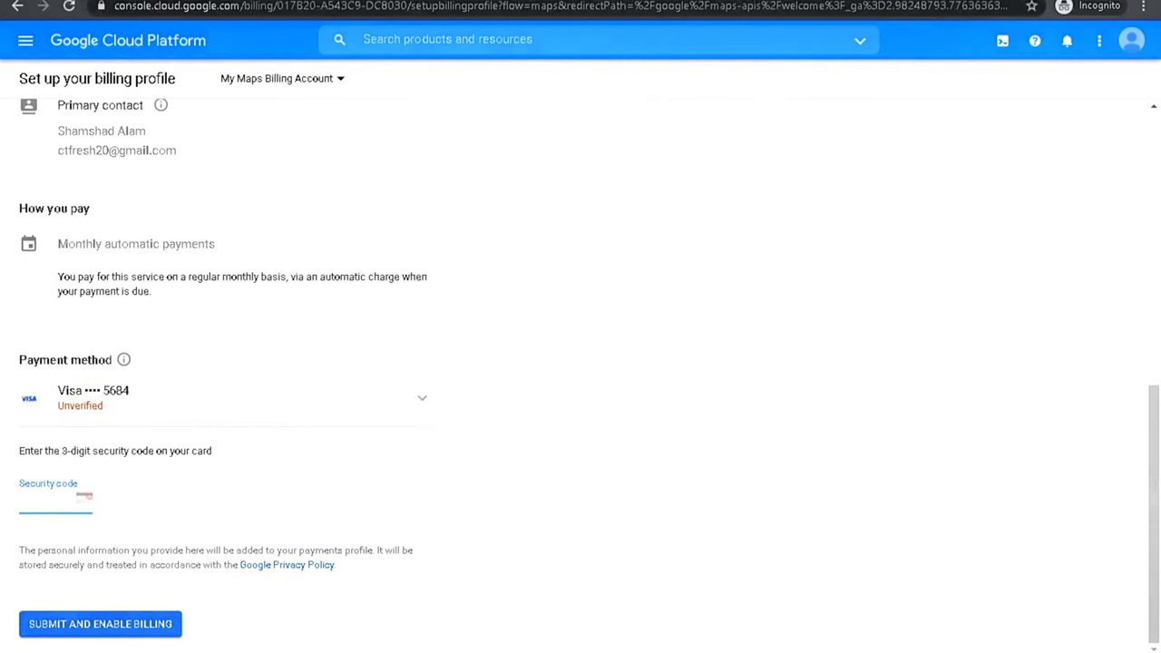
mouse_move(671, 647)
click(866, 604)
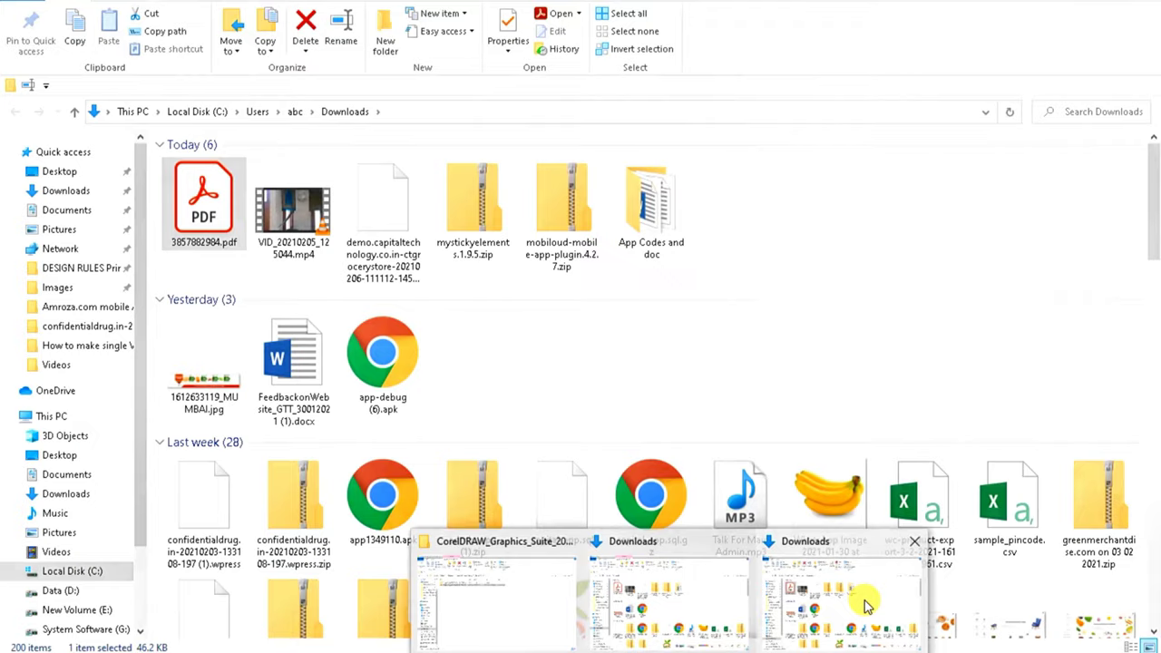
Bring the Downloads folder window forward and open the Google Cloud invoice PDF
click(873, 597)
click(863, 608)
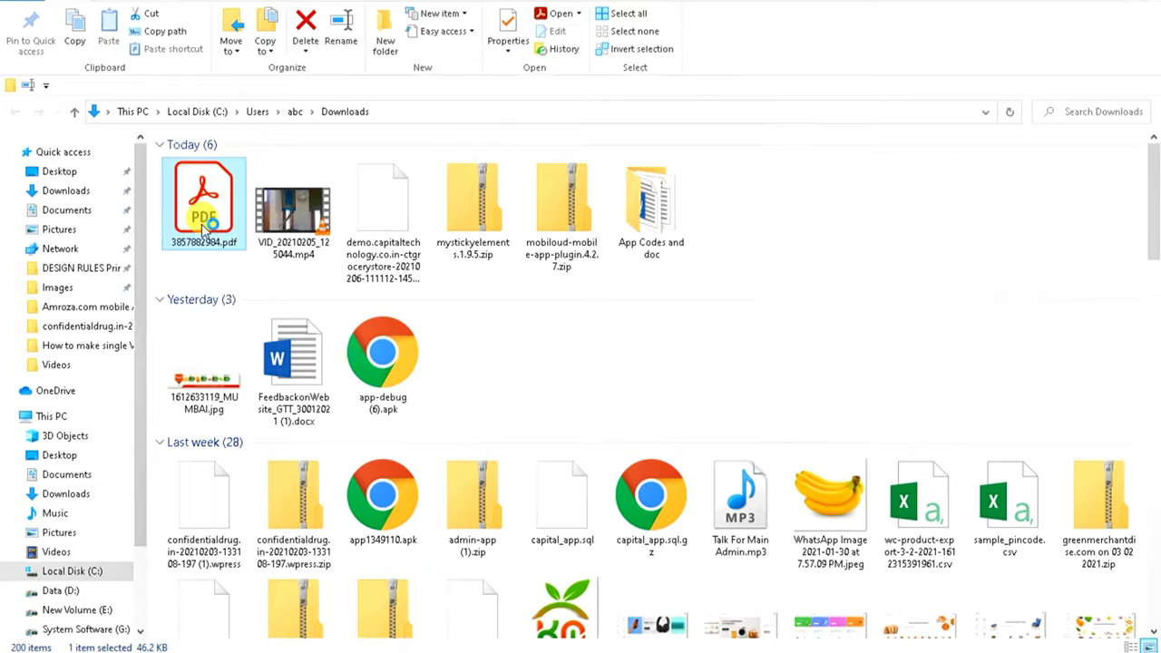
double_click(209, 239)
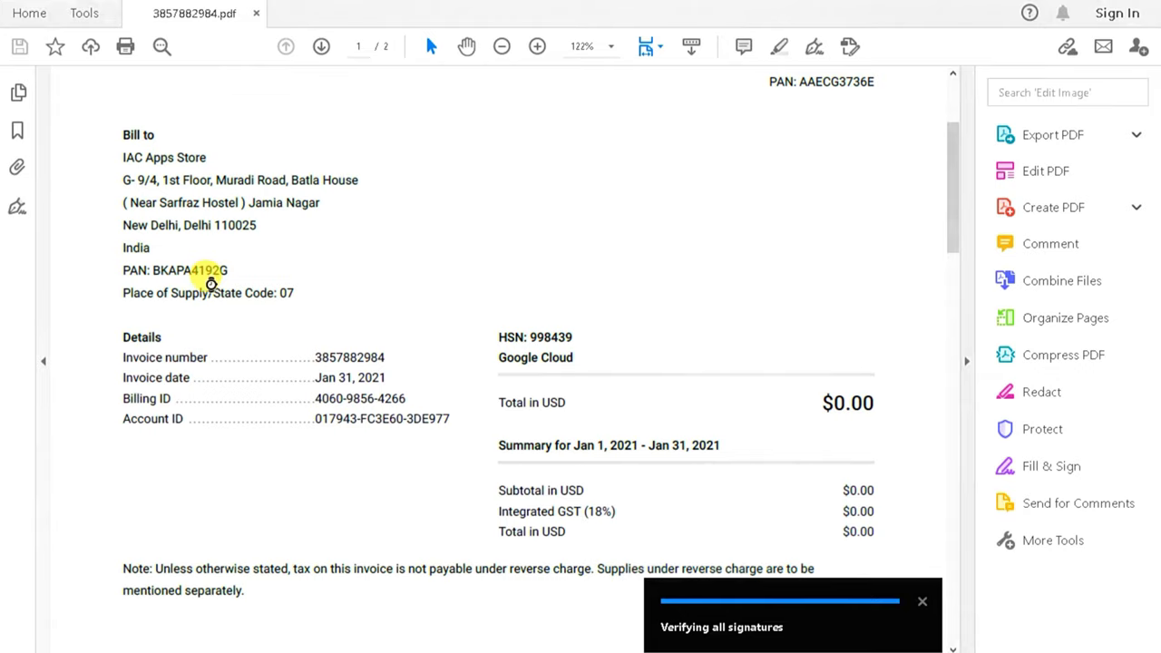
Review the invoice, selecting its $0.00 total and January 2021 billing period text
scroll(218, 278, down, 3)
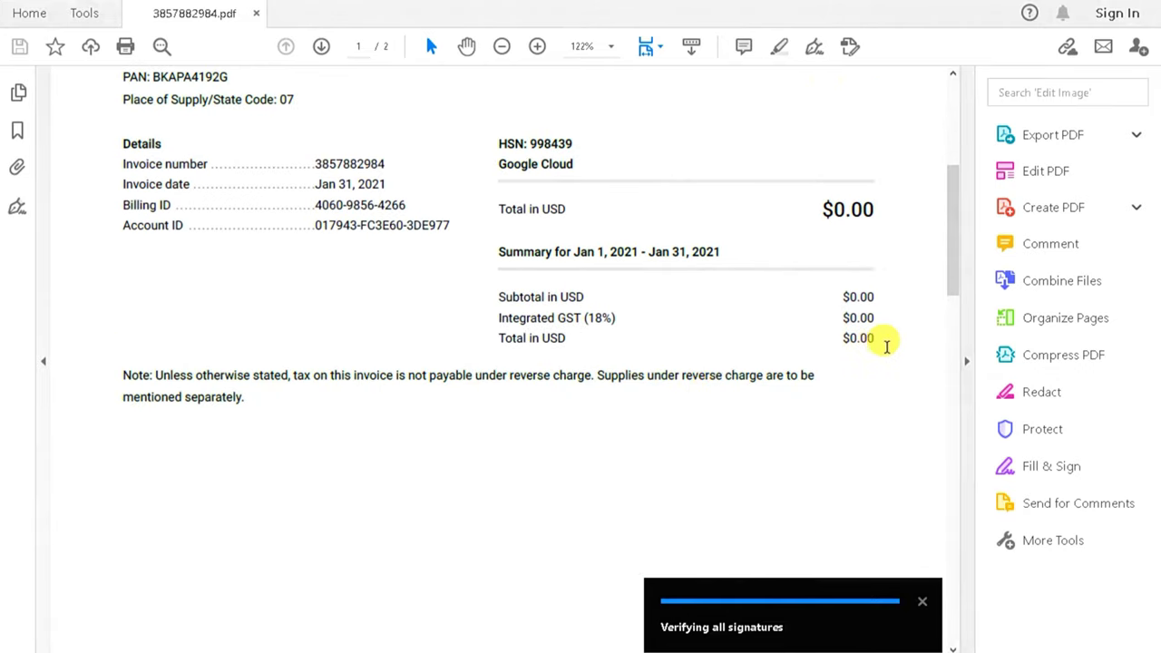
scroll(90, 136, up, 1)
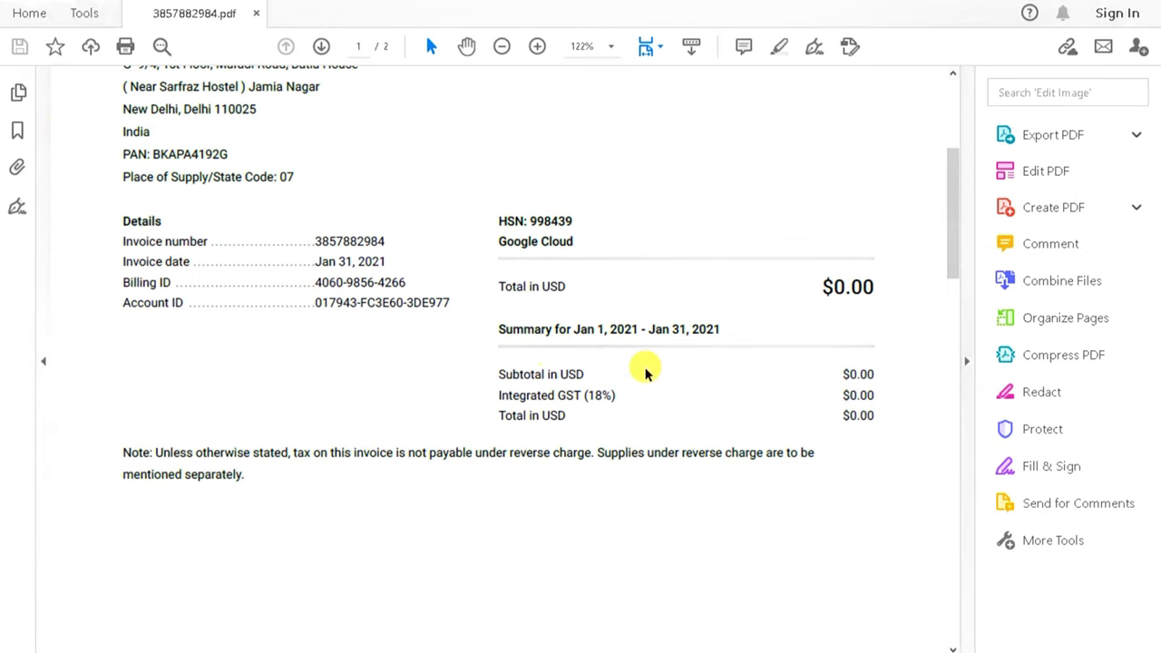
mouse_move(591, 316)
mouse_down()
mouse_move(674, 326)
mouse_move(699, 344)
mouse_up()
scroll(742, 335, up, 4)
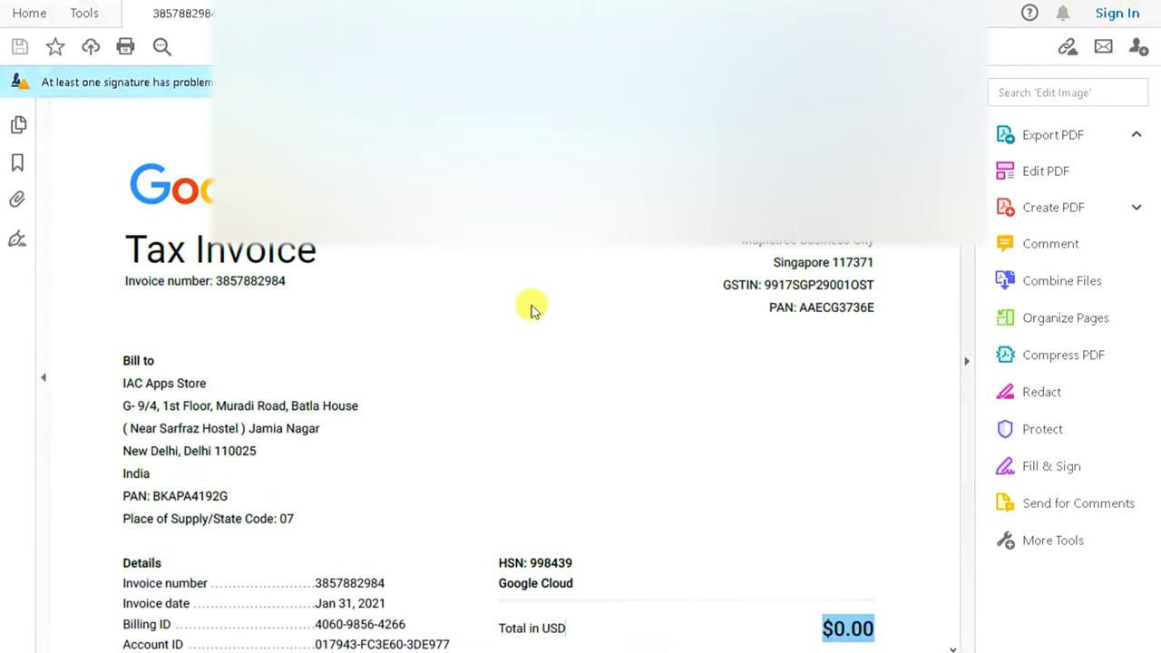
Return to the Downloads folder, clear the file selection, and switch back to the browser
key(alt+Tab)
click(685, 375)
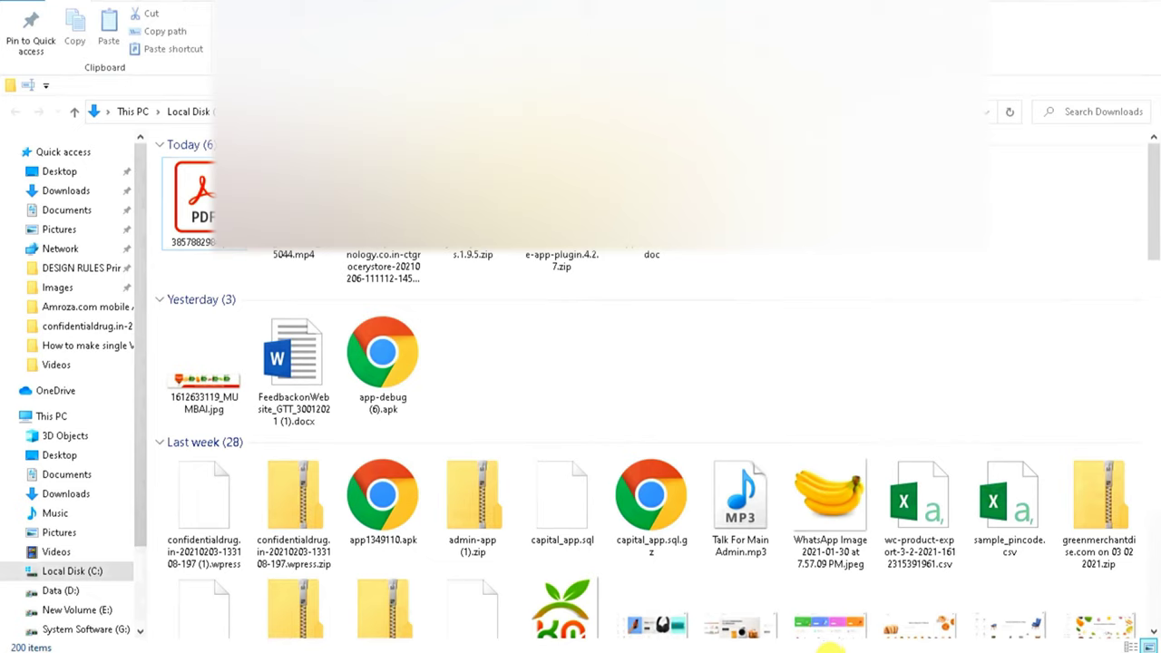
mouse_move(790, 638)
click(772, 581)
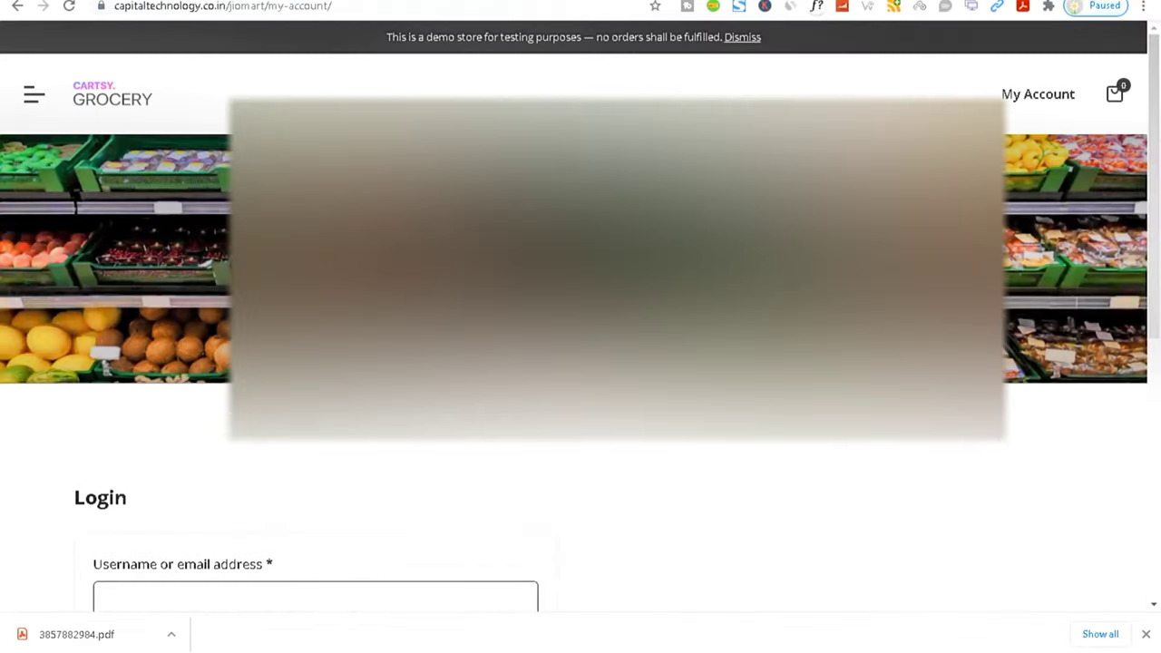
Open the Google invoice email in Gmail, select its subject line, then move to the Cartsy tab
key(alt+Tab)
click(635, 366)
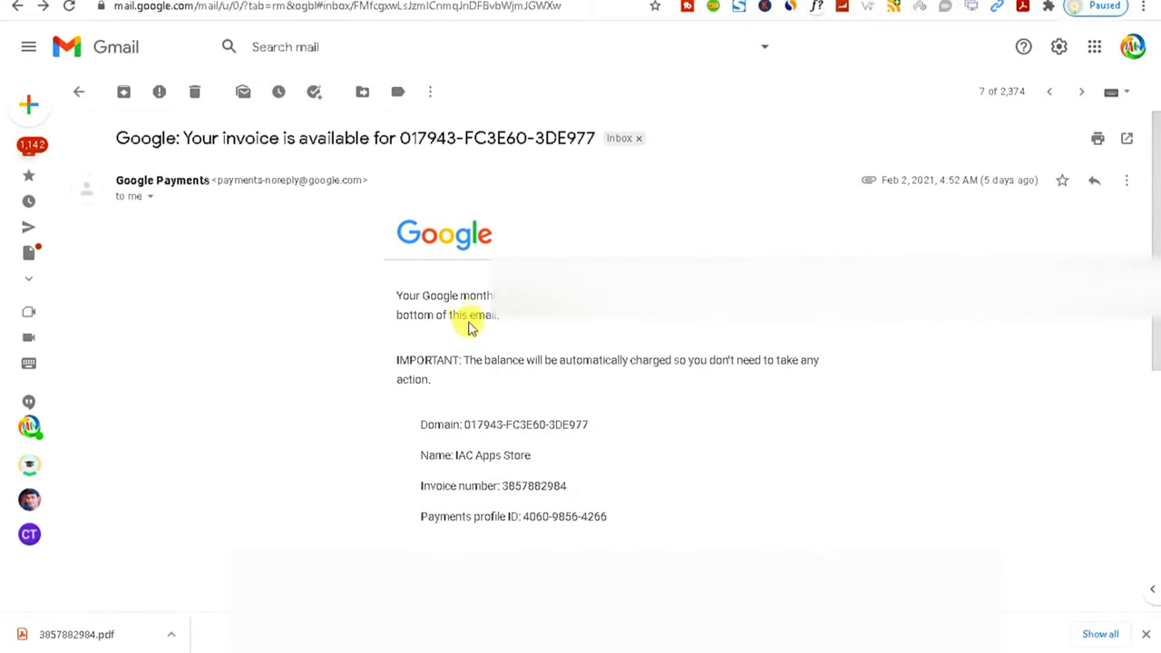
drag(115, 127, 553, 172)
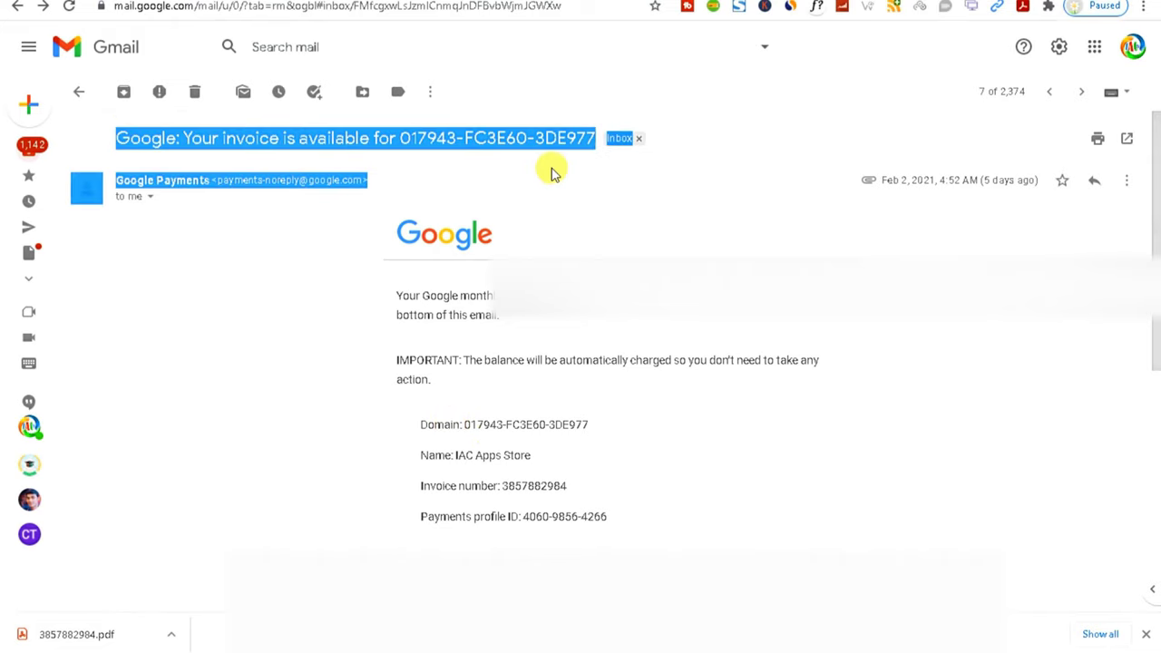
click(595, 288)
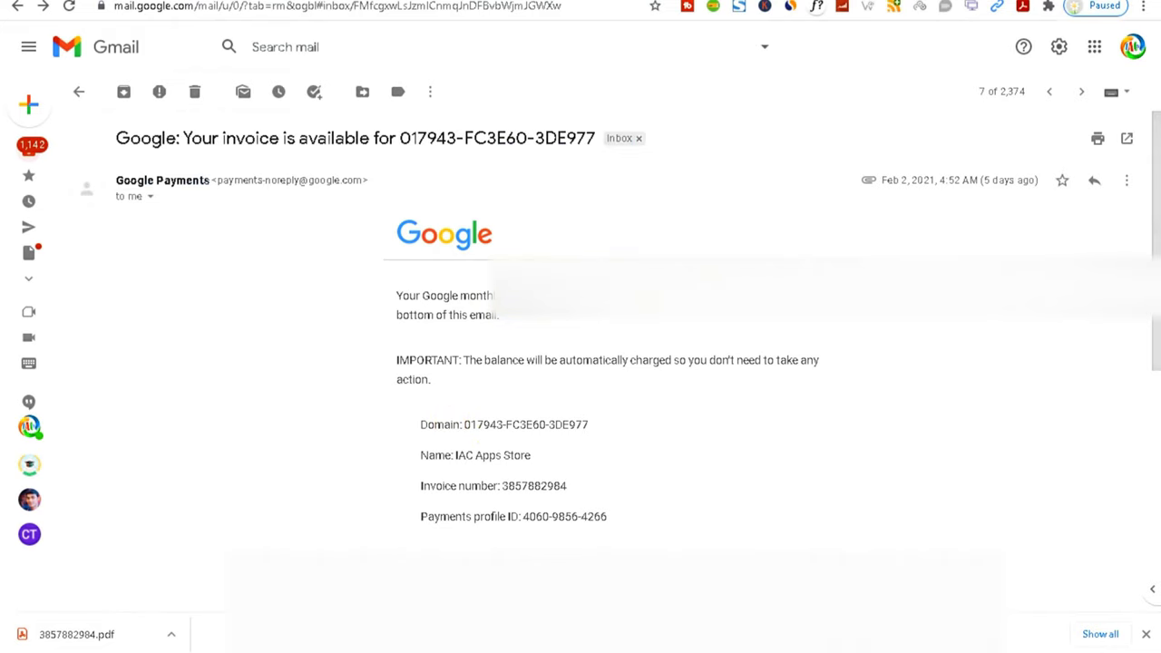
key(ctrl+Tab)
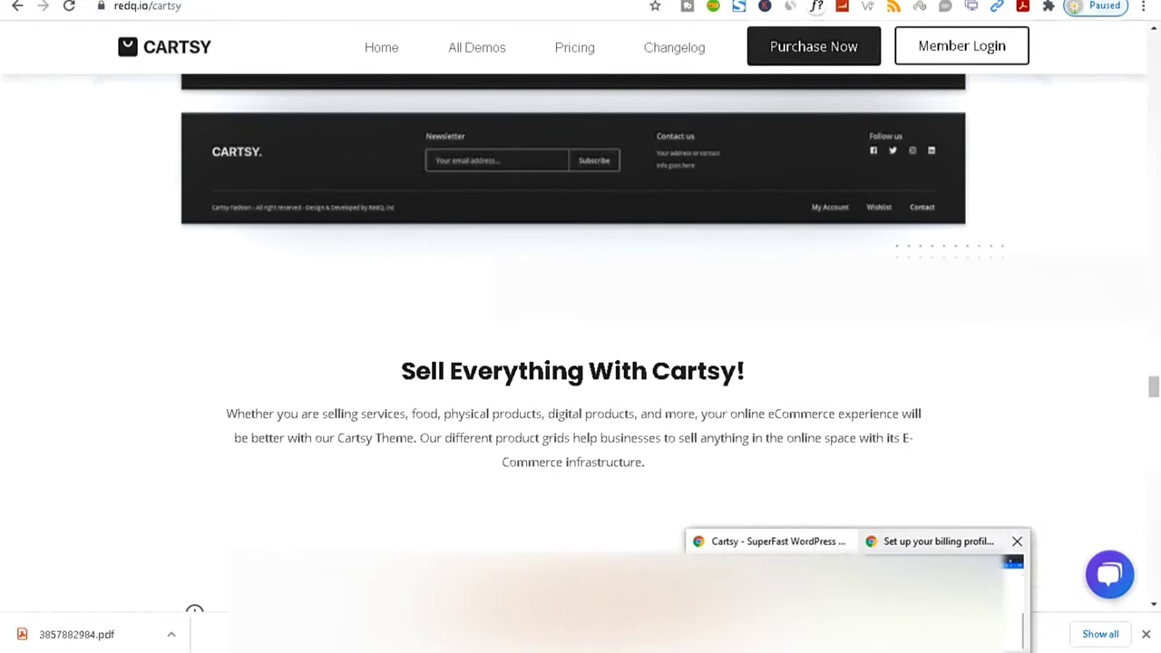
click(966, 542)
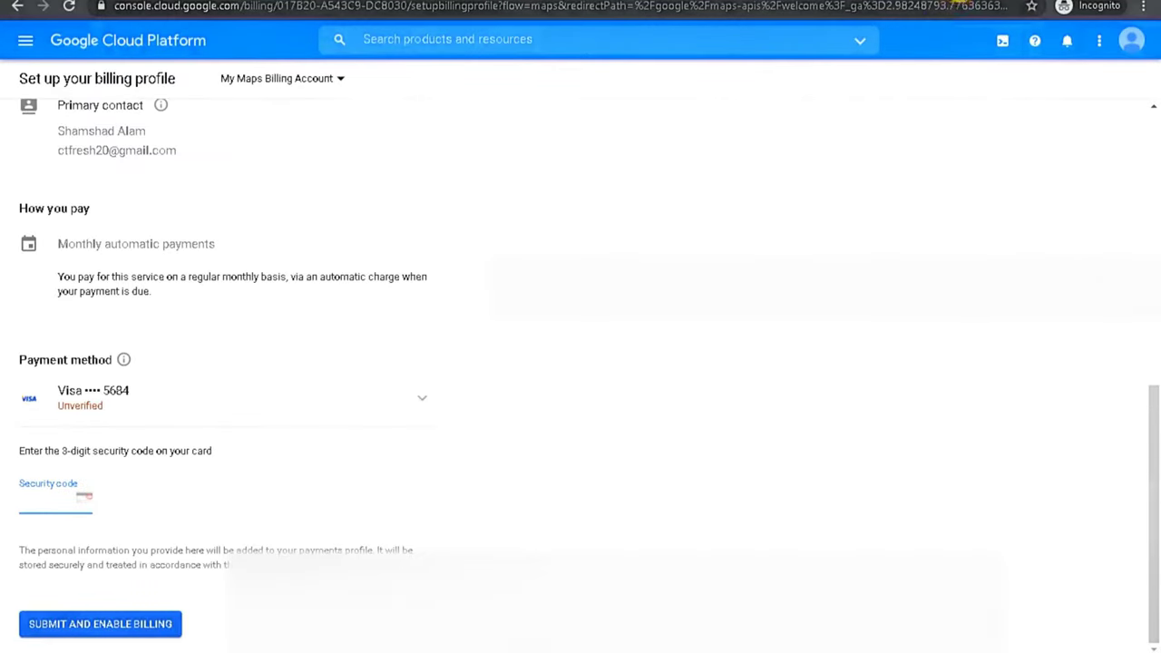
Select the Google Map Api Key field on the Google Map Settings page
key(ctrl+Tab)
scroll(666, 445, down, 3)
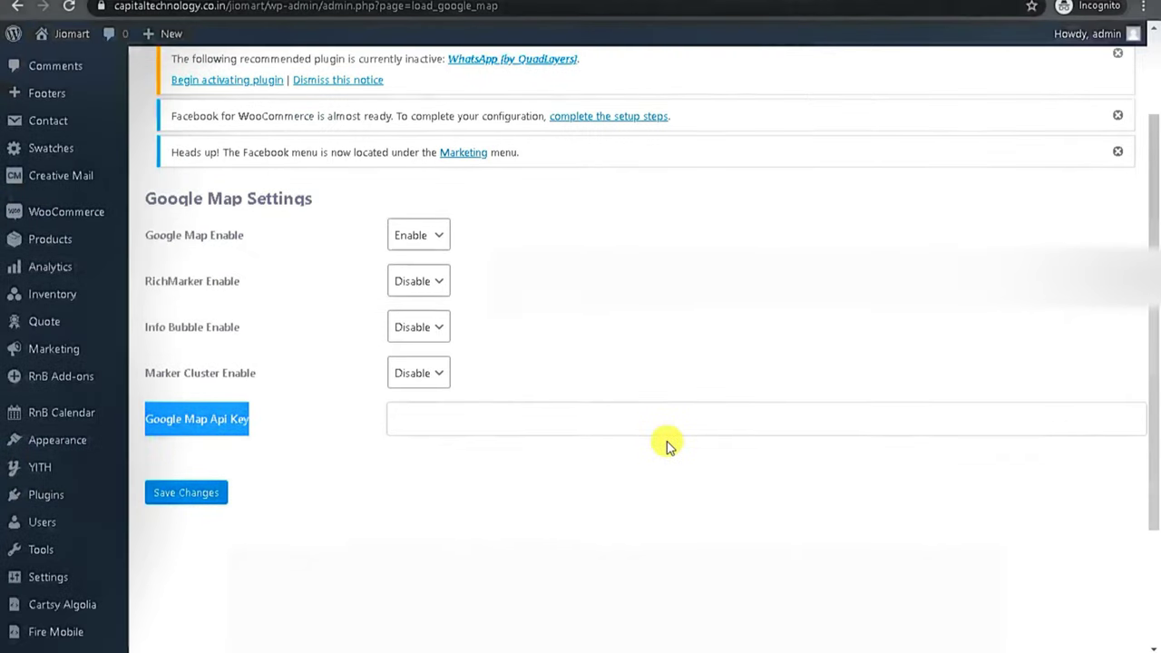
click(410, 242)
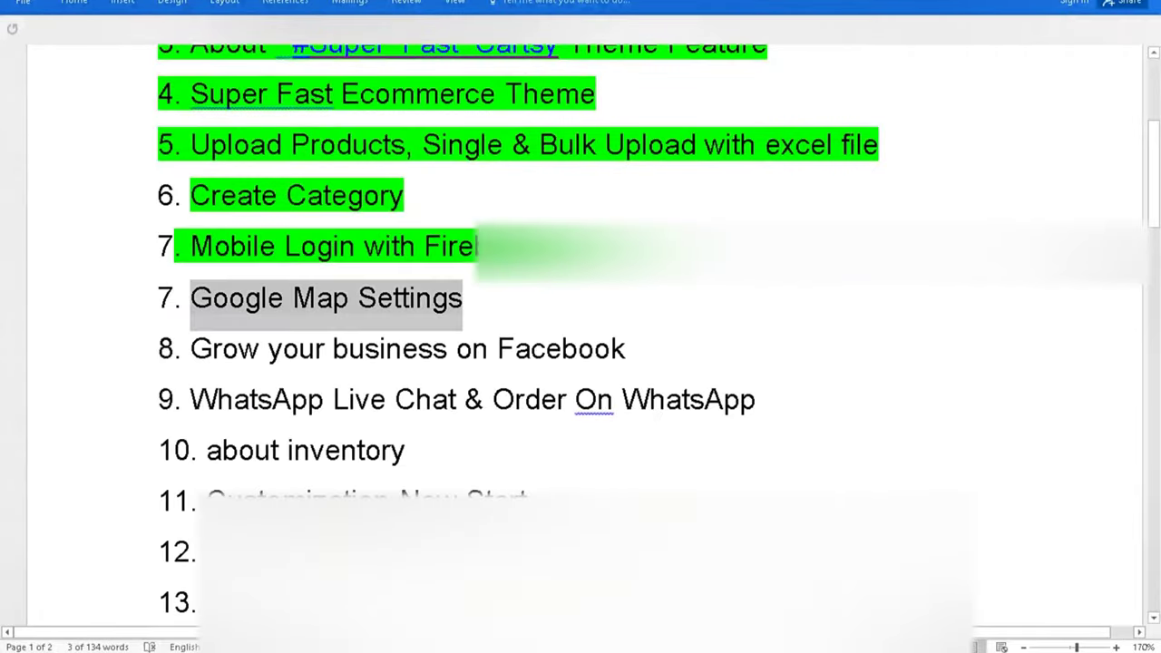
scroll(581, 363, down, 10)
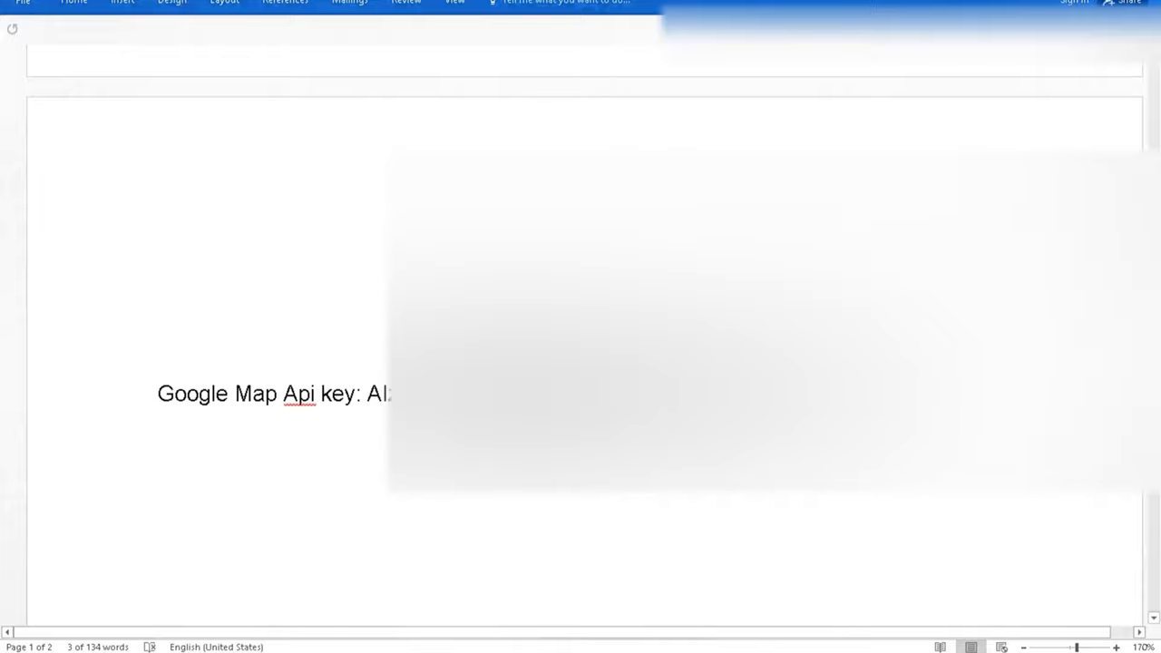
scroll(863, 337, up, 4)
scroll(862, 337, down, 3)
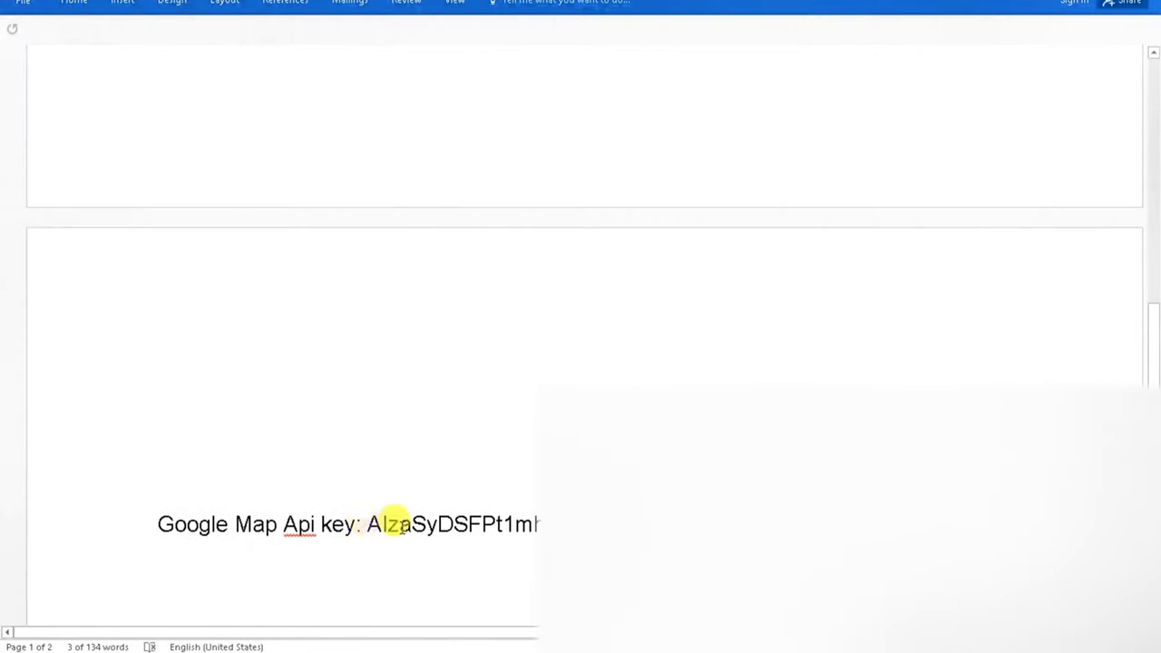
Copy the API key from the Word notes, paste it into the field, and save
double_click(400, 524)
right_click(806, 300)
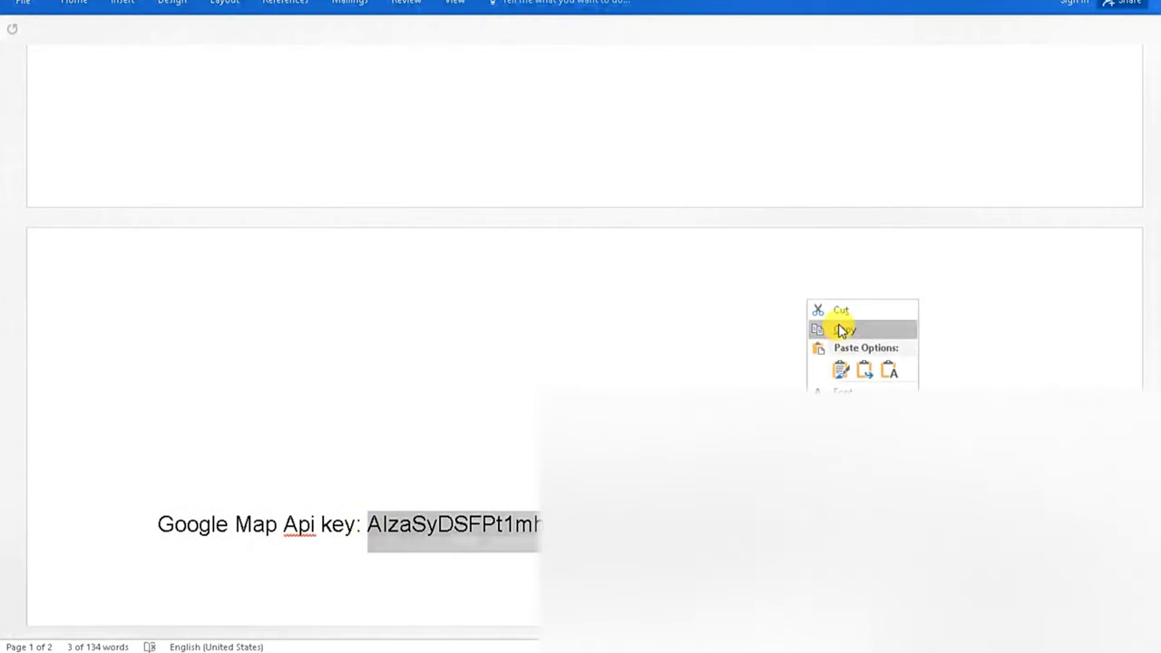
click(843, 331)
scroll(838, 316, up, 5)
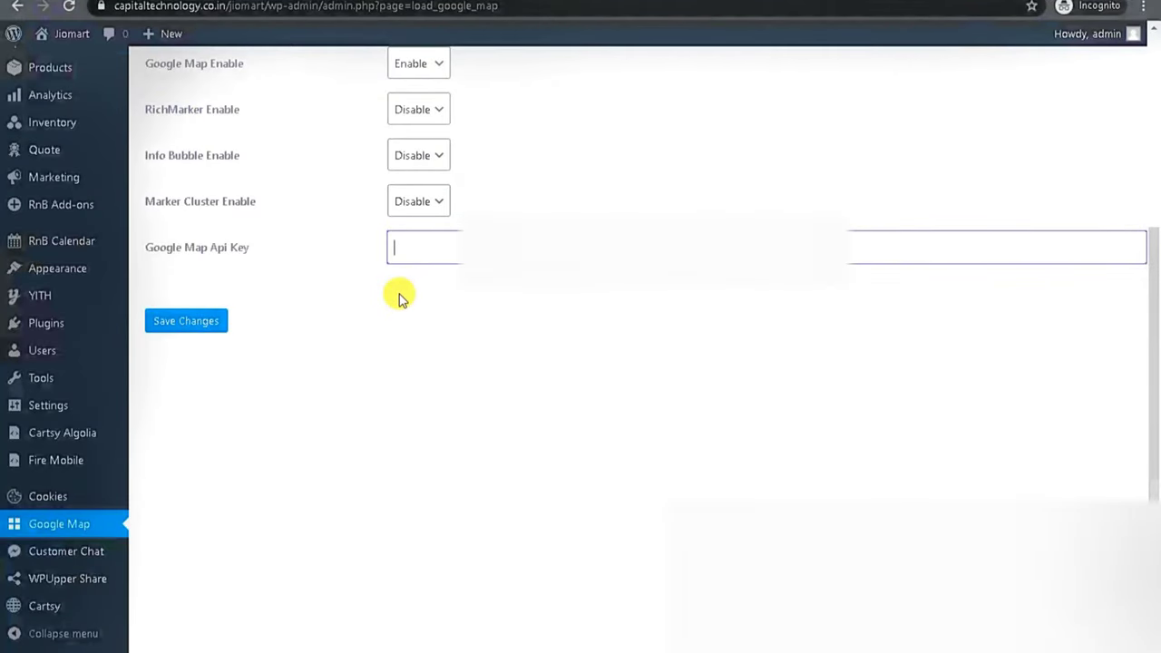
key(ctrl+v)
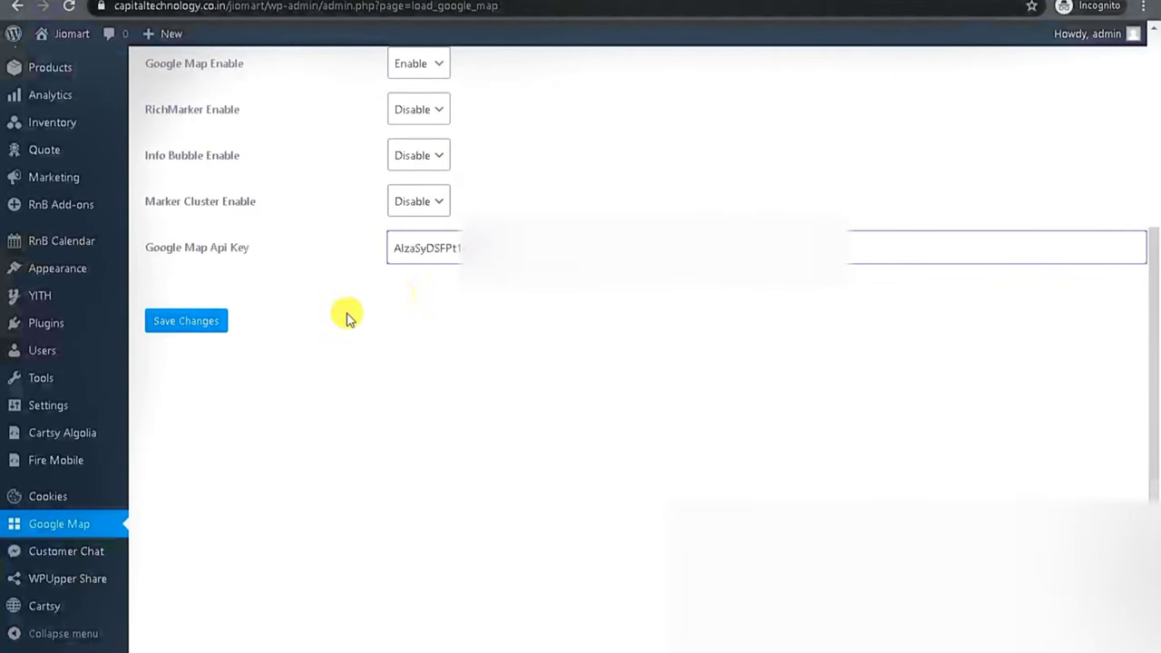
click(187, 321)
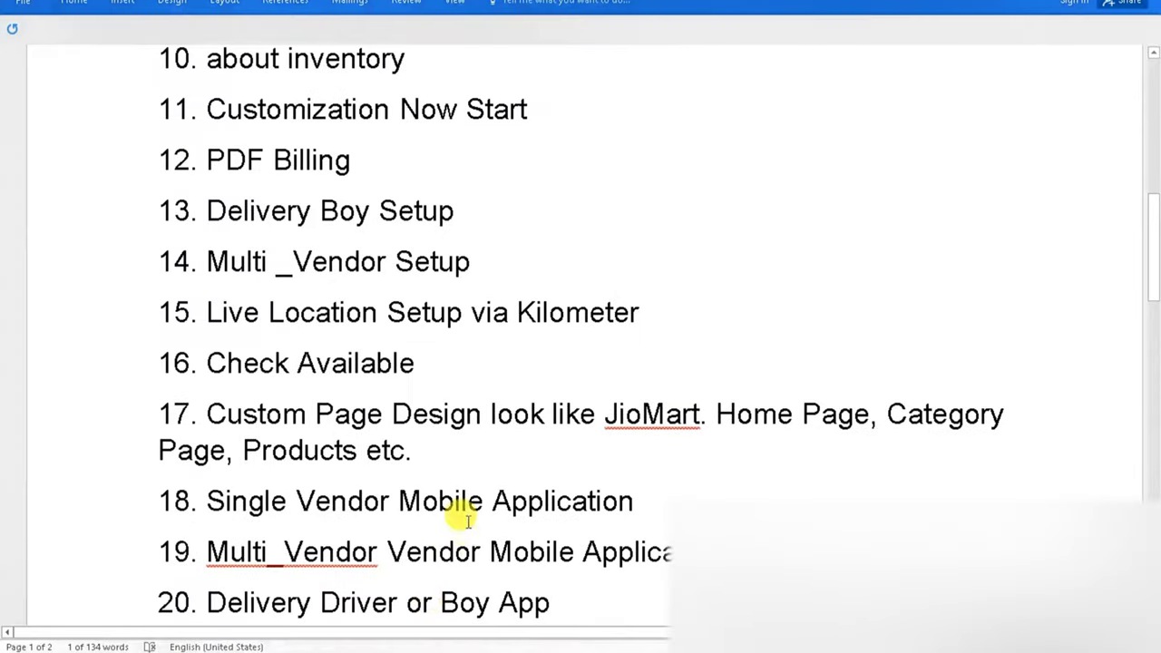
Apply green highlight to the 'Google Map Settings' and 'Grow your business on Facebook' task lines
scroll(454, 517, up, 4)
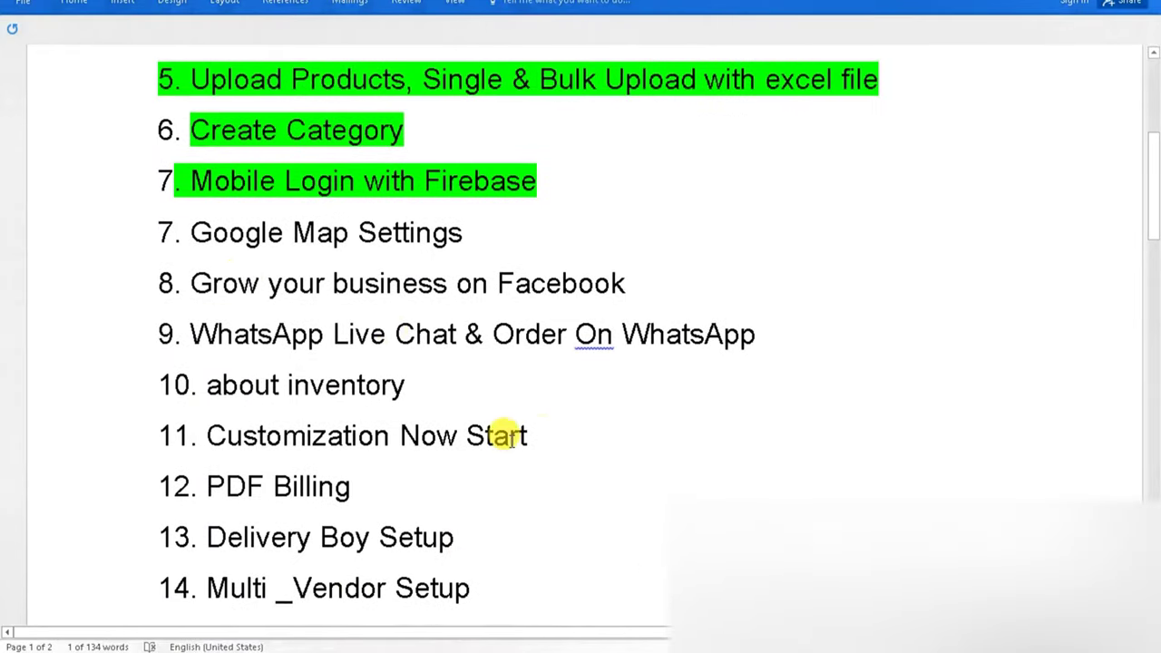
triple_click(249, 229)
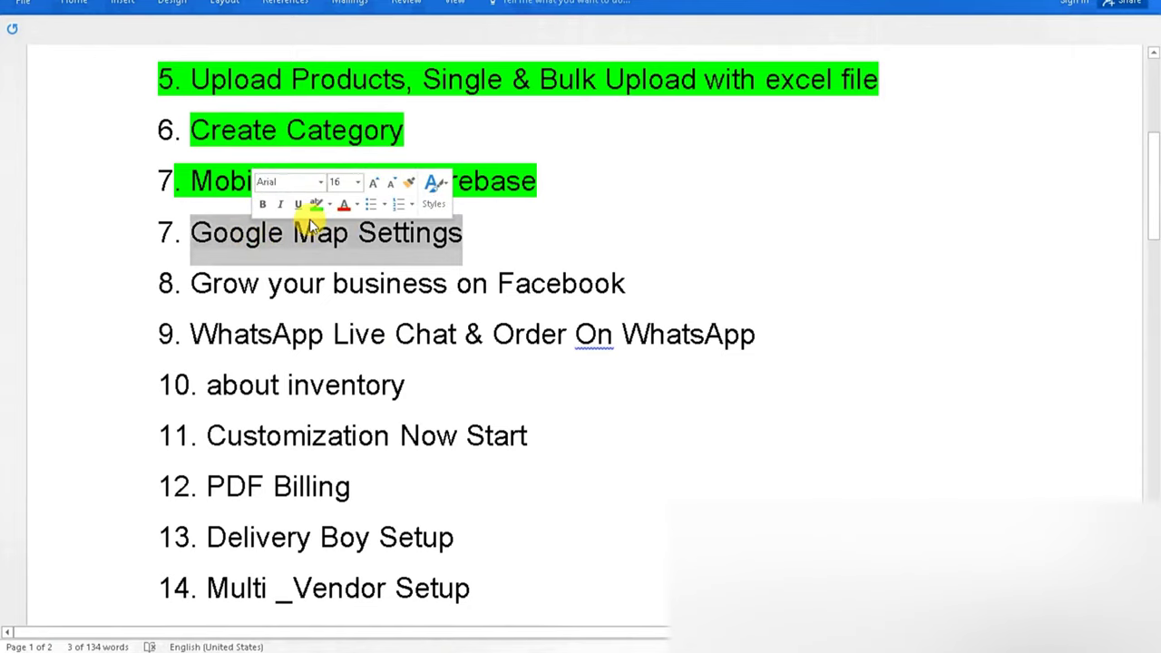
click(314, 204)
click(268, 283)
drag(201, 285, 601, 280)
click(660, 267)
click(599, 381)
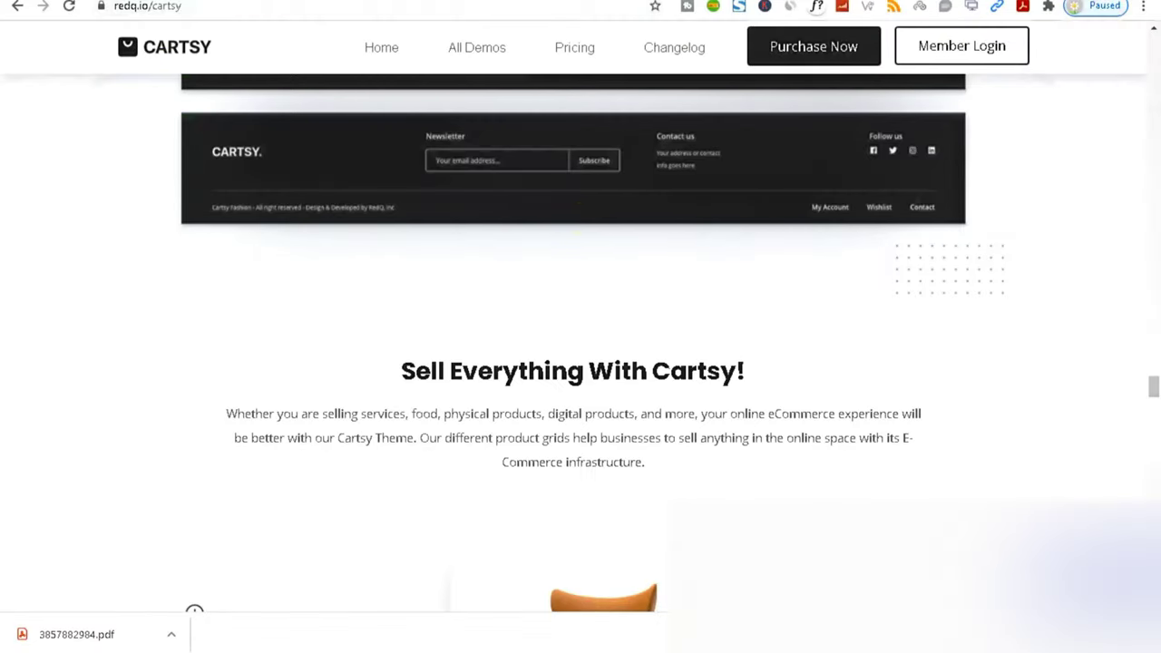
Scroll the redq.io Cartsy page up to the 'Play With Cartsy Footer Option!' section
scroll(695, 457, up, 5)
scroll(675, 457, up, 5)
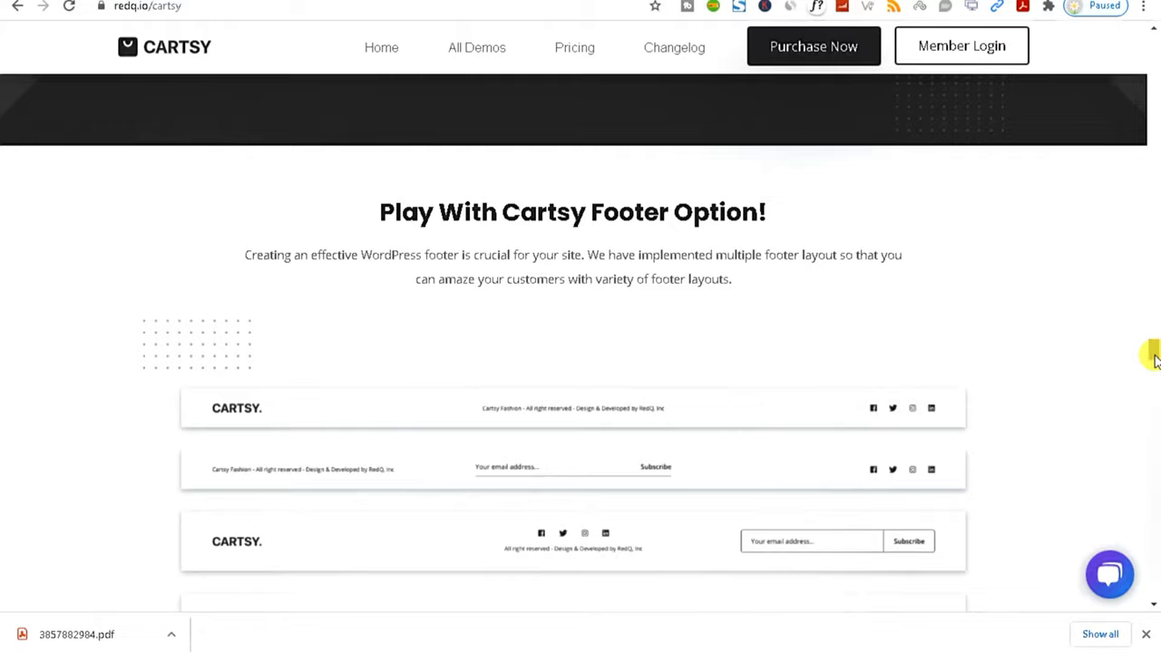
drag(1153, 355, 1153, 121)
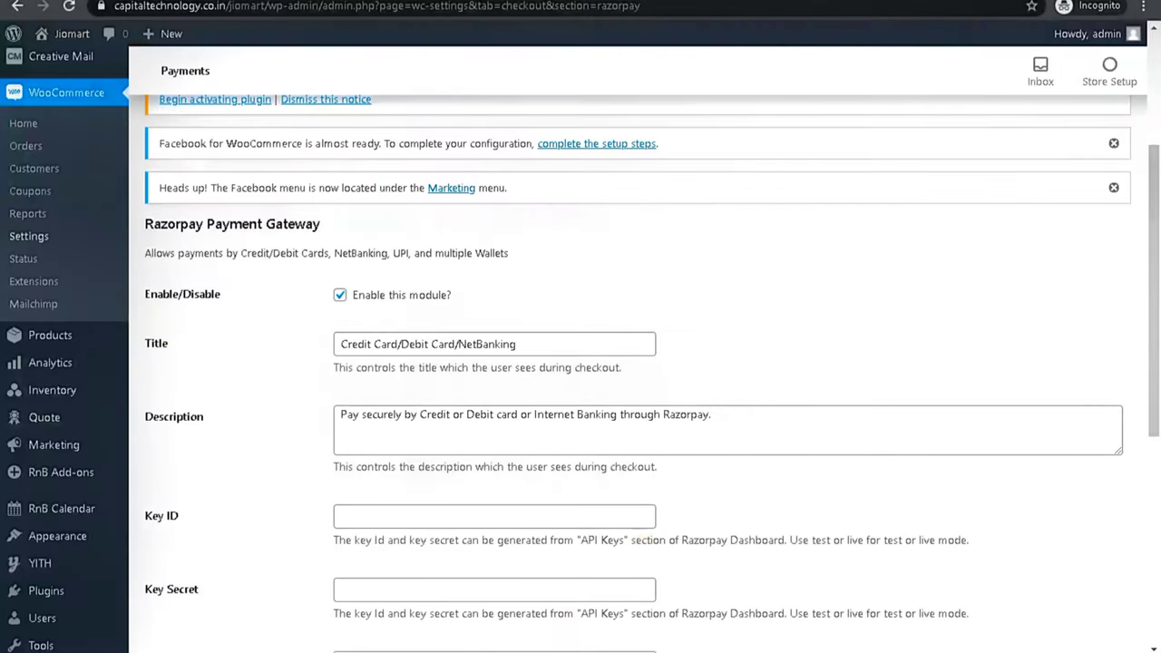
scroll(527, 485, up, 4)
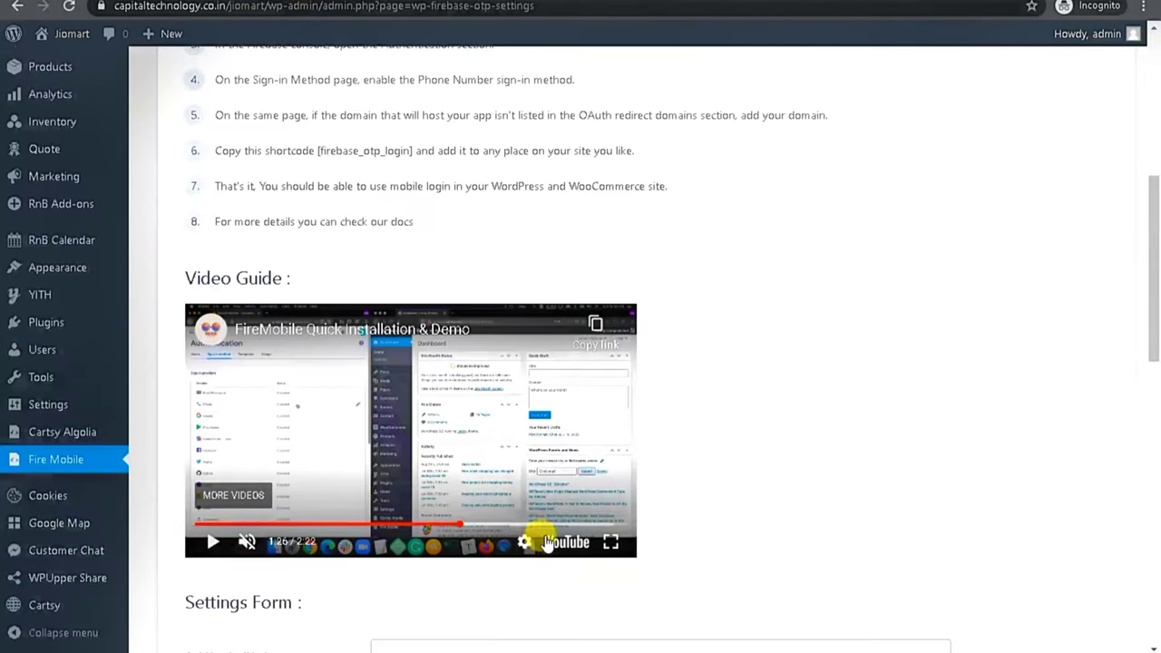
Look over the import-complete summary screen
scroll(509, 186, up, 2)
scroll(508, 186, up, 5)
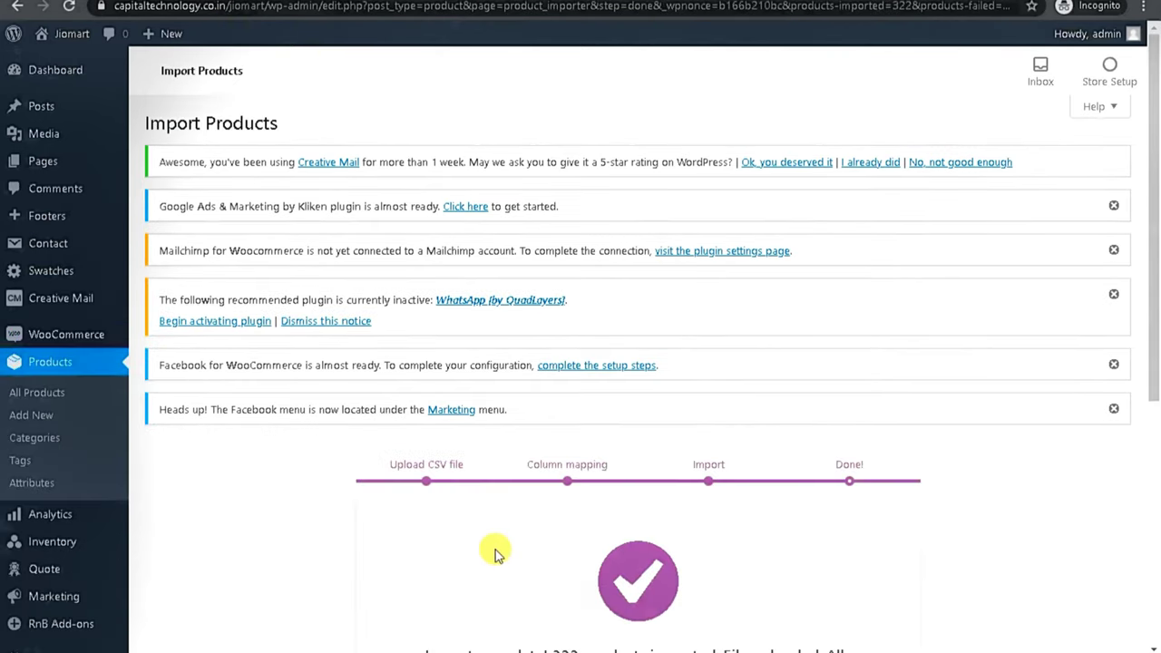
scroll(493, 550, down, 5)
drag(419, 251, 850, 259)
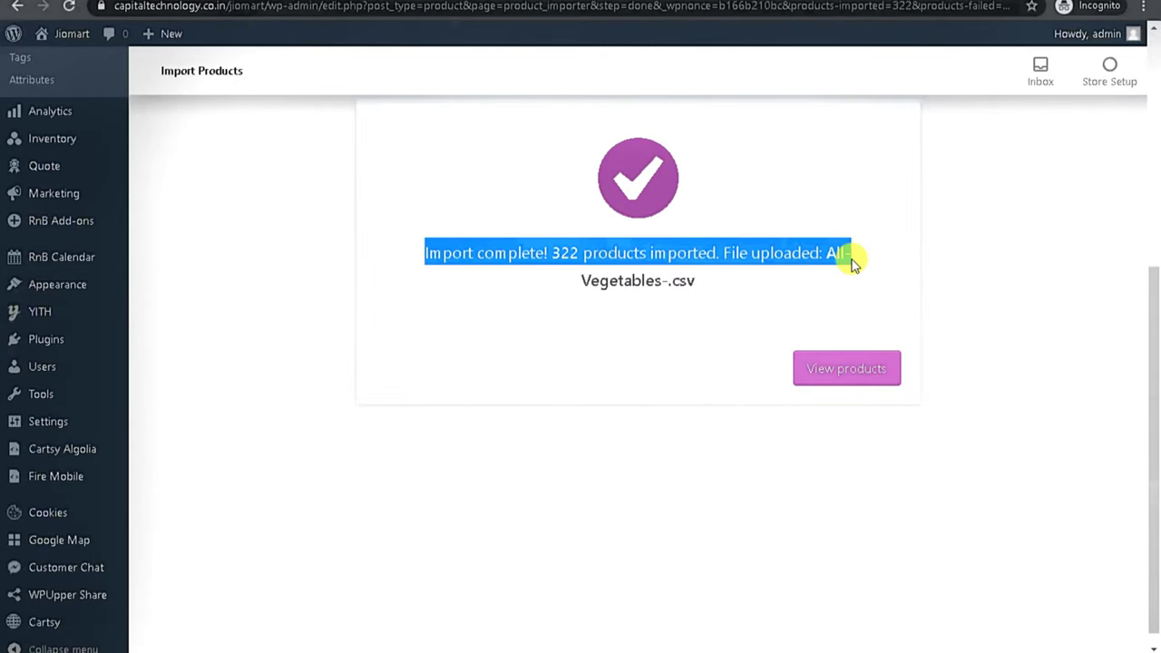
scroll(575, 409, up, 5)
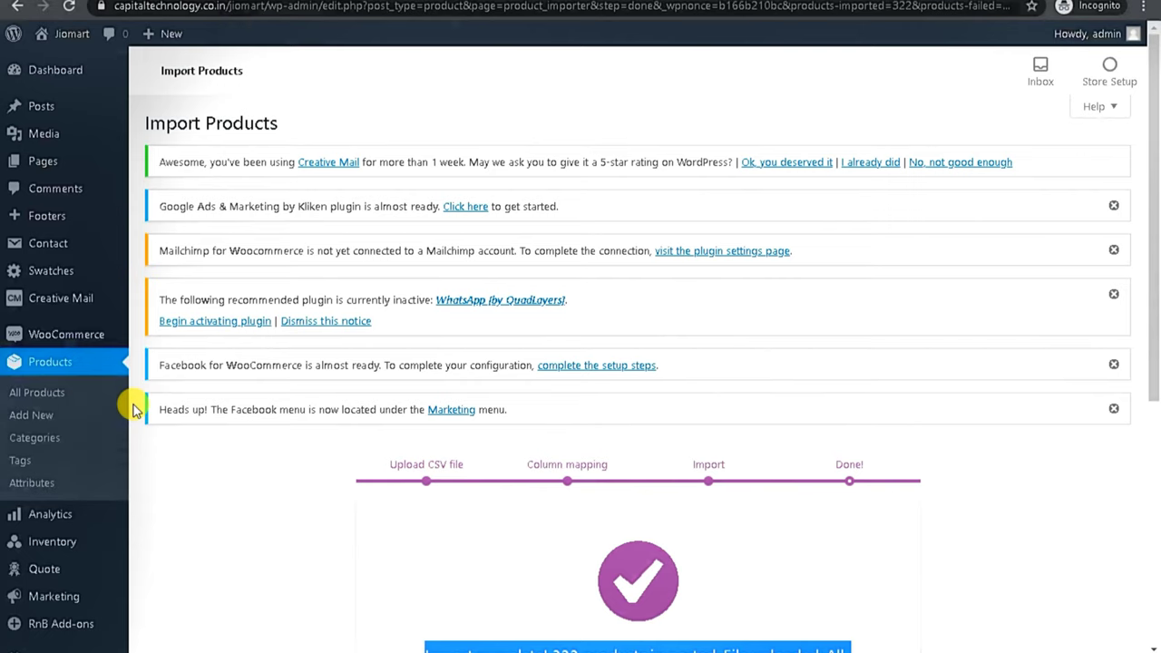
Open Products > All Products and scroll through the 238 imported vegetable products
click(50, 362)
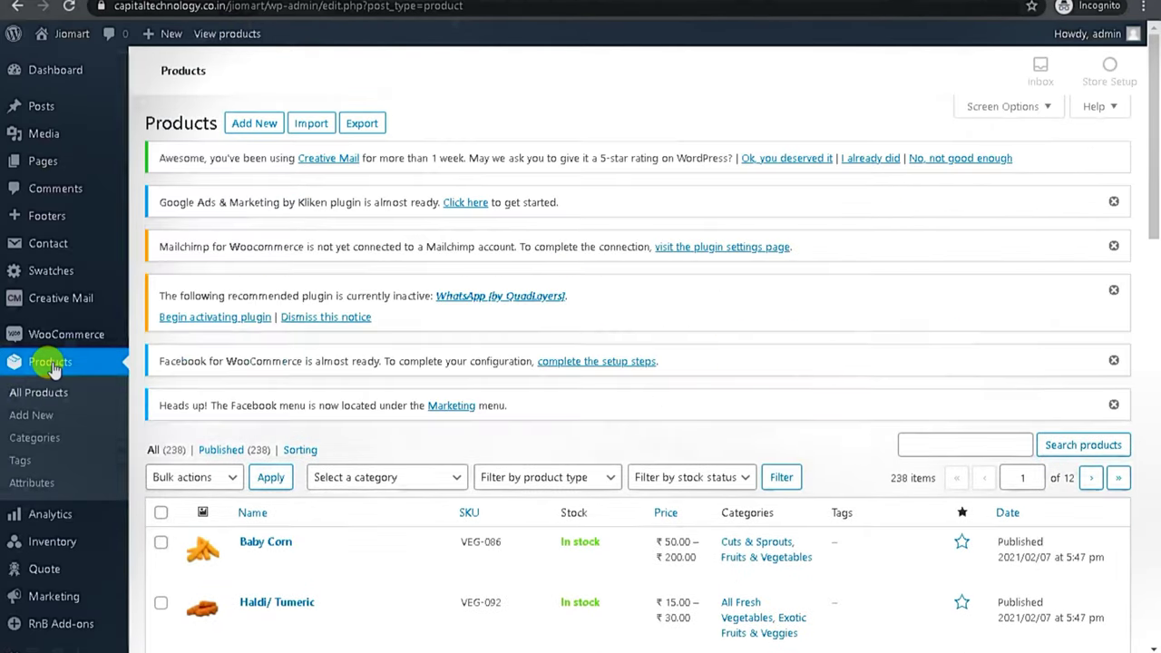
scroll(259, 414, down, 3)
scroll(246, 433, down, 5)
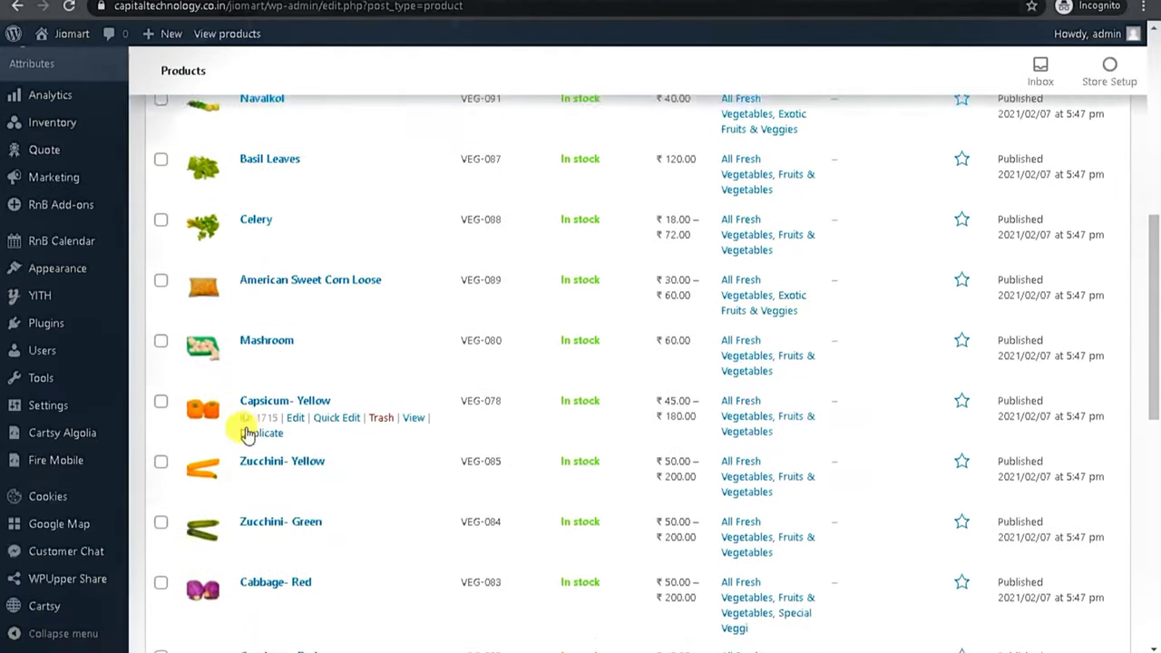
scroll(246, 432, up, 9)
scroll(246, 432, down, 8)
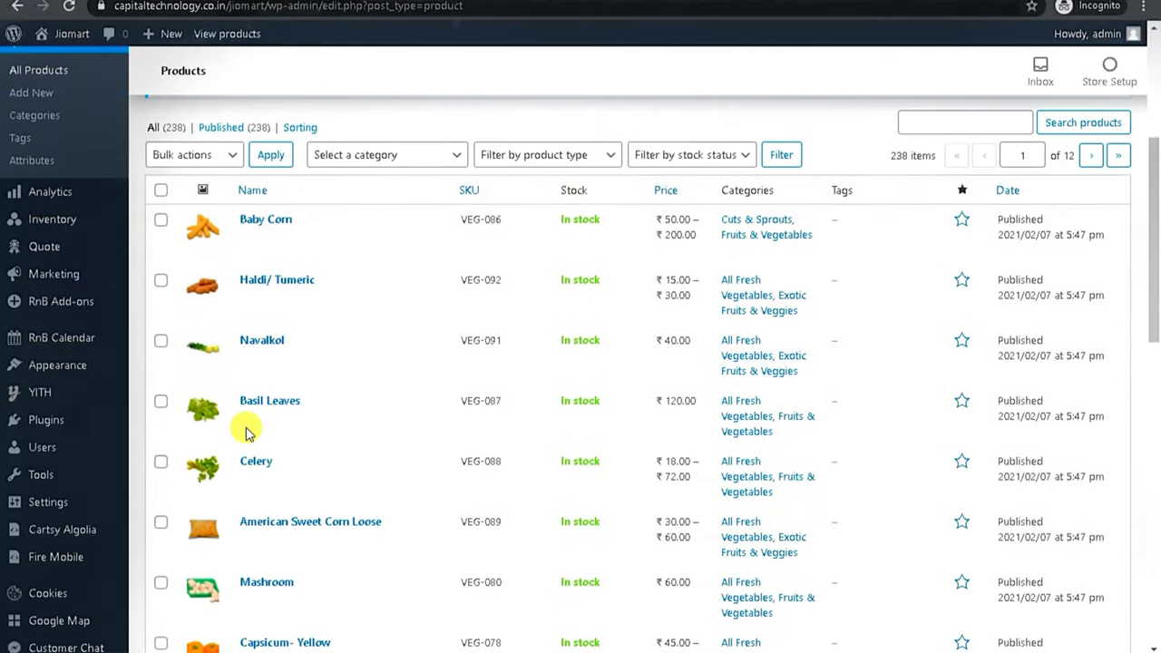
scroll(246, 433, down, 4)
scroll(246, 445, up, 8)
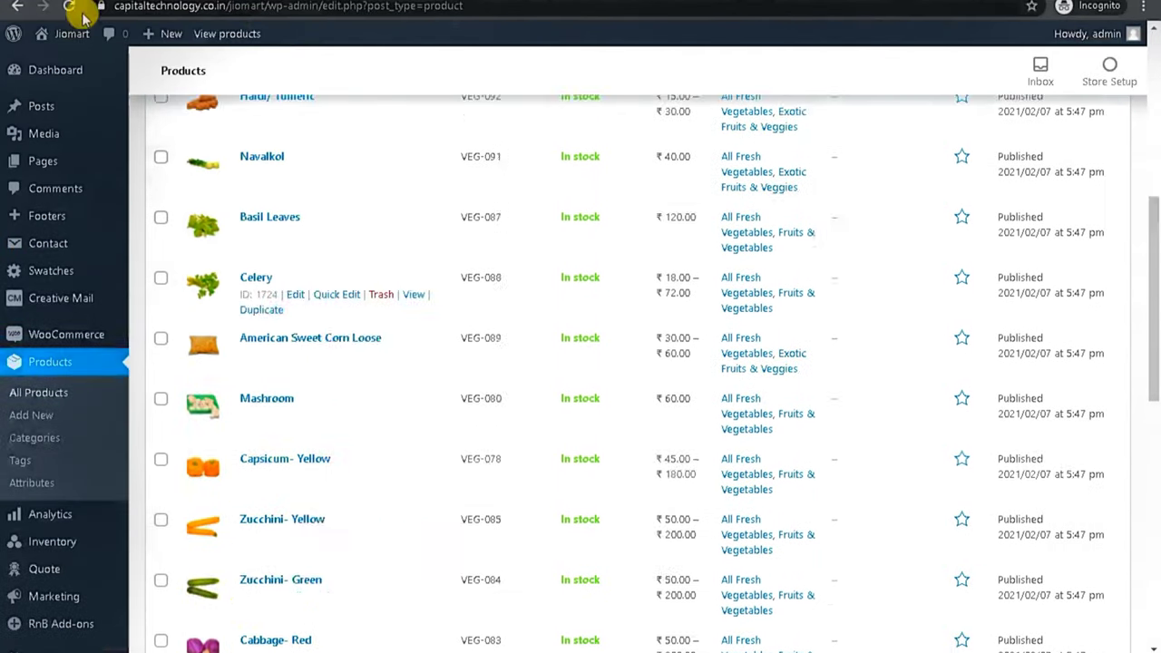
Load the Jiomart store's public shop page (/jiomart/shop/) from the admin bar's Visit Store link
mouse_move(77, 48)
click(63, 88)
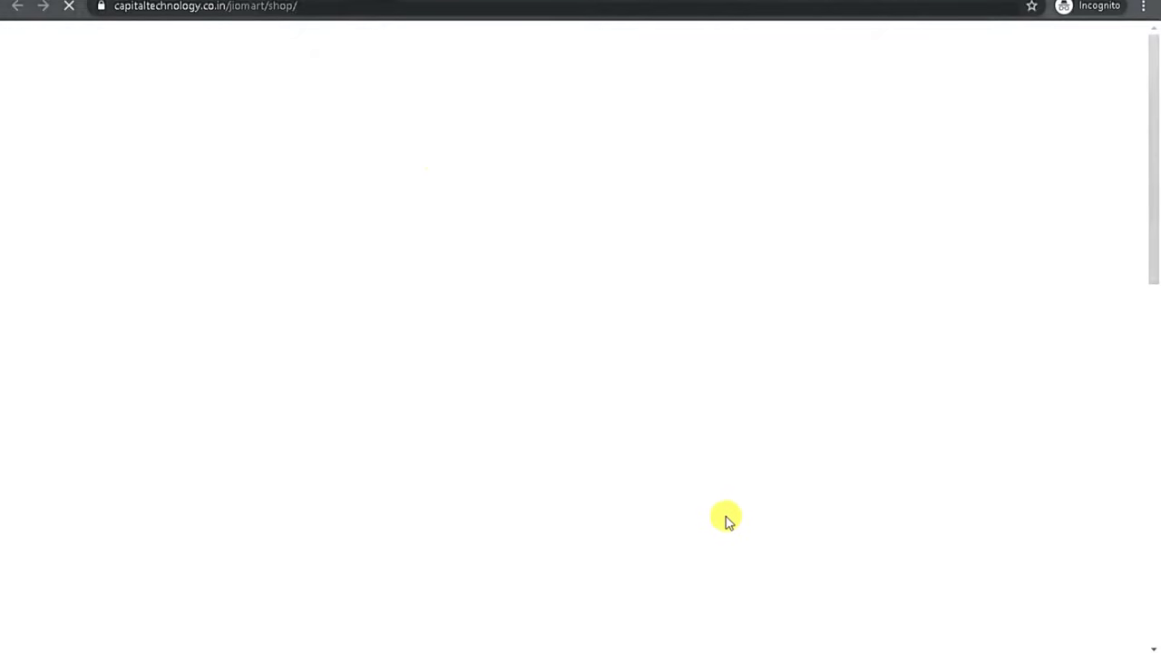
scroll(524, 303, down, 3)
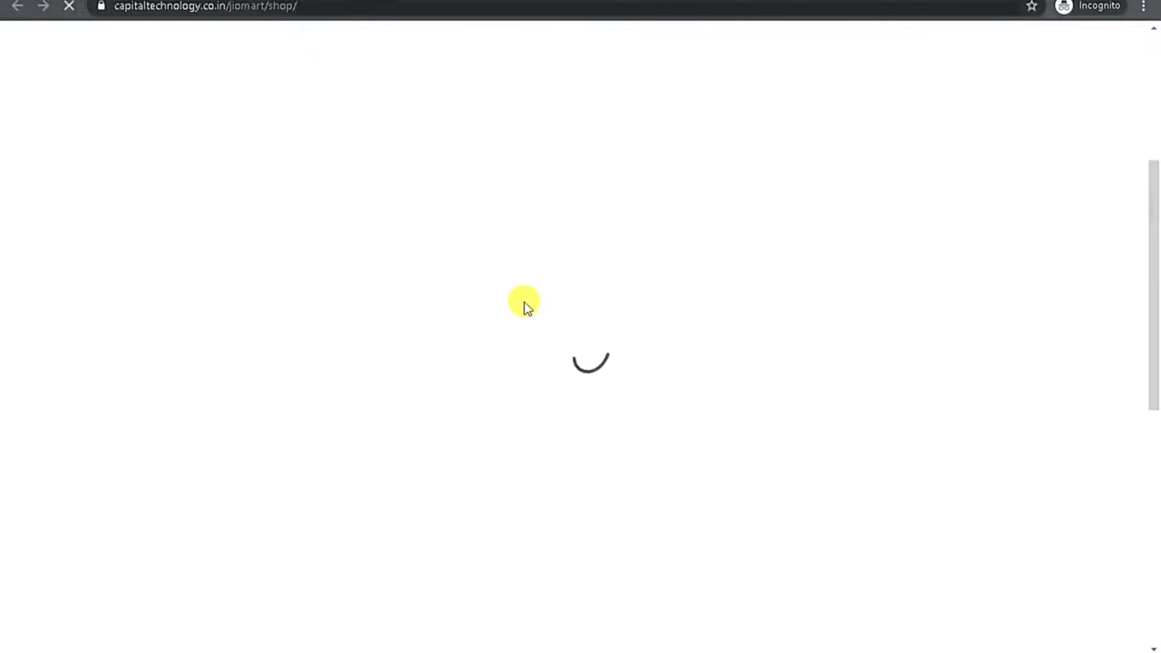
mouse_move(572, 652)
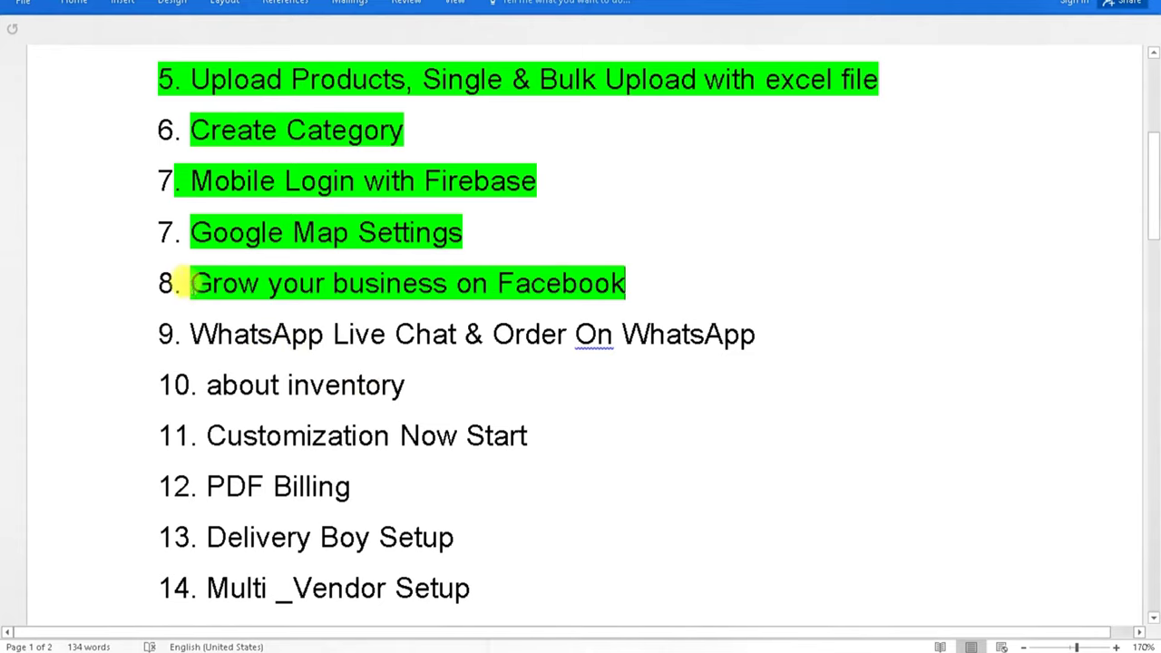
Check line 9 (WhatsApp Live Chat) in Word, then start a new Chrome tab
drag(167, 335, 695, 337)
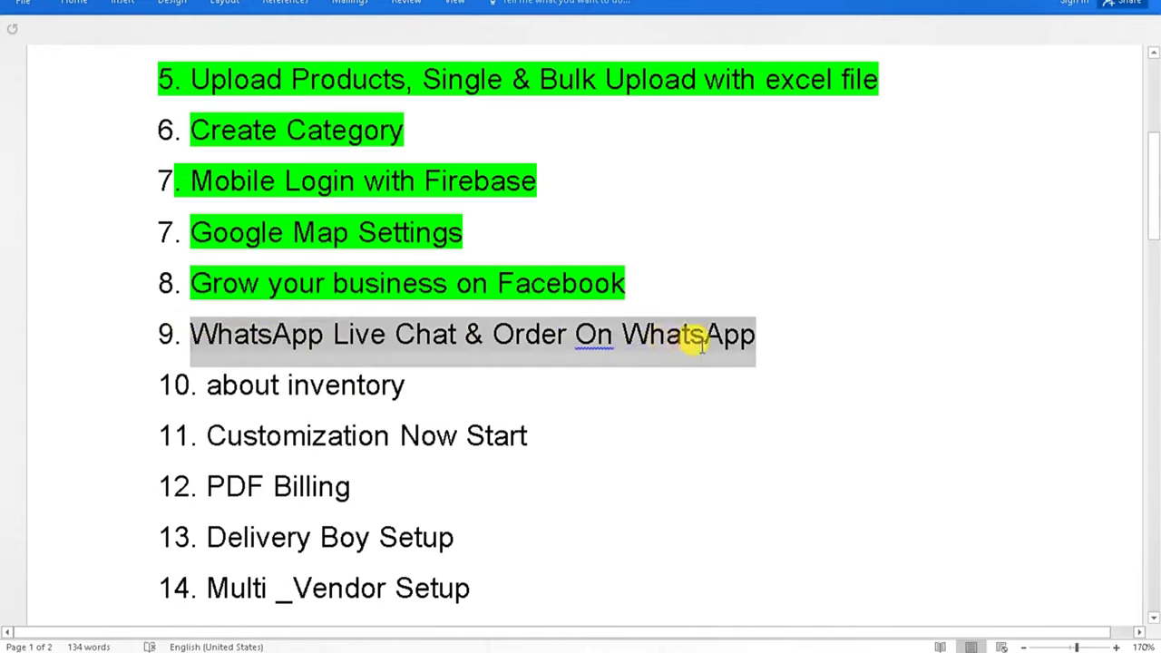
click(187, 281)
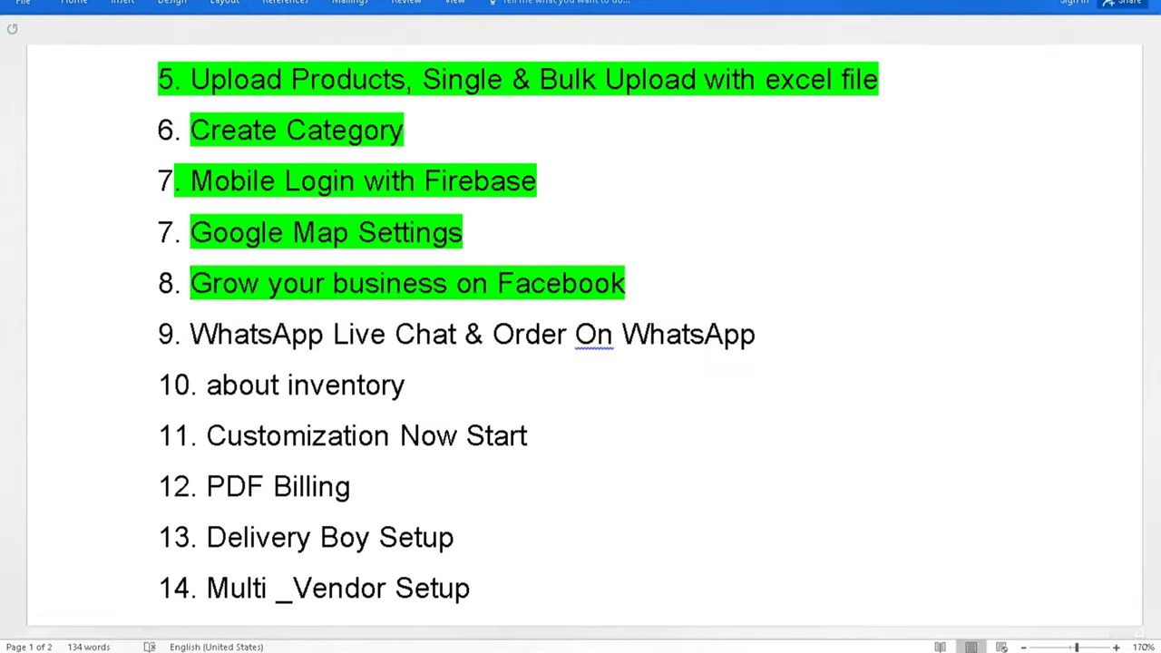
click(771, 590)
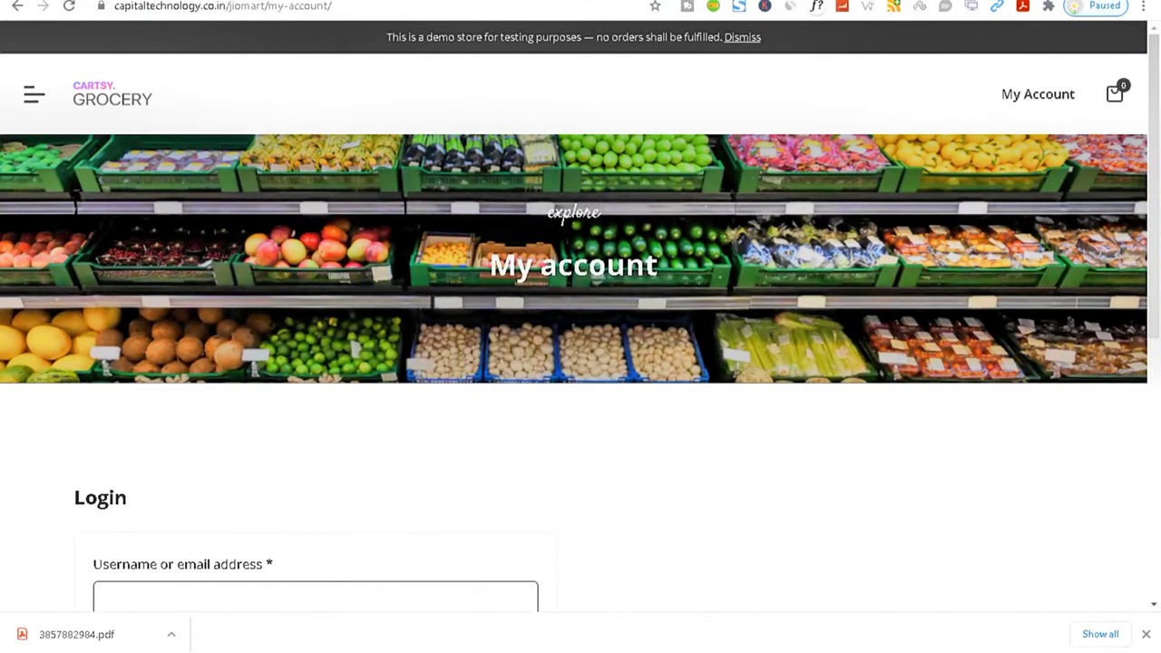
key(ctrl+t)
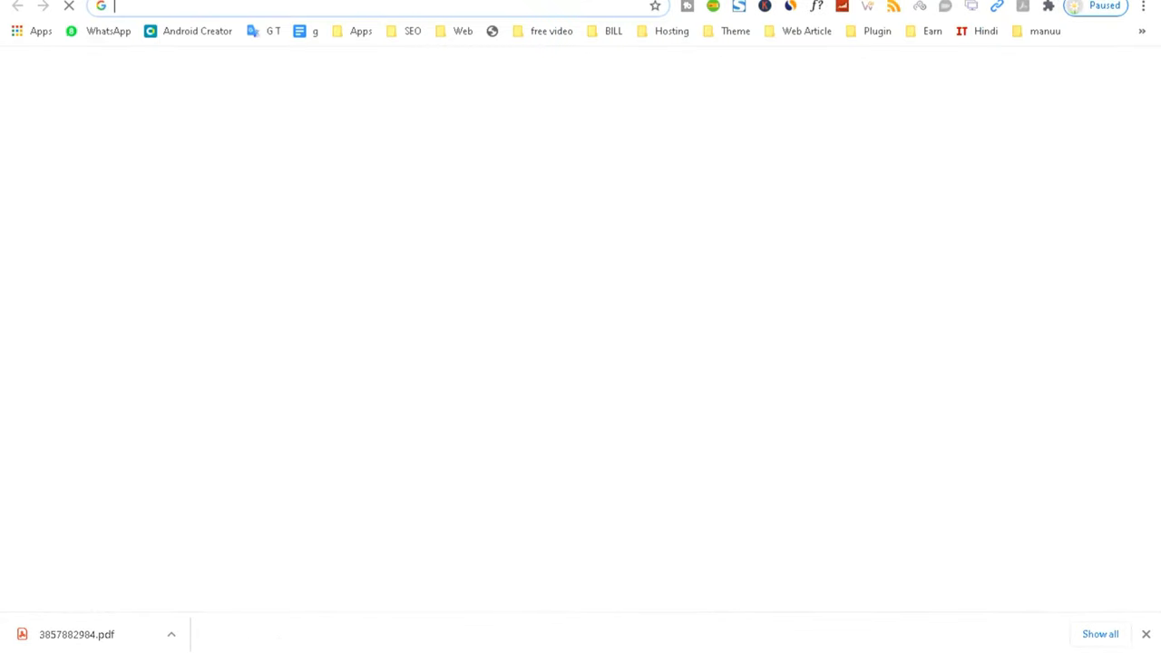
Go to Facebook and open The Learn Today from the managed Pages list
text(faceb)
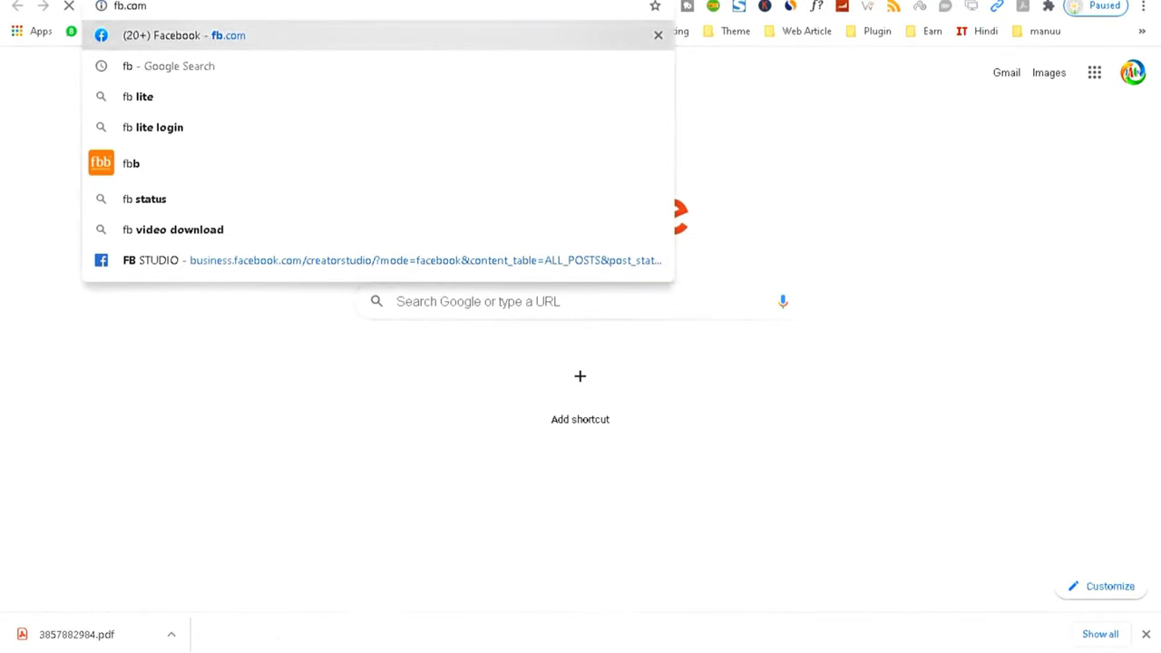
key(Return)
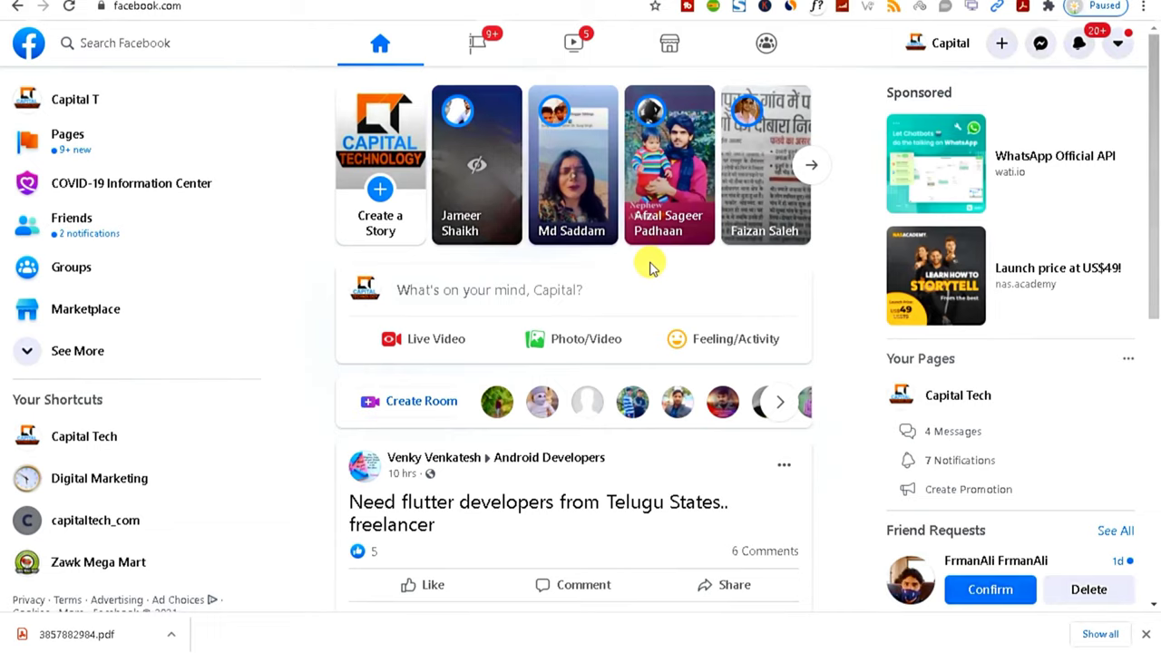
click(470, 56)
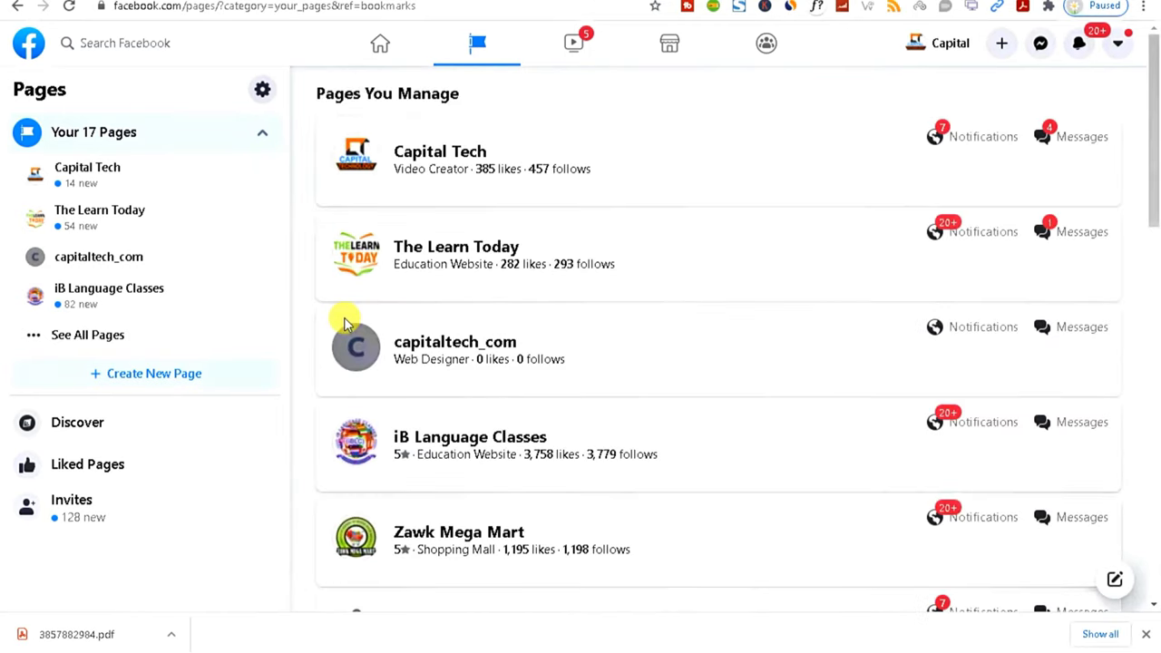
scroll(371, 456, down, 2)
scroll(381, 444, up, 2)
click(435, 249)
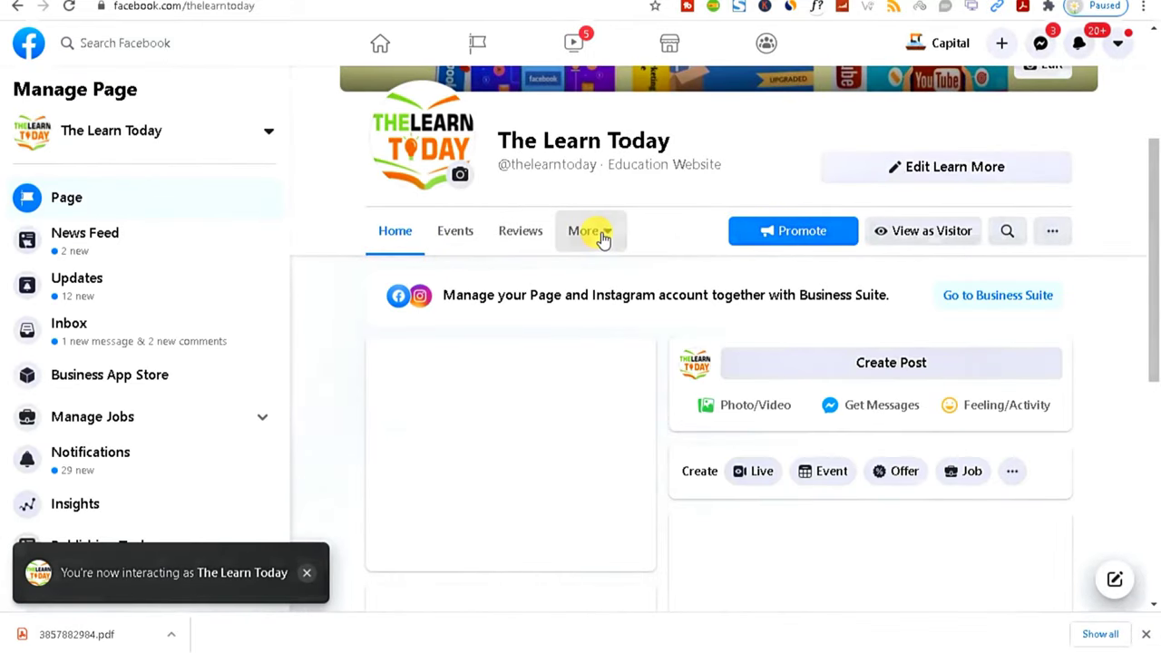
Browse The Learn Today's Shop and view the Angular-NodeJS-The-MEAN-Stack-Guide product
click(599, 236)
click(590, 301)
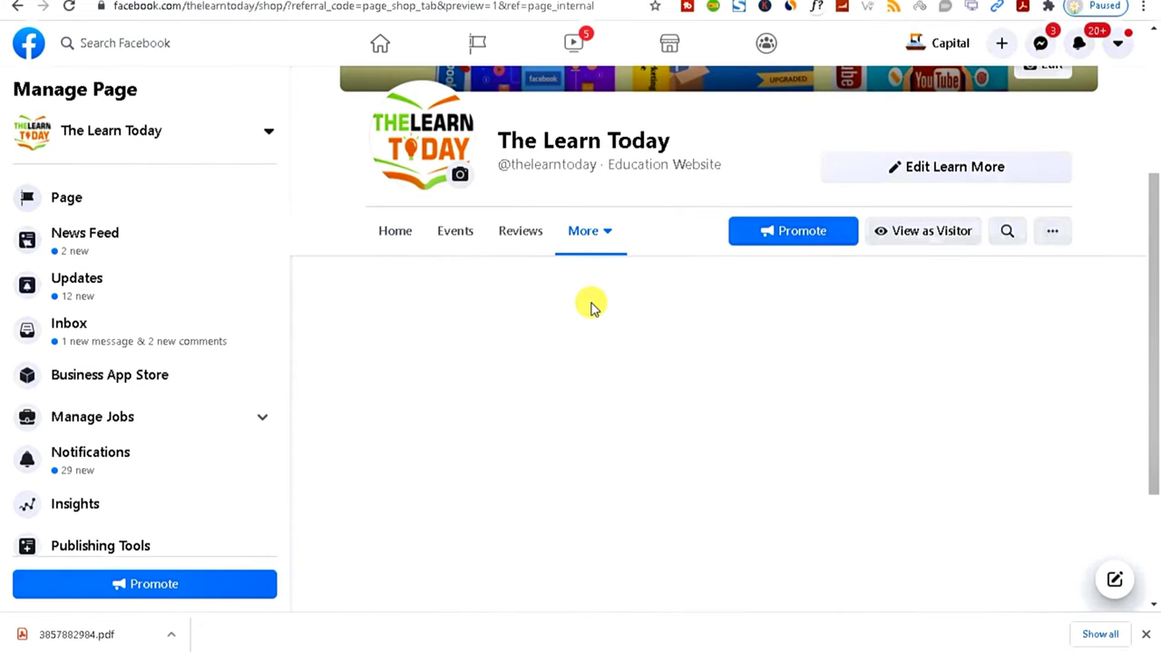
scroll(590, 303, down, 3)
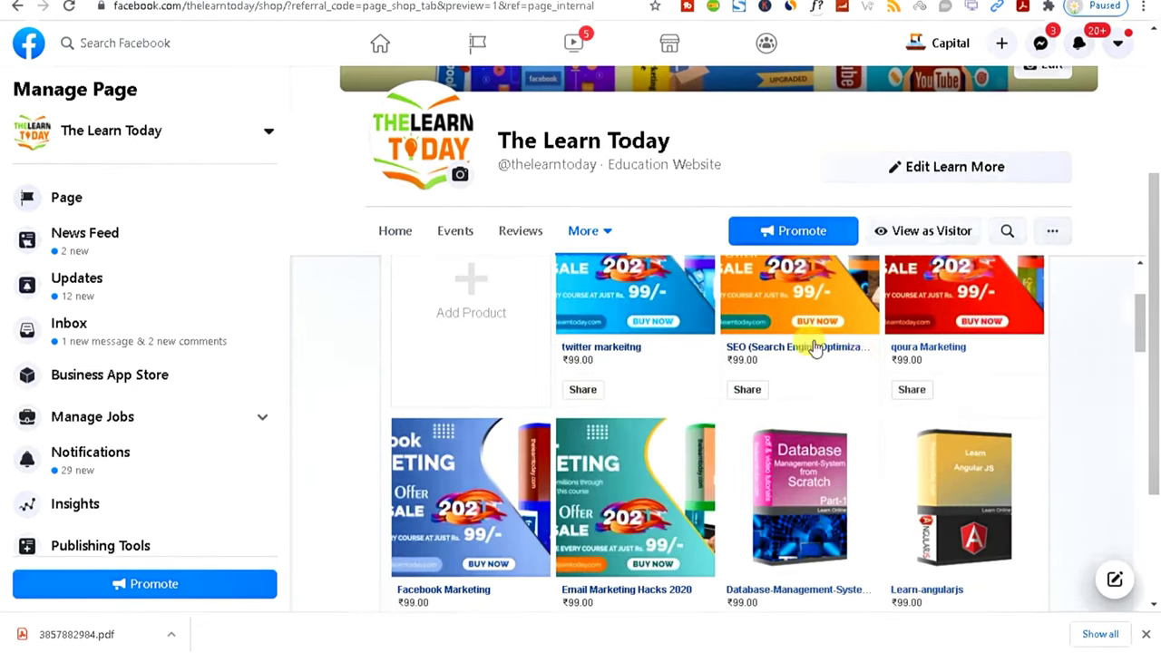
scroll(778, 438, down, 6)
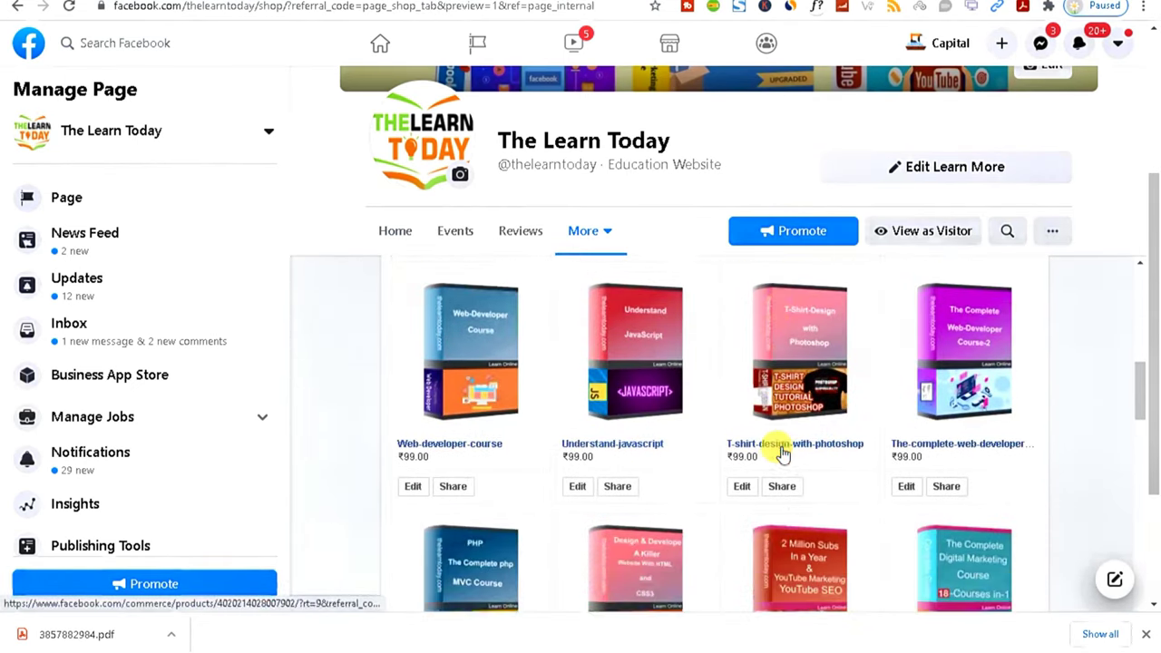
scroll(782, 453, down, 5)
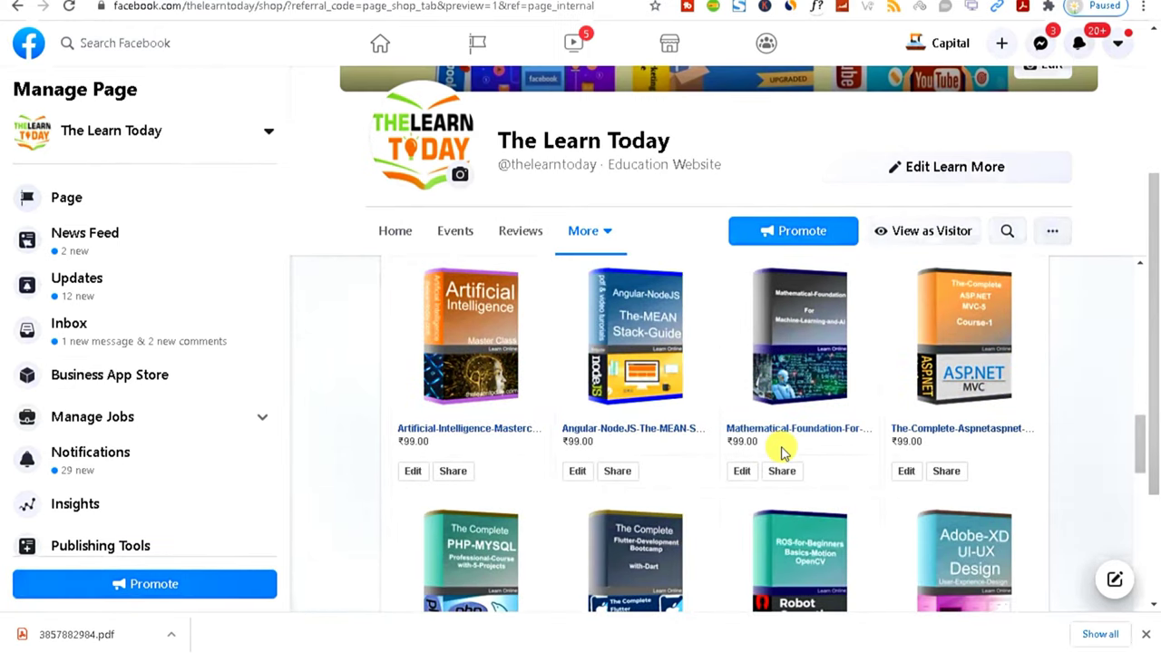
click(623, 374)
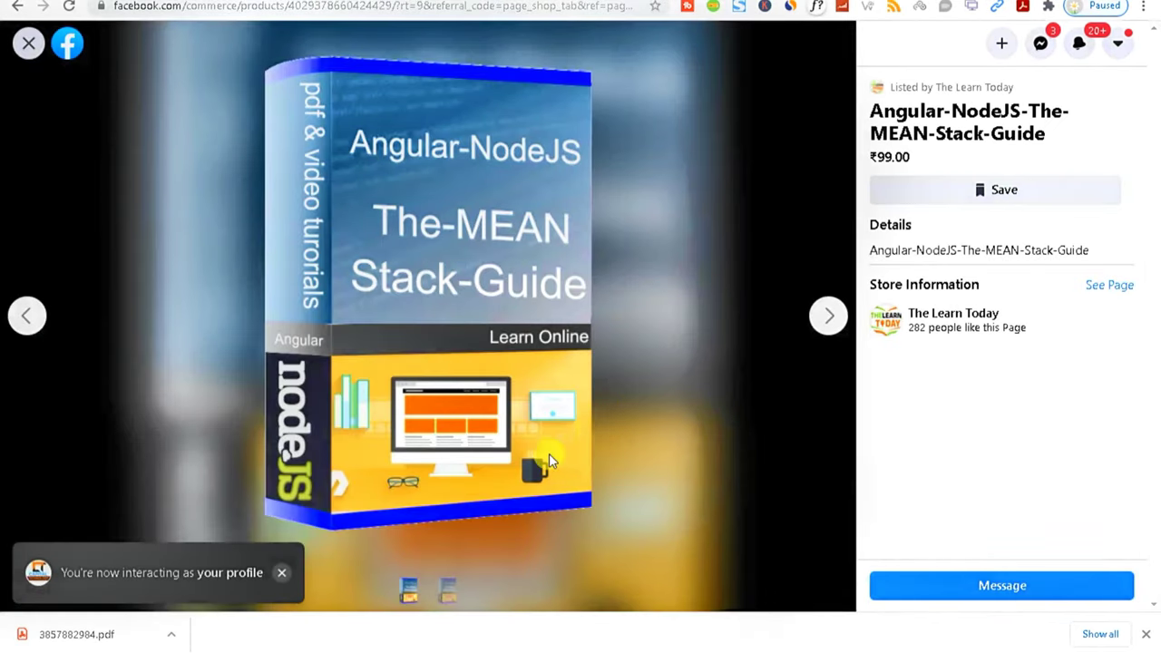
click(29, 44)
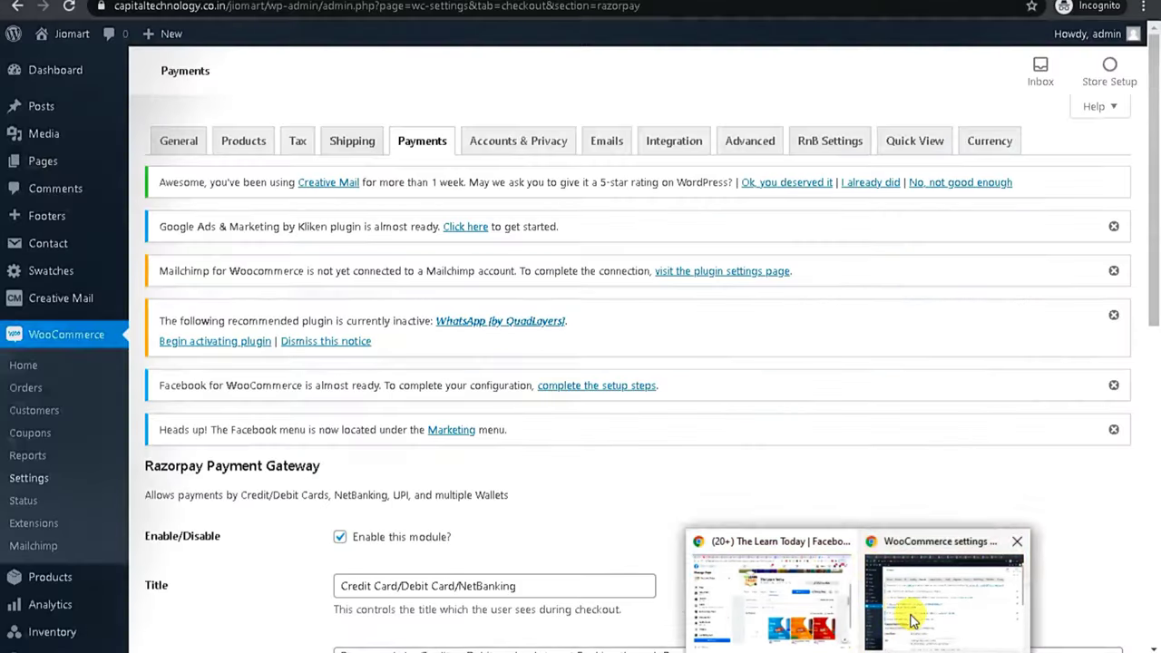
click(1007, 635)
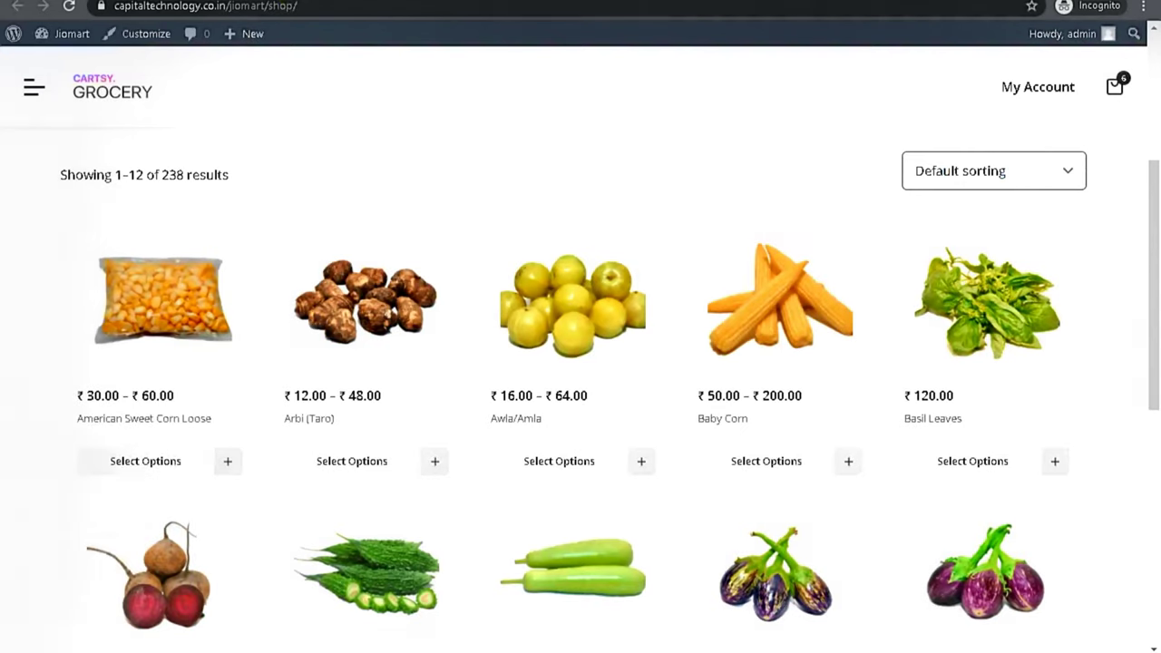
Dismiss the newsletter popup and scroll through the first page of shop products
scroll(646, 337, down, 3)
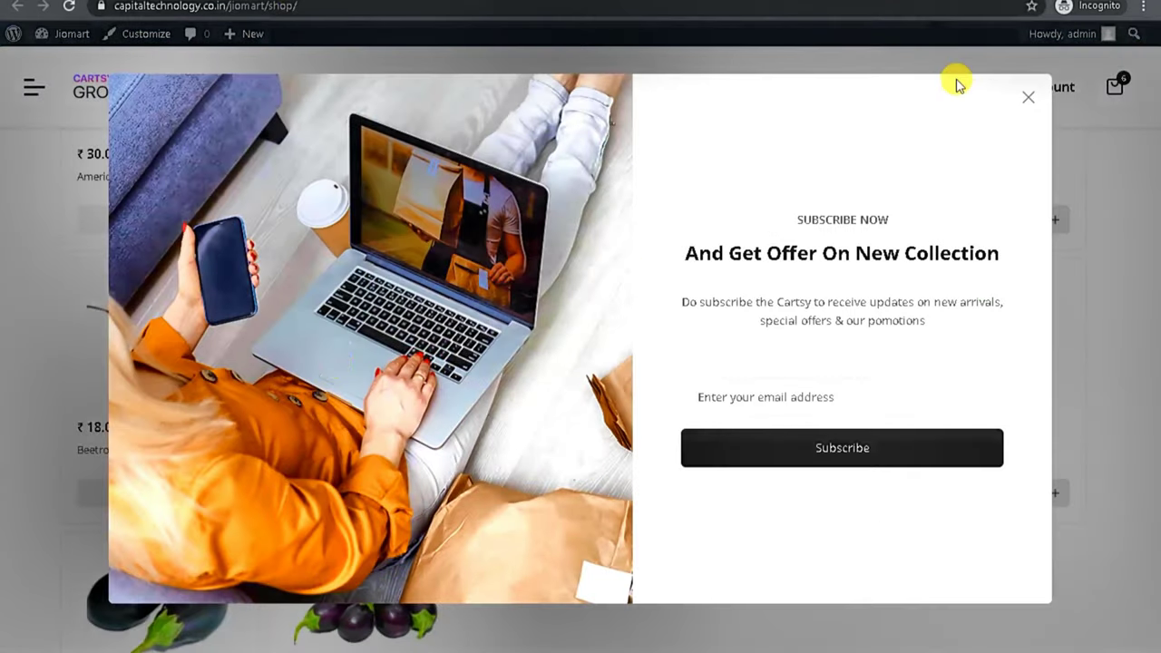
click(1028, 97)
scroll(682, 379, down, 3)
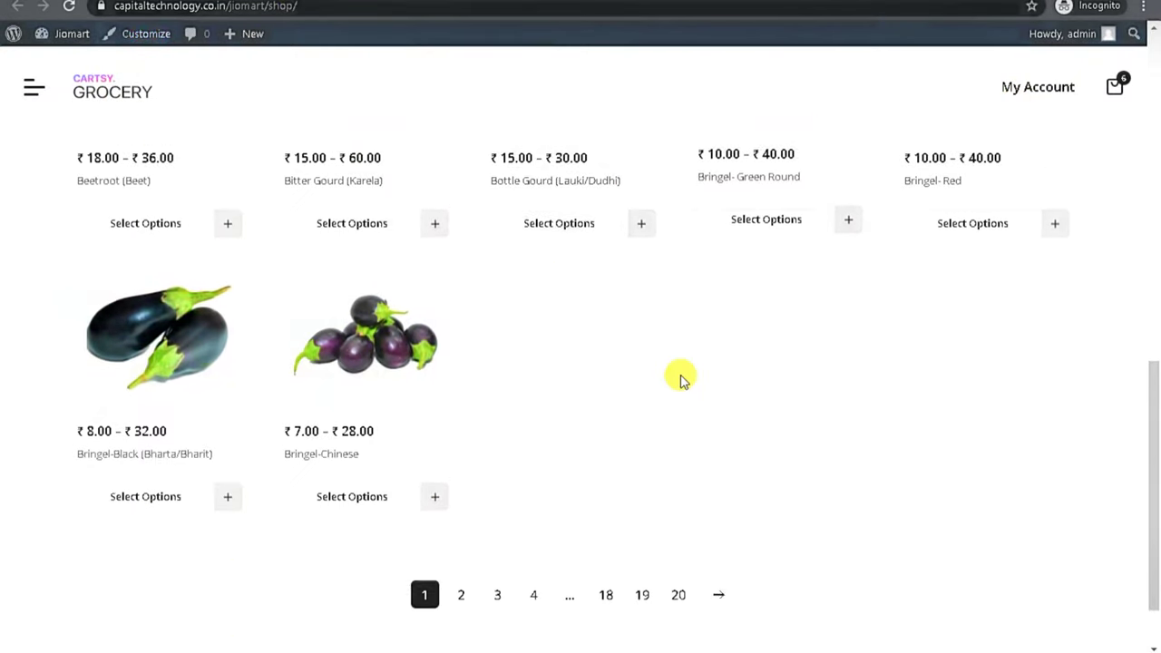
scroll(680, 378, up, 10)
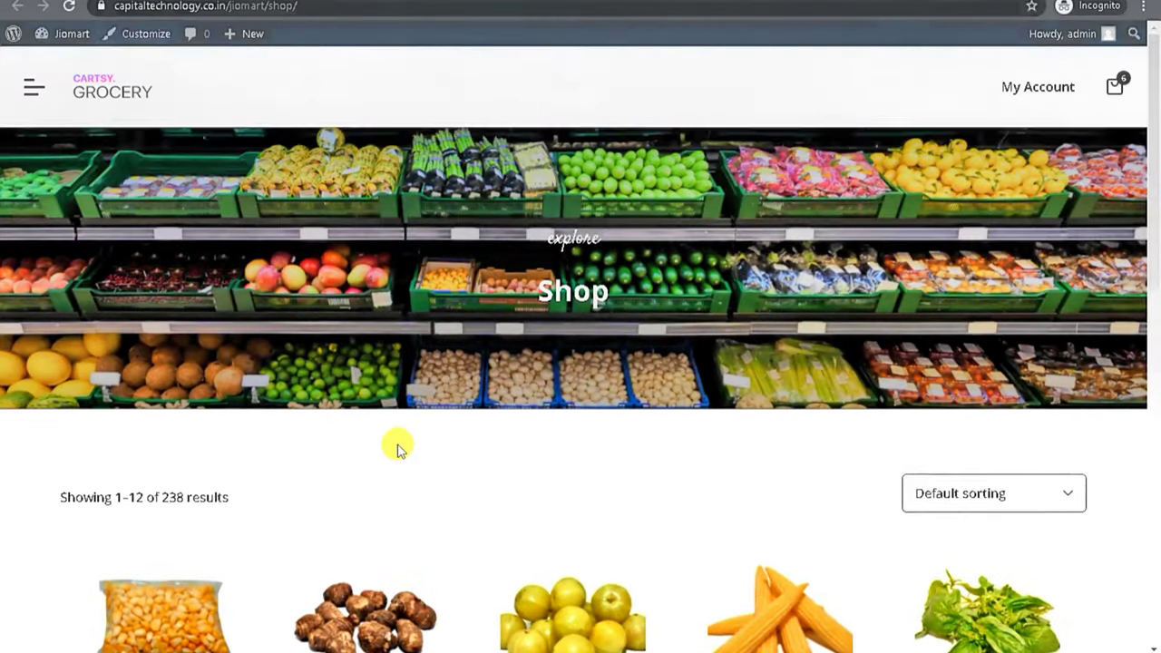
scroll(399, 448, down, 4)
scroll(1030, 365, down, 1)
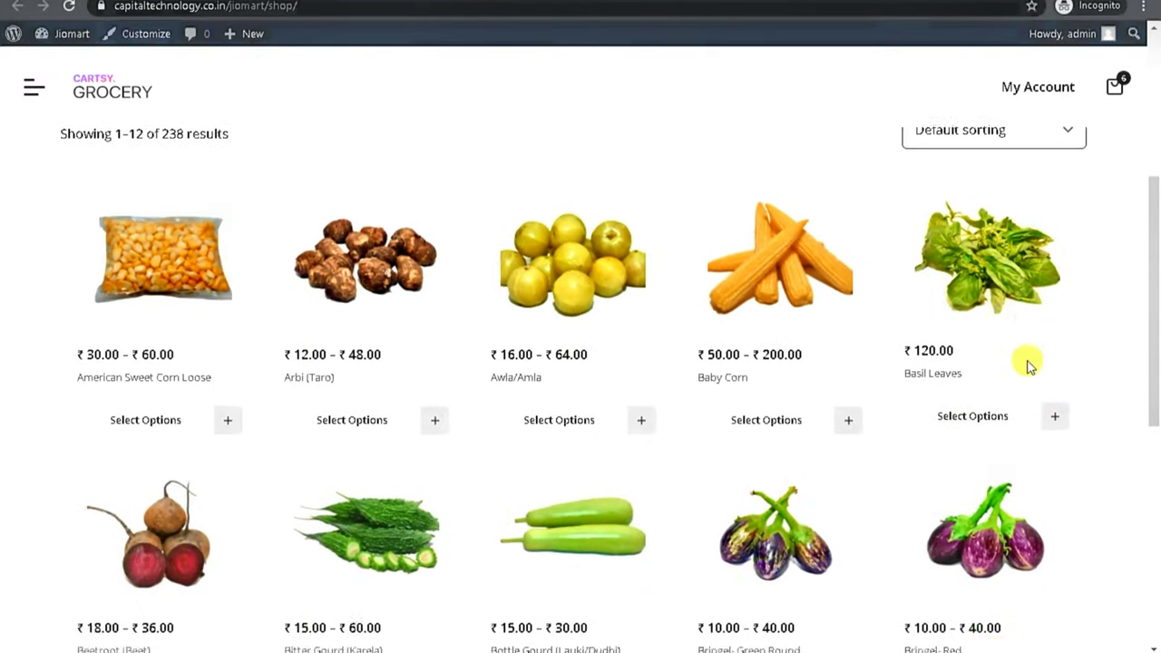
scroll(1030, 364, down, 6)
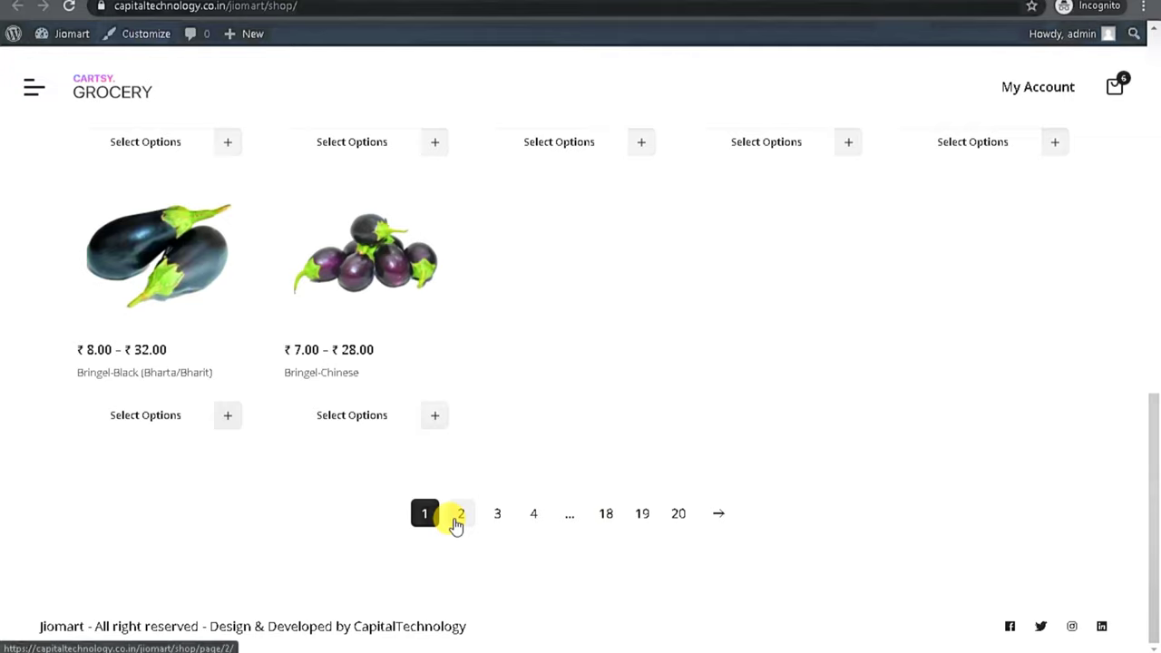
Review shop page 2's vegetables, products 13–24 from Bringel-Green through Celery
click(457, 522)
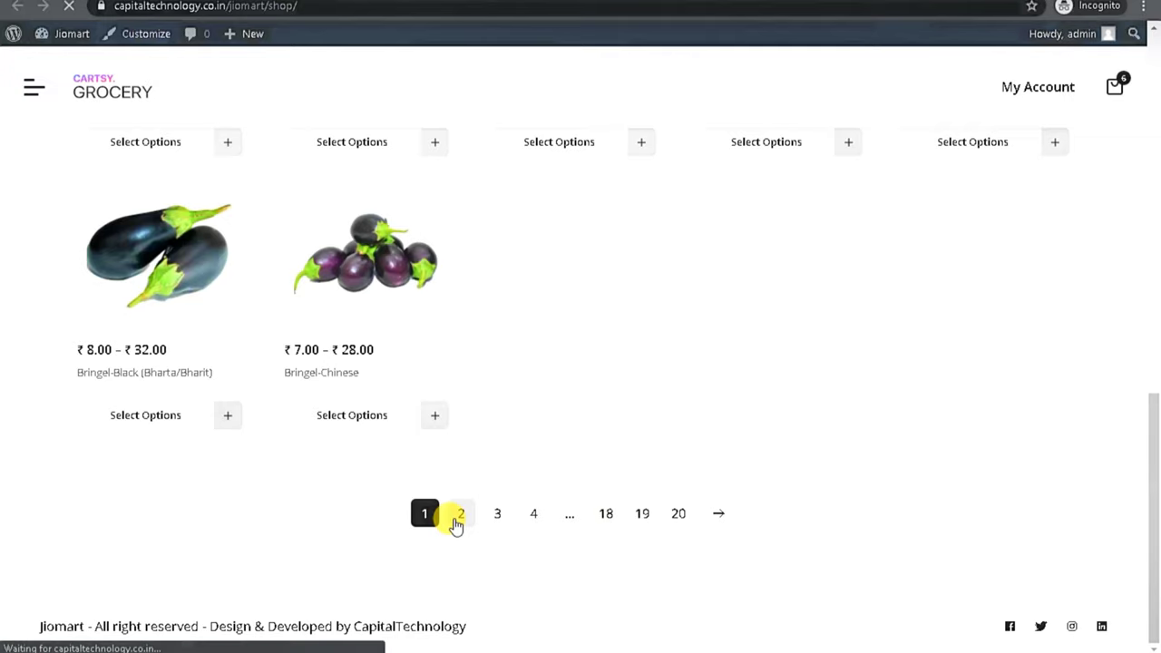
scroll(454, 477, up, 3)
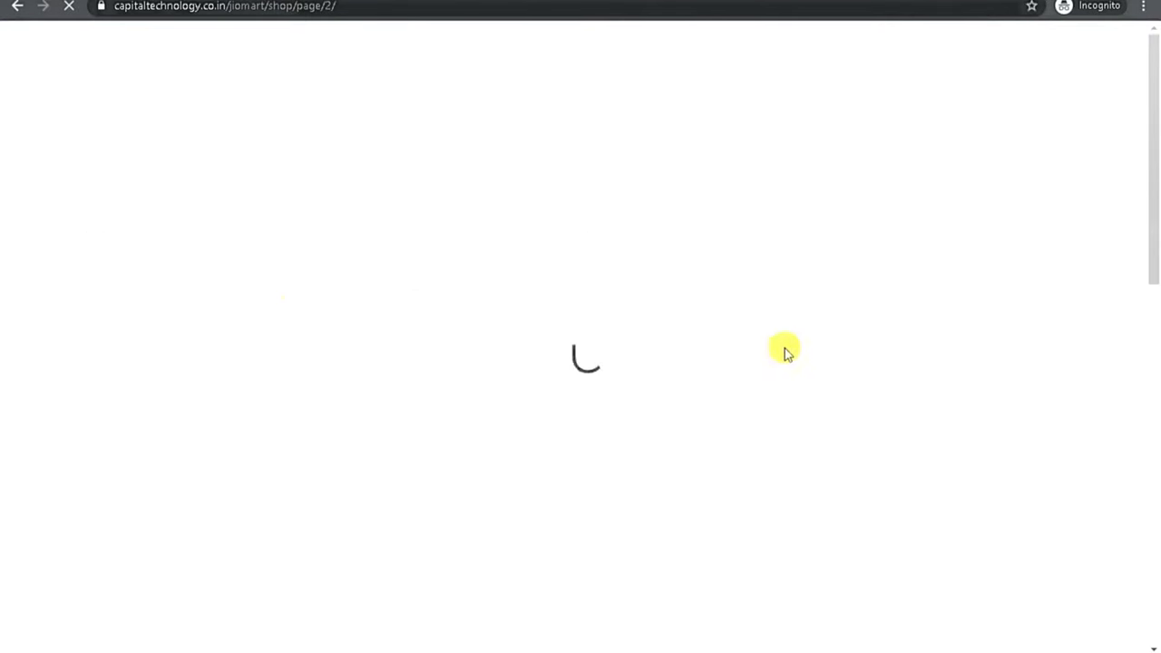
scroll(693, 420, down, 5)
scroll(640, 438, down, 2)
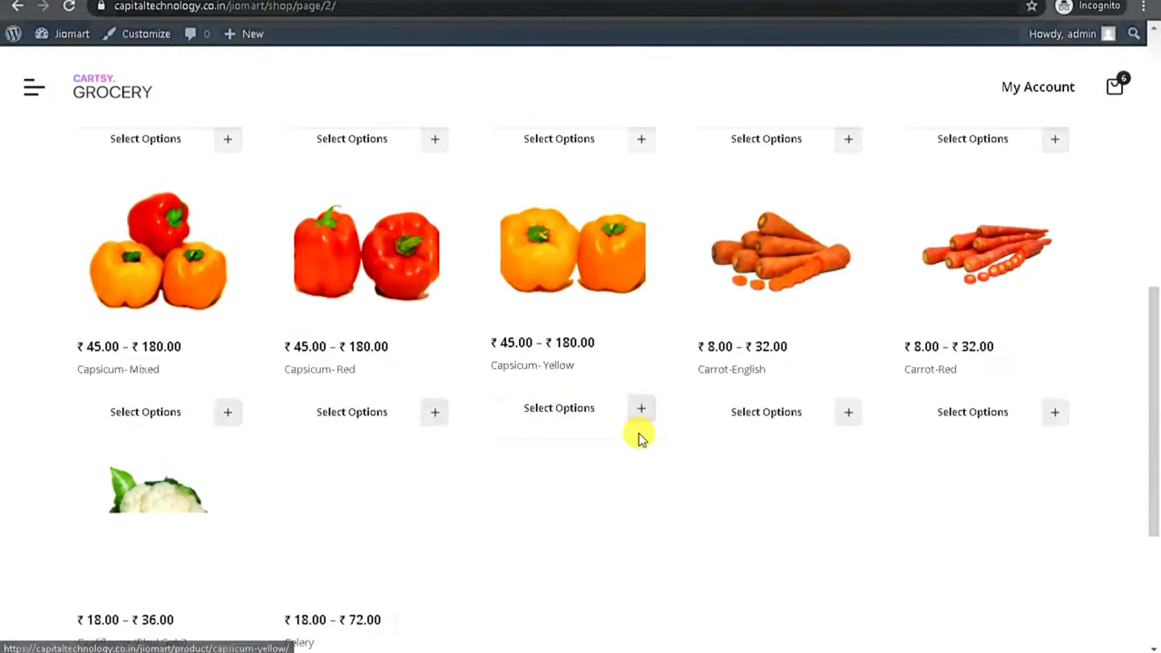
scroll(694, 405, up, 1)
scroll(694, 406, up, 3)
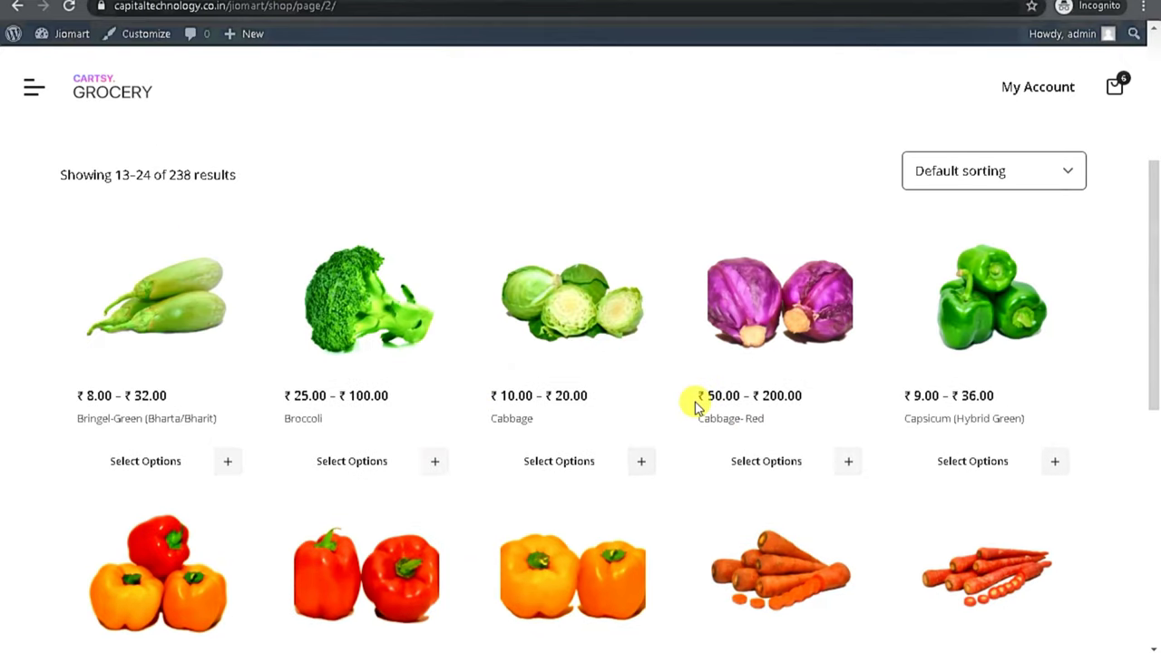
scroll(695, 402, down, 4)
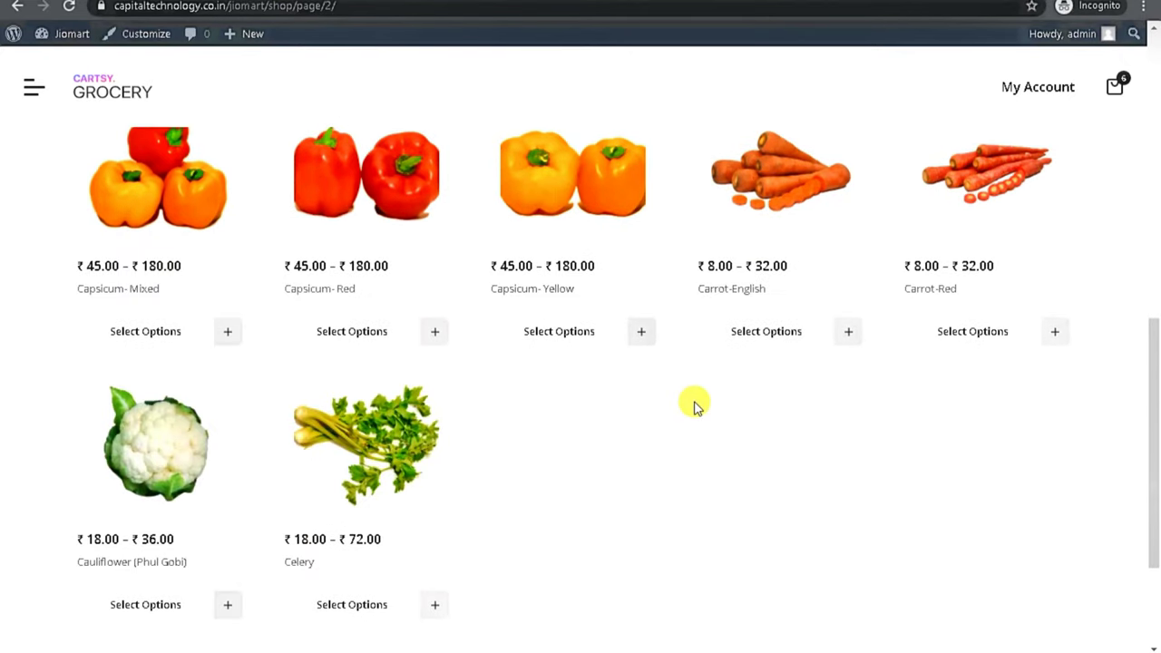
scroll(690, 399, up, 10)
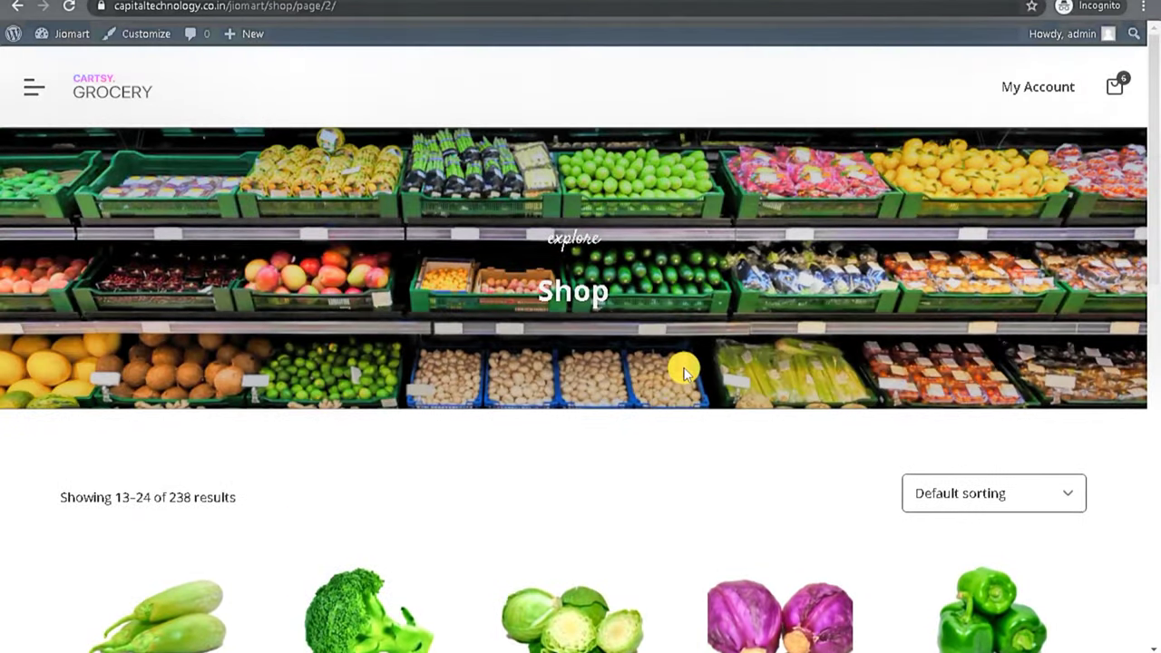
scroll(684, 368, down, 3)
scroll(160, 372, up, 3)
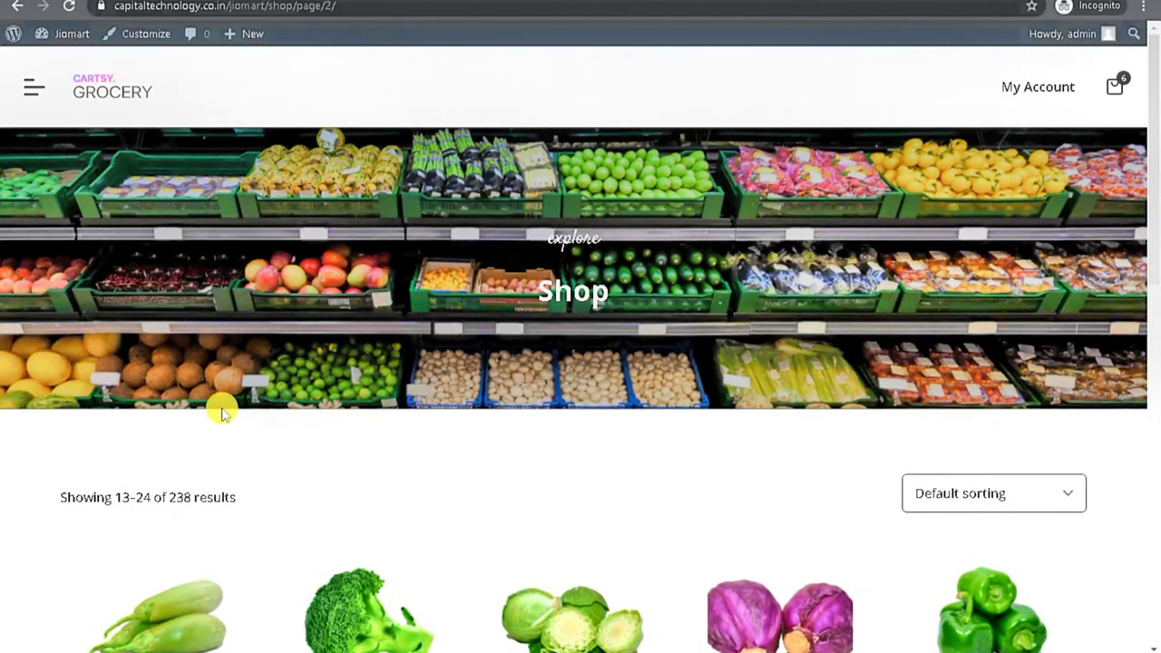
scroll(224, 407, down, 3)
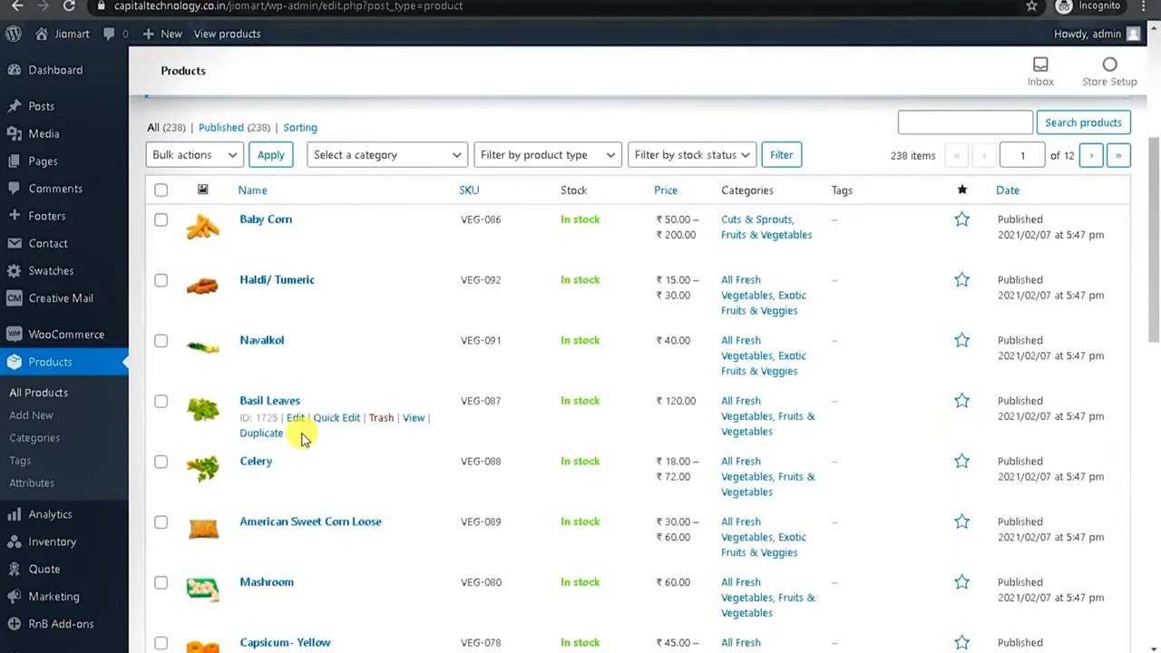
Scroll the Installed Plugins list to locate Facebook for WooCommerce
scroll(303, 433, down, 4)
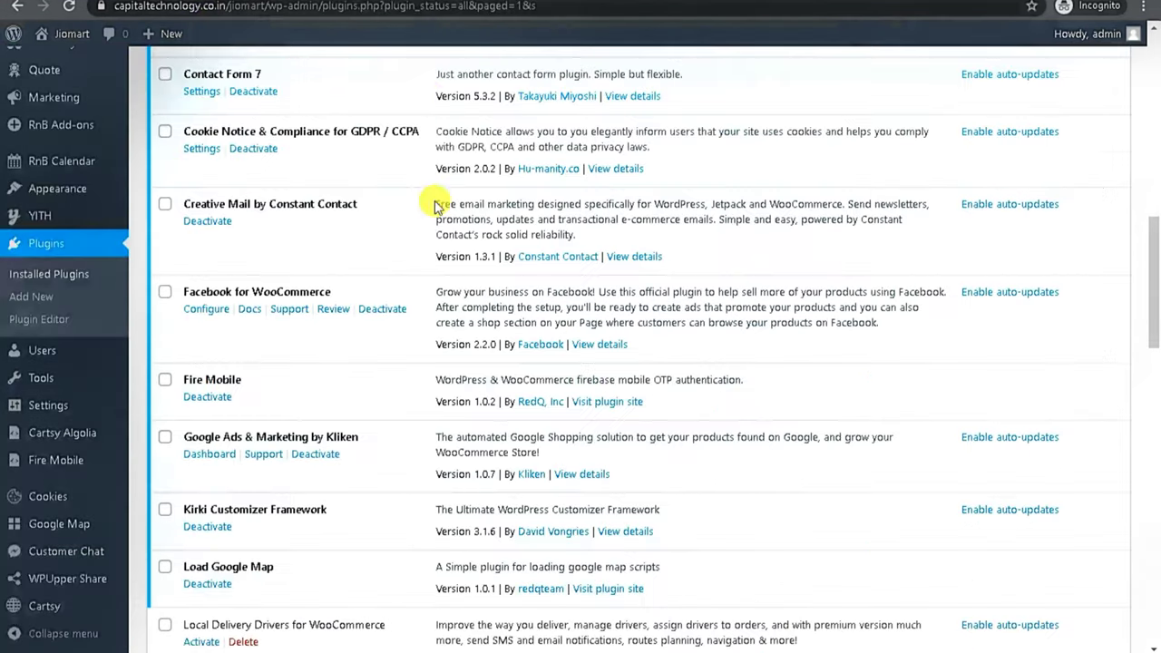
scroll(414, 439, down, 3)
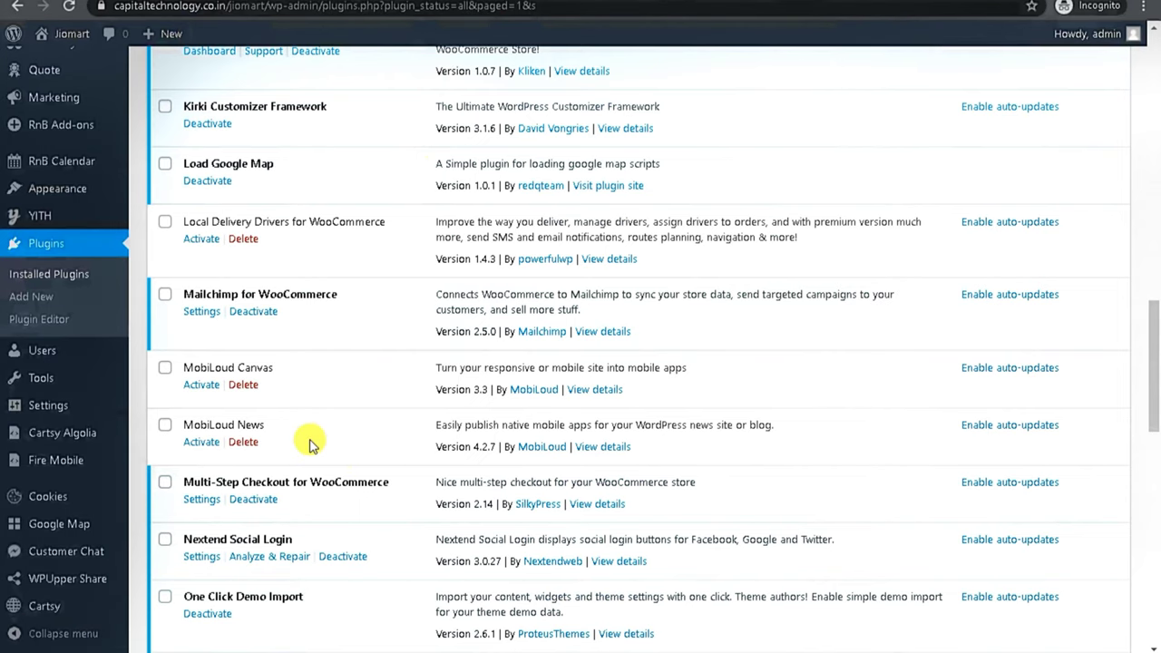
scroll(308, 443, down, 8)
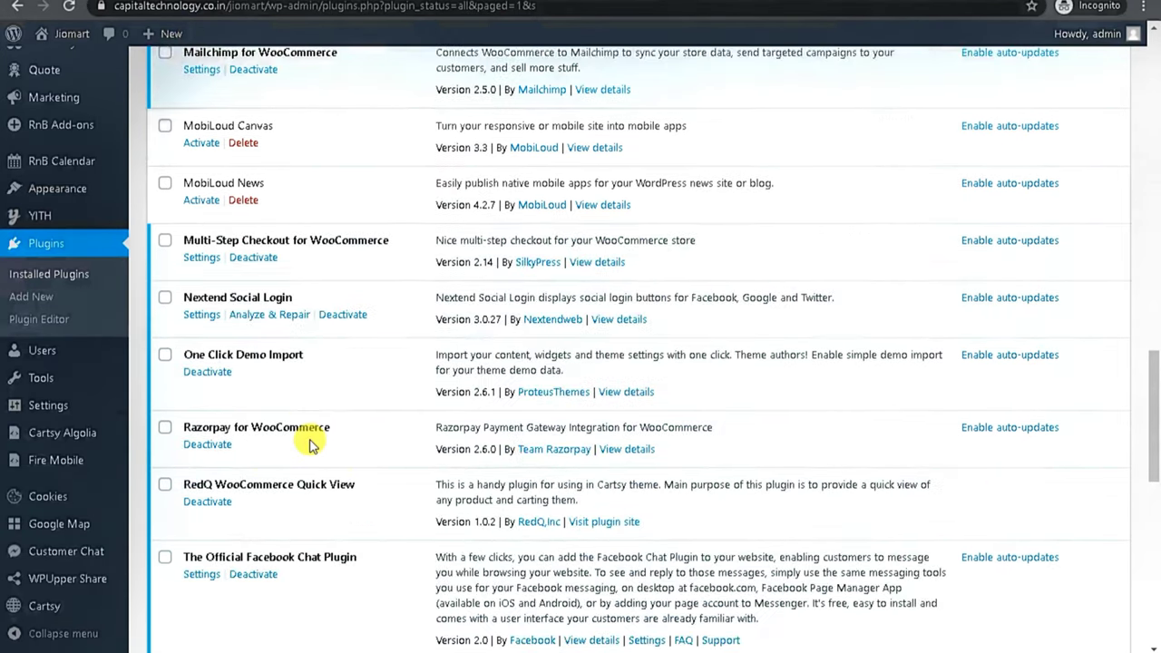
scroll(311, 439, down, 1)
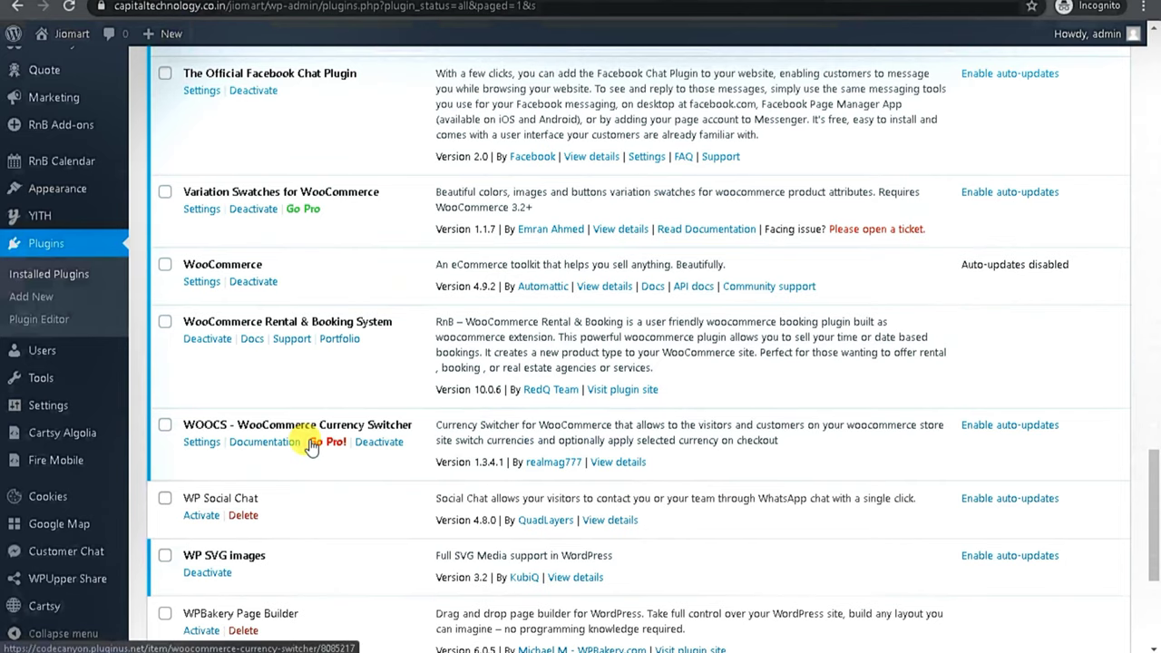
scroll(27, 403, up, 4)
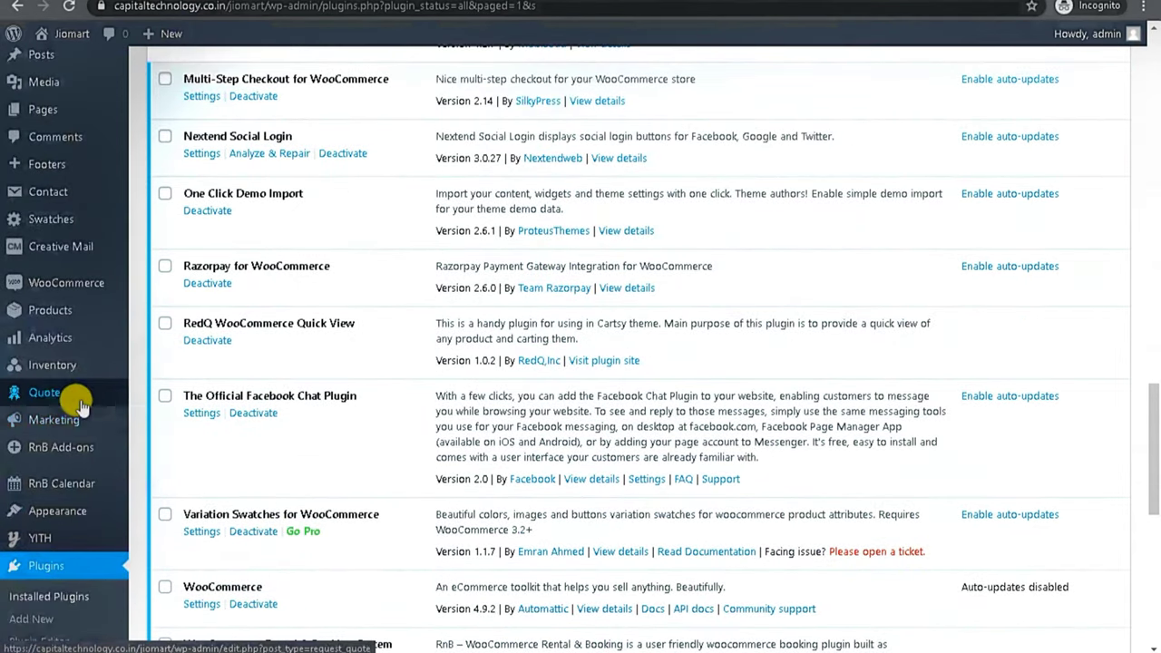
scroll(299, 508, down, 7)
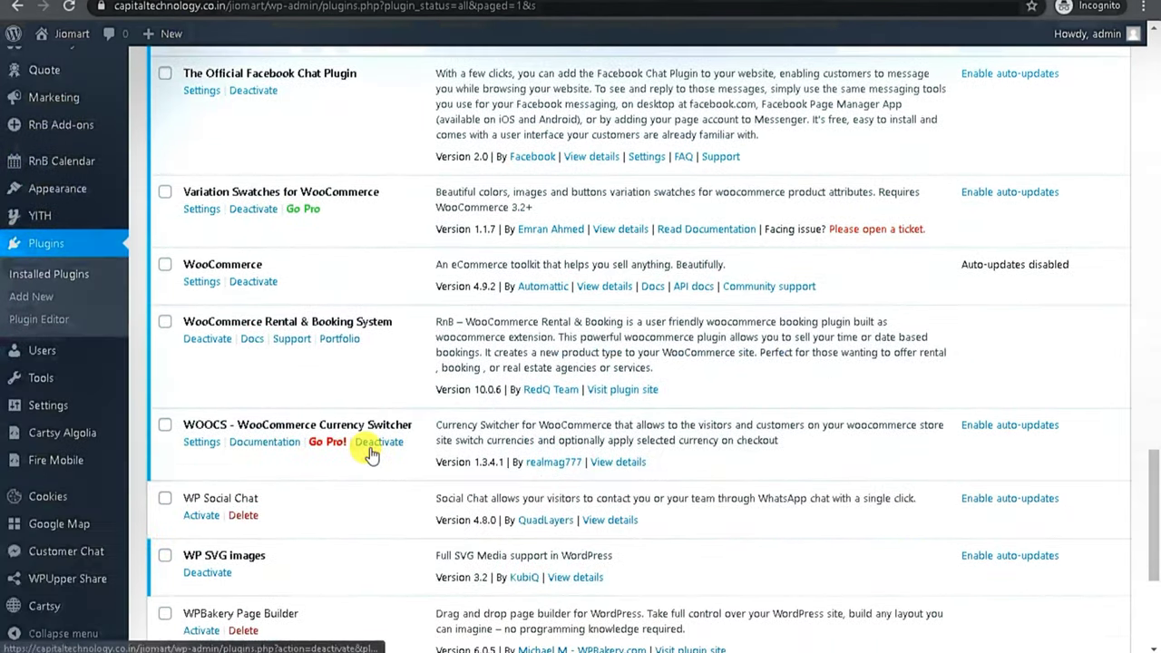
scroll(251, 482, up, 5)
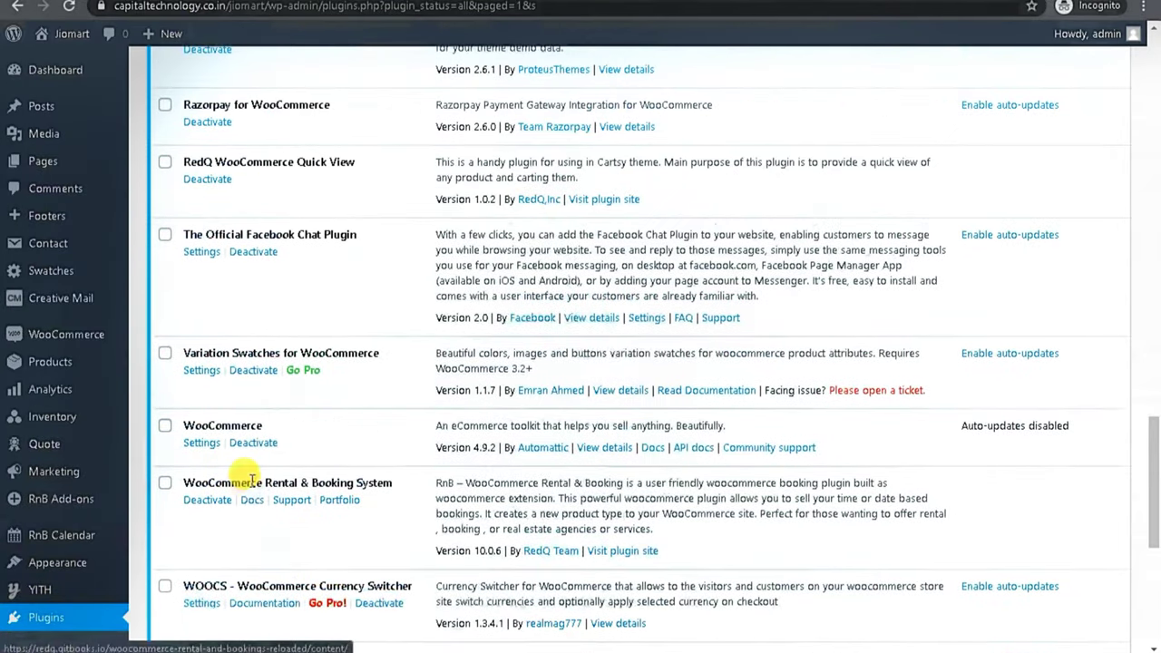
scroll(251, 472, up, 5)
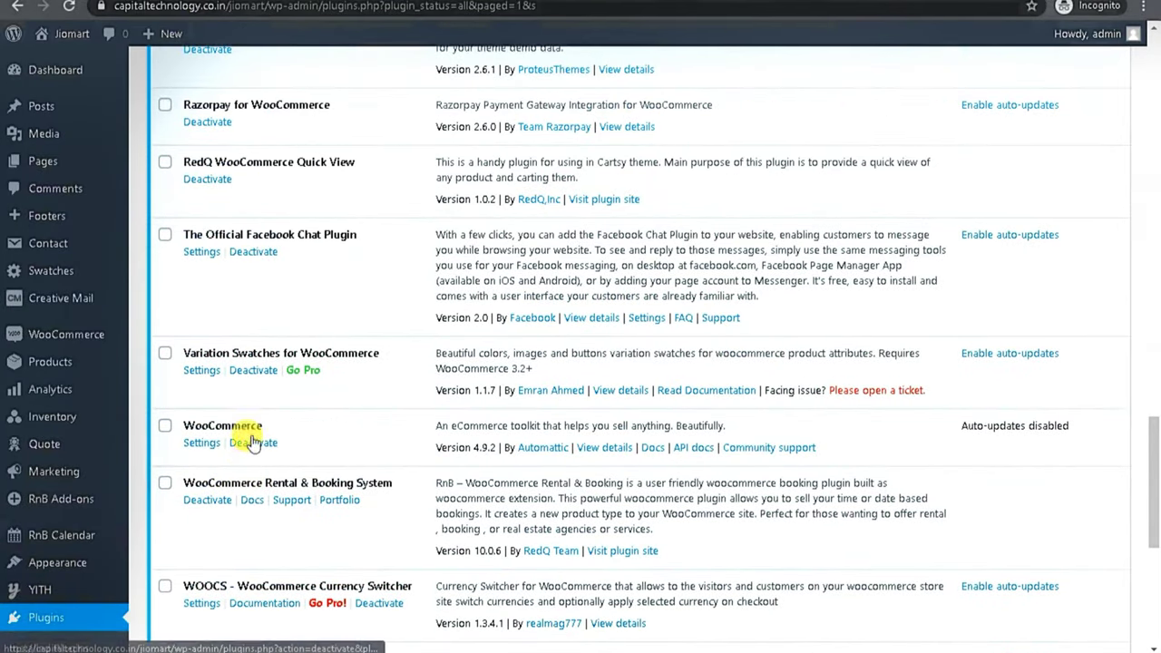
scroll(251, 424, up, 6)
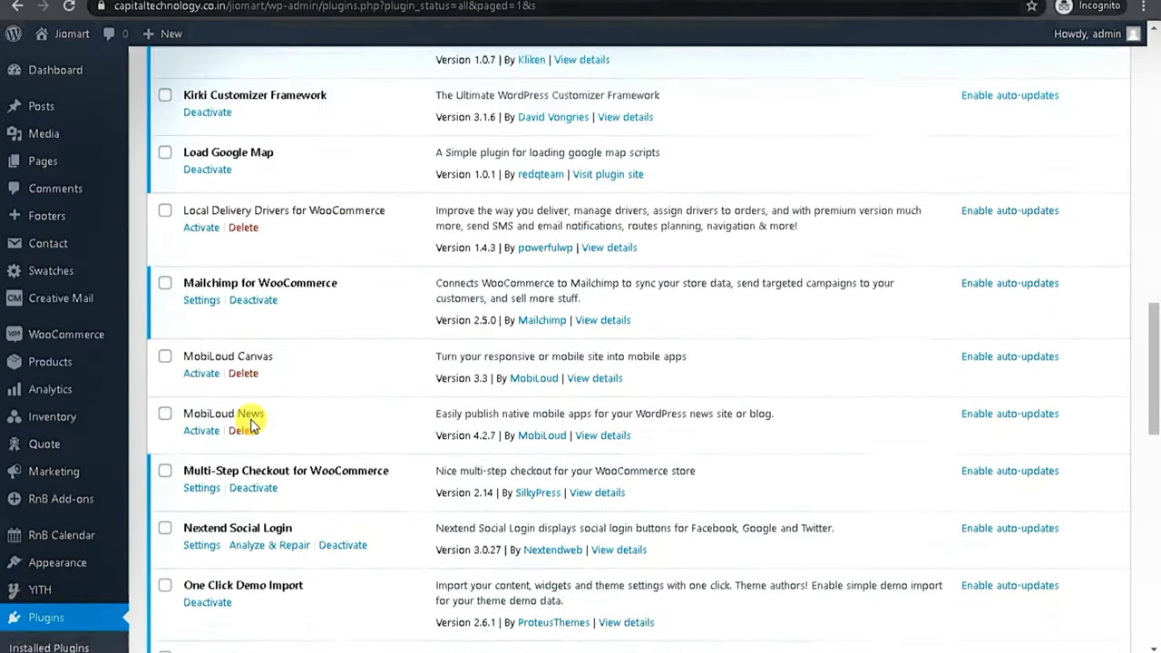
scroll(251, 425, up, 3)
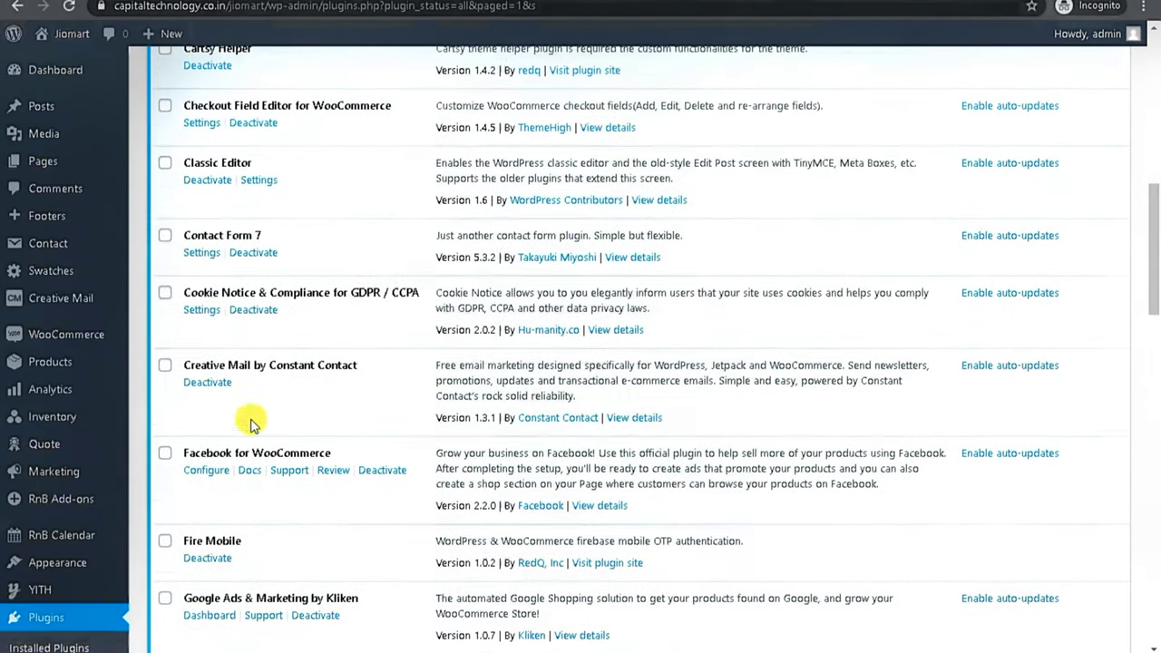
Open Facebook for WooCommerce's Configure page showing 'Grow your business on Facebook'
triple_click(272, 451)
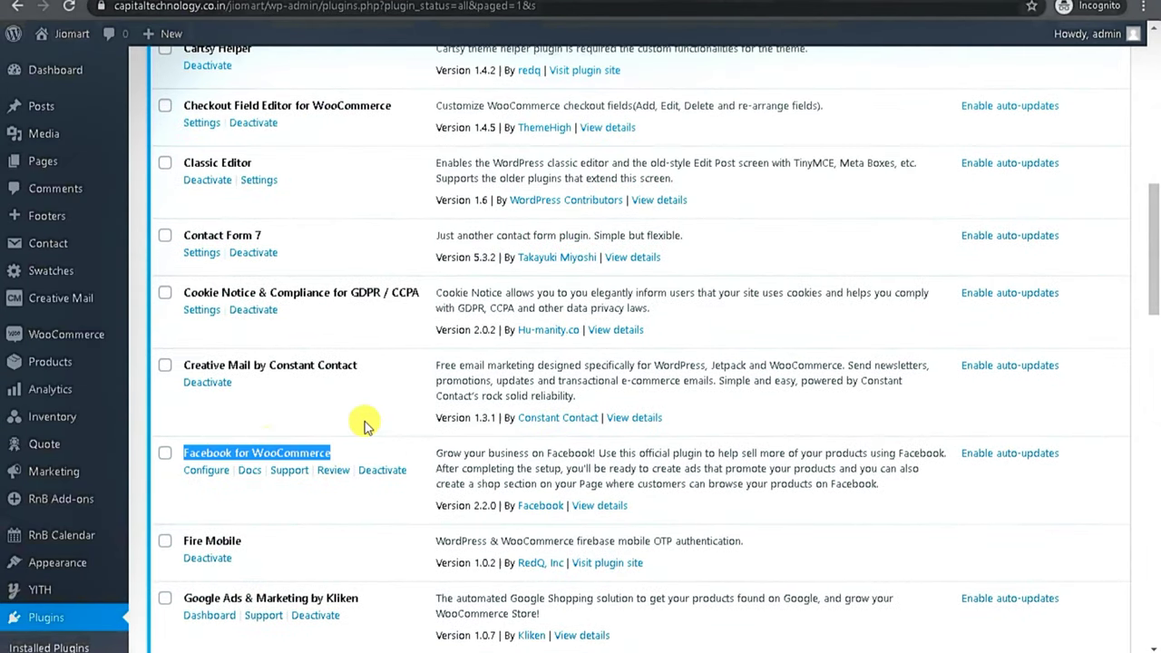
click(214, 479)
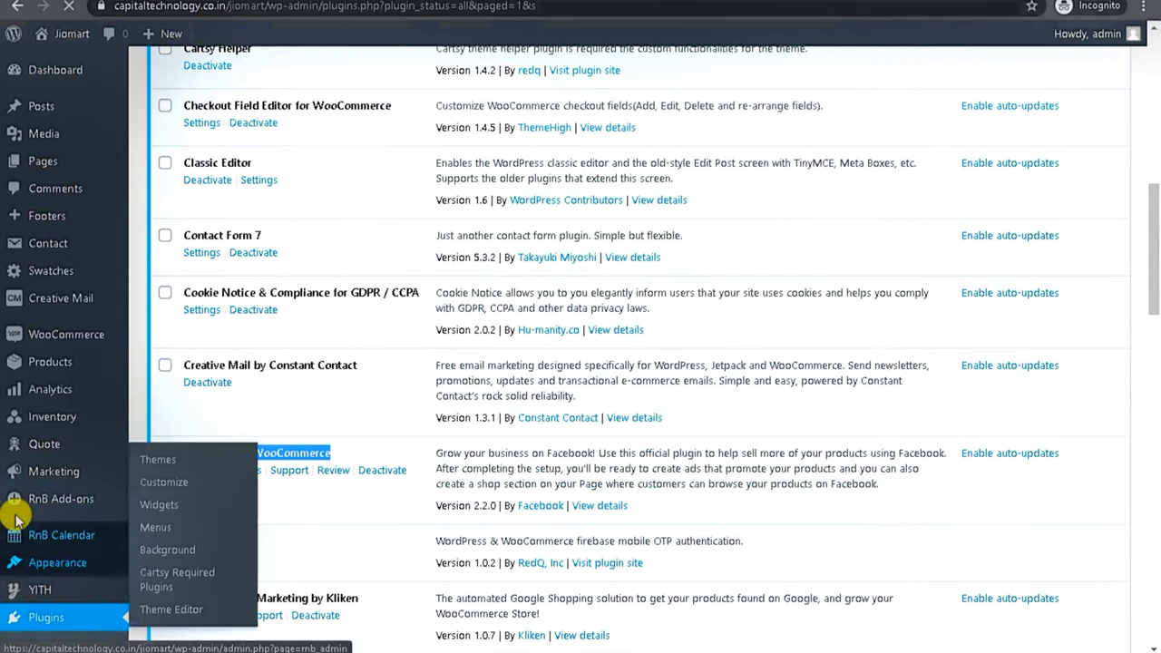
mouse_move(30, 474)
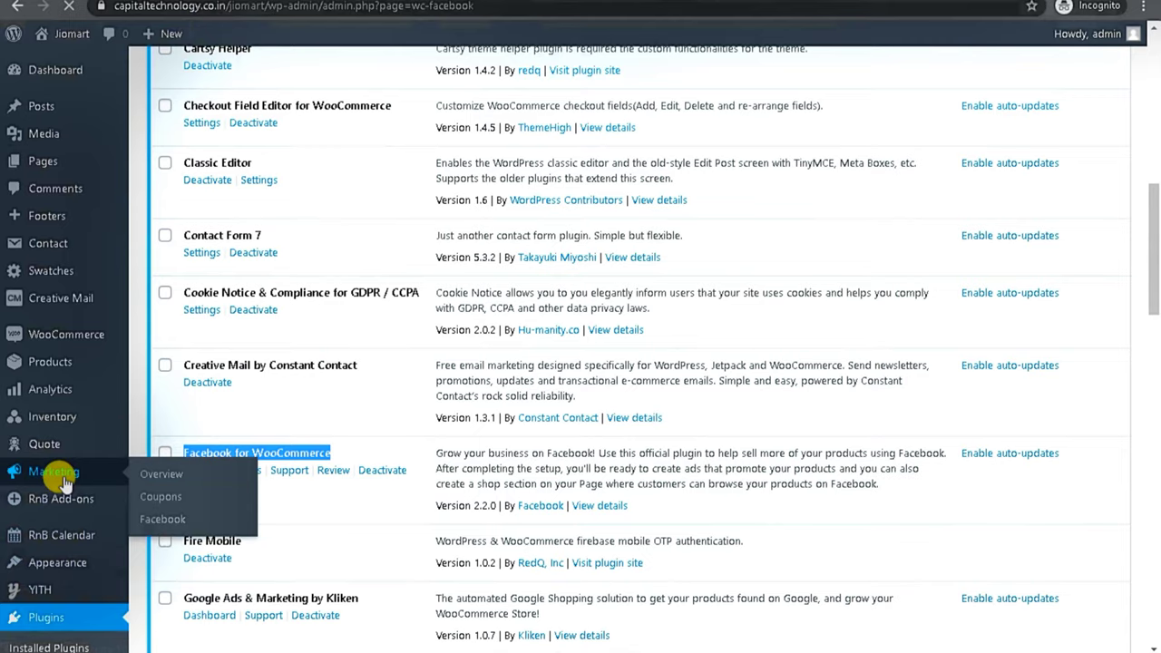
scroll(525, 505, down, 4)
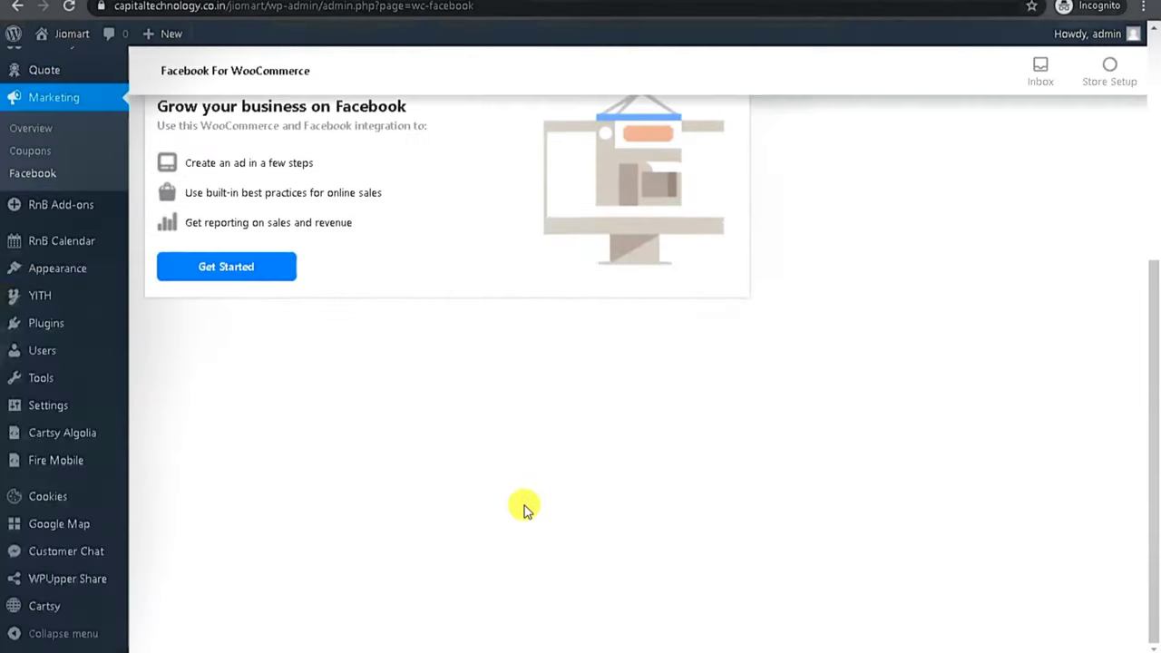
Start the Facebook connection with Get Started and autofill the saved account e-mail at login
click(226, 270)
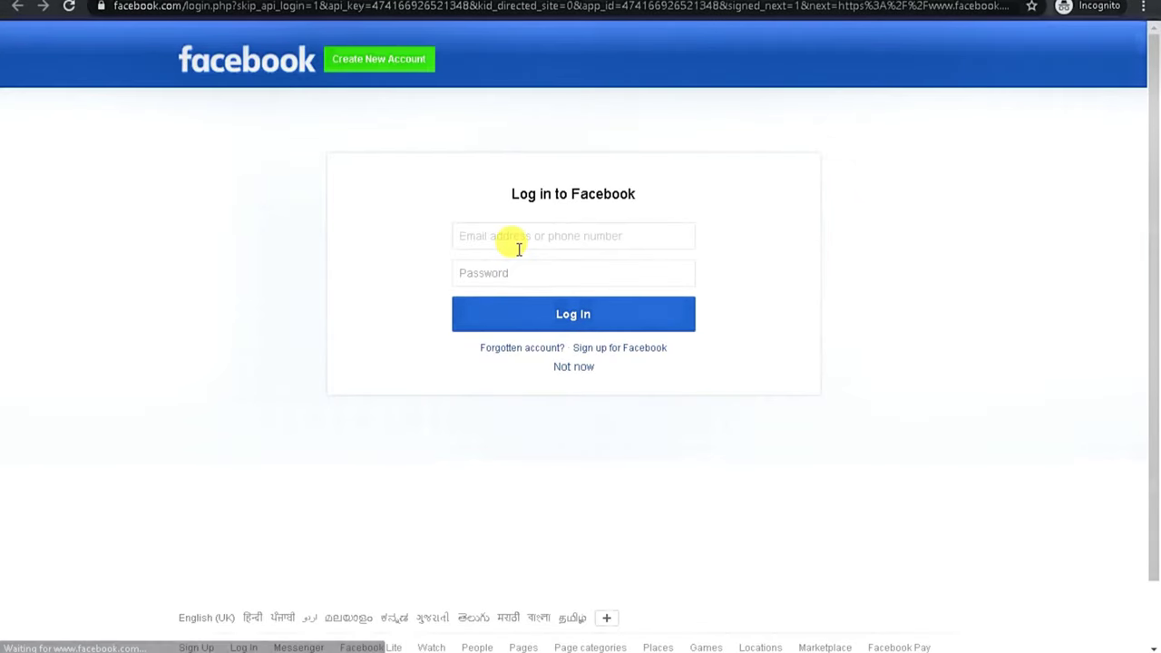
click(519, 238)
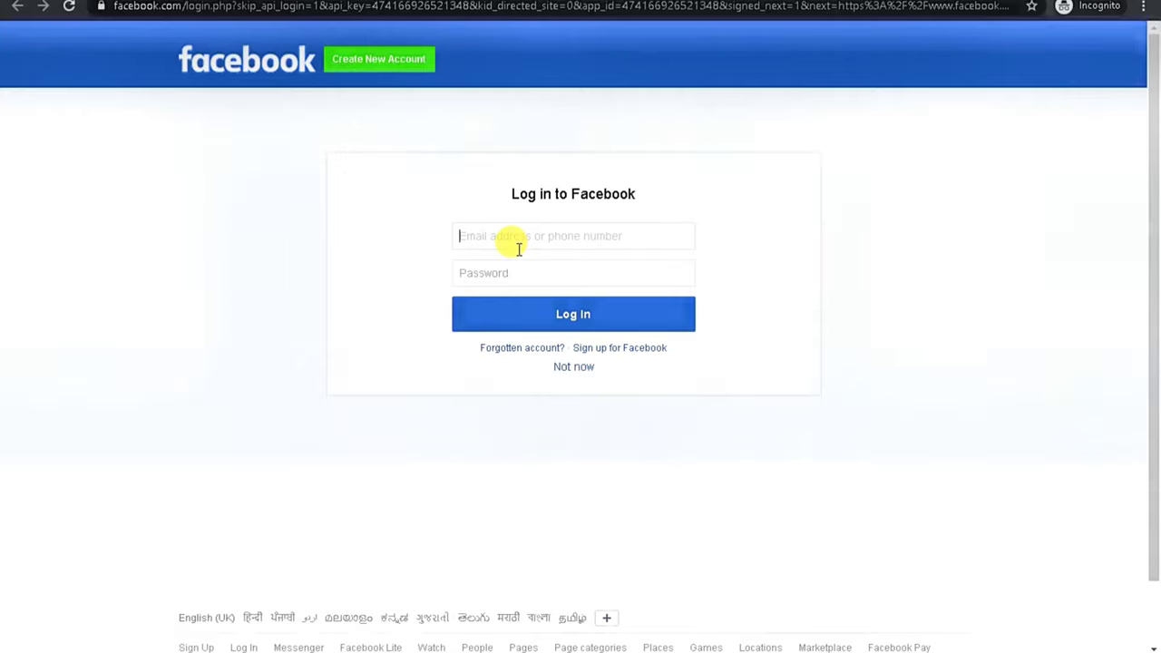
text(d)
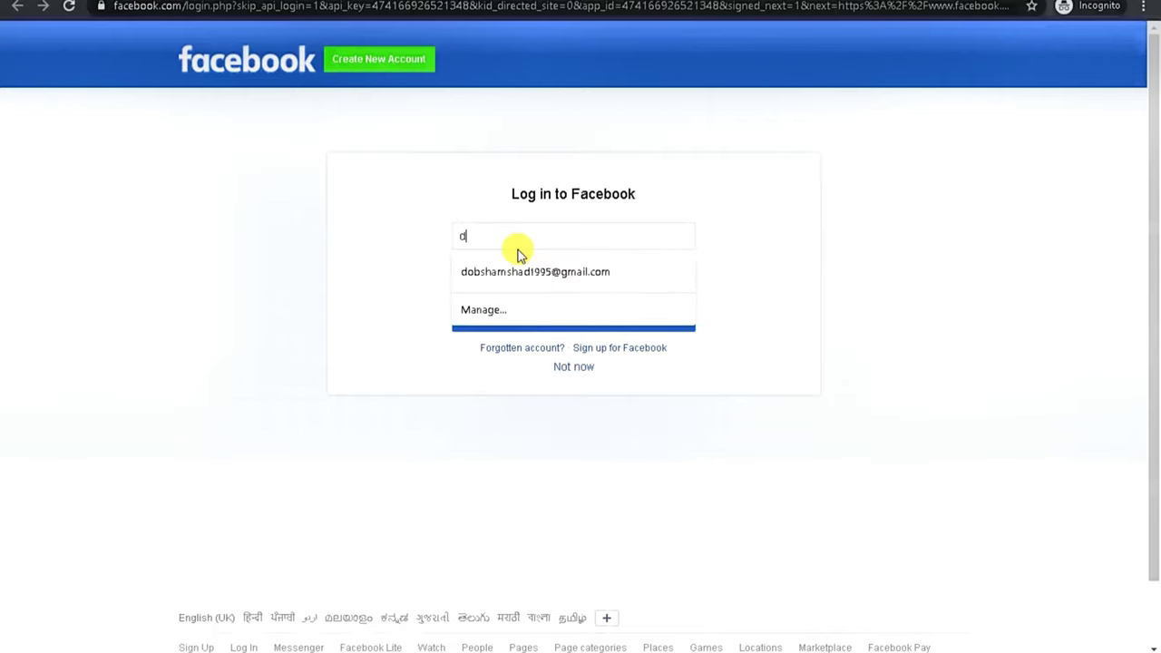
click(506, 268)
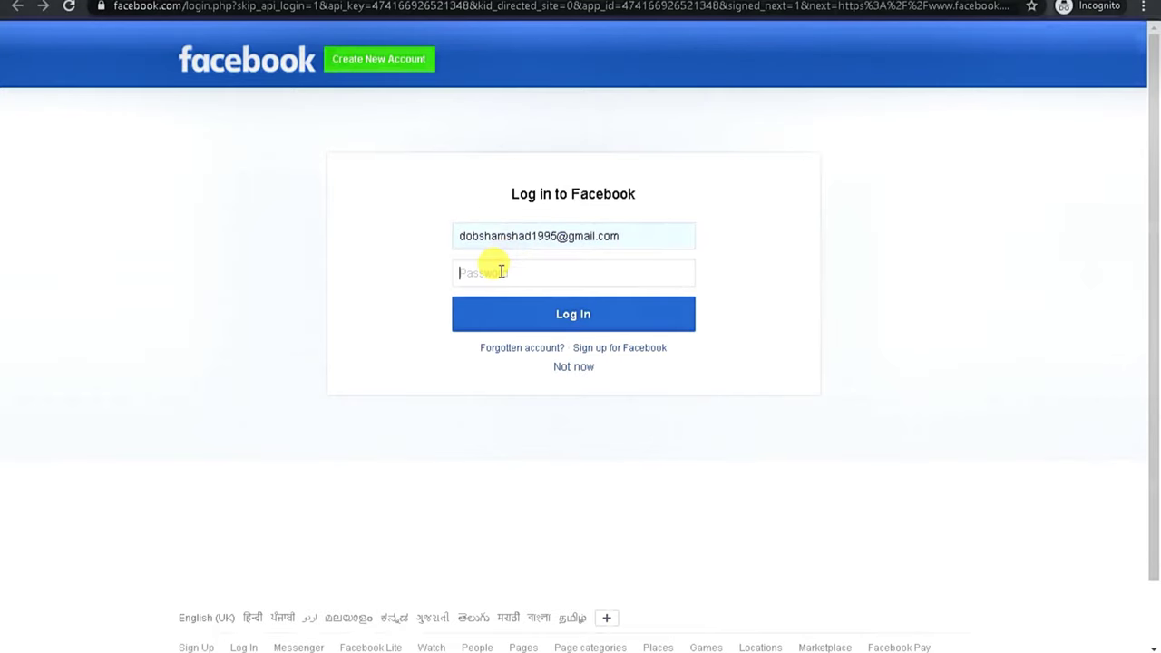